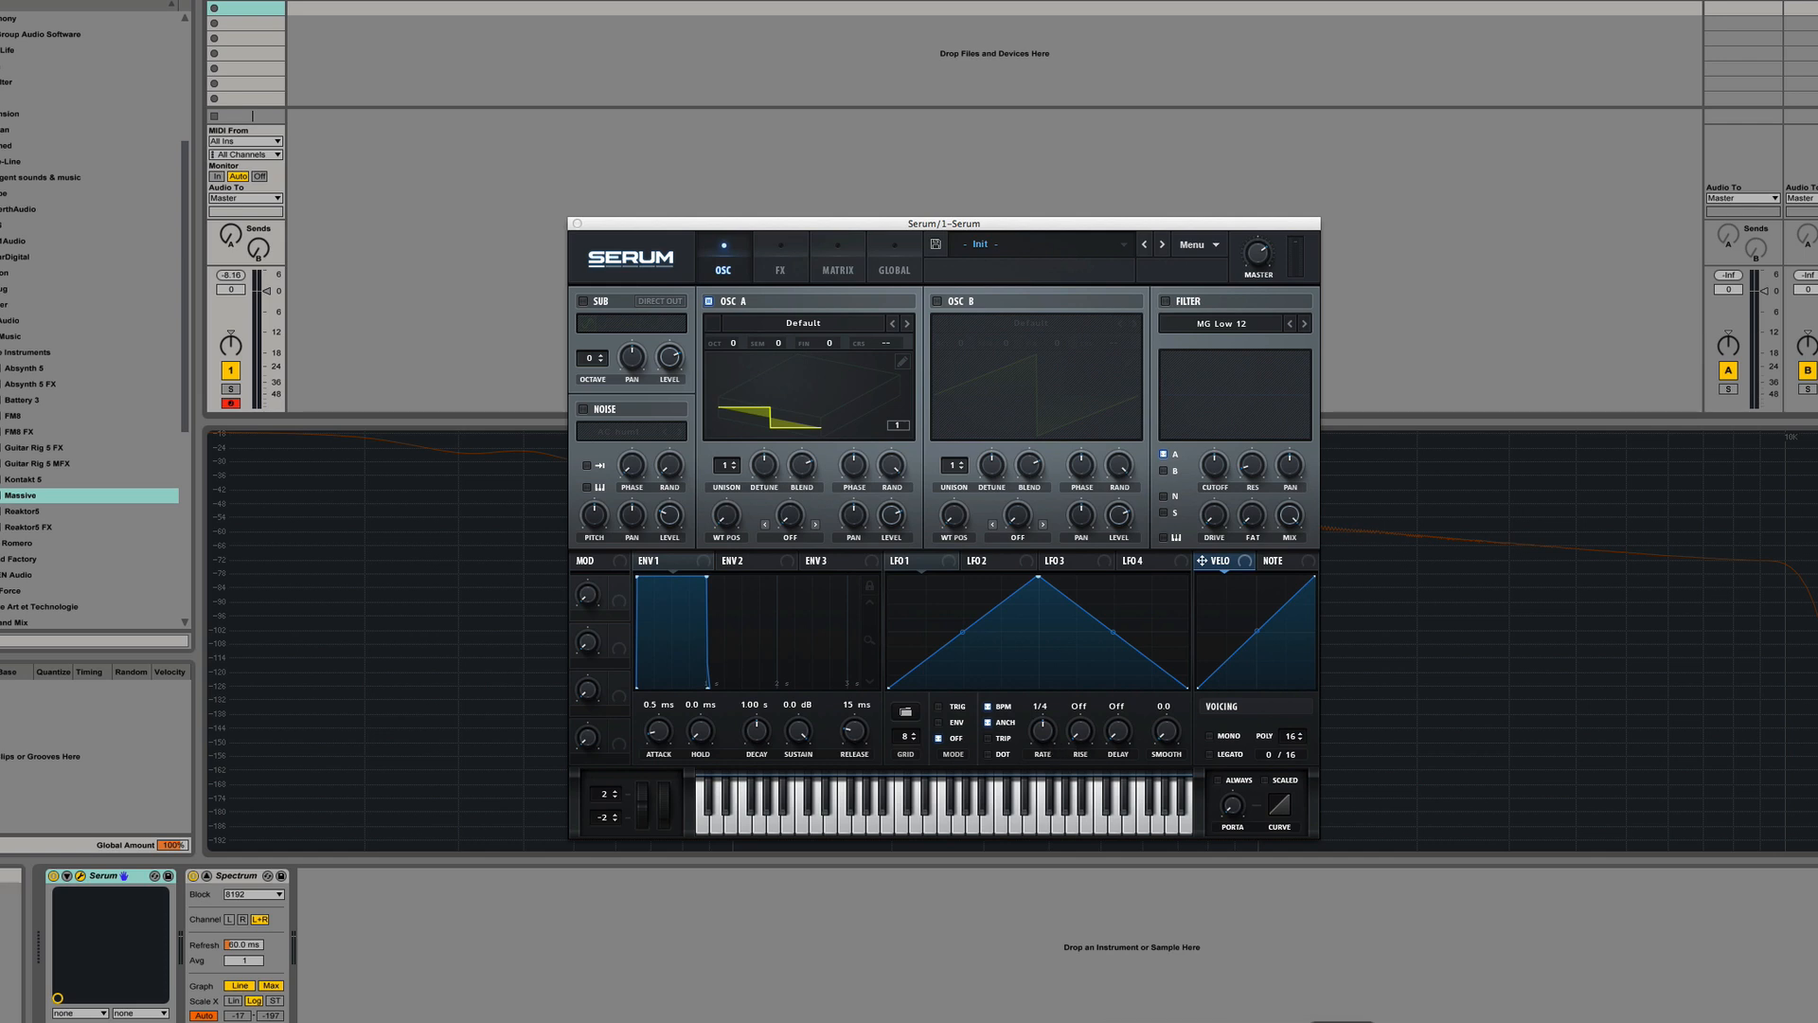
Switch to Audacity to view its empty project window and return to Ableton Live
click(1344, 1022)
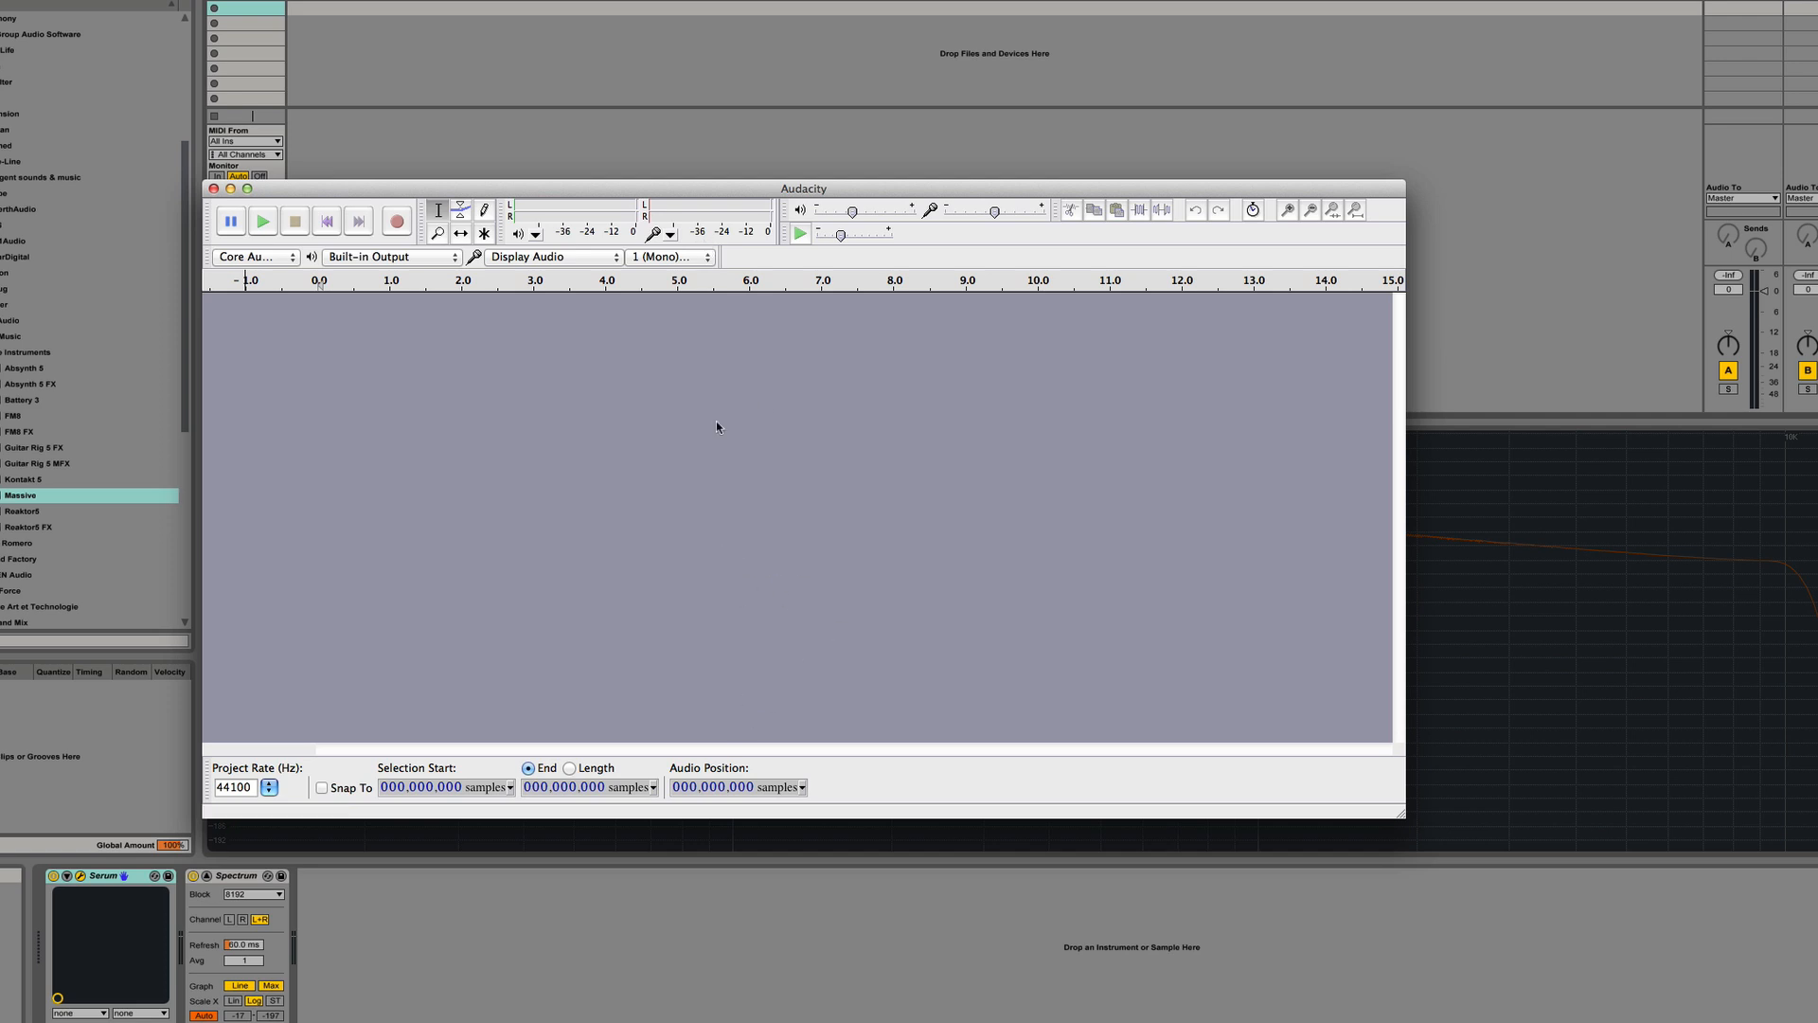
click(739, 130)
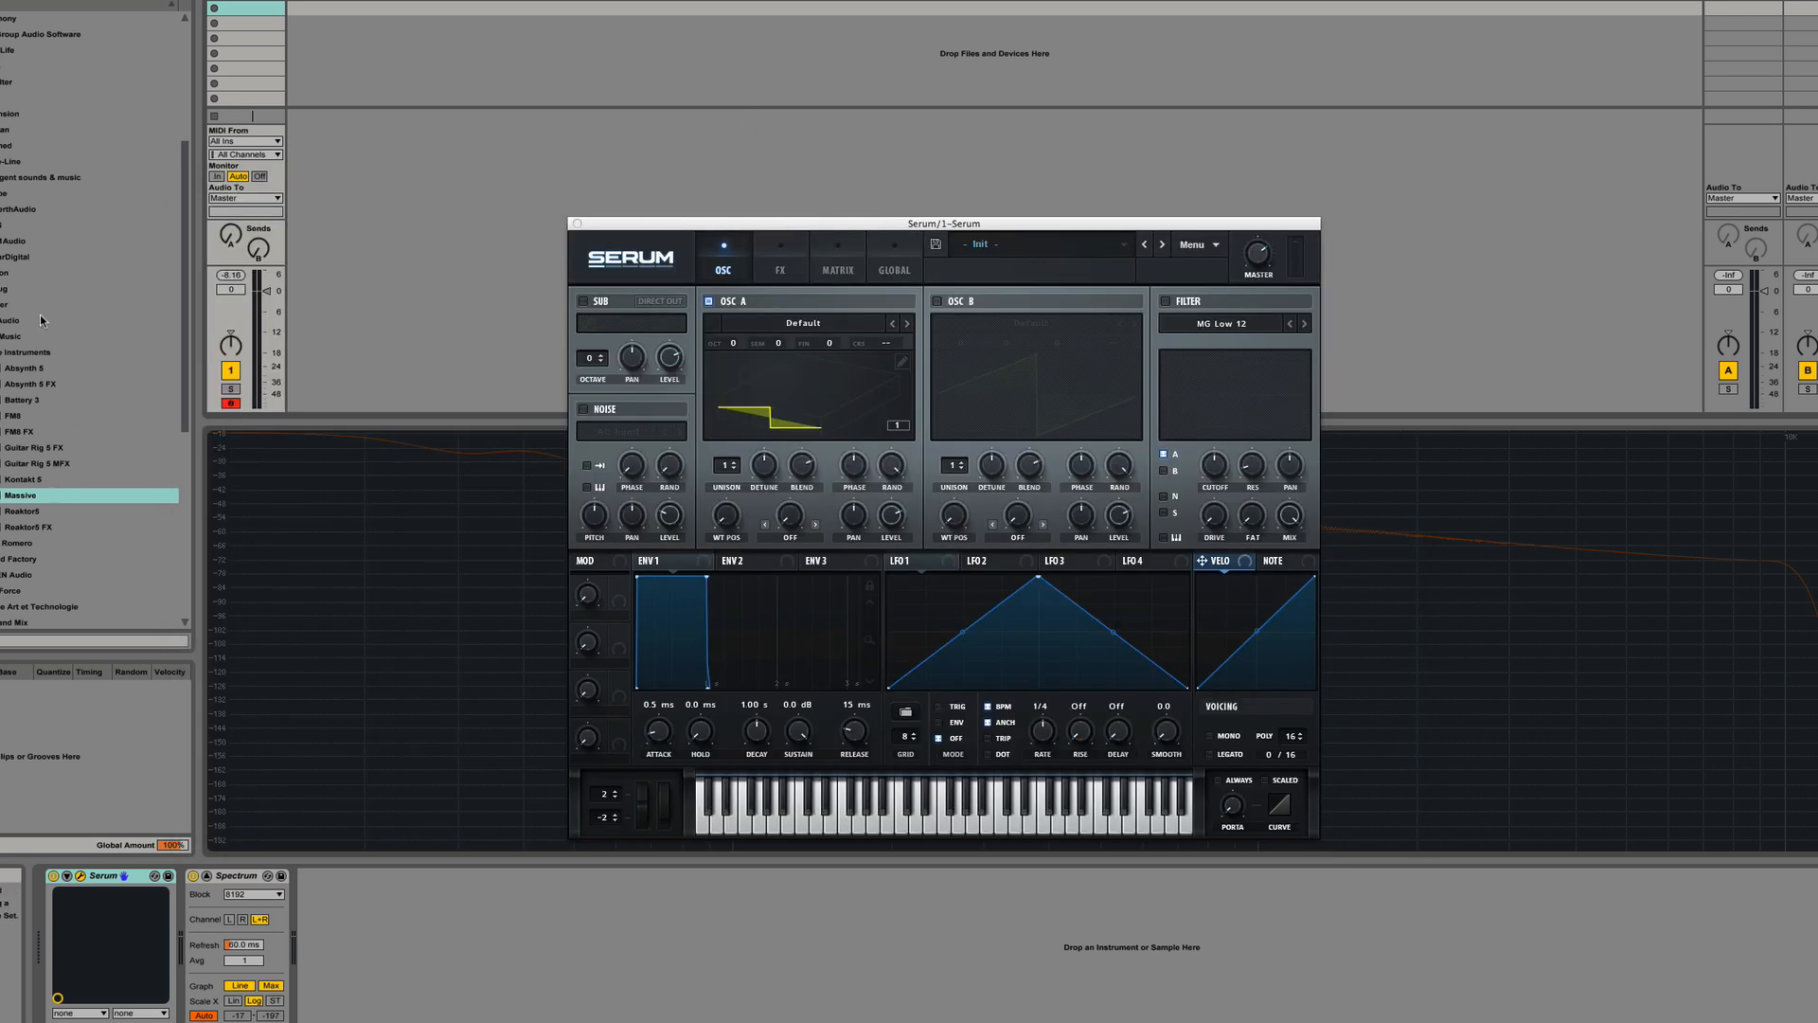
Load Massive from the Native Instruments plug-ins onto a new MIDI track beside the Serum track
click(4, 352)
scroll(4, 352, up, 2)
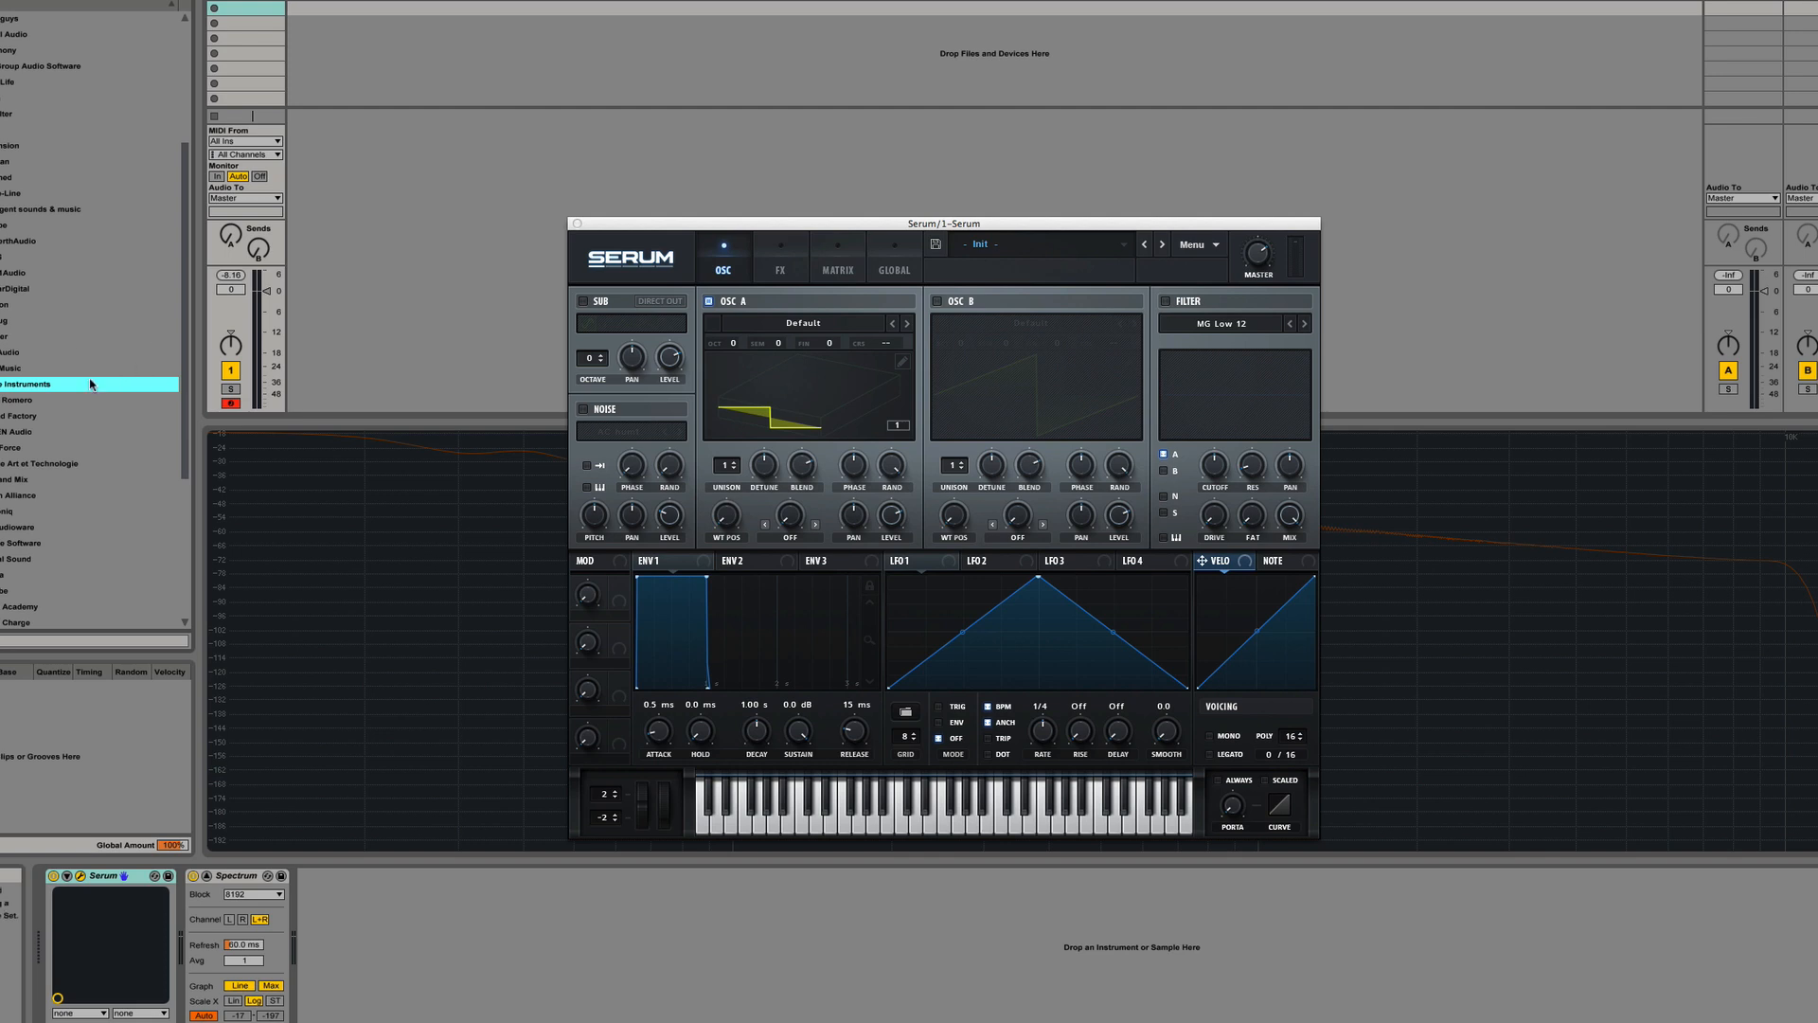
key(Right)
drag(30, 528, 321, 40)
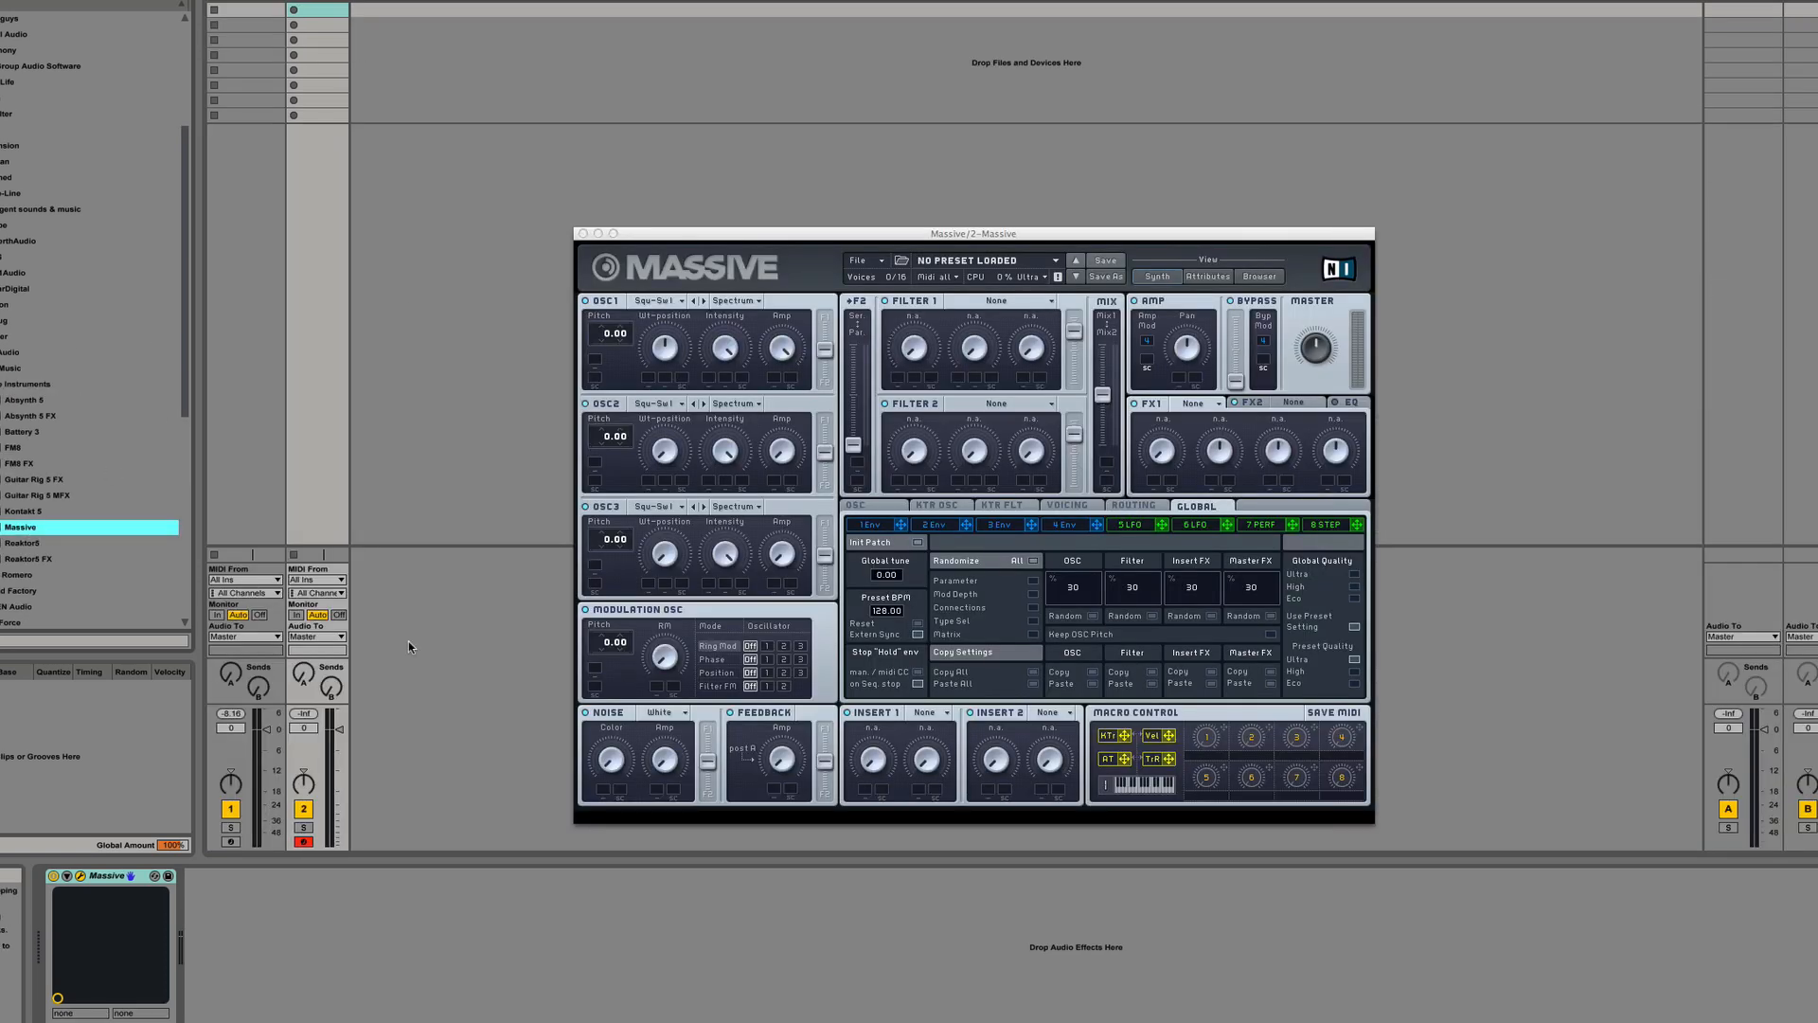
Create a MIDI clip in track 2's first slot and add a C2 note spanning the whole clip
double_click(318, 10)
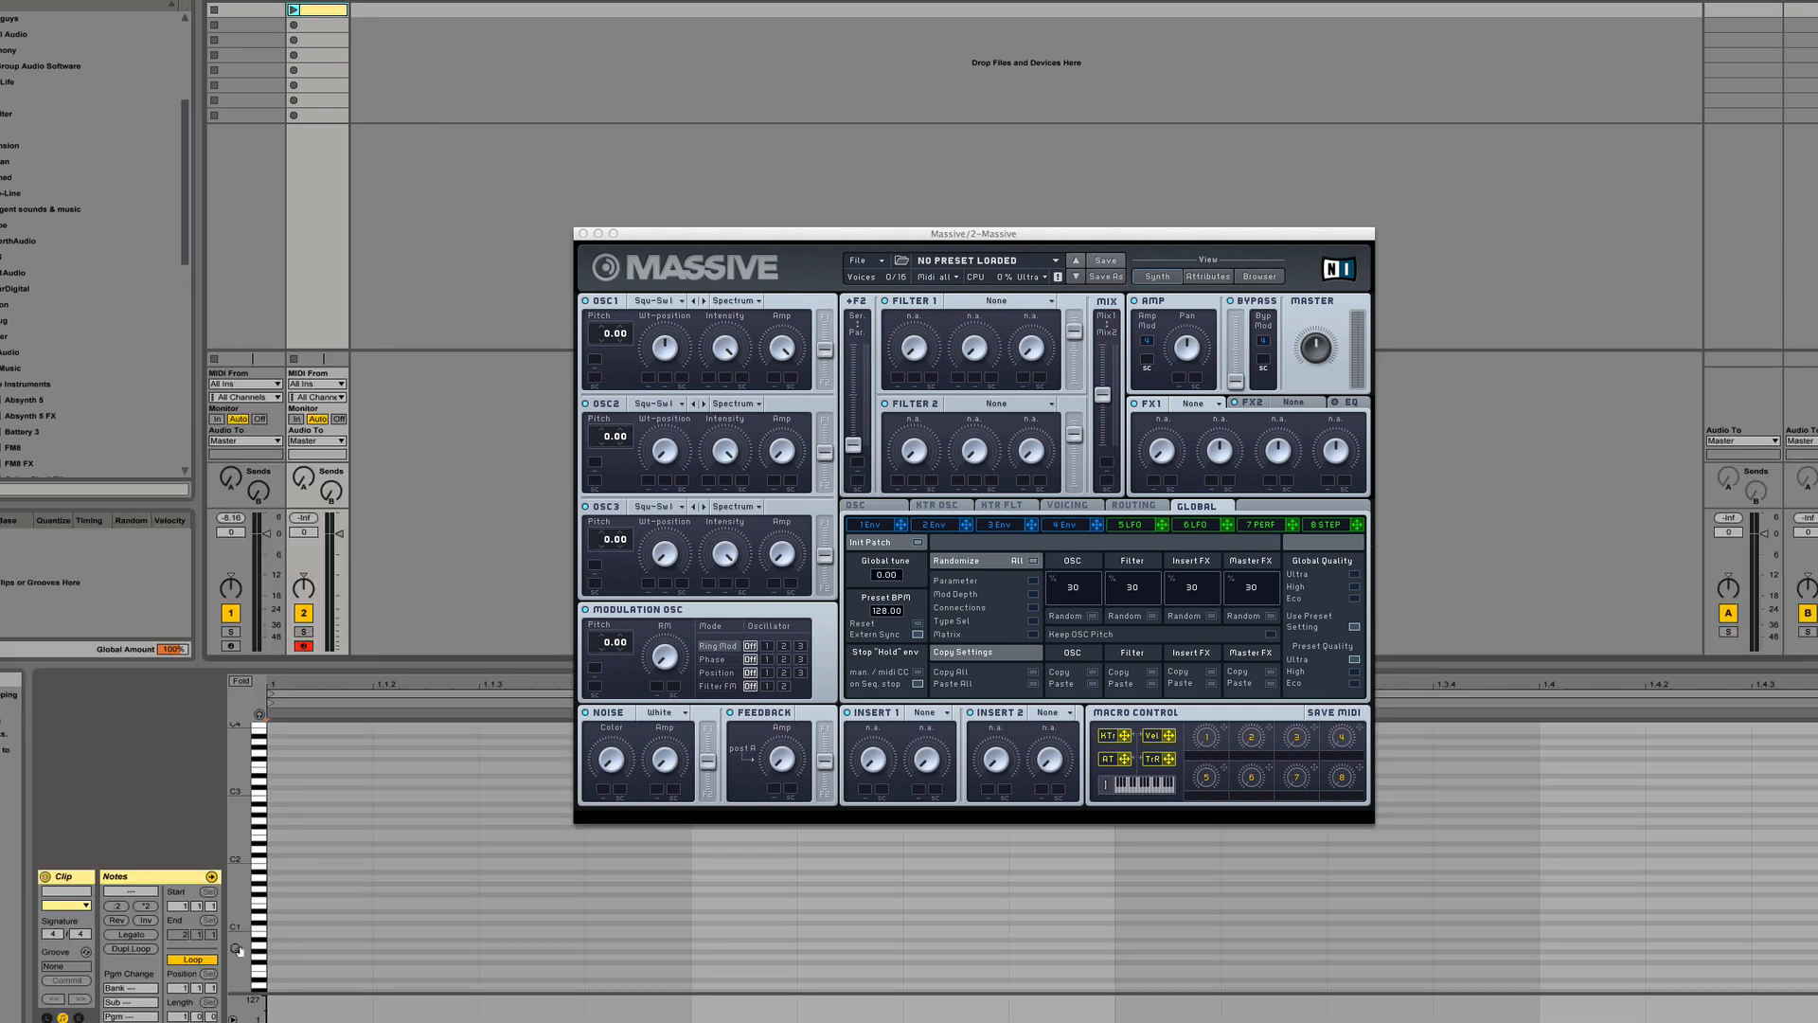
double_click(292, 862)
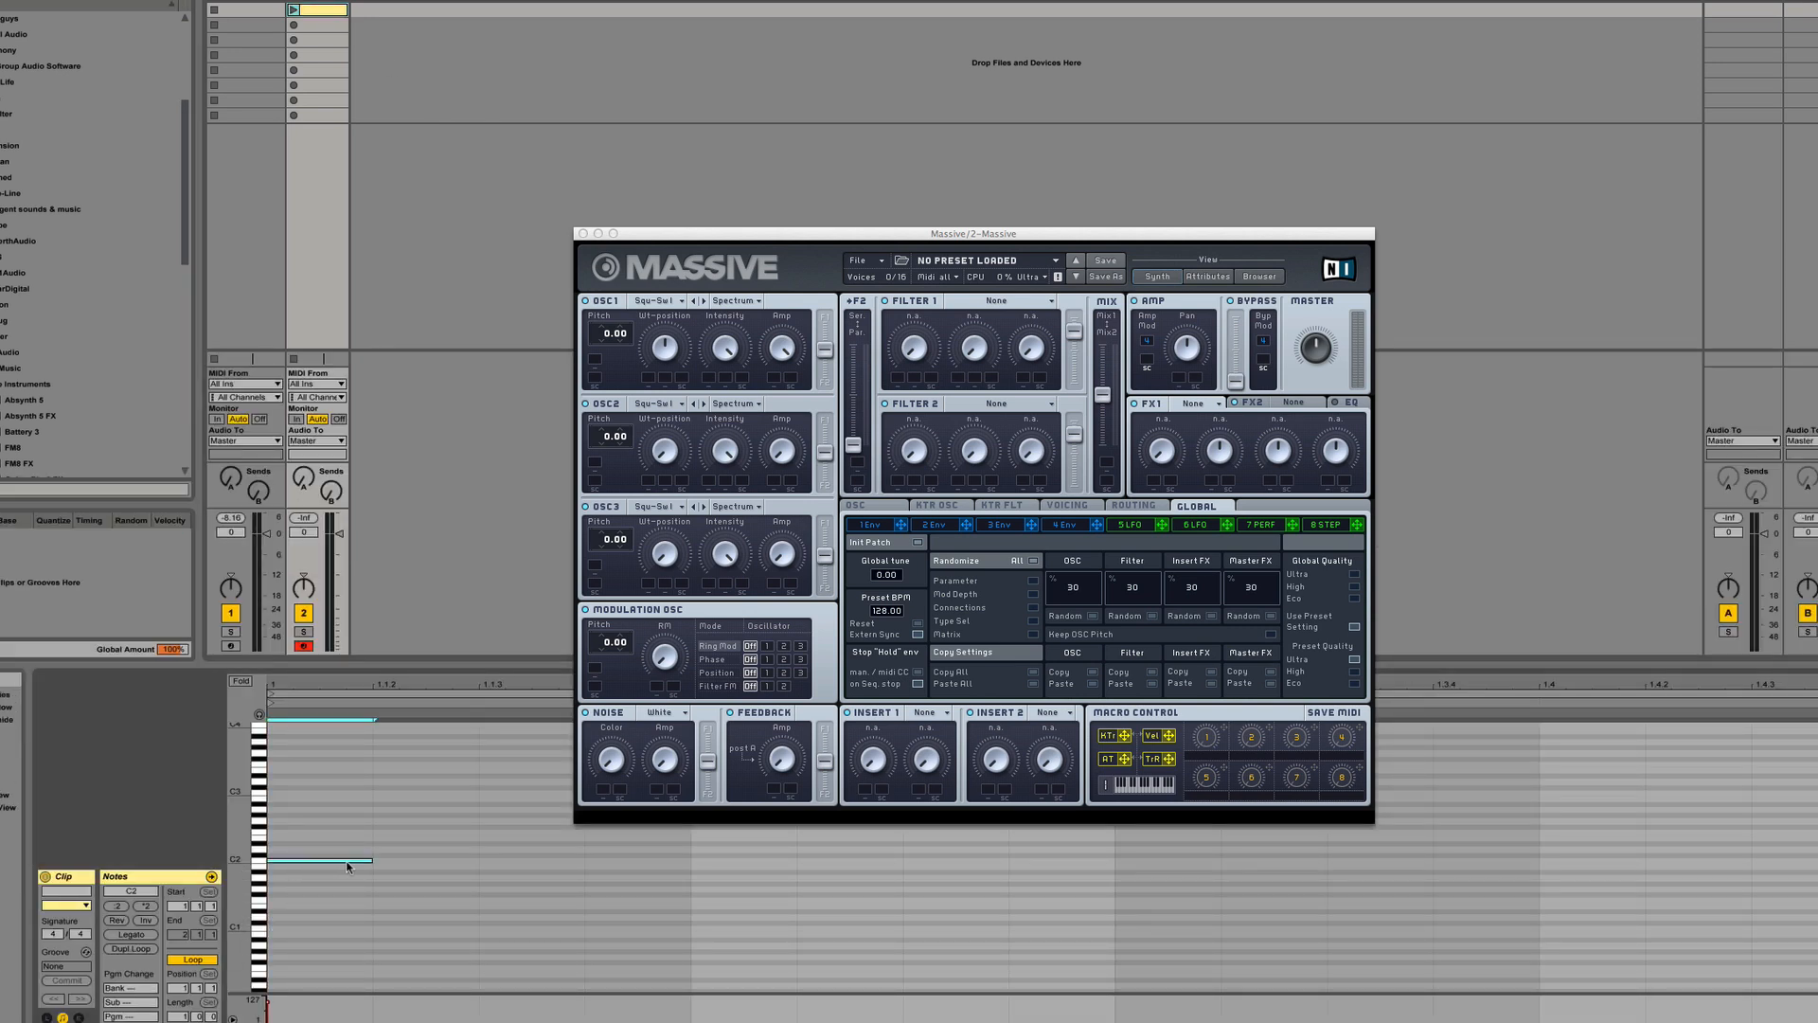
drag(385, 862, 1813, 861)
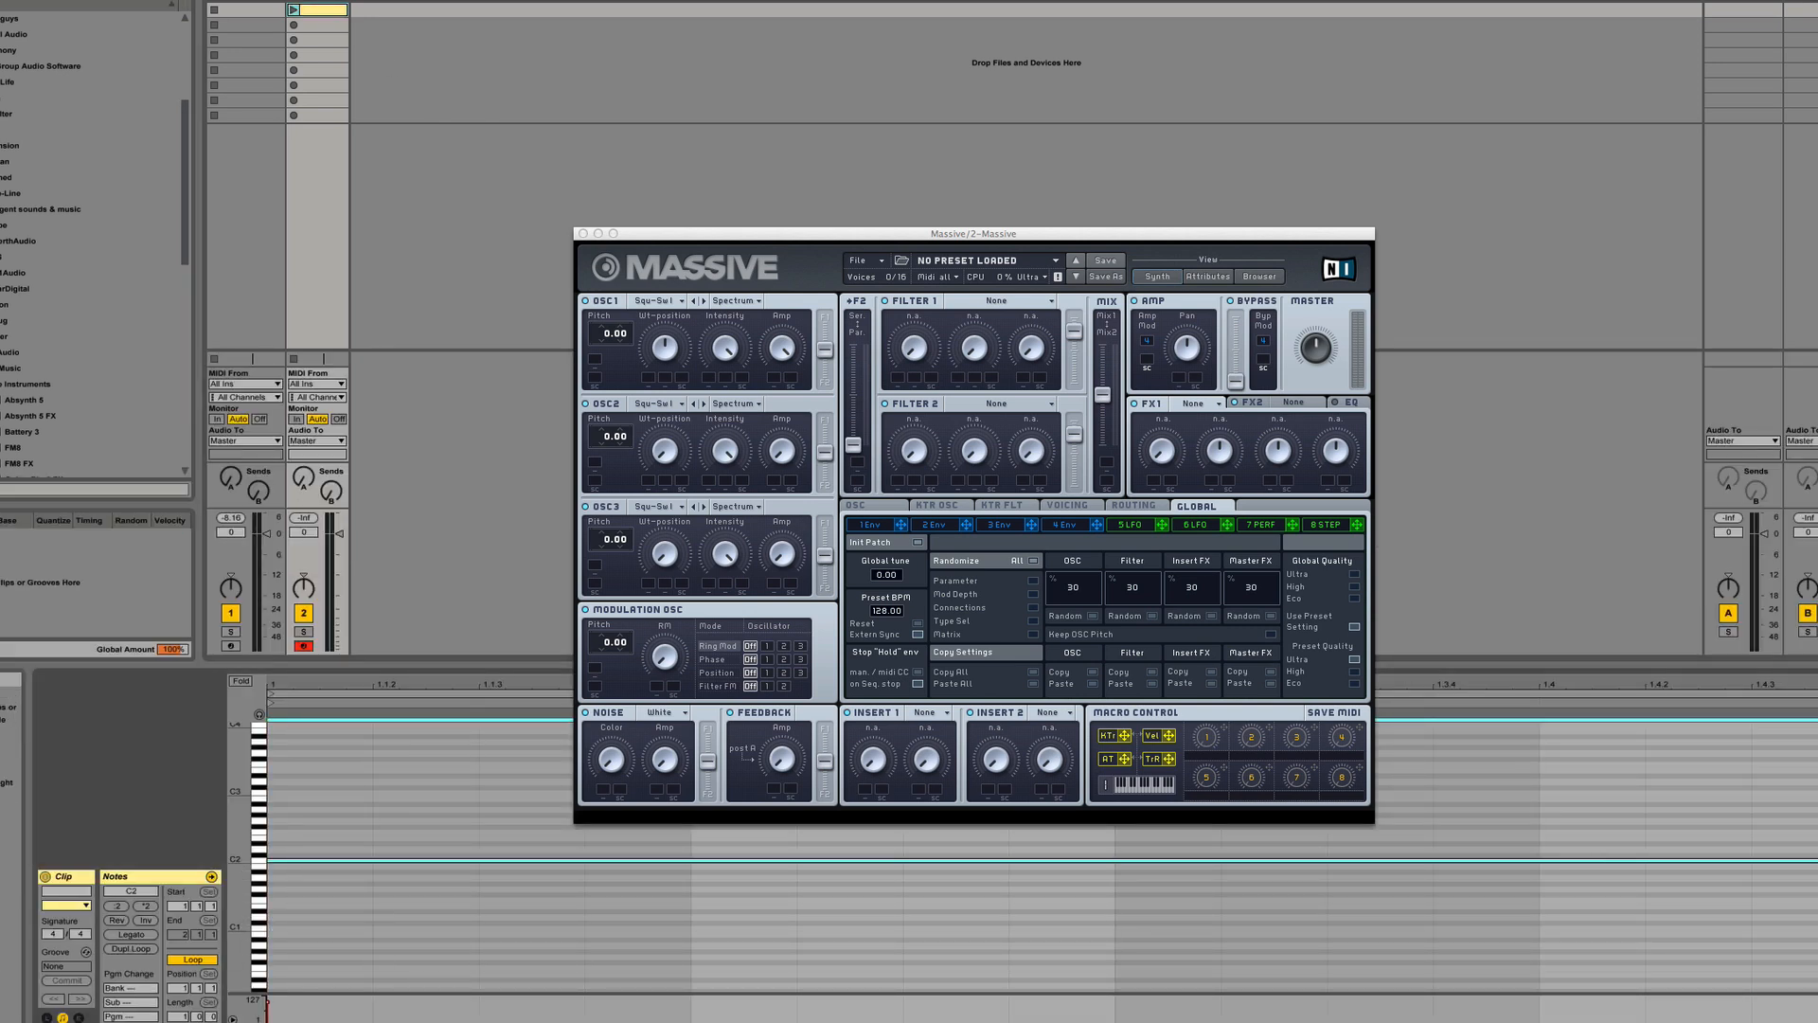
Duplicate track 2 with its clip and Massive instrument, and raise the noise Amp in Massive on track 2
click(326, 0)
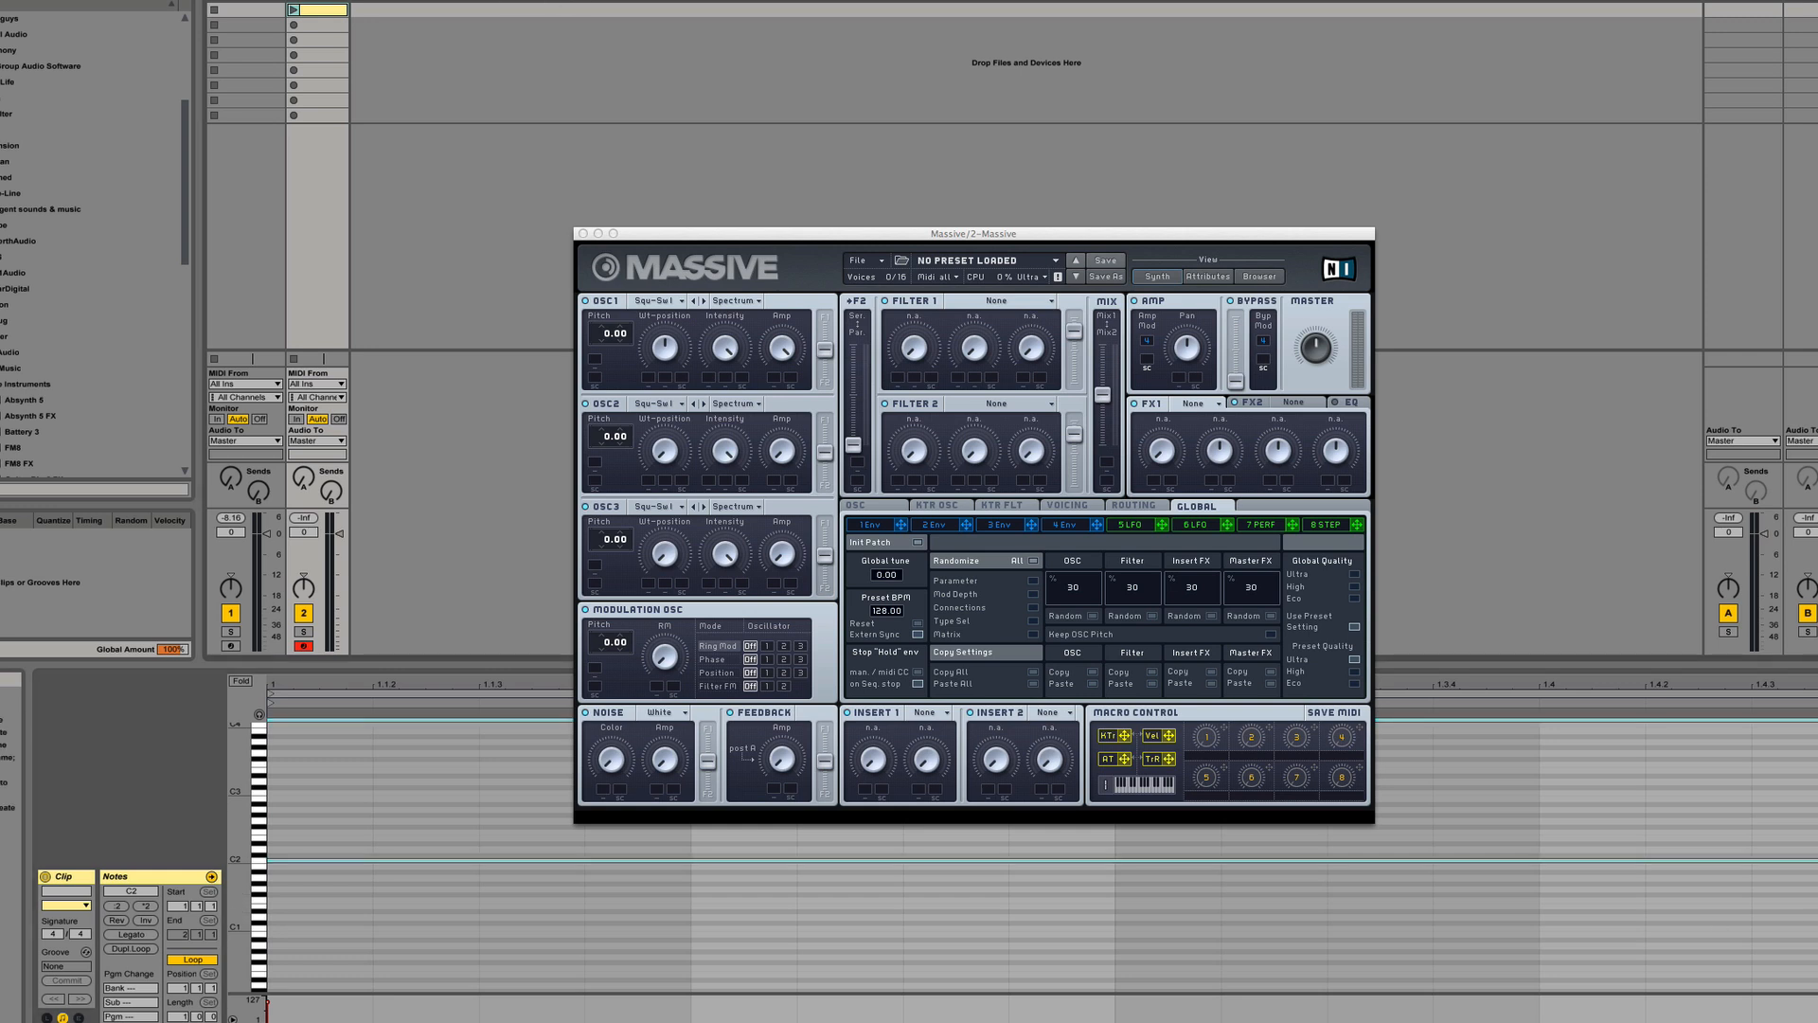
key(ctrl+d)
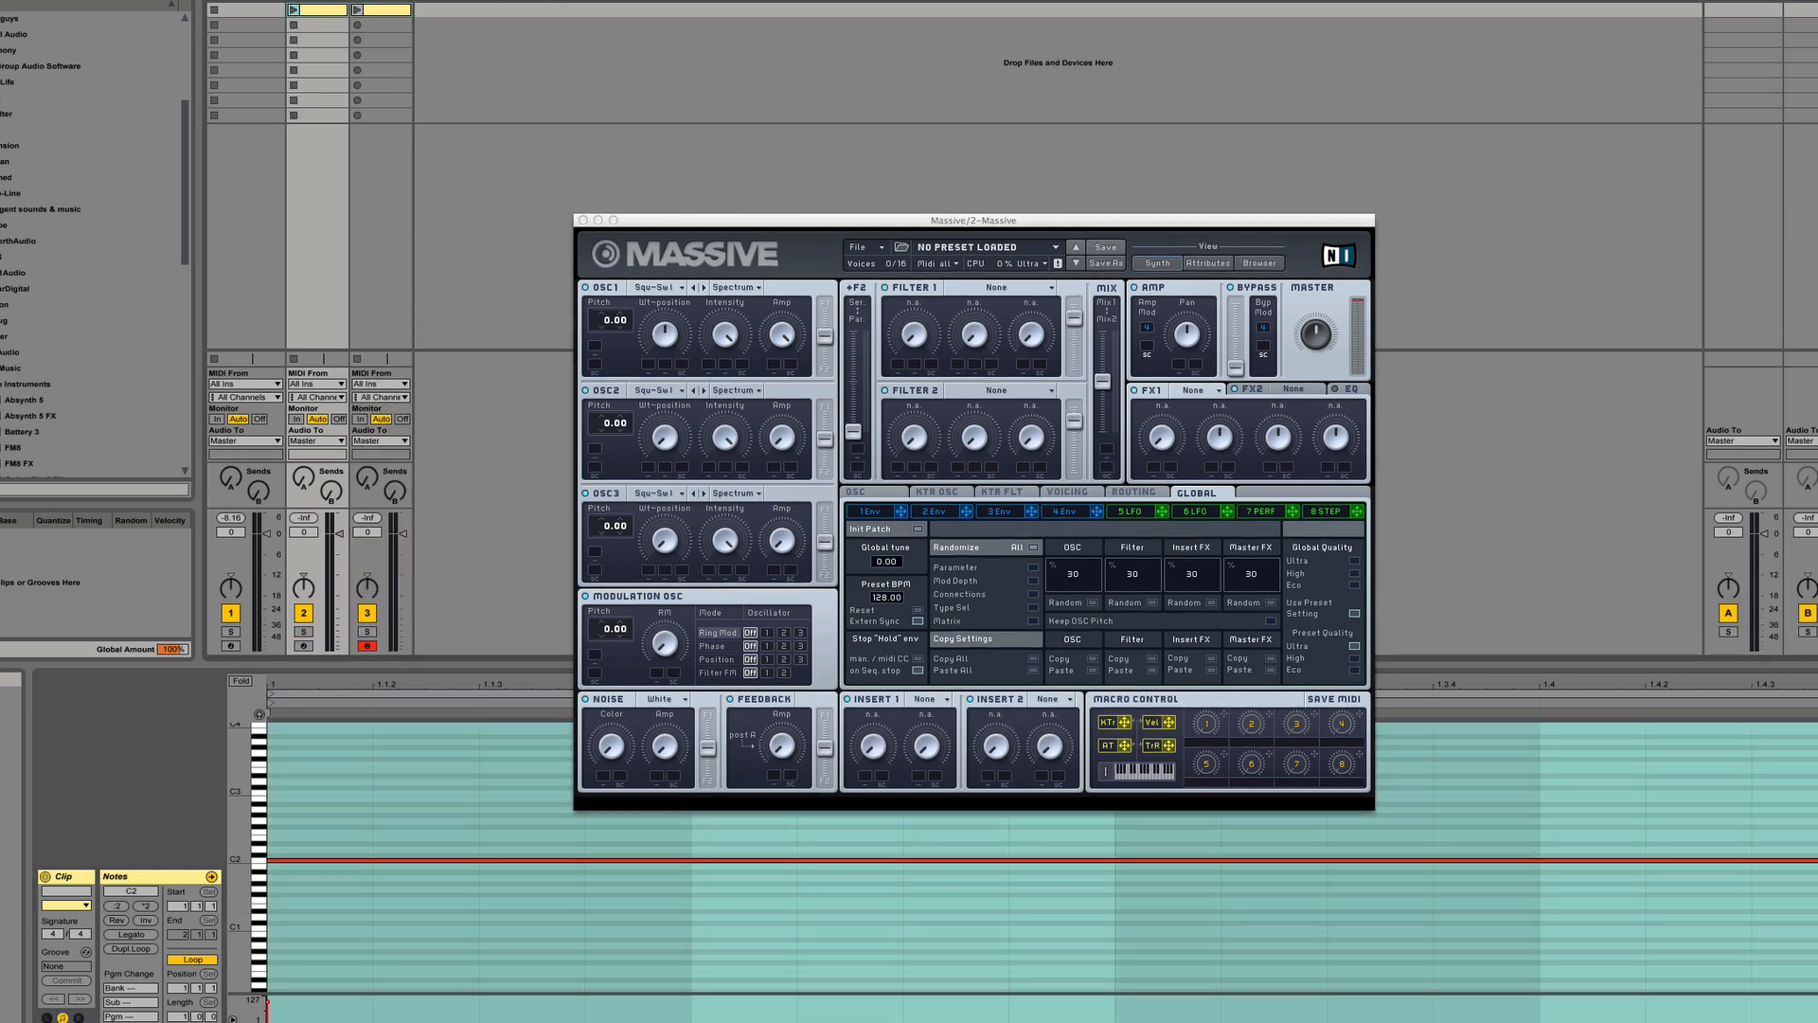
key(shift+Tab)
drag(670, 743, 724, 356)
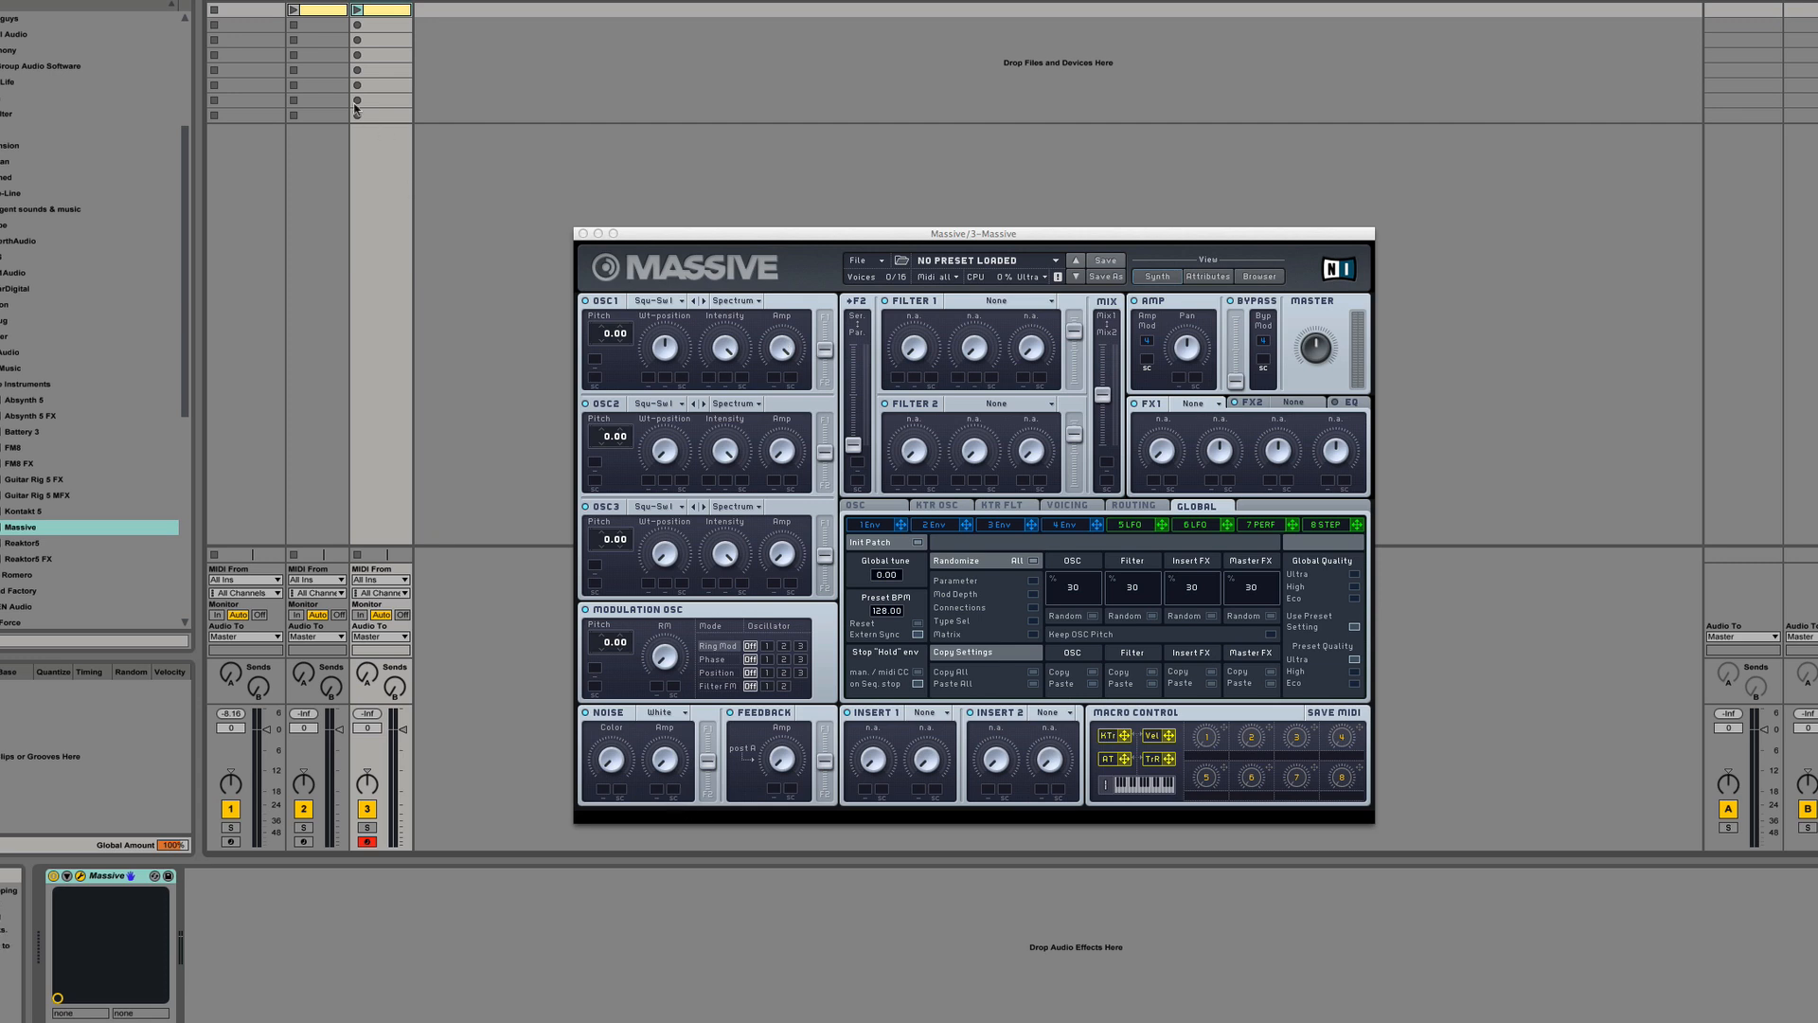
Check the note in the clips on tracks 2 and 3, play both clips and solo track 3
double_click(322, 11)
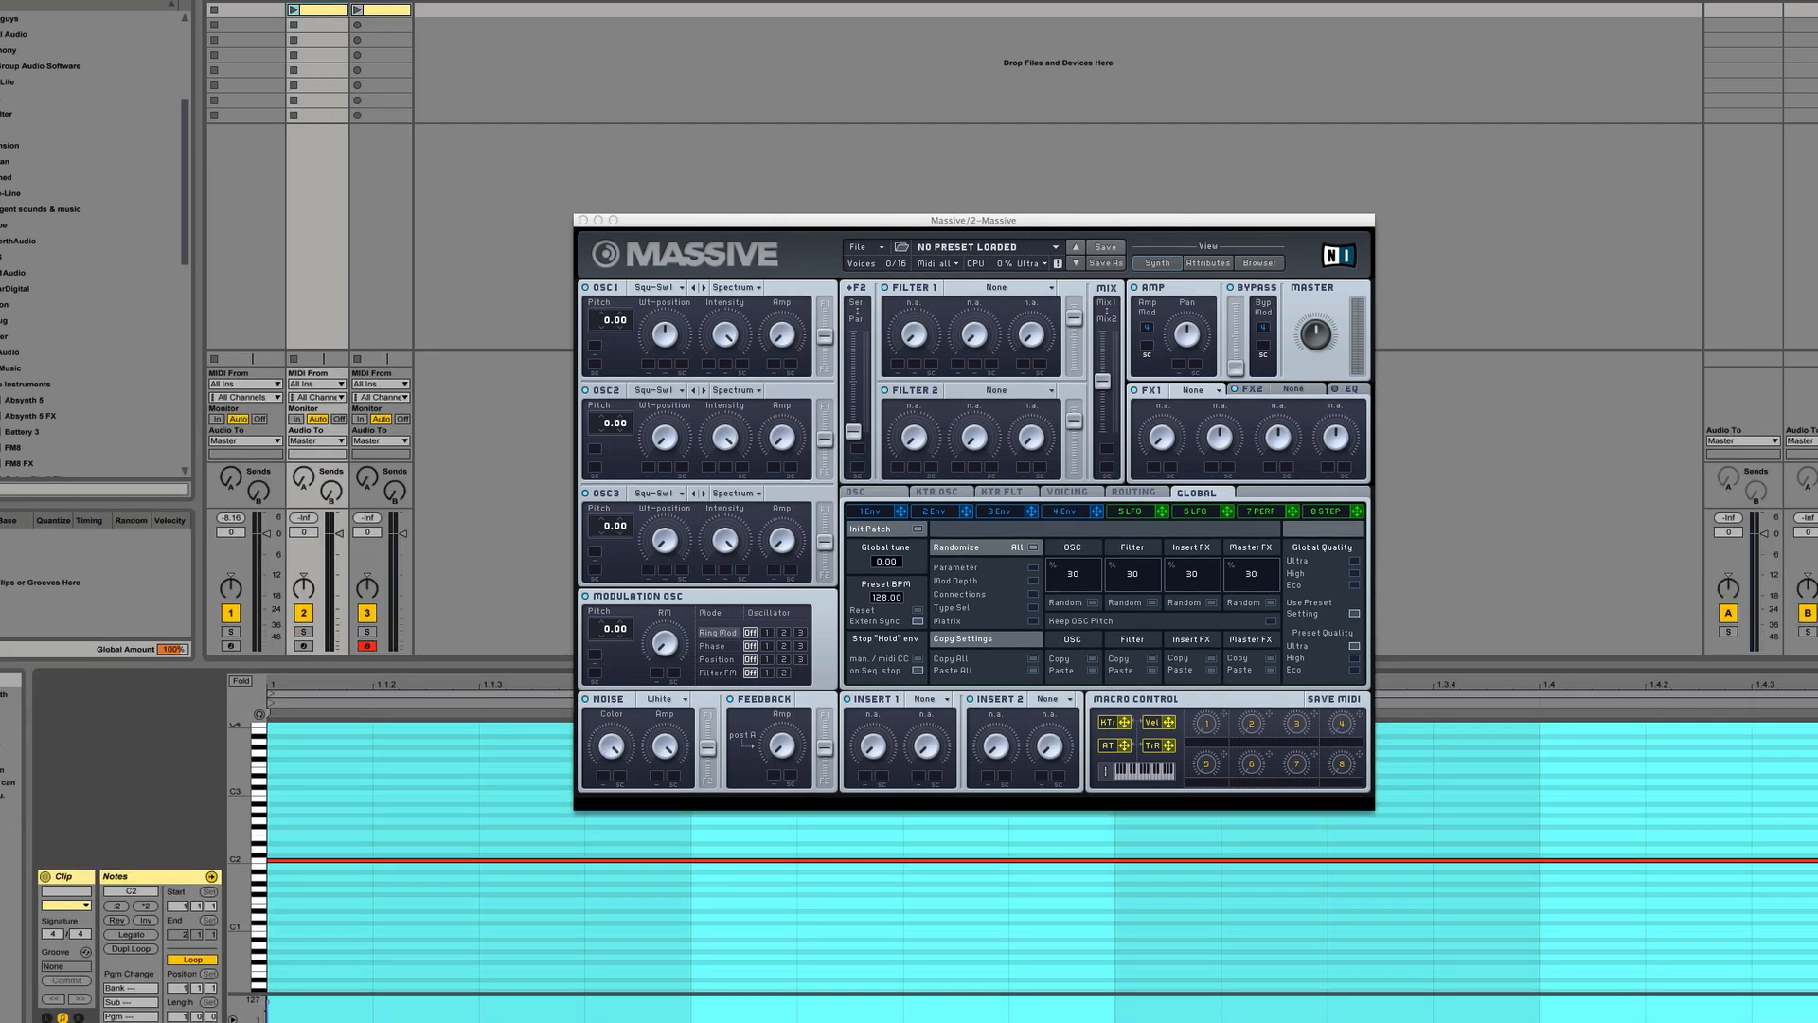
click(426, 860)
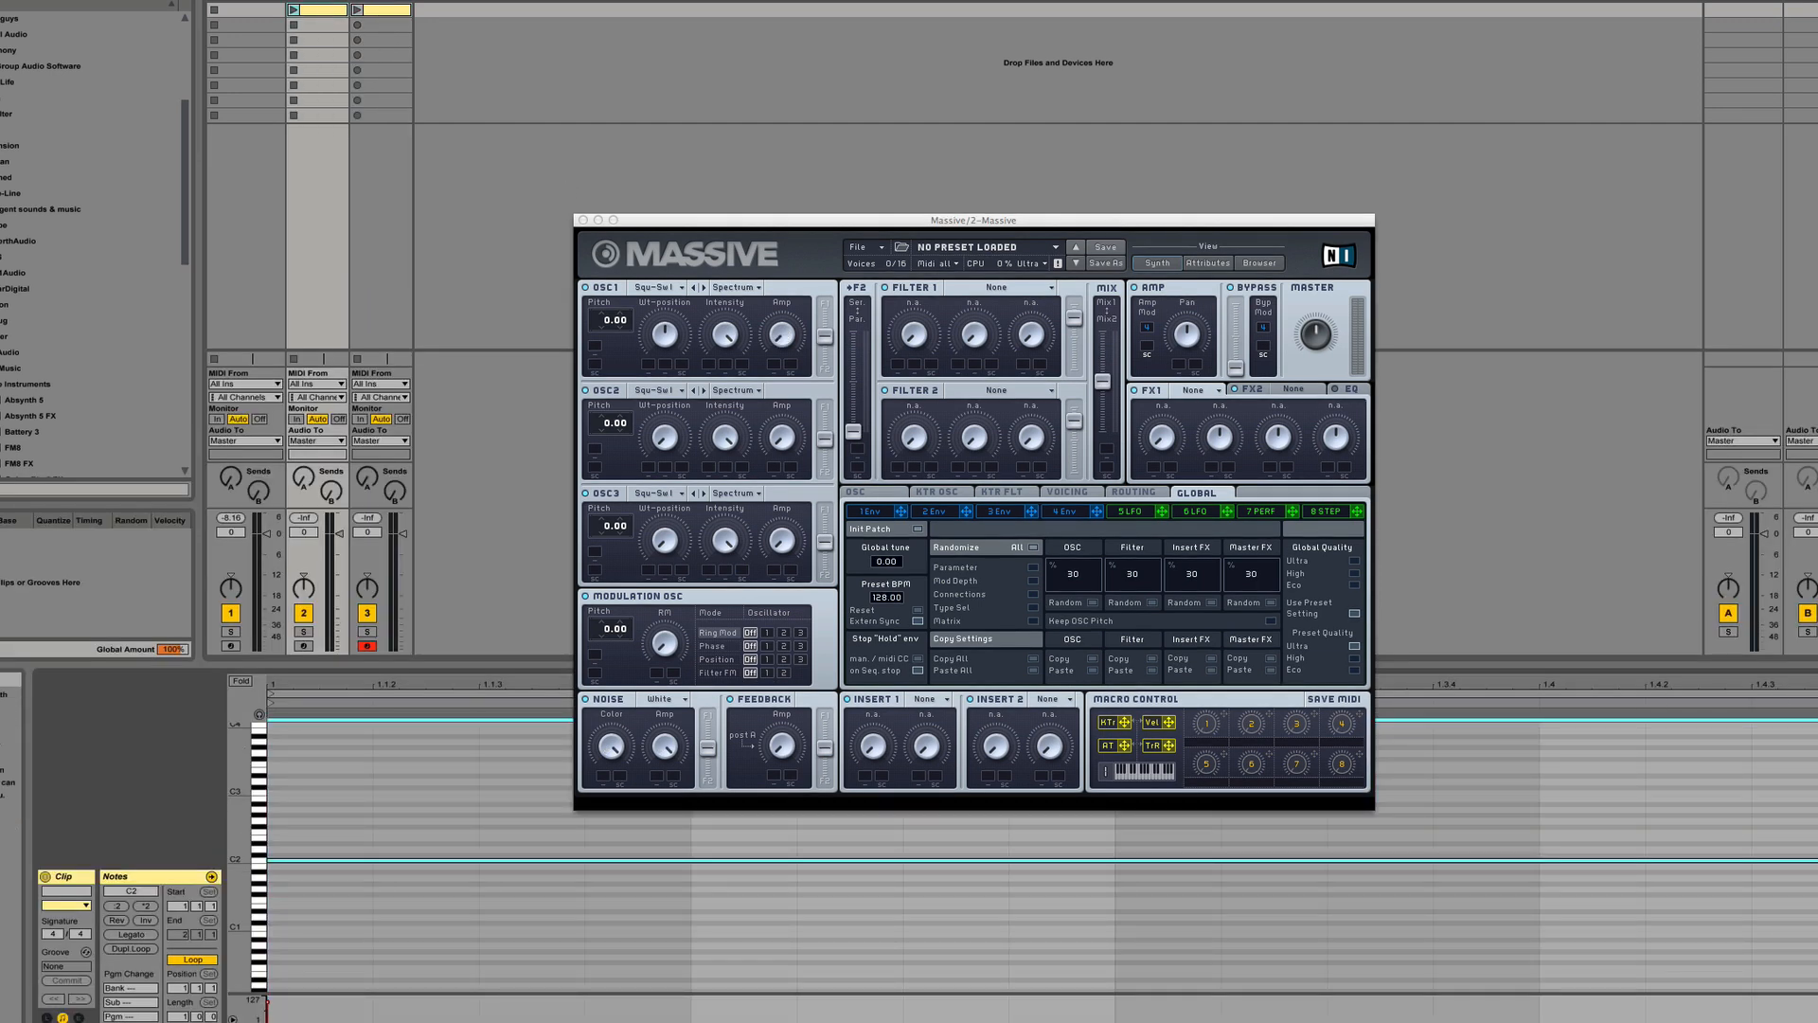
double_click(360, 9)
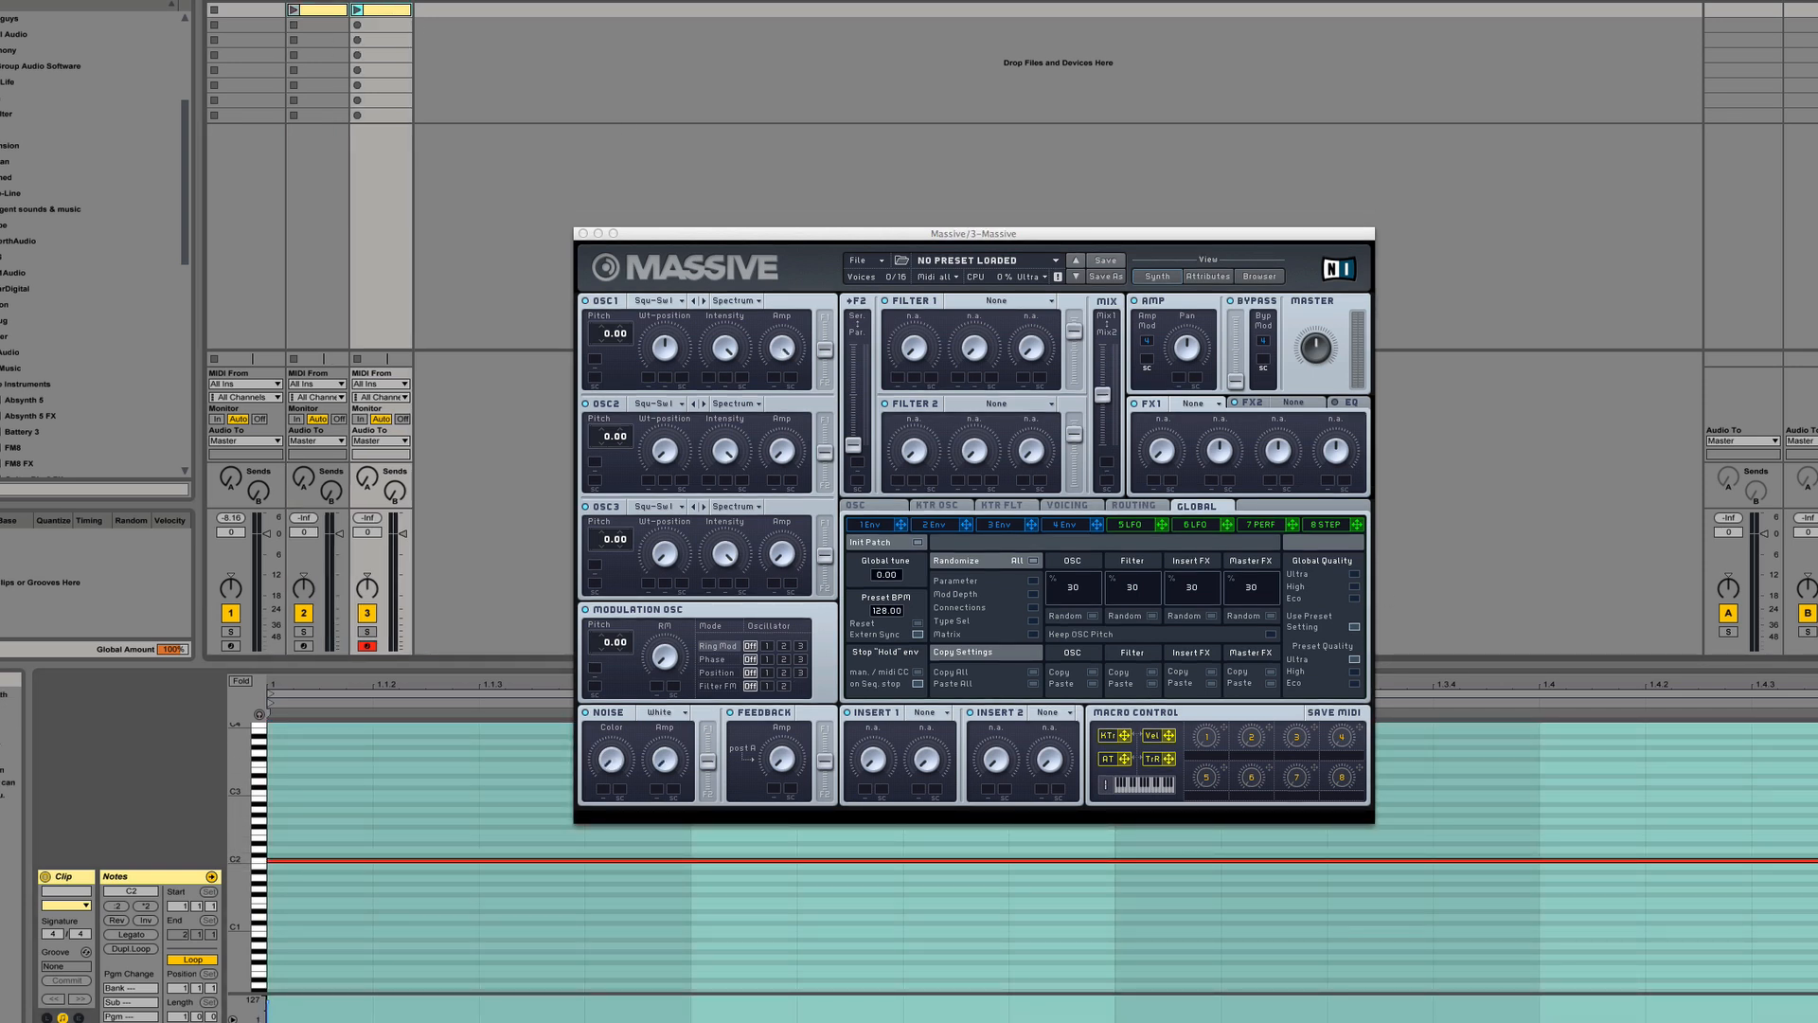
click(291, 11)
click(357, 11)
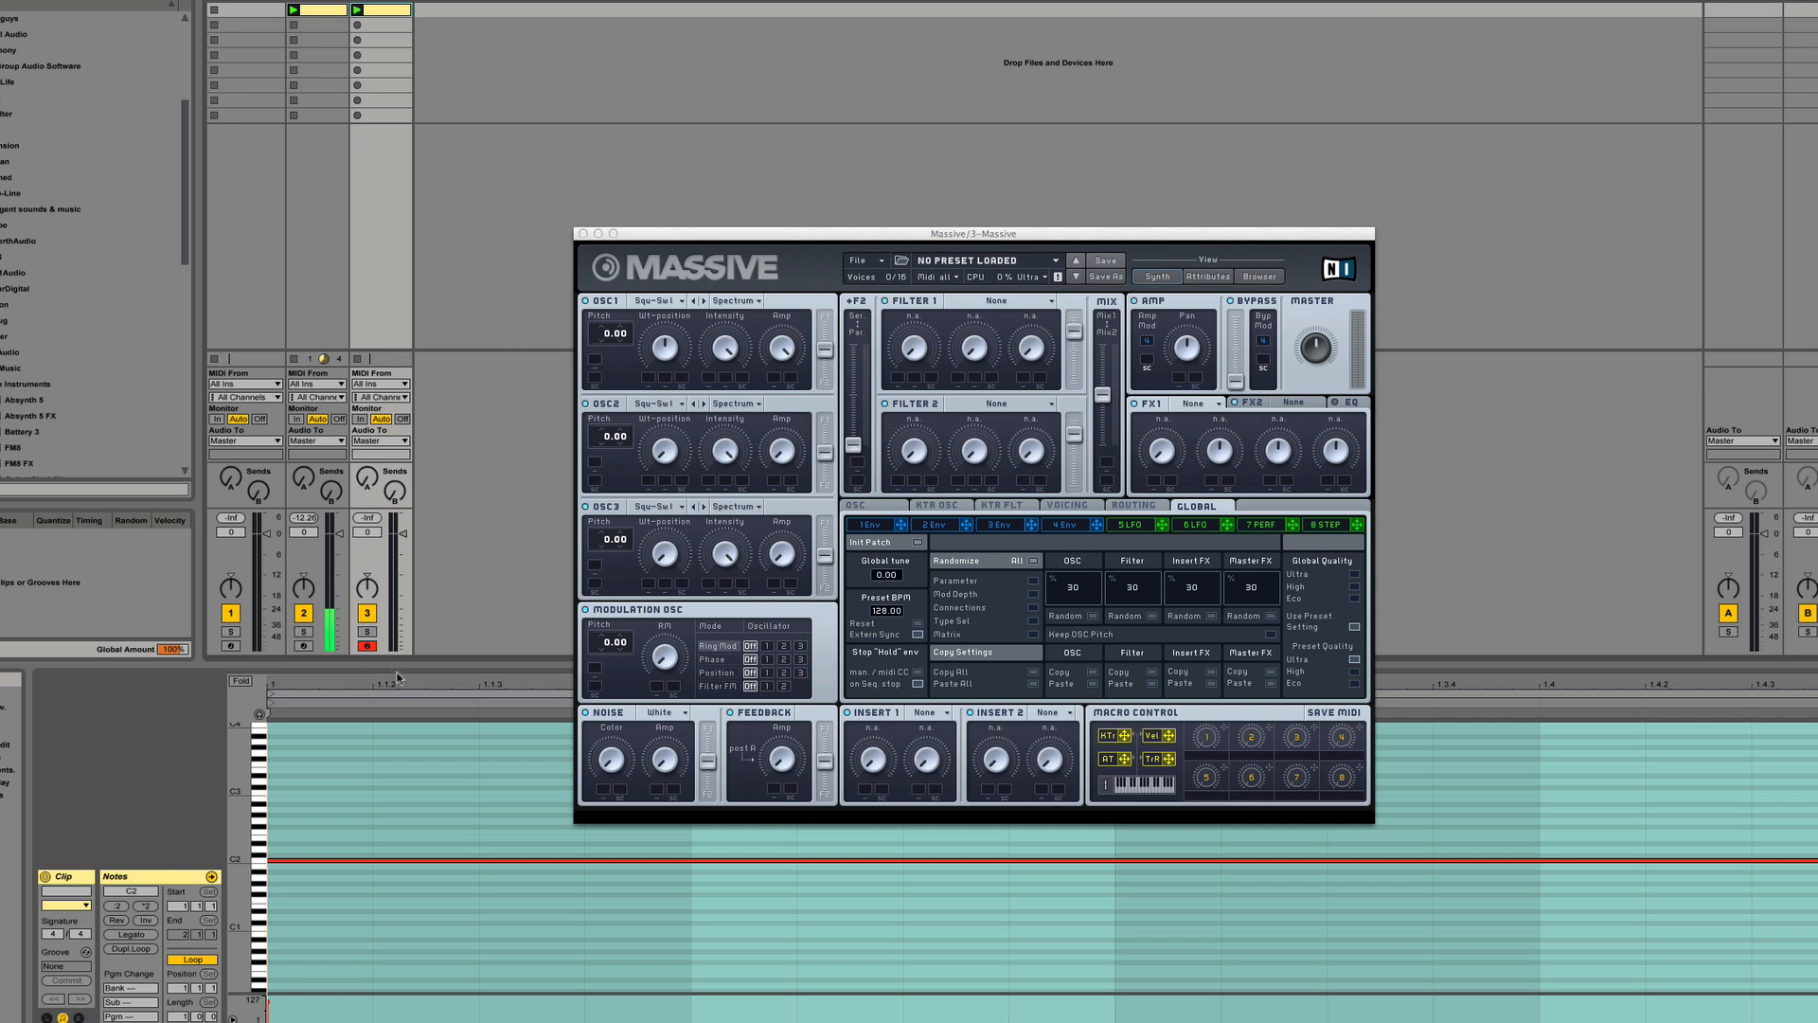
click(367, 633)
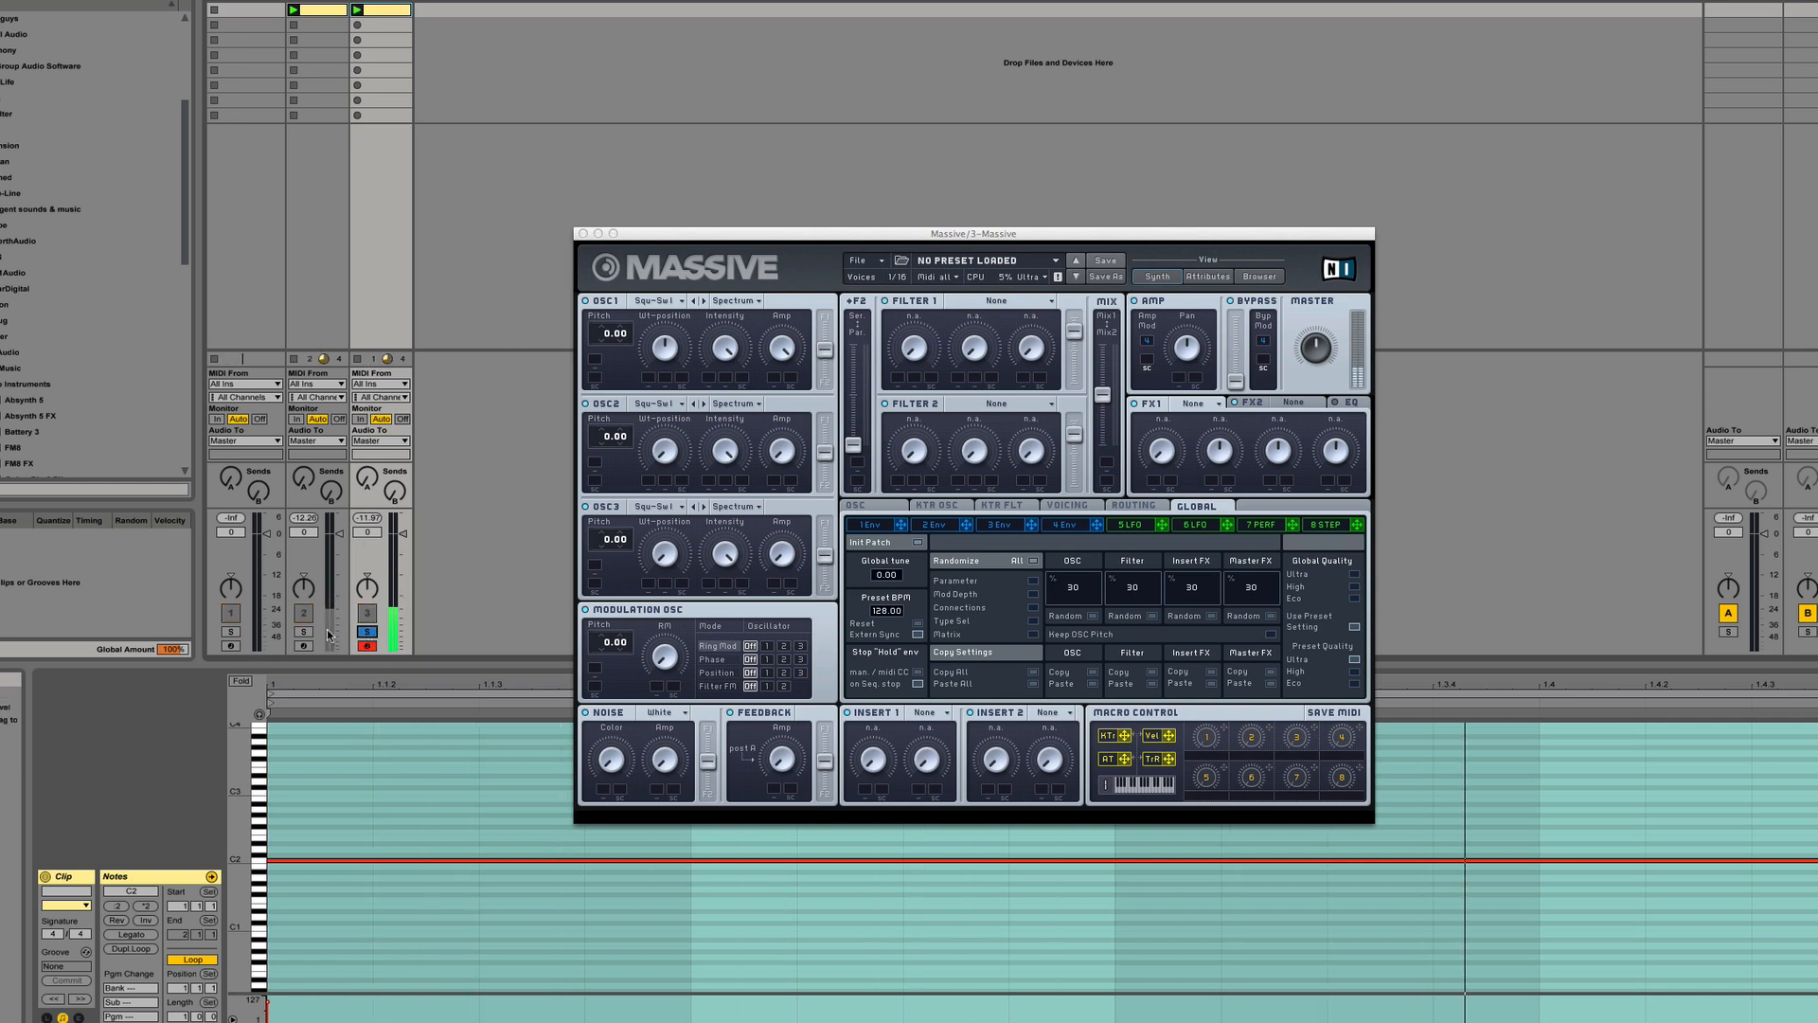
Freeze and flatten tracks 2 and 3 together so their MIDI clips are rendered to audio
click(313, 8)
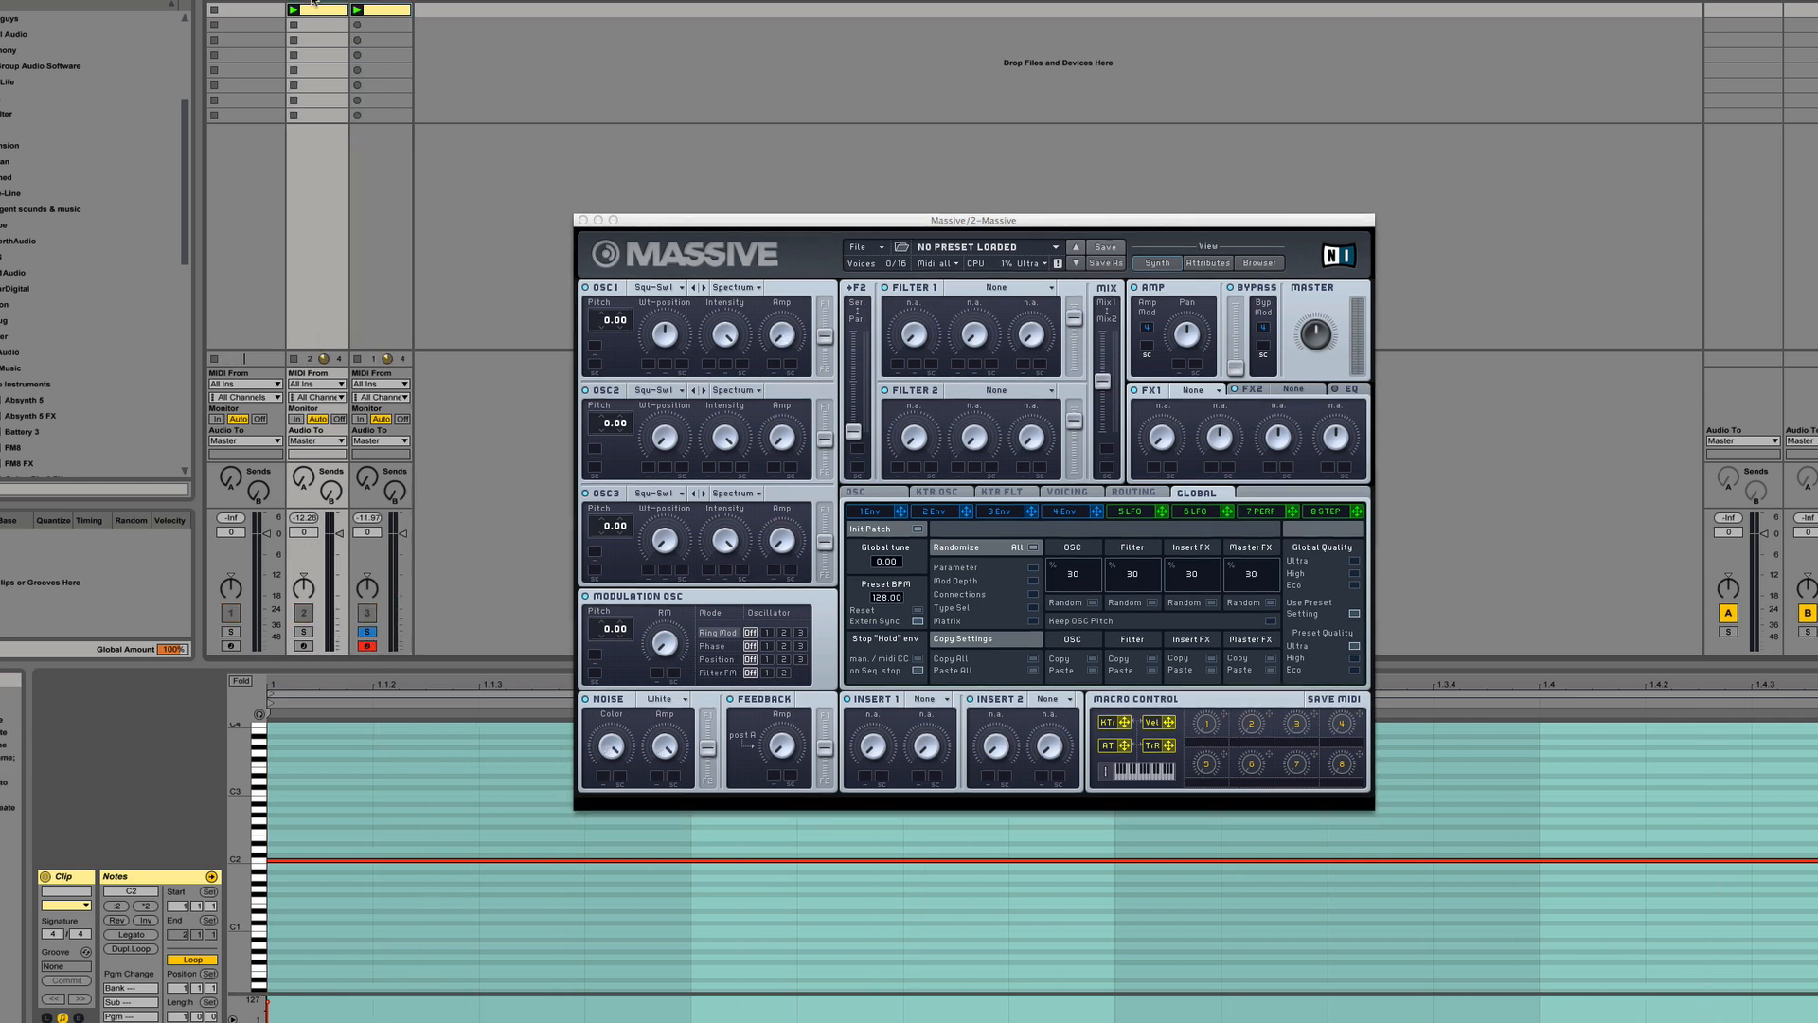
shift+click(381, 3)
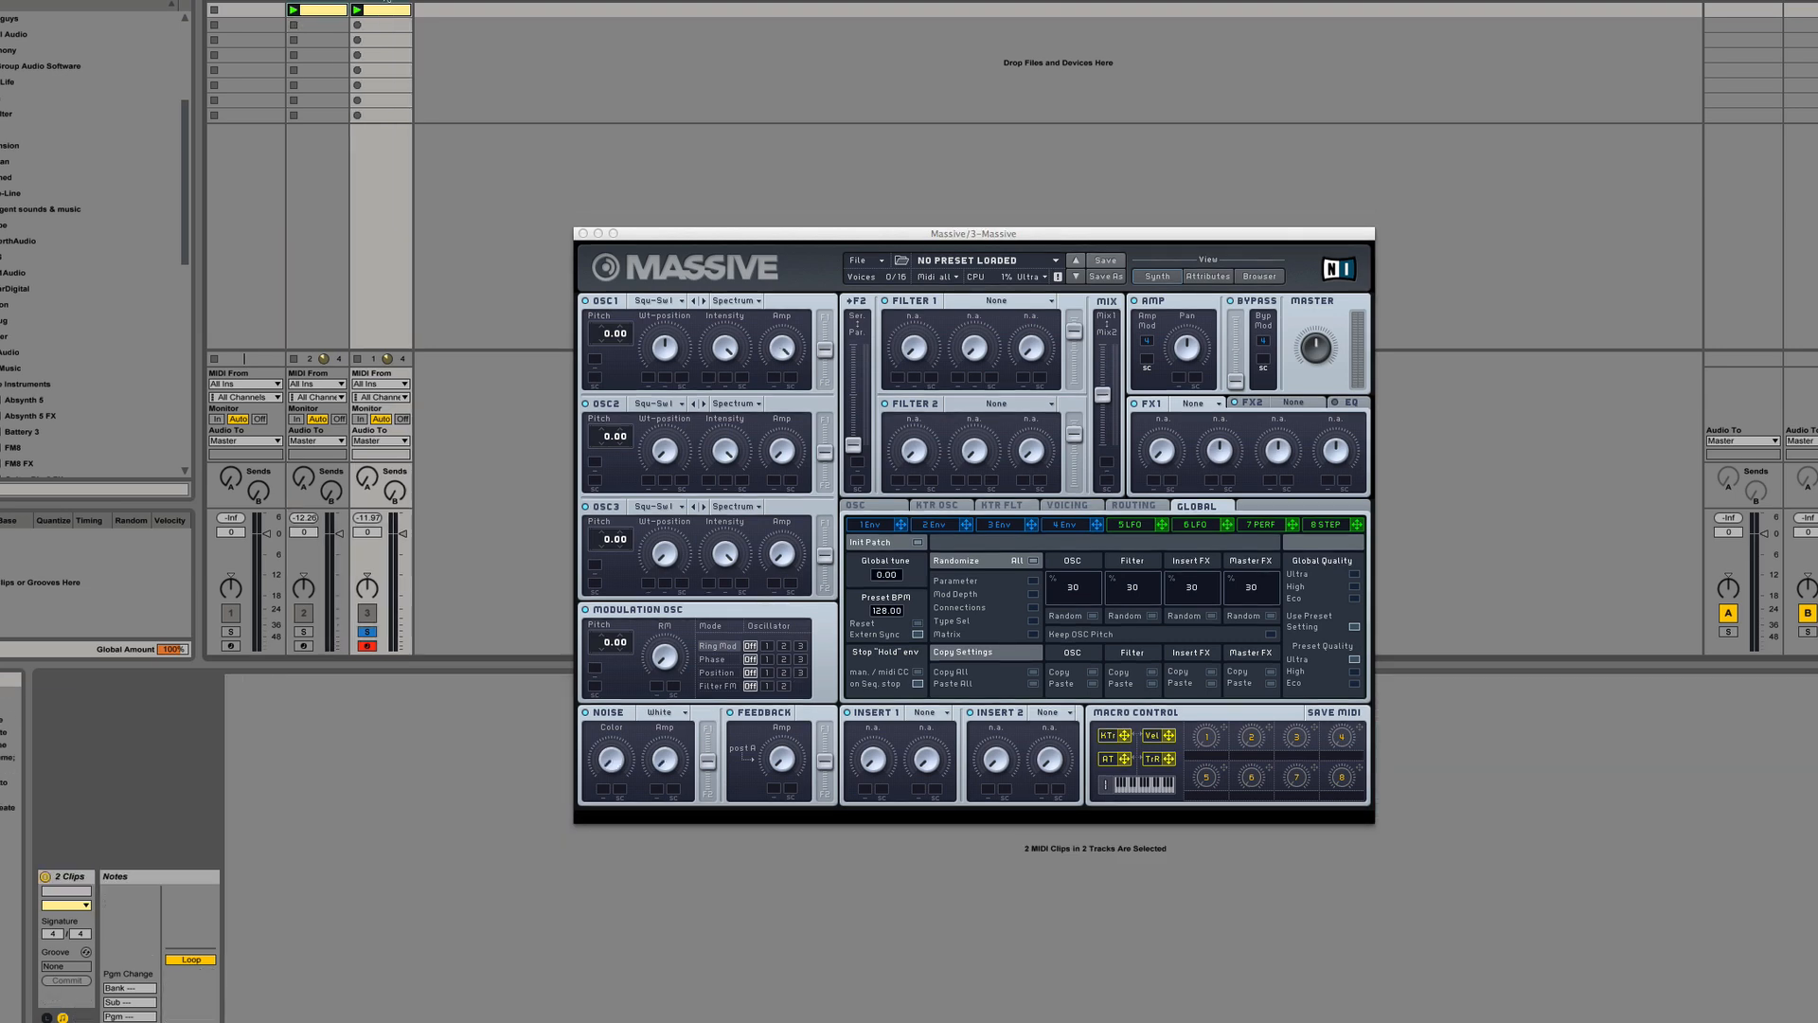
right_click(381, 3)
click(428, 74)
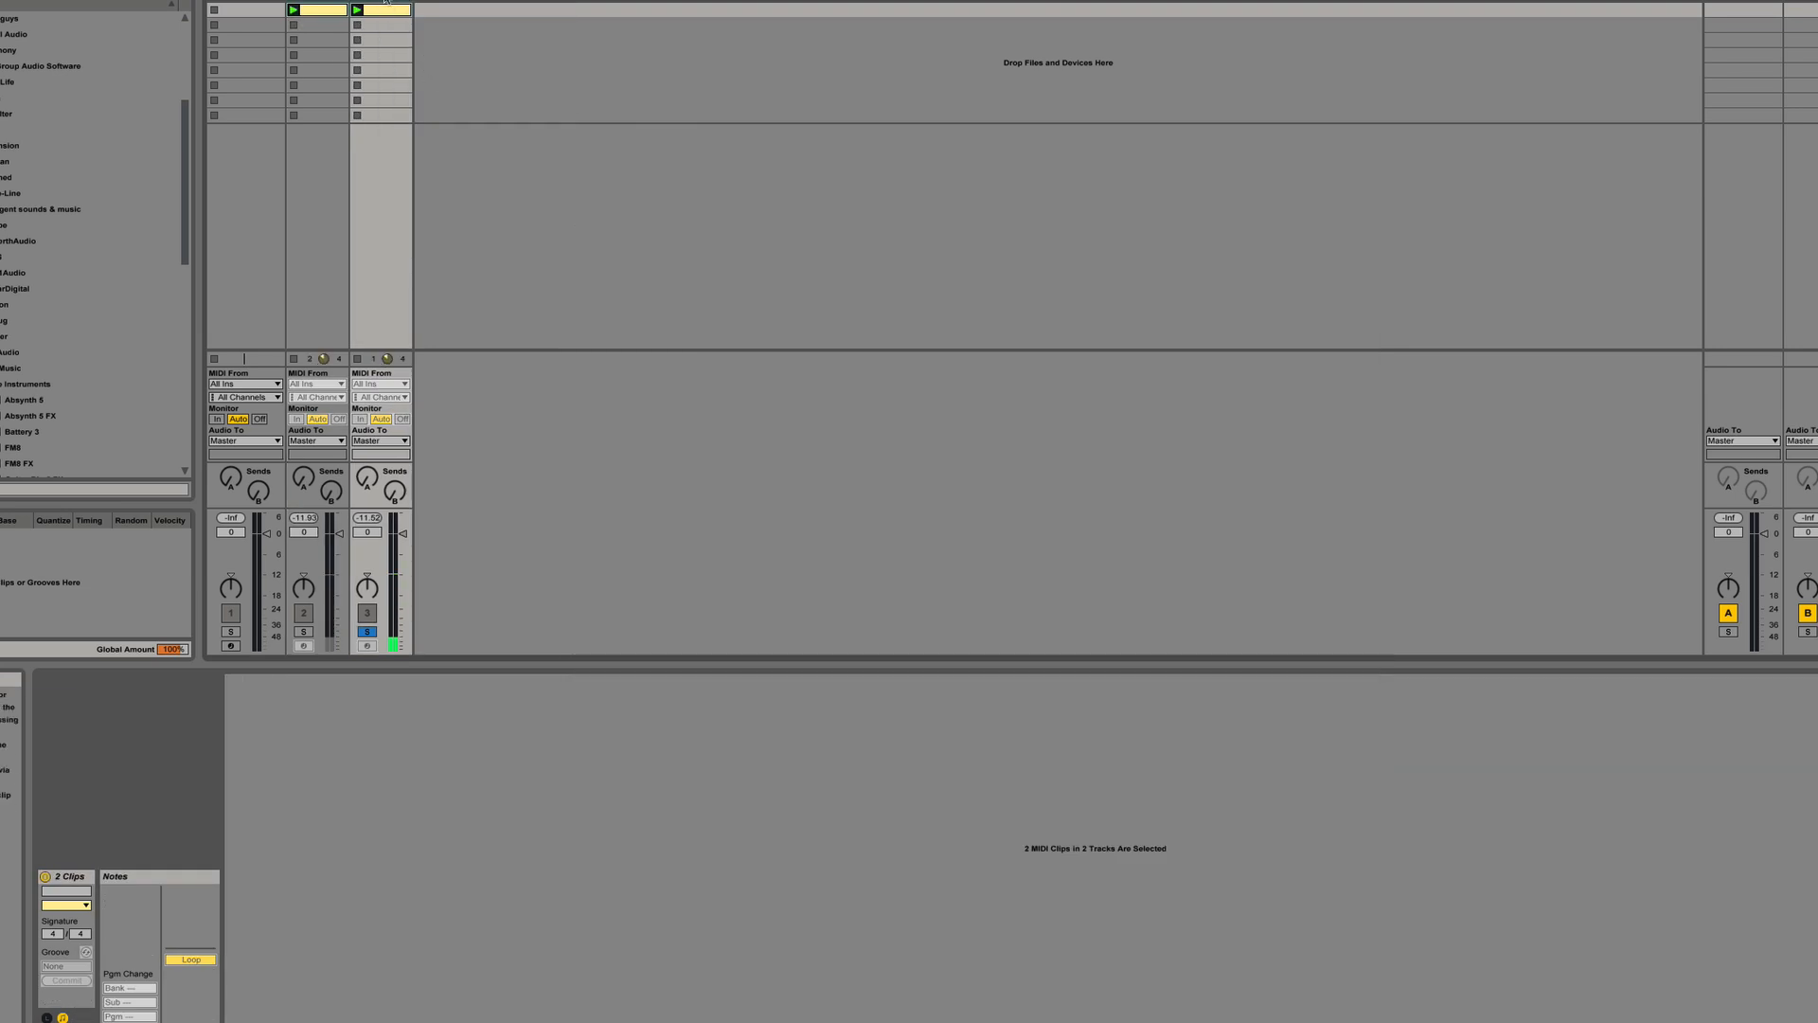
right_click(384, 2)
click(418, 83)
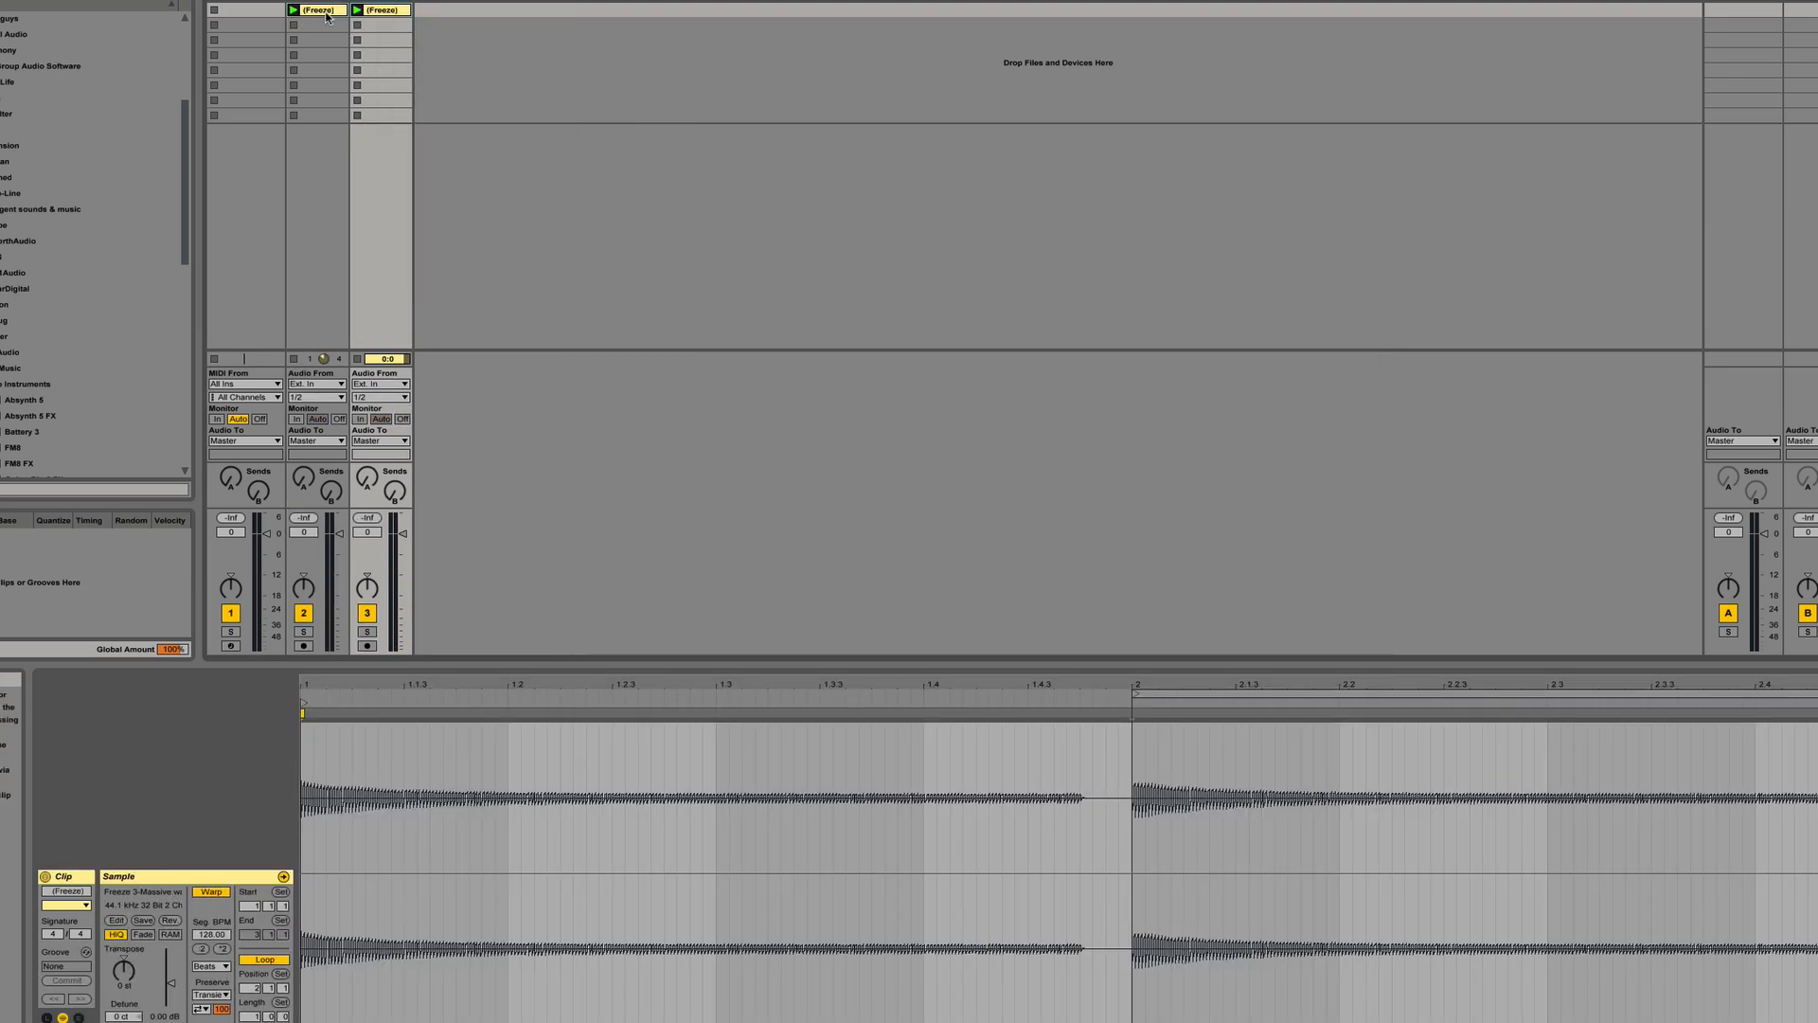
Move the loop of track 2's rendered audio clip to bar 1 and solo track 2
click(332, 12)
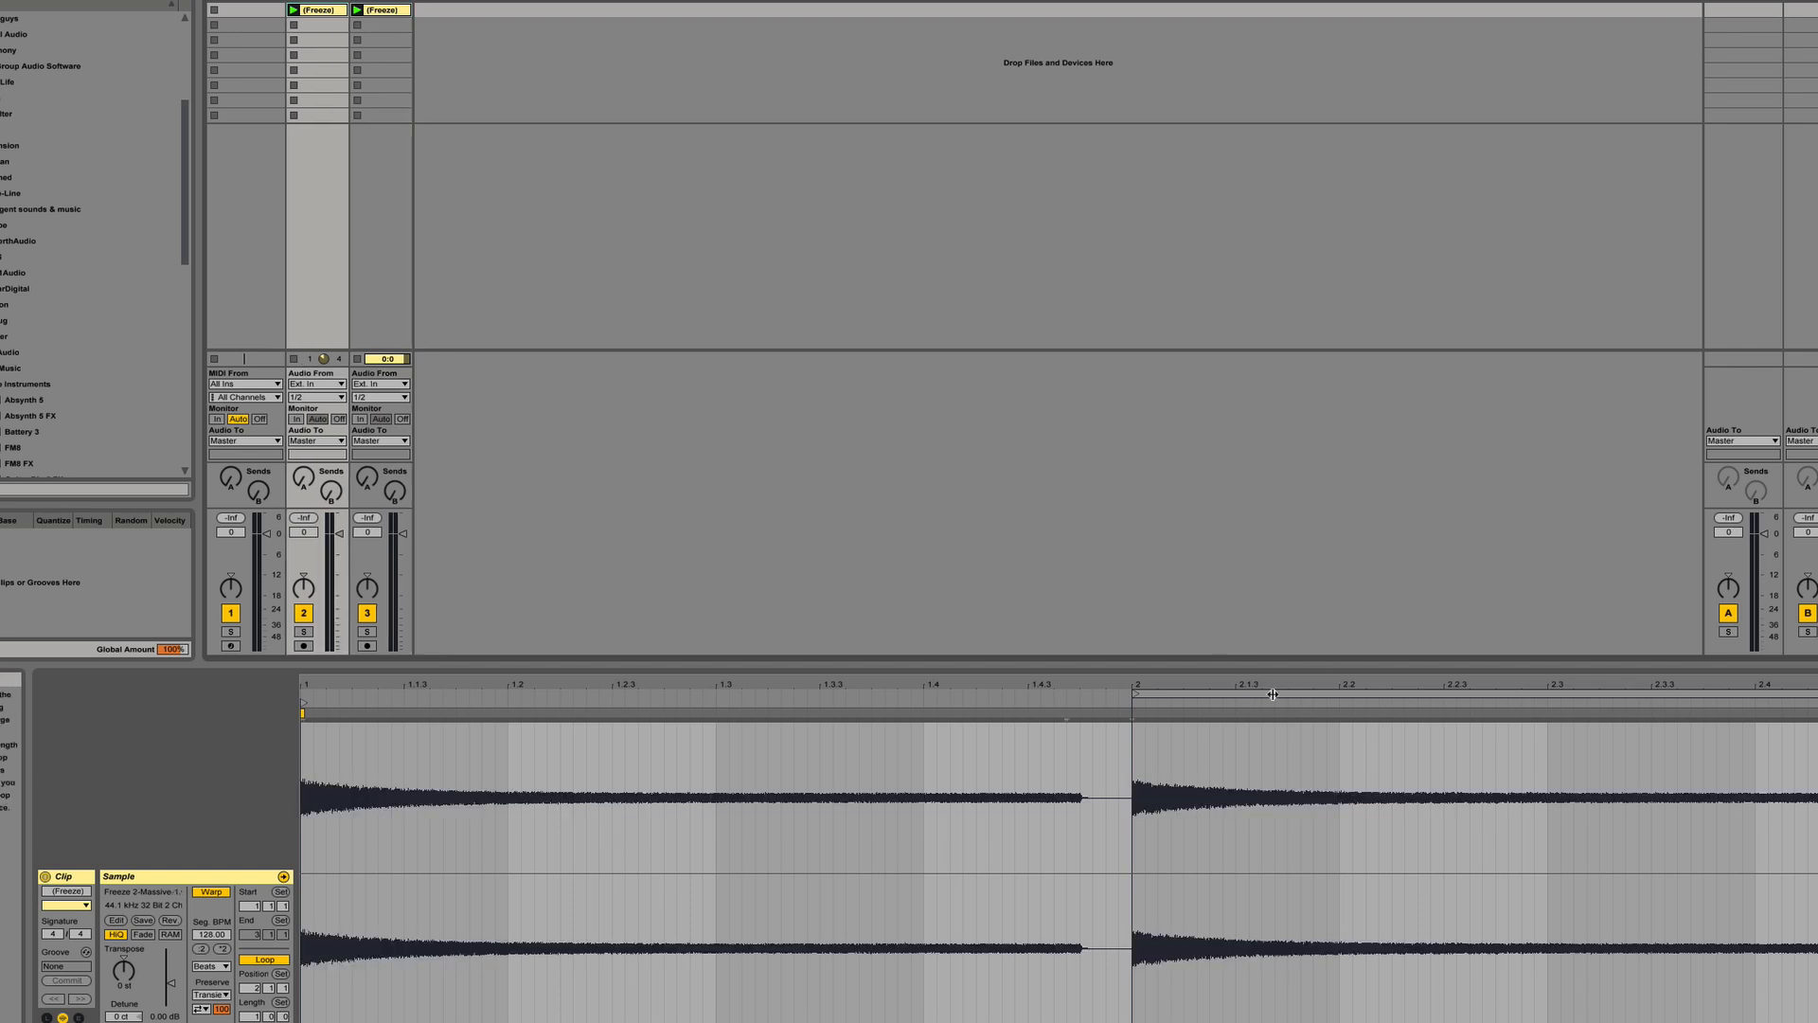
drag(1266, 691, 420, 636)
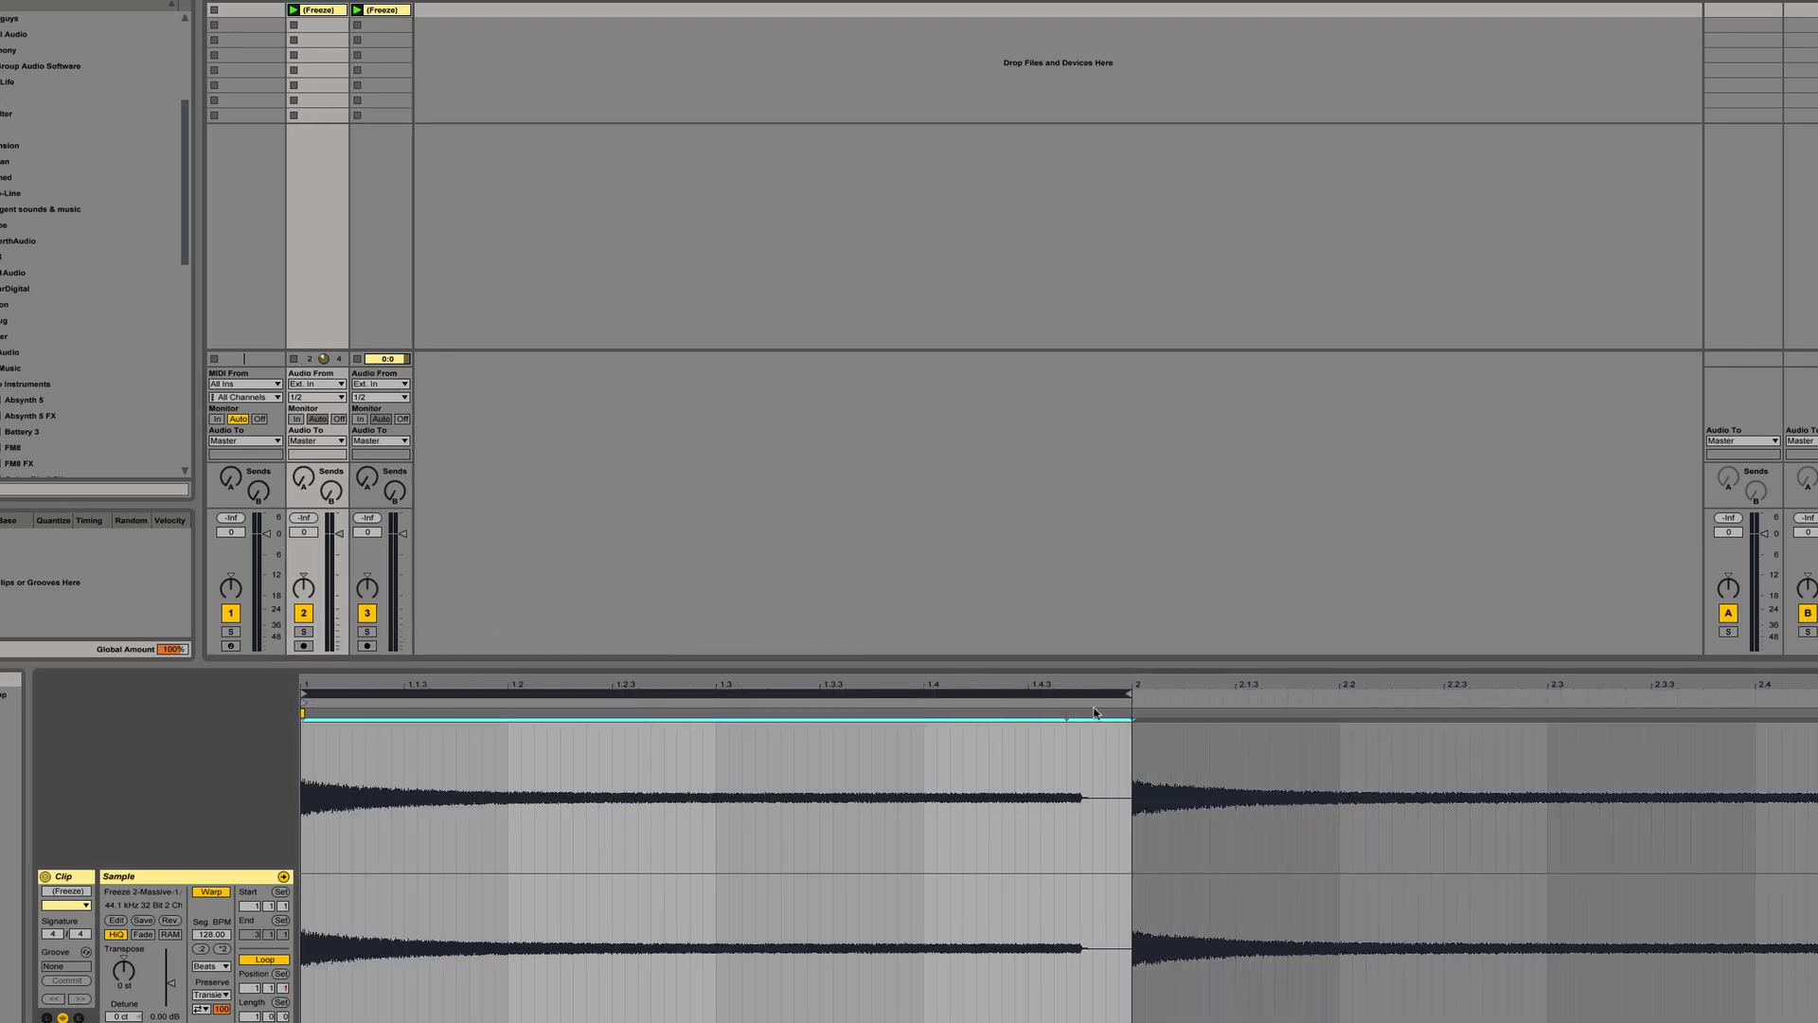
click(303, 632)
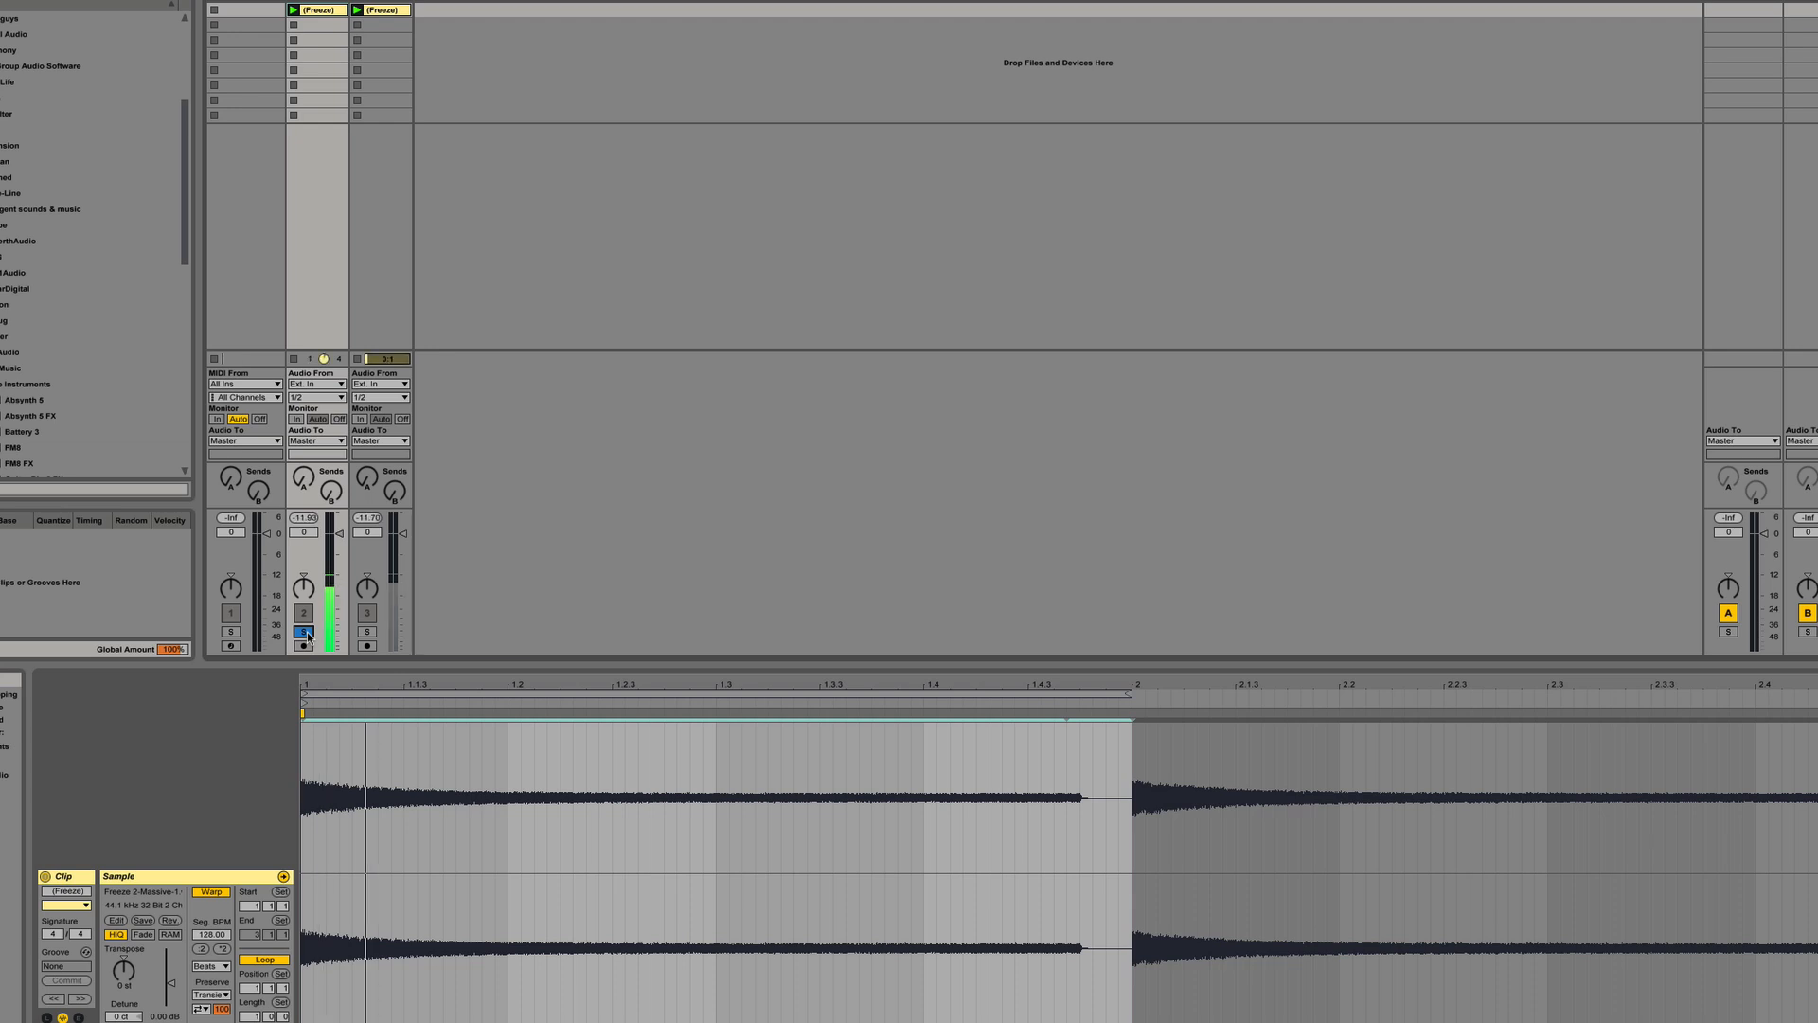
Show the sample file of track 2's rendered clip in Finder and bring the Freeze folder's file list into view
right_click(331, 12)
click(403, 153)
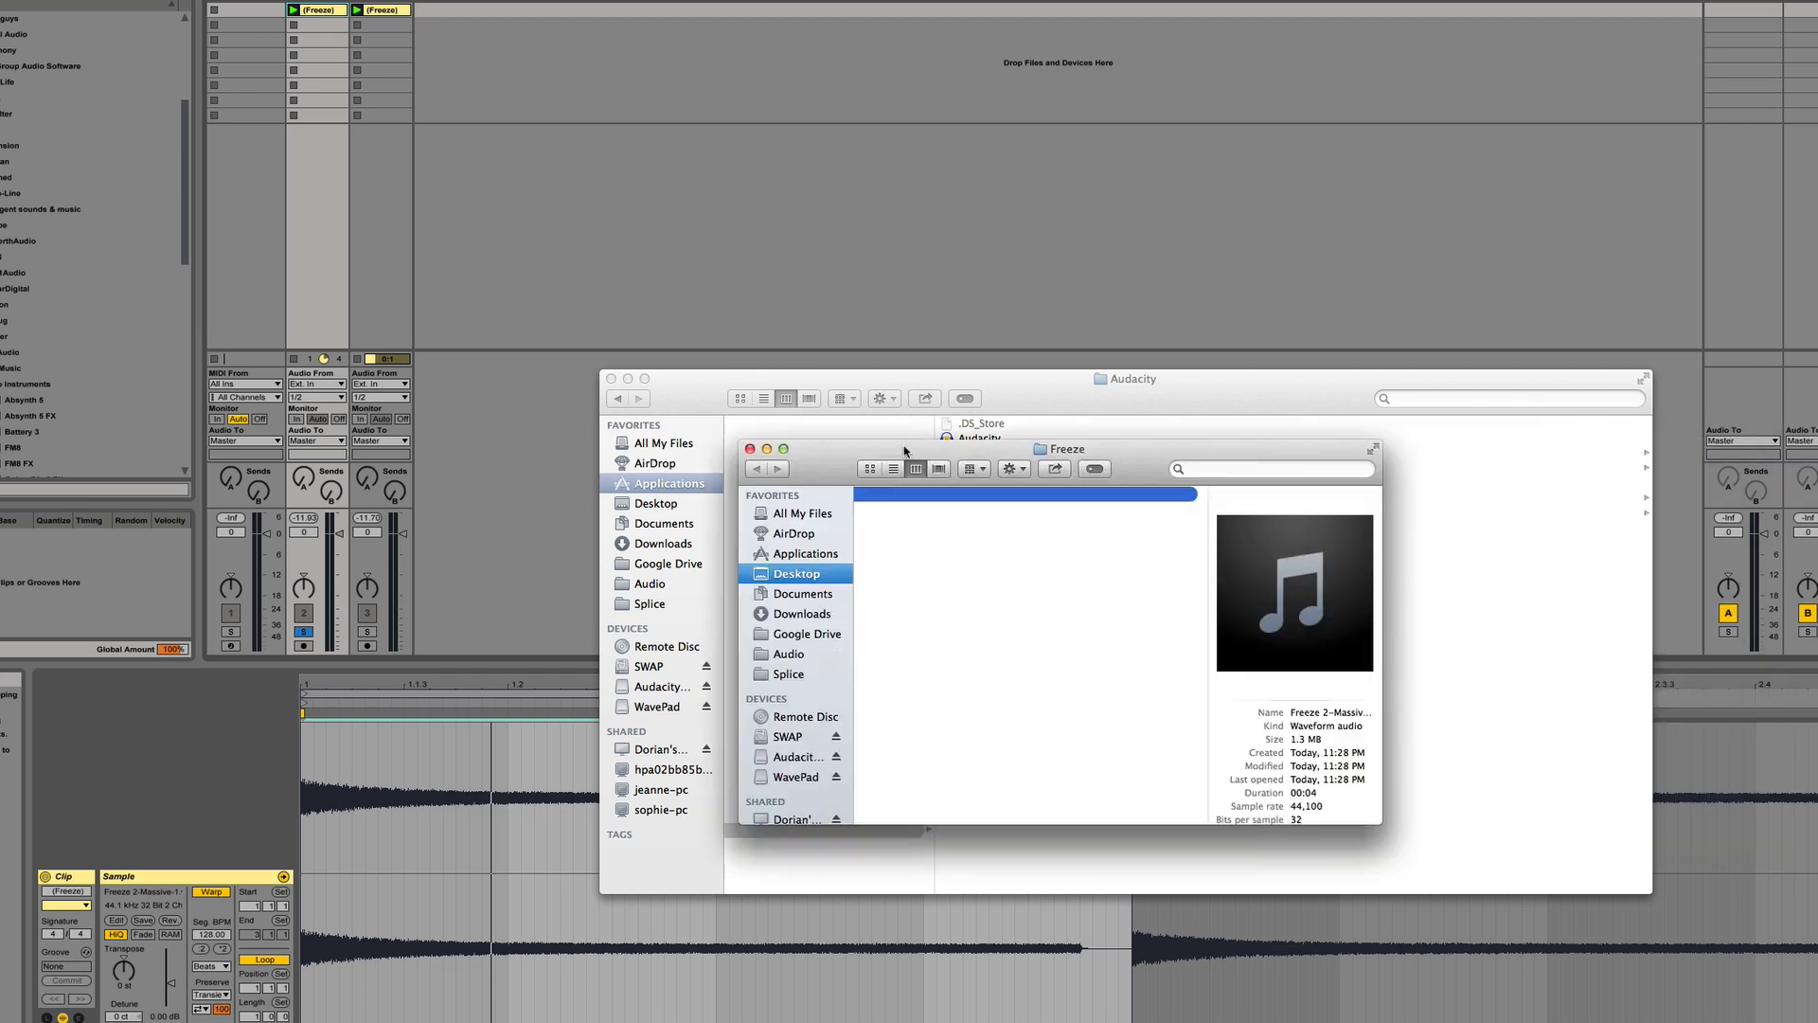
drag(905, 449, 725, 255)
scroll(873, 418, left, 5)
scroll(871, 415, left, 3)
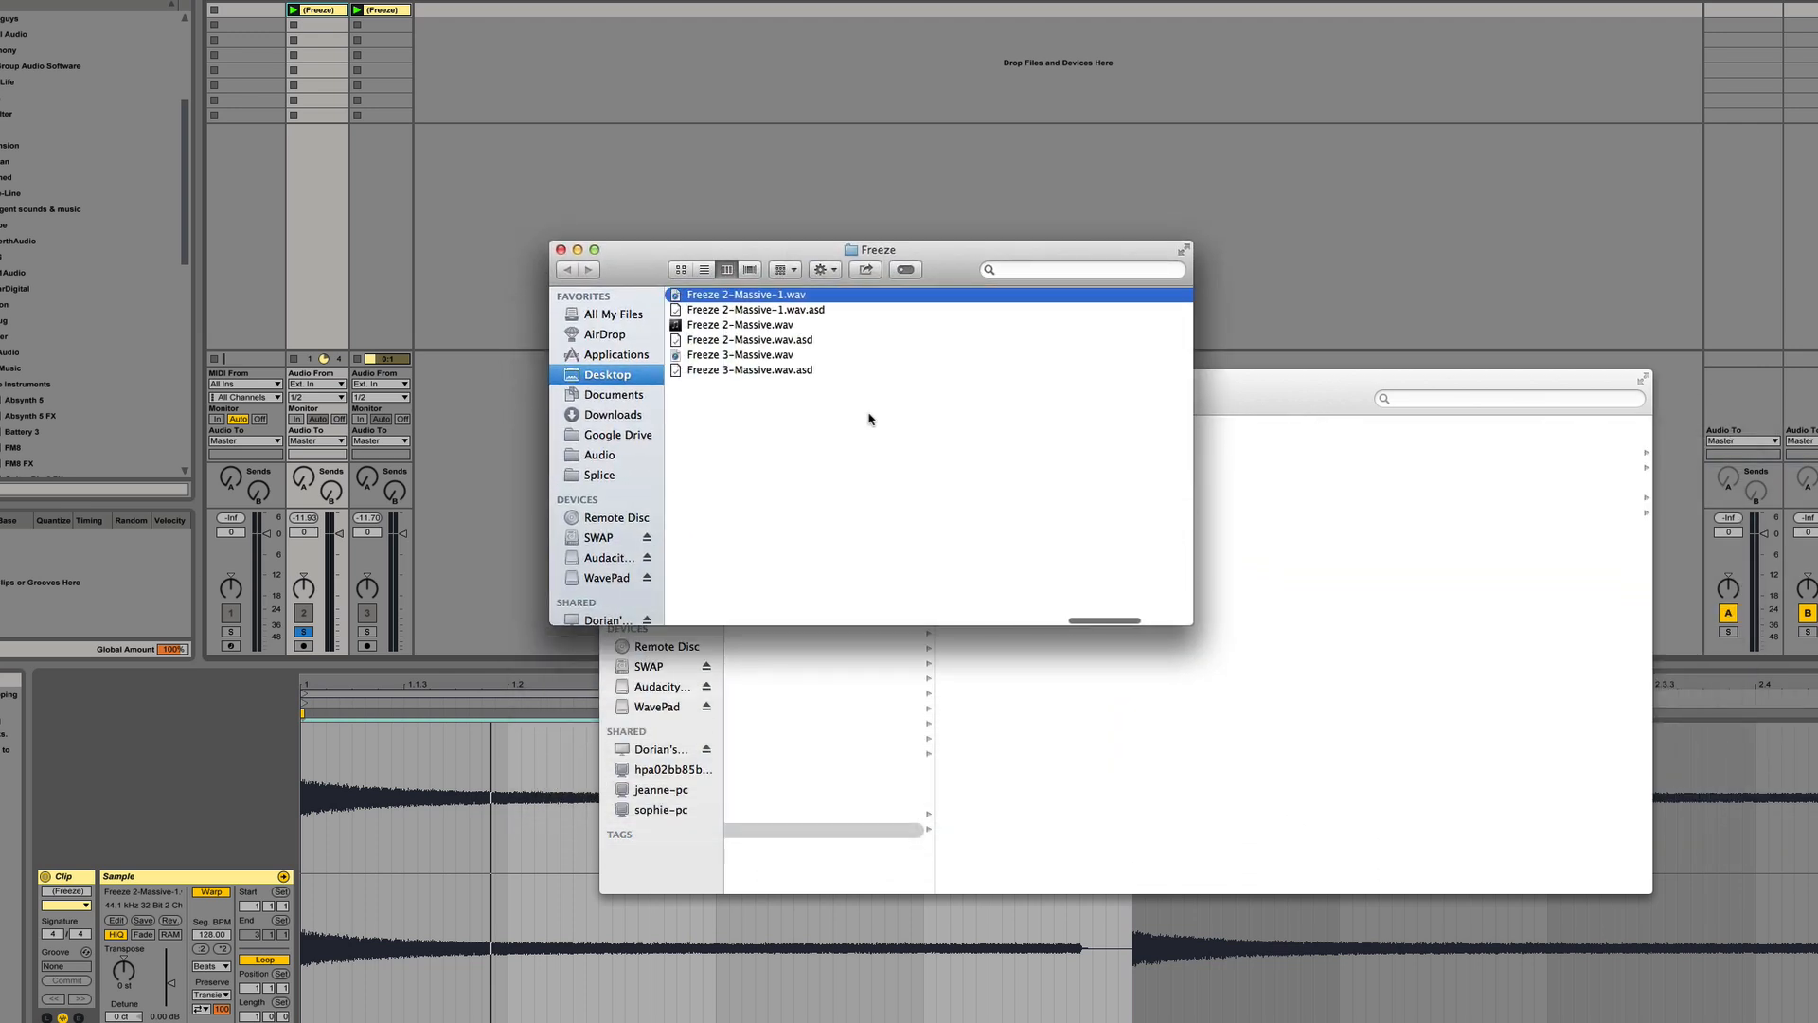
Rename Freeze 2-Massive-1.wav as MassiveNoise.wav in the Freeze folder
click(833, 299)
key(Return)
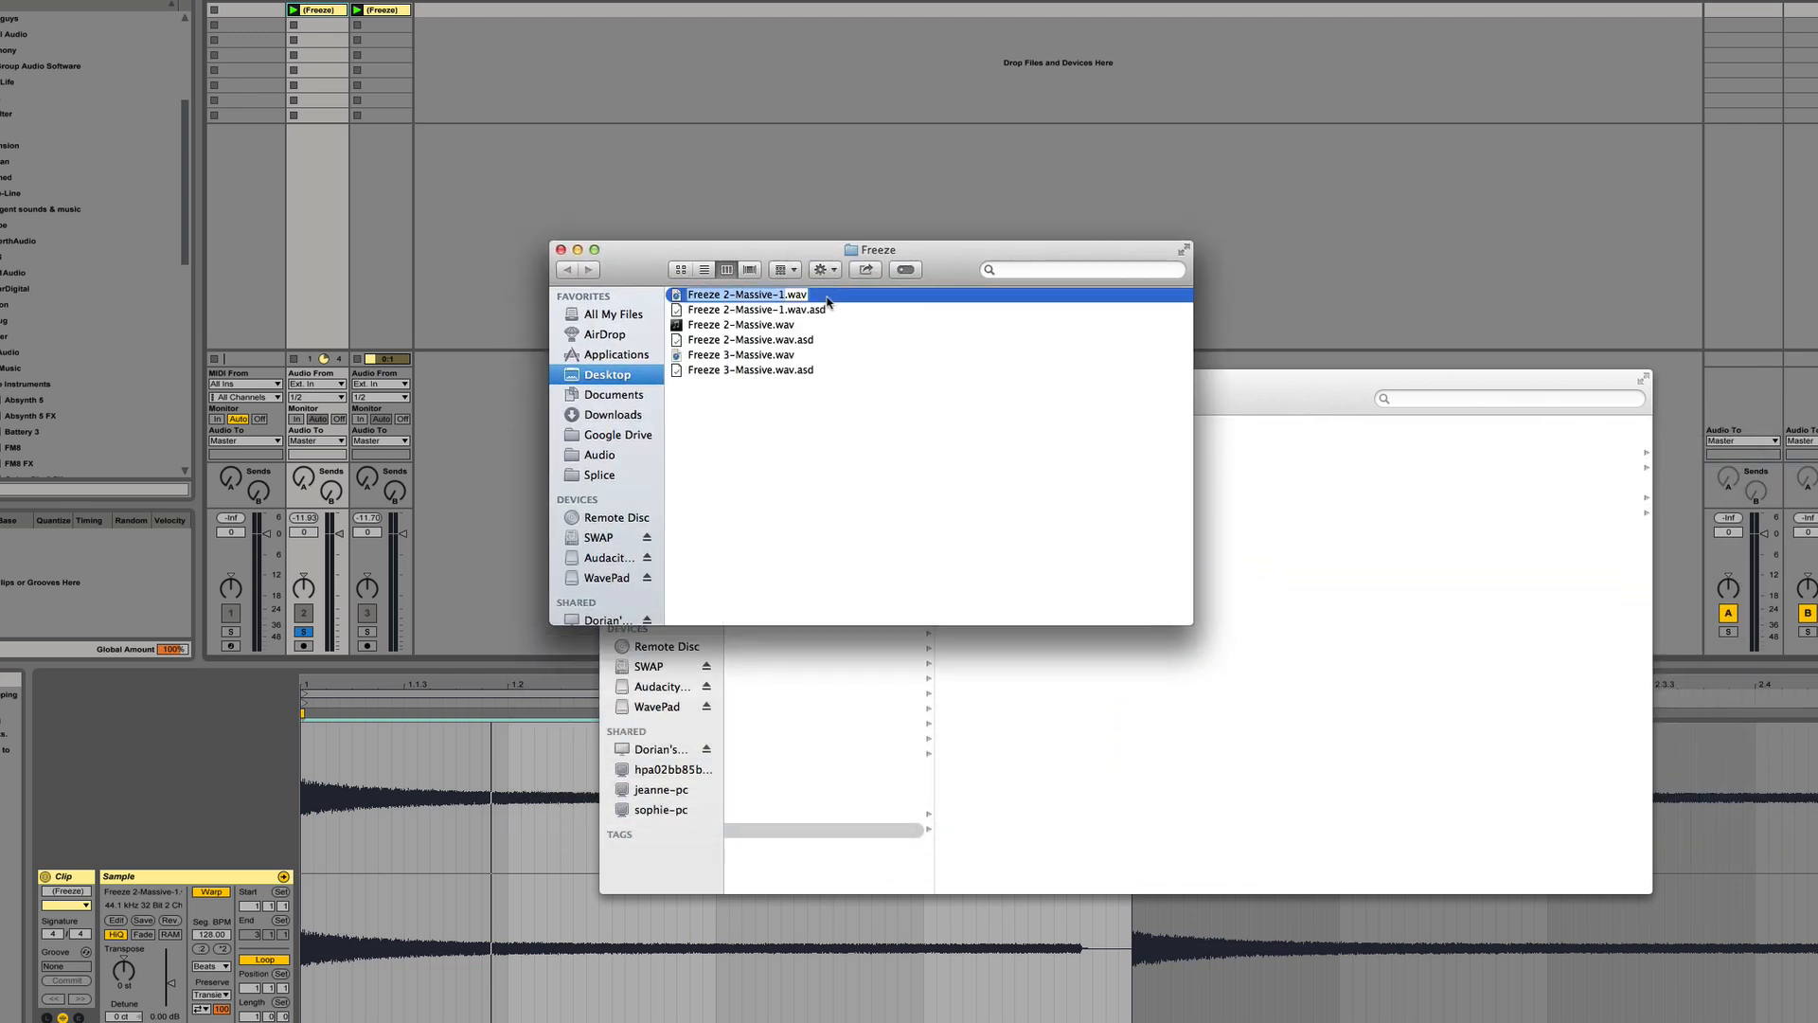
text(Mass)
text(ive)
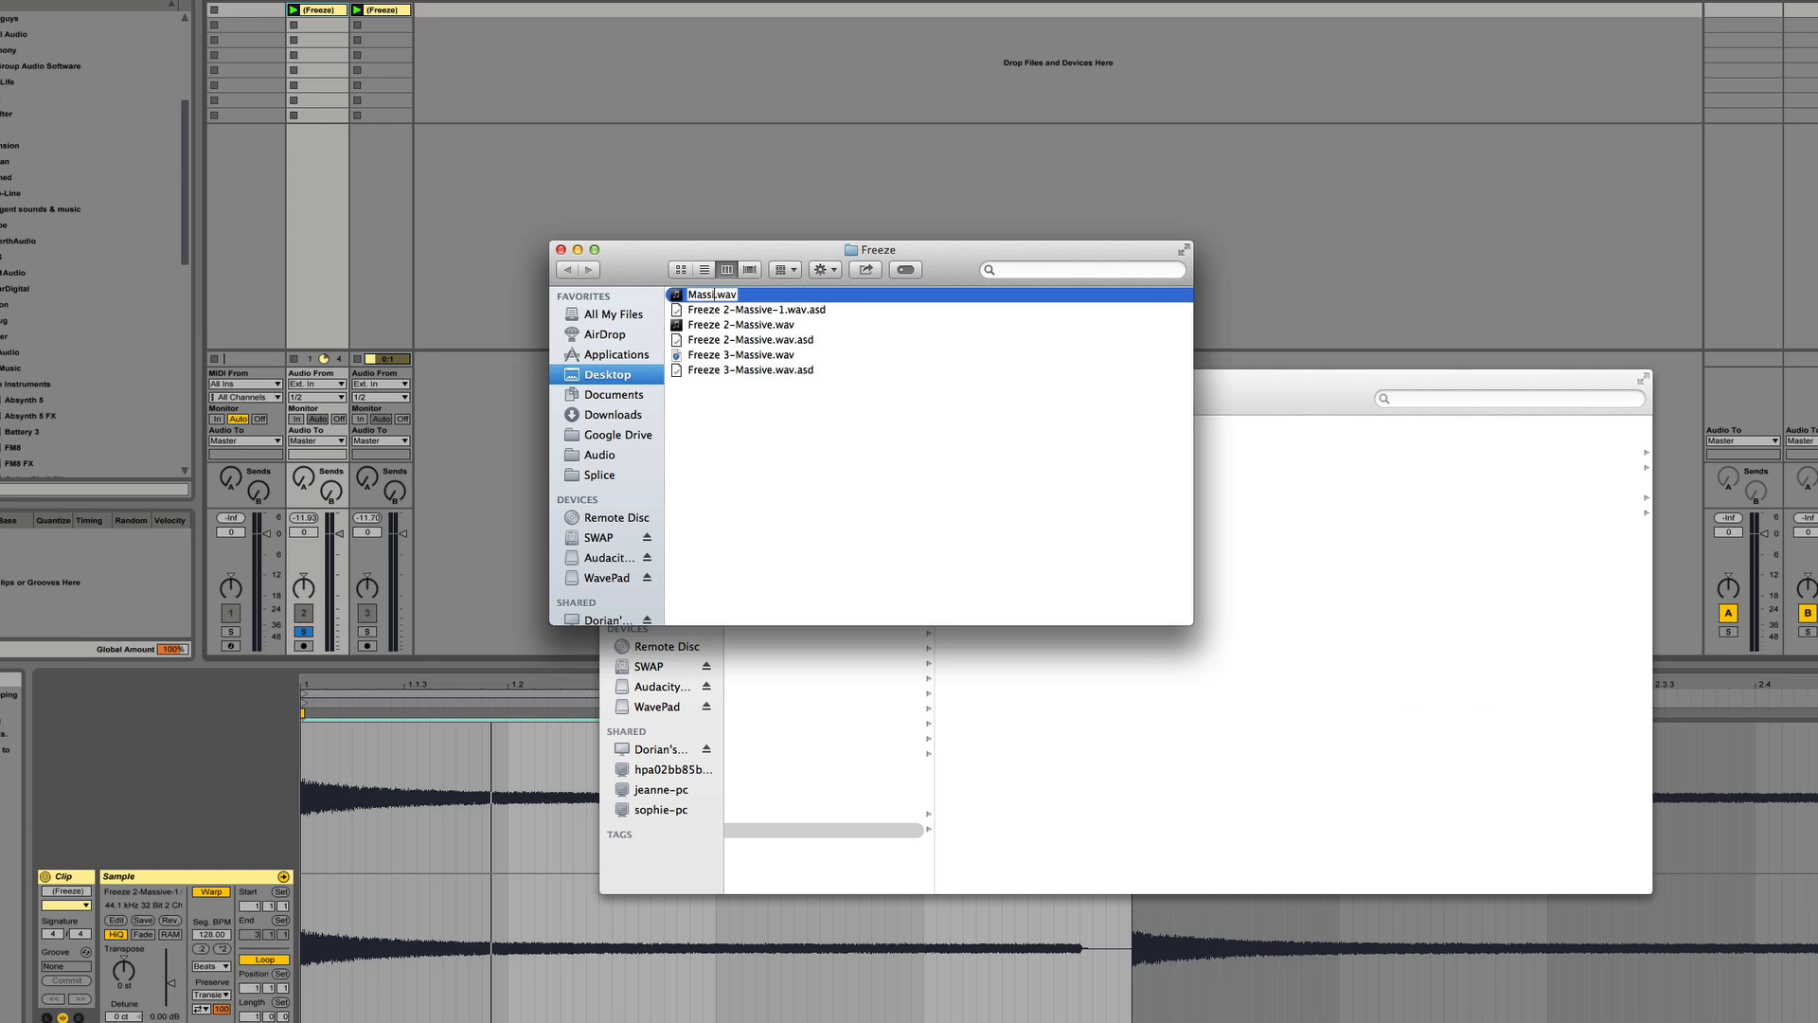
text(Noise)
key(Return)
click(856, 489)
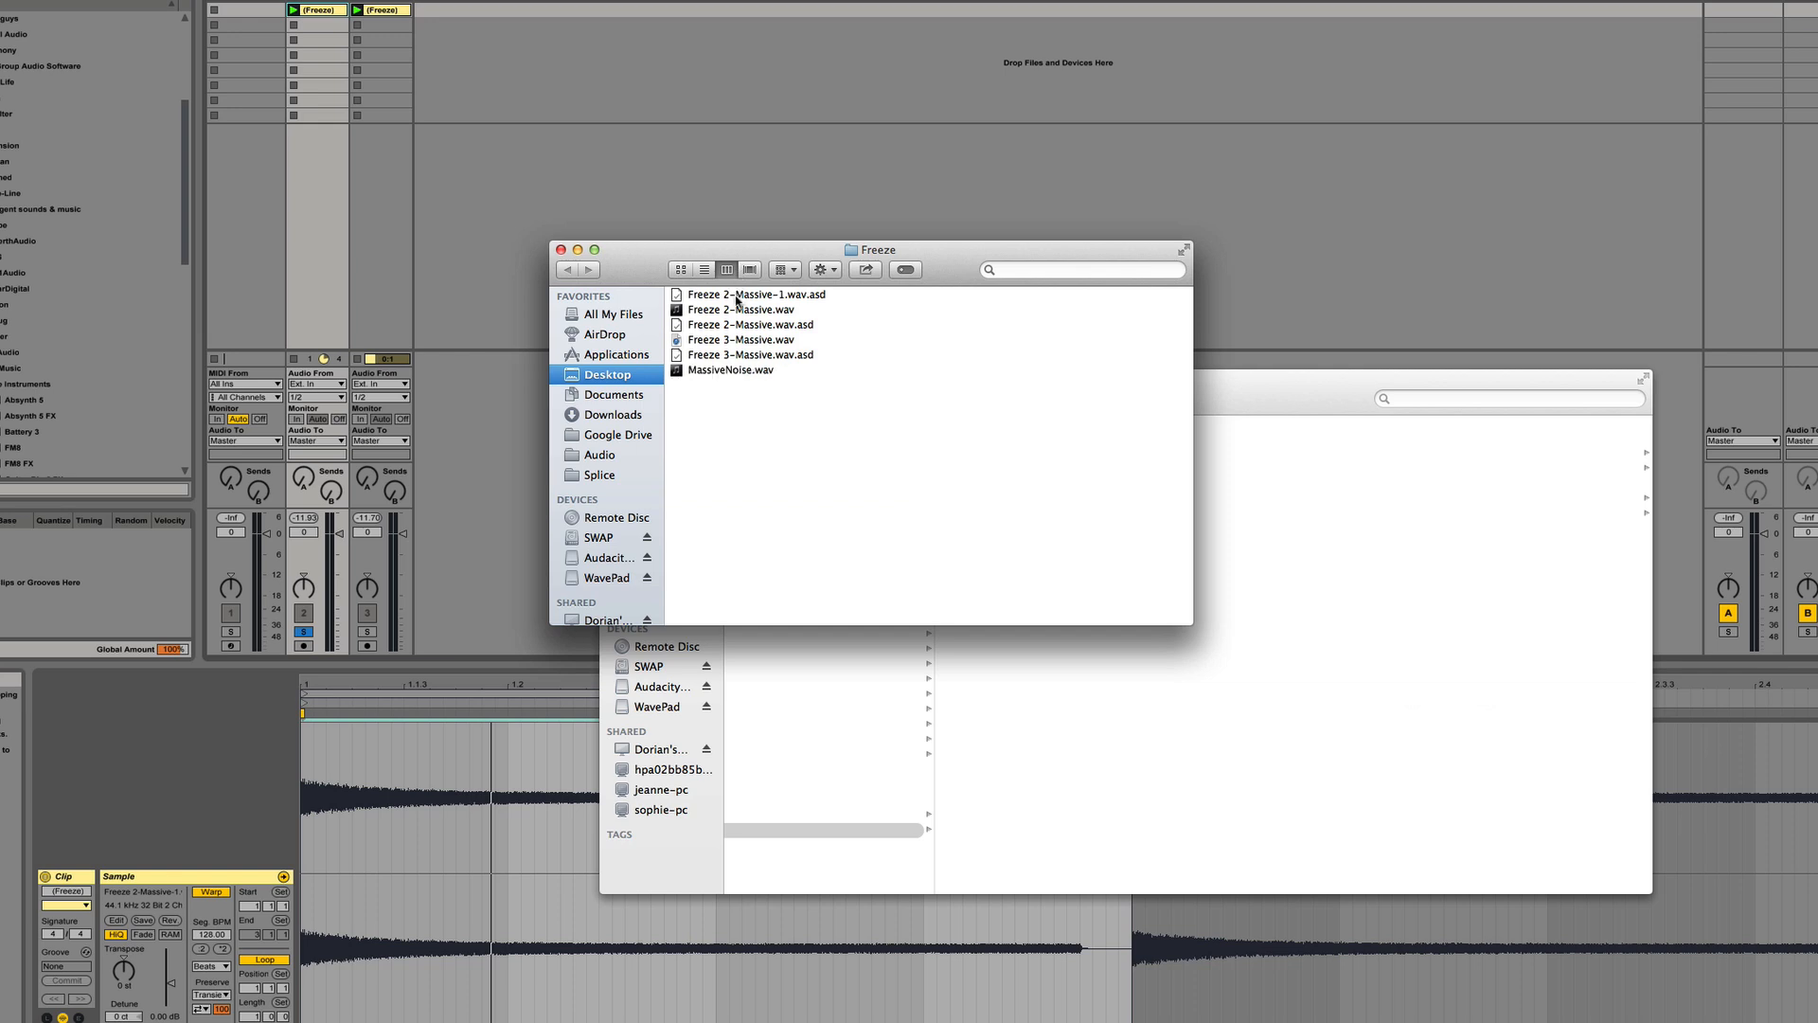
Preview Freeze 3-Massive.wav and right-size all columns of the Finder window
click(717, 341)
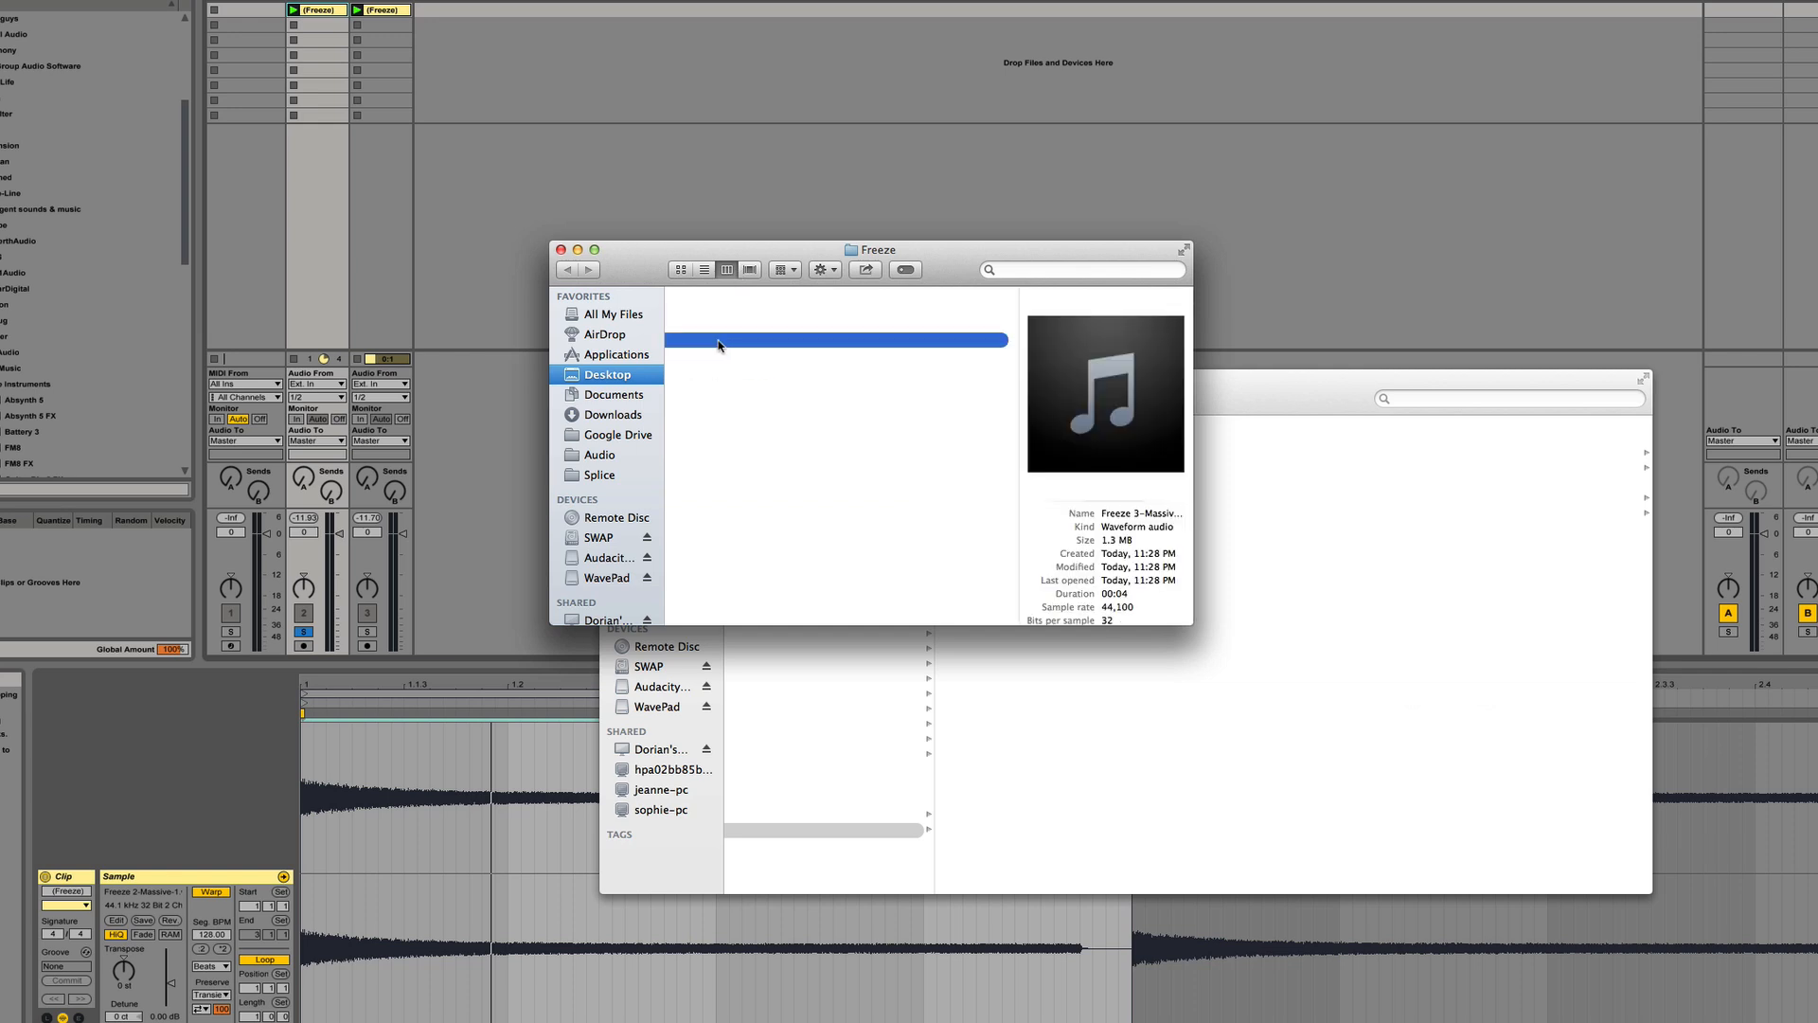
key(space)
key(space)
scroll(743, 353, left, 3)
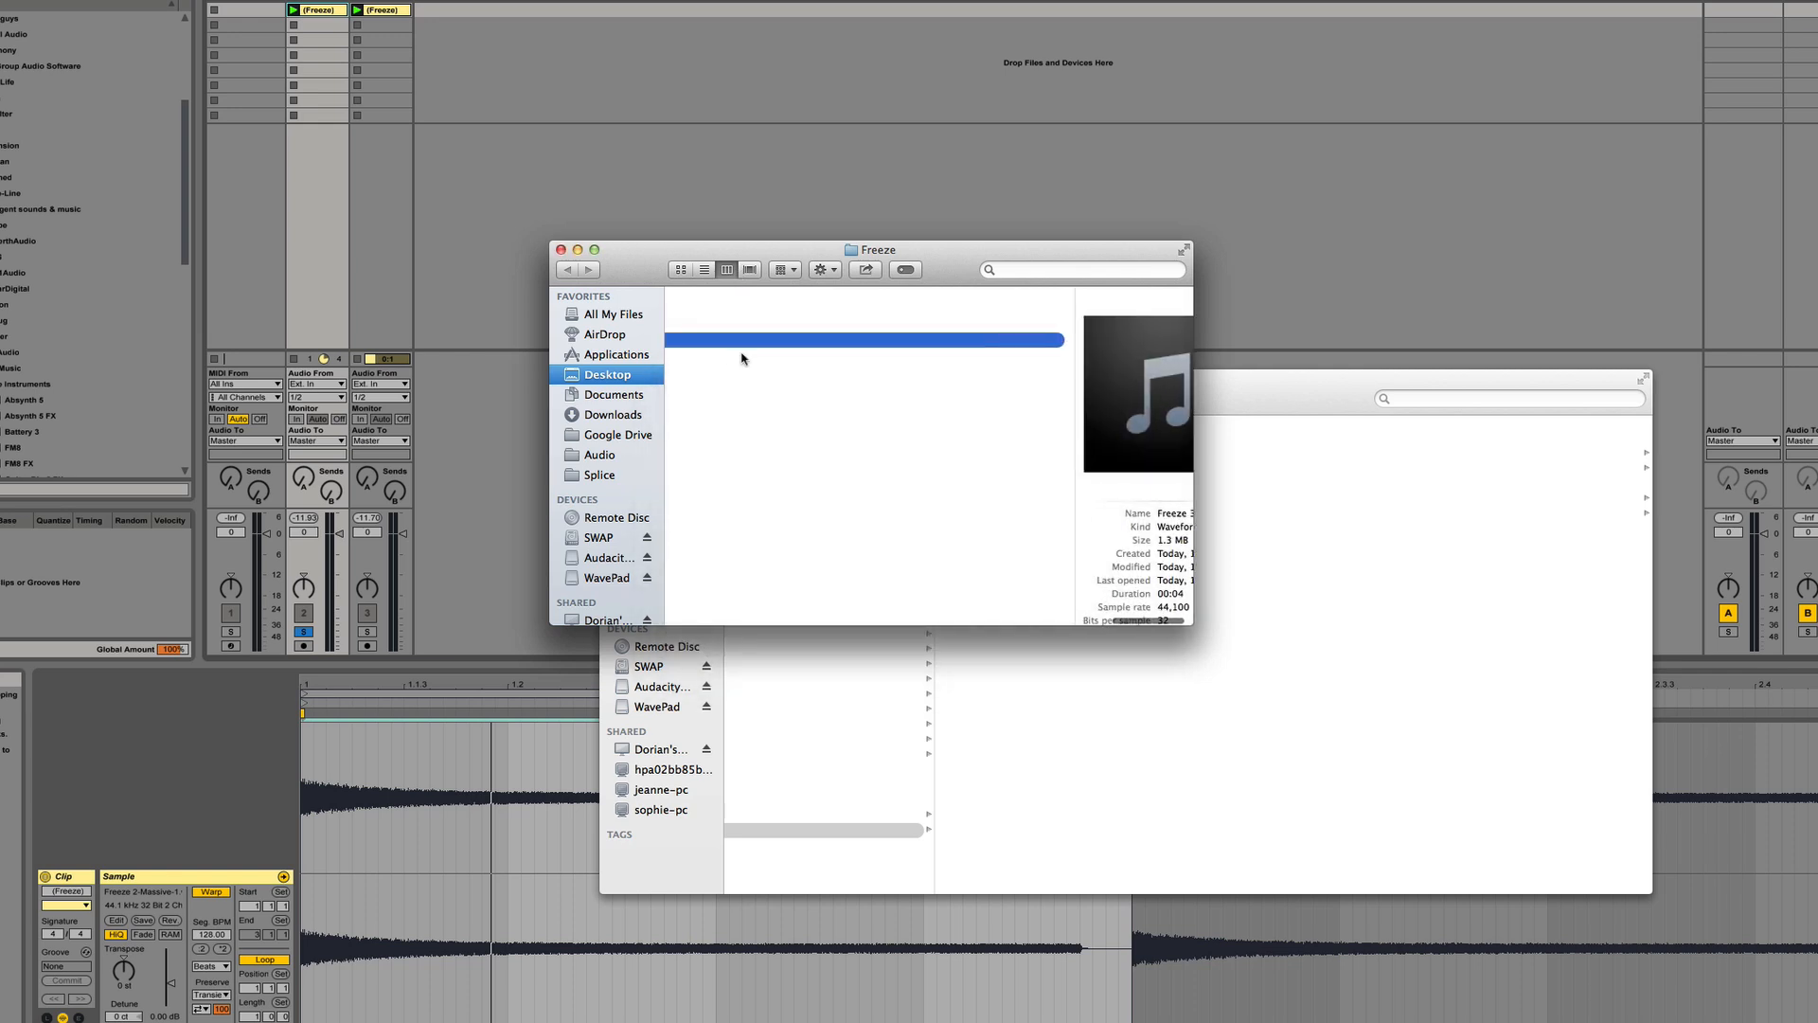
right_click(727, 412)
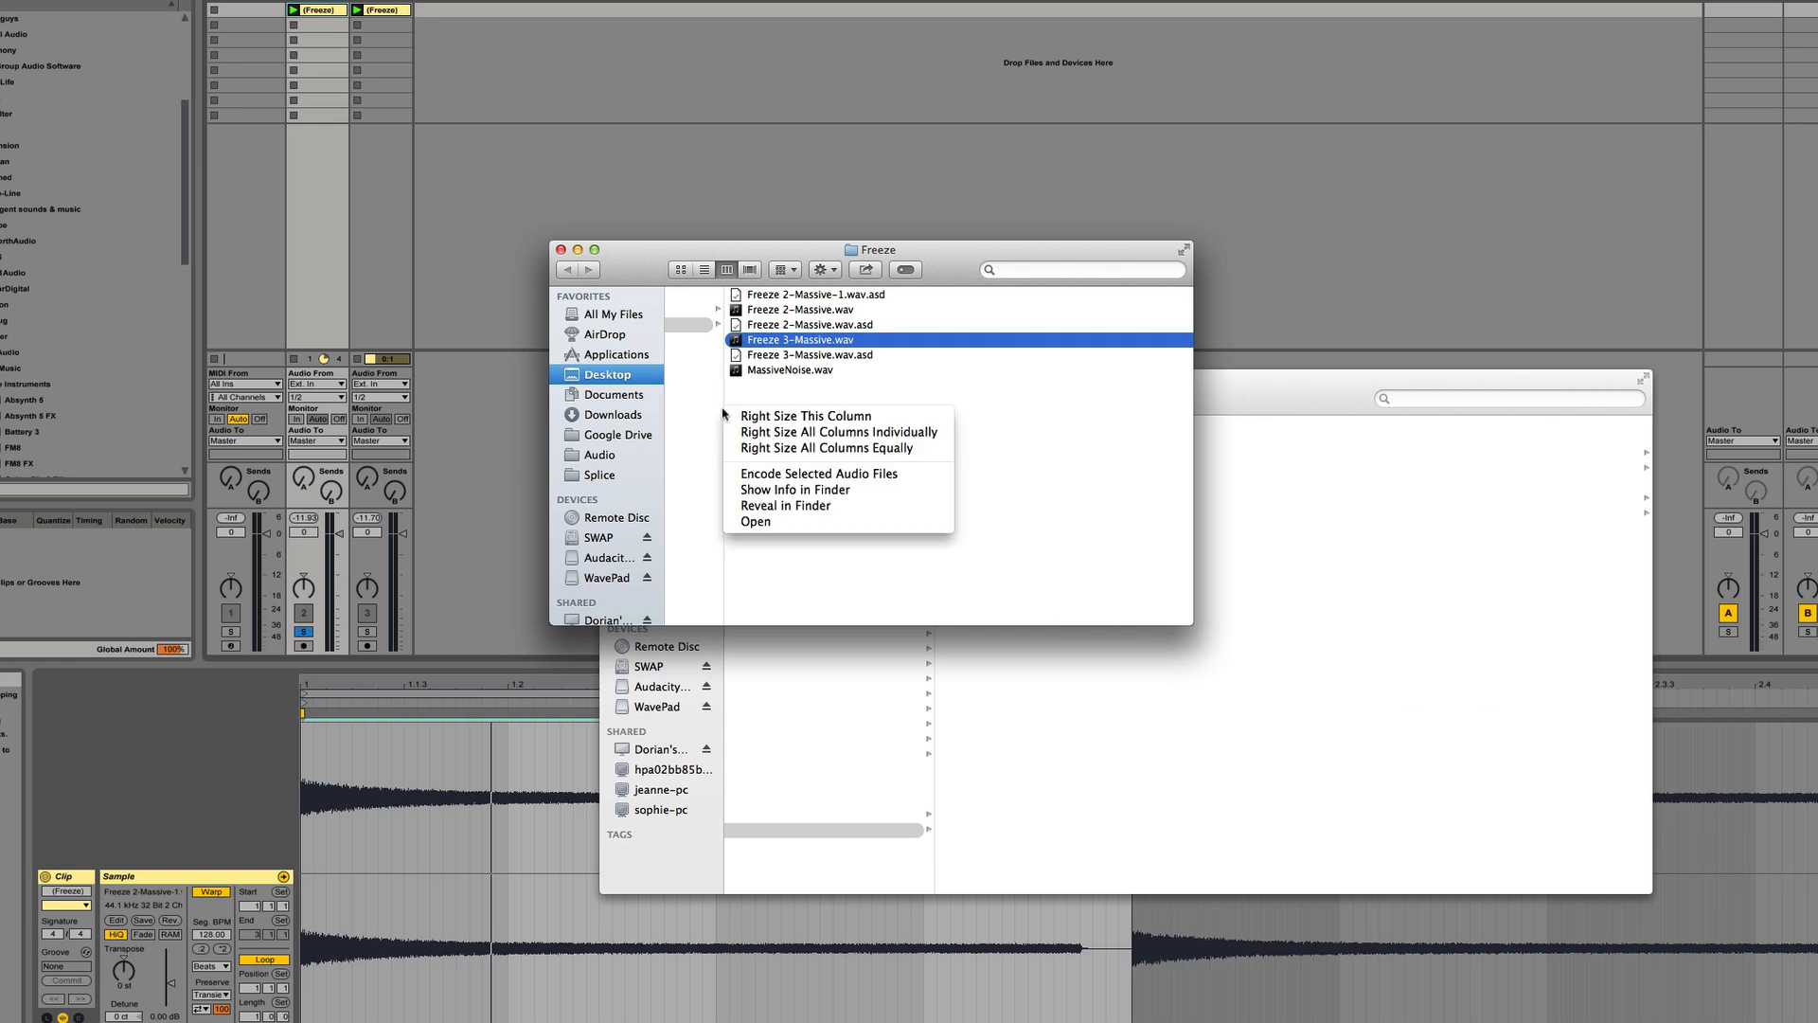
click(758, 444)
Rename Freeze 3-Massive.wav as Massive Saw.wav
click(872, 339)
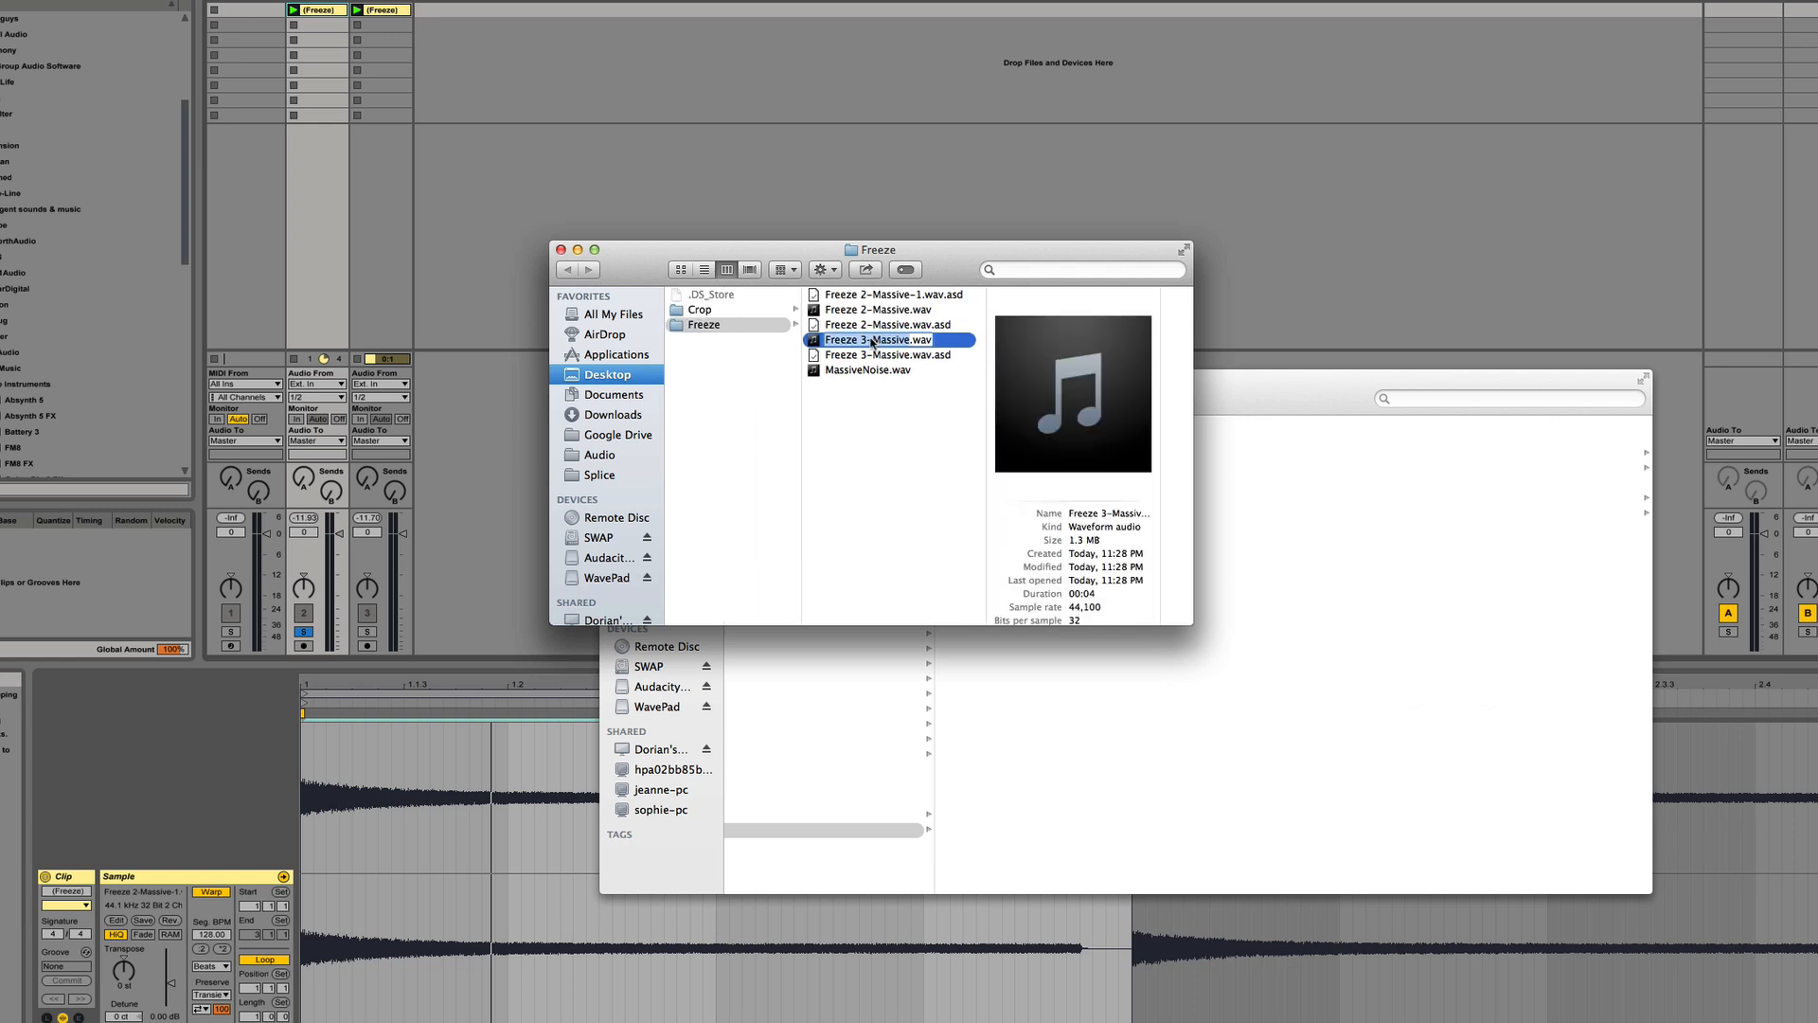
text(Massive Saw)
key(Return)
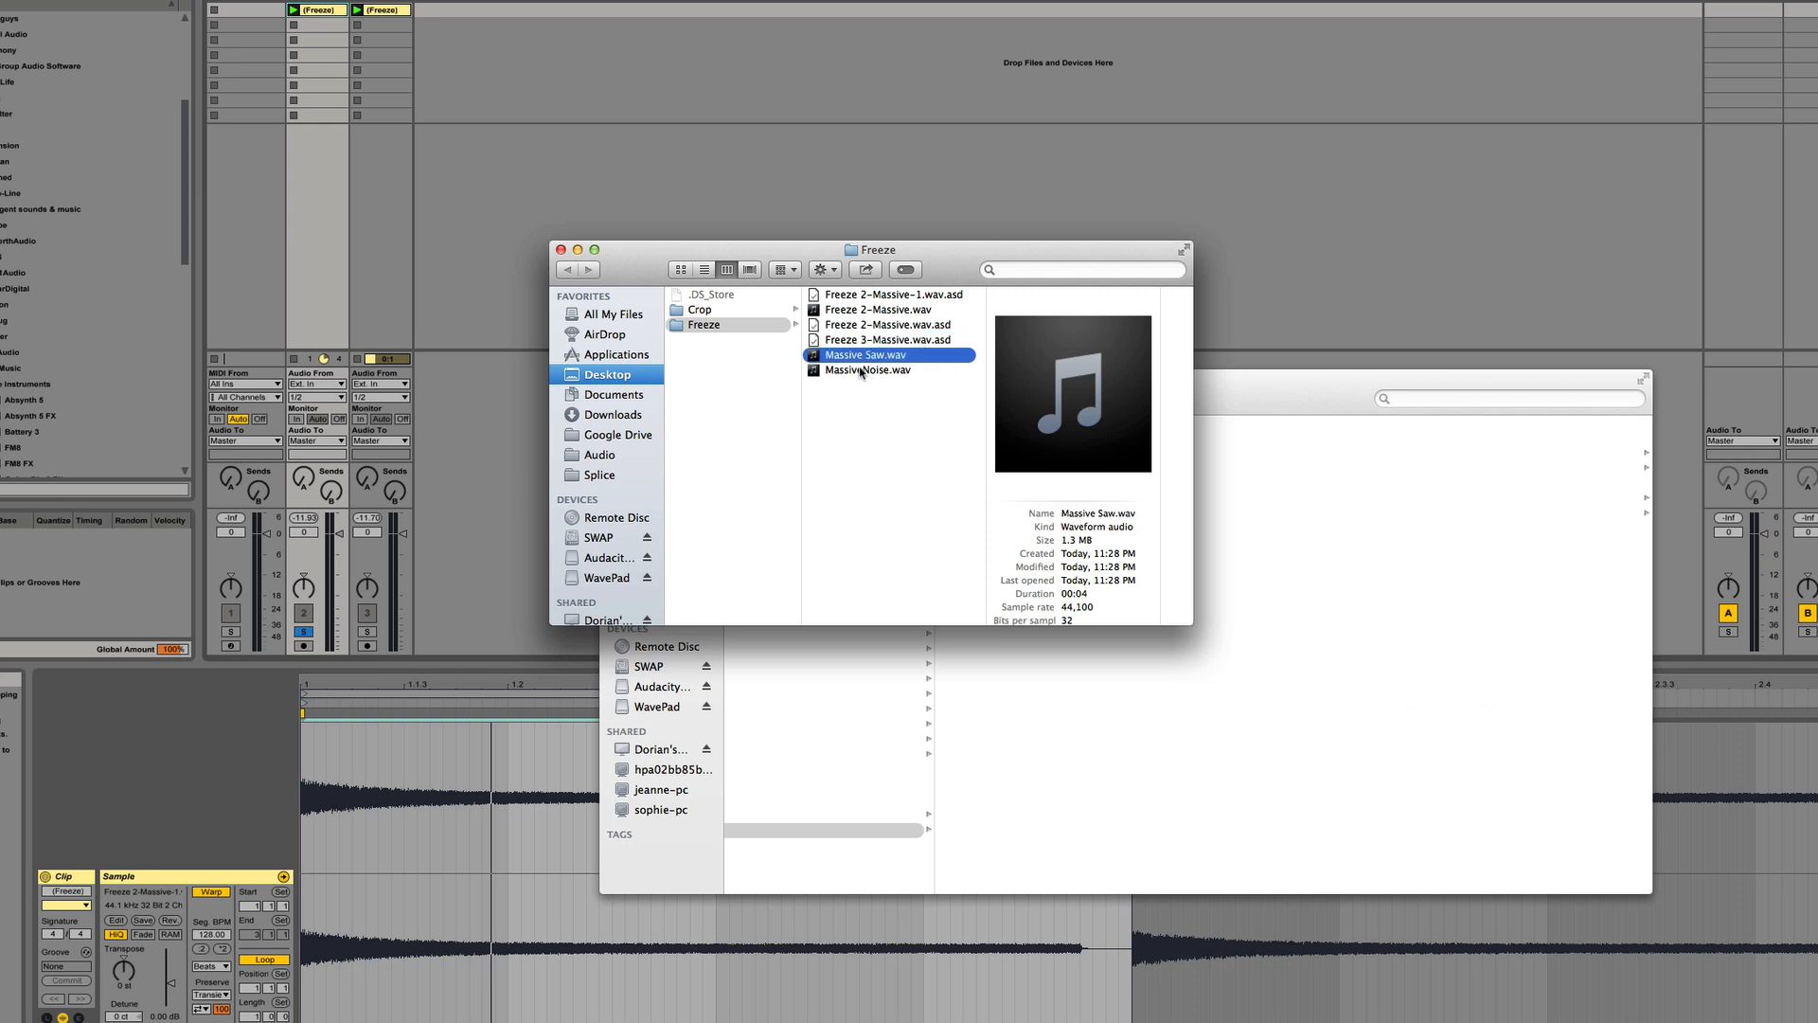
Import MassiveNoise.wav into Audacity, reading the file directly from the original, and place the cursor near the end of the first waveform burst
click(873, 370)
drag(869, 371, 1346, 1021)
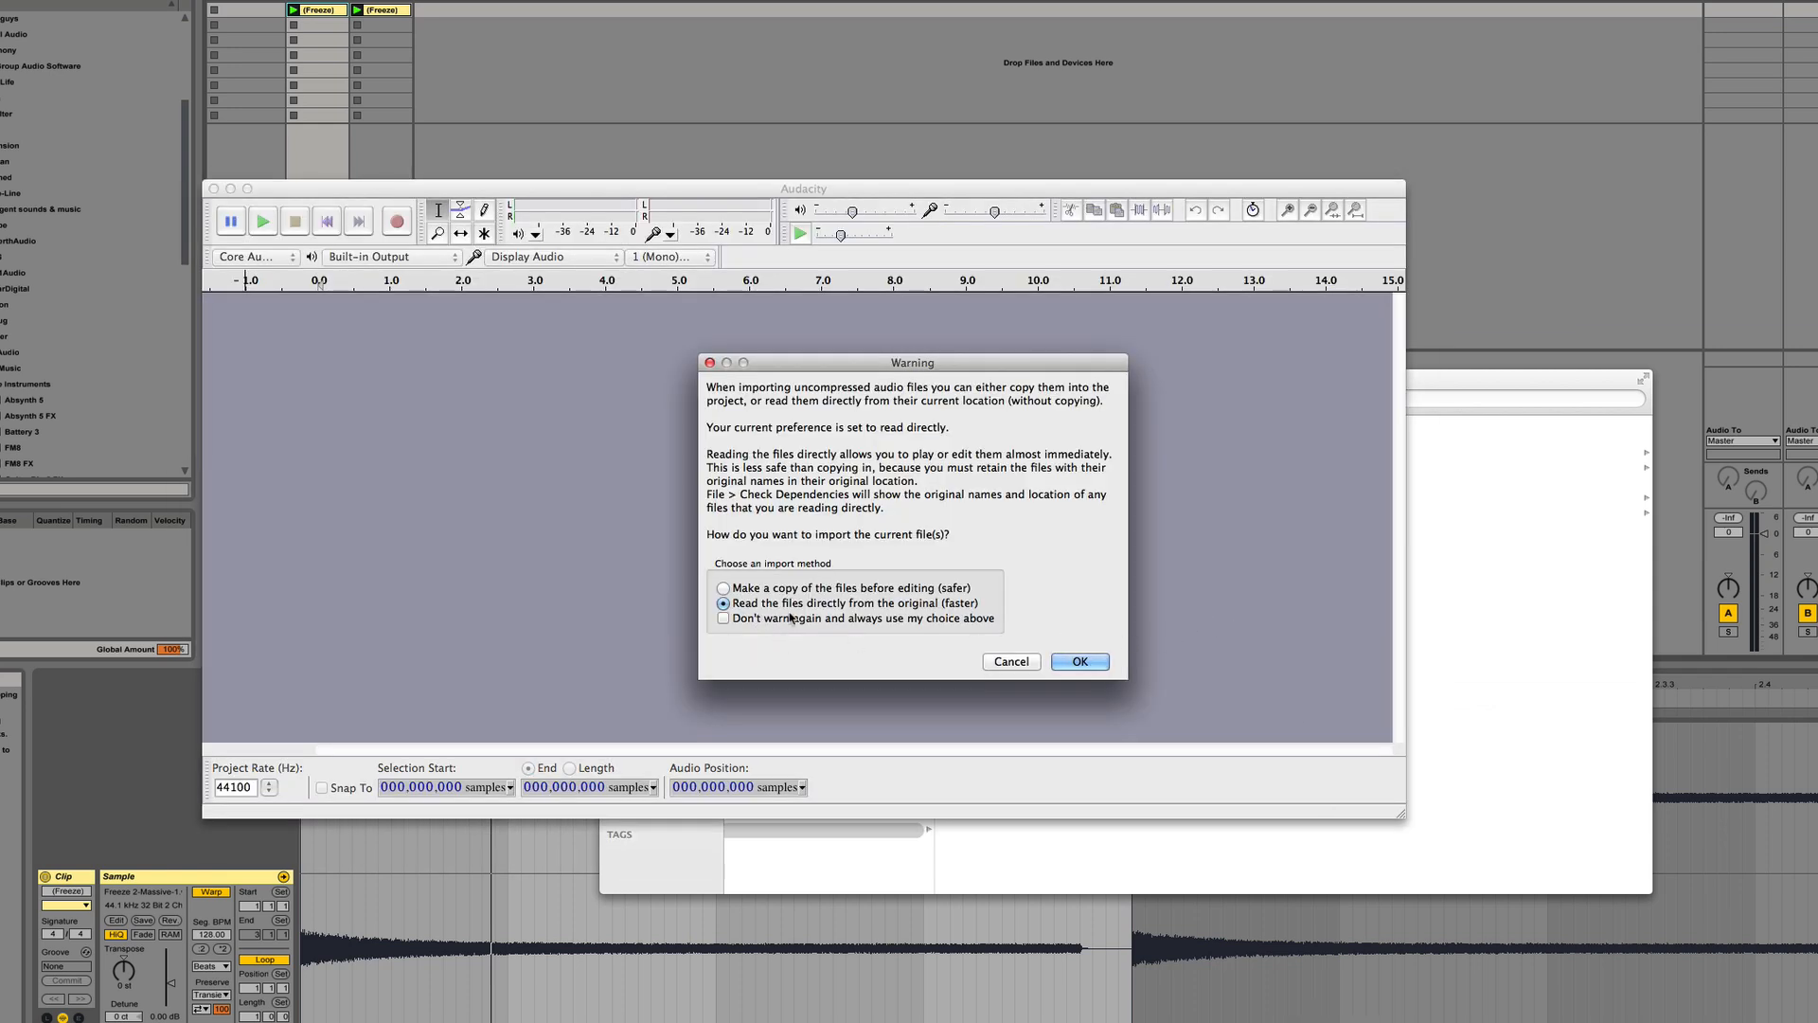
click(1078, 660)
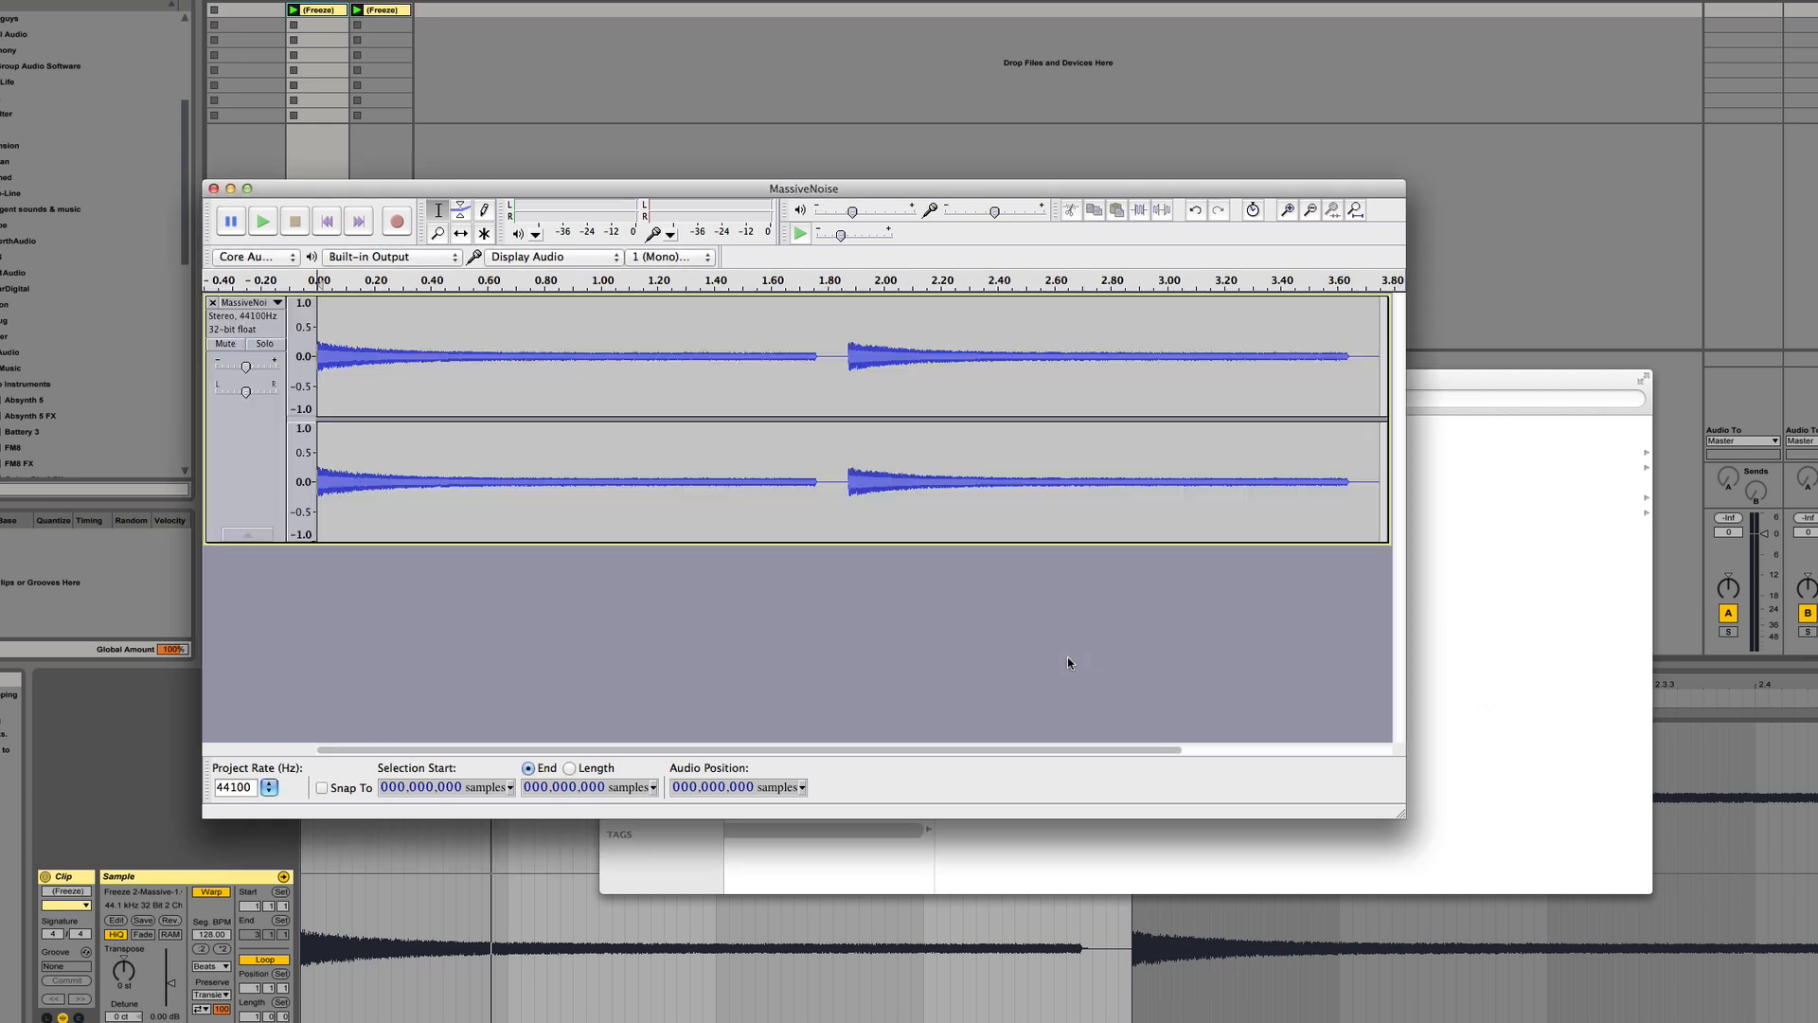
click(764, 320)
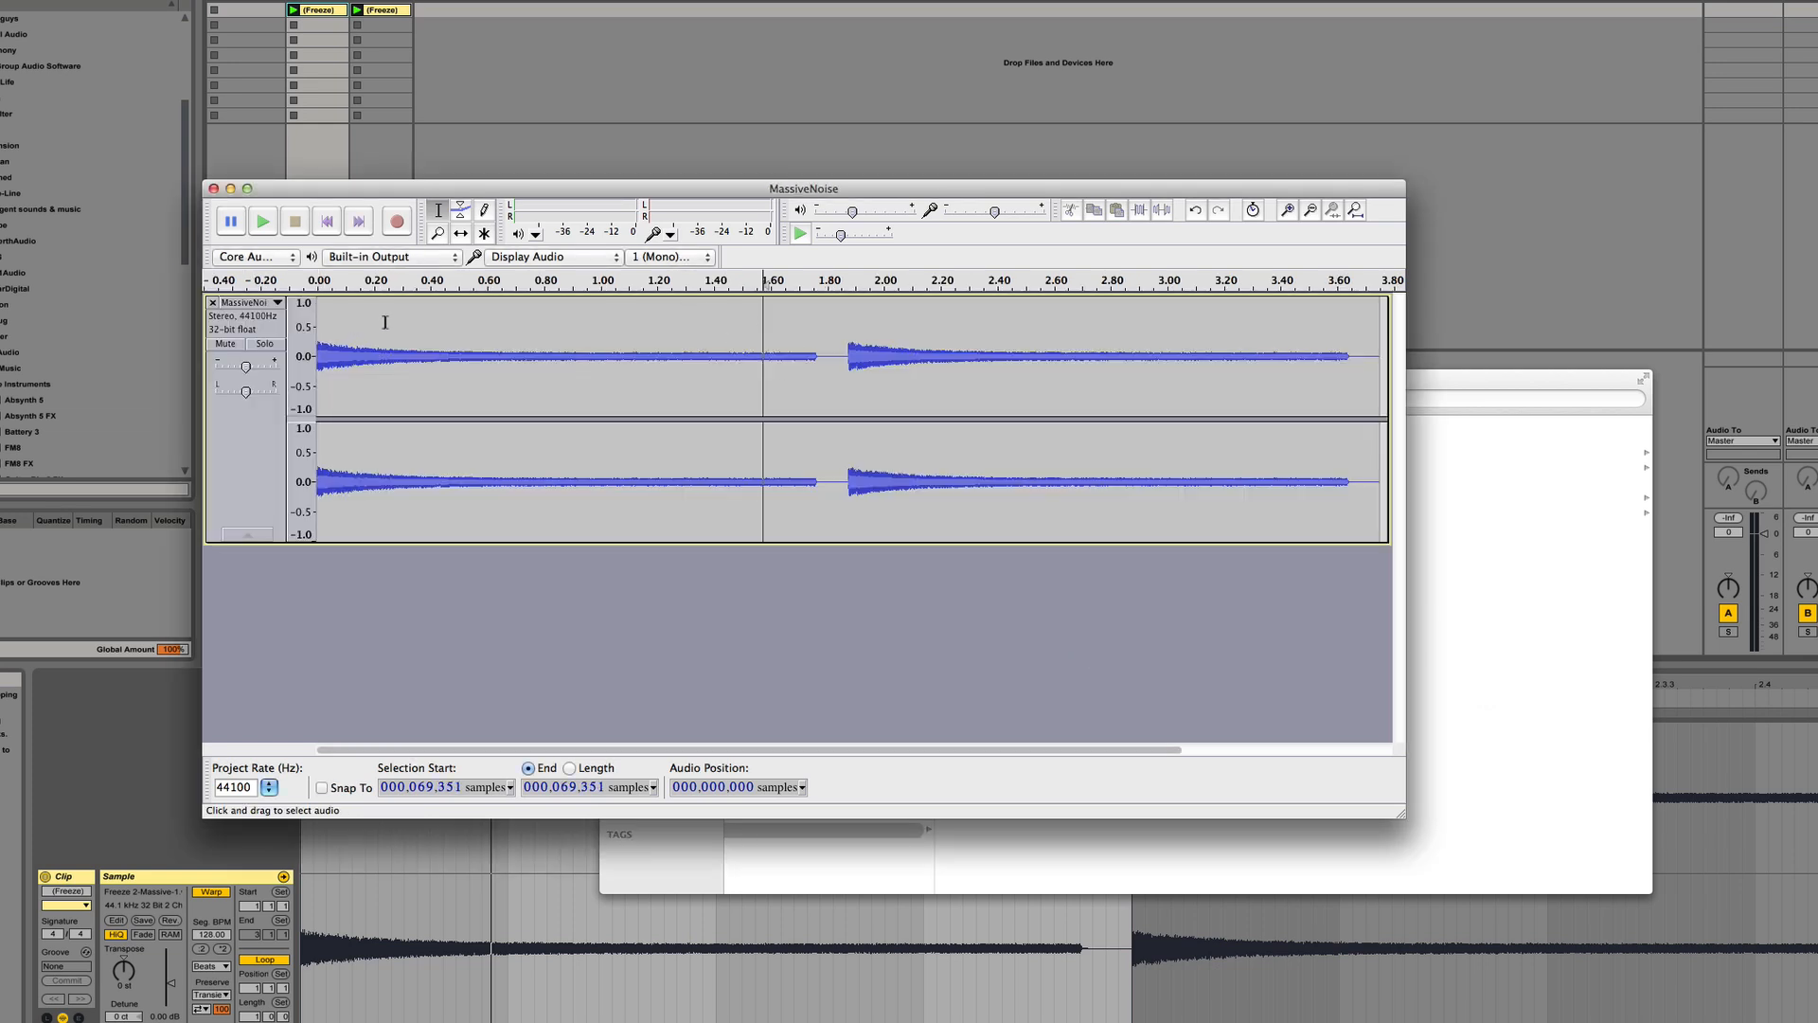
Delete the audio from about sample 73,775 to the end, and the loud attack spanning the first 27,975 samples
drag(793, 315, 1545, 589)
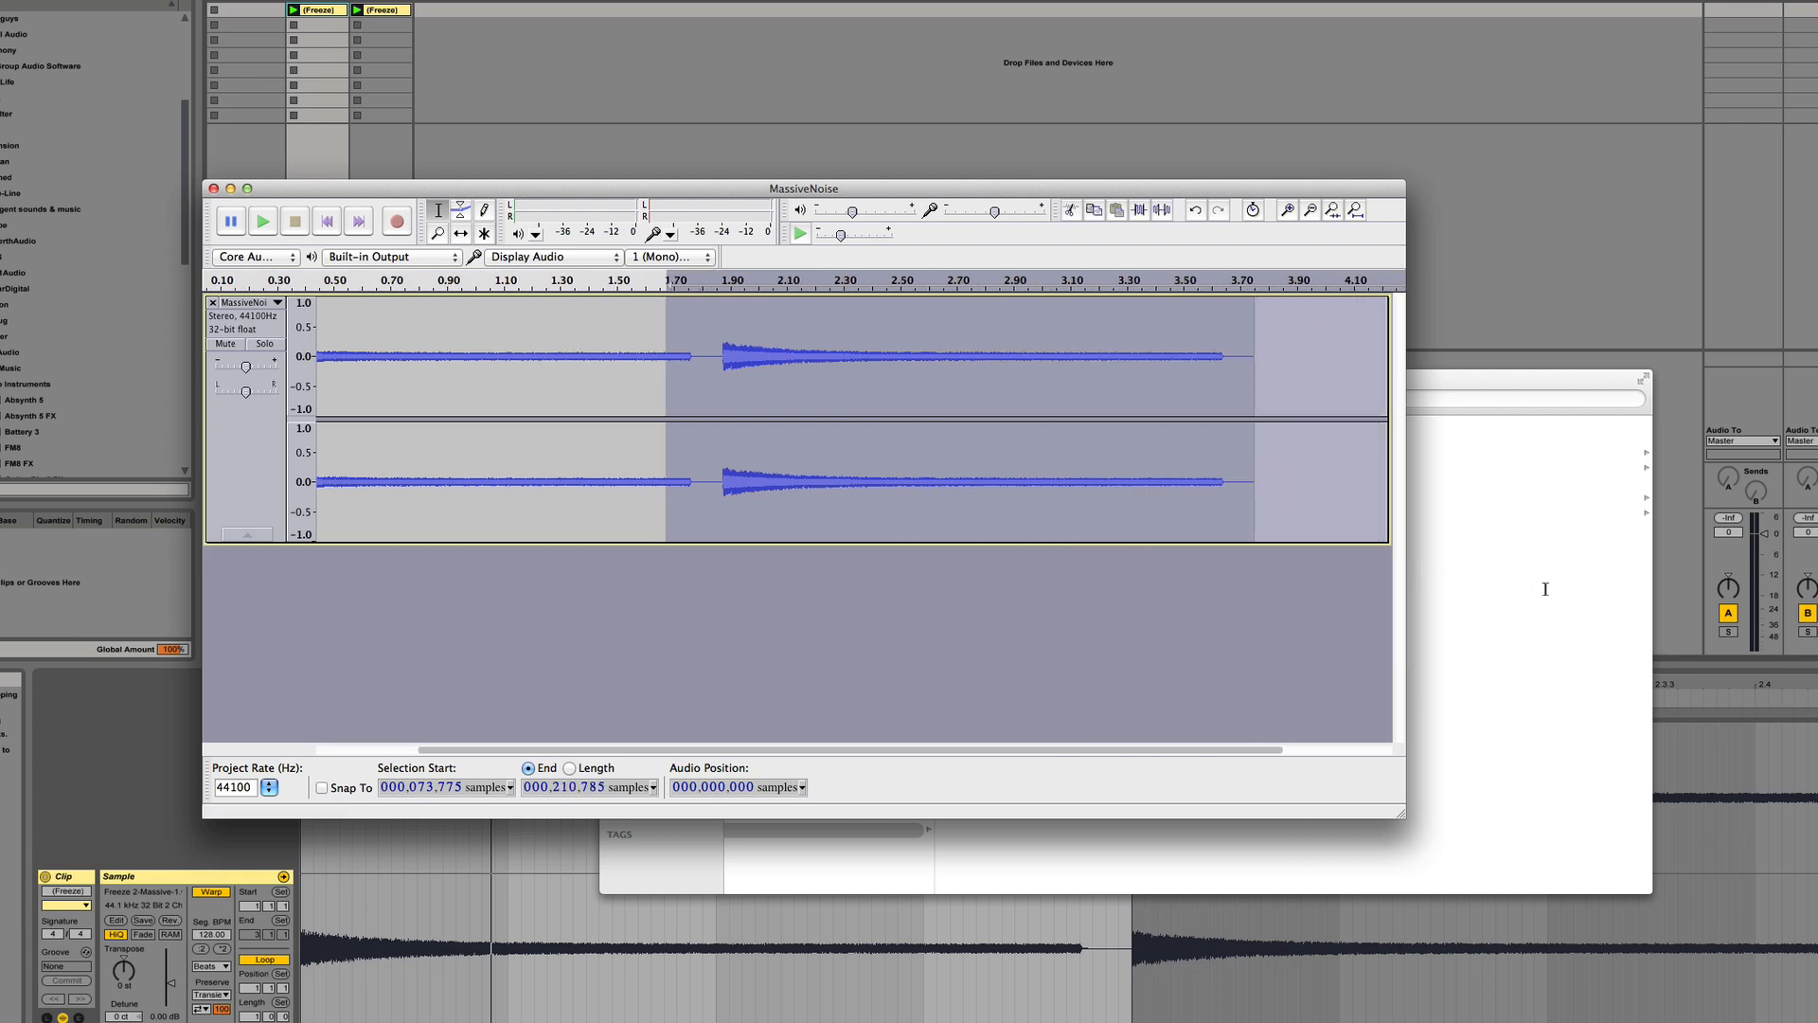
key(Delete)
drag(1045, 749, 961, 749)
drag(479, 377, 498, 379)
key(shift+Home)
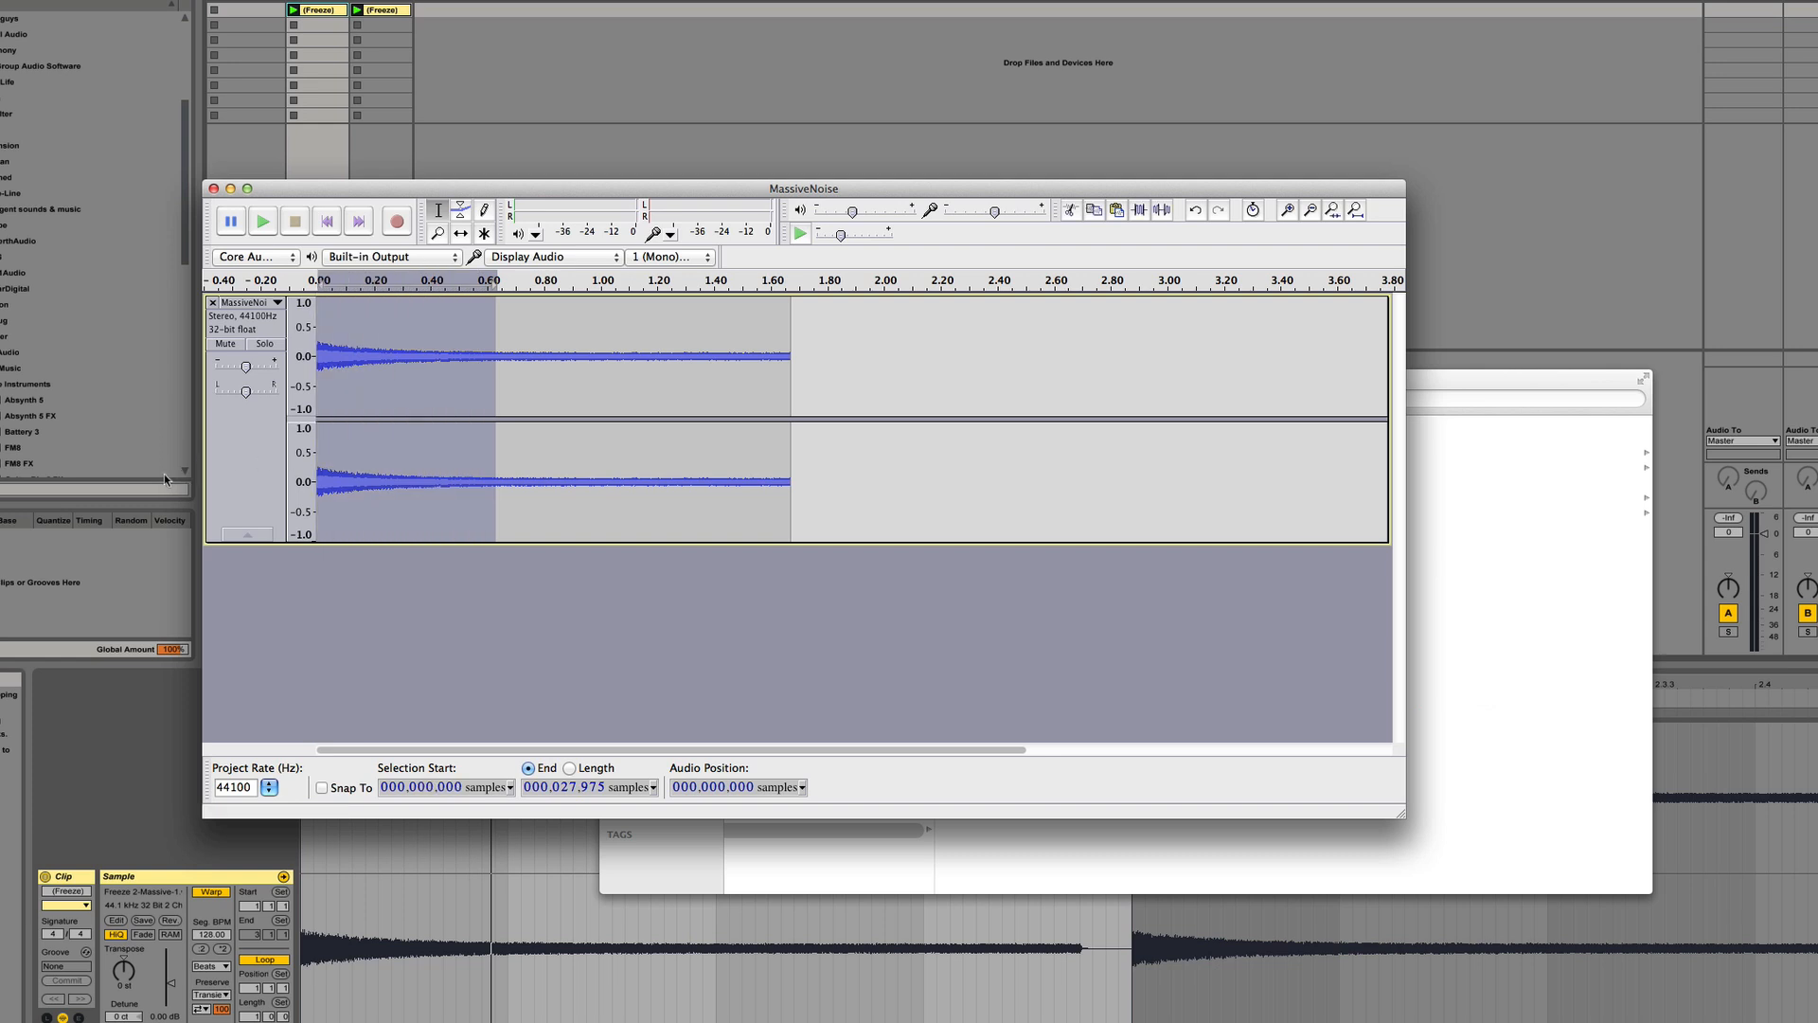
key(Delete)
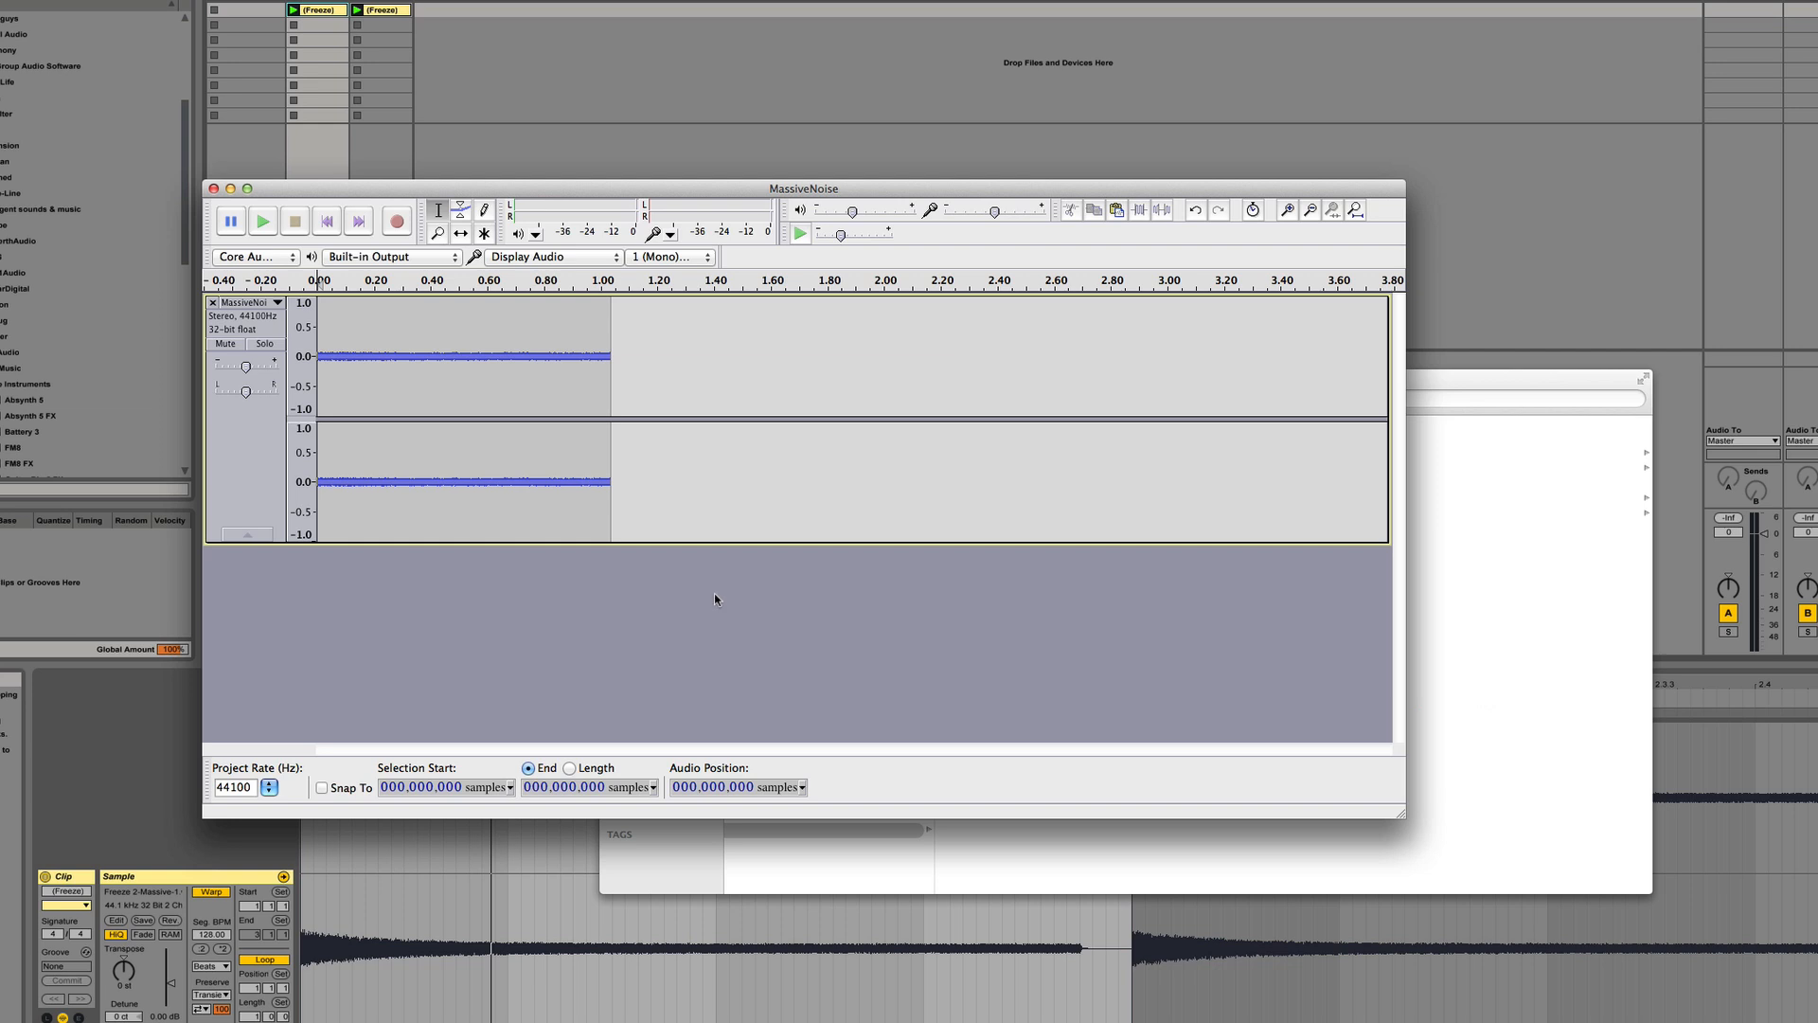
Examine the end of the trimmed noise waveform at maximum magnification, down to individual samples
click(1289, 212)
click(1288, 212)
click(1289, 212)
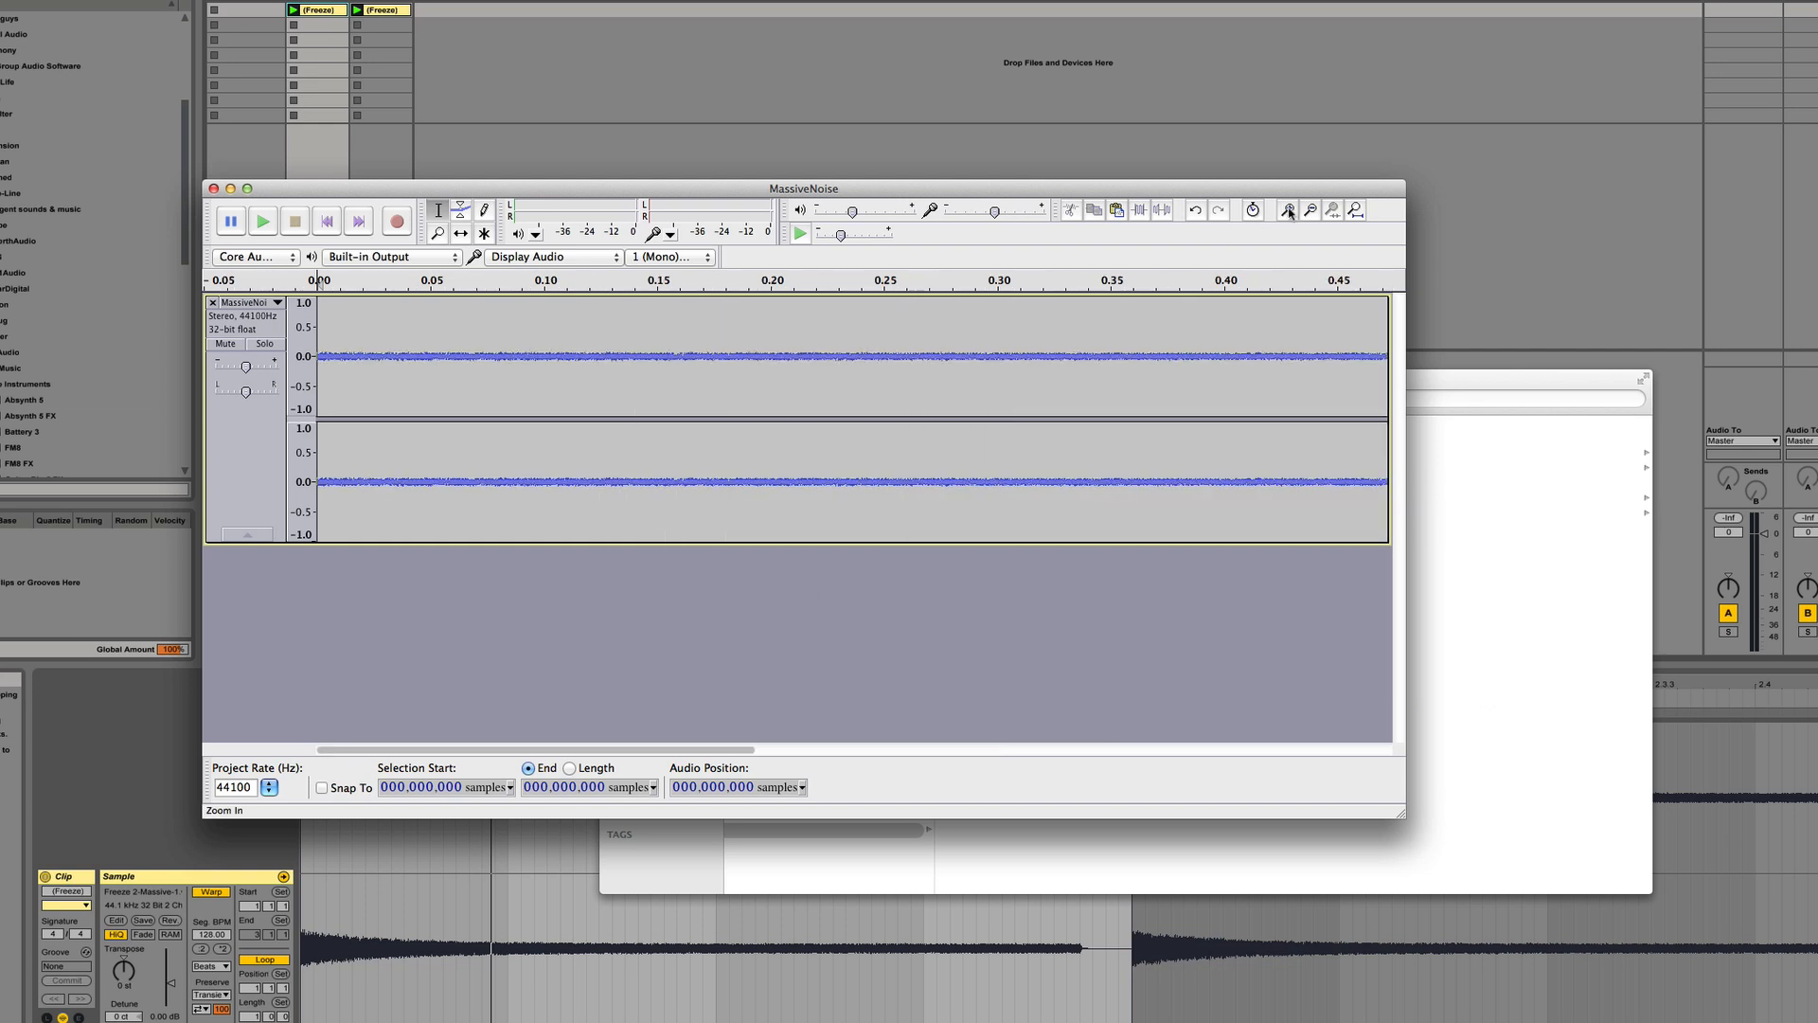
drag(468, 750, 1027, 746)
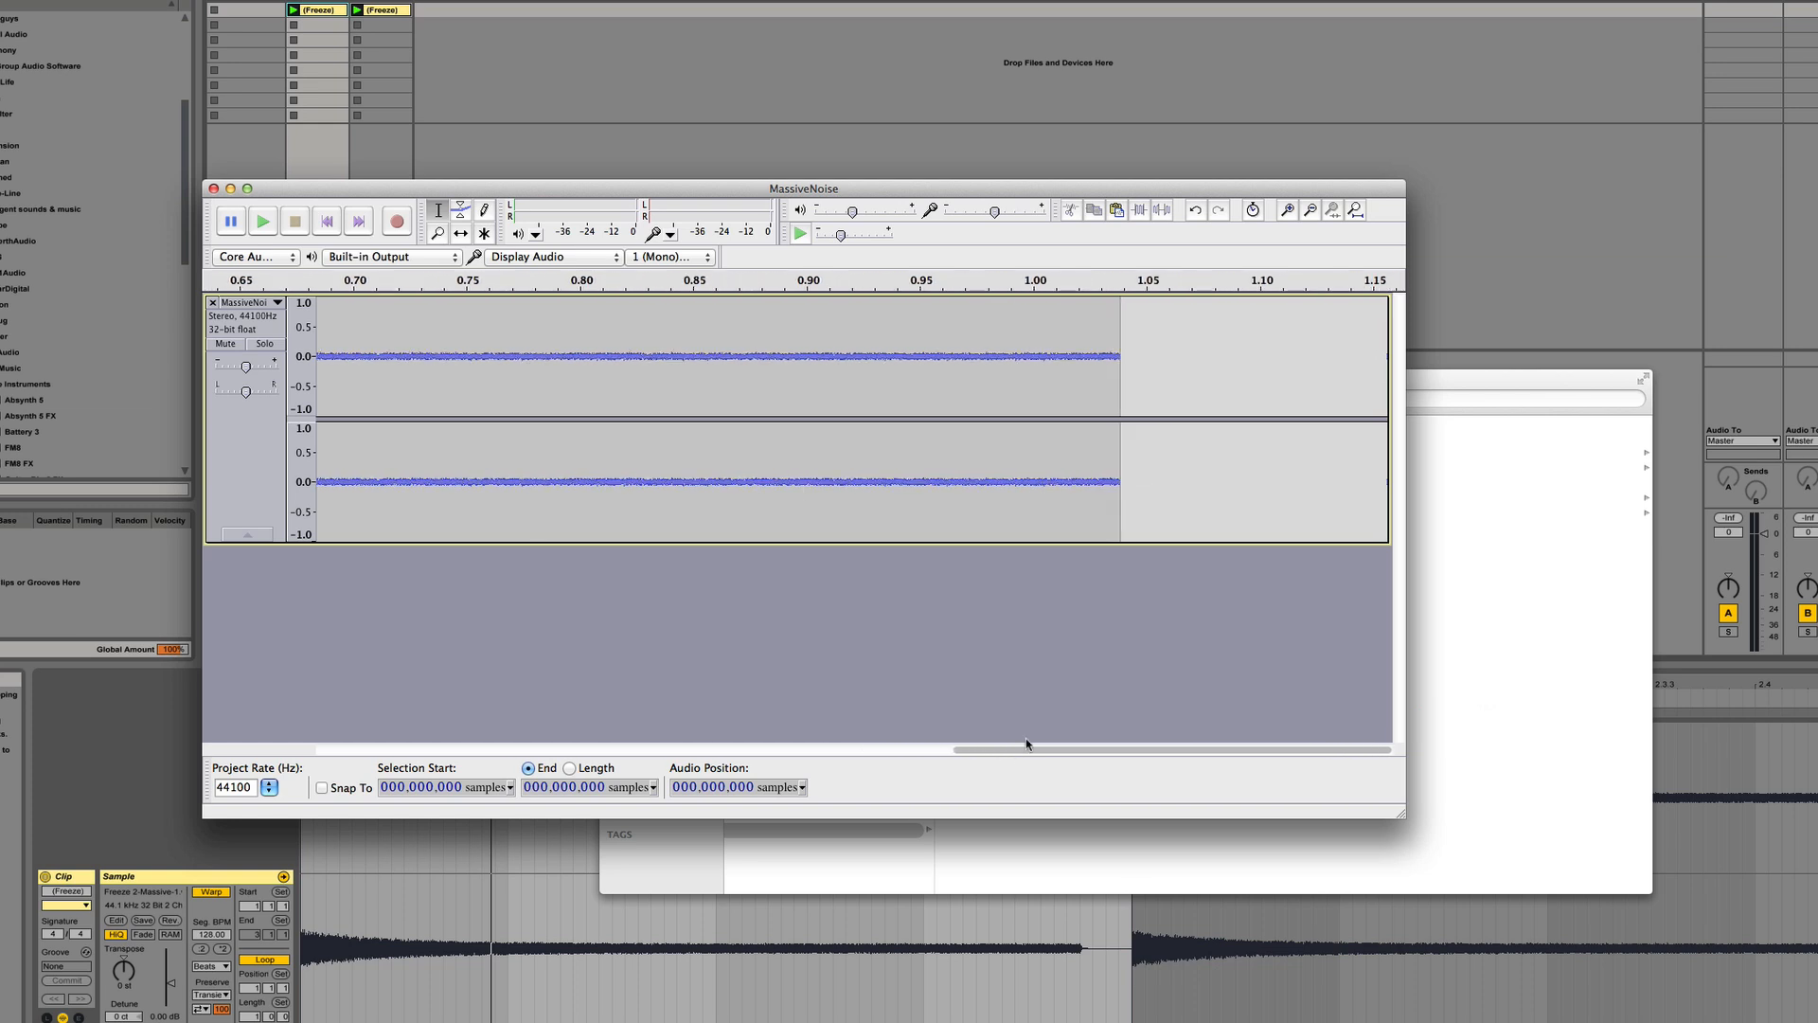
click(1287, 210)
click(1287, 210)
click(1287, 210)
click(1287, 211)
click(1286, 211)
click(1286, 210)
click(1287, 211)
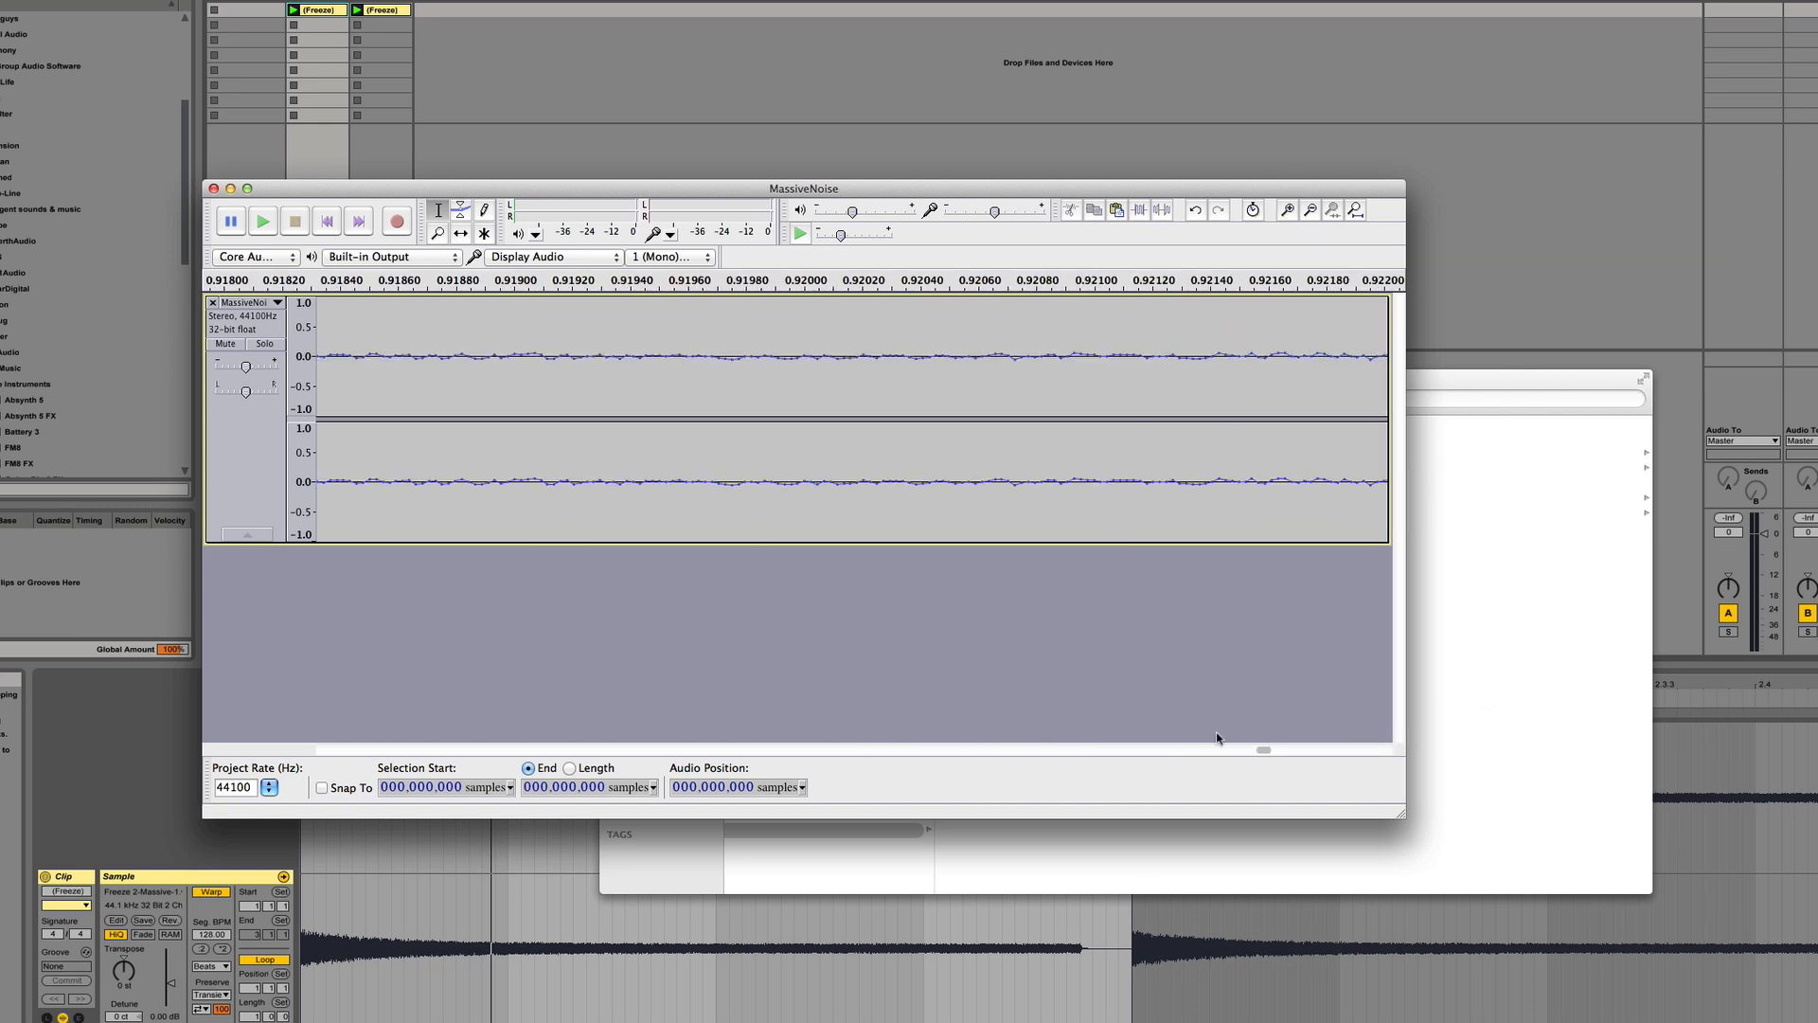
drag(1262, 750, 1392, 750)
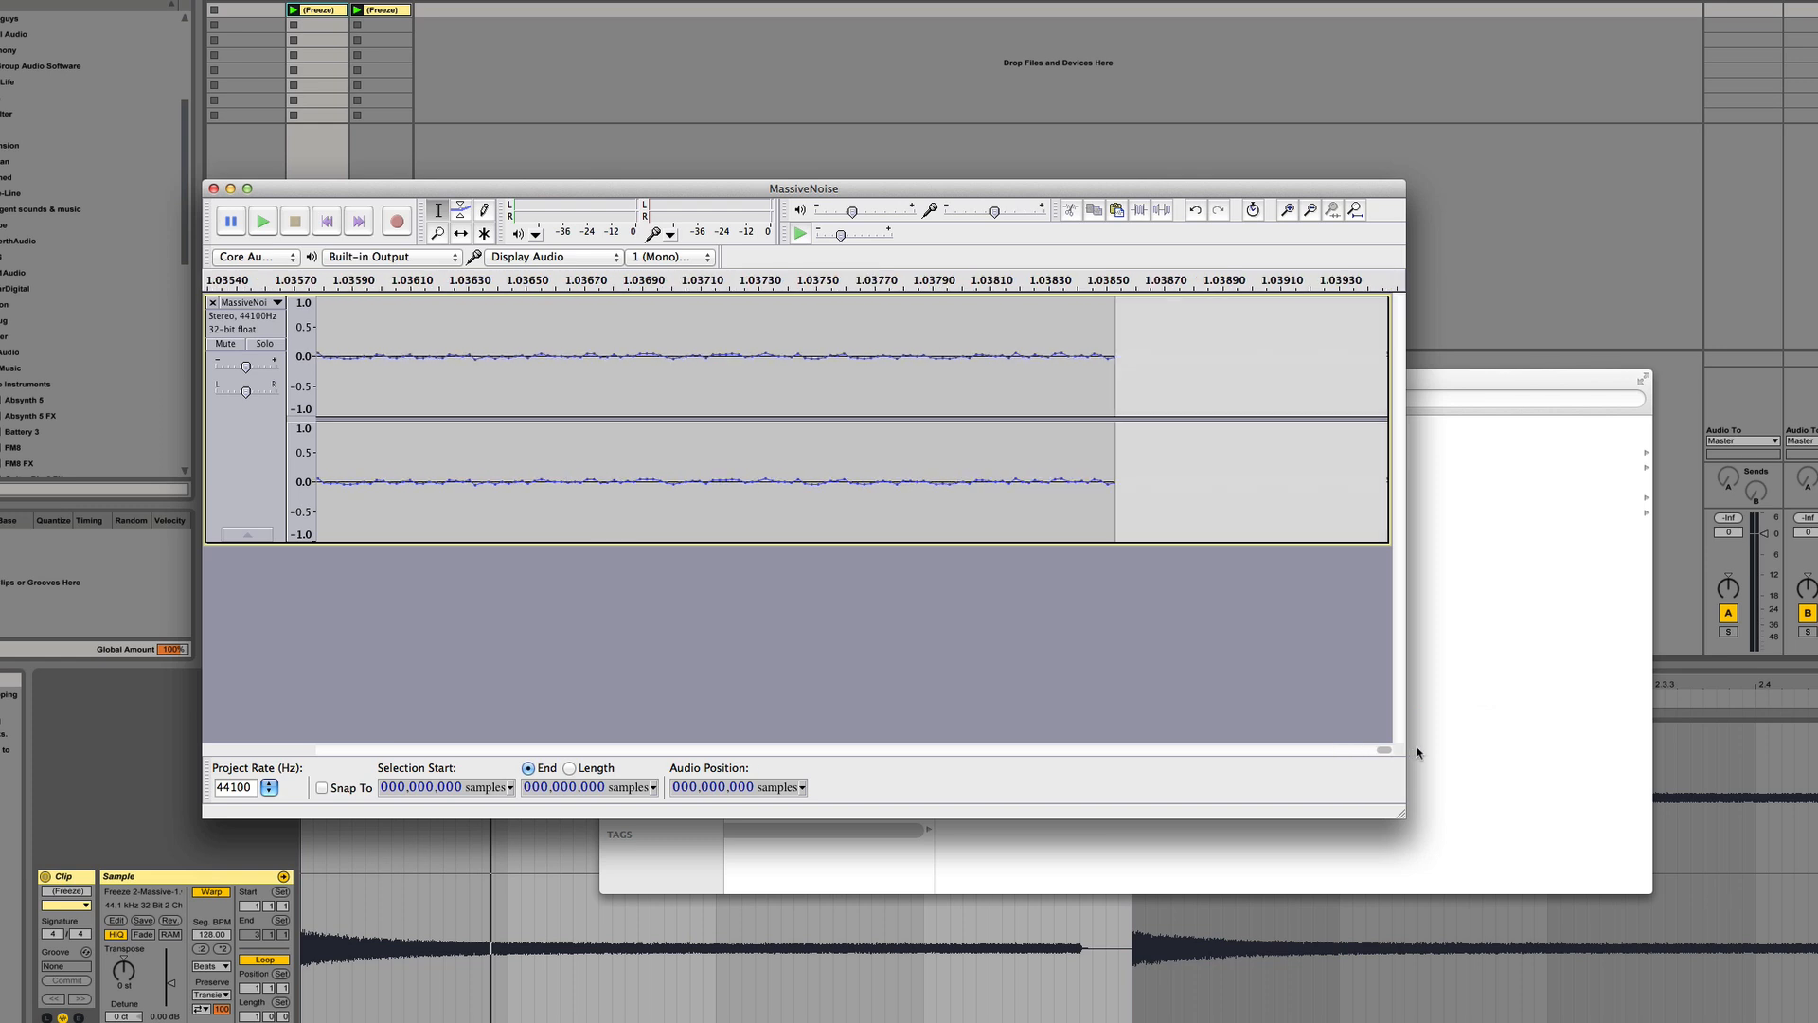
click(1287, 211)
click(1286, 210)
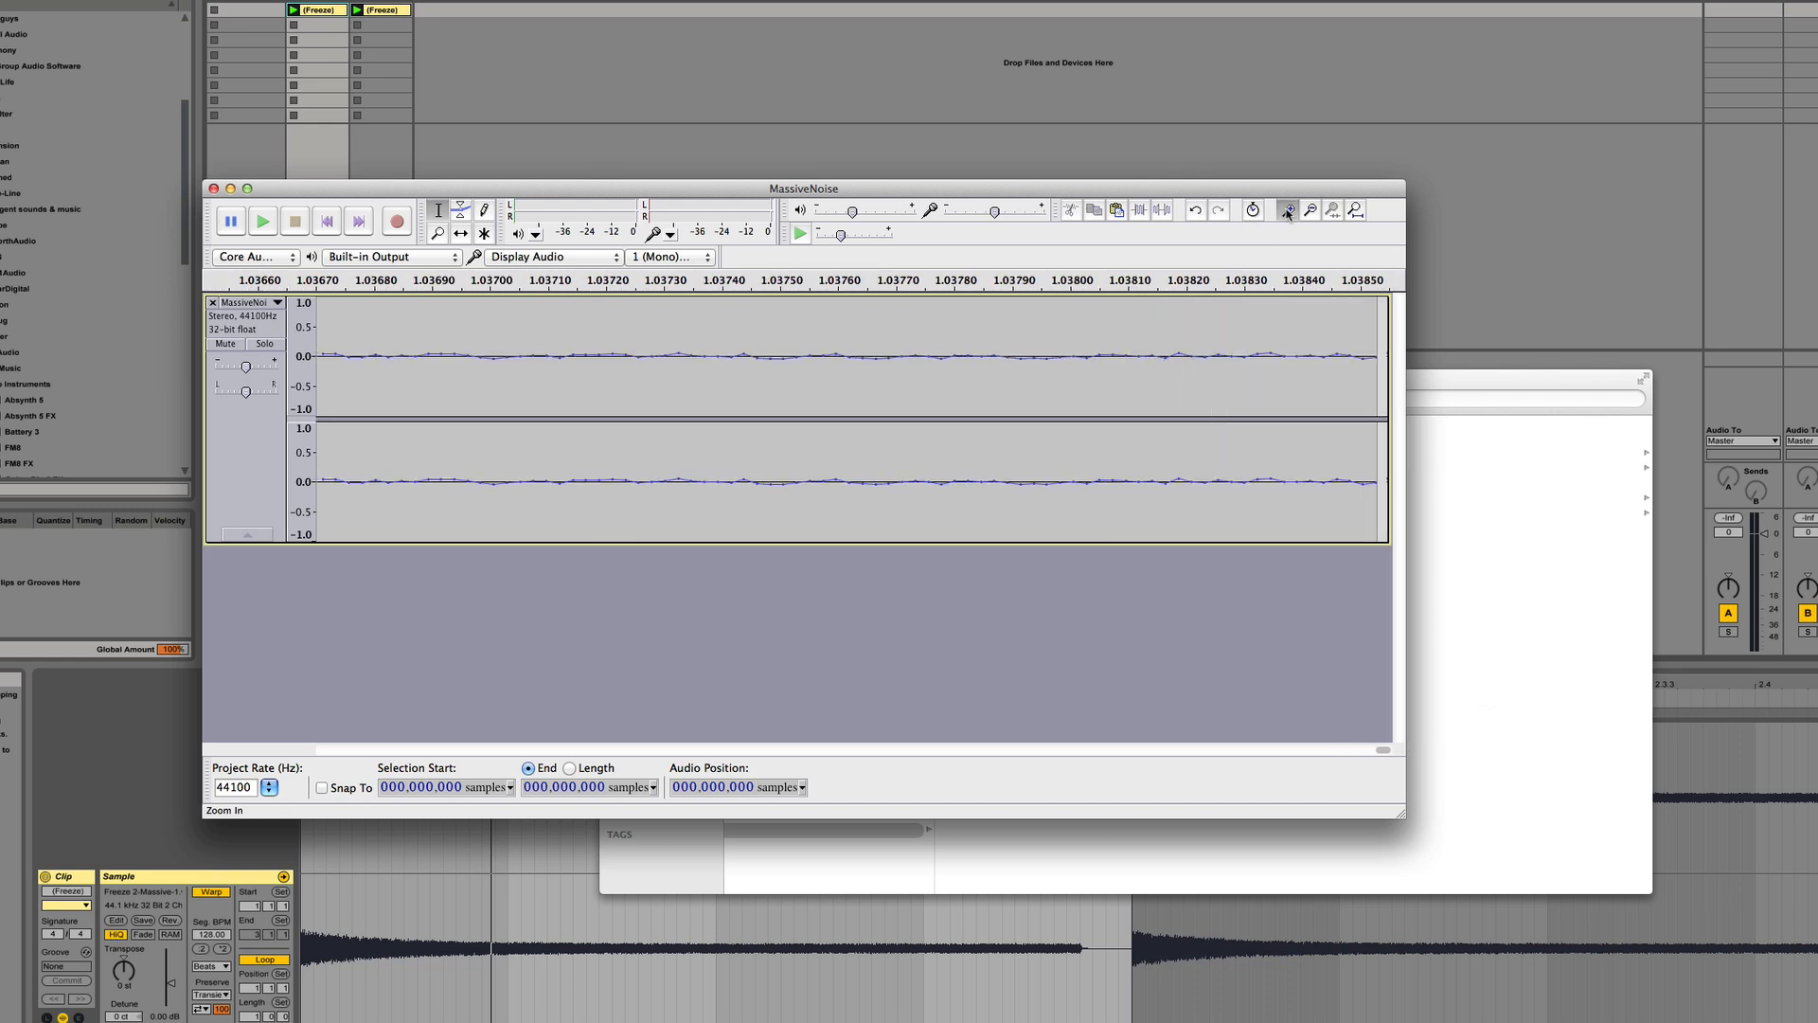
drag(1384, 750, 1394, 751)
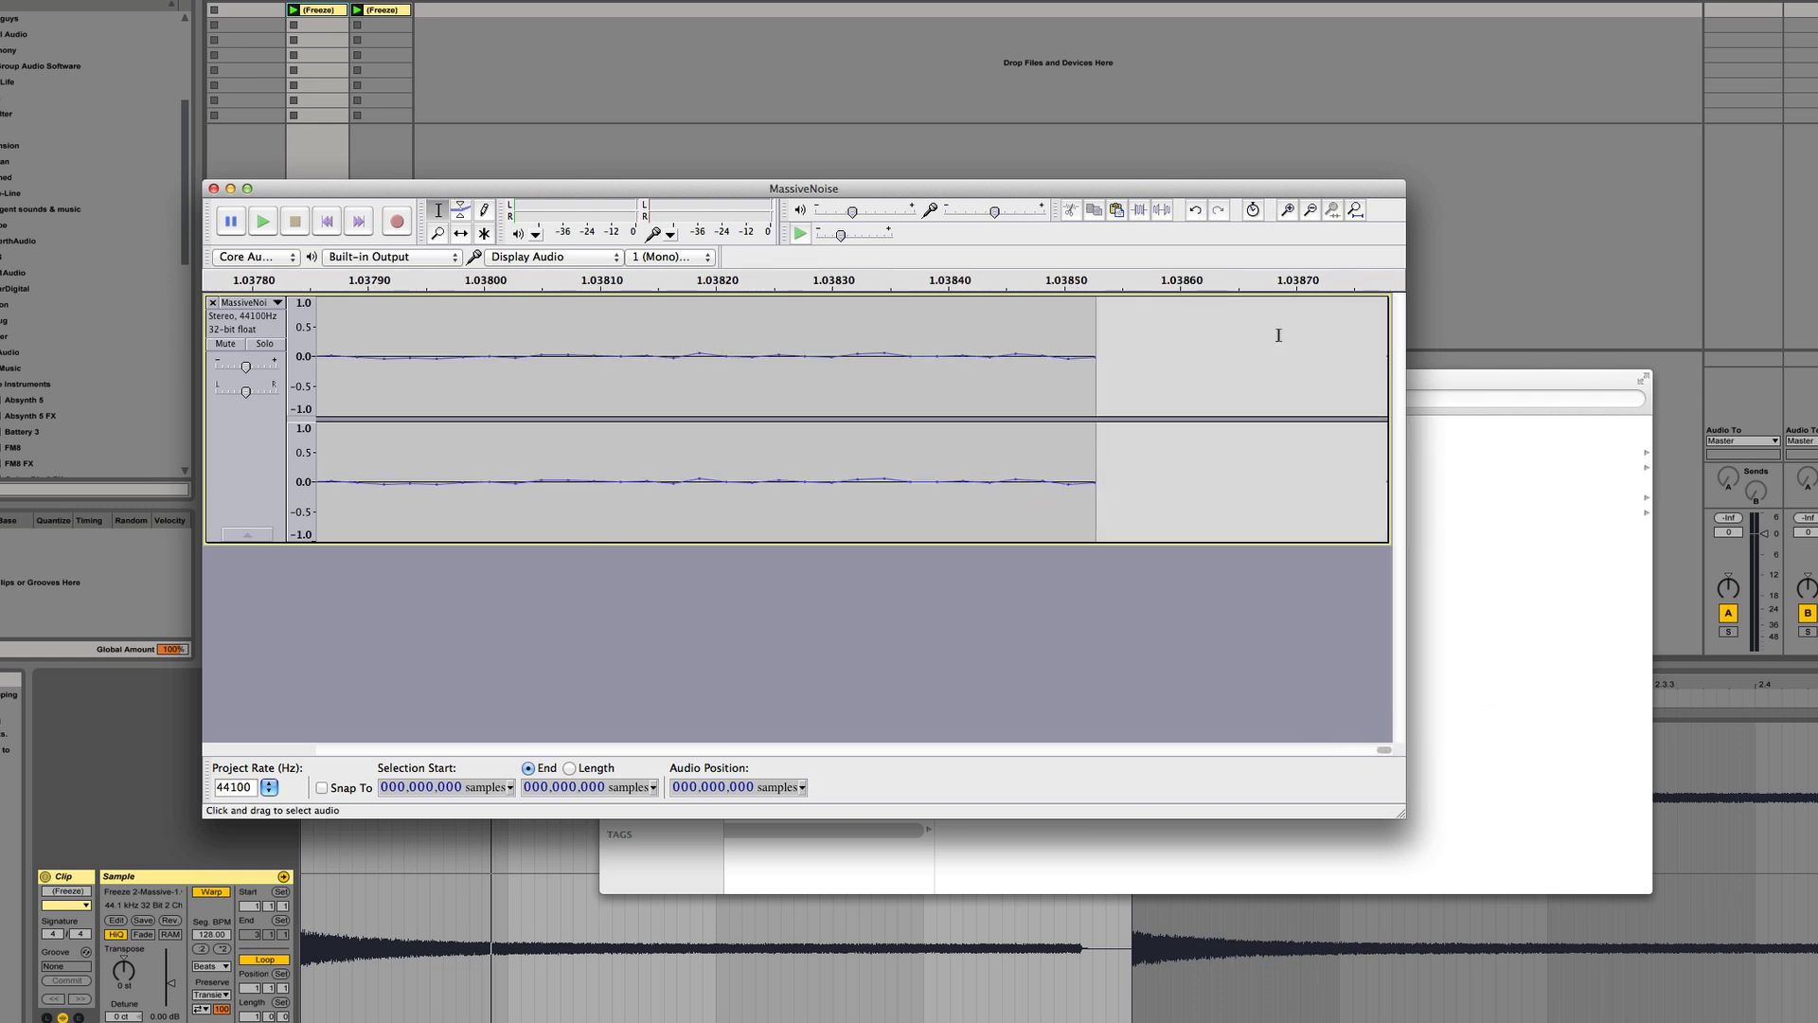
click(1287, 210)
click(1286, 211)
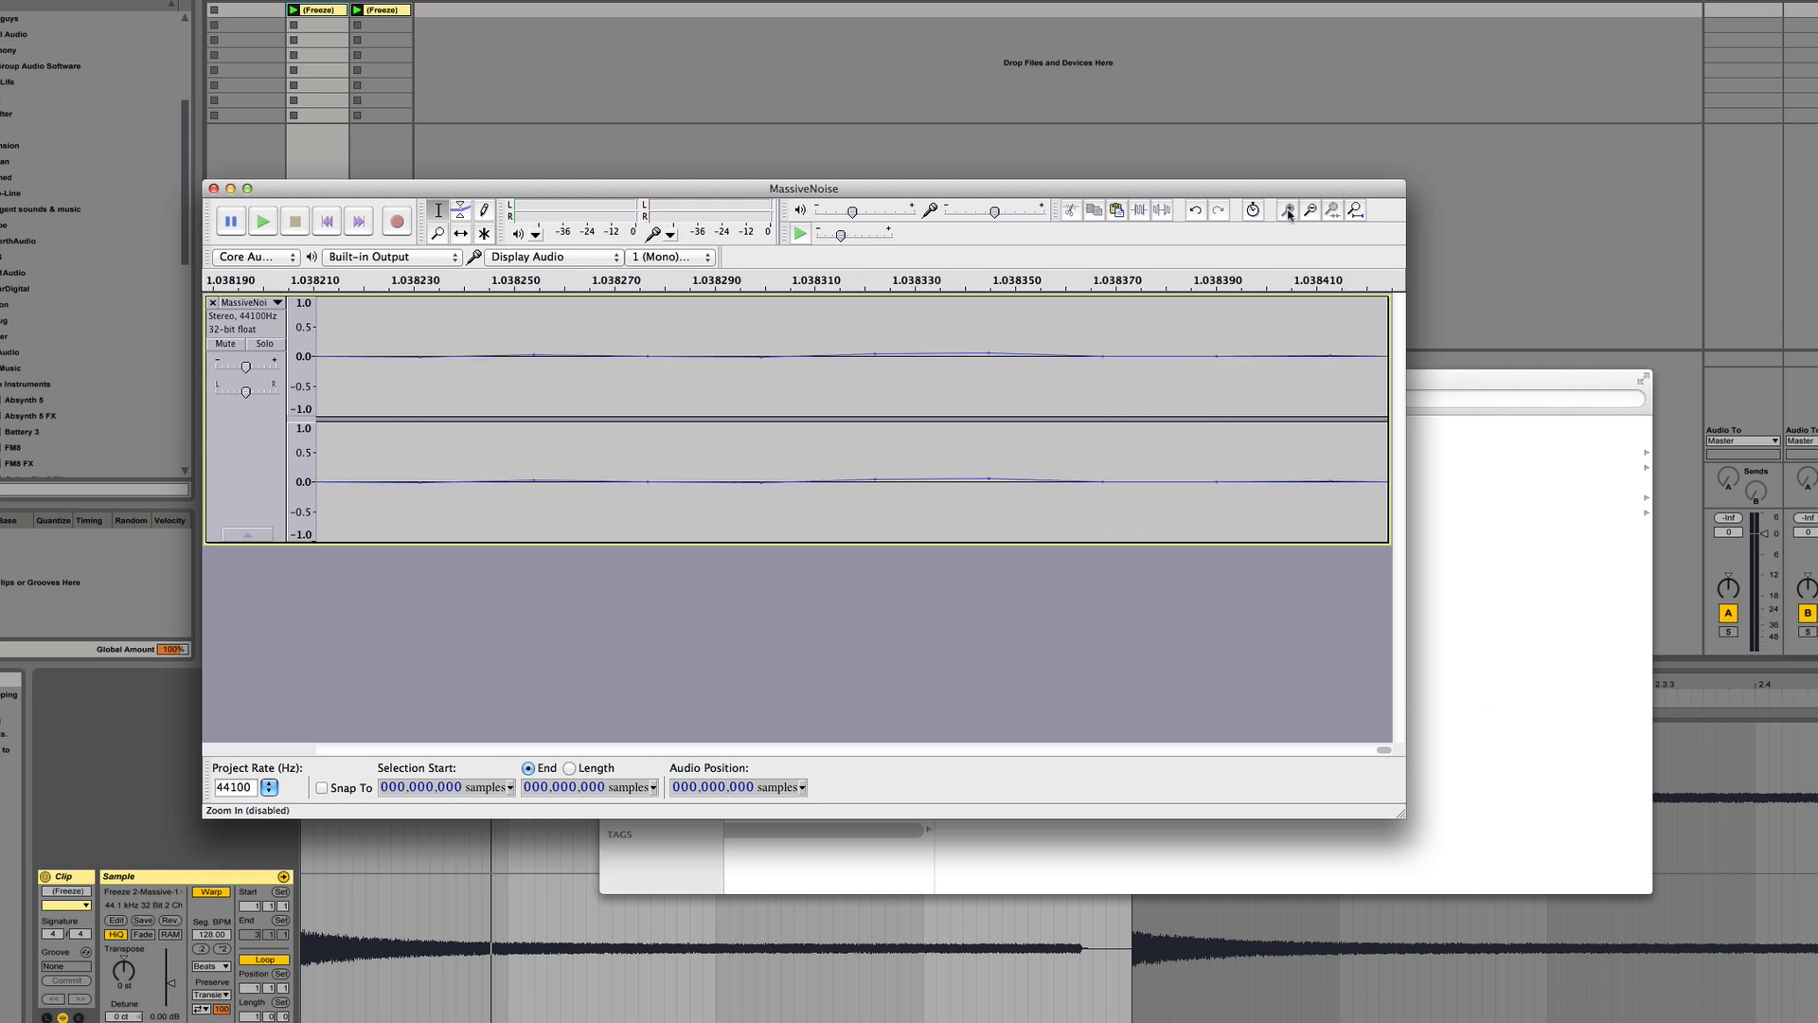
drag(1387, 751, 1417, 755)
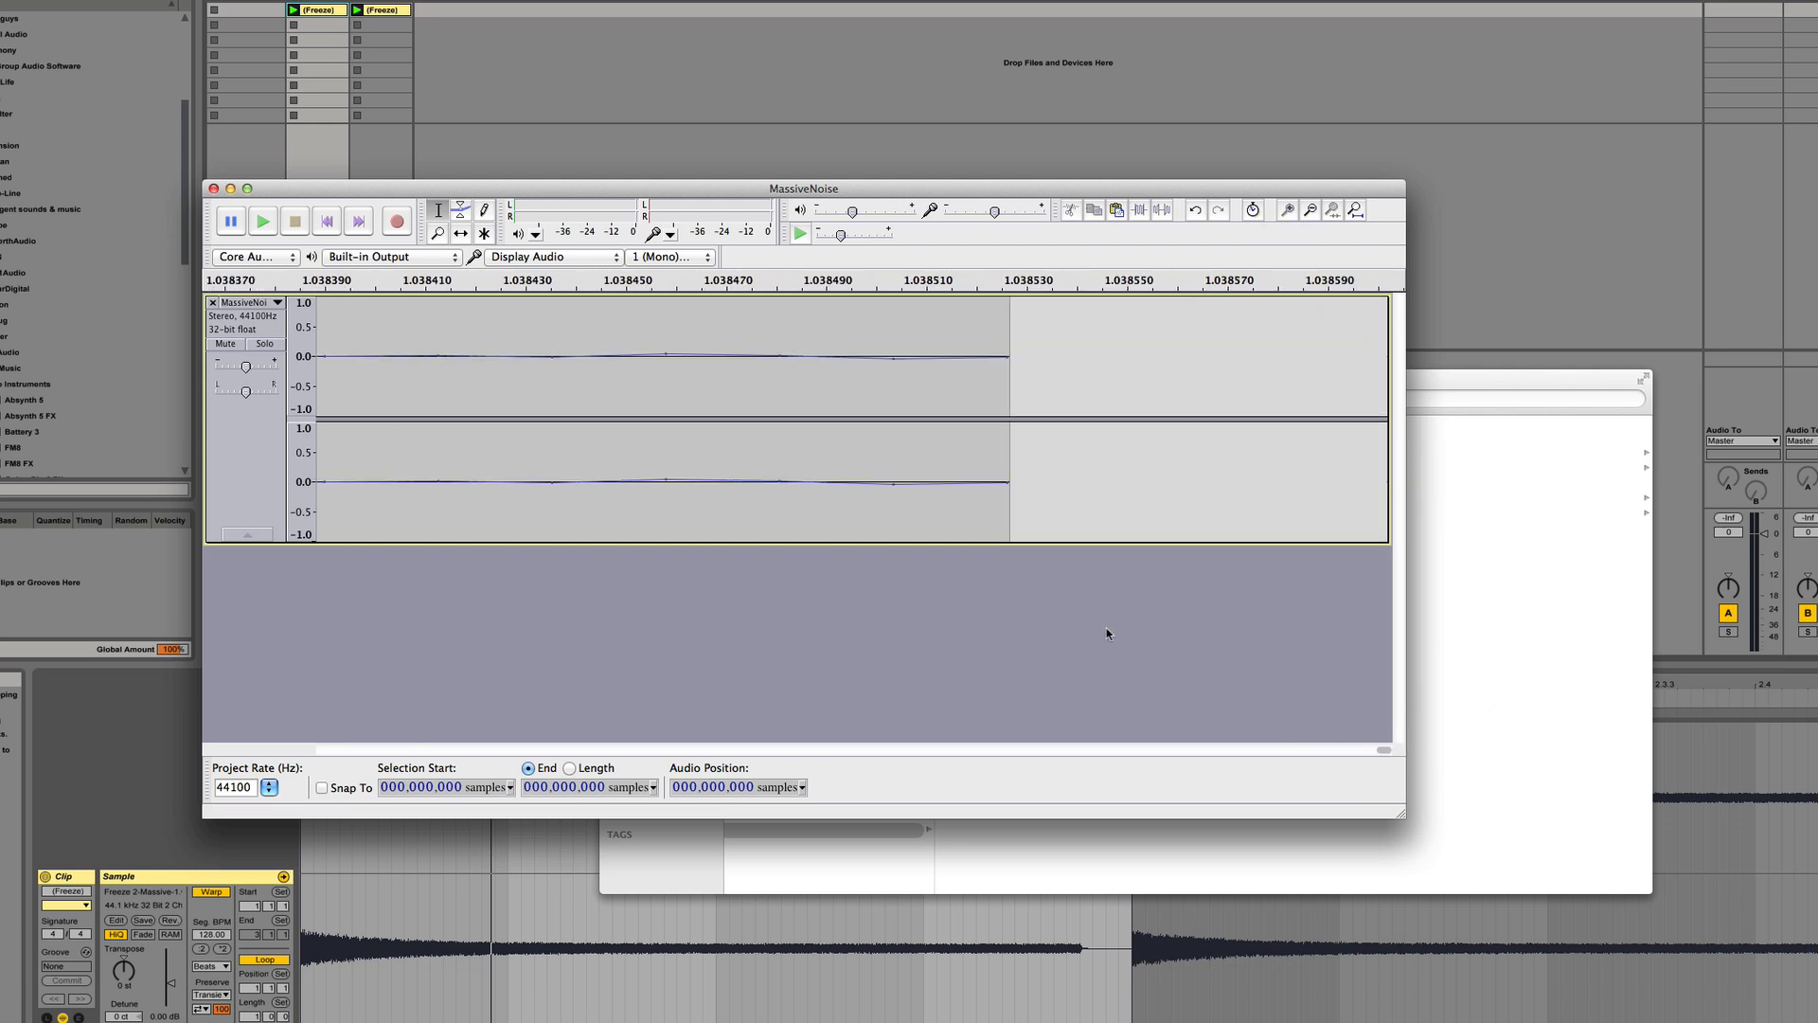
Try several cursor positions around the final samples for a zero crossing, ending at sample 45,794
click(861, 358)
click(803, 368)
click(761, 373)
click(1022, 406)
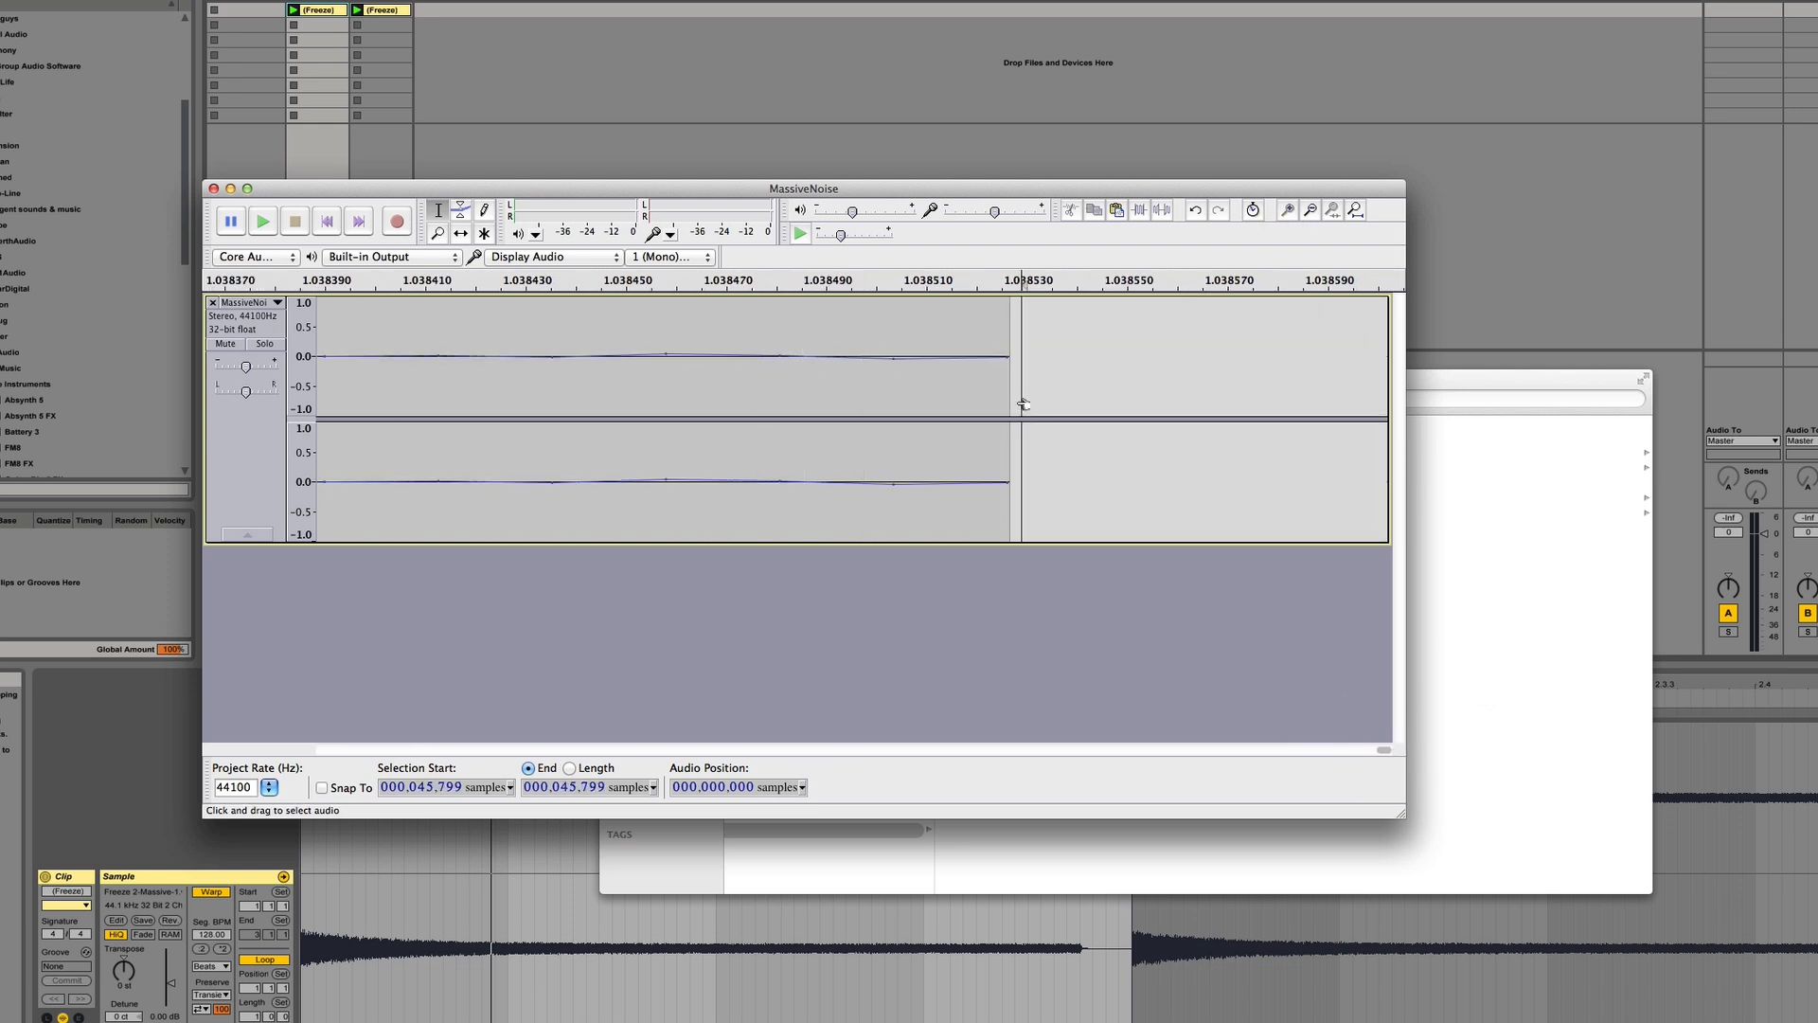
click(800, 363)
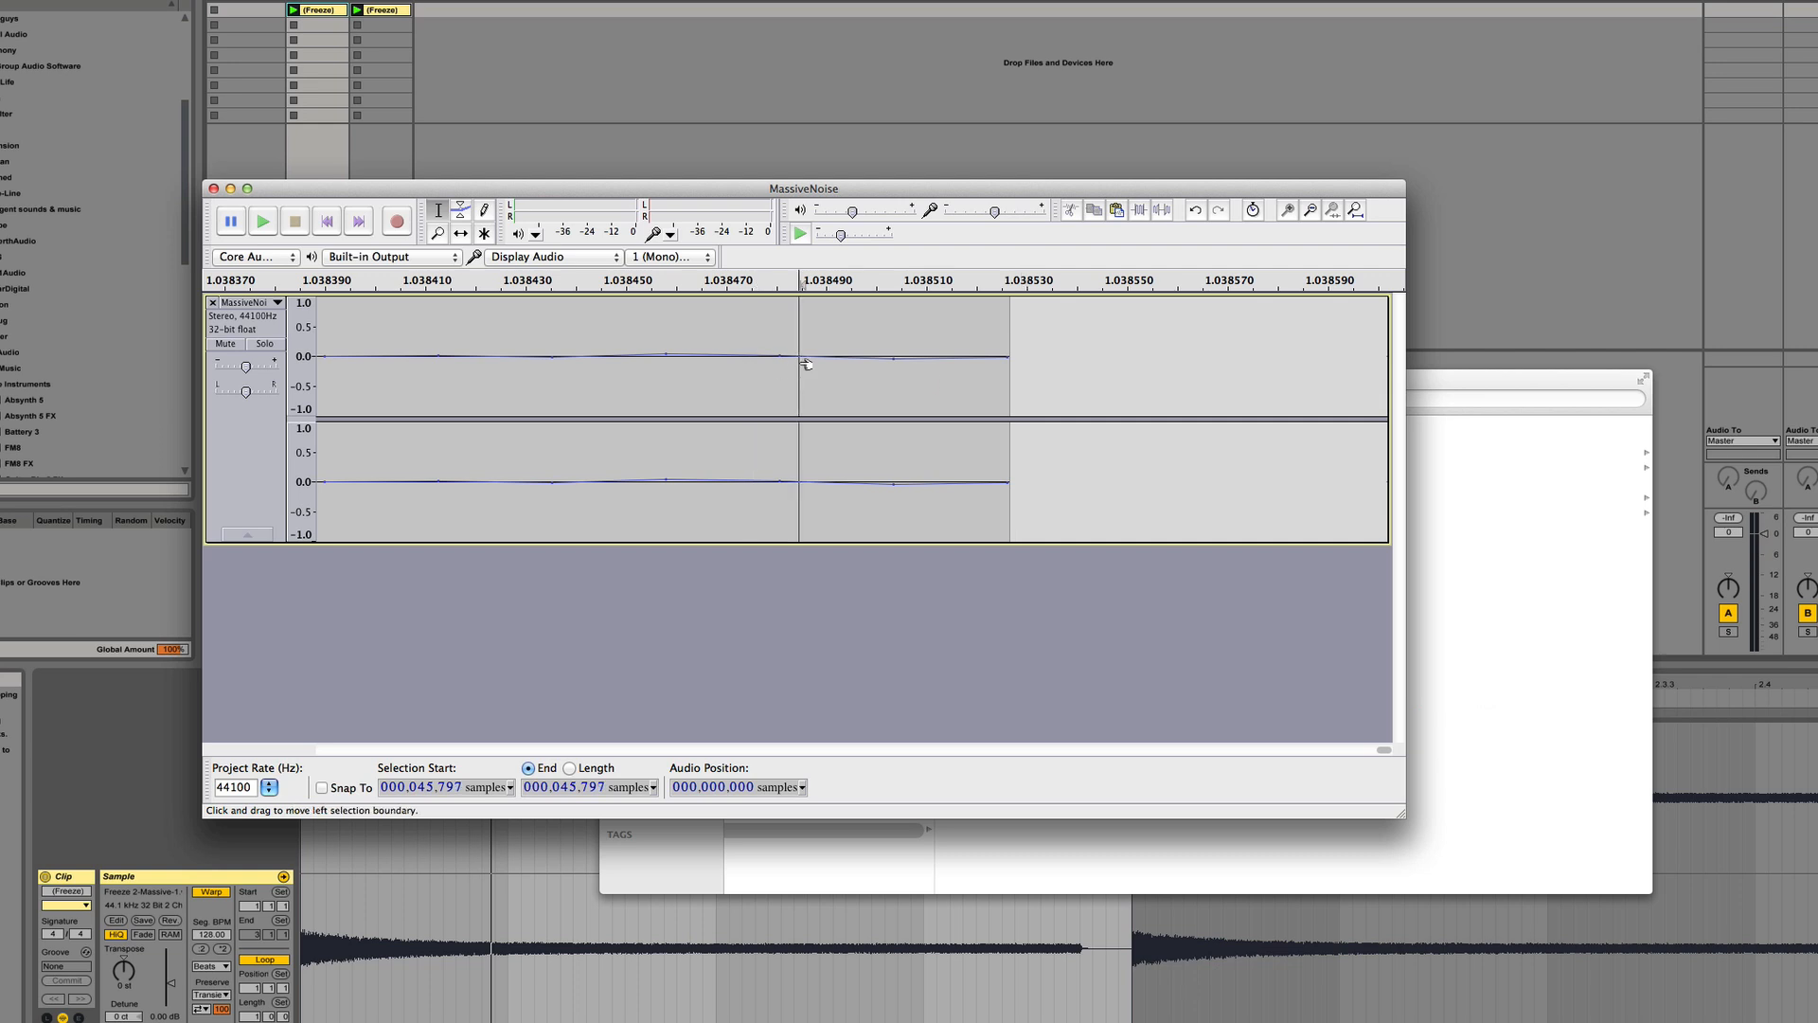
key(Left)
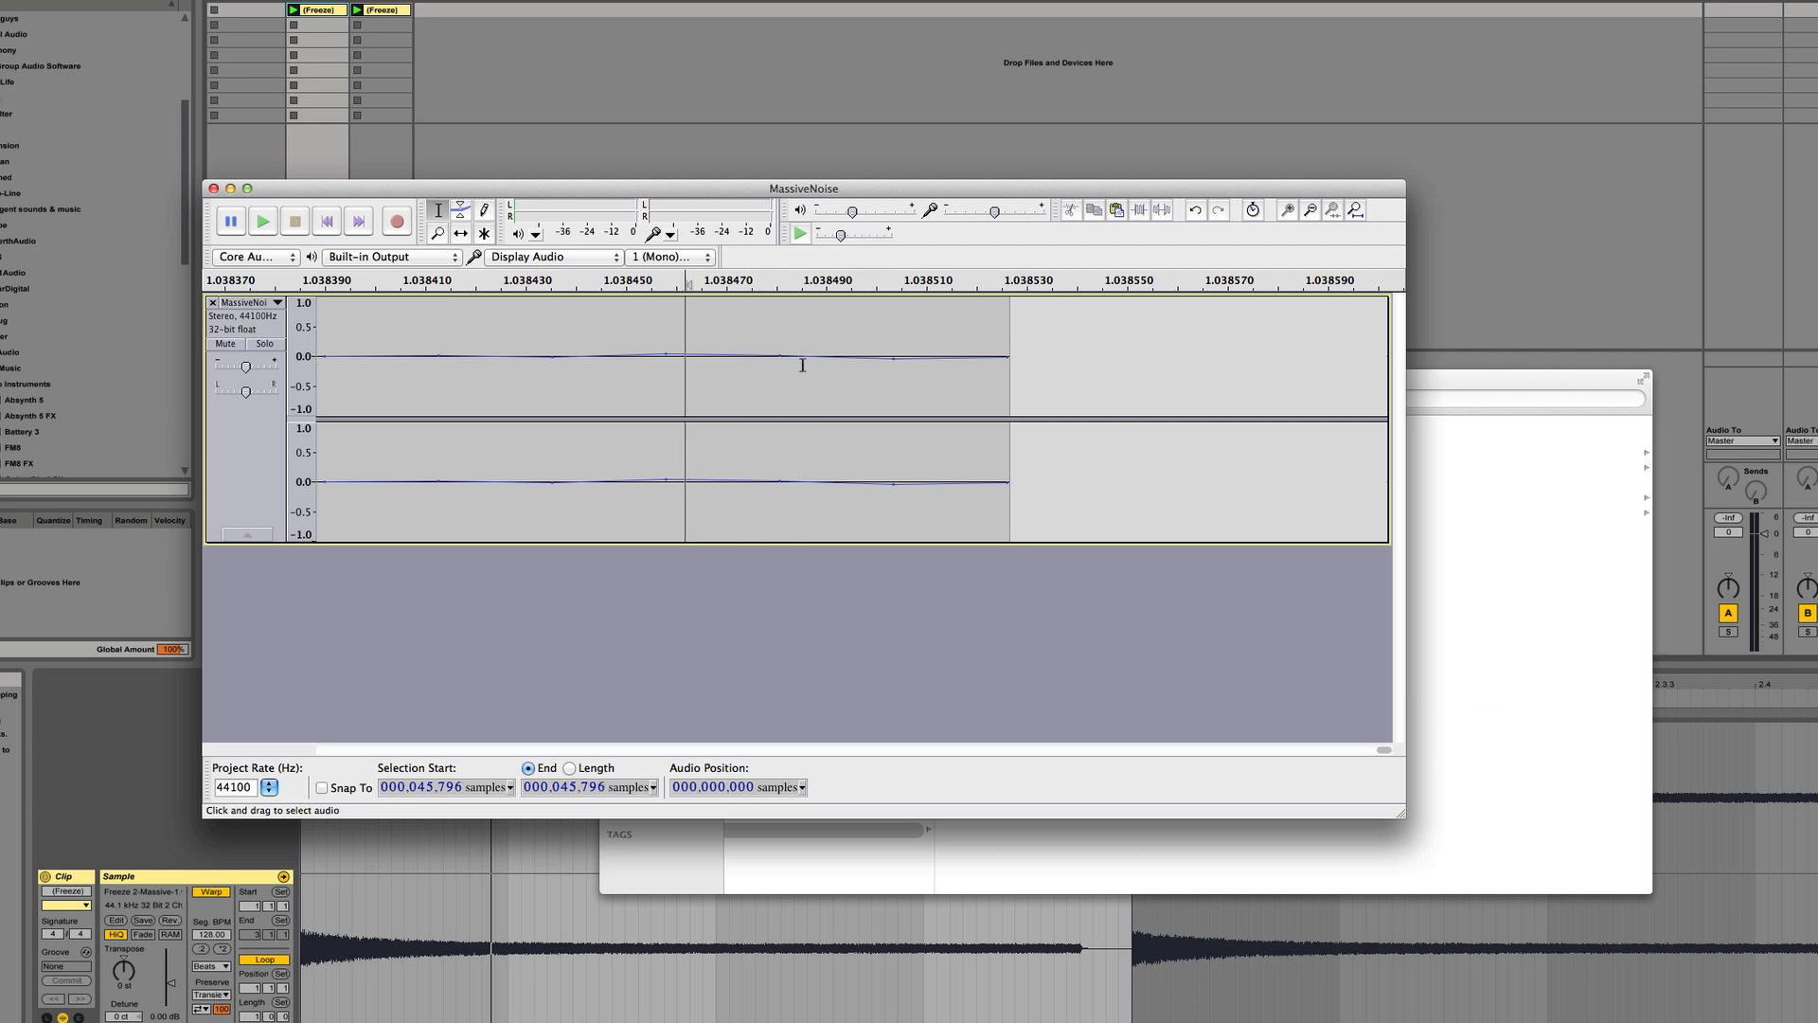
click(843, 377)
key(Left)
key(Left)
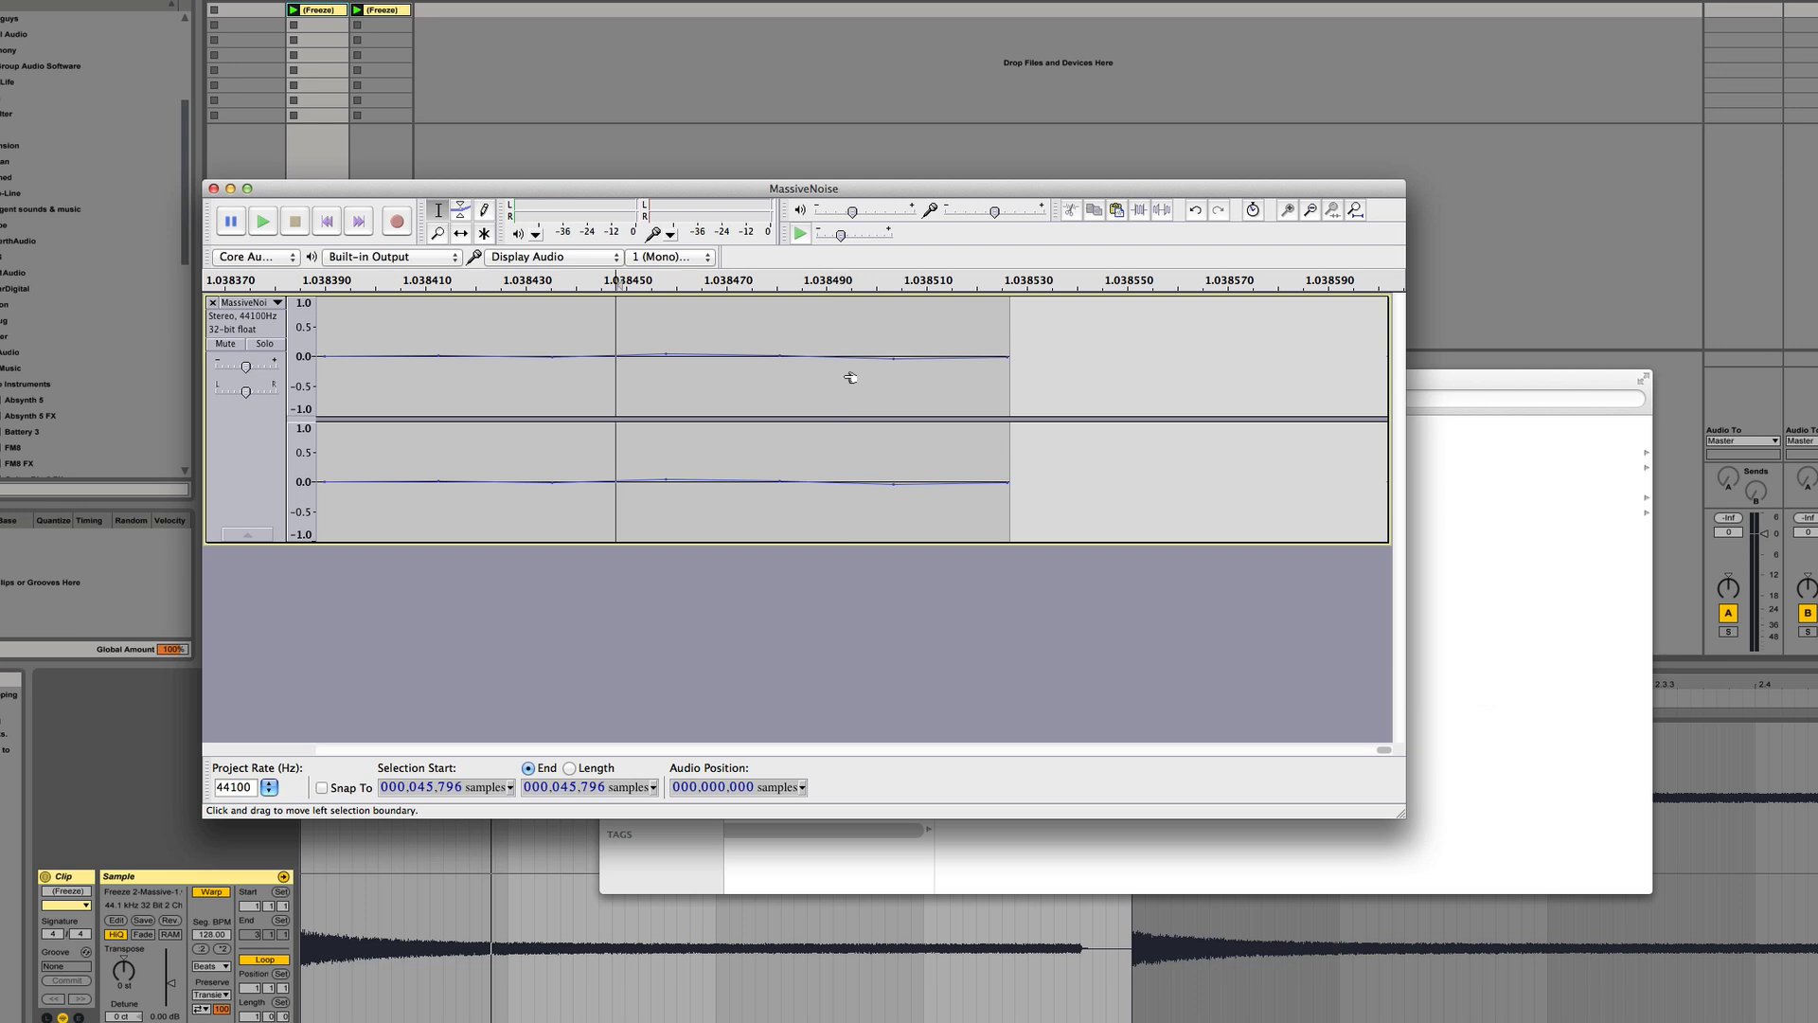
drag(1084, 366, 772, 390)
click(807, 389)
click(467, 398)
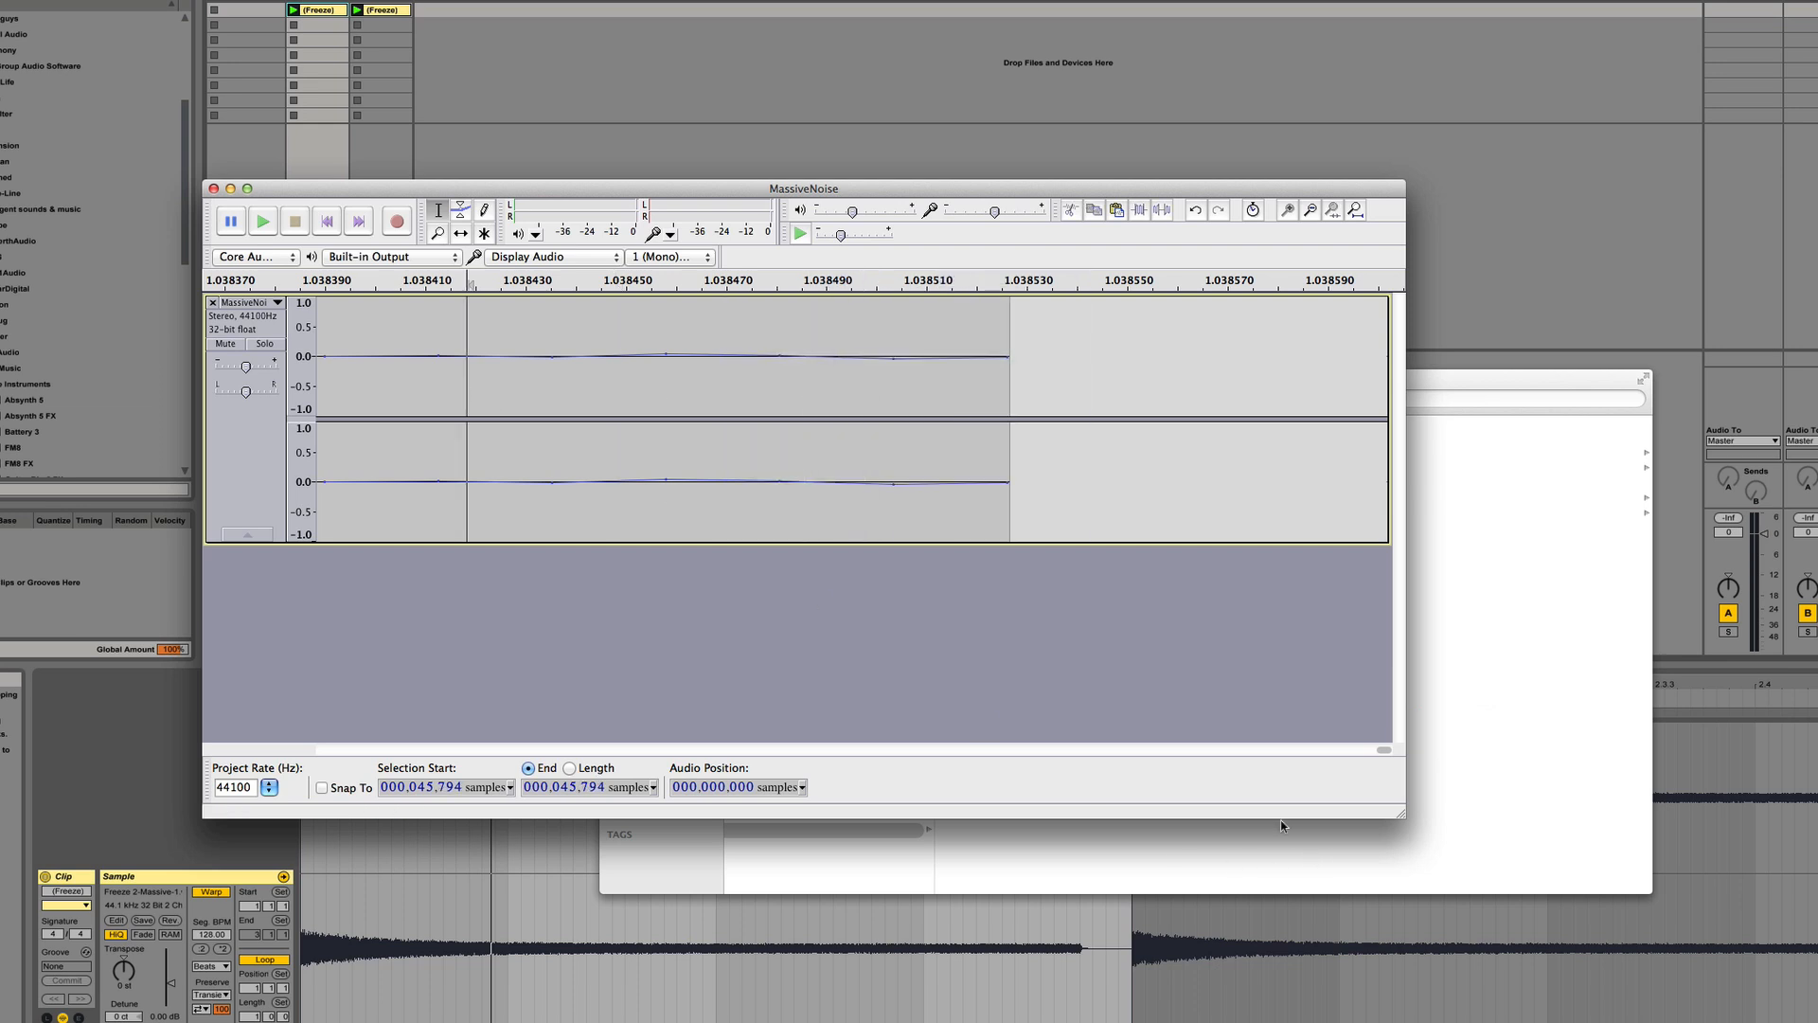
Play briefly from near the end of the waveform and nudge the cursor to sample 45,796
click(1314, 215)
click(1314, 215)
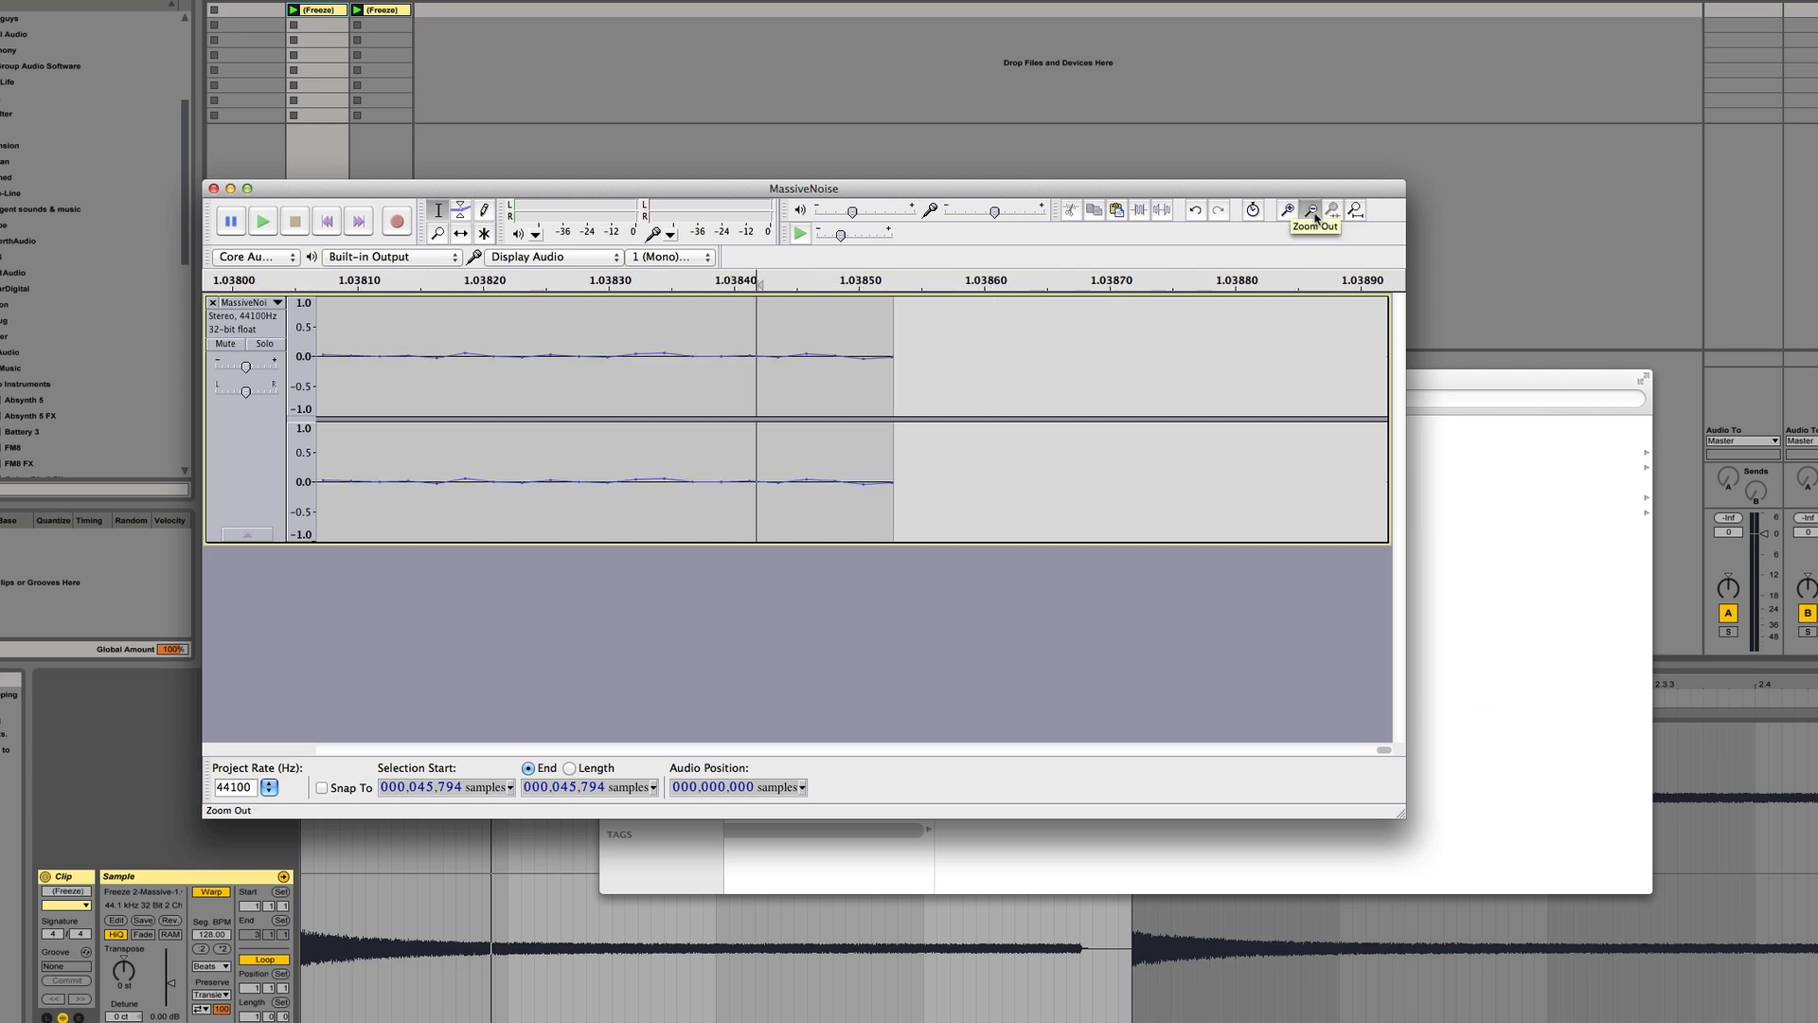
click(1314, 215)
click(782, 284)
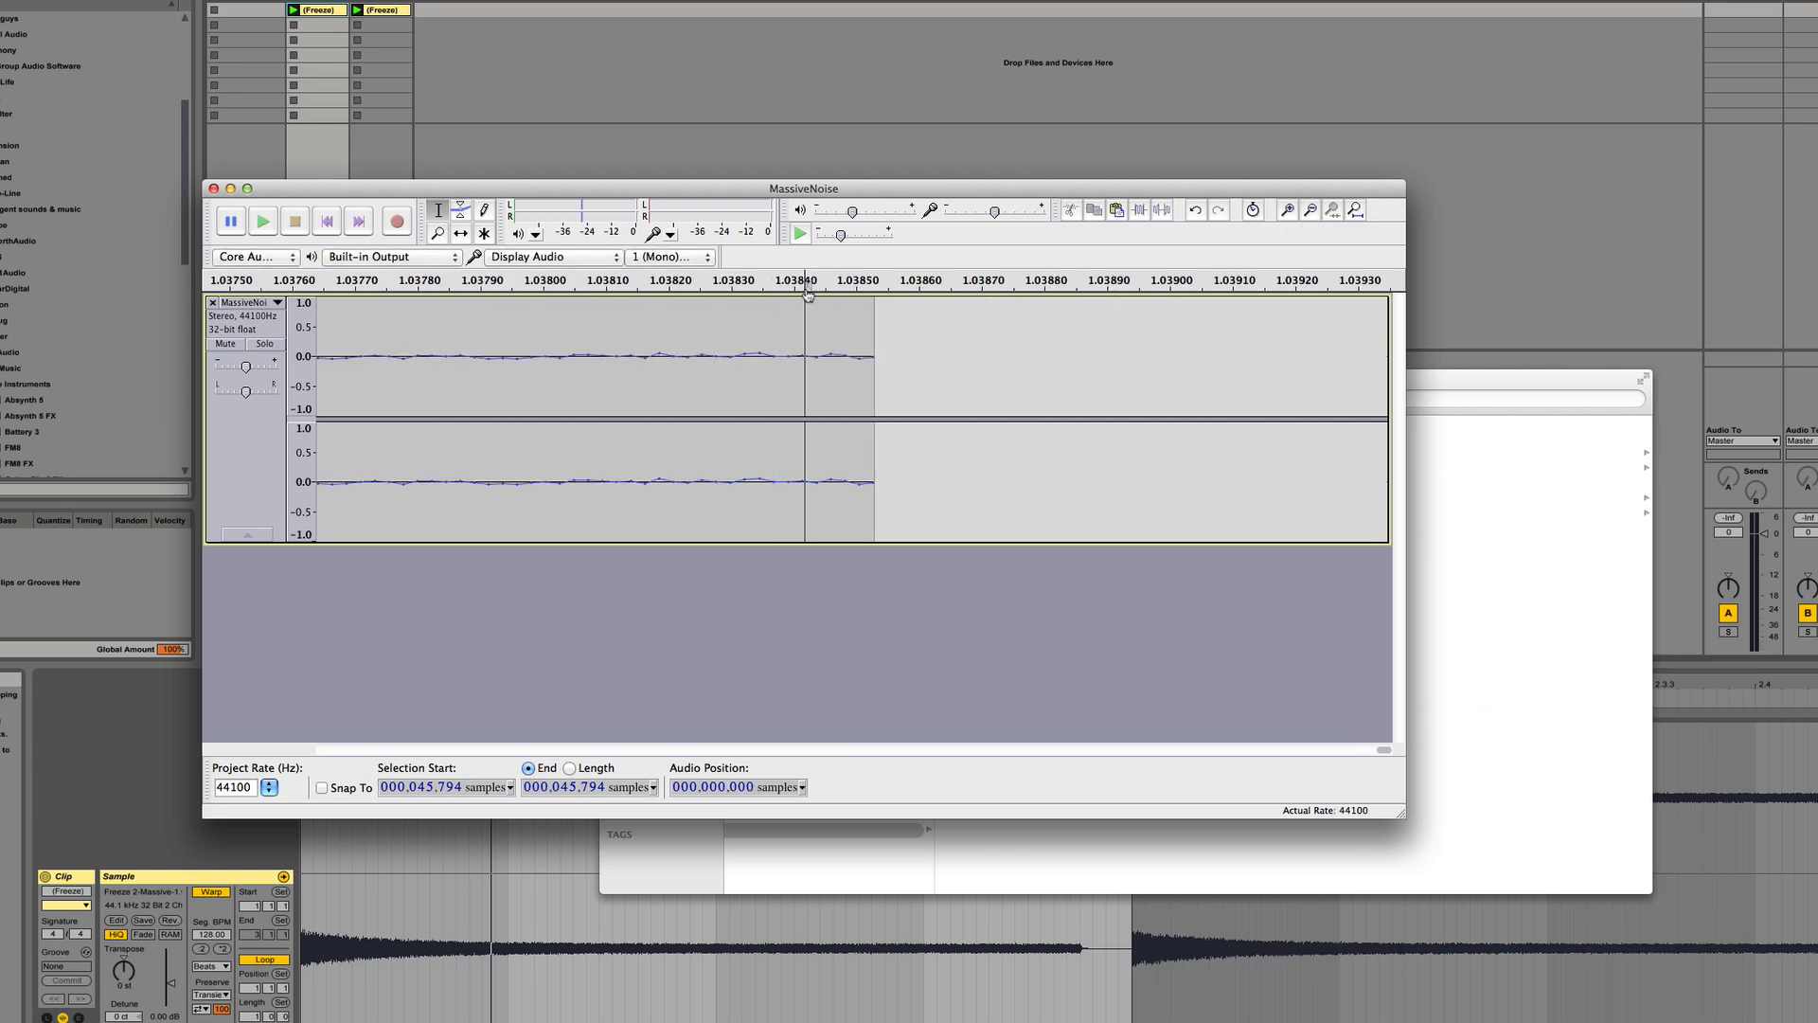
click(743, 369)
key(Right)
key(Right)
key(Right)
key(Right)
key(Right)
key(Right)
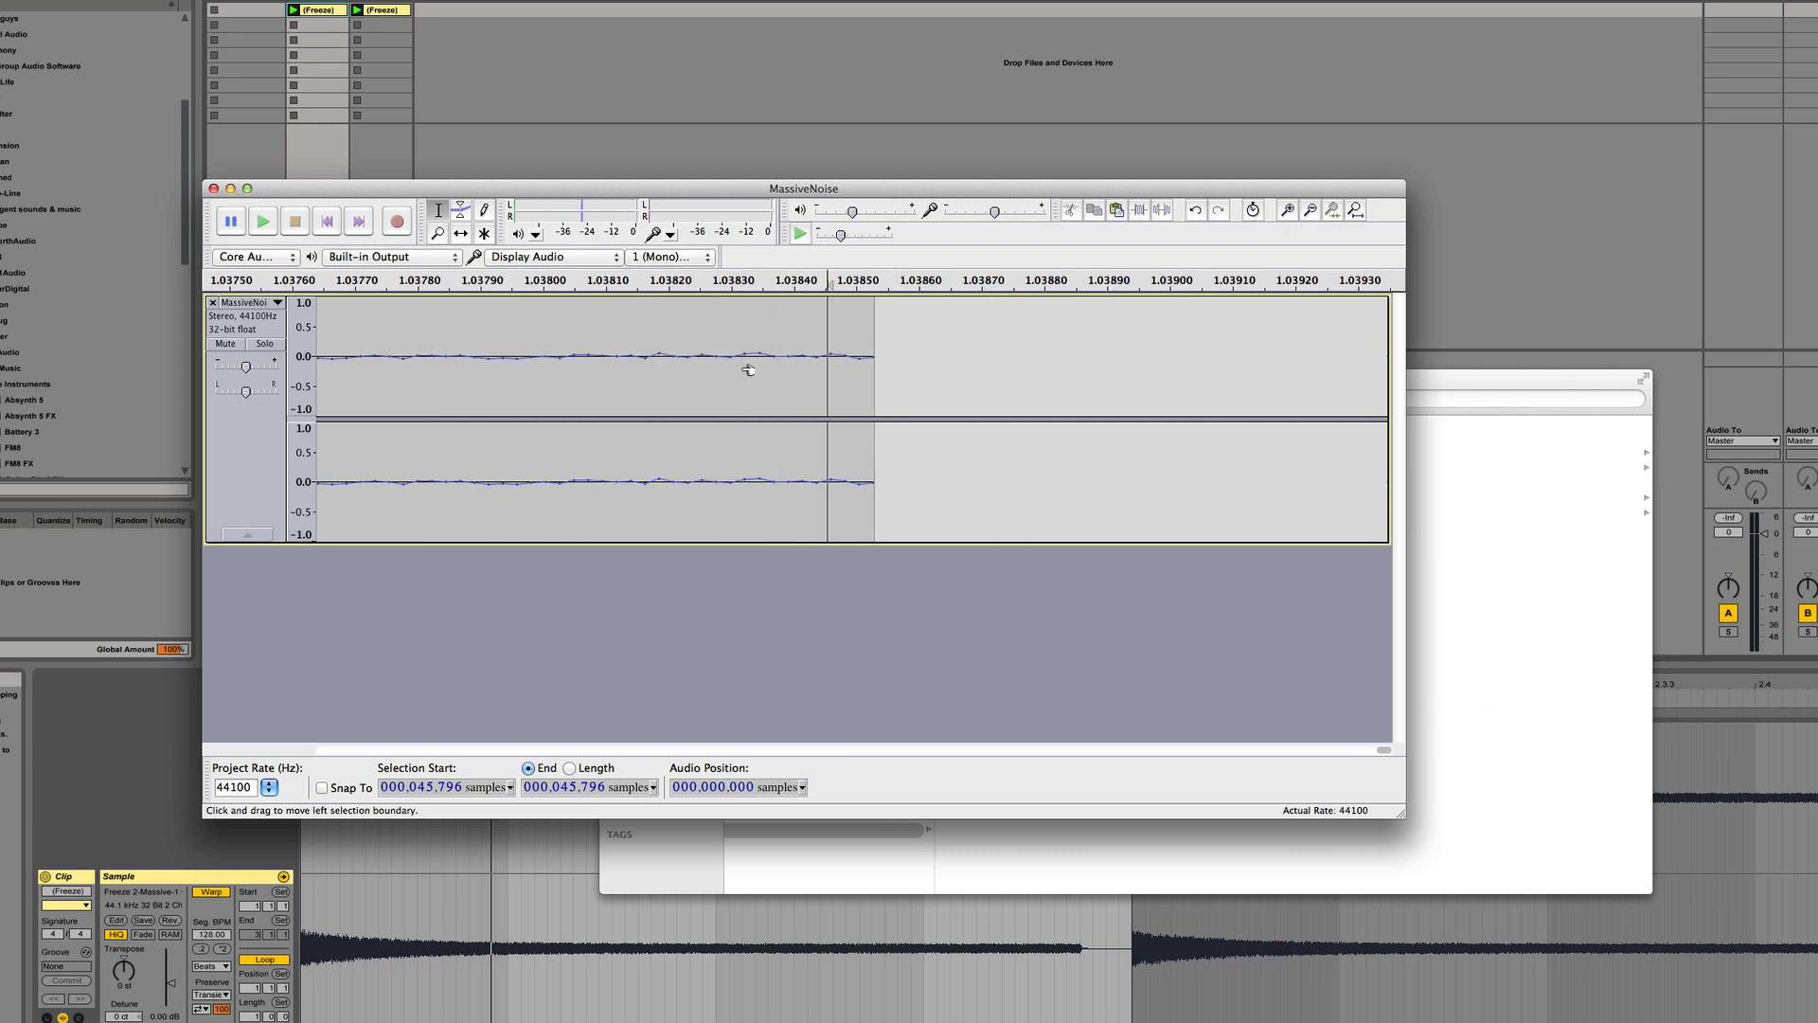
Place the cursor at sample 45,784, where the waveform crosses zero near its end
click(614, 376)
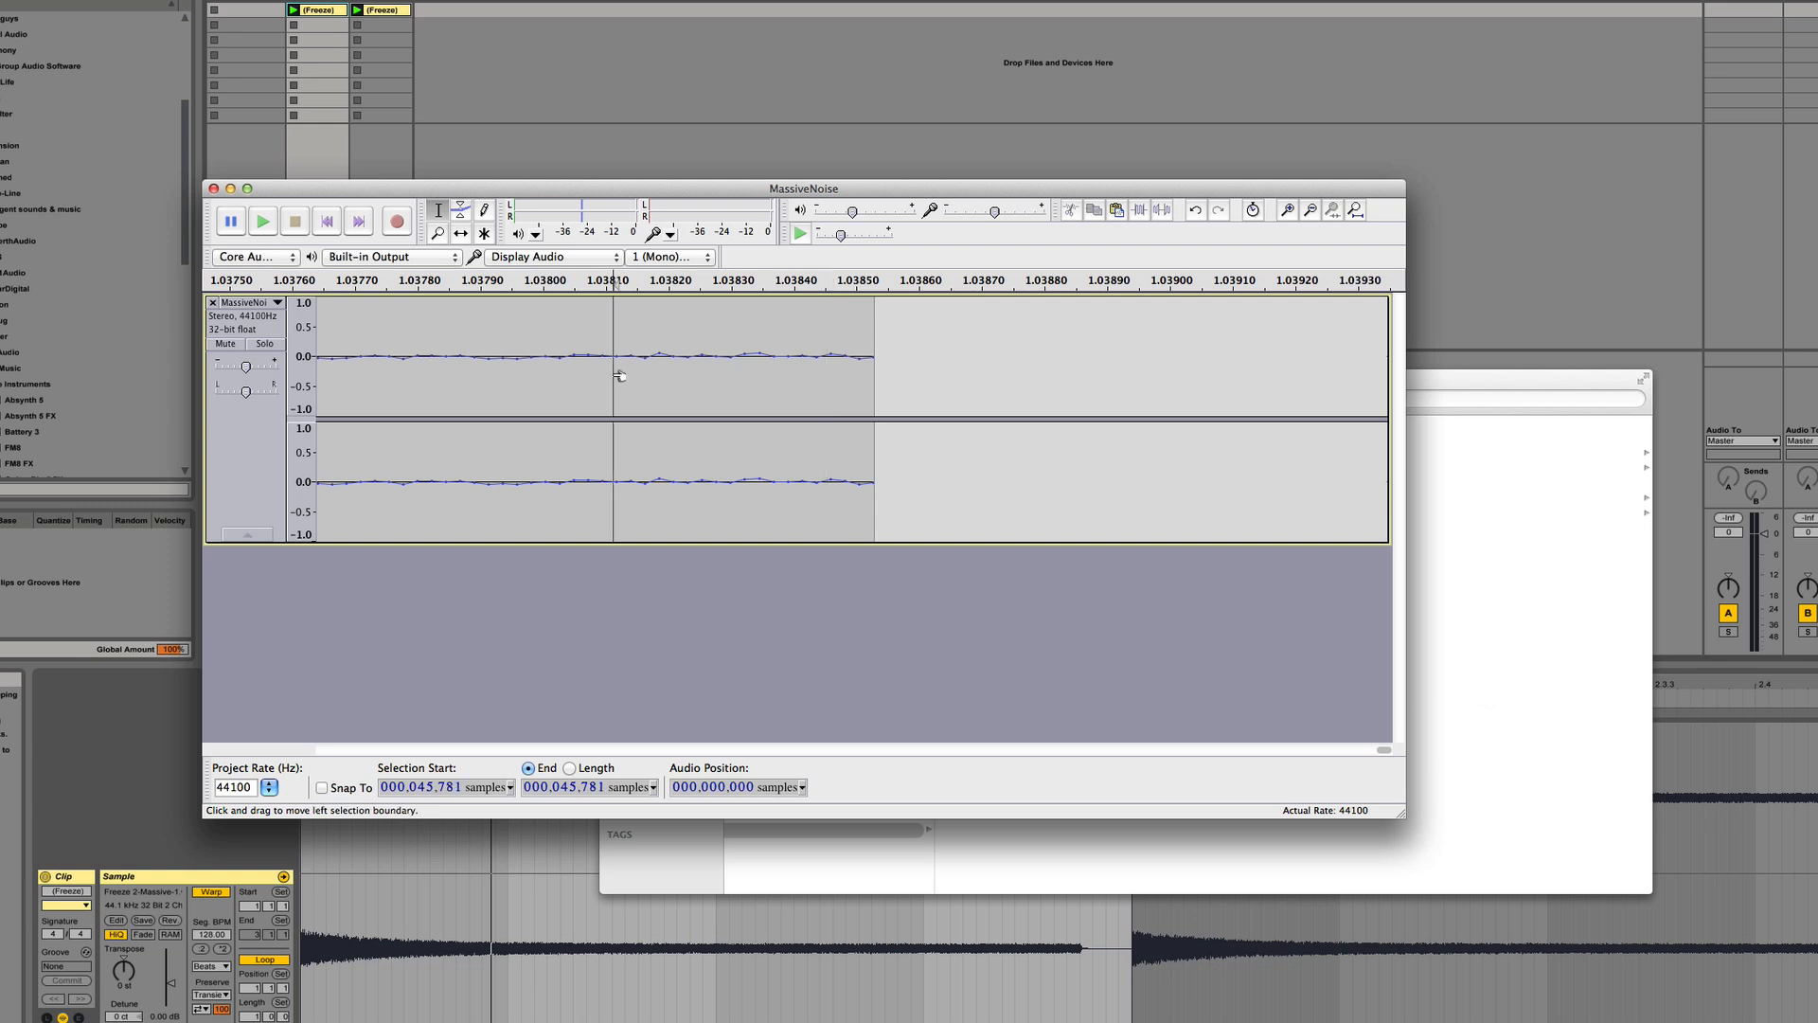
key(Right)
key(Right)
key(Right)
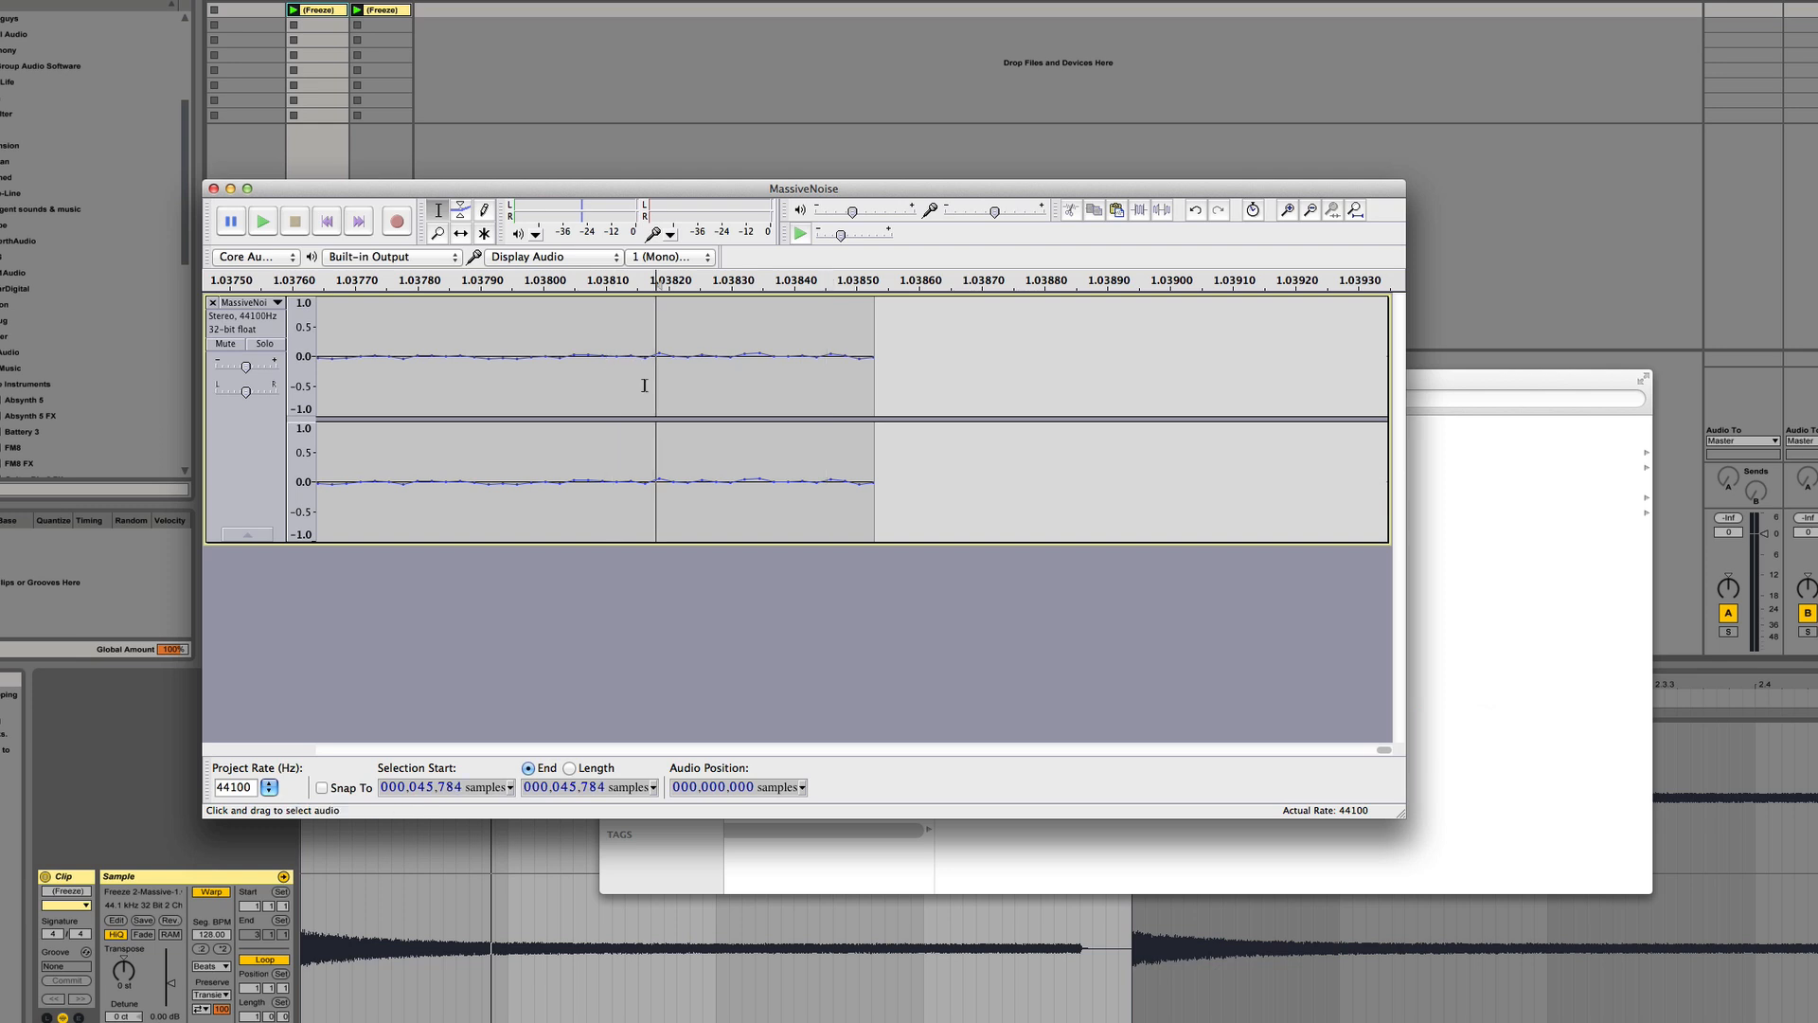
click(612, 383)
key(Right)
key(Right)
key(Right)
click(682, 398)
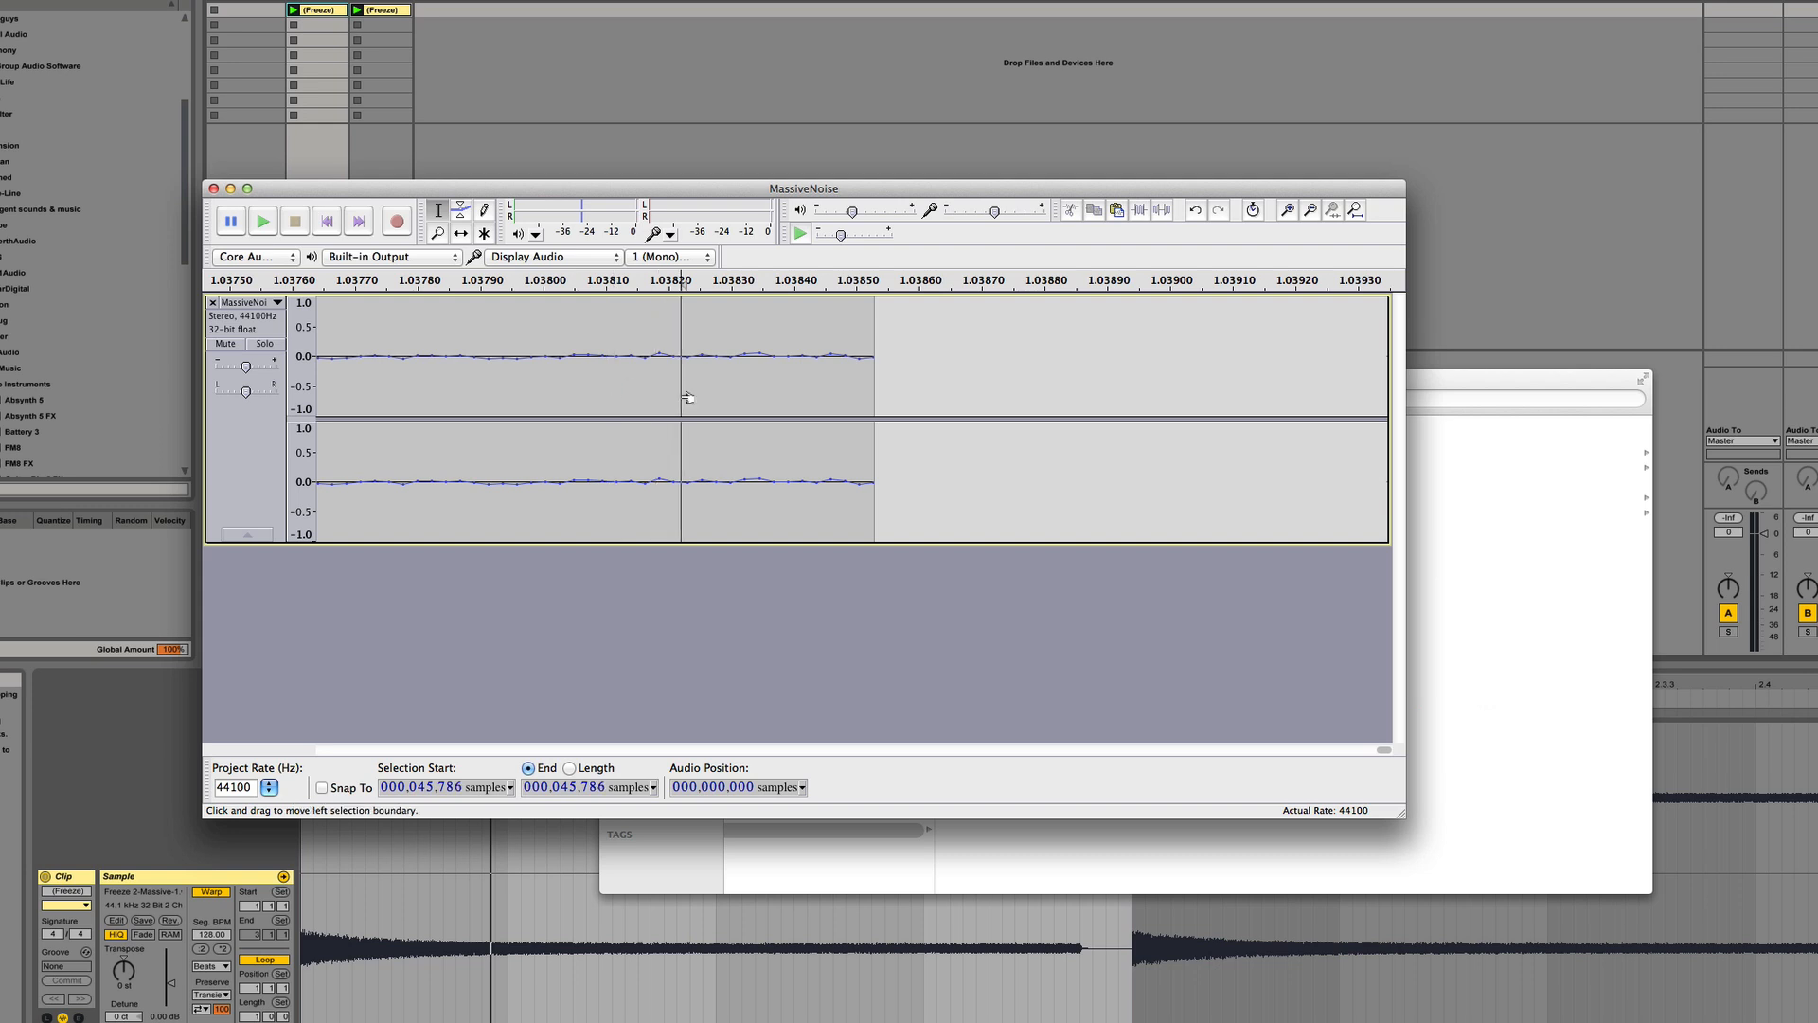
key(Left)
key(Left)
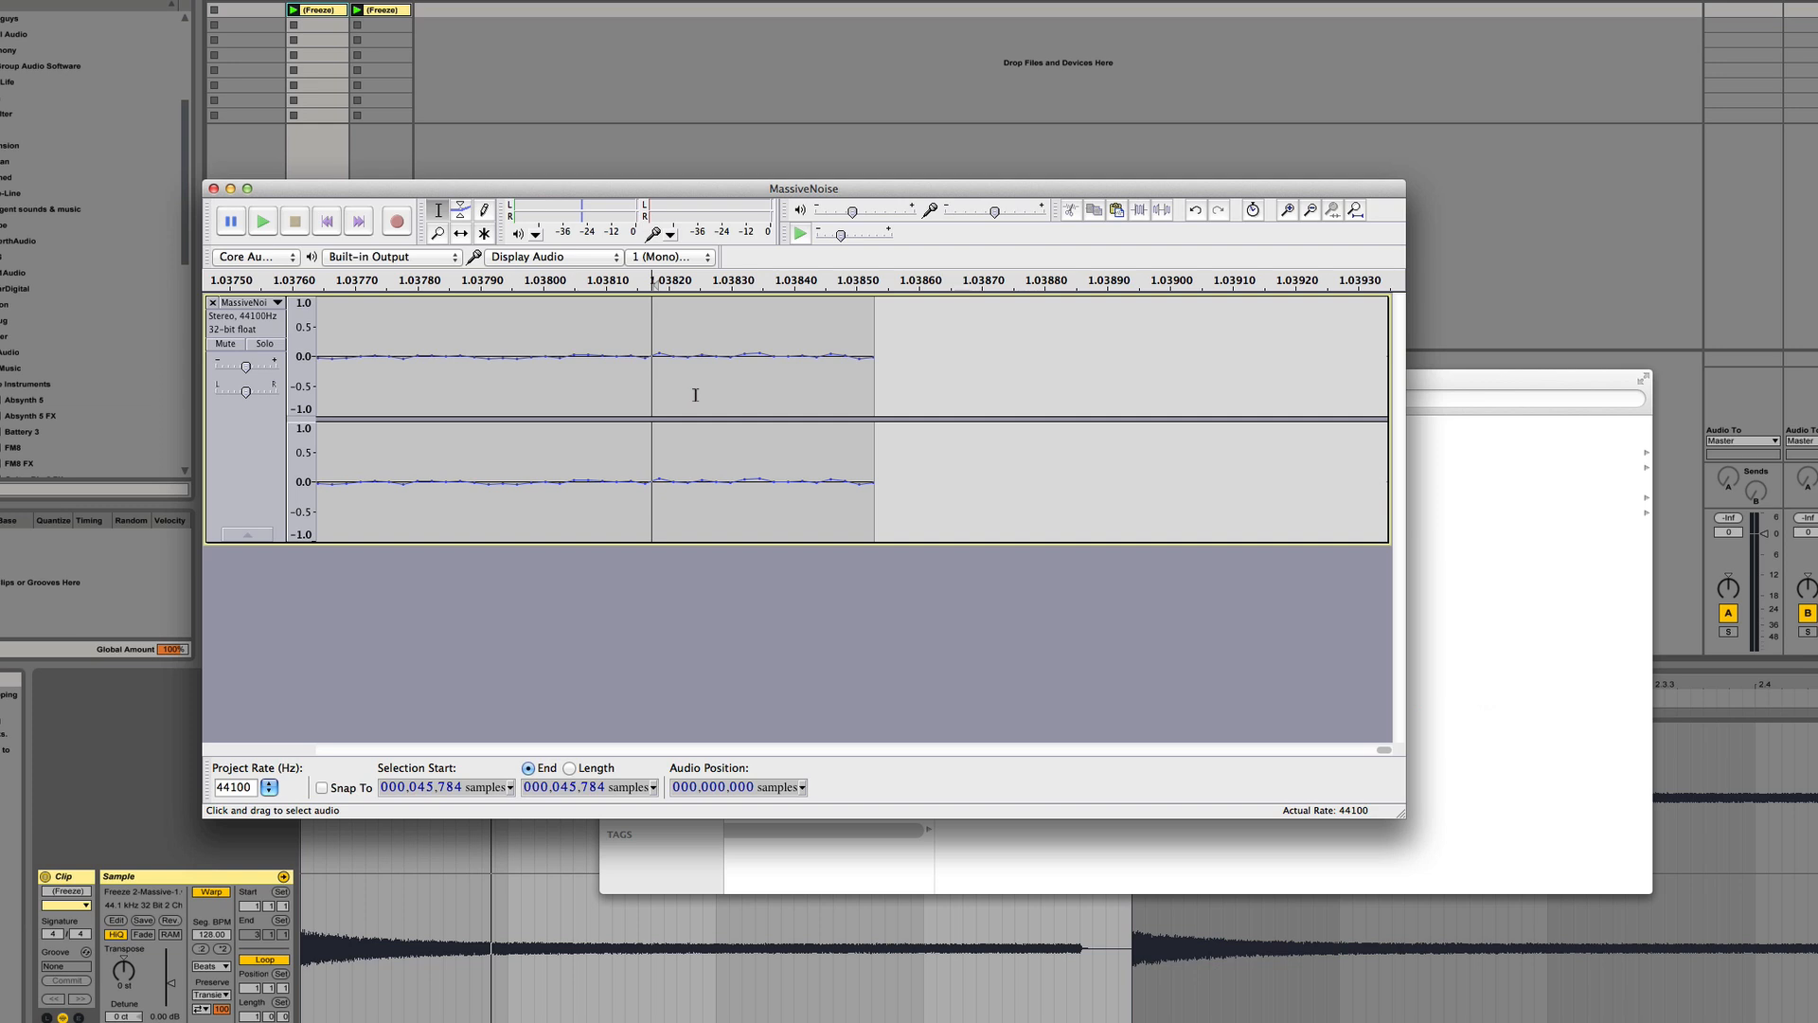
Examine the waveform around the cursor at several magnifications to check the zero crossing against the end of the audio
click(1288, 209)
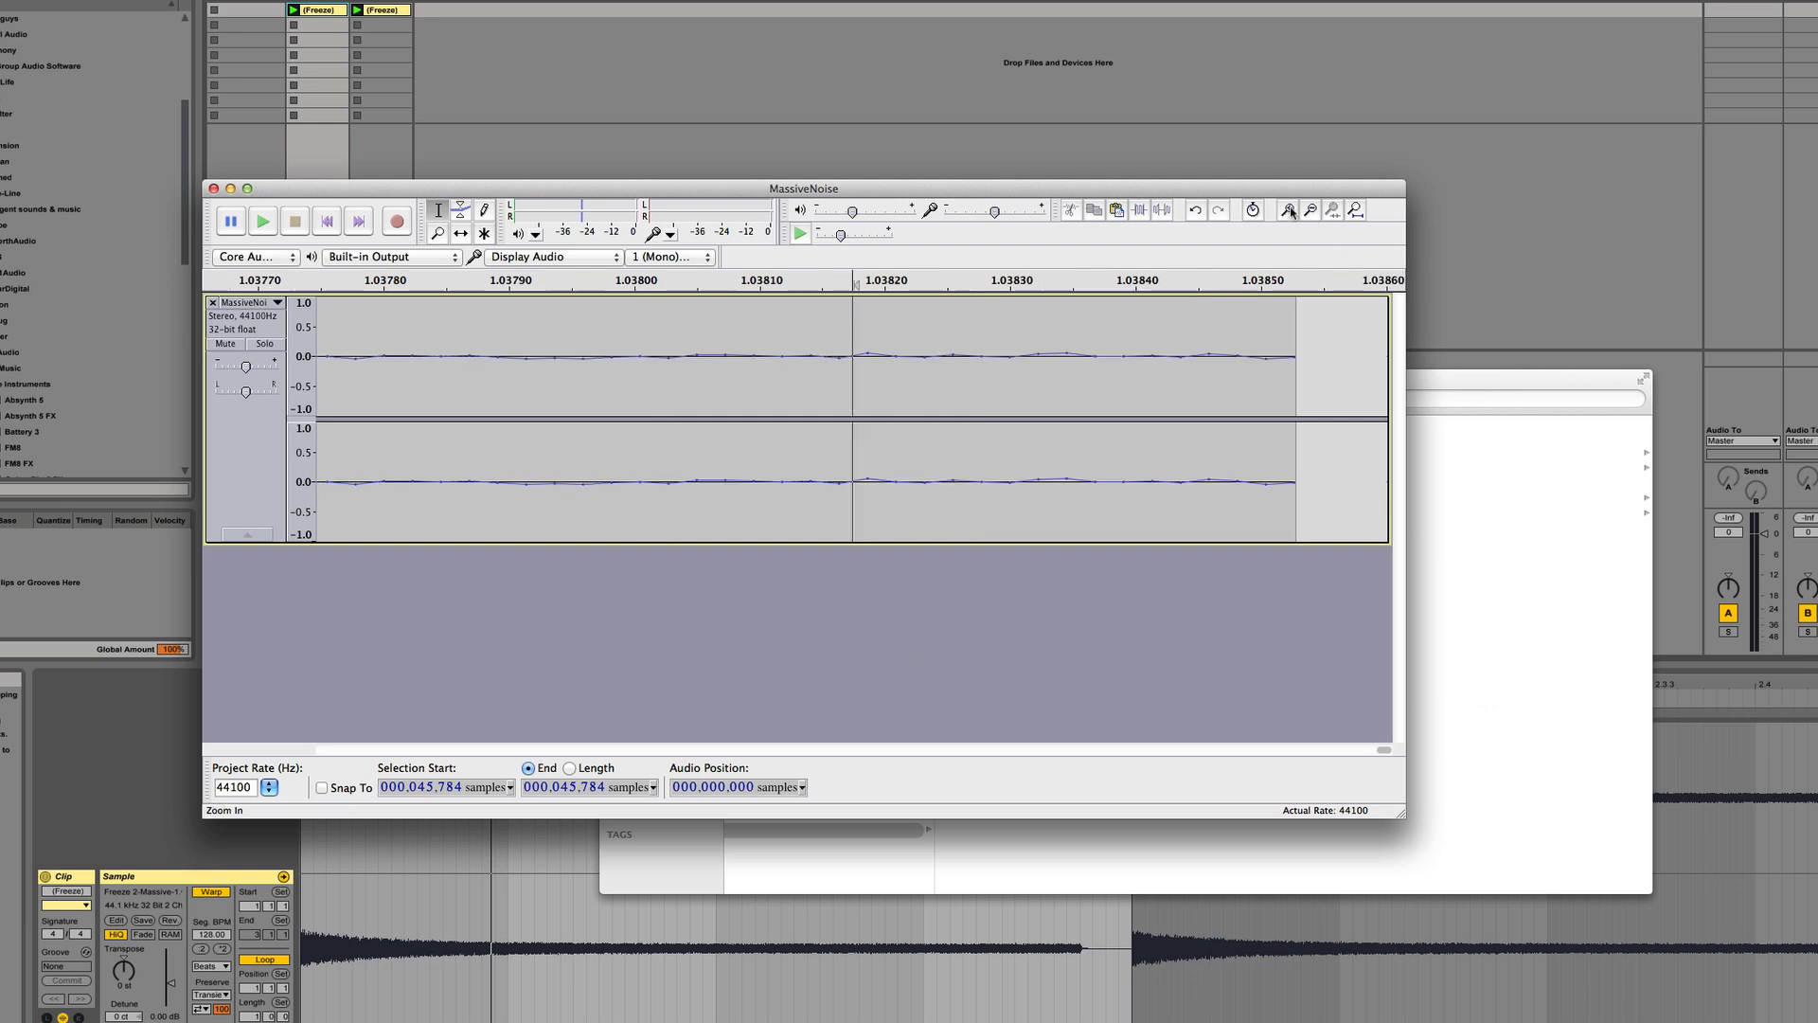
click(1289, 210)
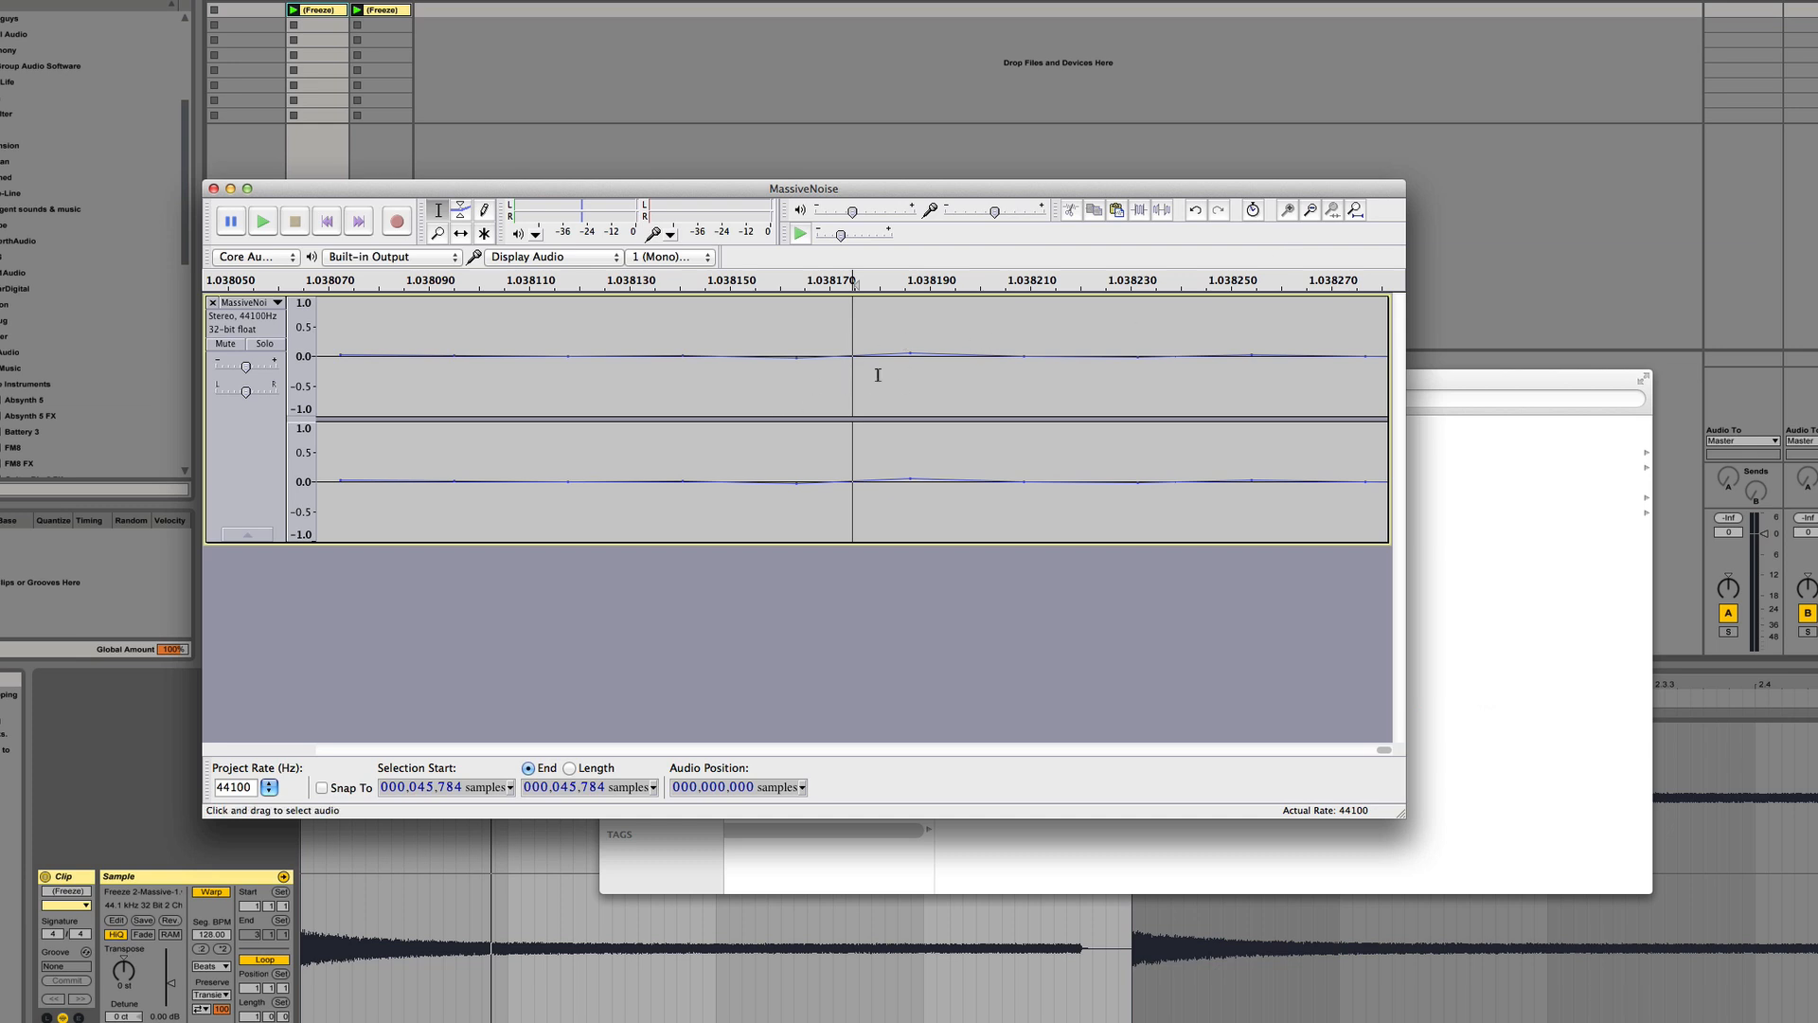
click(1312, 212)
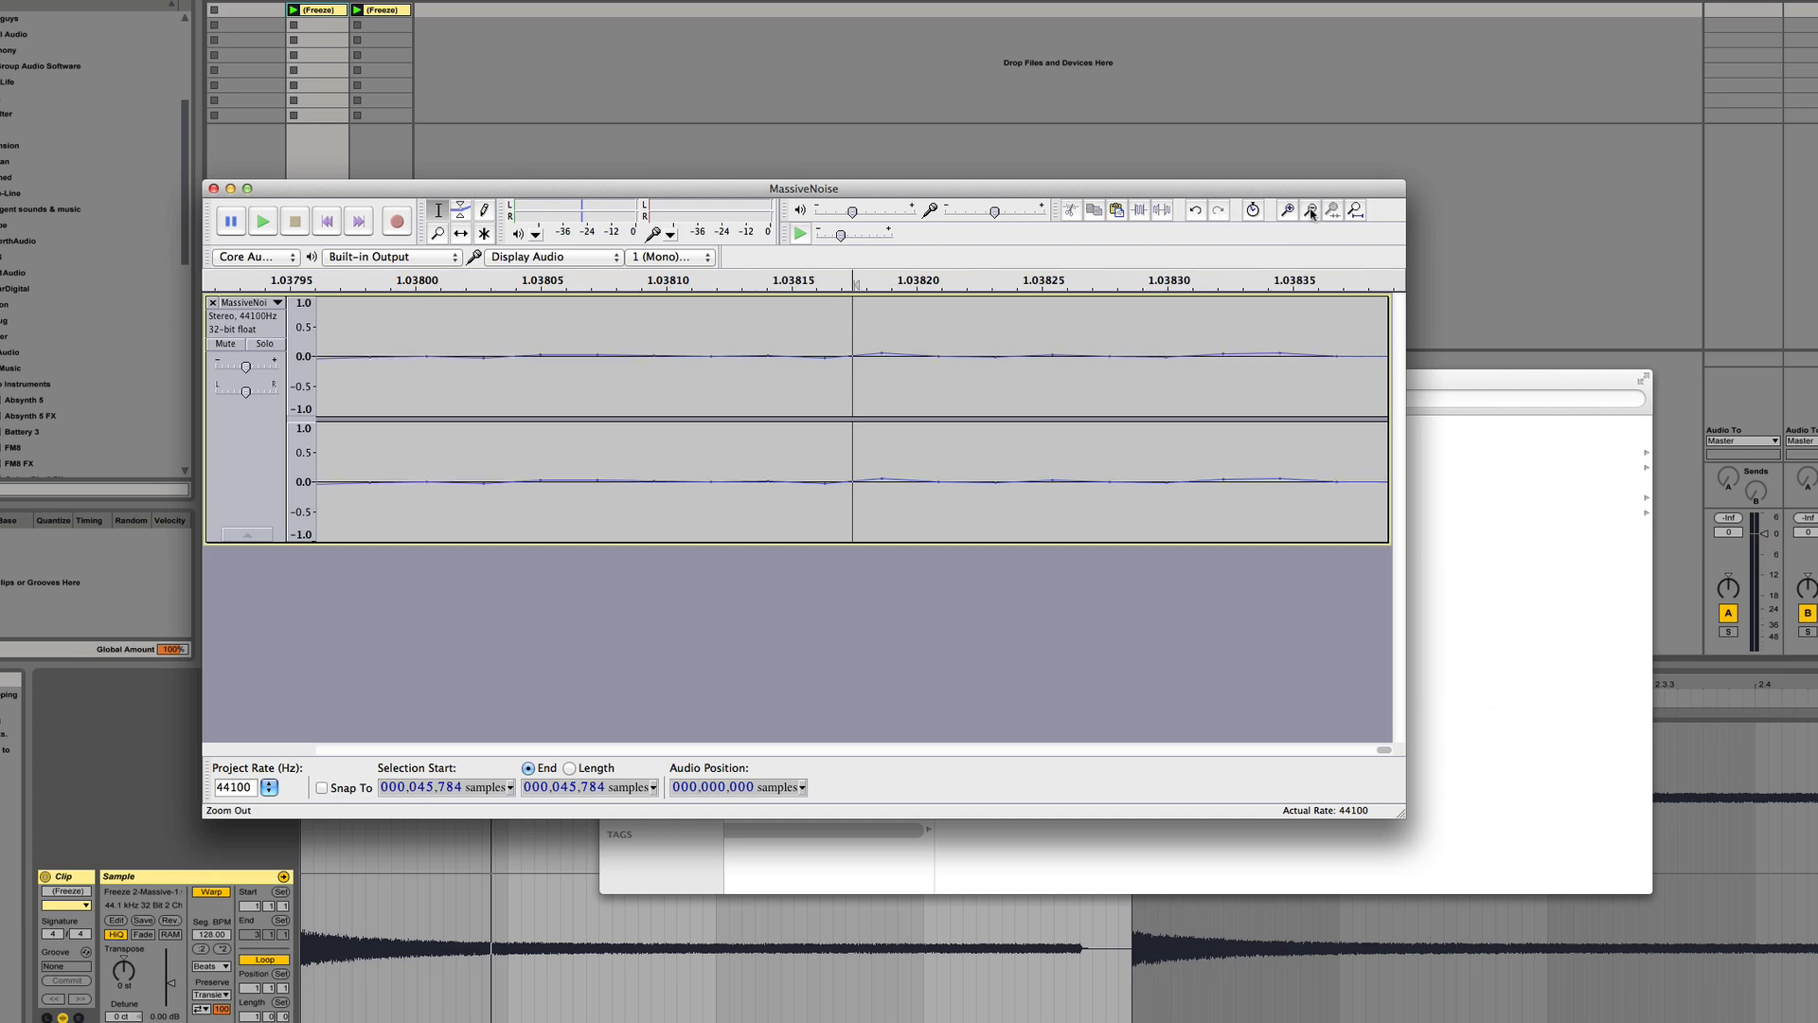
click(1311, 213)
click(1311, 212)
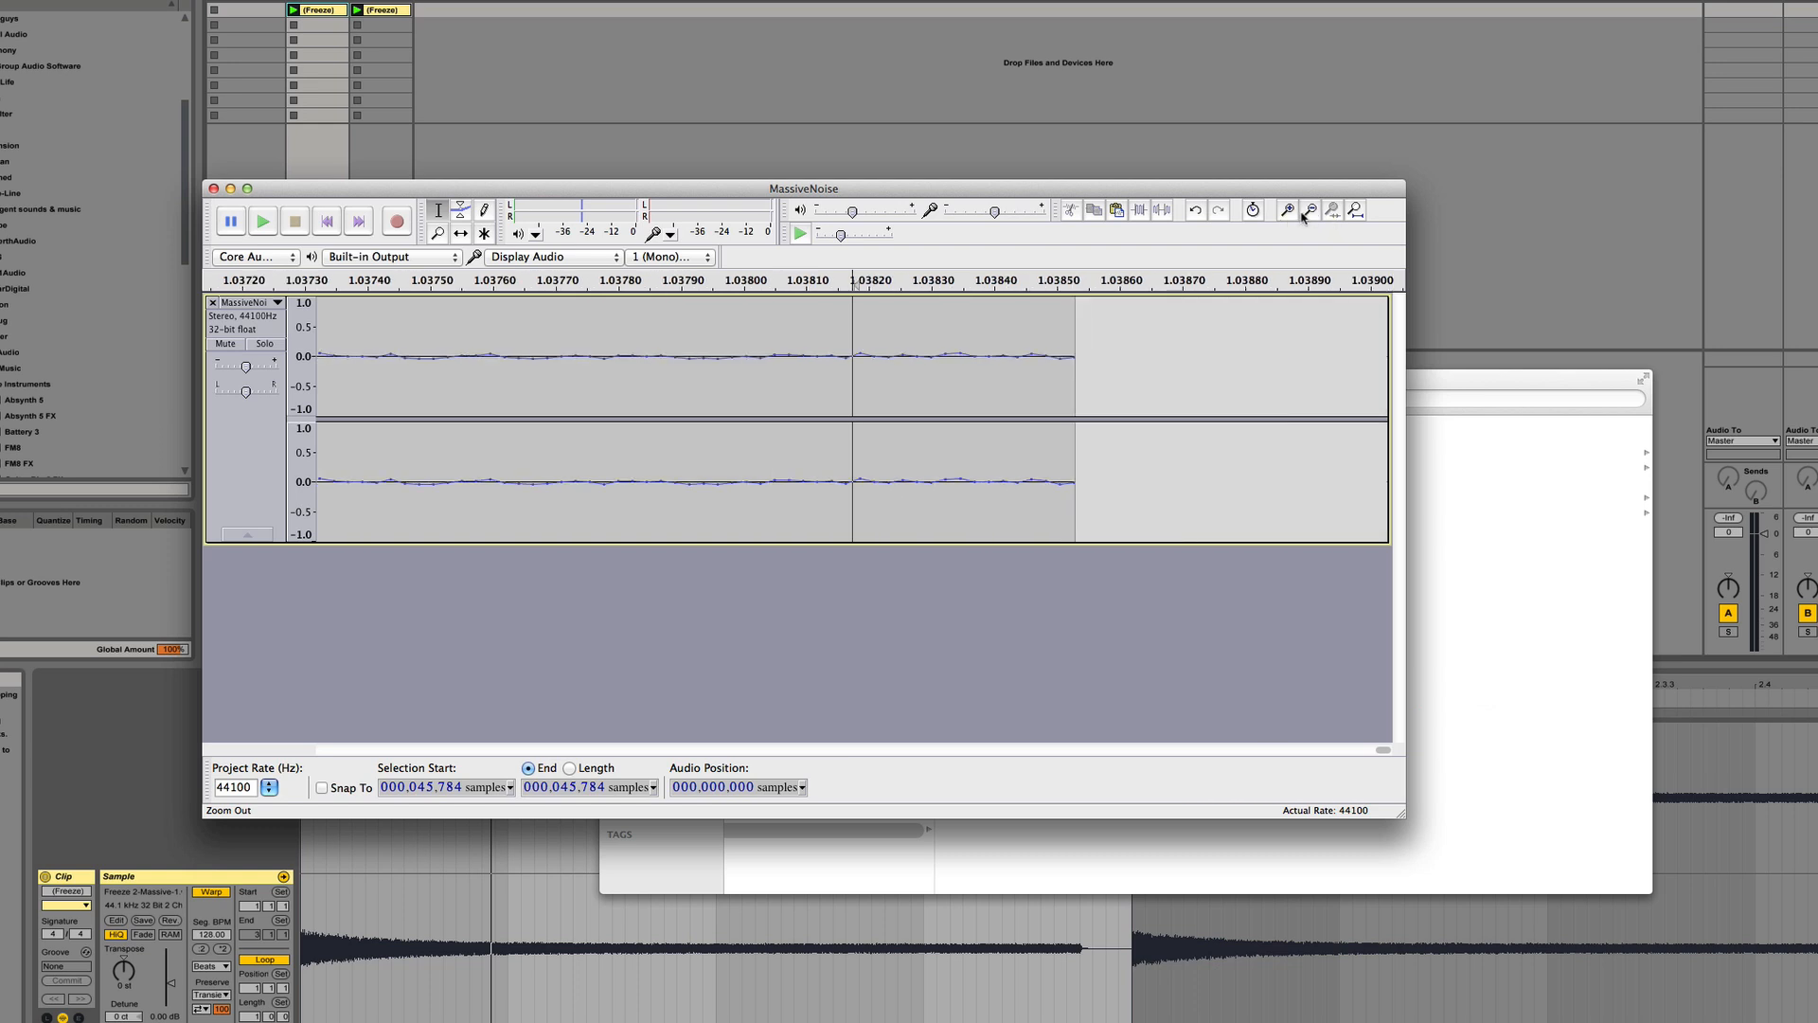
click(1291, 211)
click(1291, 211)
click(1290, 211)
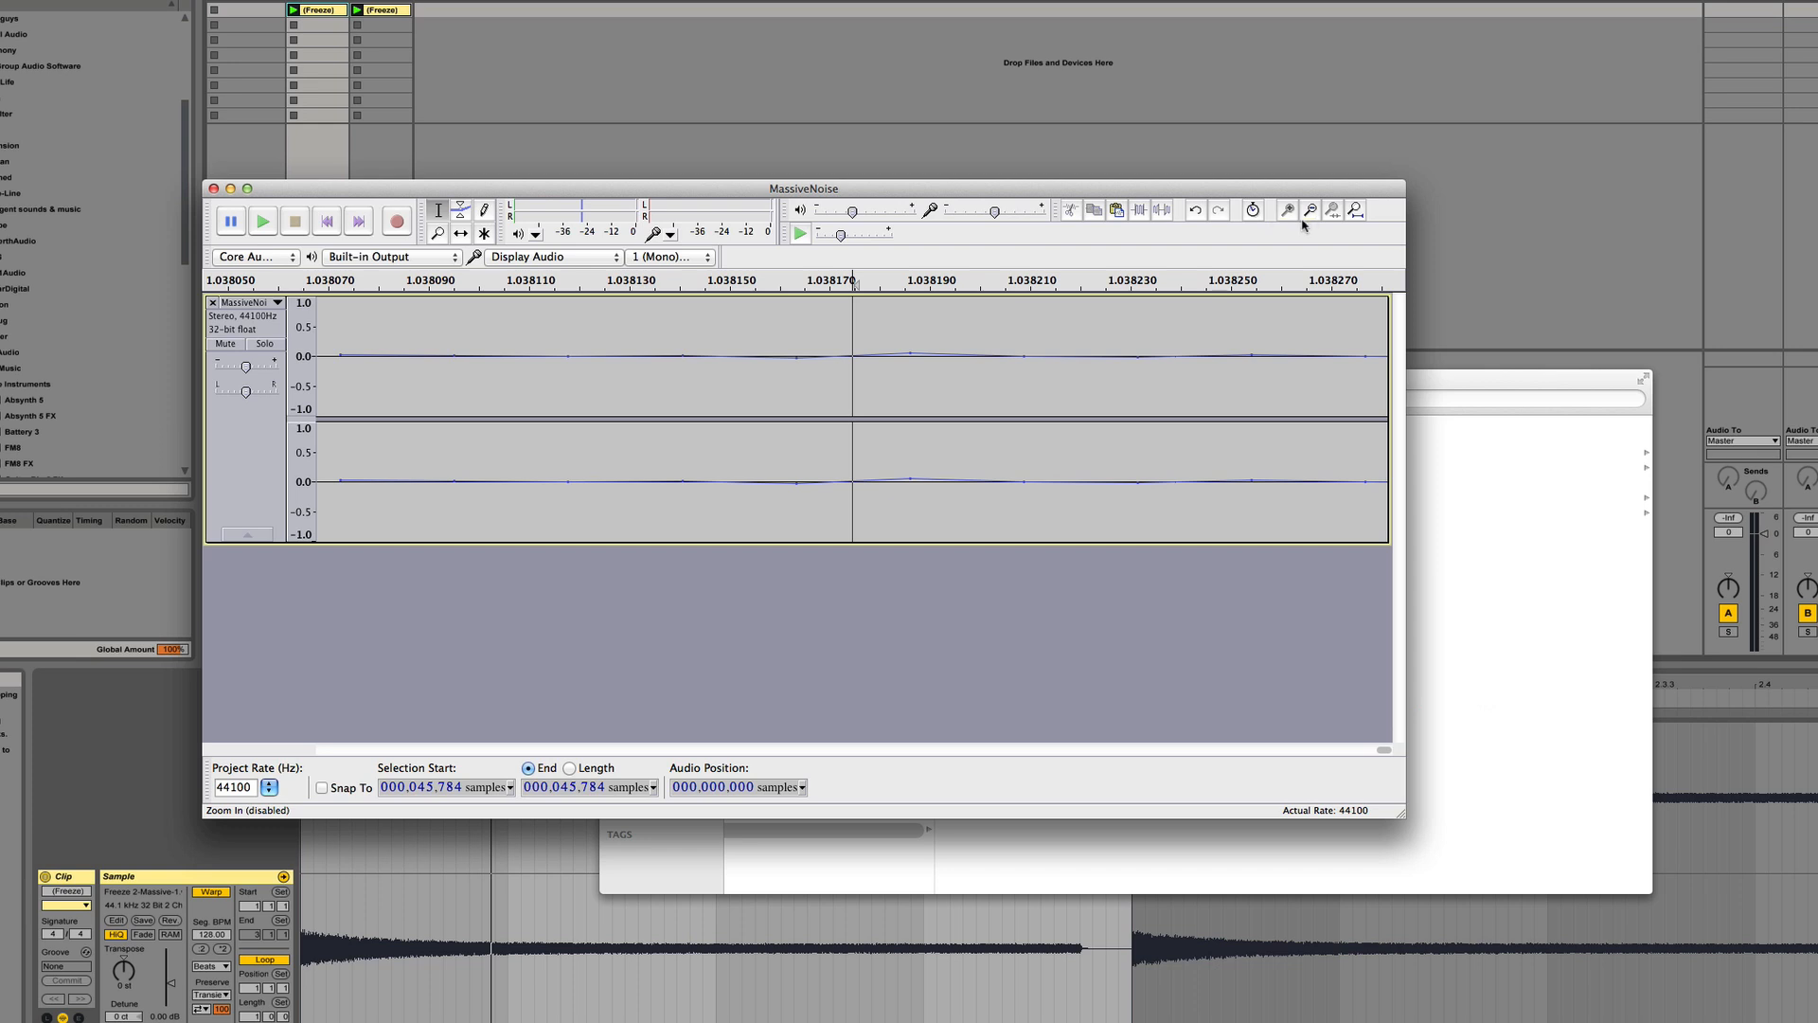
click(1309, 211)
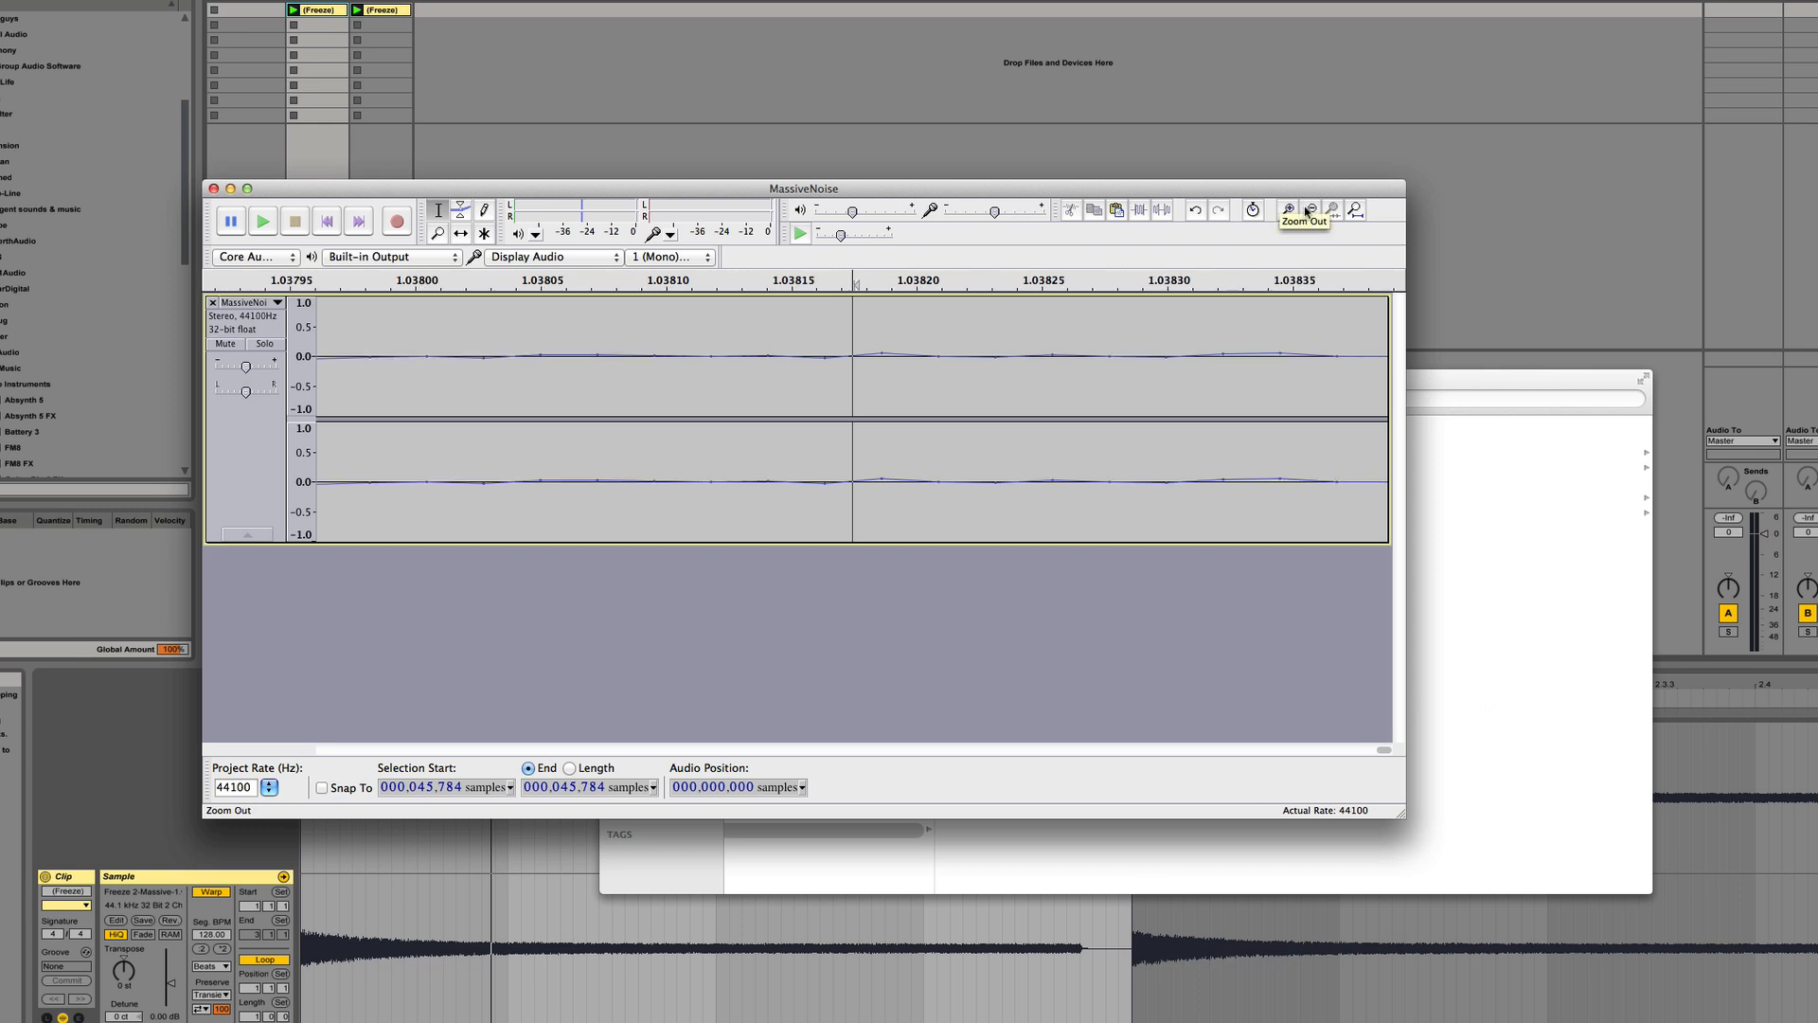
click(1308, 212)
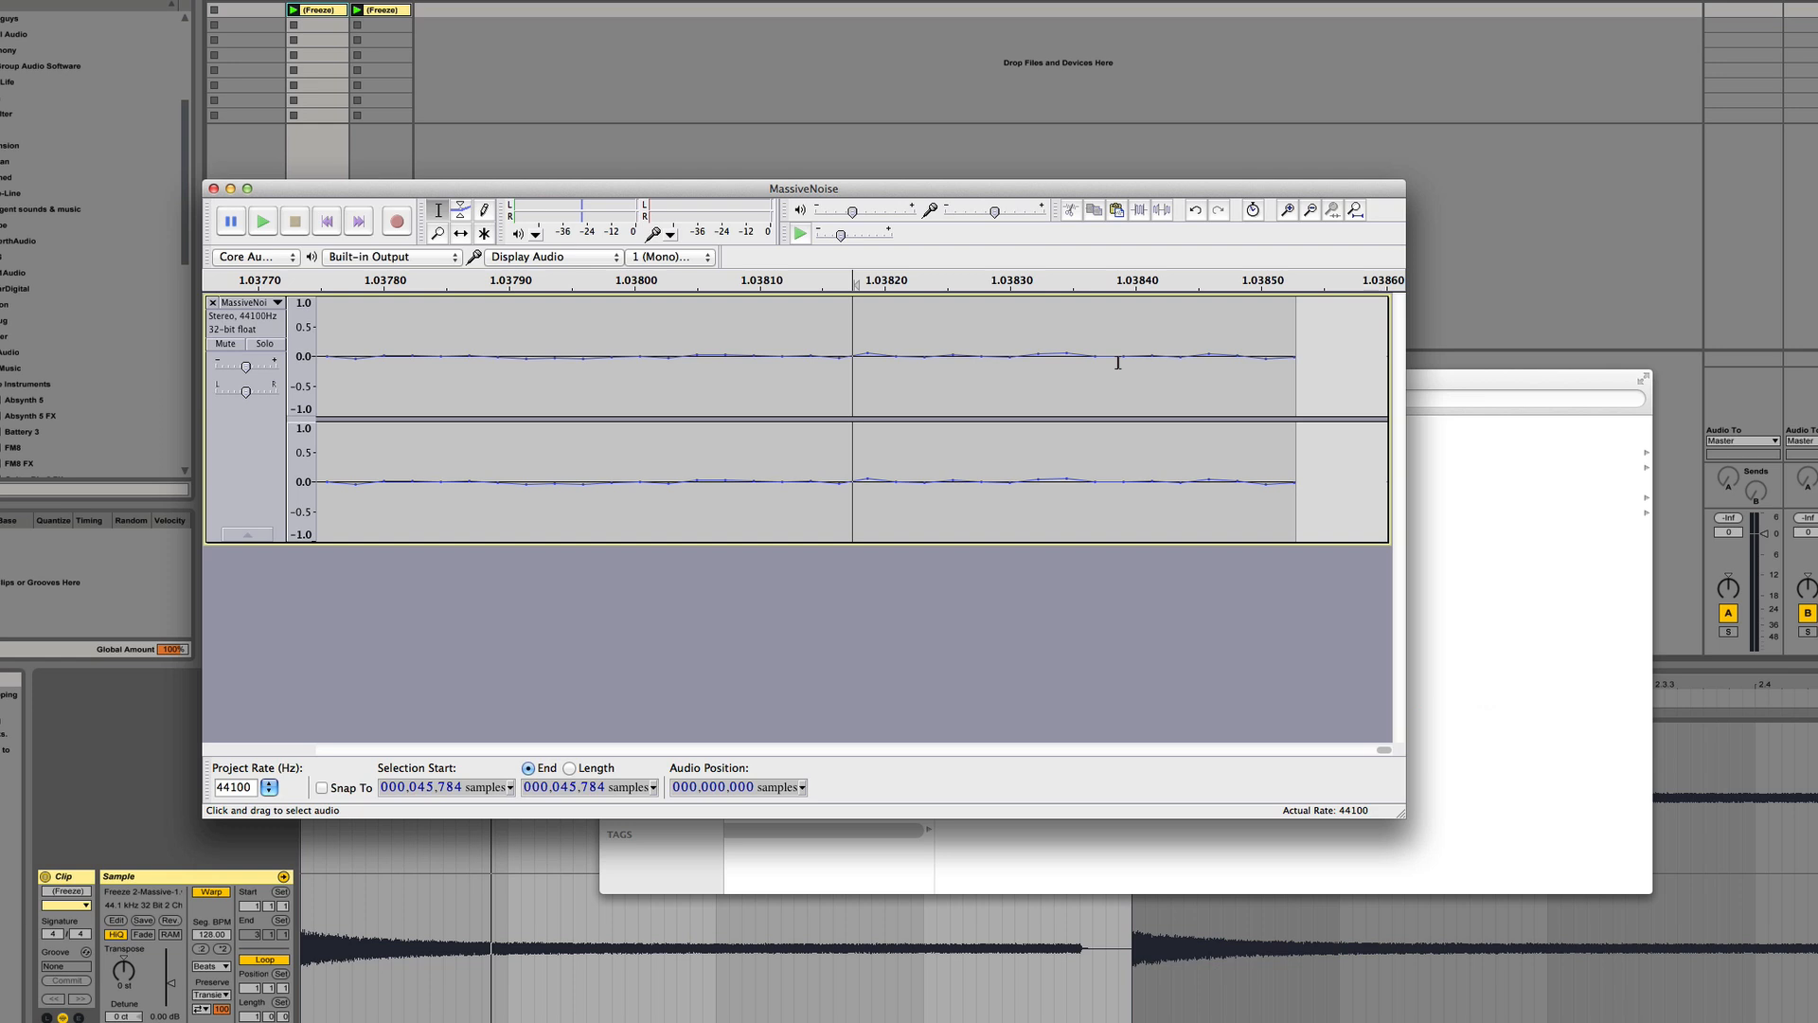
click(1289, 210)
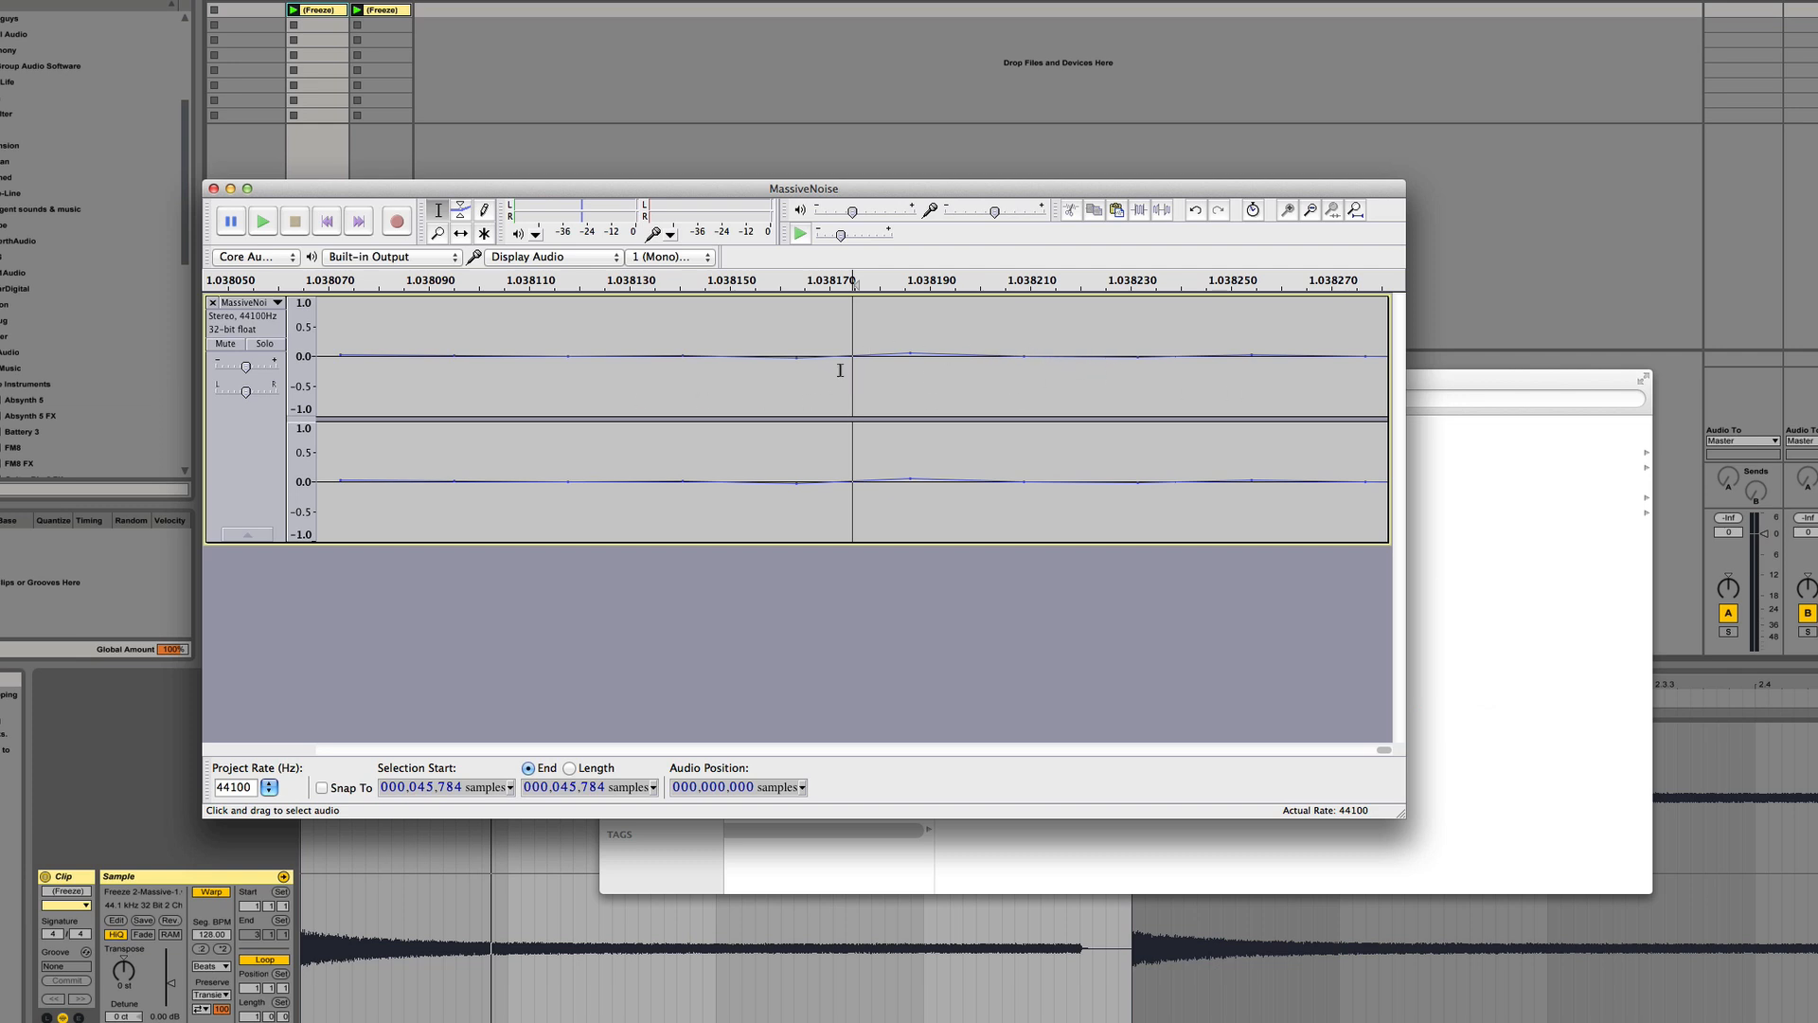
Delete the audio from sample 45,784 to the end of the track and inspect the new endpoint up close
click(1310, 211)
click(1310, 211)
click(1310, 211)
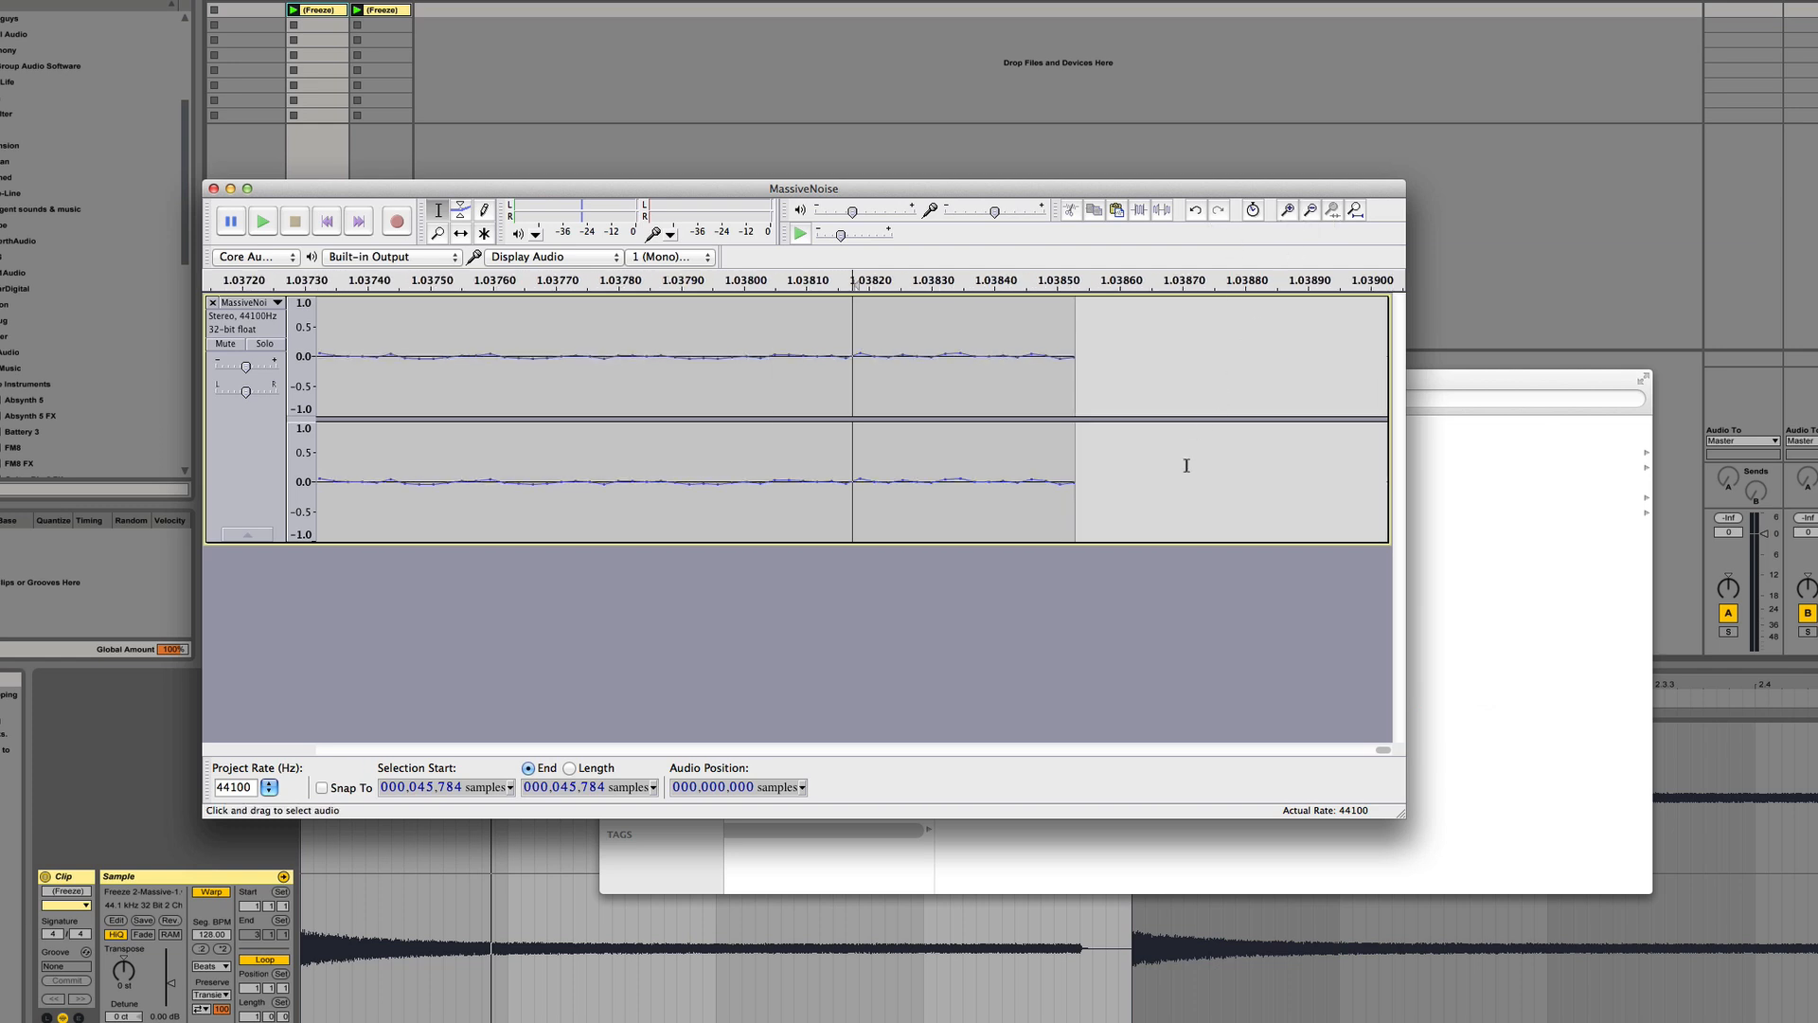
drag(855, 458, 1184, 493)
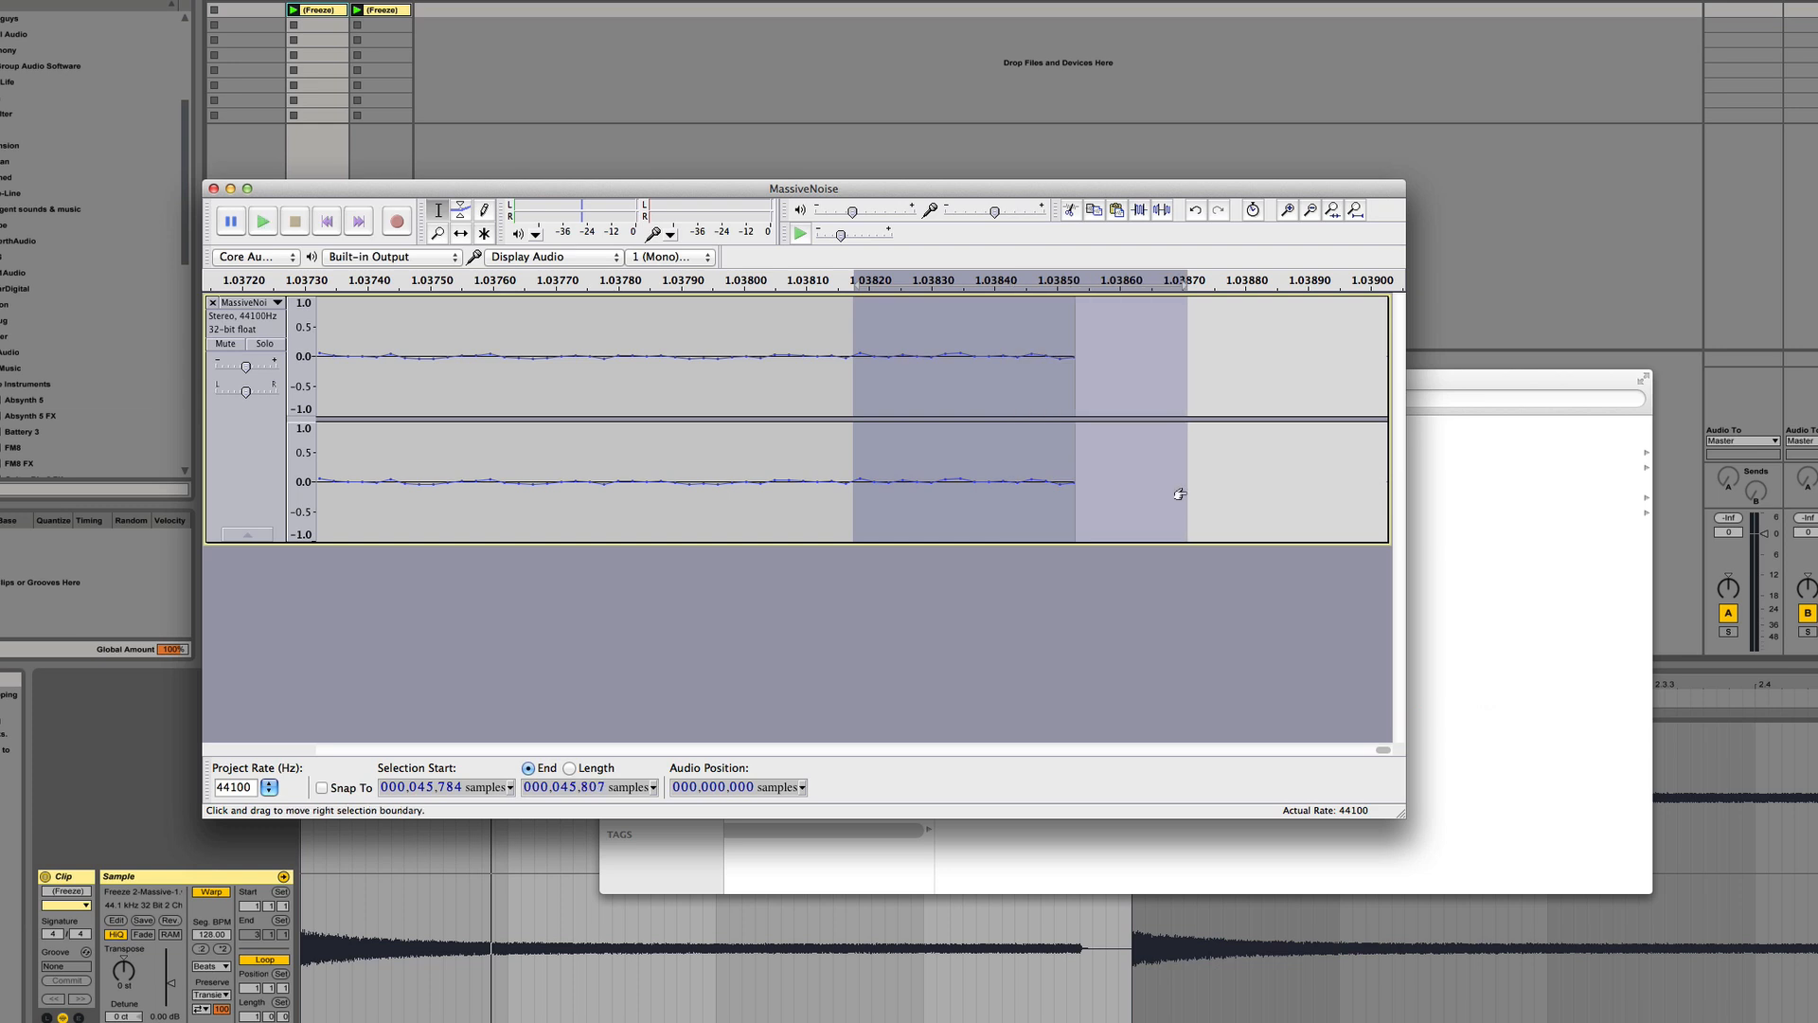
key(Delete)
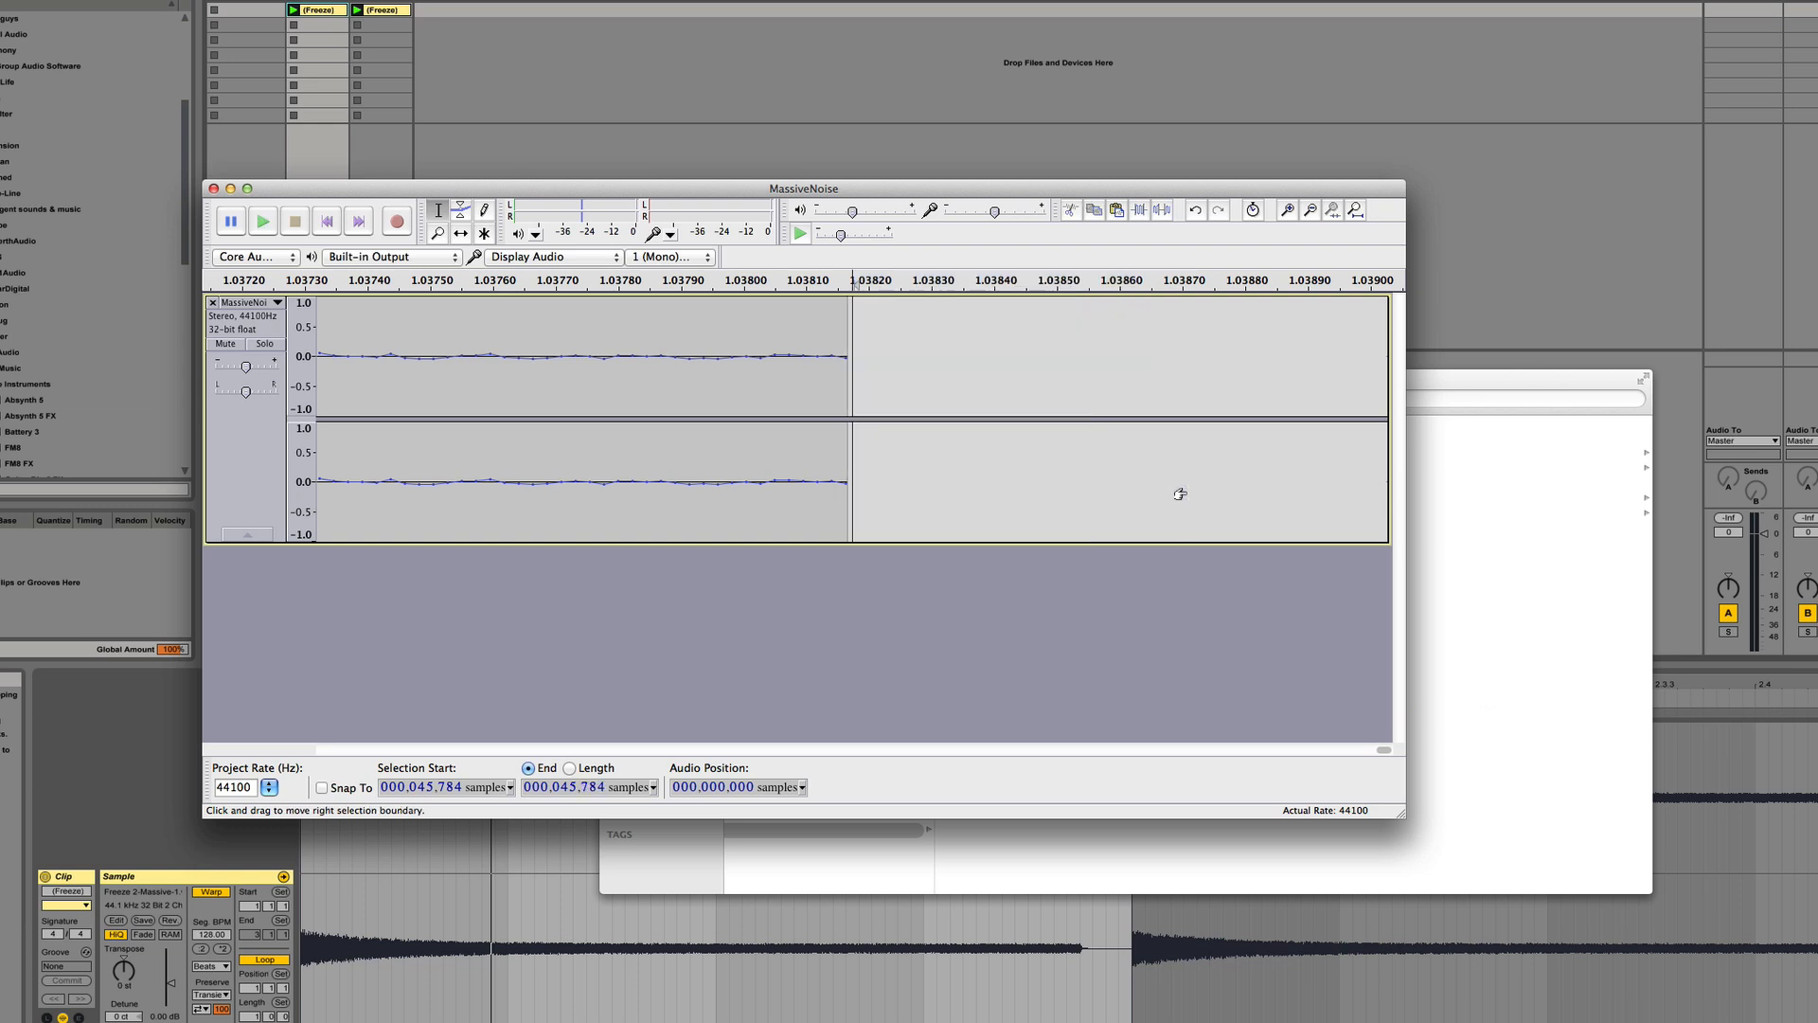
click(1288, 209)
click(1288, 209)
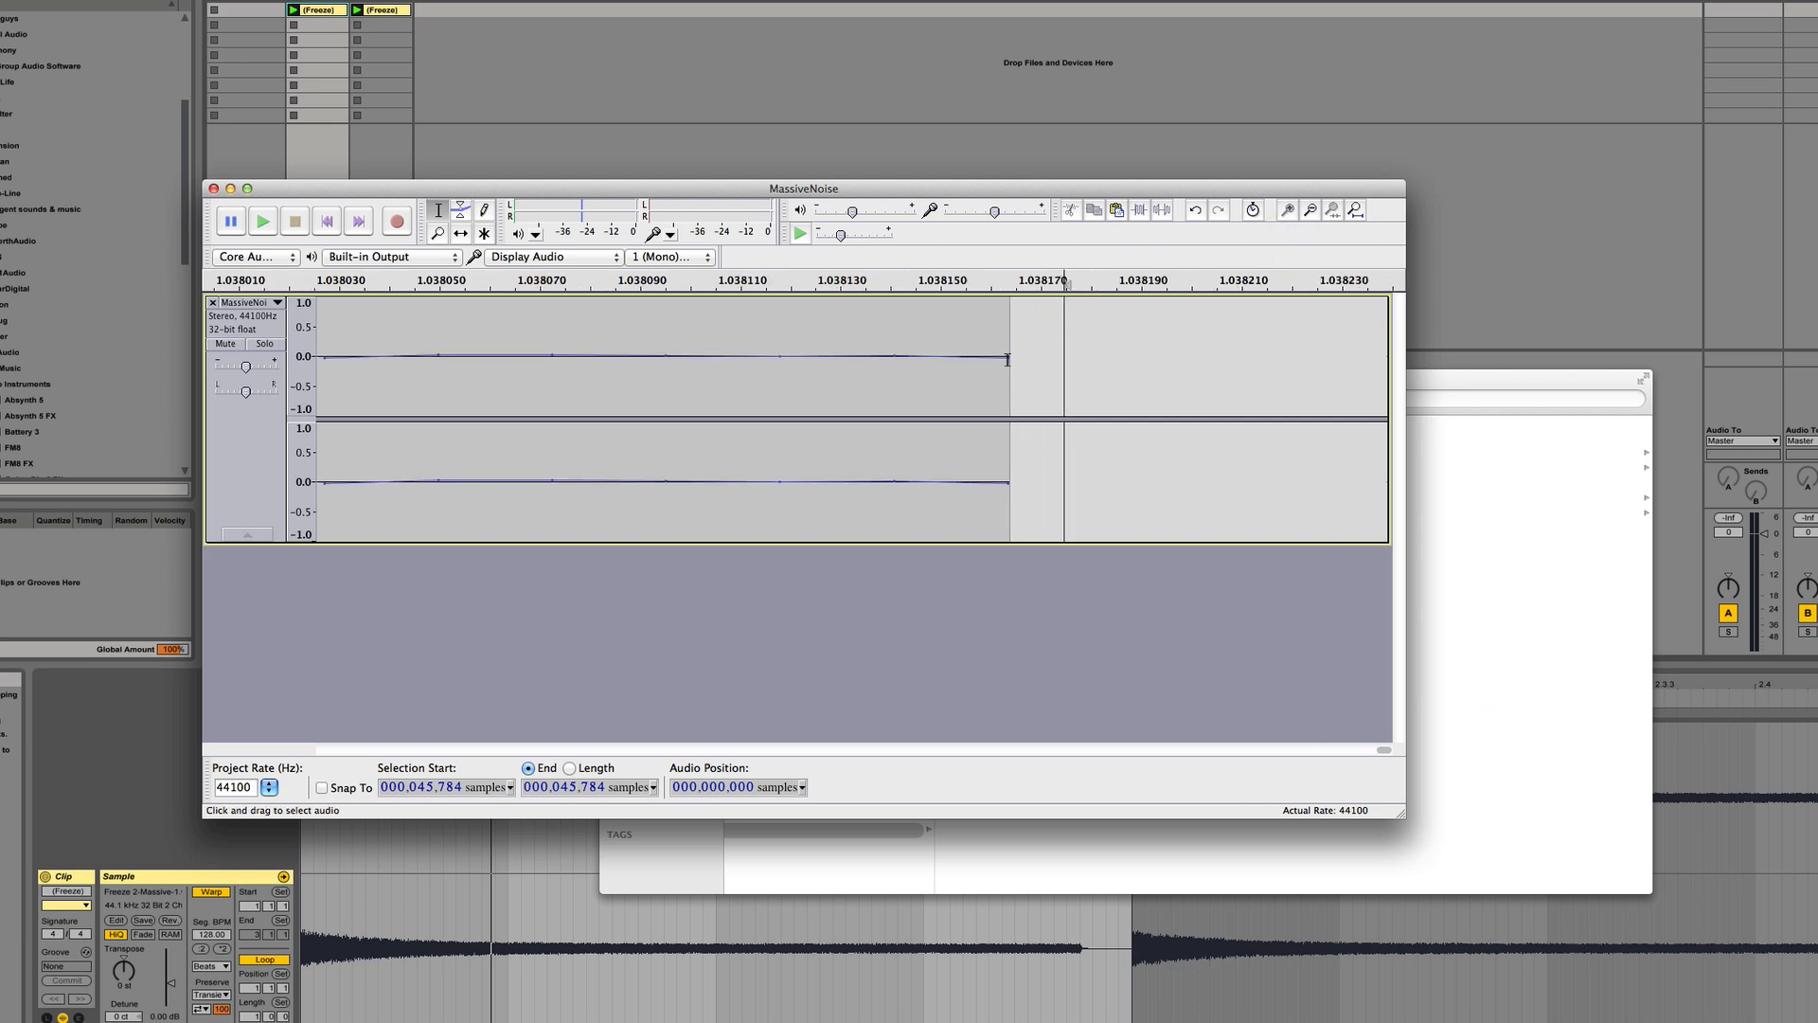
Place the cursor near the end of the waveform and snap it to the zero crossing at sample 45,763
click(761, 378)
click(782, 376)
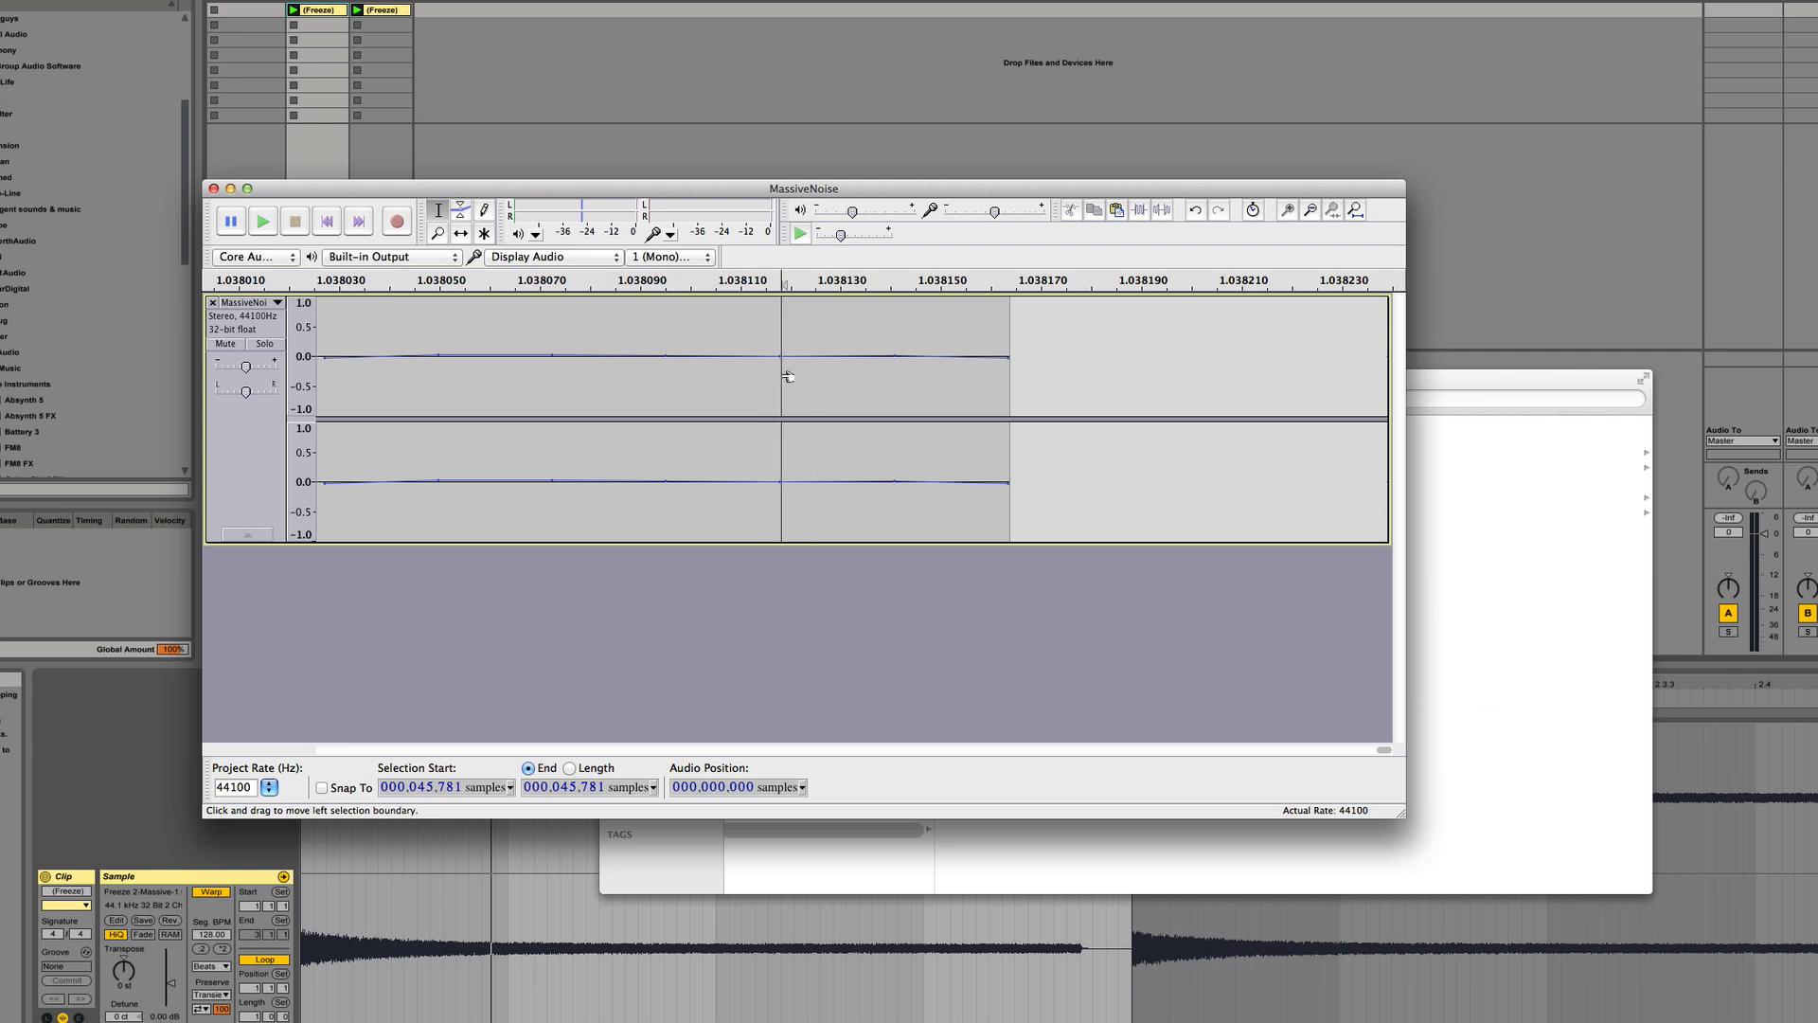
key(z)
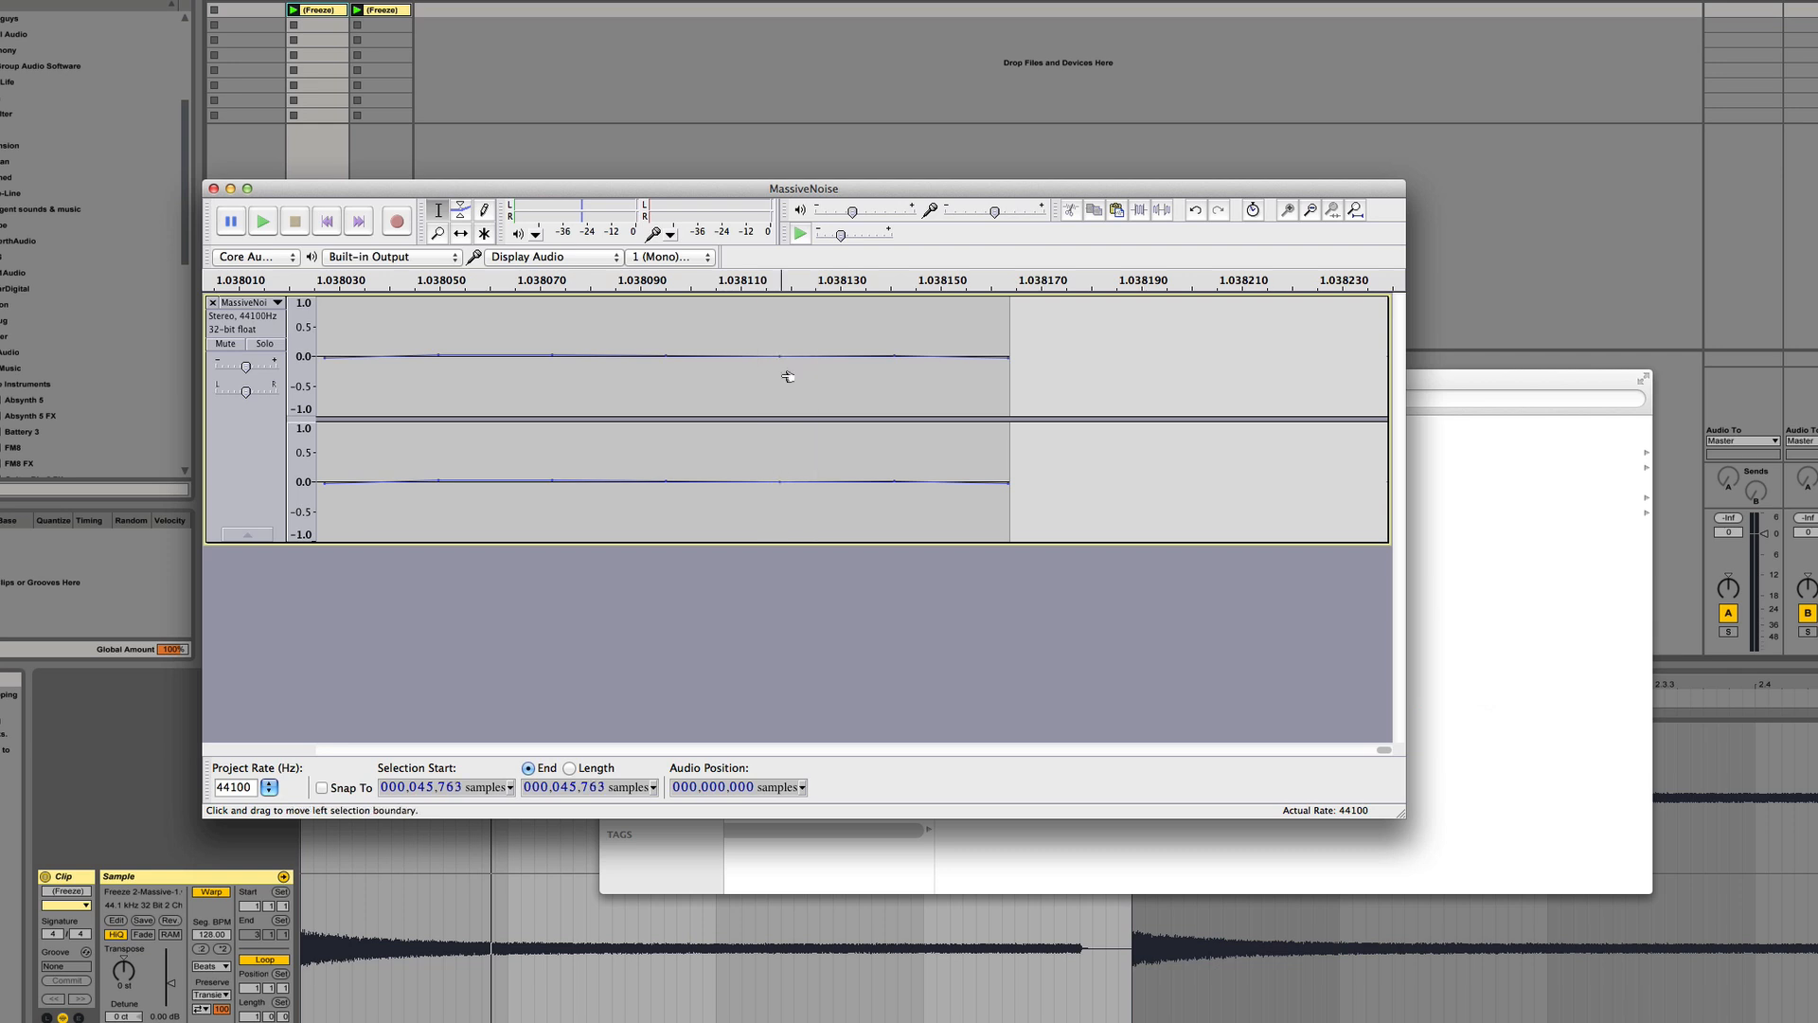
Delete the audio from sample 45,763 to the end of the track and inspect the new endpoint up close
click(1310, 210)
click(1310, 210)
click(1310, 210)
click(1309, 211)
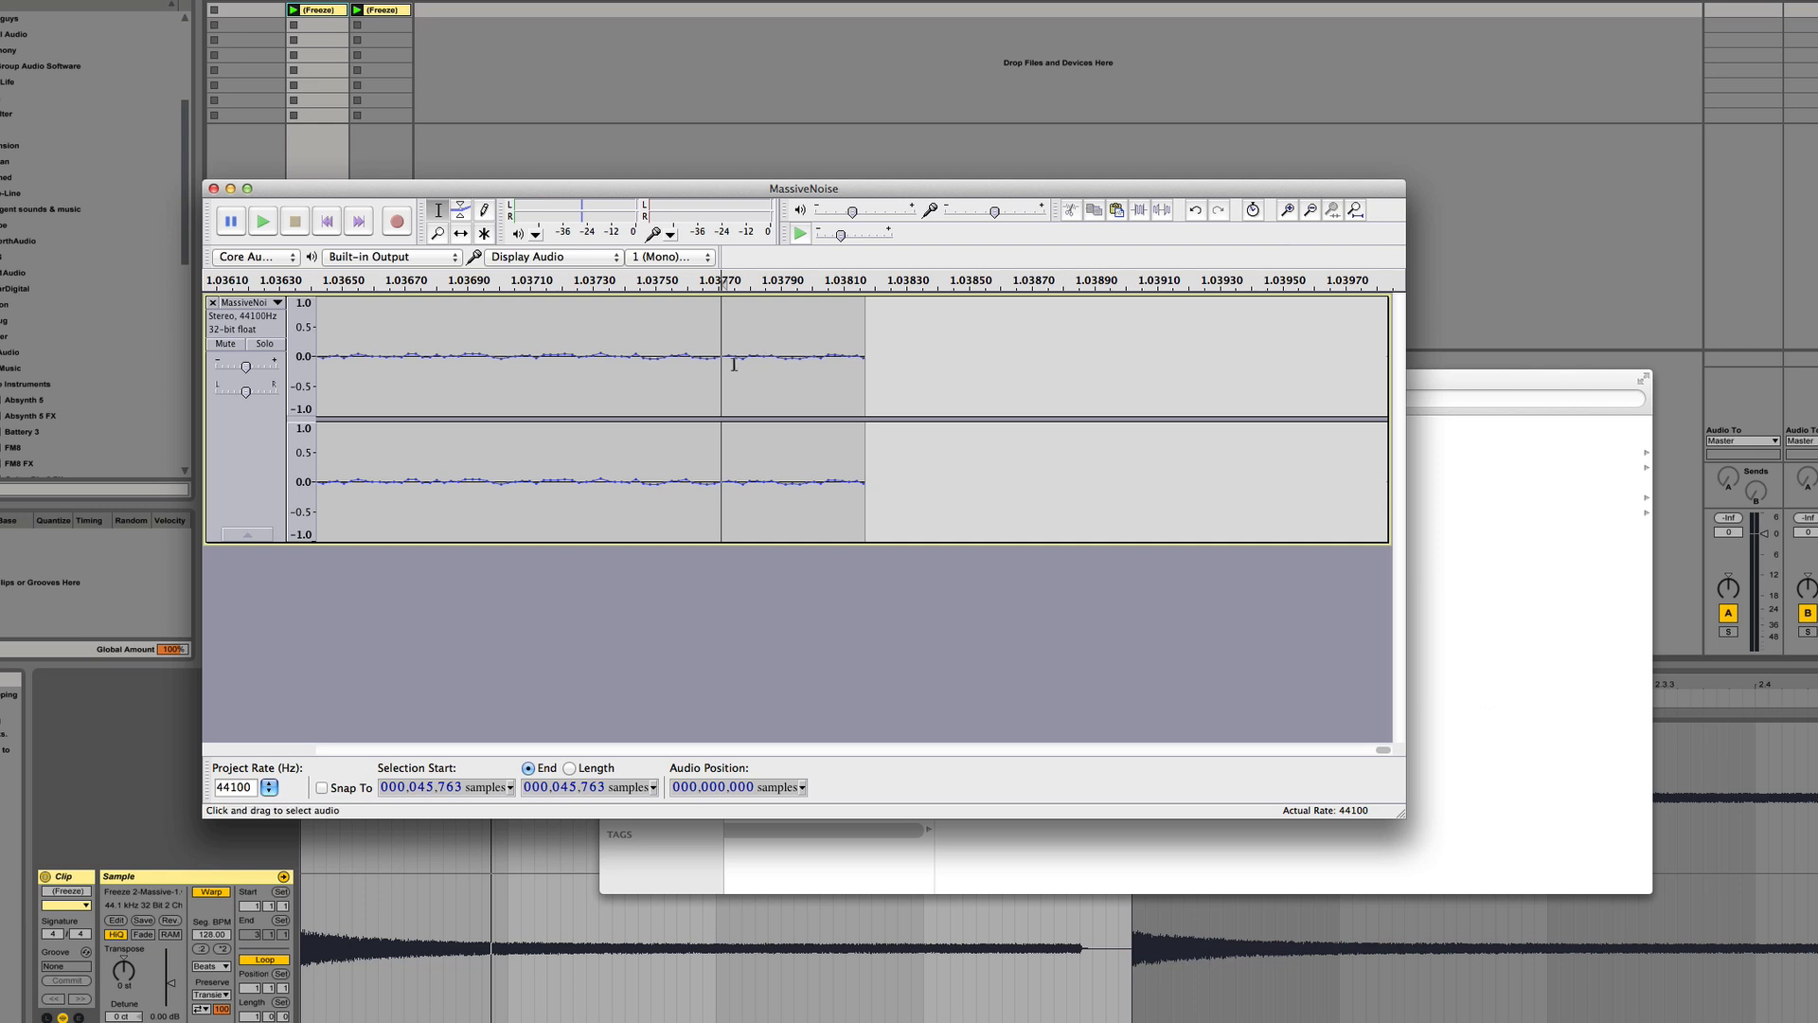
key(shift)
drag(722, 372, 1026, 427)
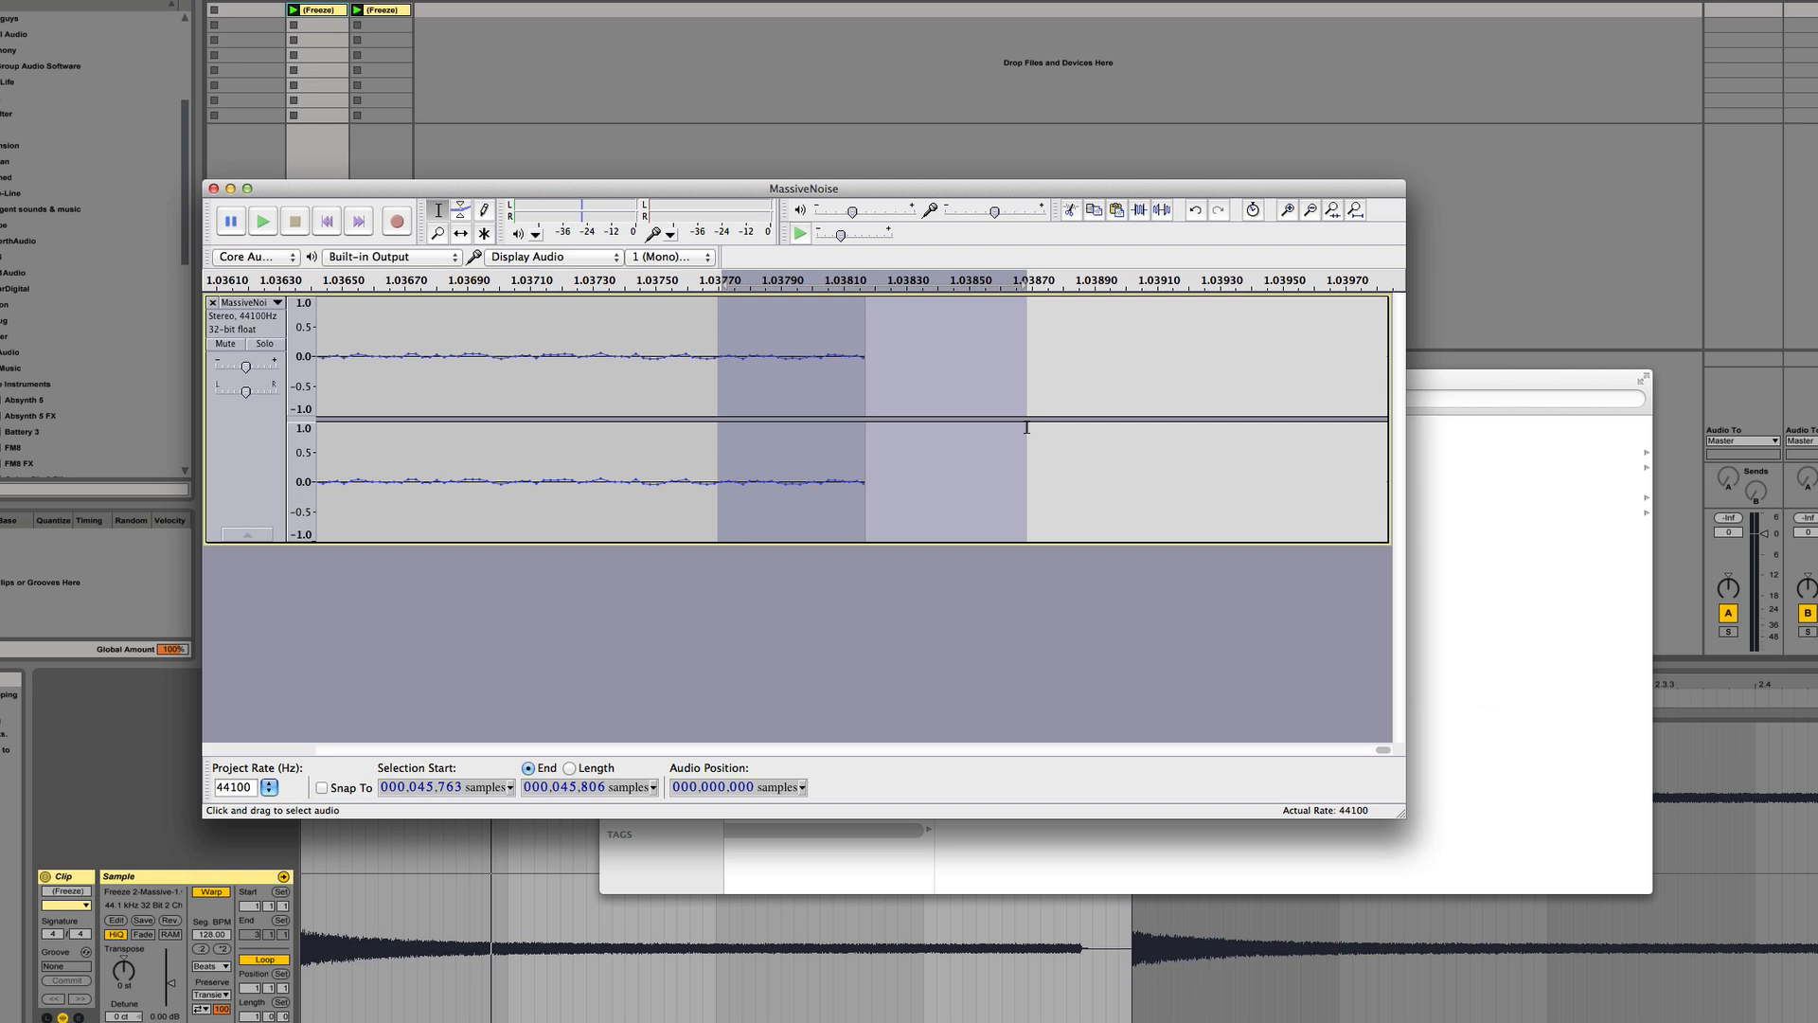
key(Delete)
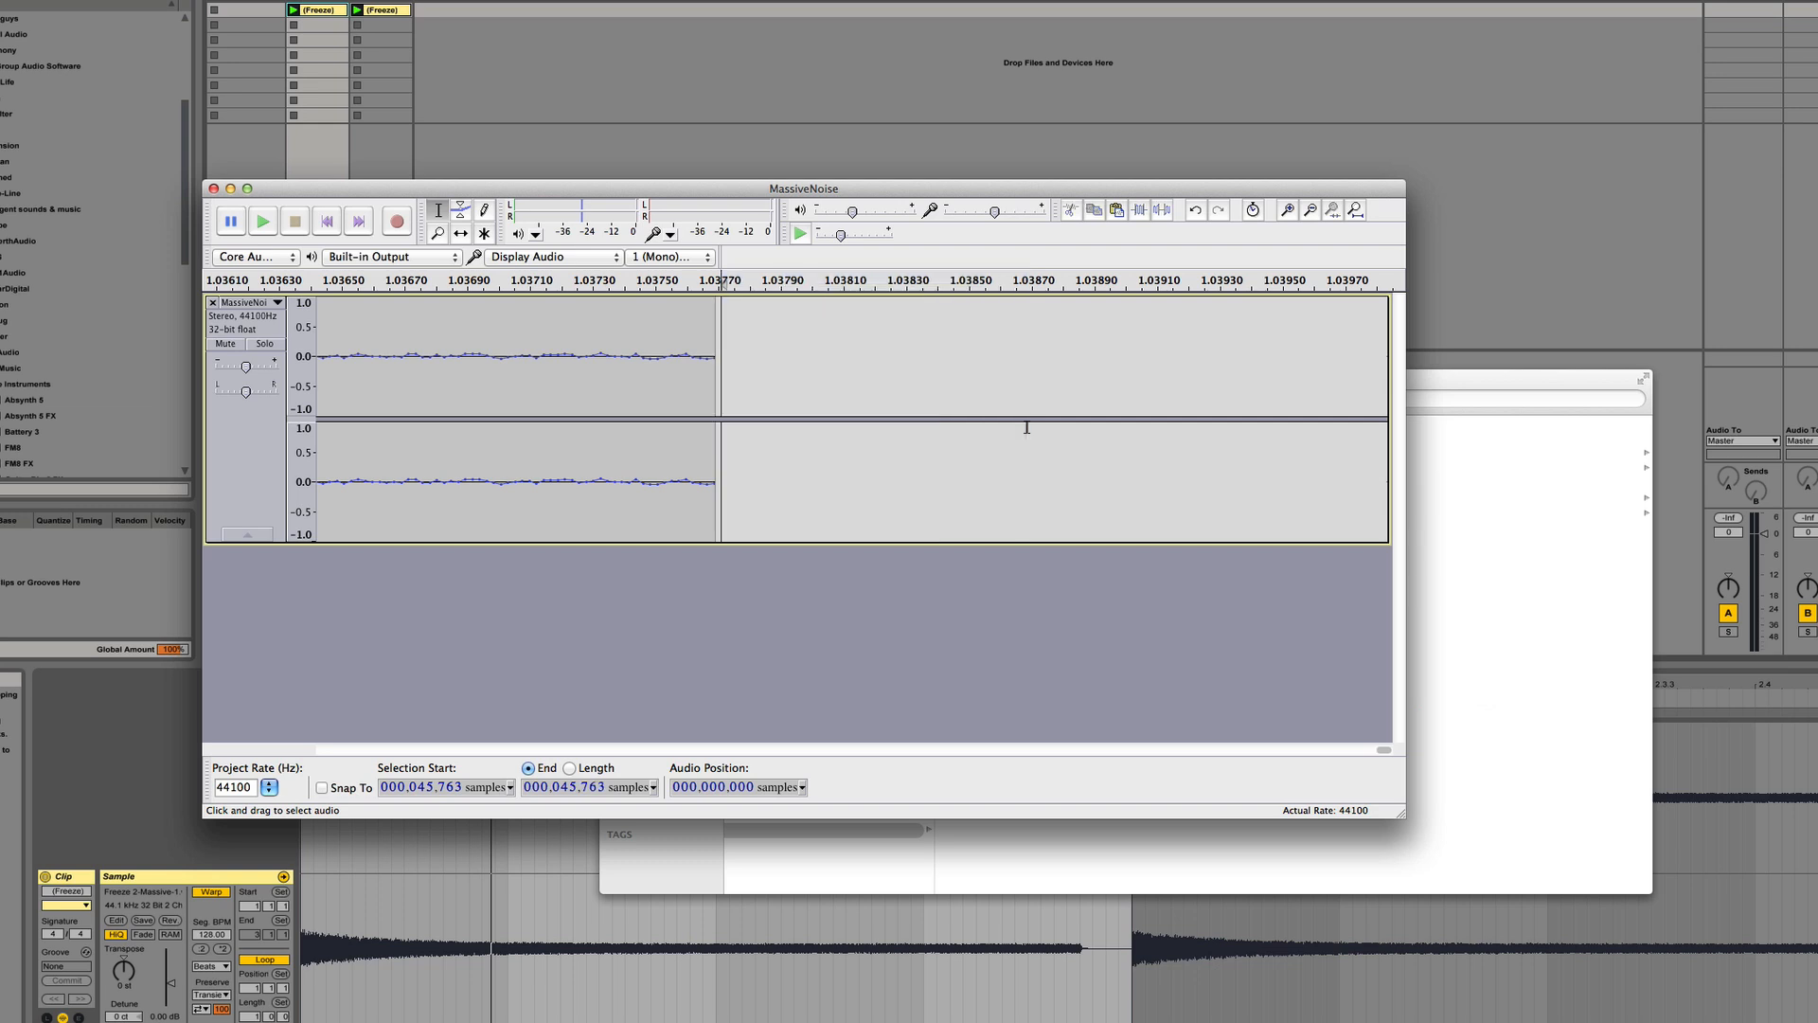
click(1288, 210)
double_click(1288, 210)
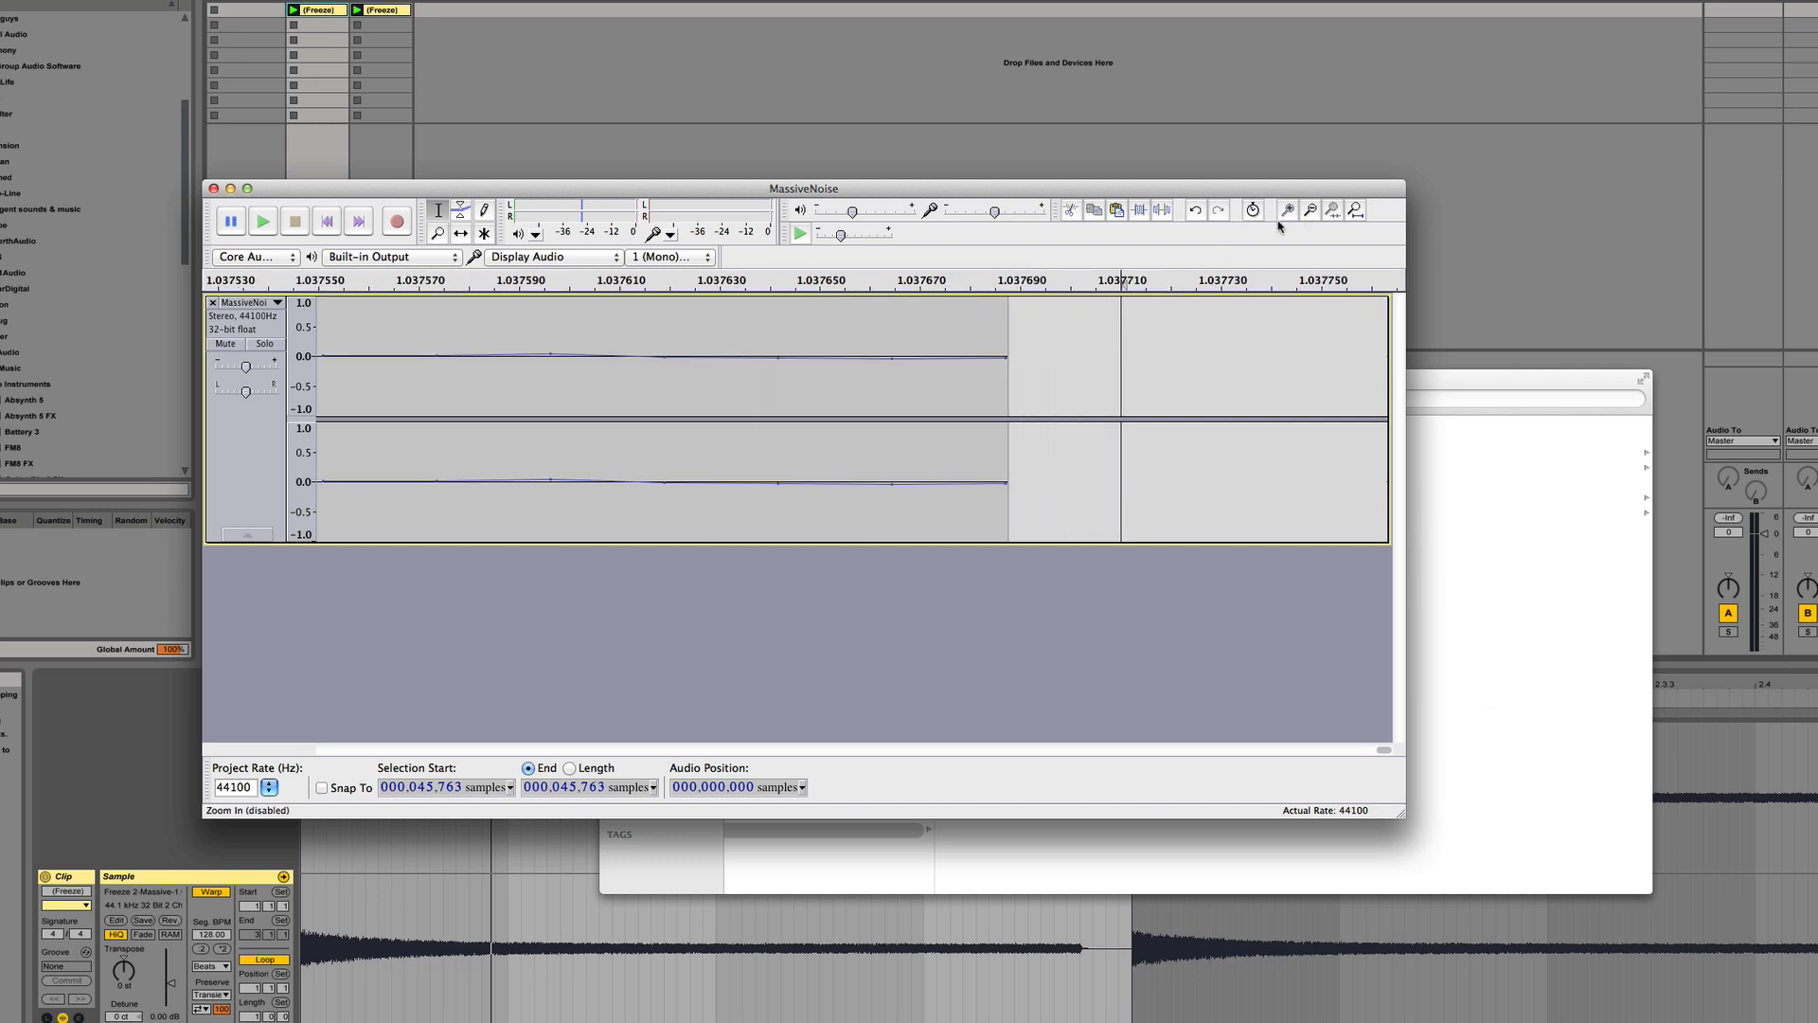
Go to the start of the track and try zero-crossing cursor positions around samples 32 and 24
click(1310, 209)
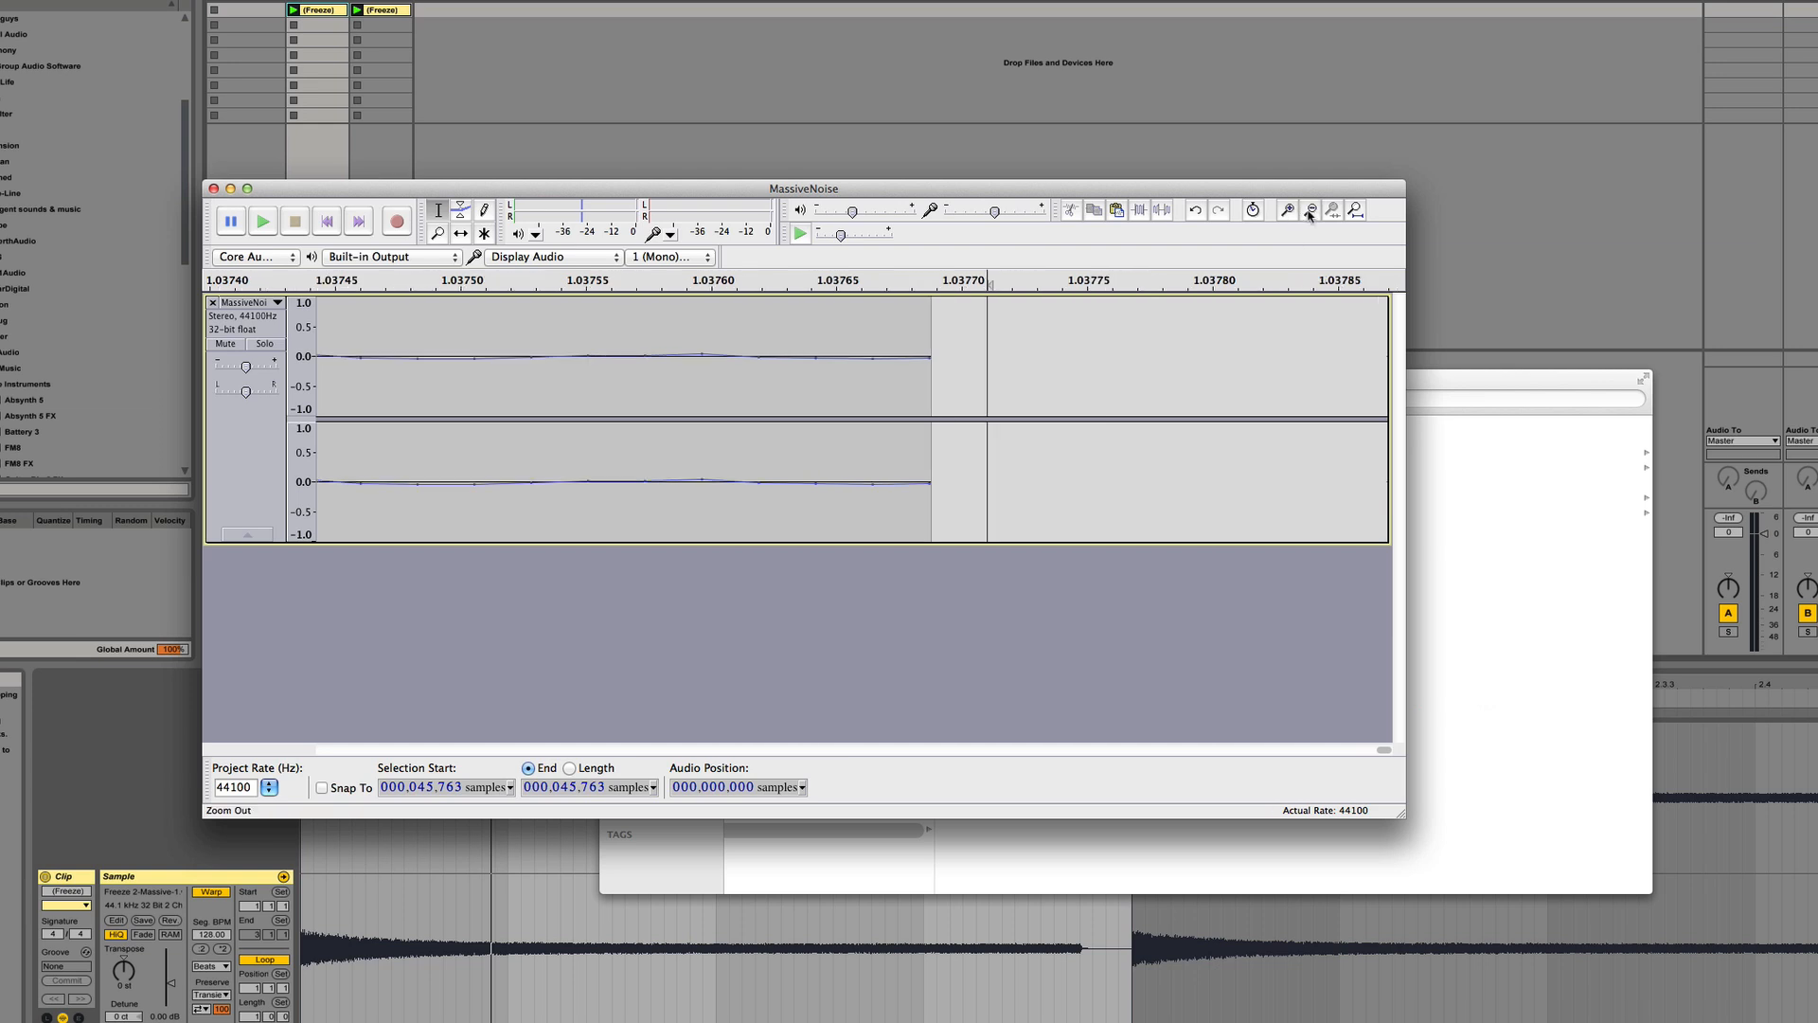
double_click(1310, 209)
drag(1383, 749, 255, 743)
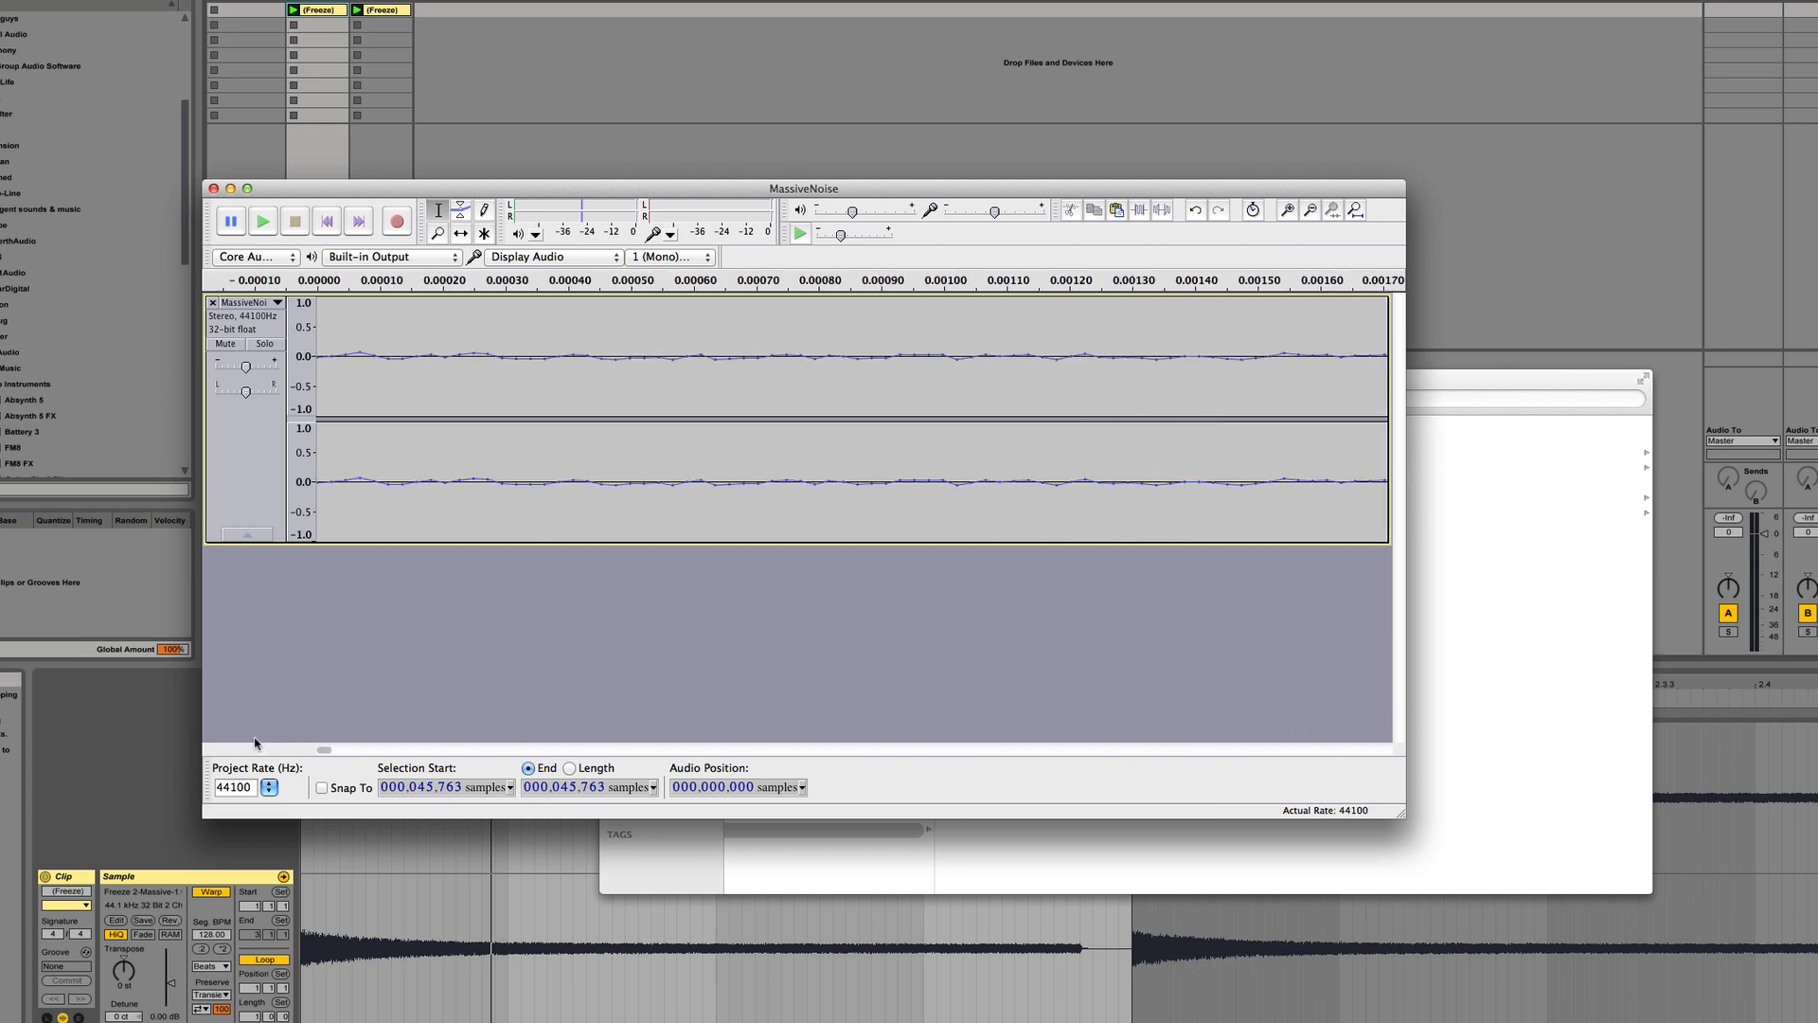
double_click(1289, 210)
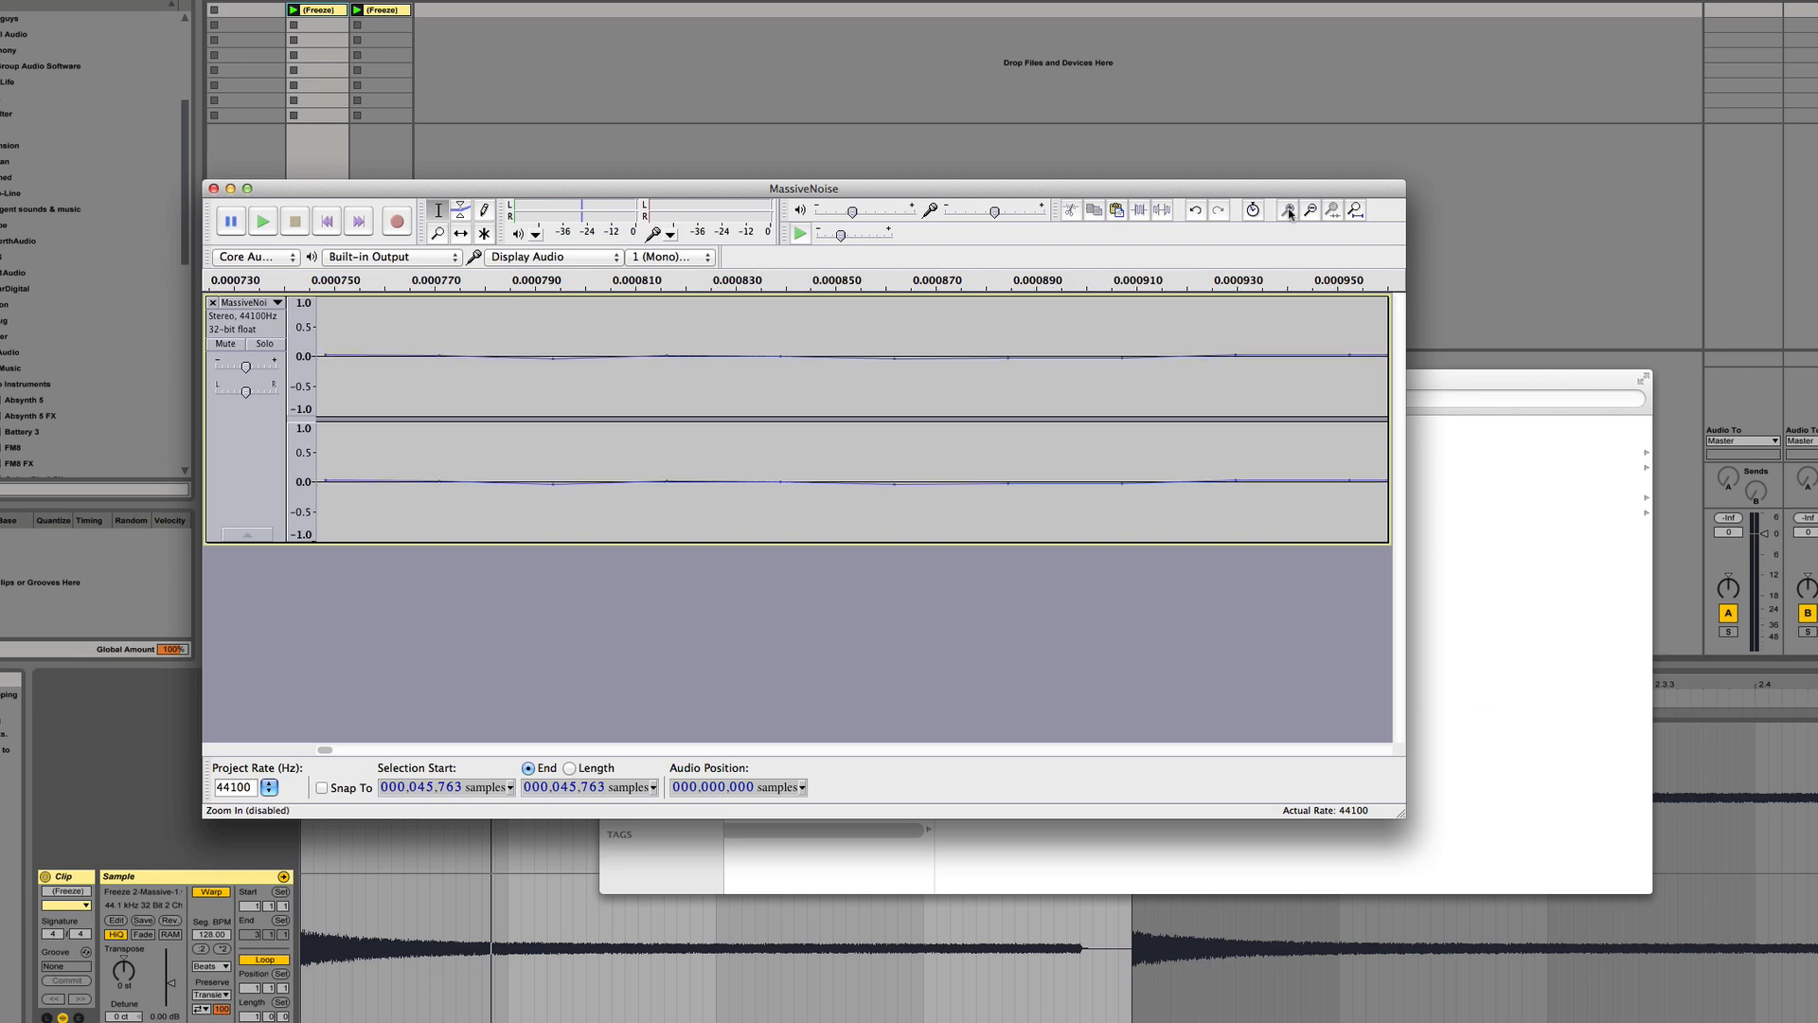
click(1012, 343)
key(z)
click(1312, 211)
click(1313, 212)
click(1312, 211)
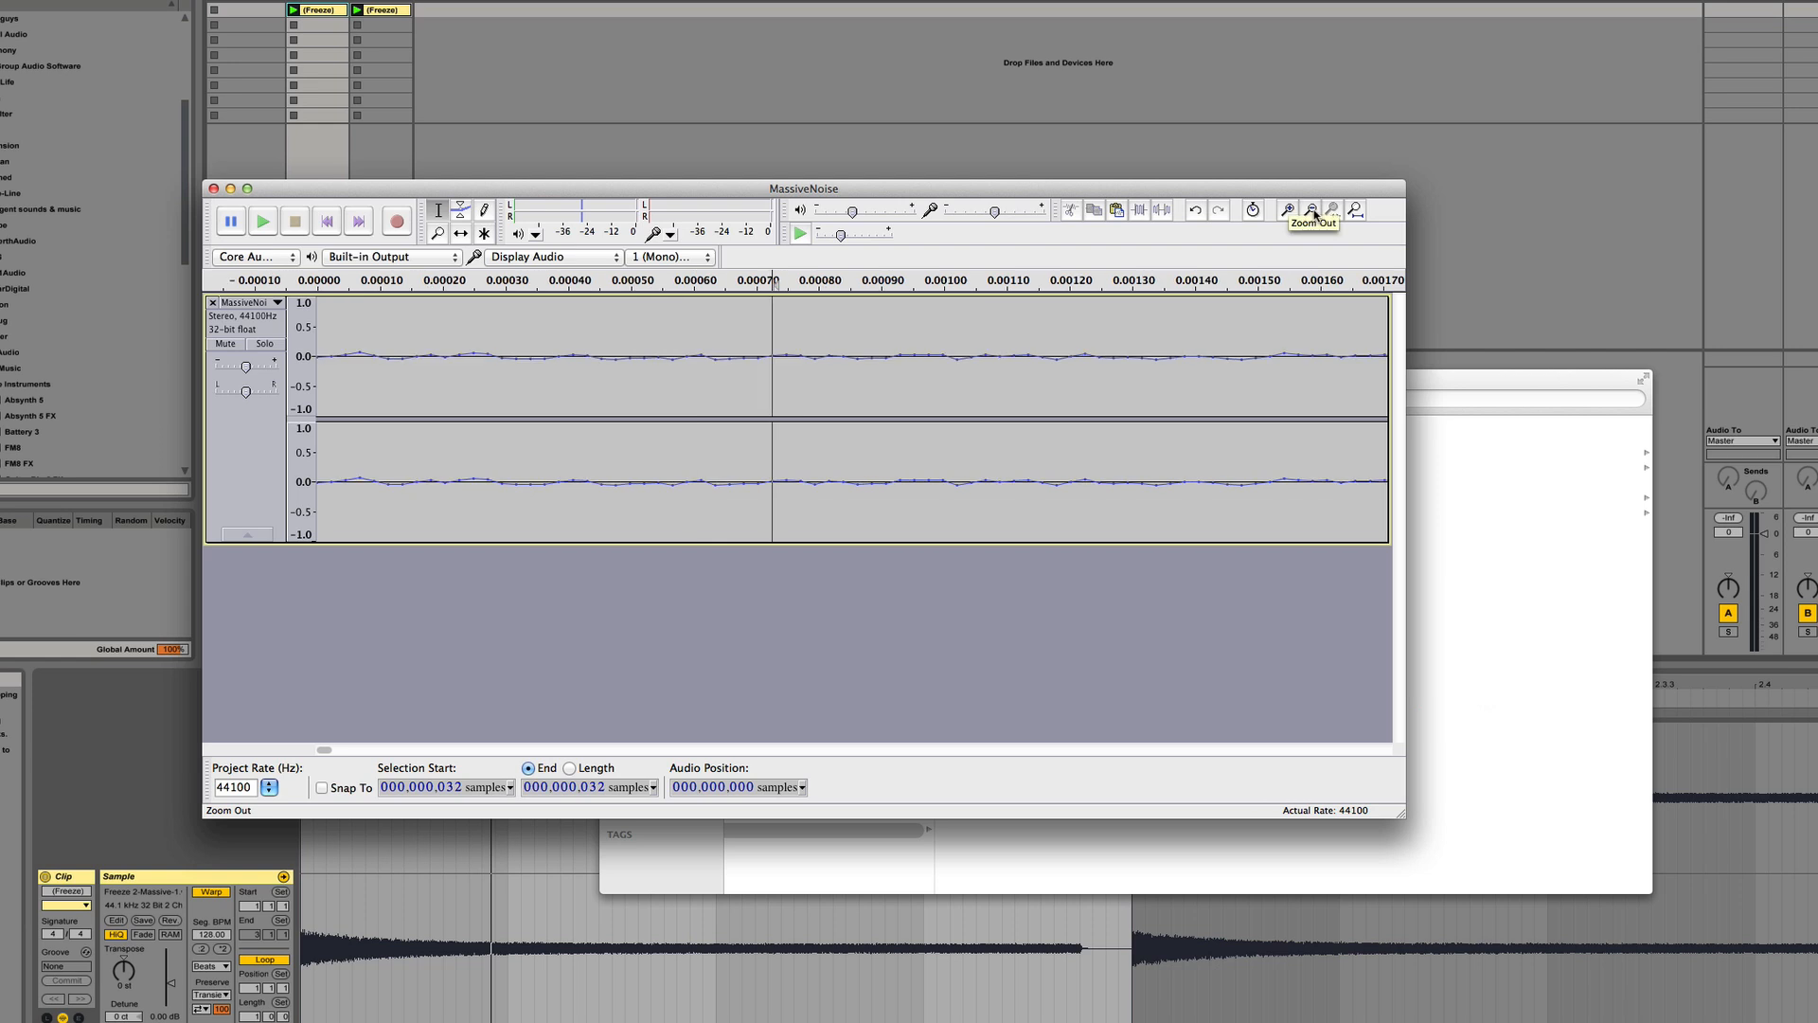
click(661, 365)
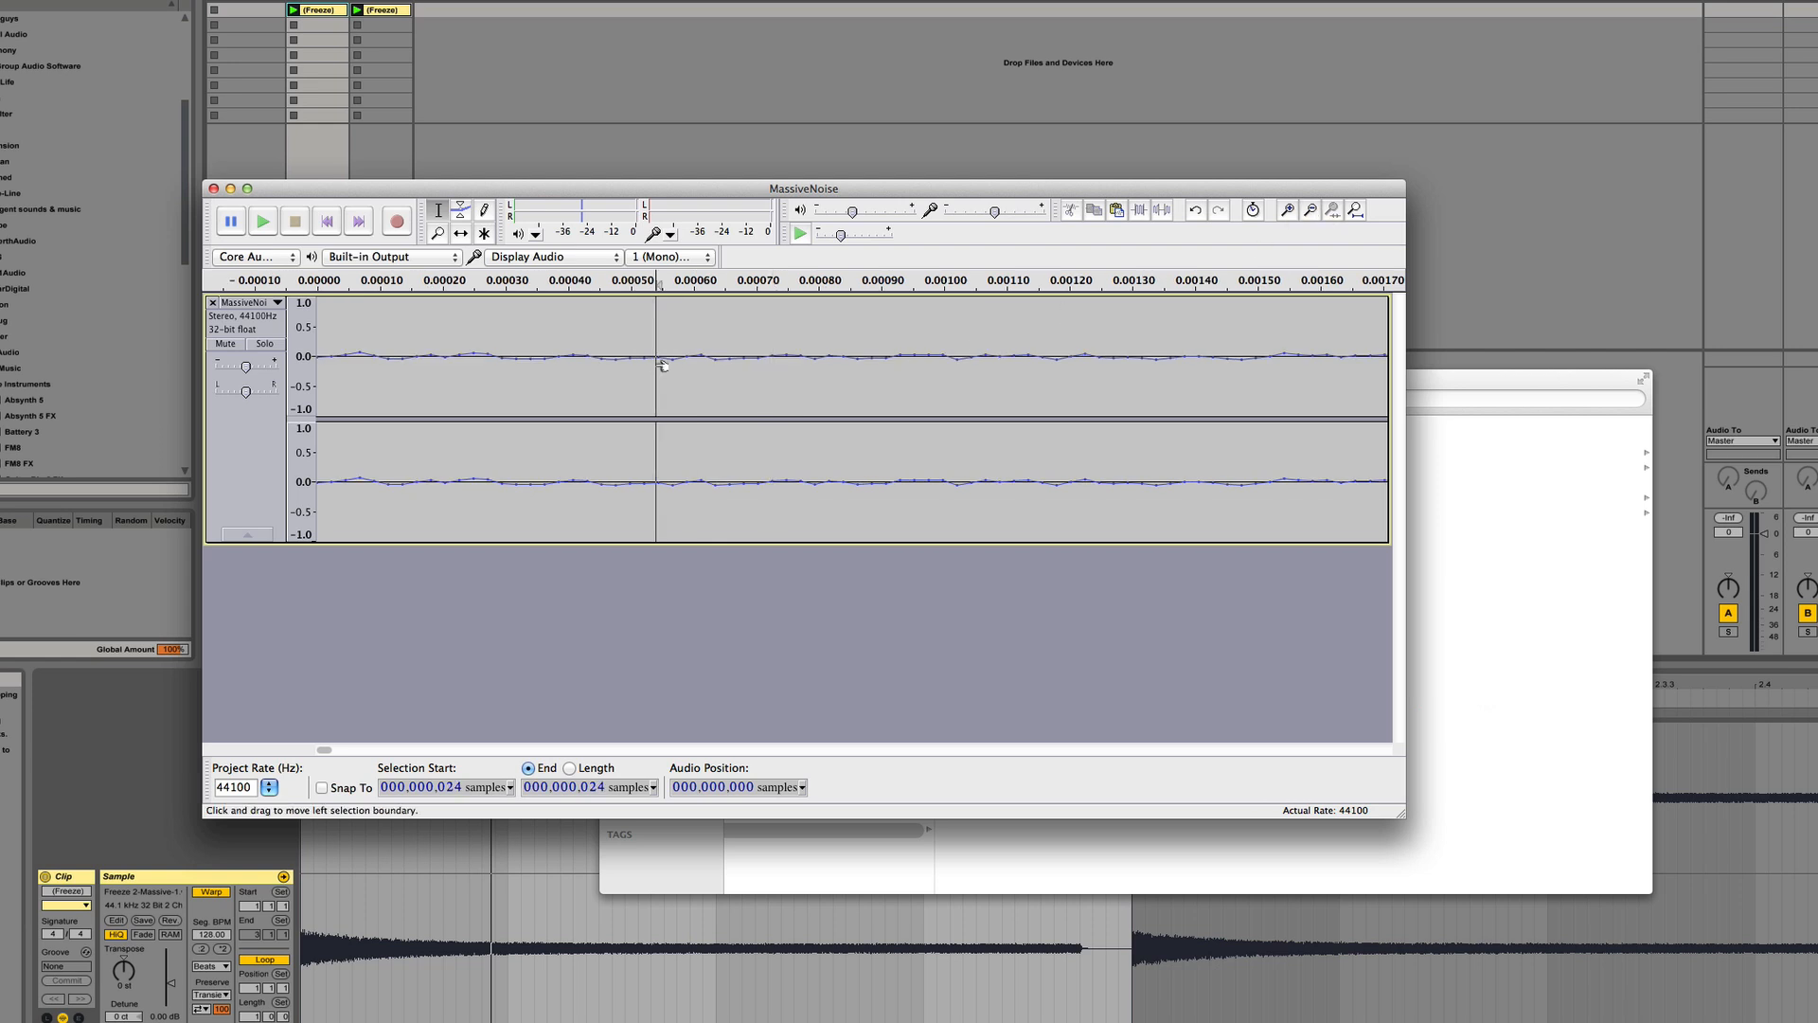
key(z)
Find the zero crossing at sample 53 and delete the audio from the start of the track up to it
click(1057, 379)
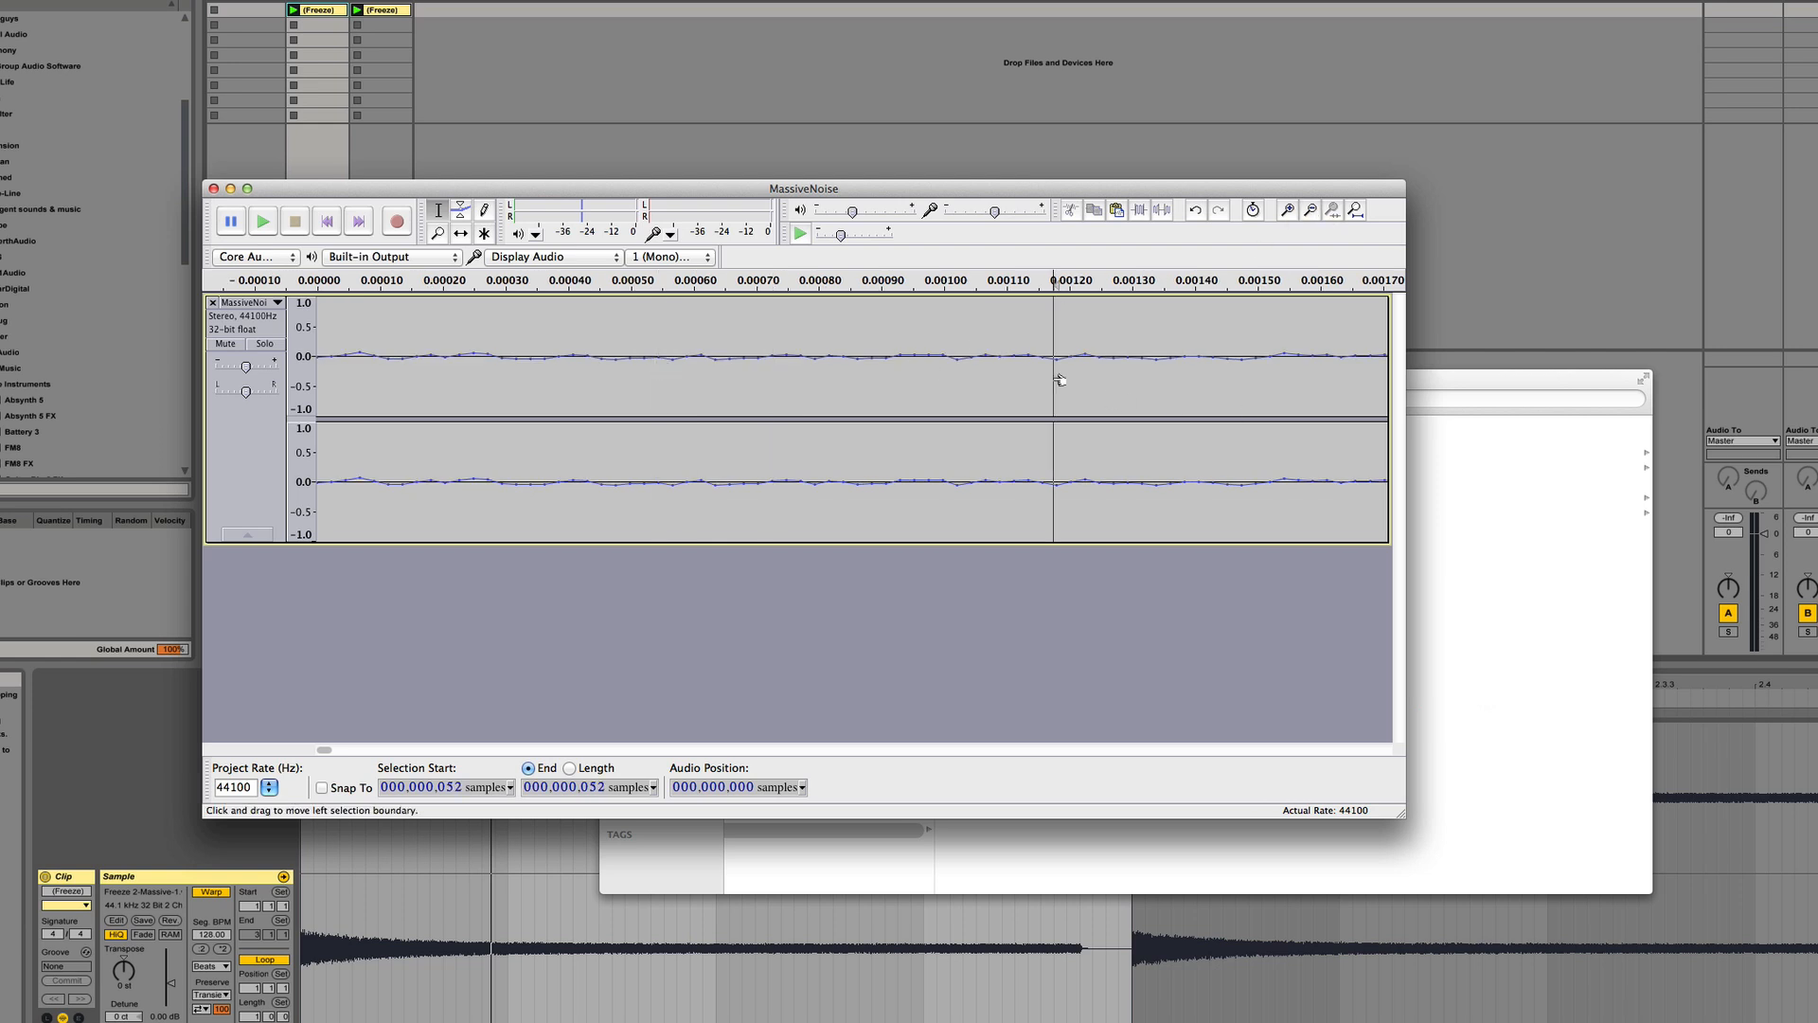
key(z)
drag(1068, 460, 993, 460)
drag(826, 383, 294, 344)
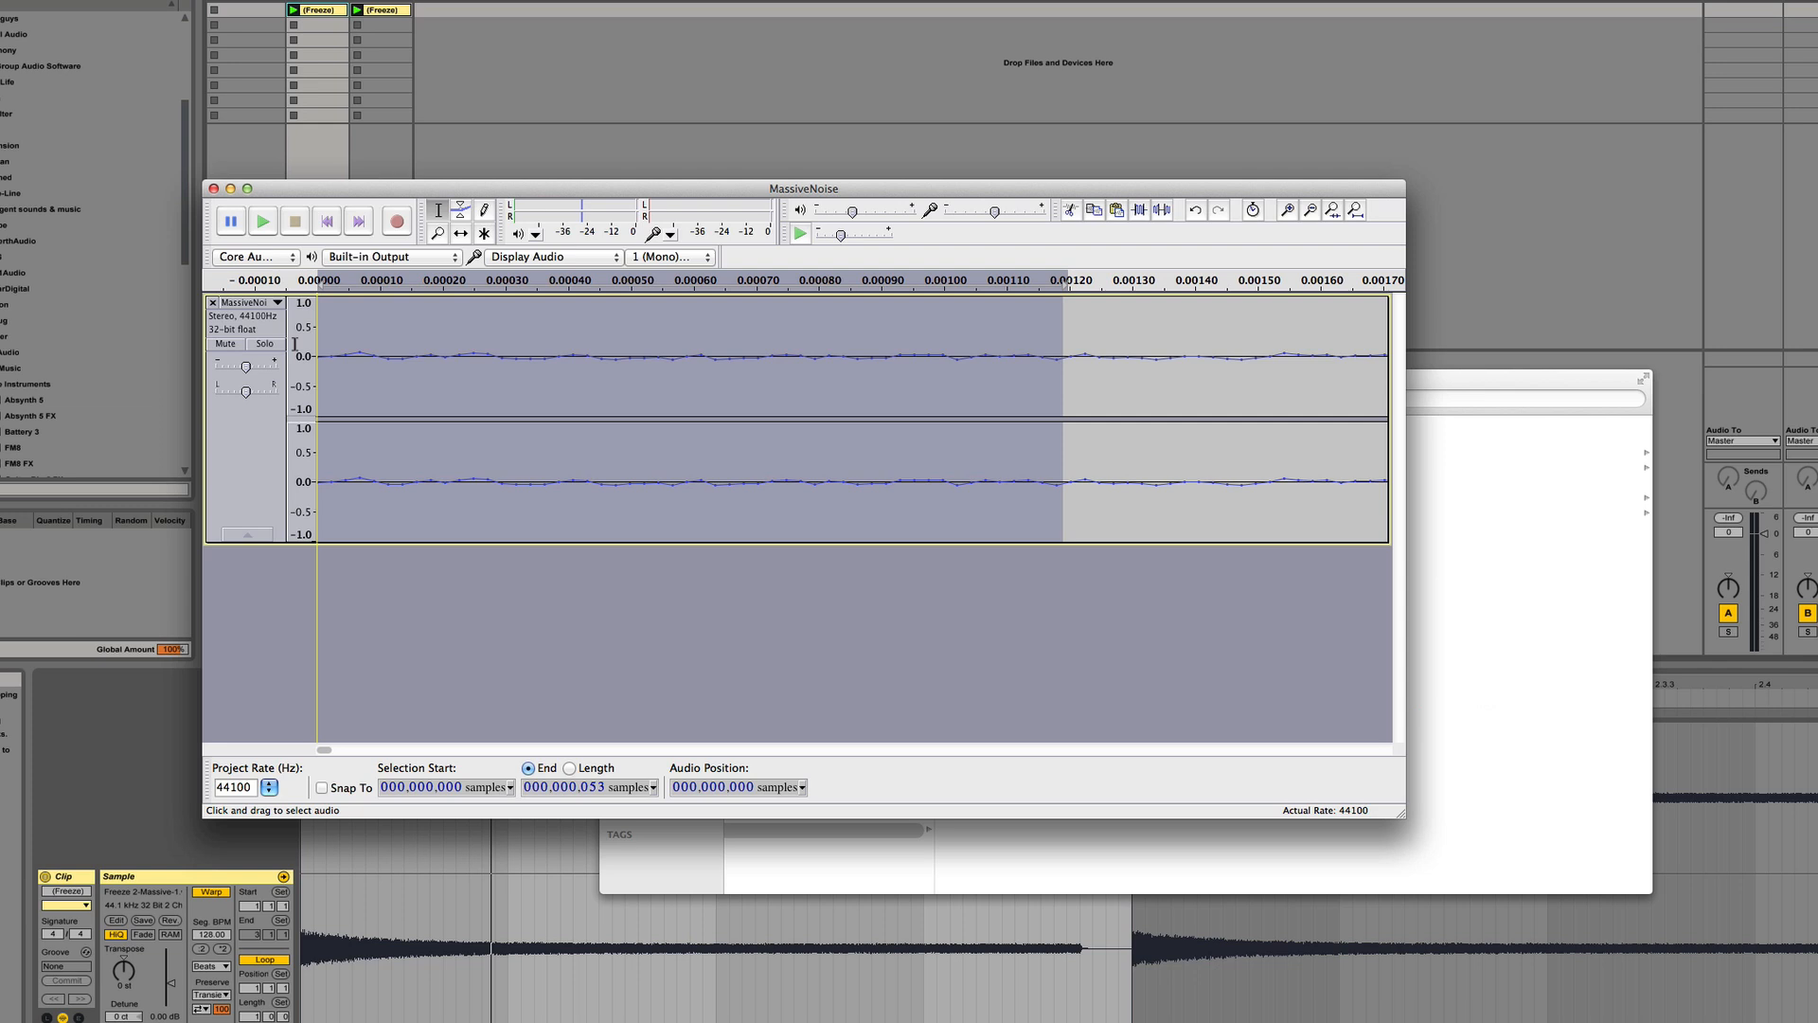
key(Delete)
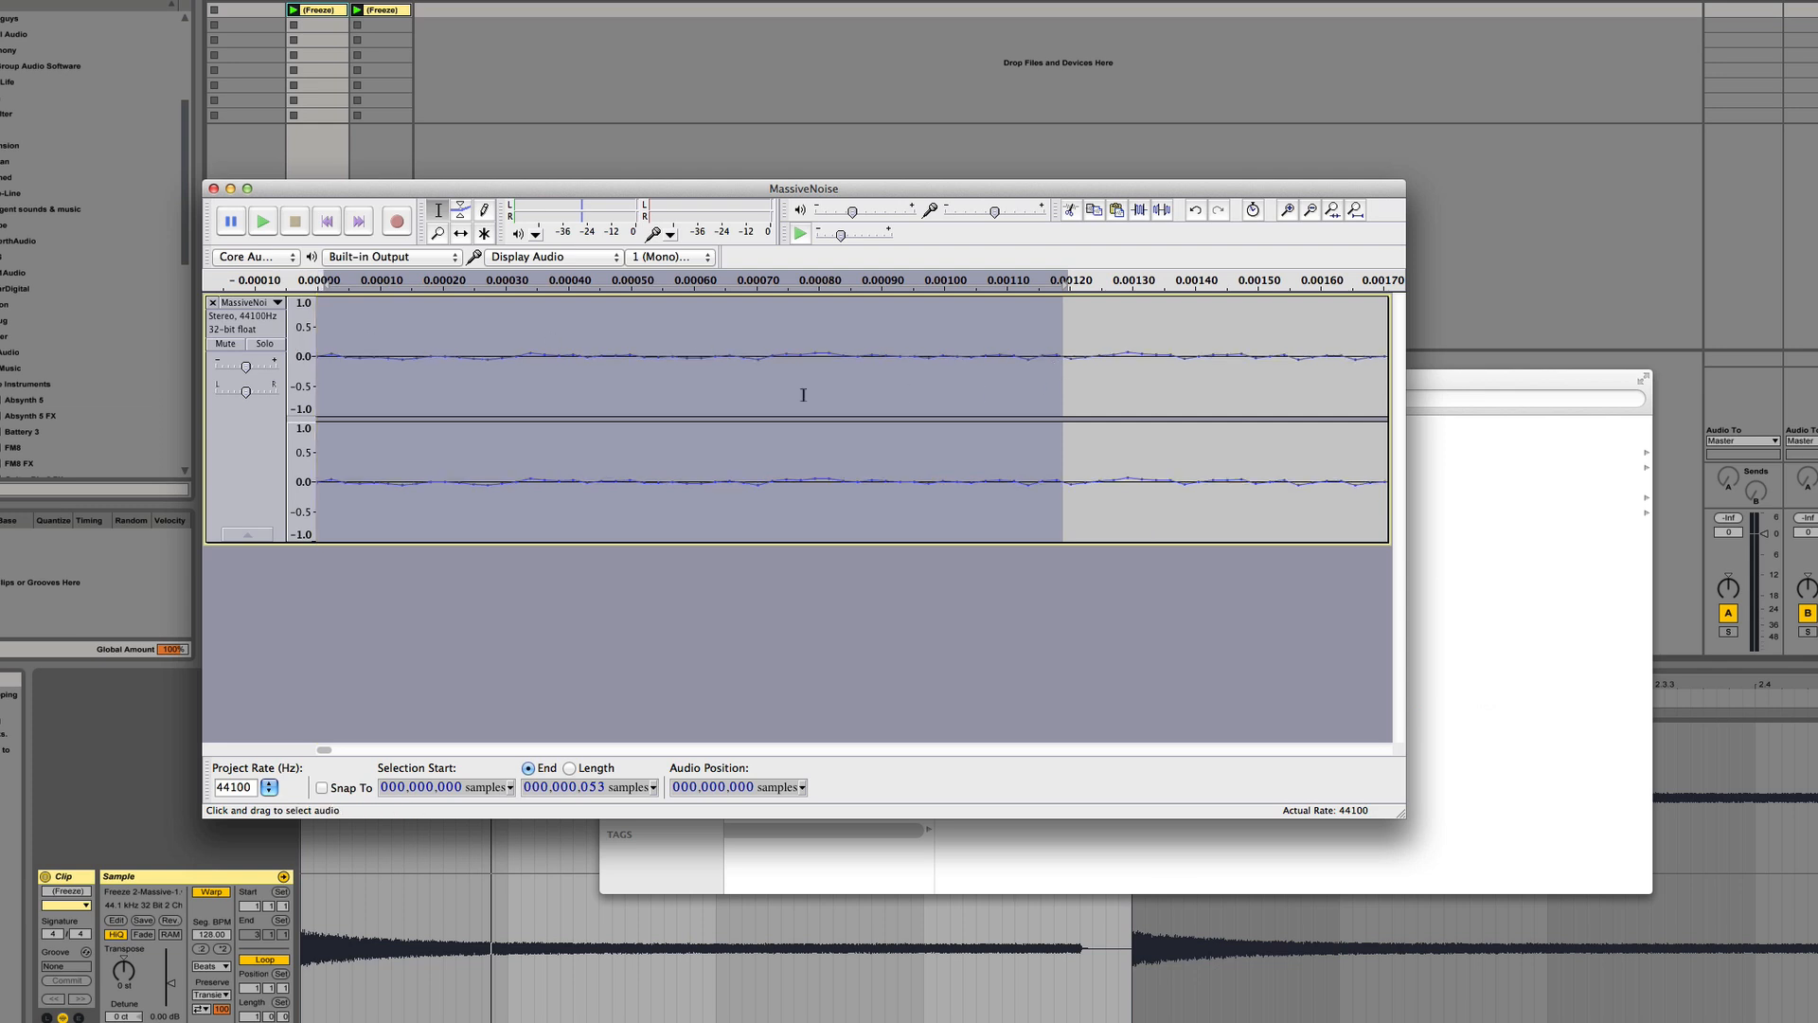
Inspect the waveform close to the new start of the track at high magnification
click(699, 402)
click(1287, 210)
click(1286, 209)
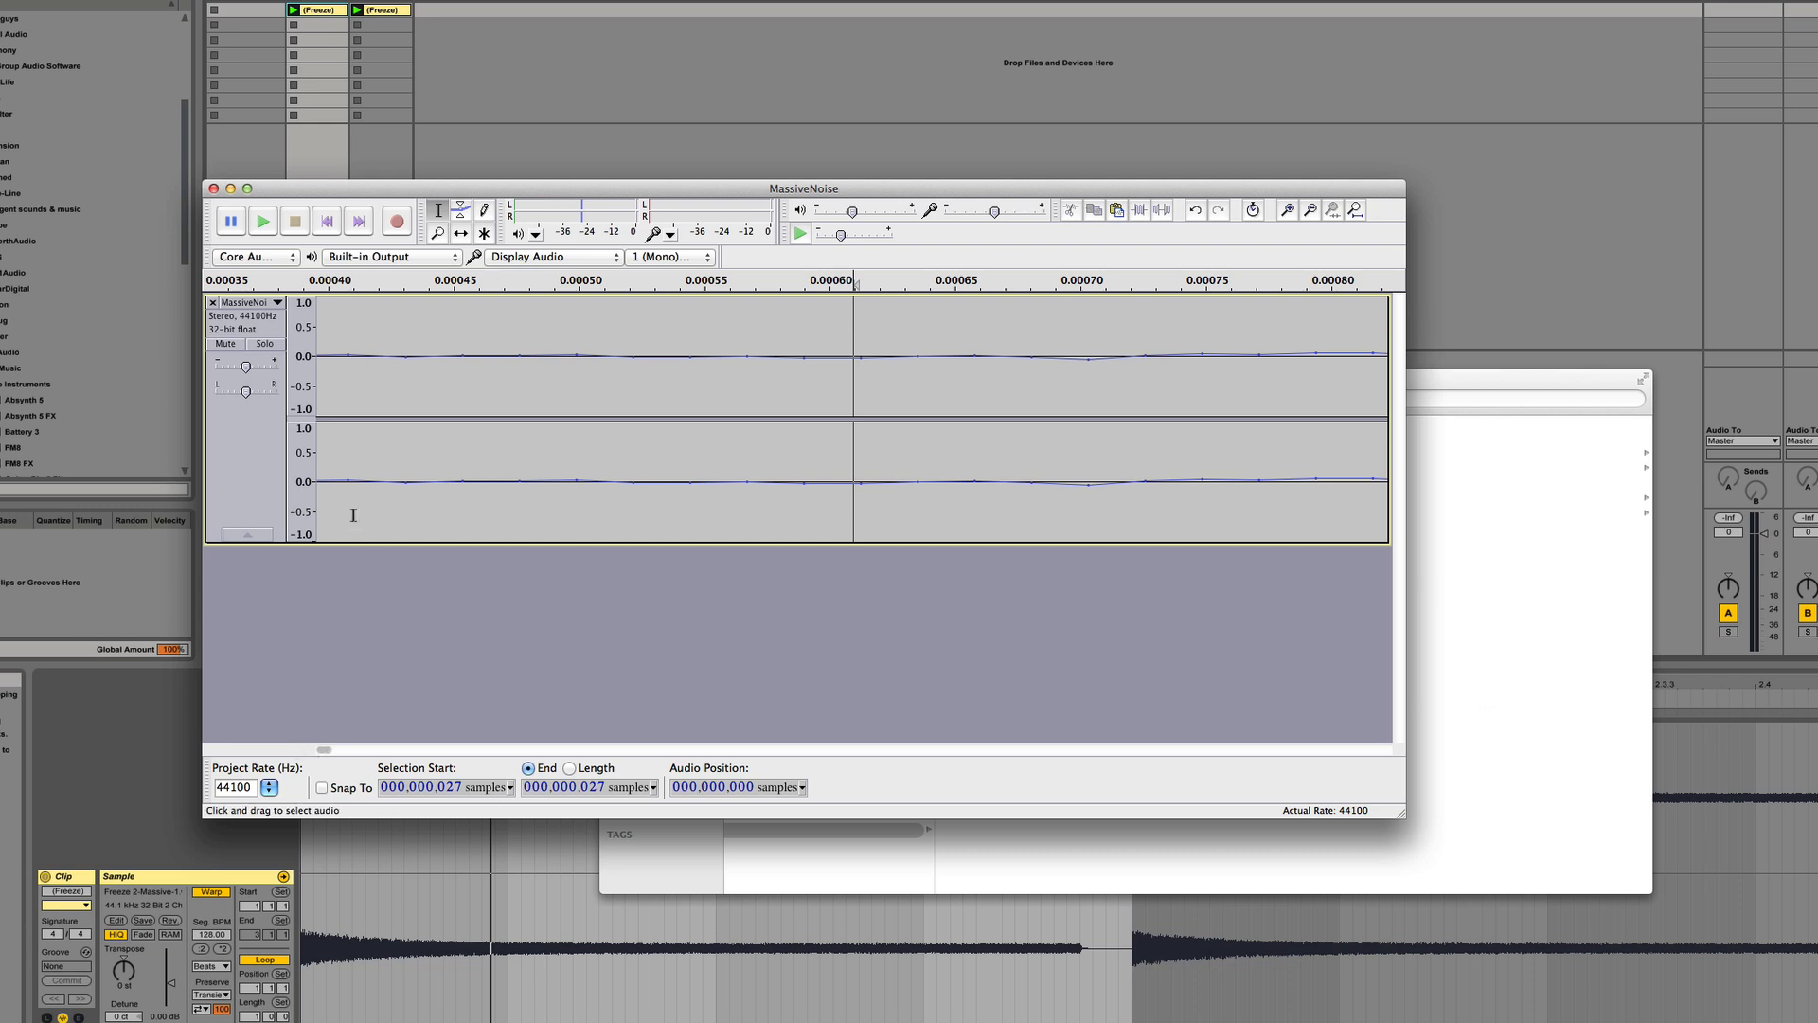
click(322, 493)
key(super+s)
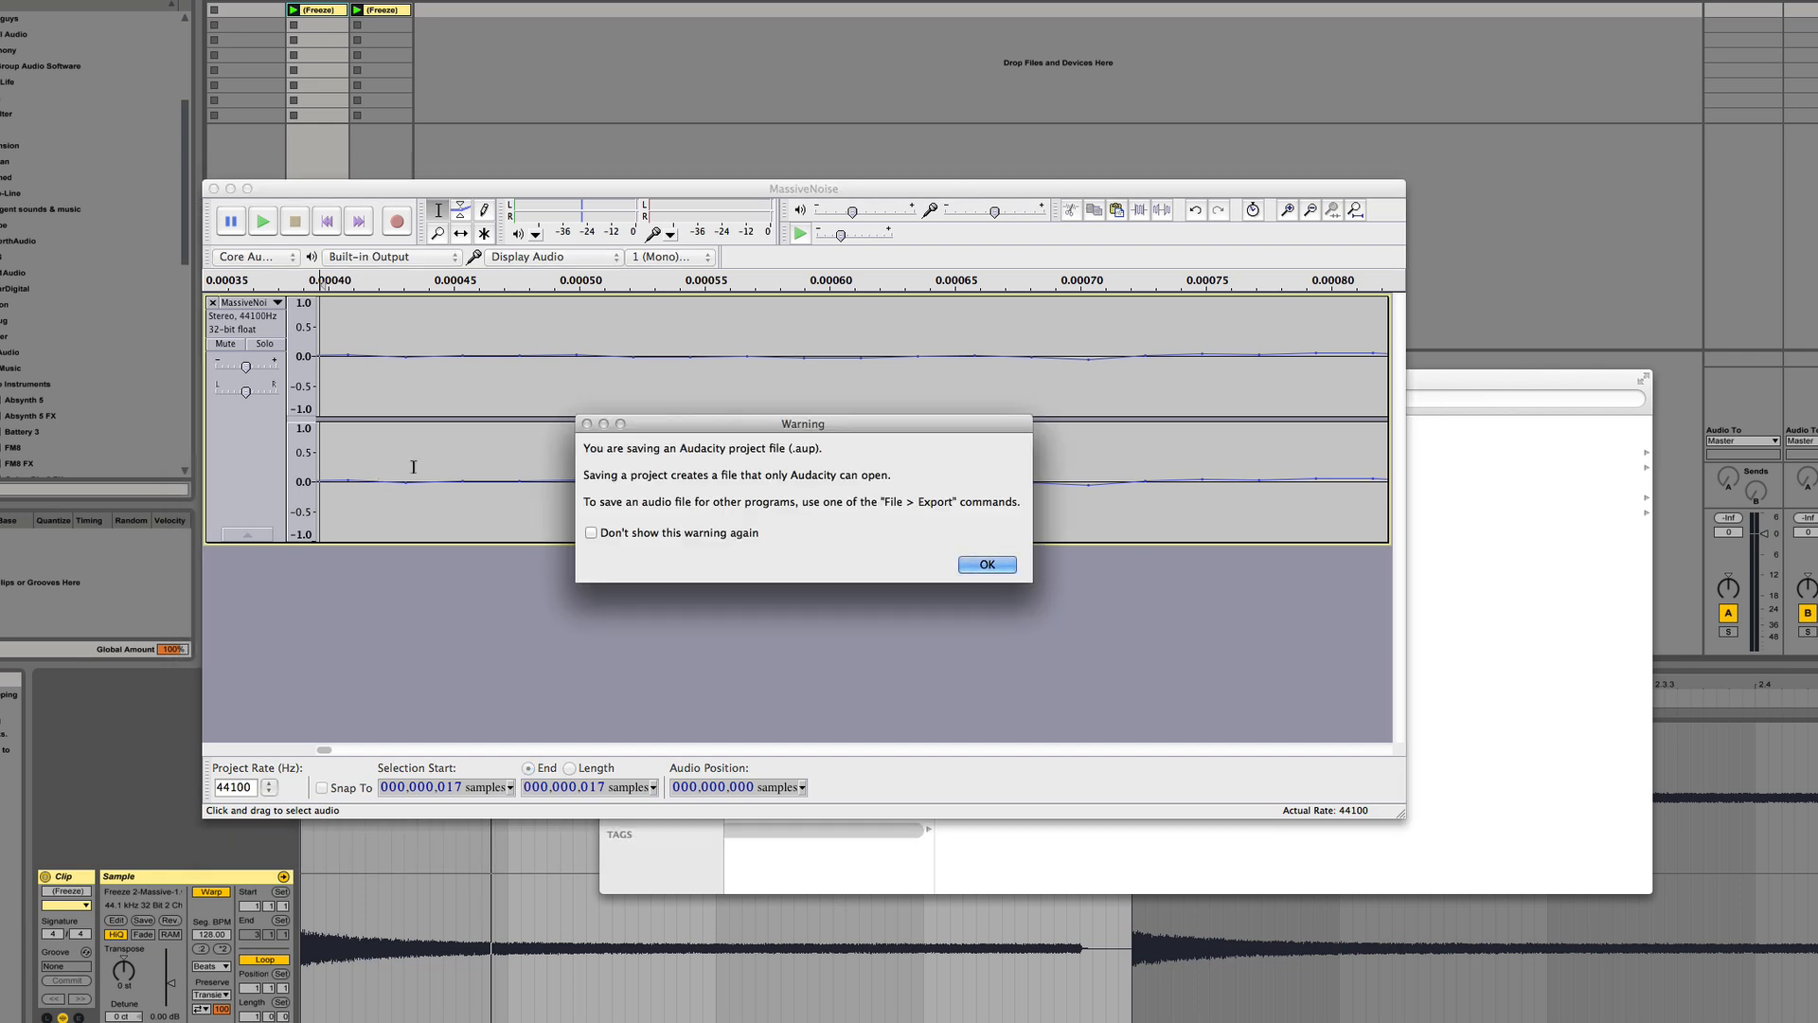
click(985, 562)
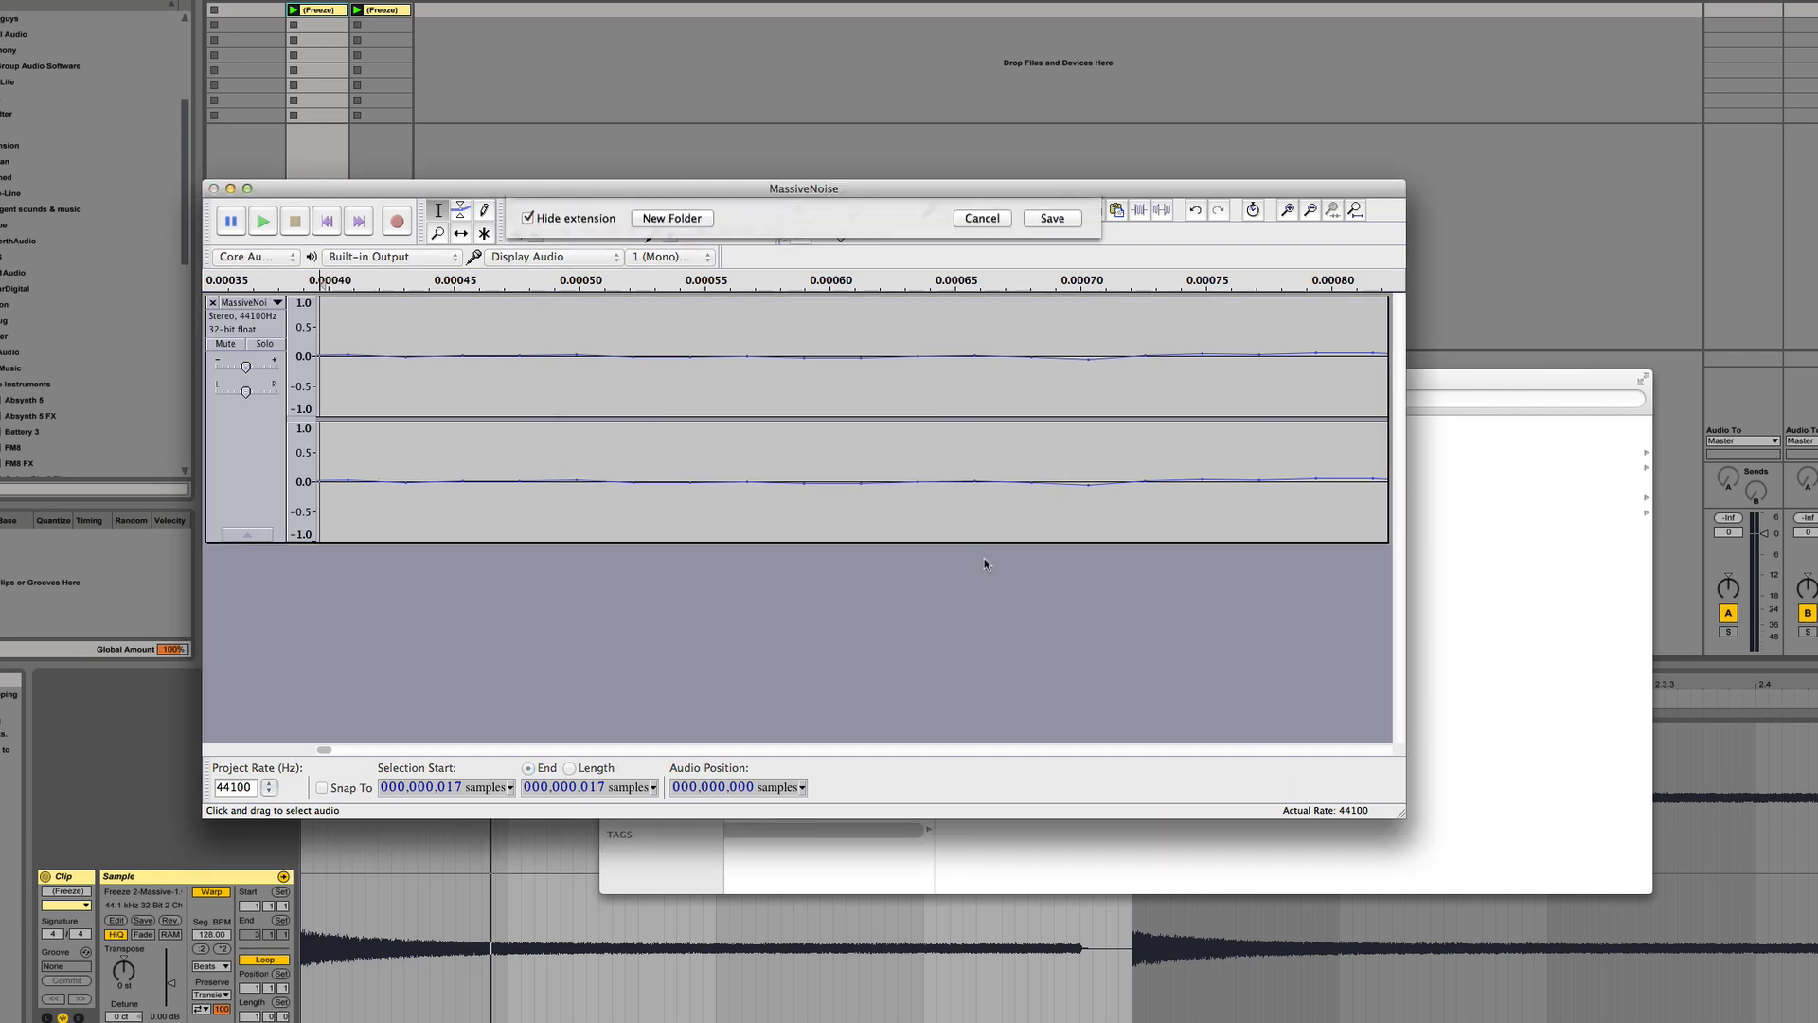
click(995, 533)
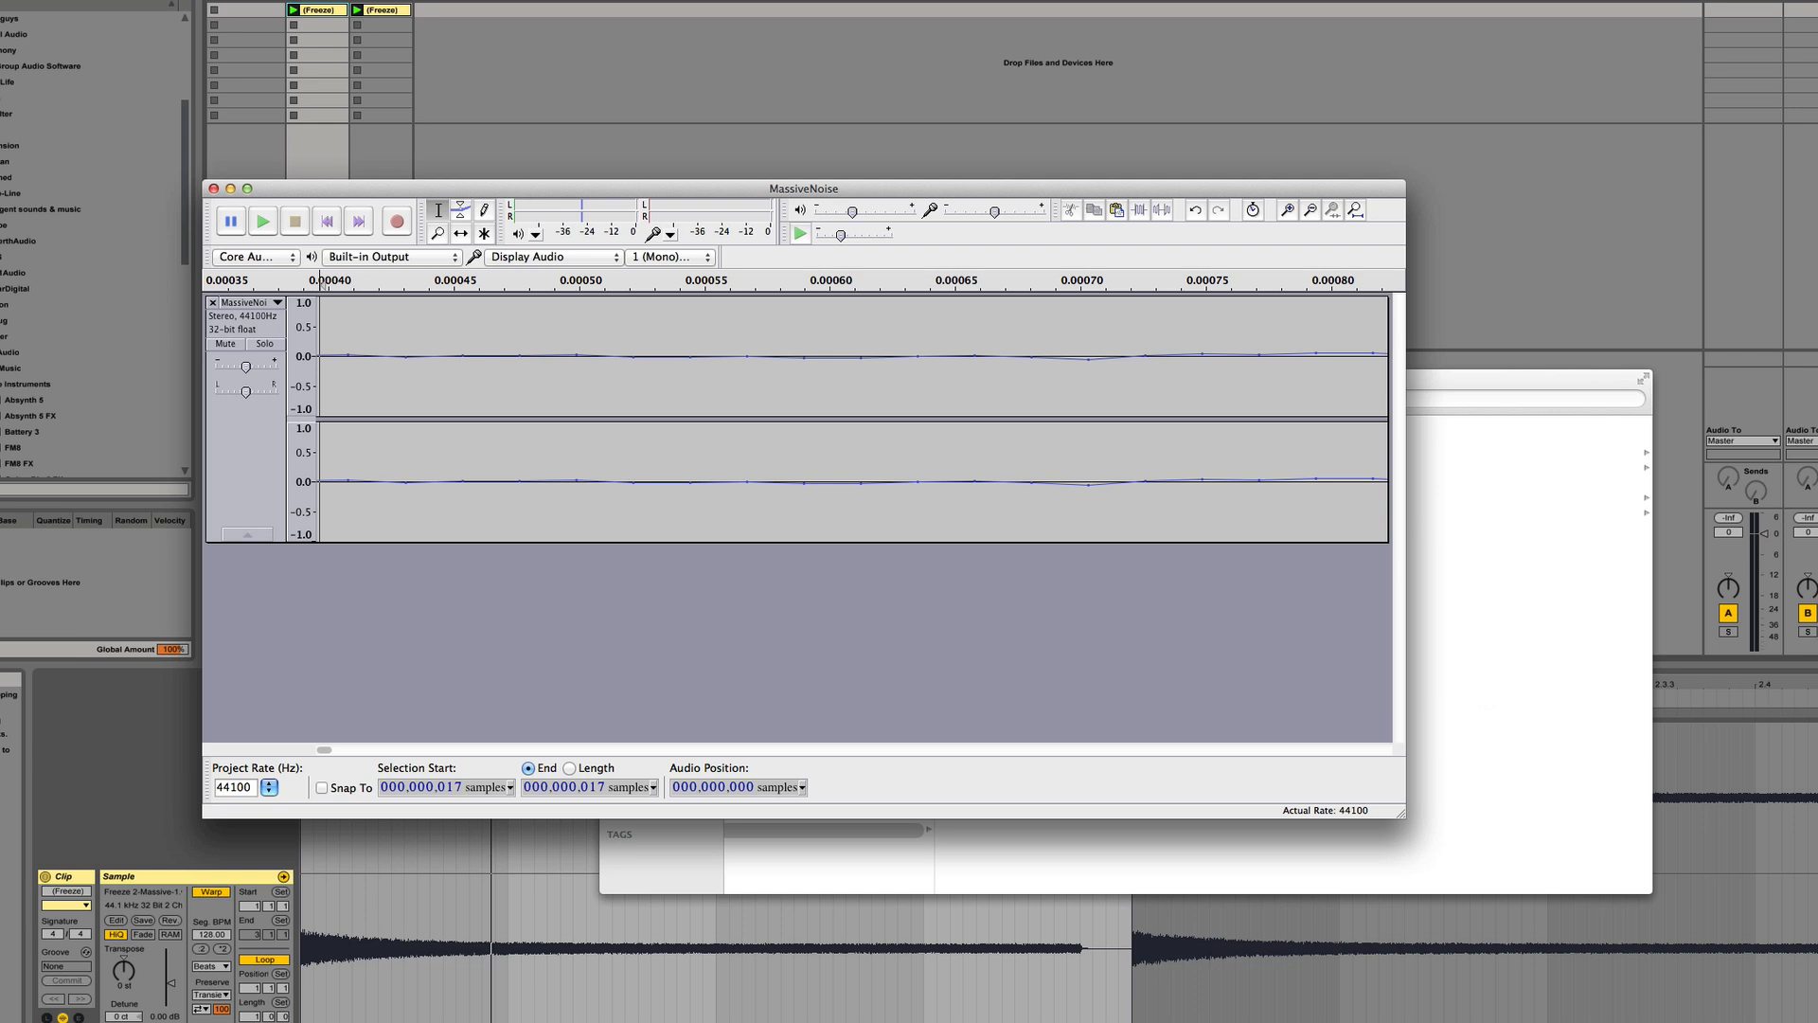
Export the trimmed audio to the Desktop as MassiveNoise in WAV (Microsoft) signed 16 bit PCM format
click(1, 2)
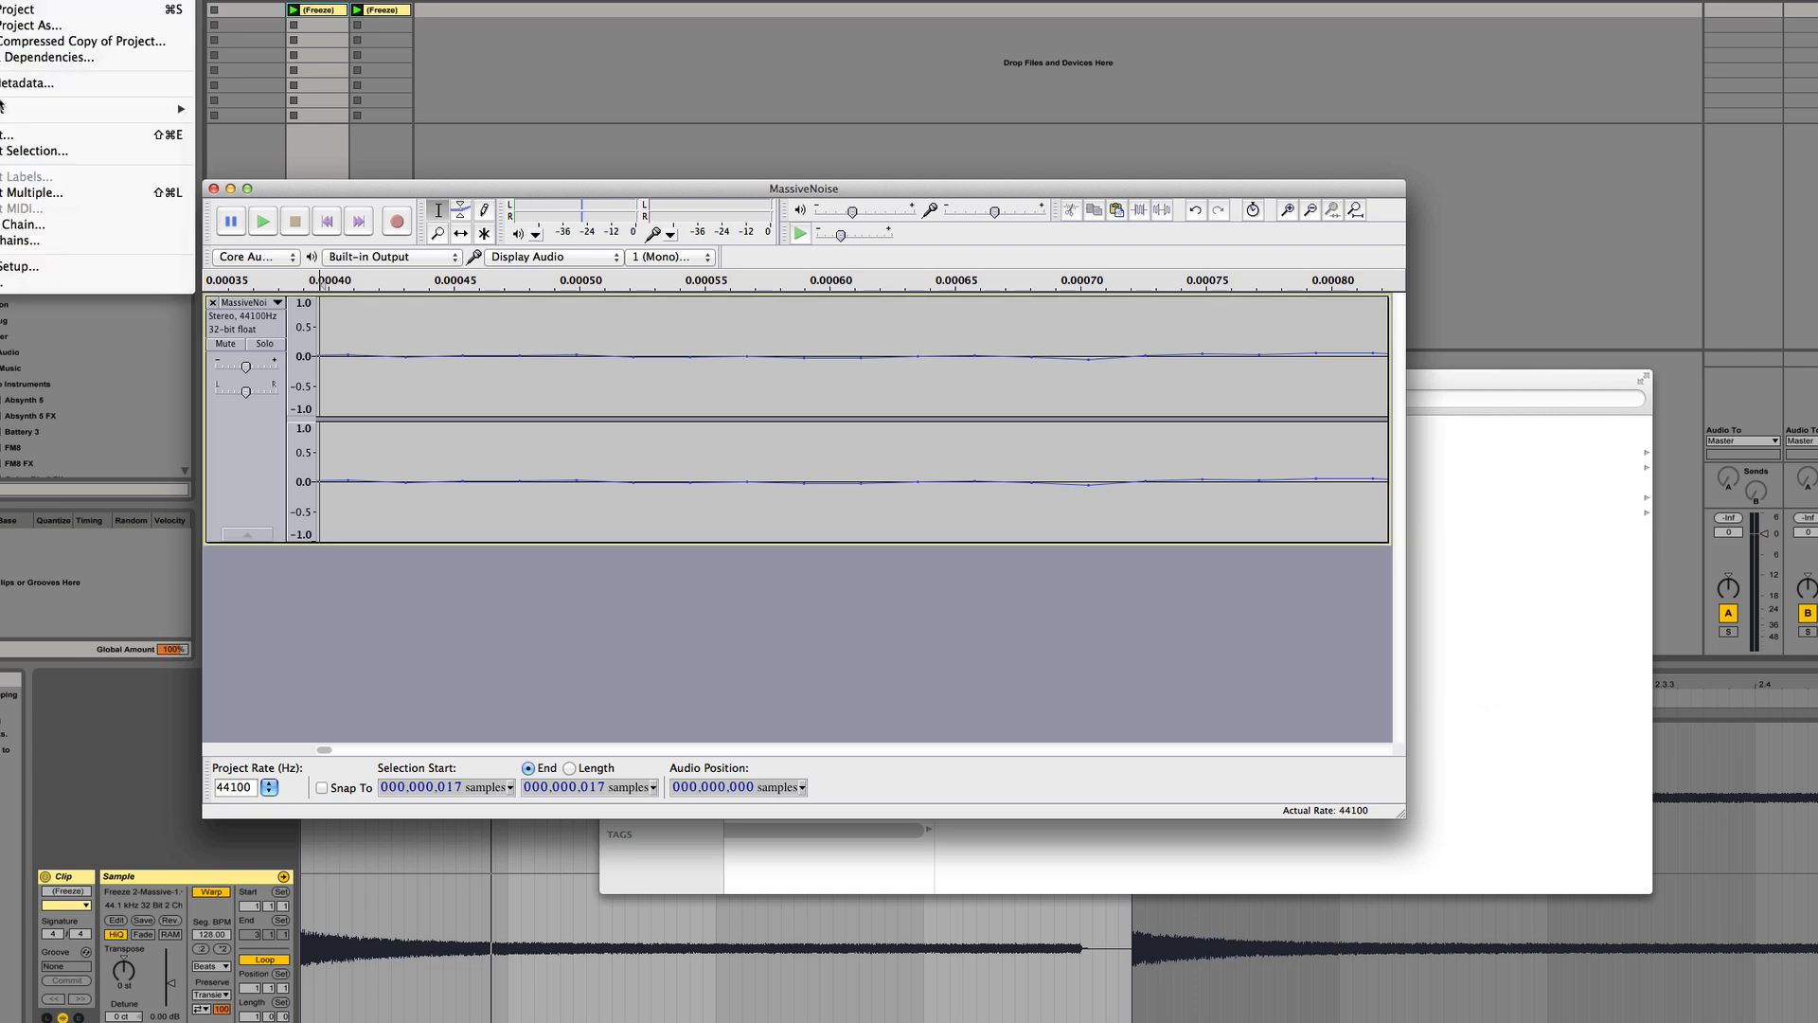
click(31, 136)
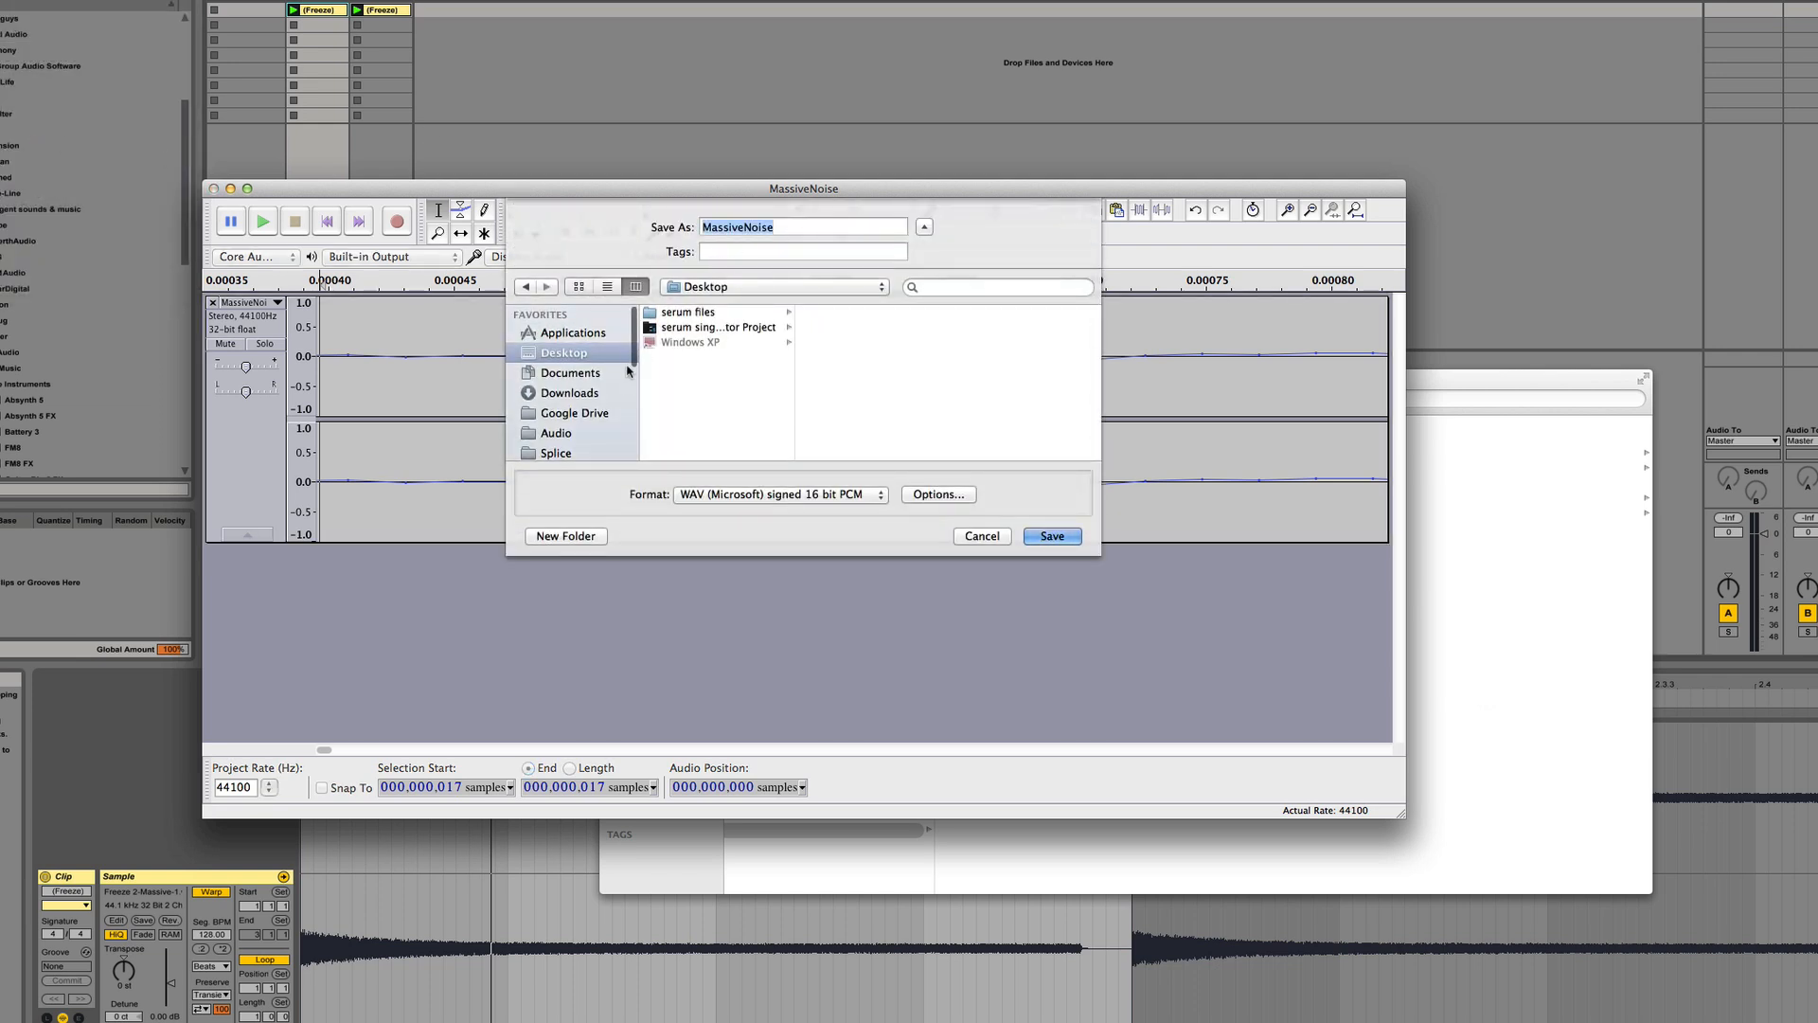
key(Return)
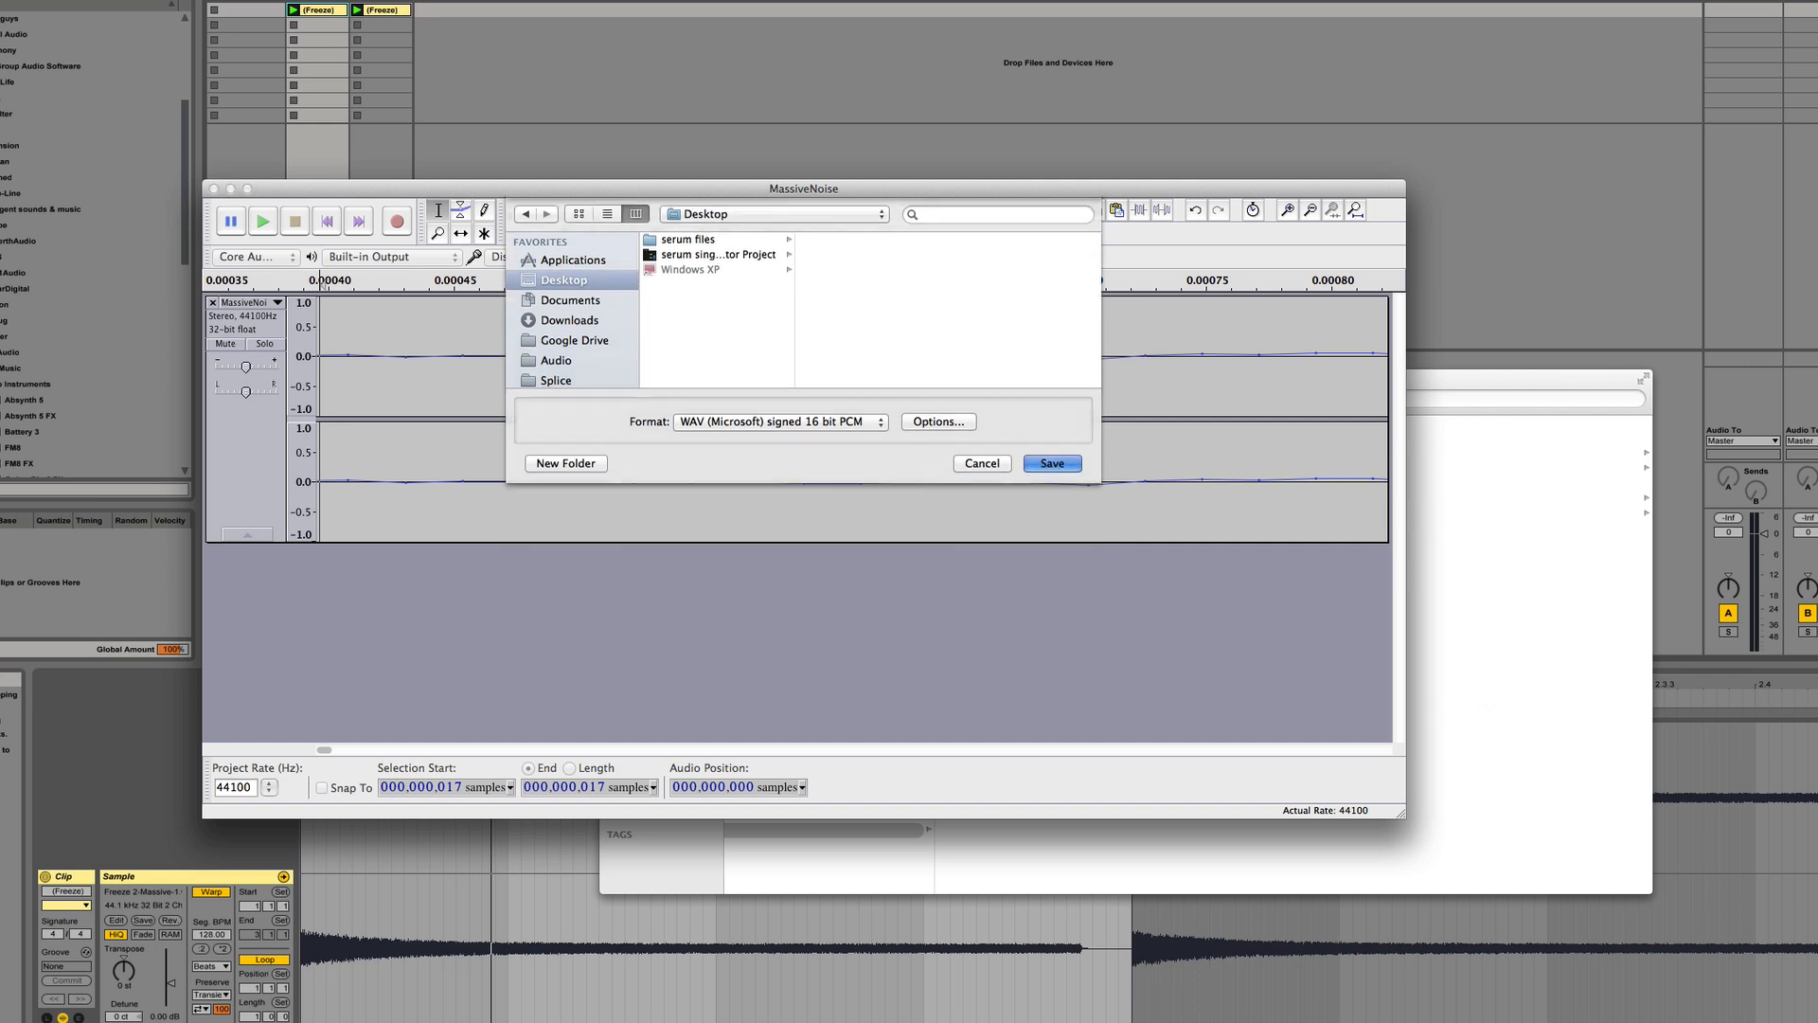
click(1055, 788)
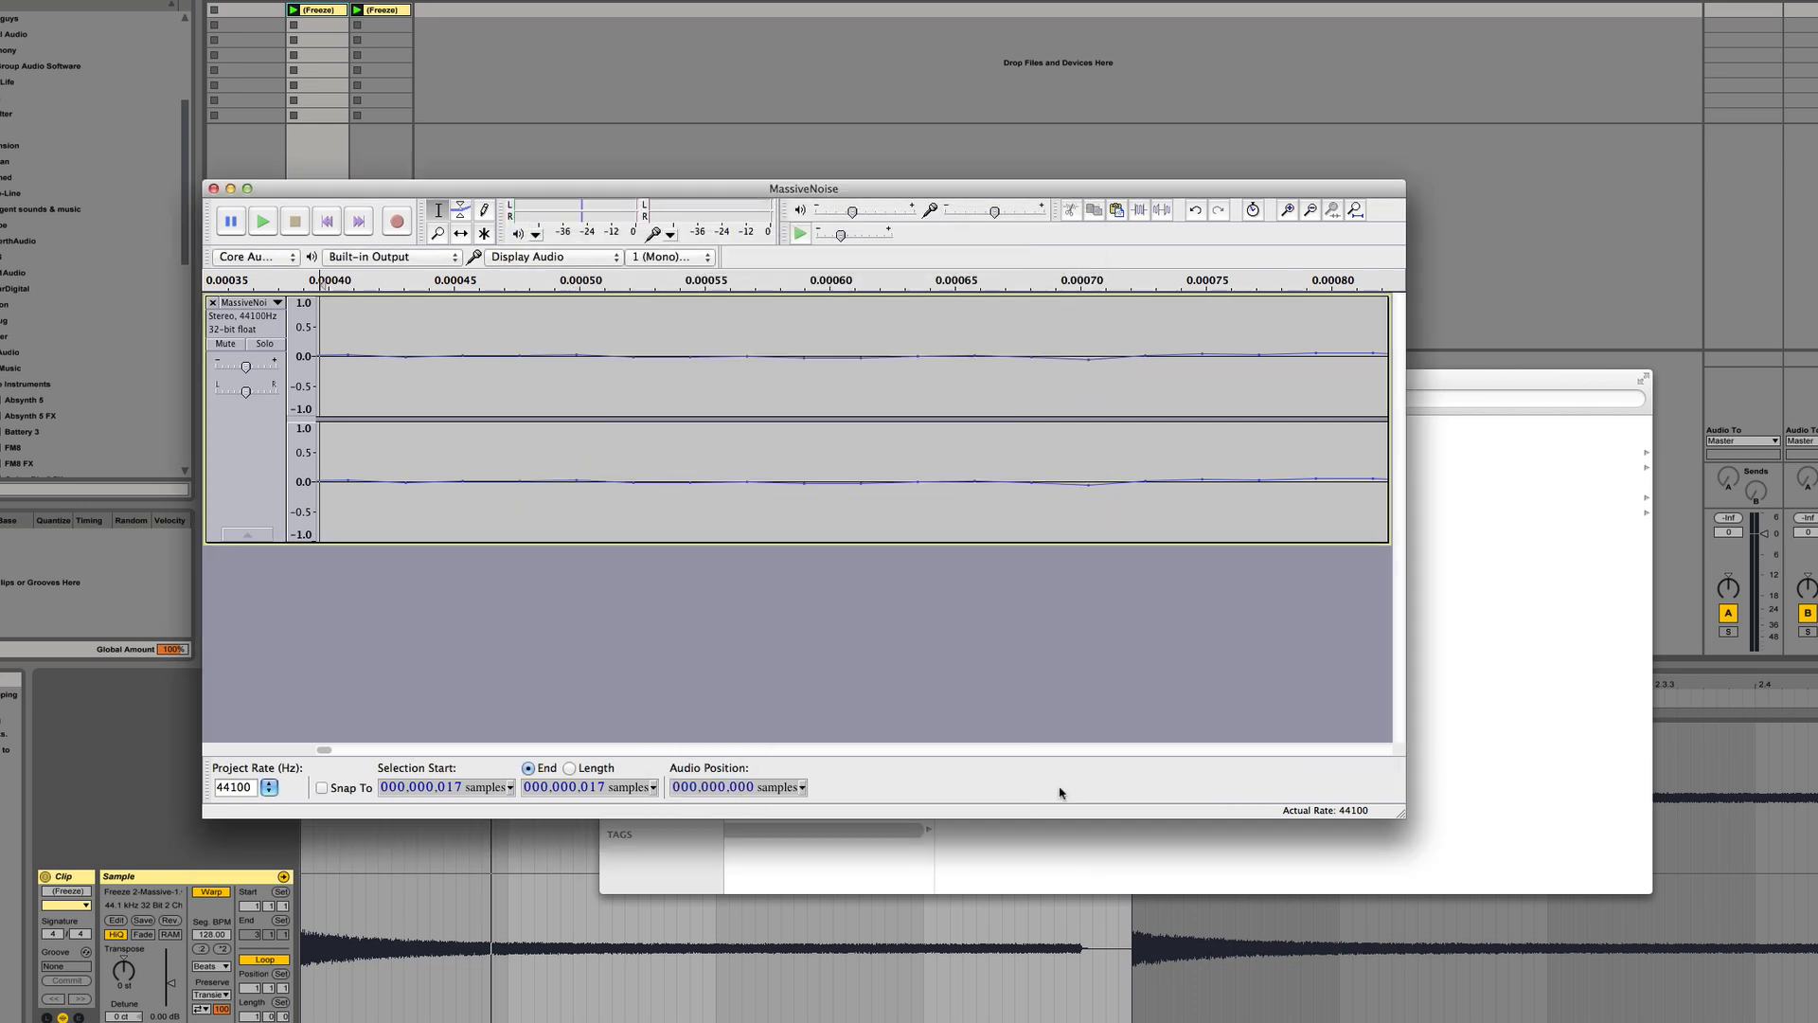
Close the MassiveNoise project without saving changes and open Massive Saw.wav from the Freeze folder in Audacity
click(214, 188)
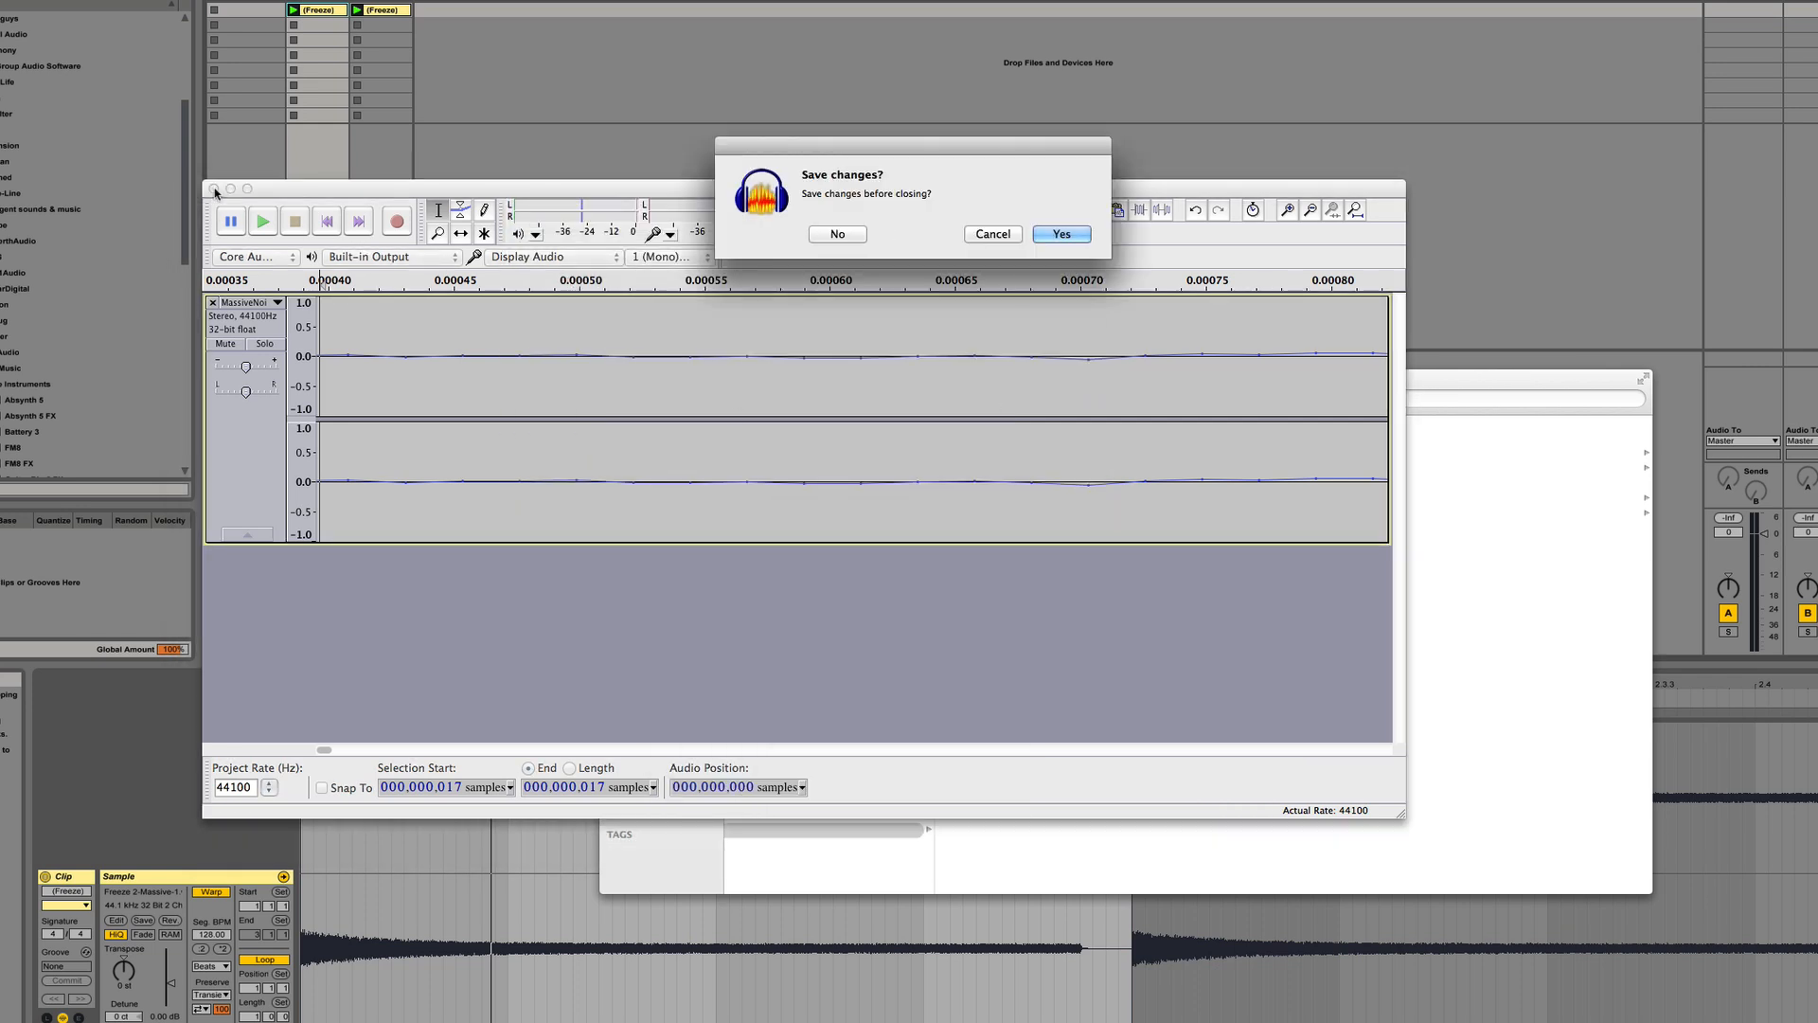
click(837, 234)
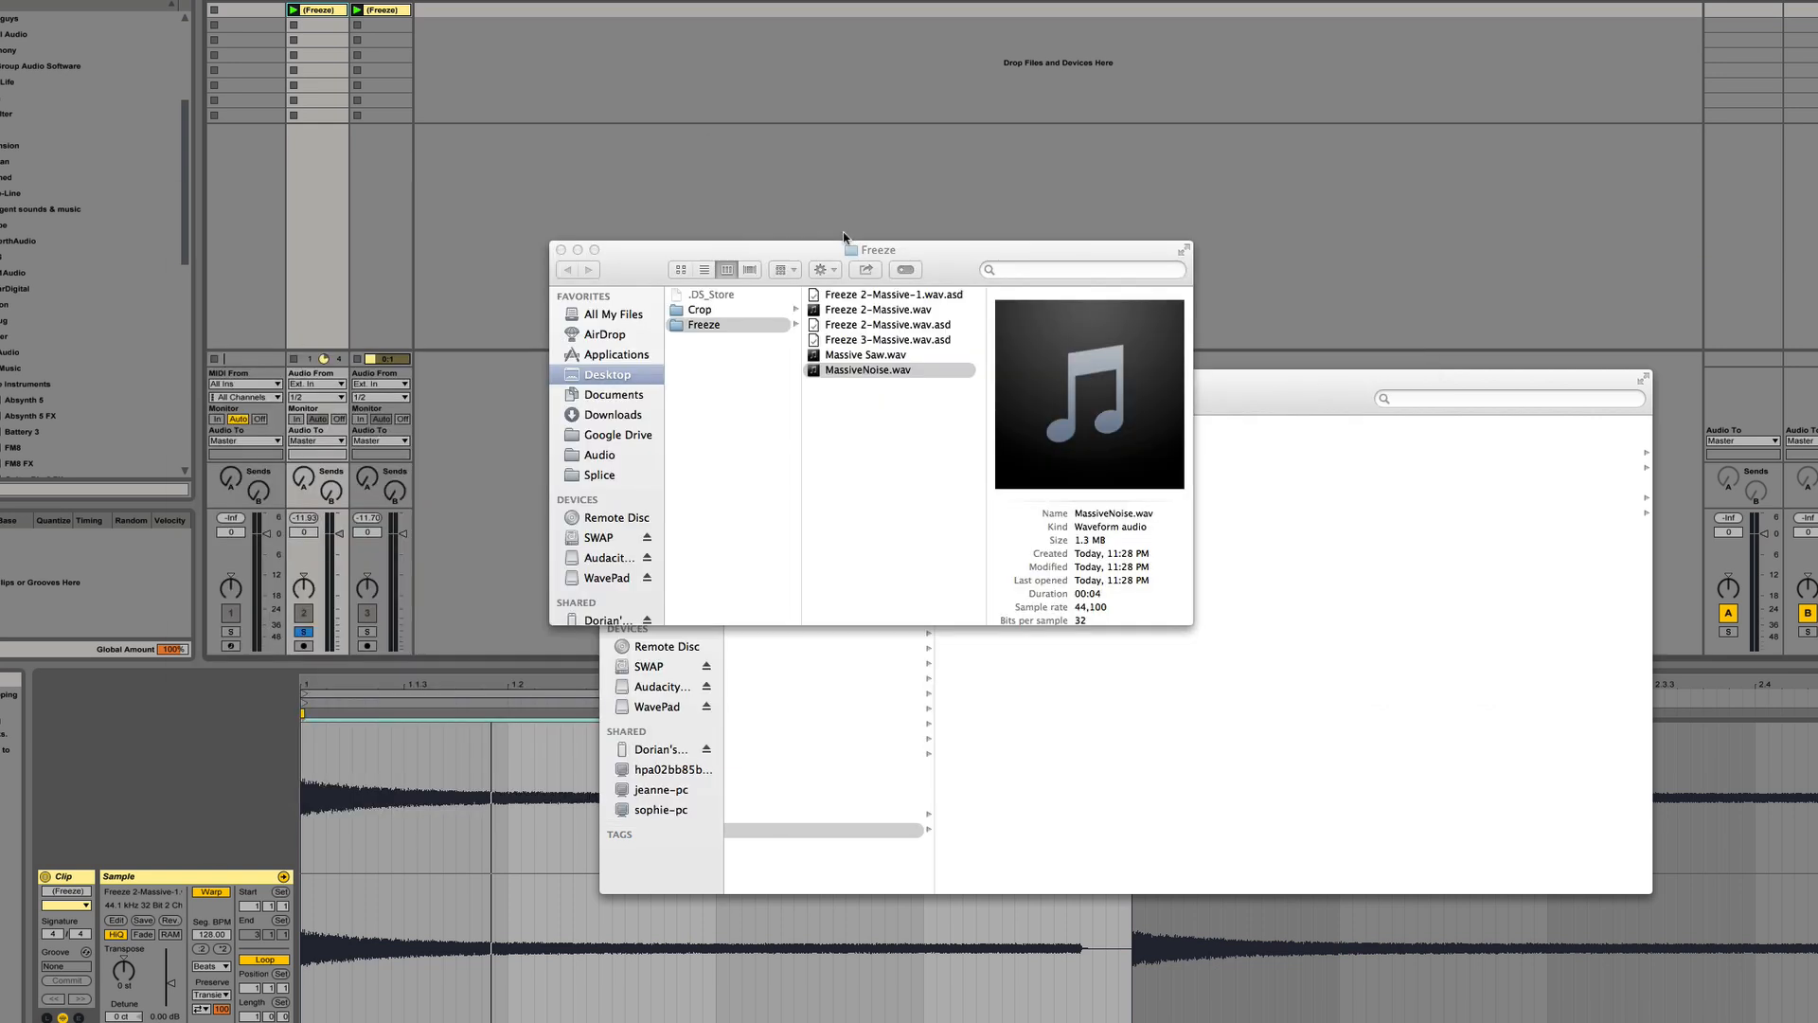
click(847, 354)
click(847, 359)
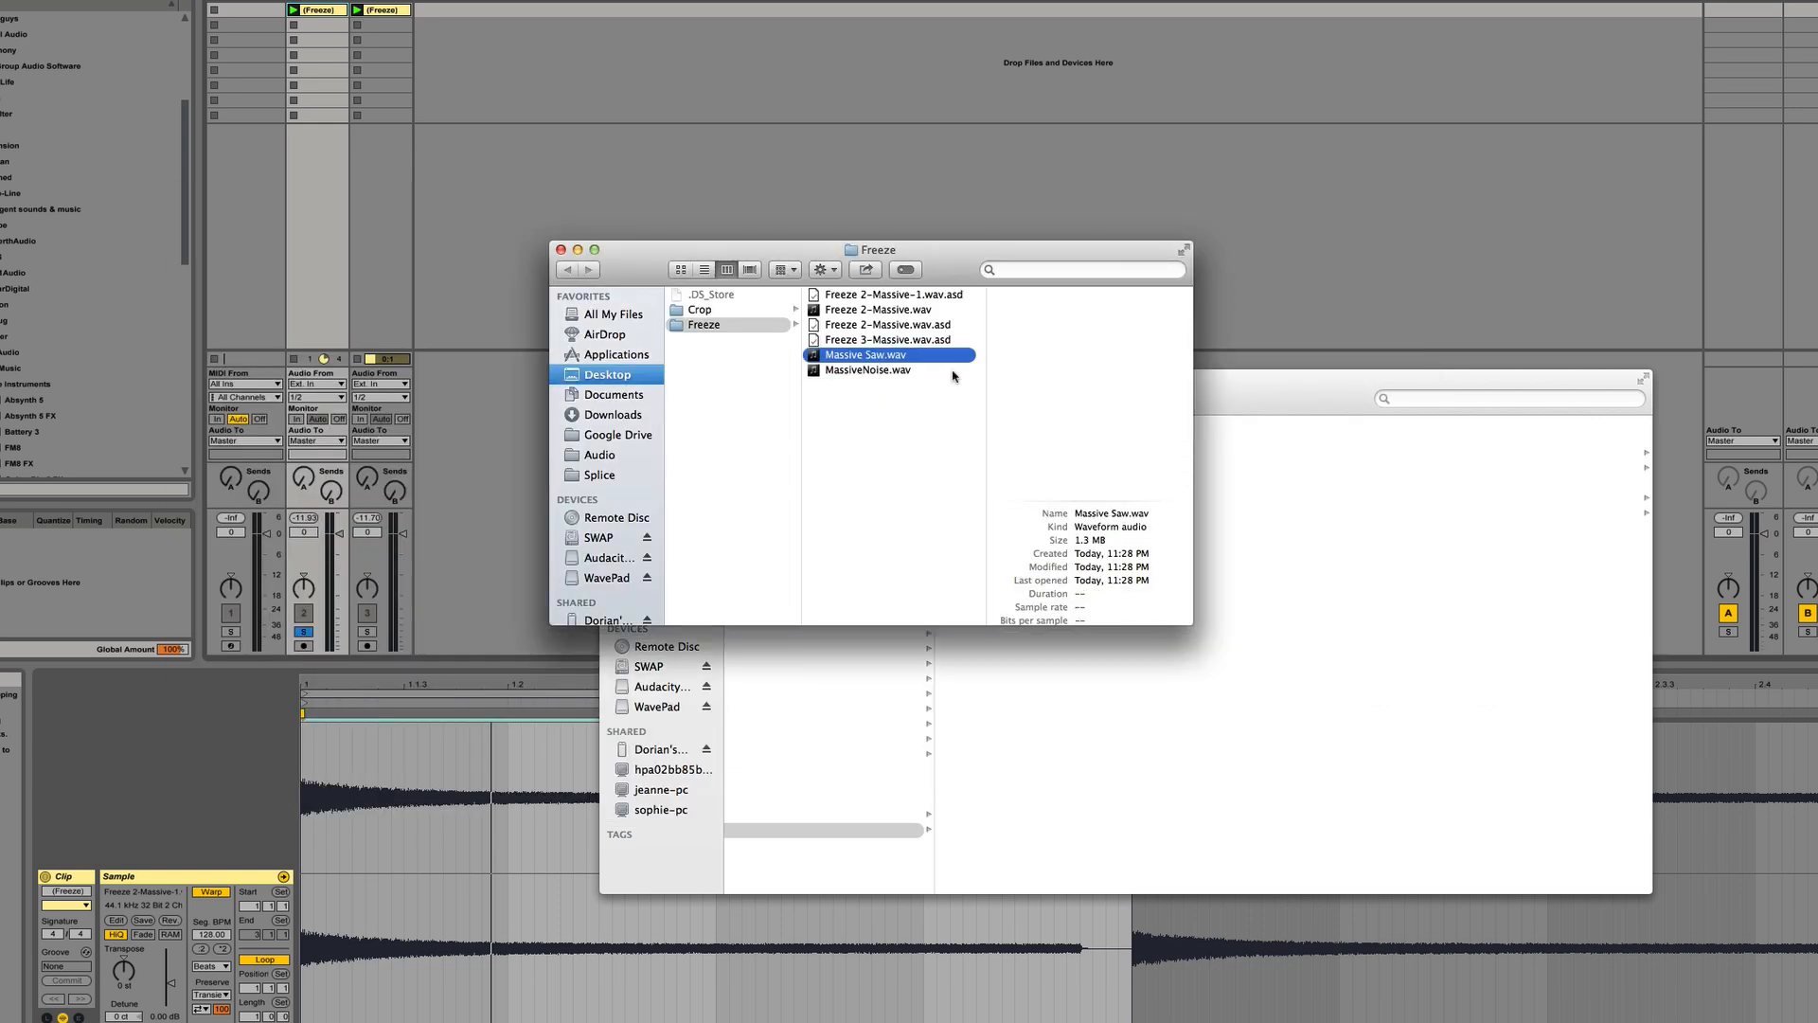
drag(1401, 1022, 1343, 1022)
click(1080, 661)
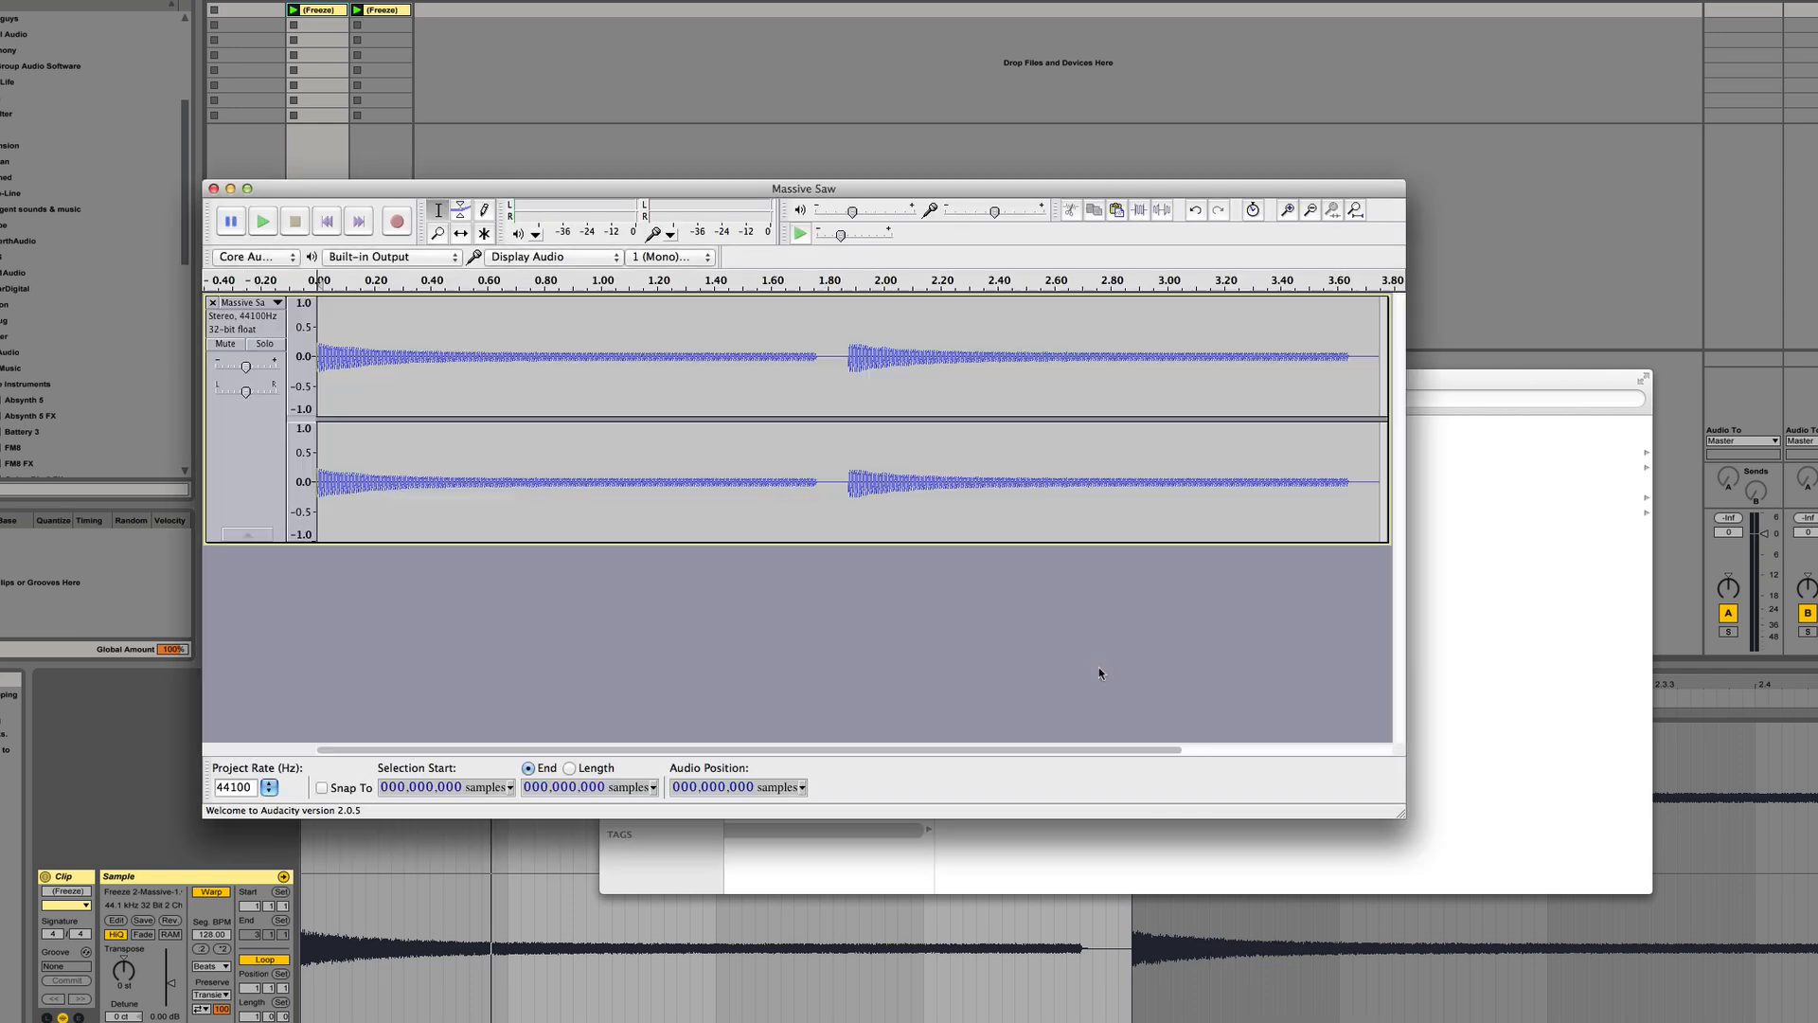
Trim Massive Saw by deleting everything from sample 60,243 onward, plus the opening audio up to sample 25,372
drag(706, 337, 1568, 558)
key(Delete)
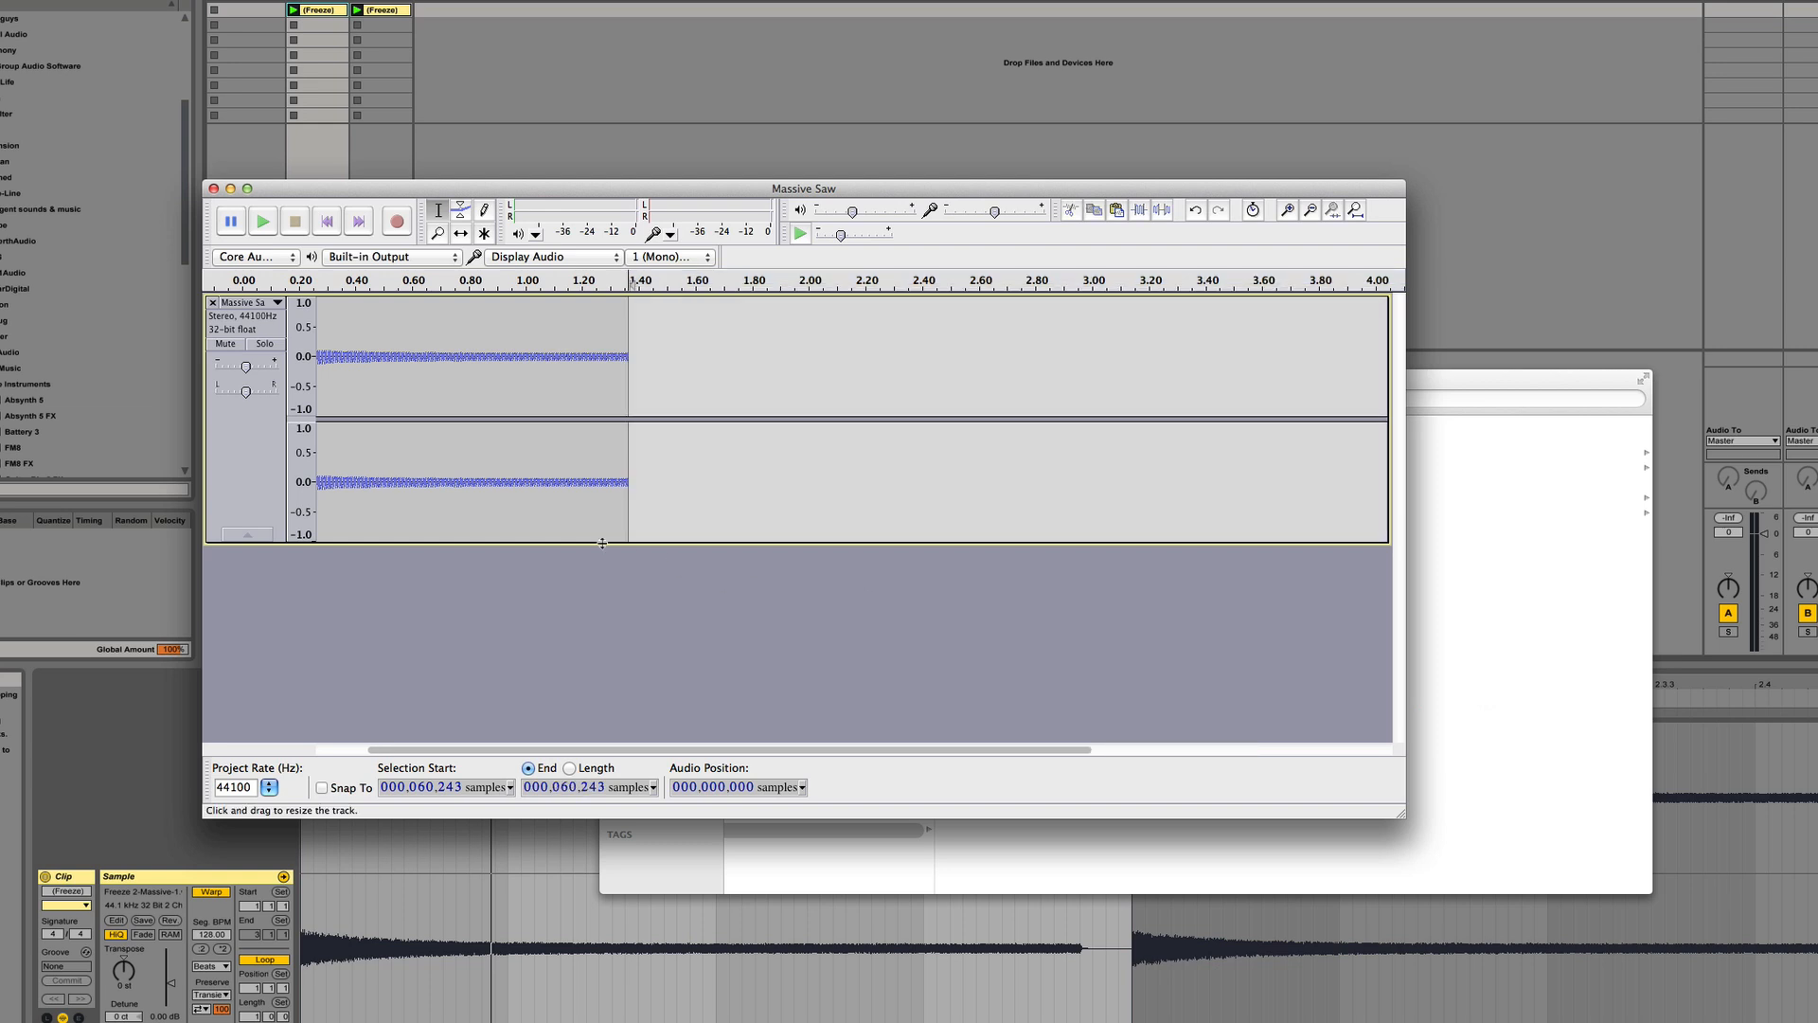
drag(407, 499, 225, 341)
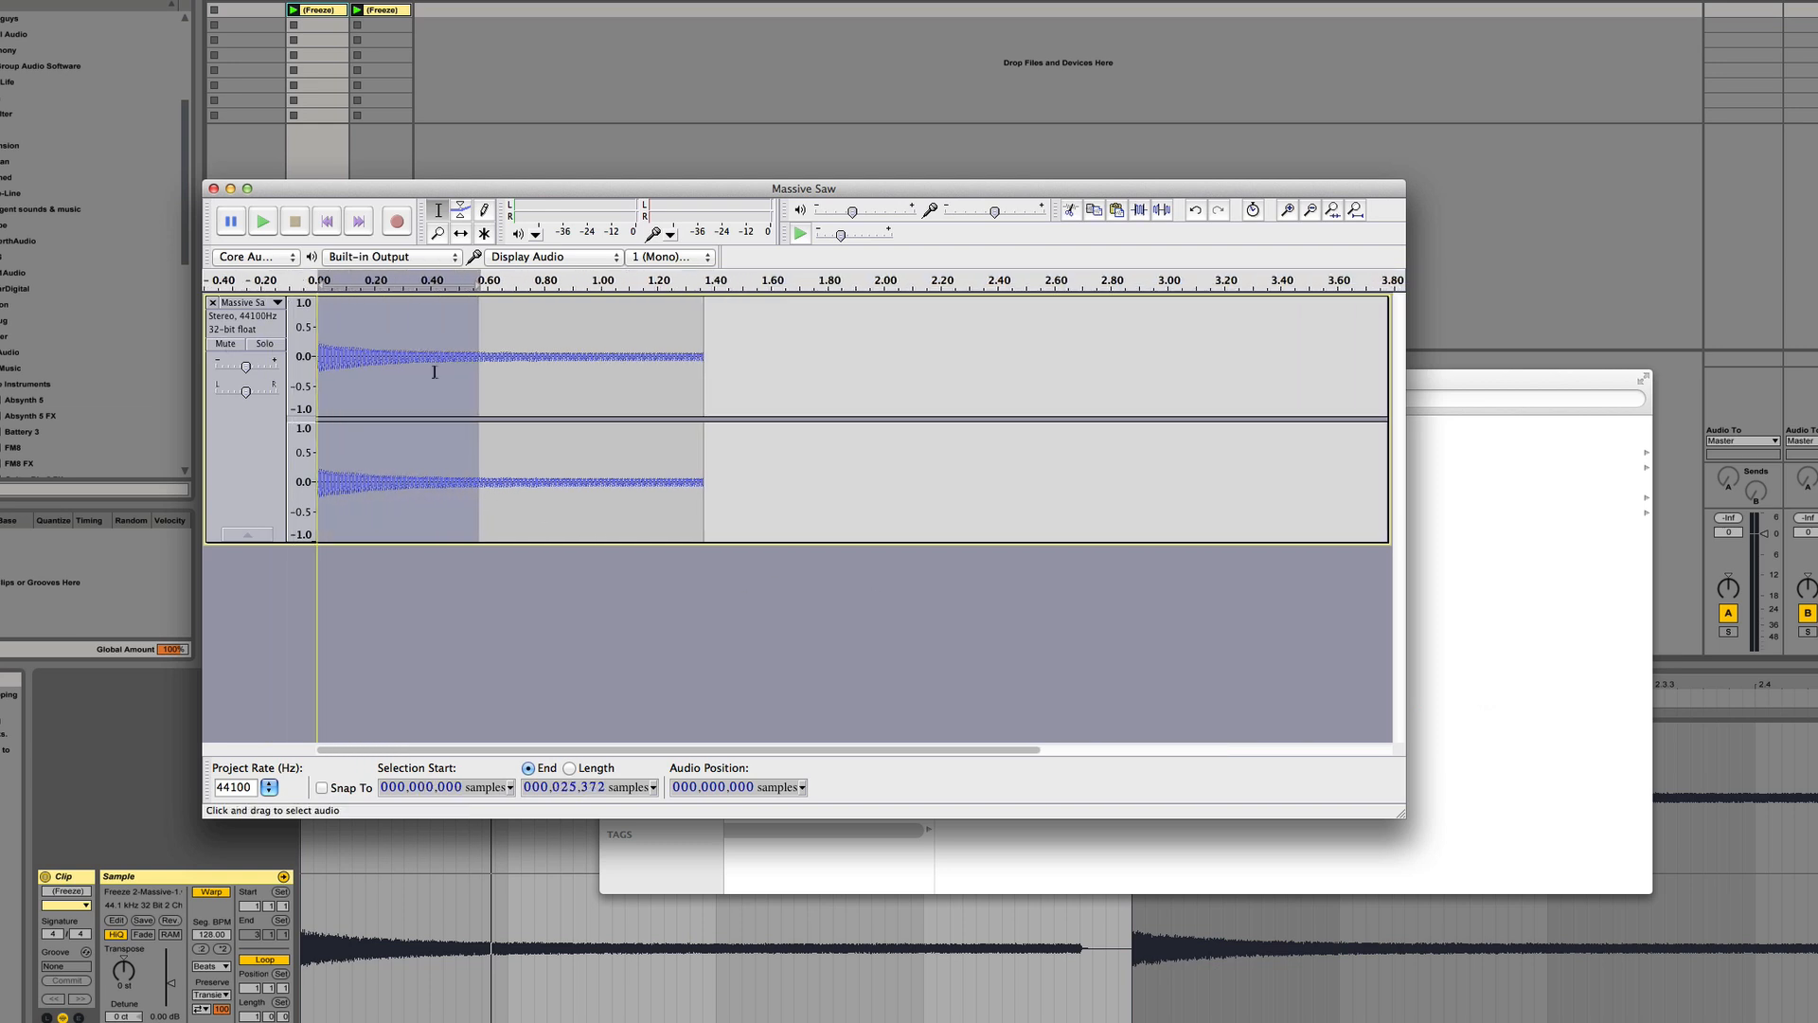
key(Delete)
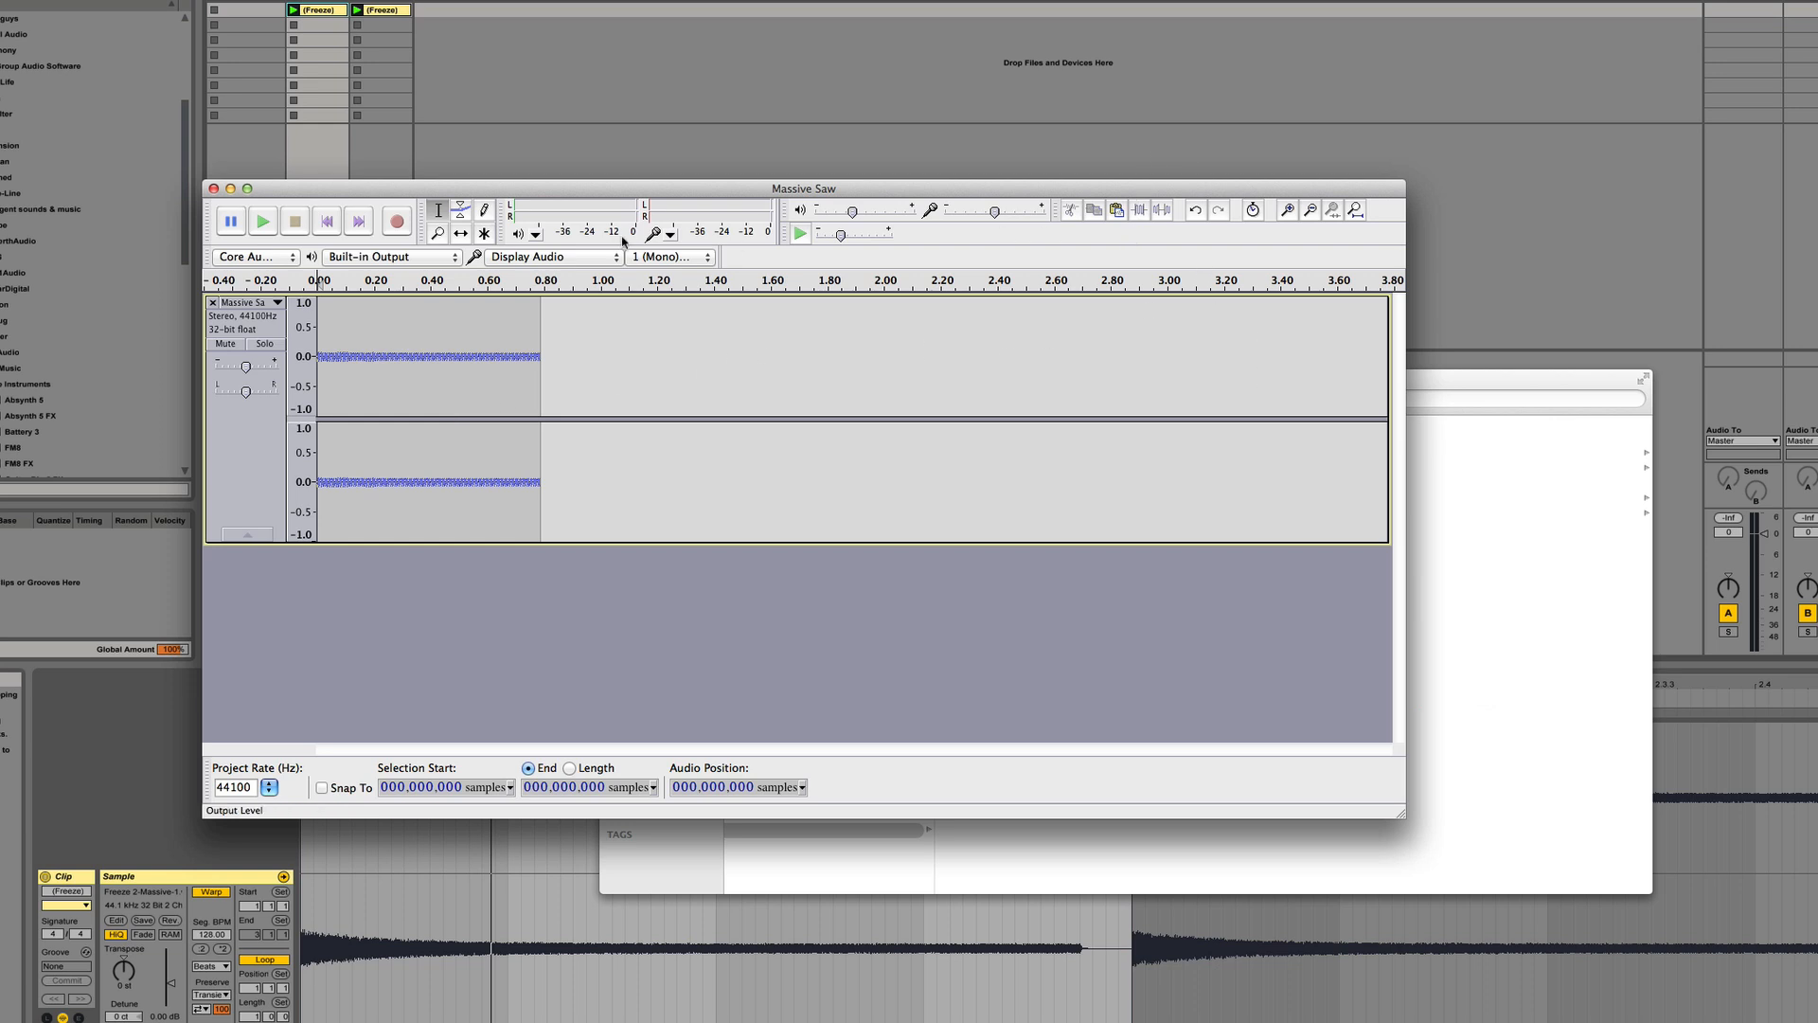
Test cursor positions near the start of the saw waveform and snap the cursor to the zero crossing at sample 161
click(1289, 210)
click(1289, 211)
click(1289, 211)
click(1289, 210)
click(1288, 211)
click(1289, 211)
click(1289, 210)
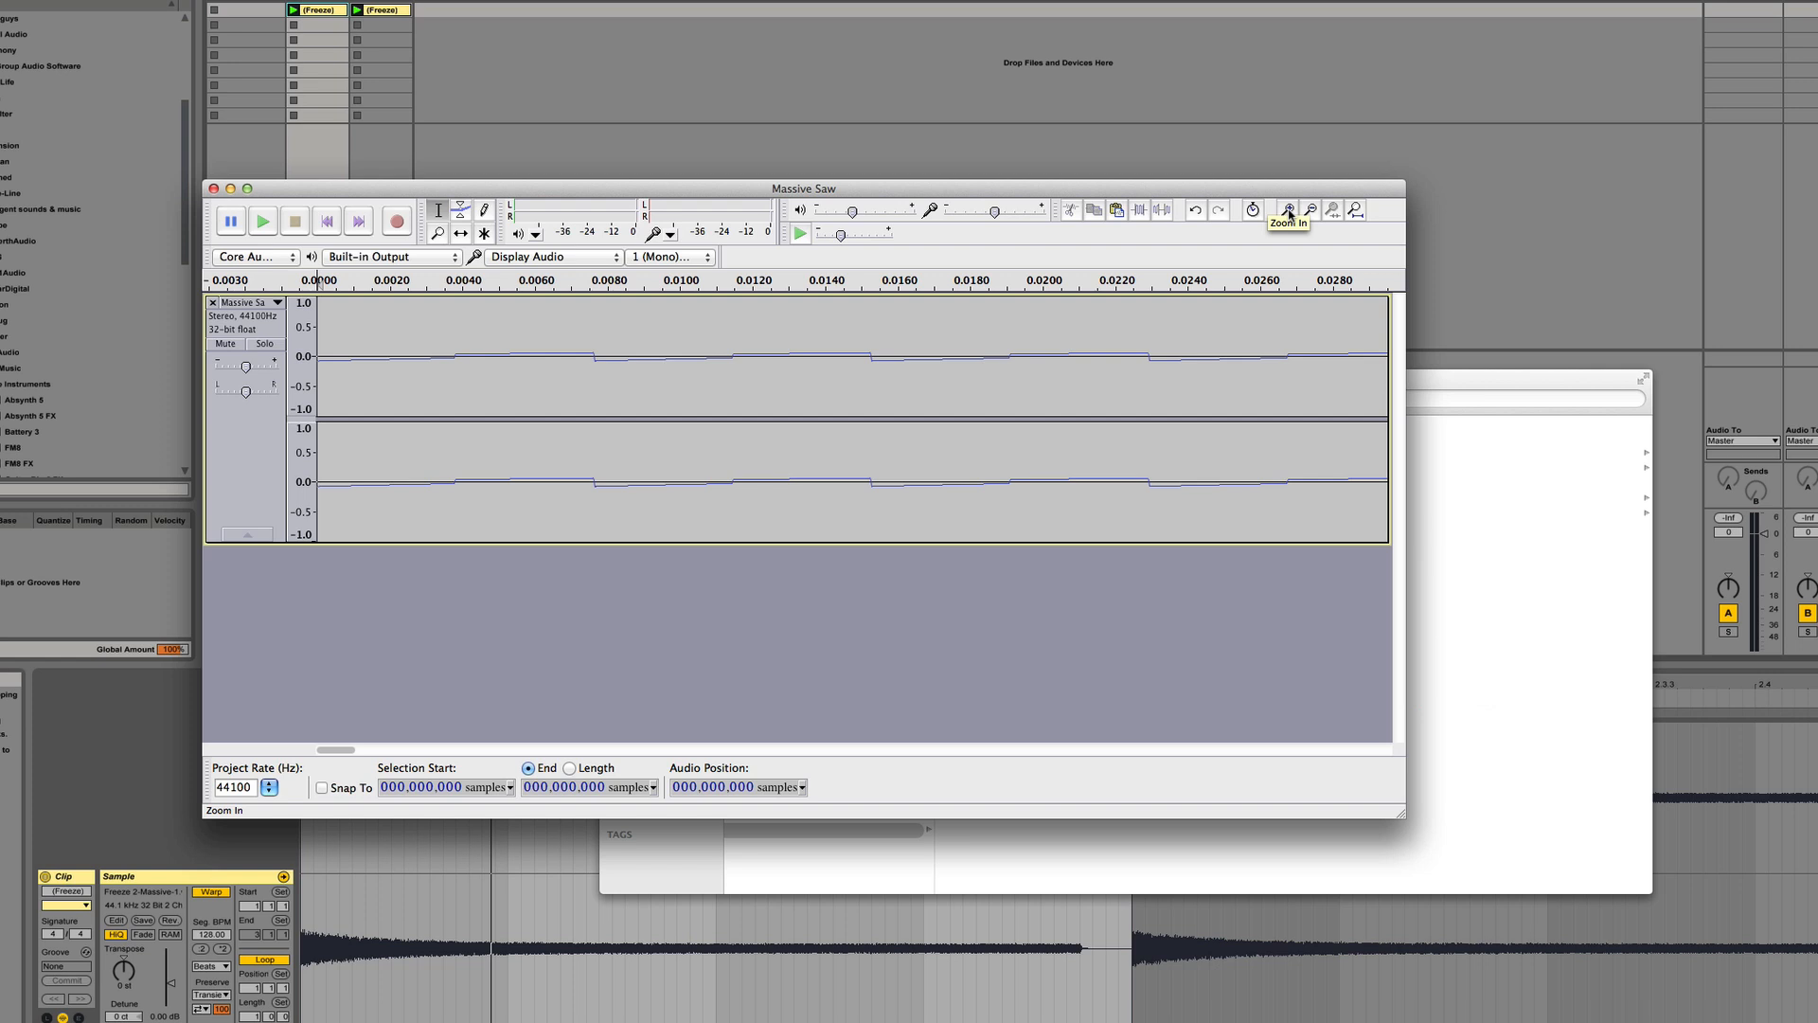
click(1289, 210)
click(611, 374)
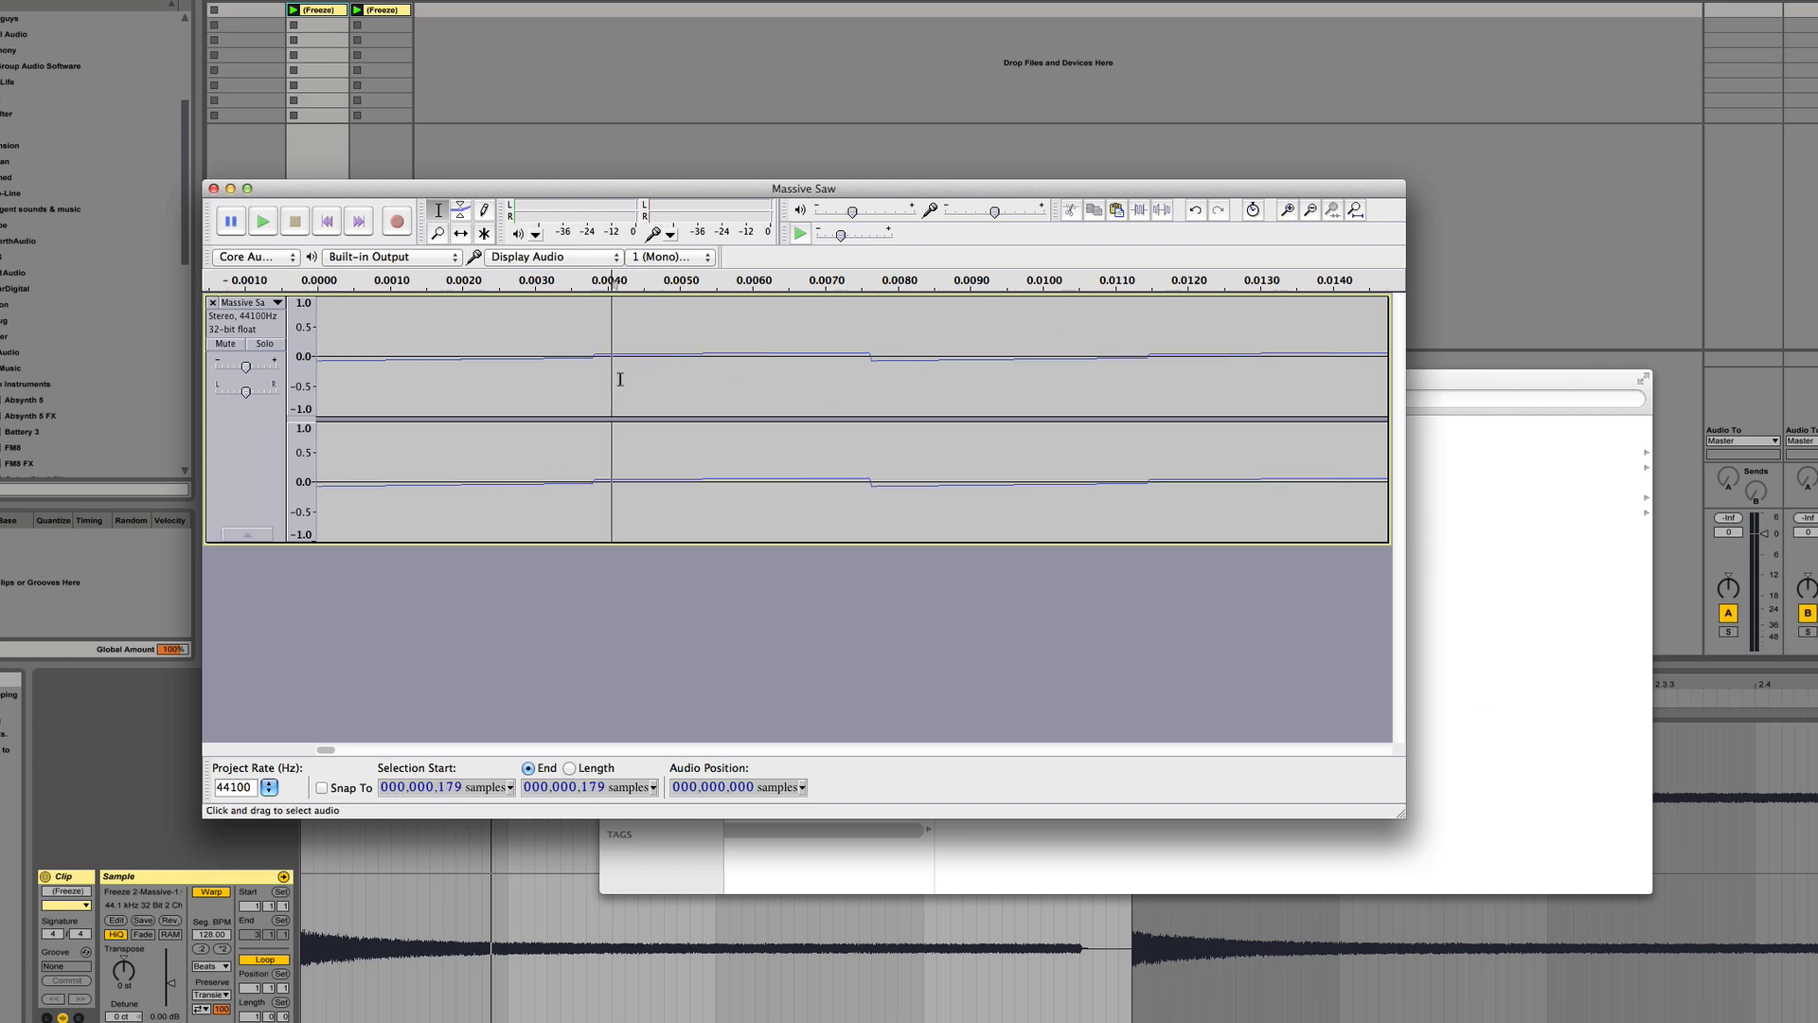
click(464, 363)
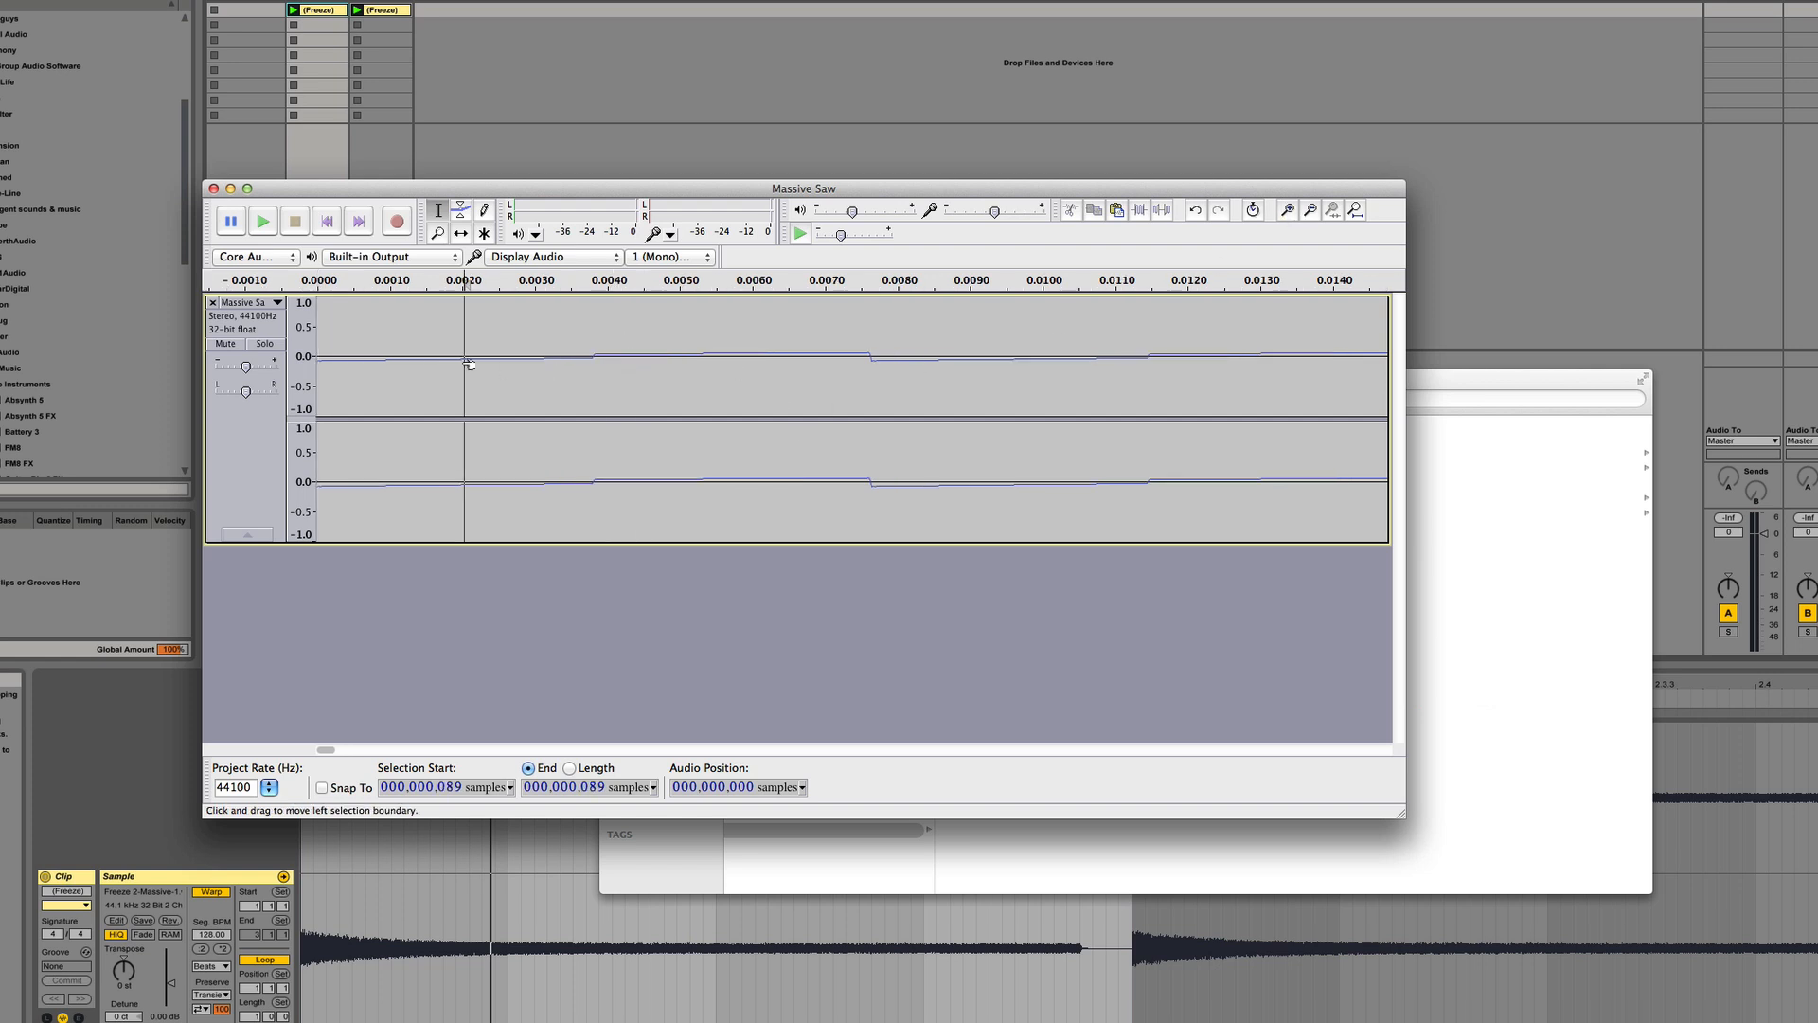
click(651, 369)
key(z)
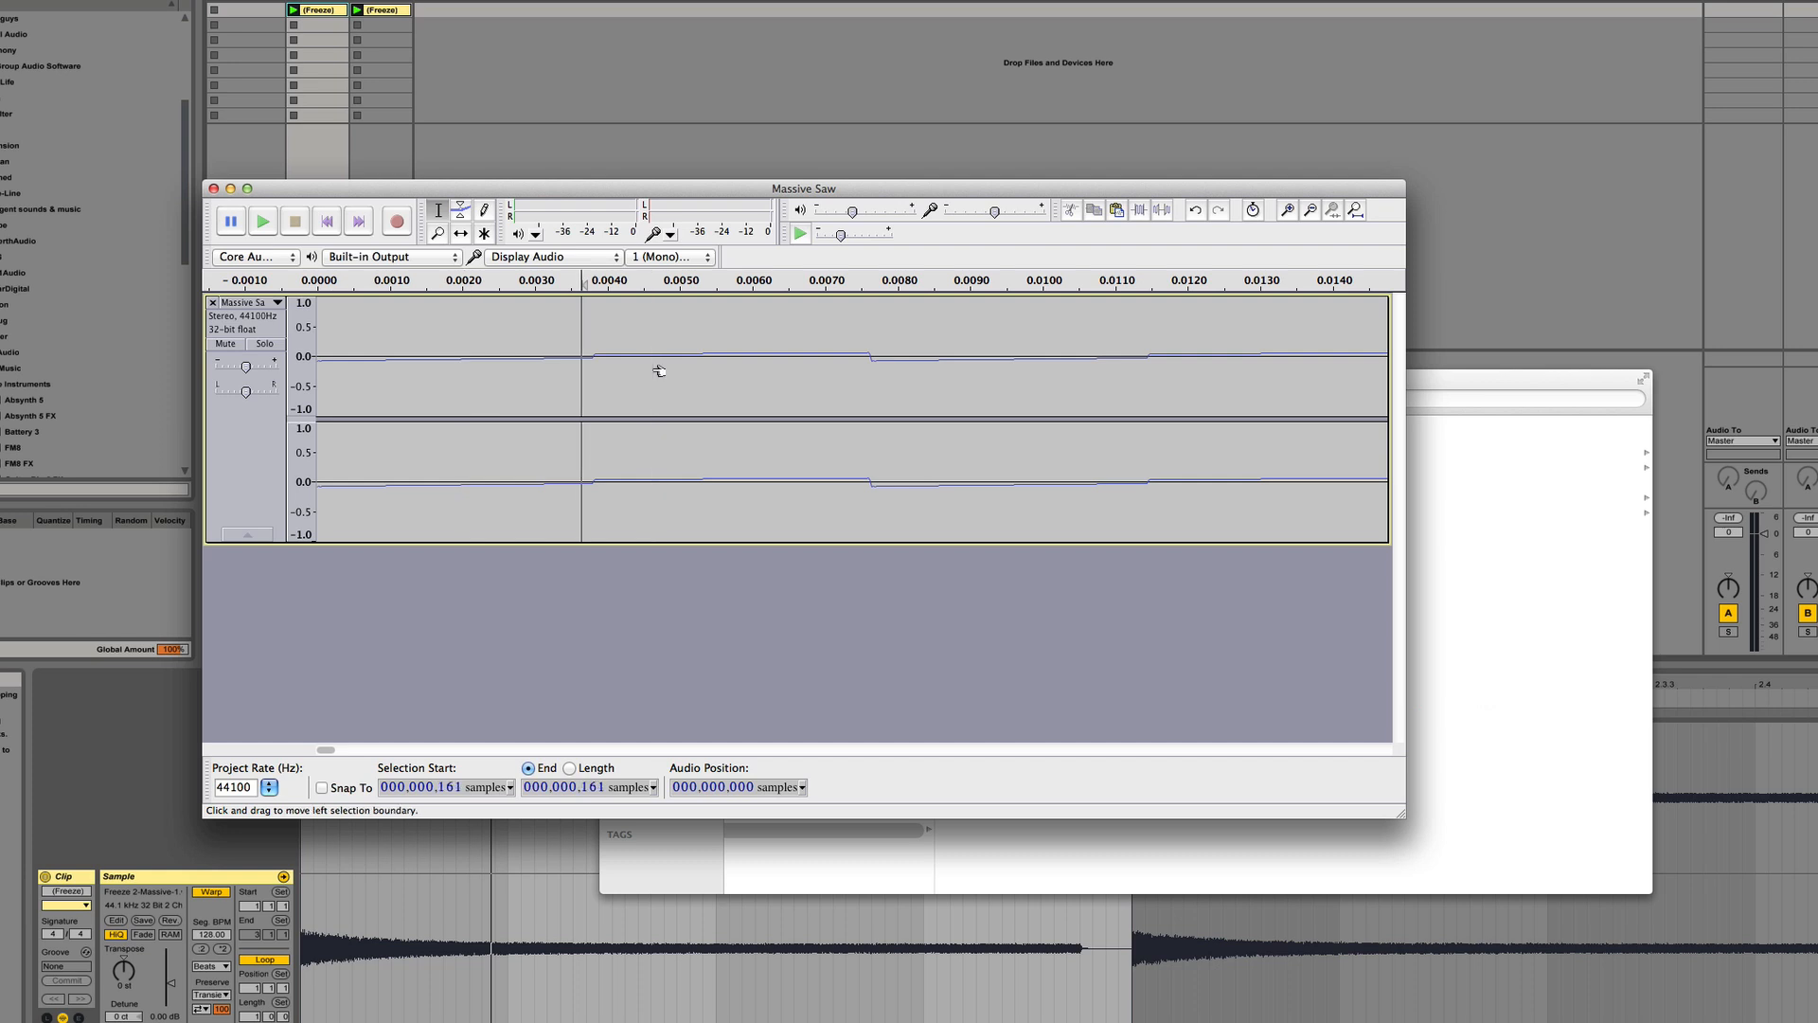
Try cursor positions around the first rising edge of the saw waveform, snapping each to the nearest zero crossing
click(1218, 407)
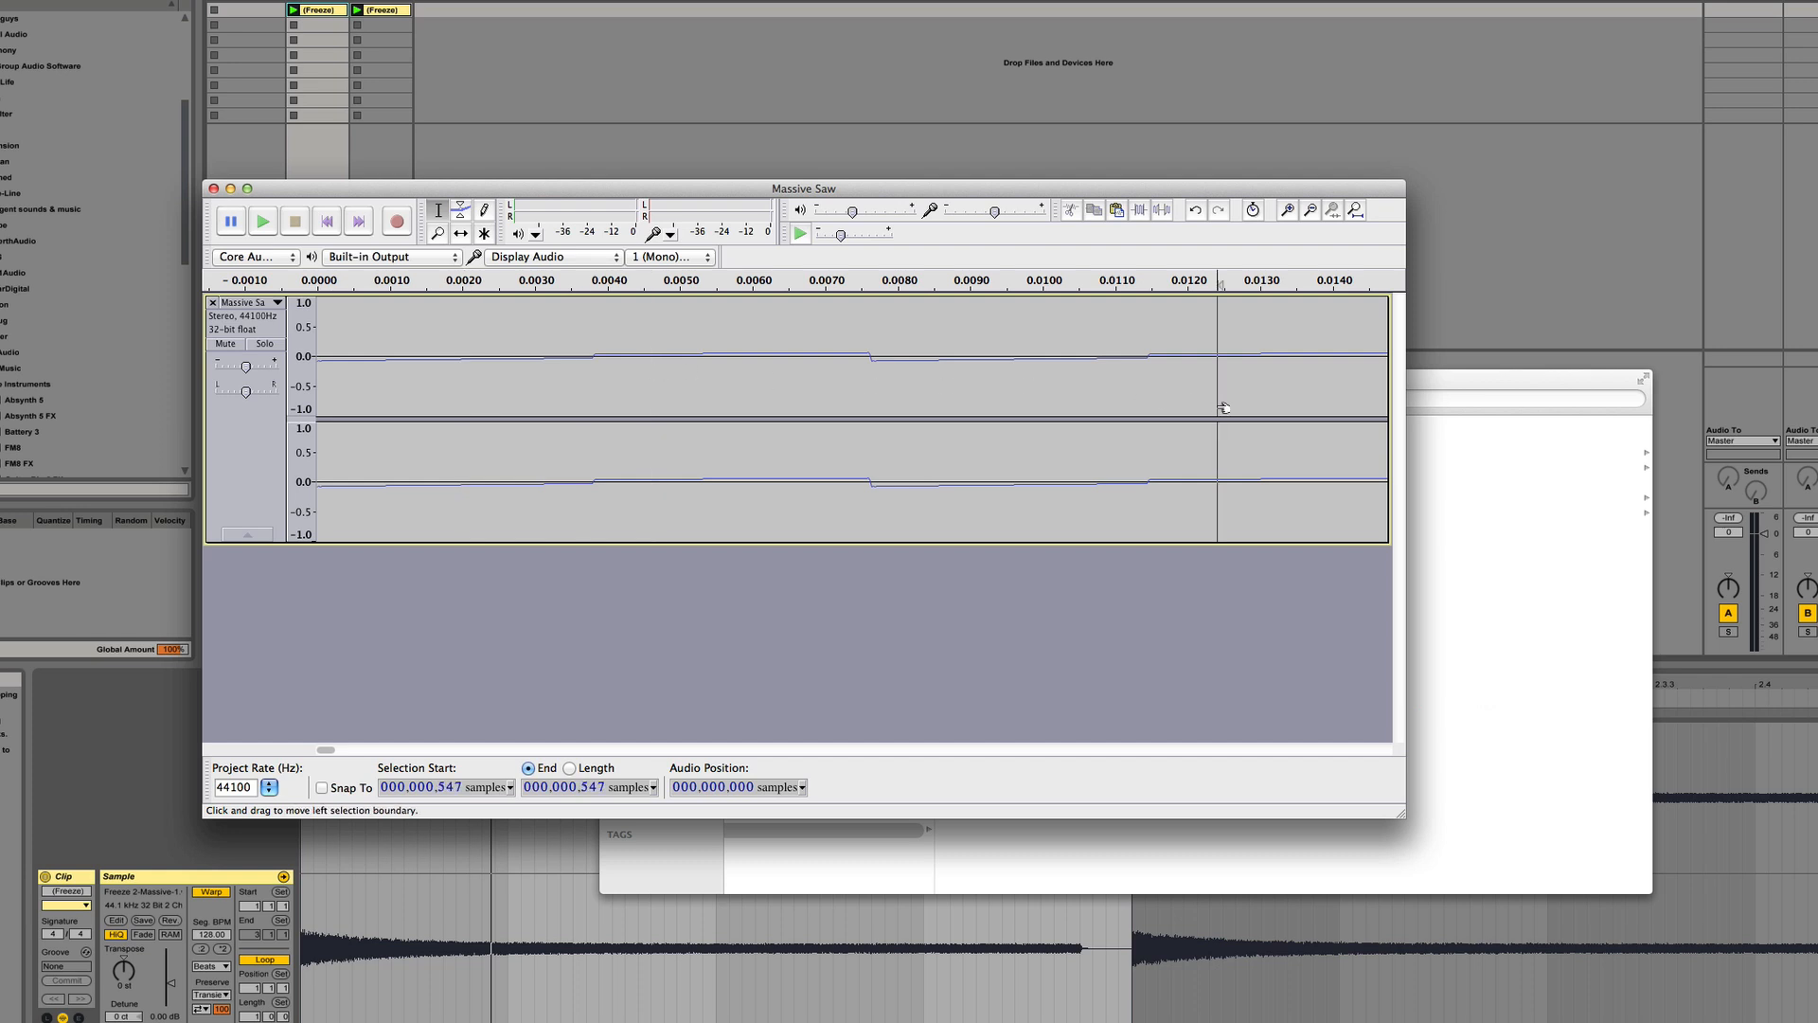
key(z)
click(701, 386)
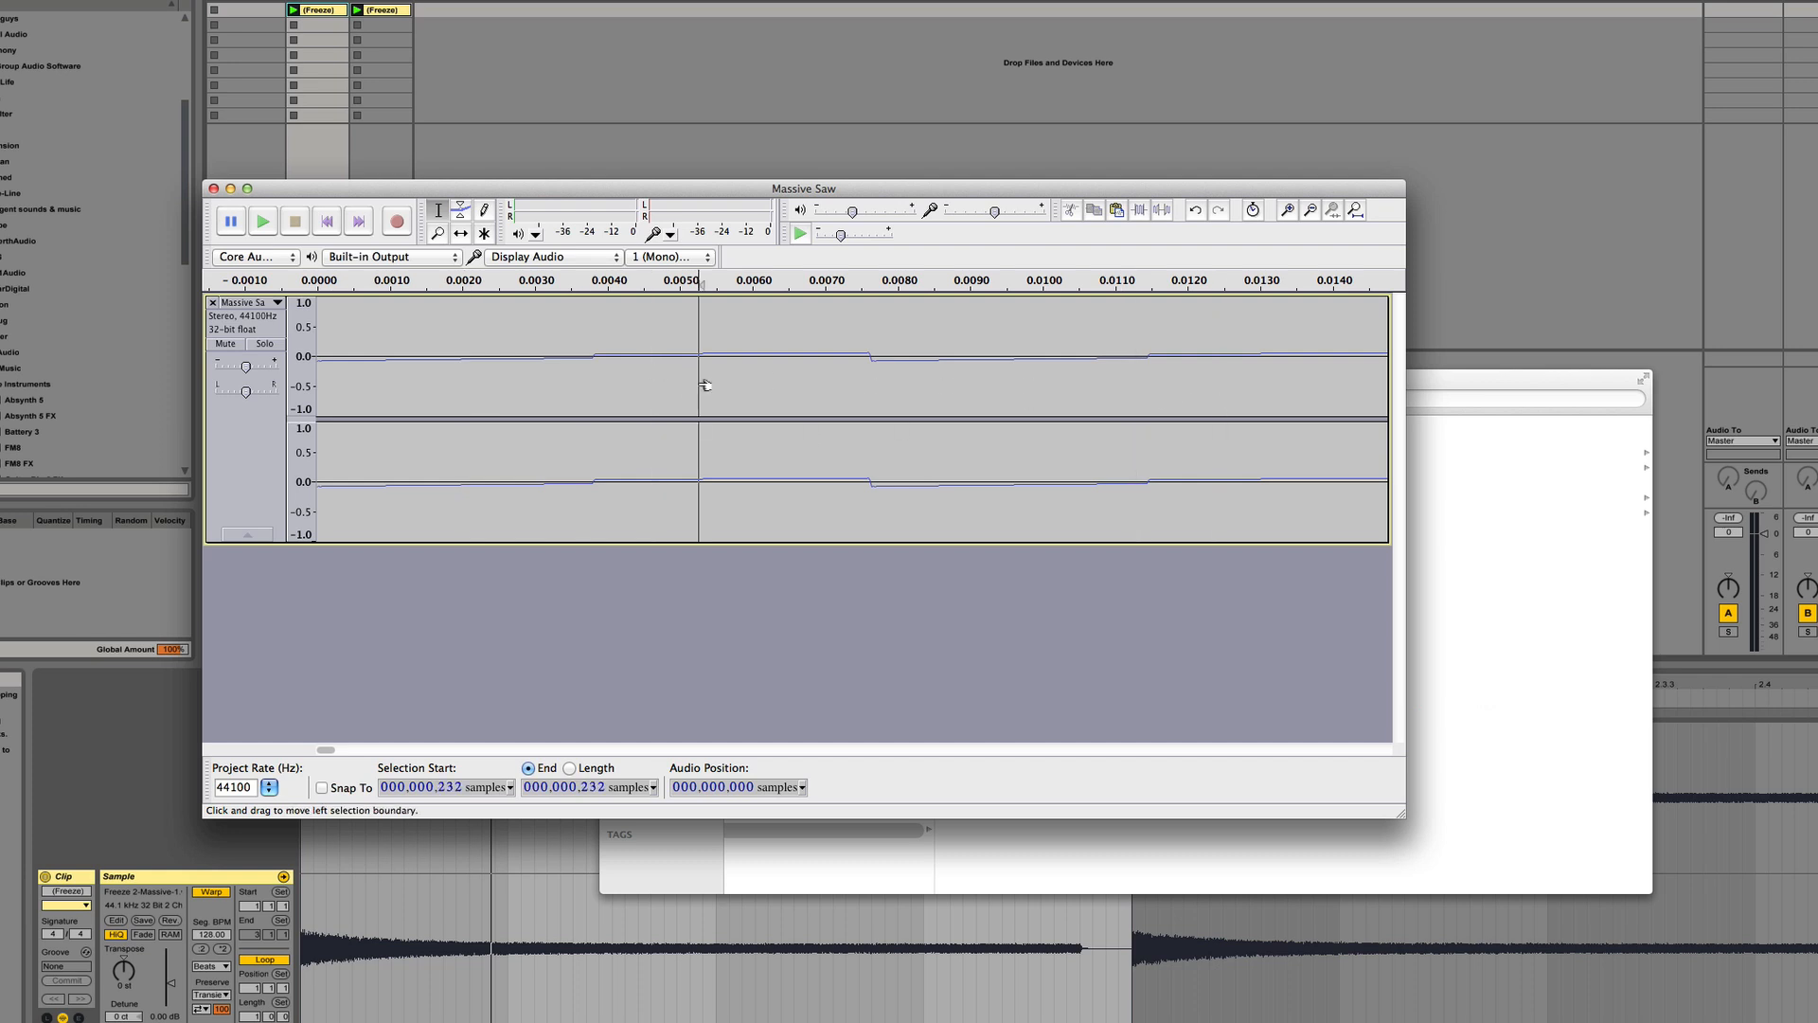
key(z)
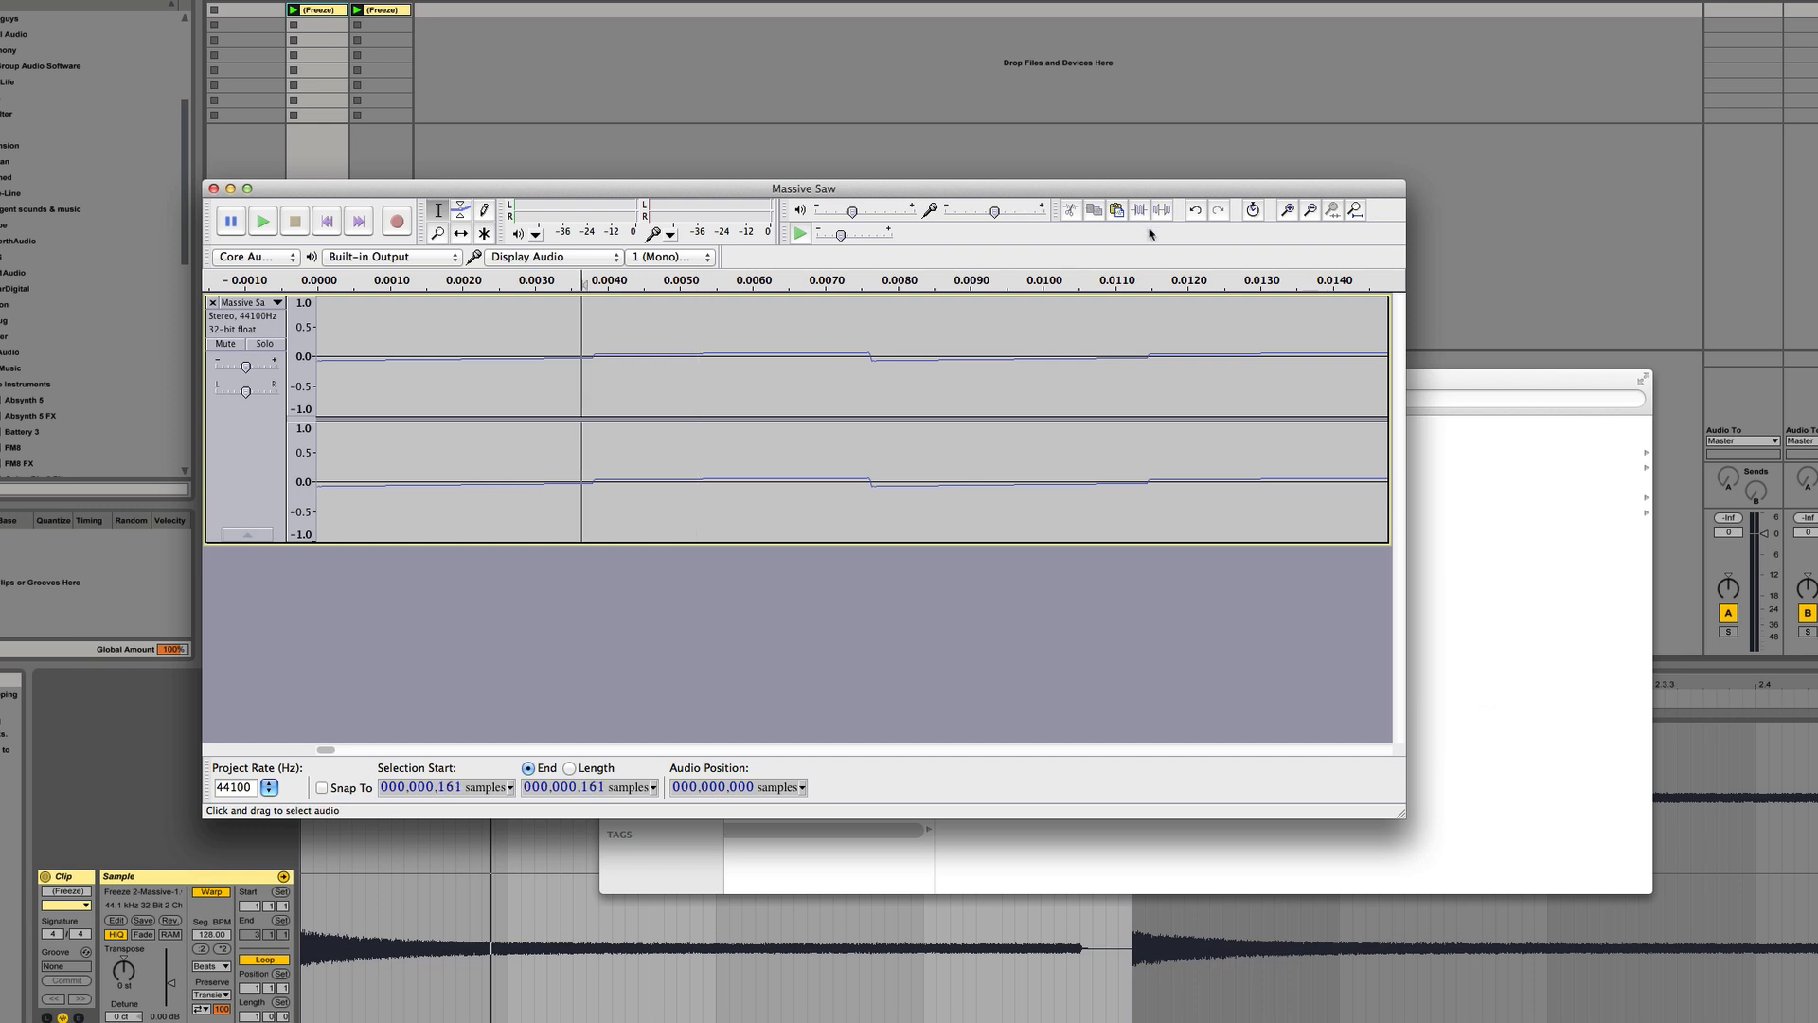
click(1287, 209)
click(1287, 209)
key(z)
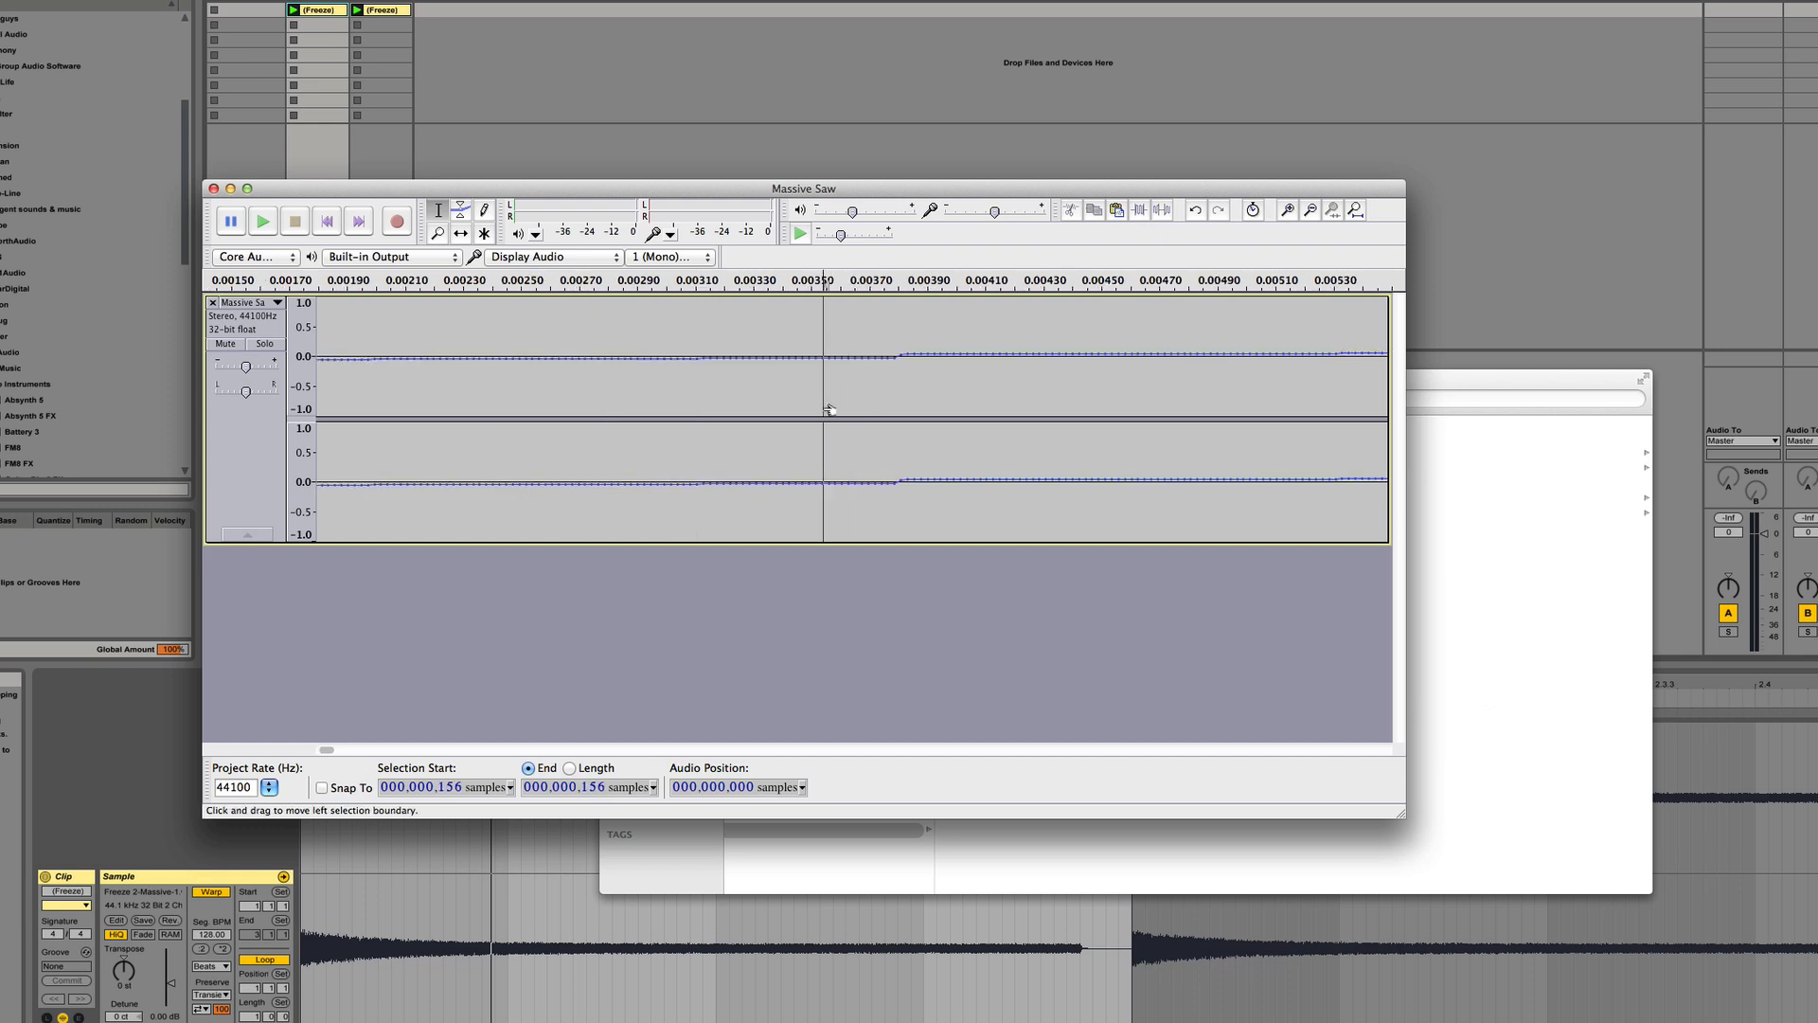
click(888, 388)
key(z)
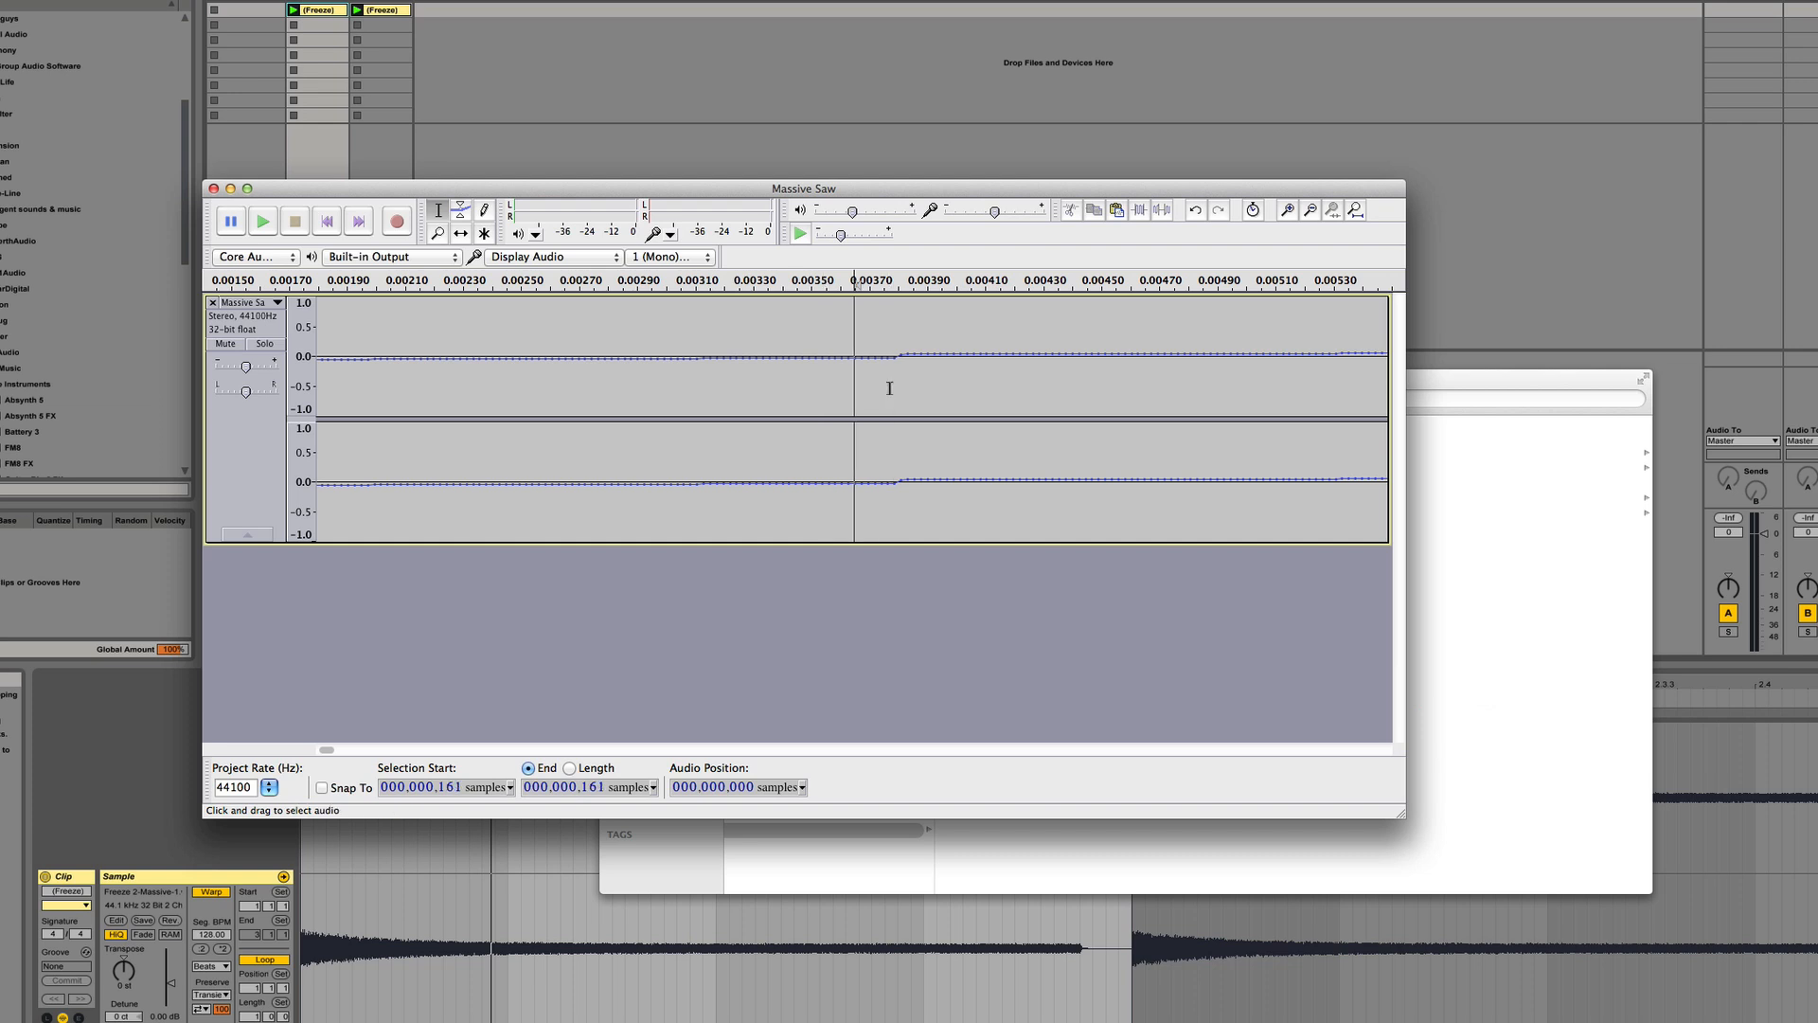
click(916, 372)
key(z)
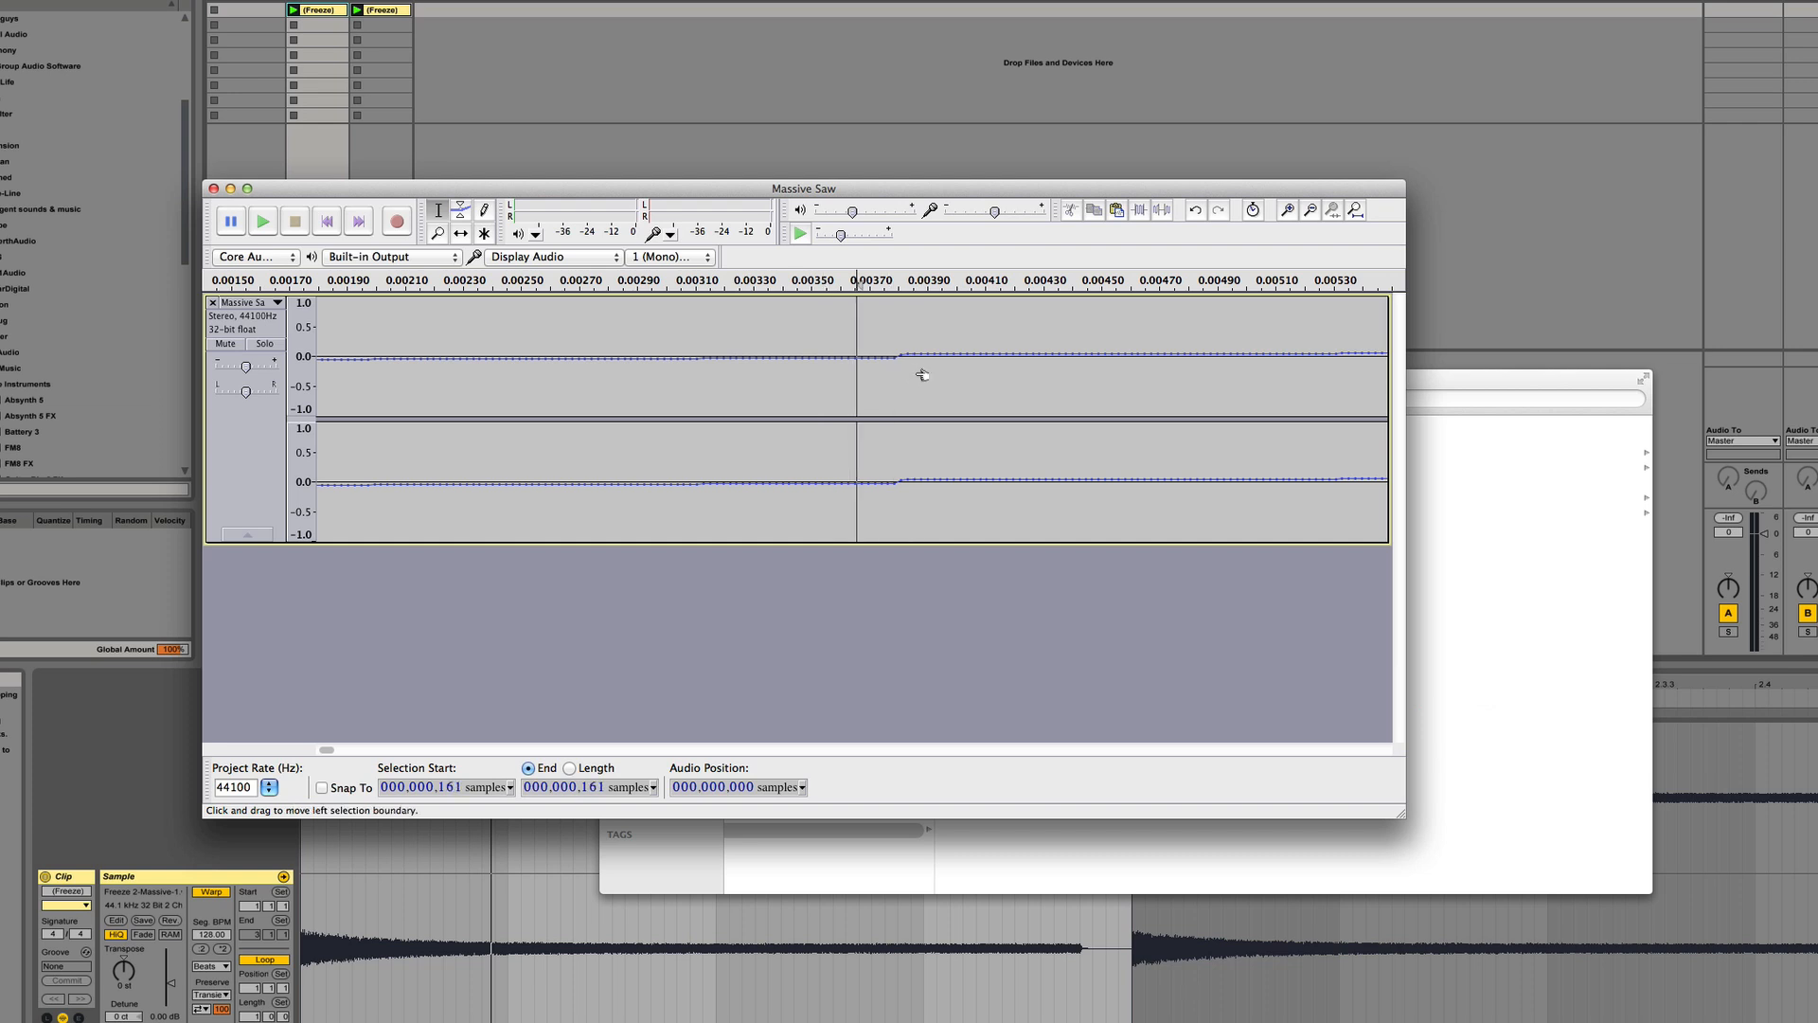
Retry snapping the cursor to a zero crossing at closer range, starting from about sample 168
click(1286, 209)
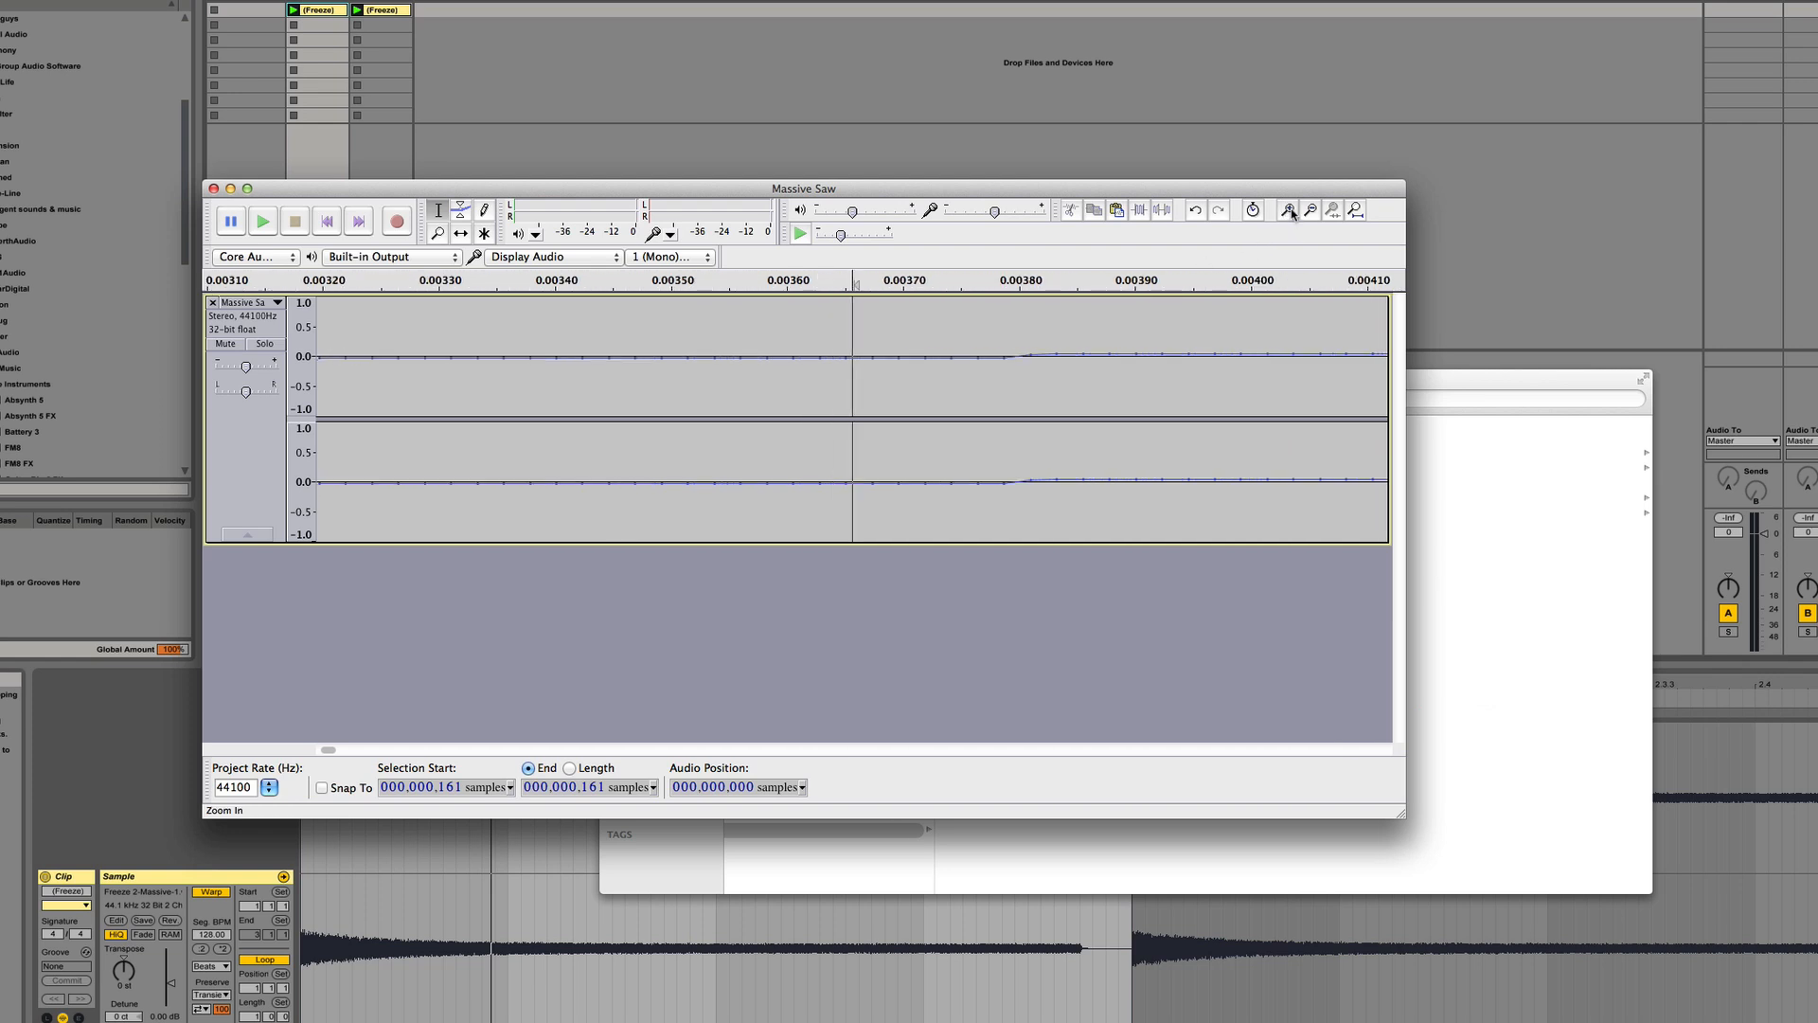
click(1232, 389)
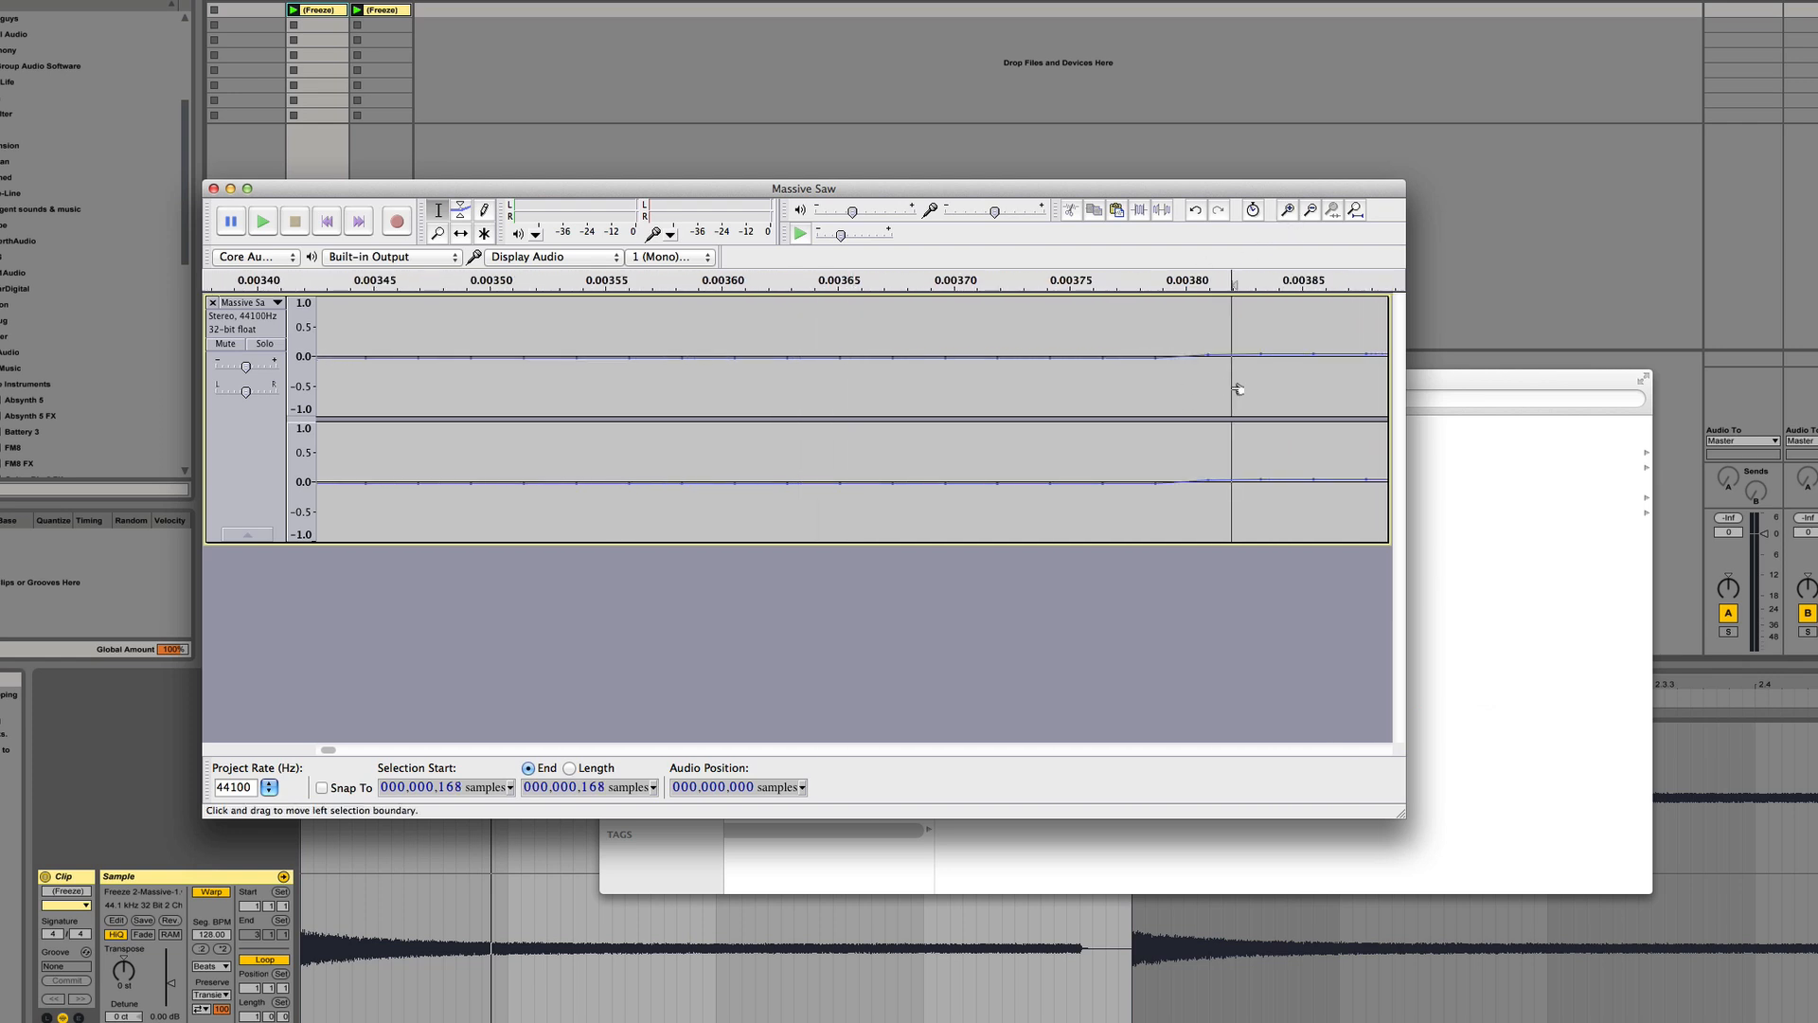
drag(1237, 389, 1204, 379)
key(z)
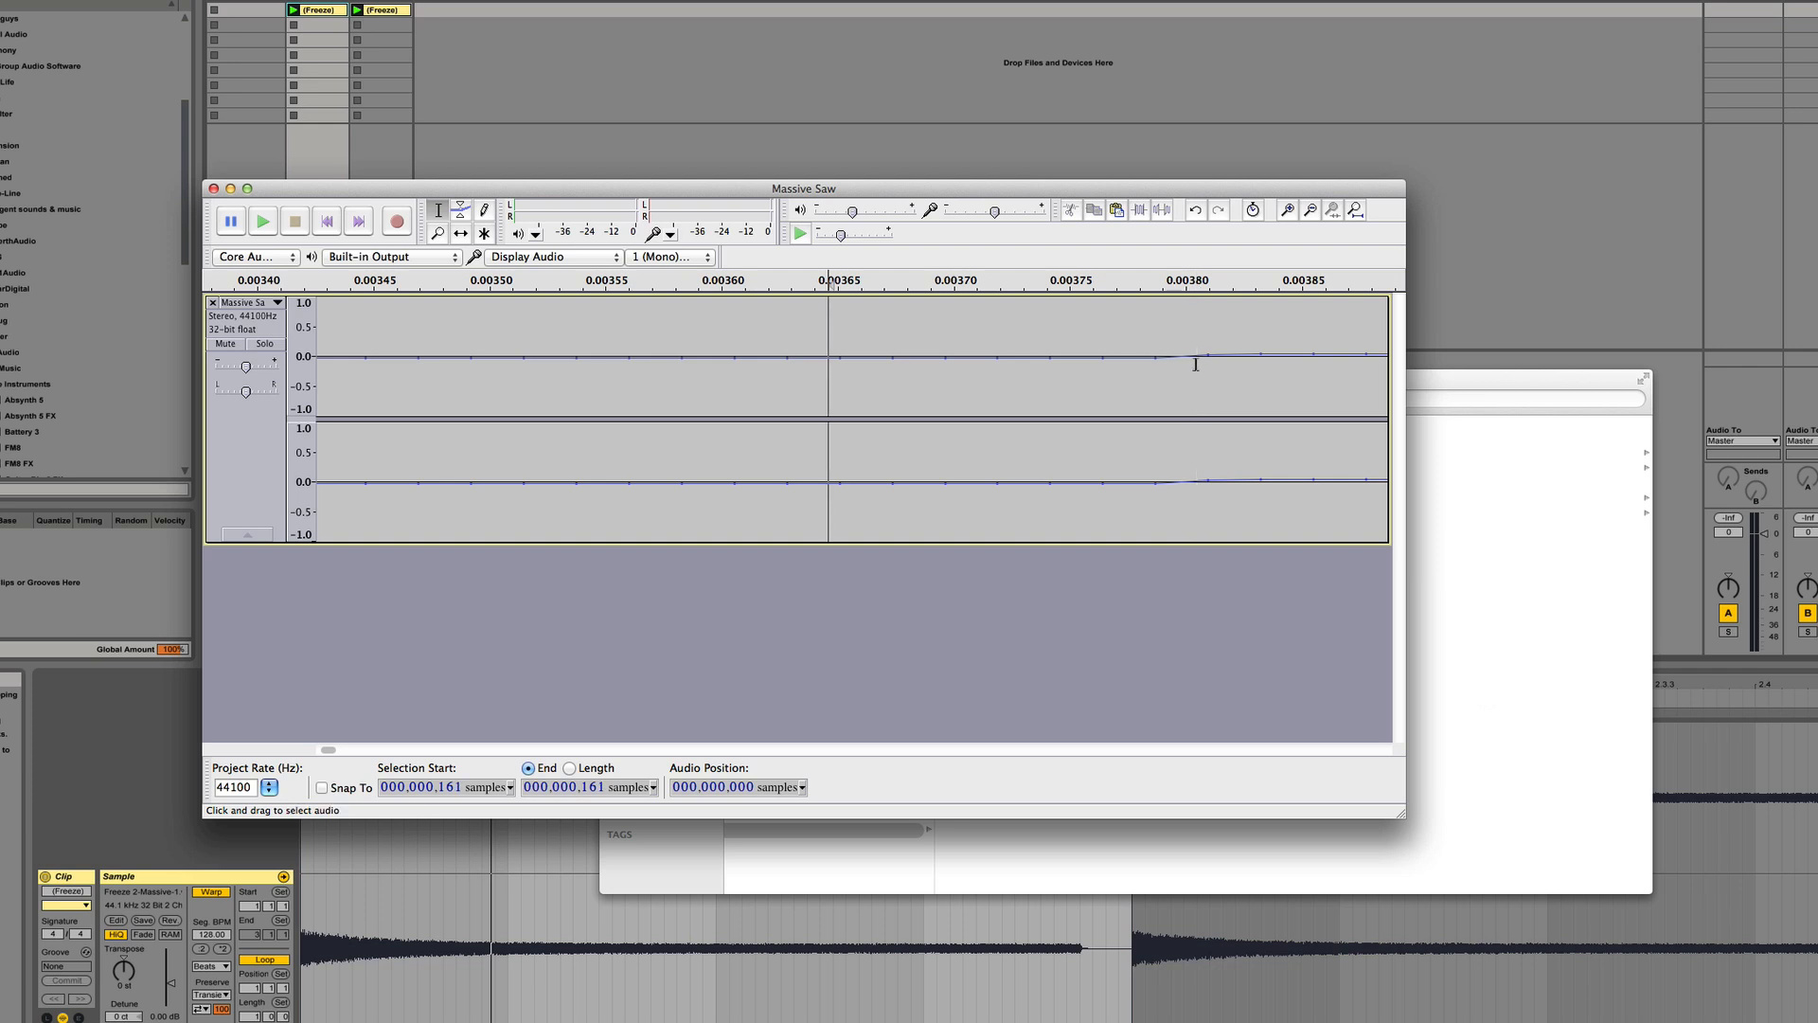
click(1189, 367)
key(z)
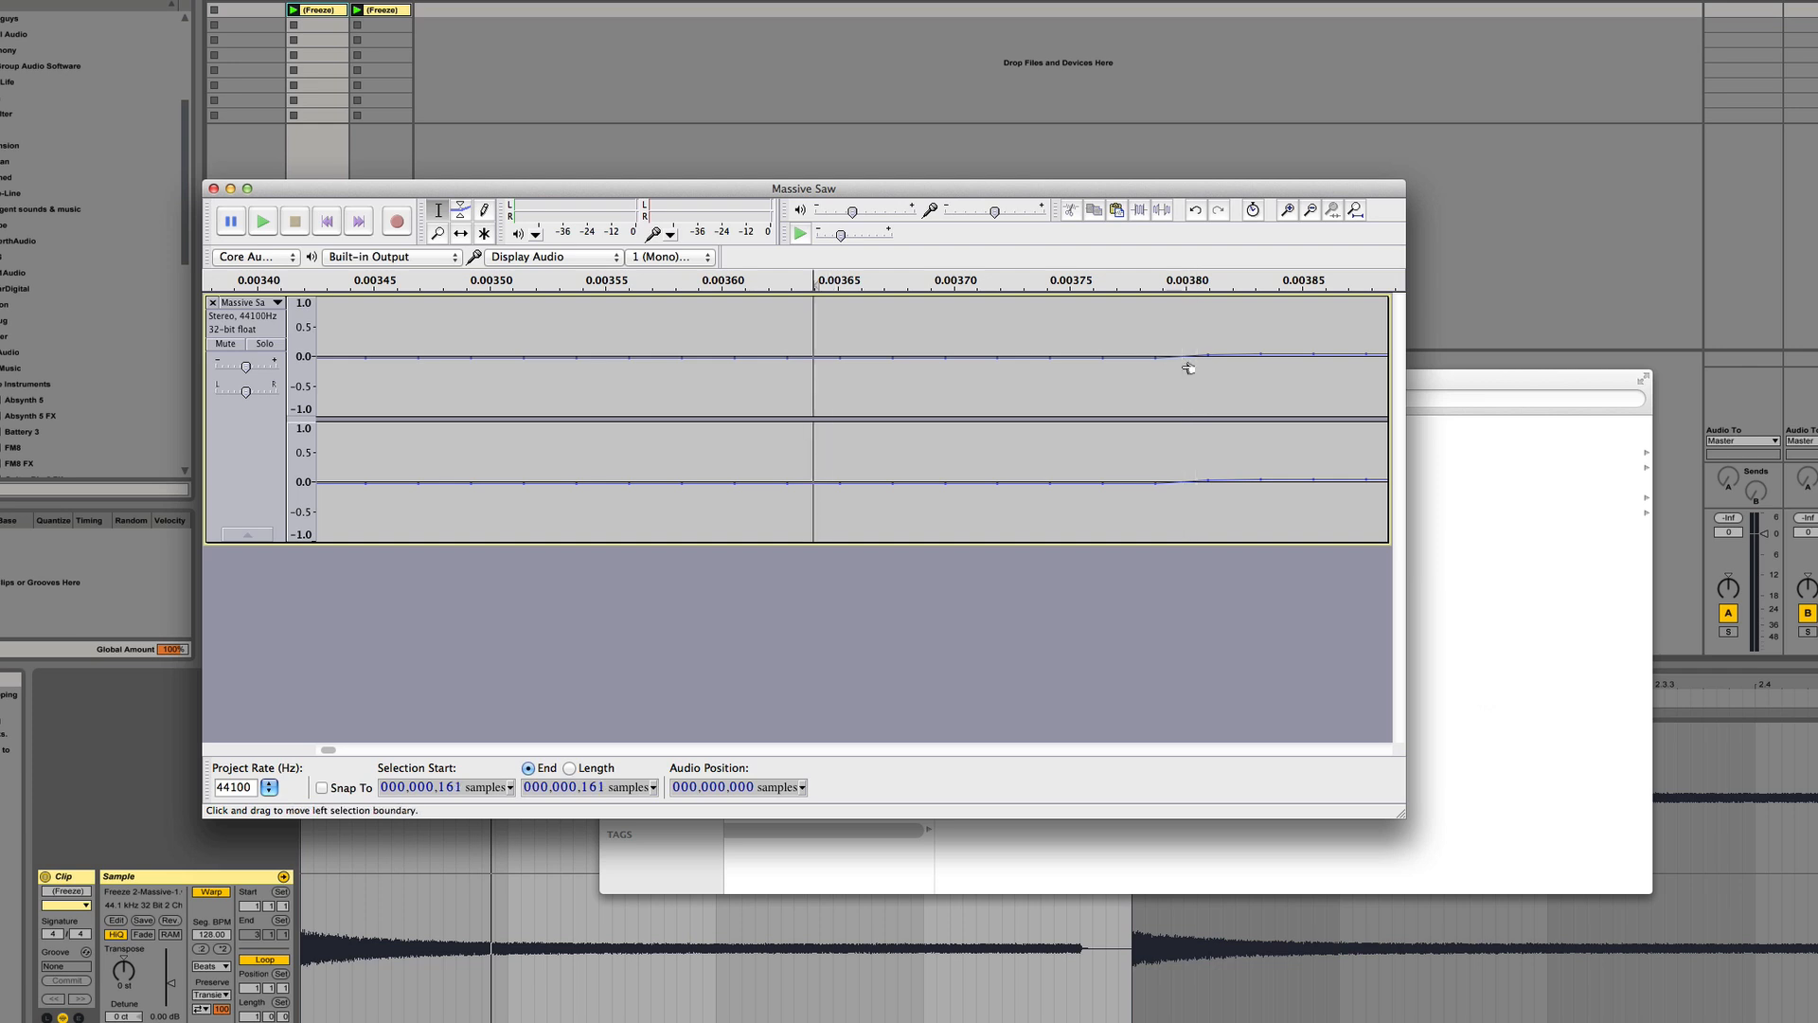
Place the cursor at sample 1,189 by a later rising edge of the saw and snap it to the nearest zero crossing
click(1310, 210)
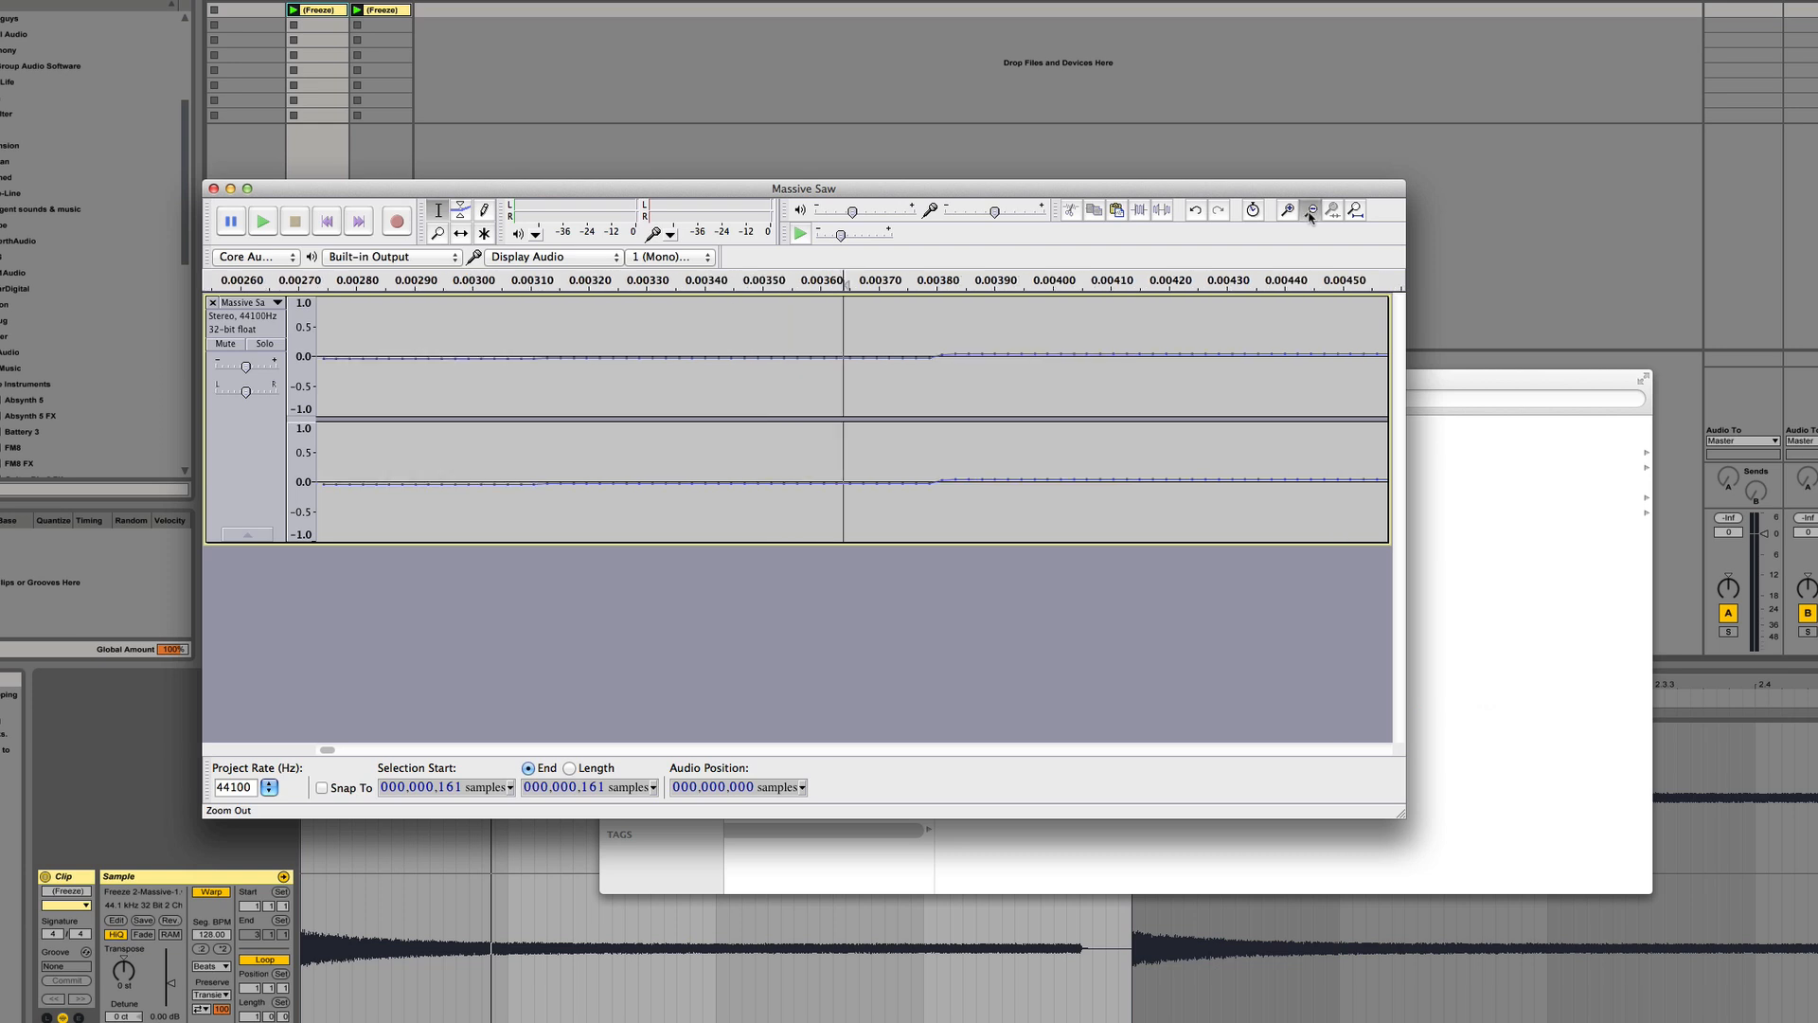
click(1311, 210)
click(1310, 210)
click(1311, 210)
click(1310, 210)
click(905, 347)
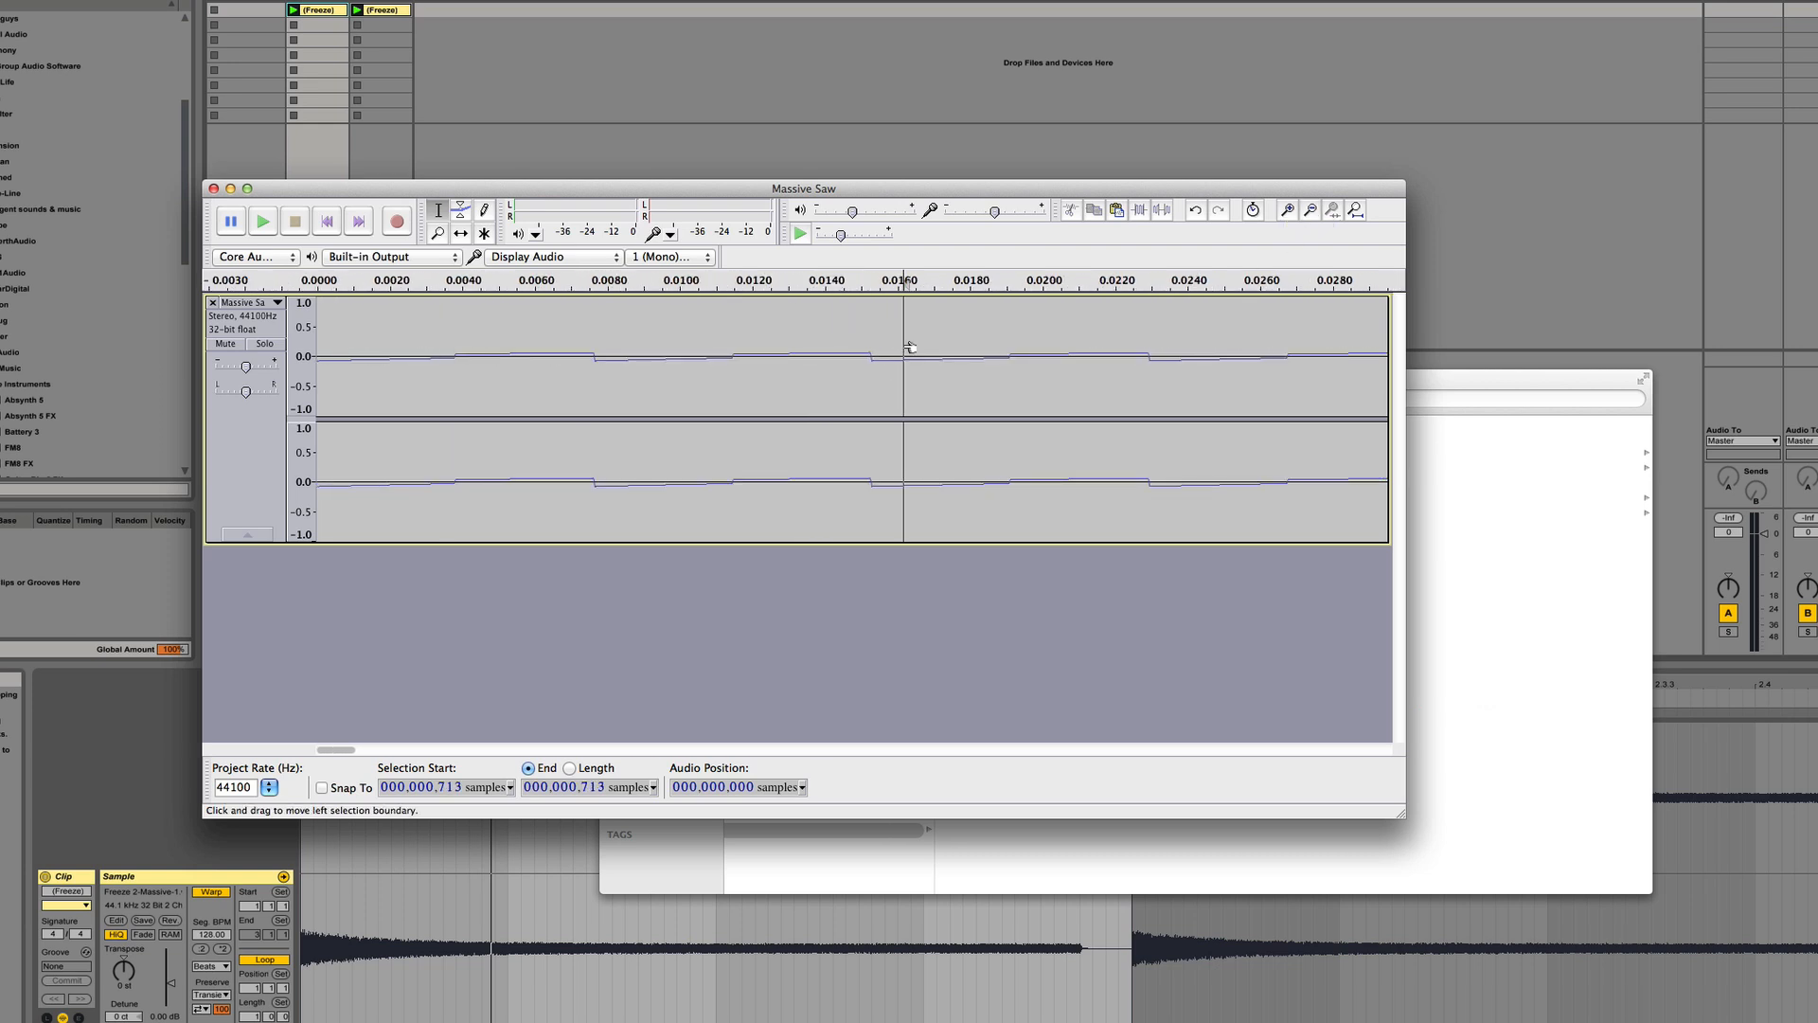
click(1004, 366)
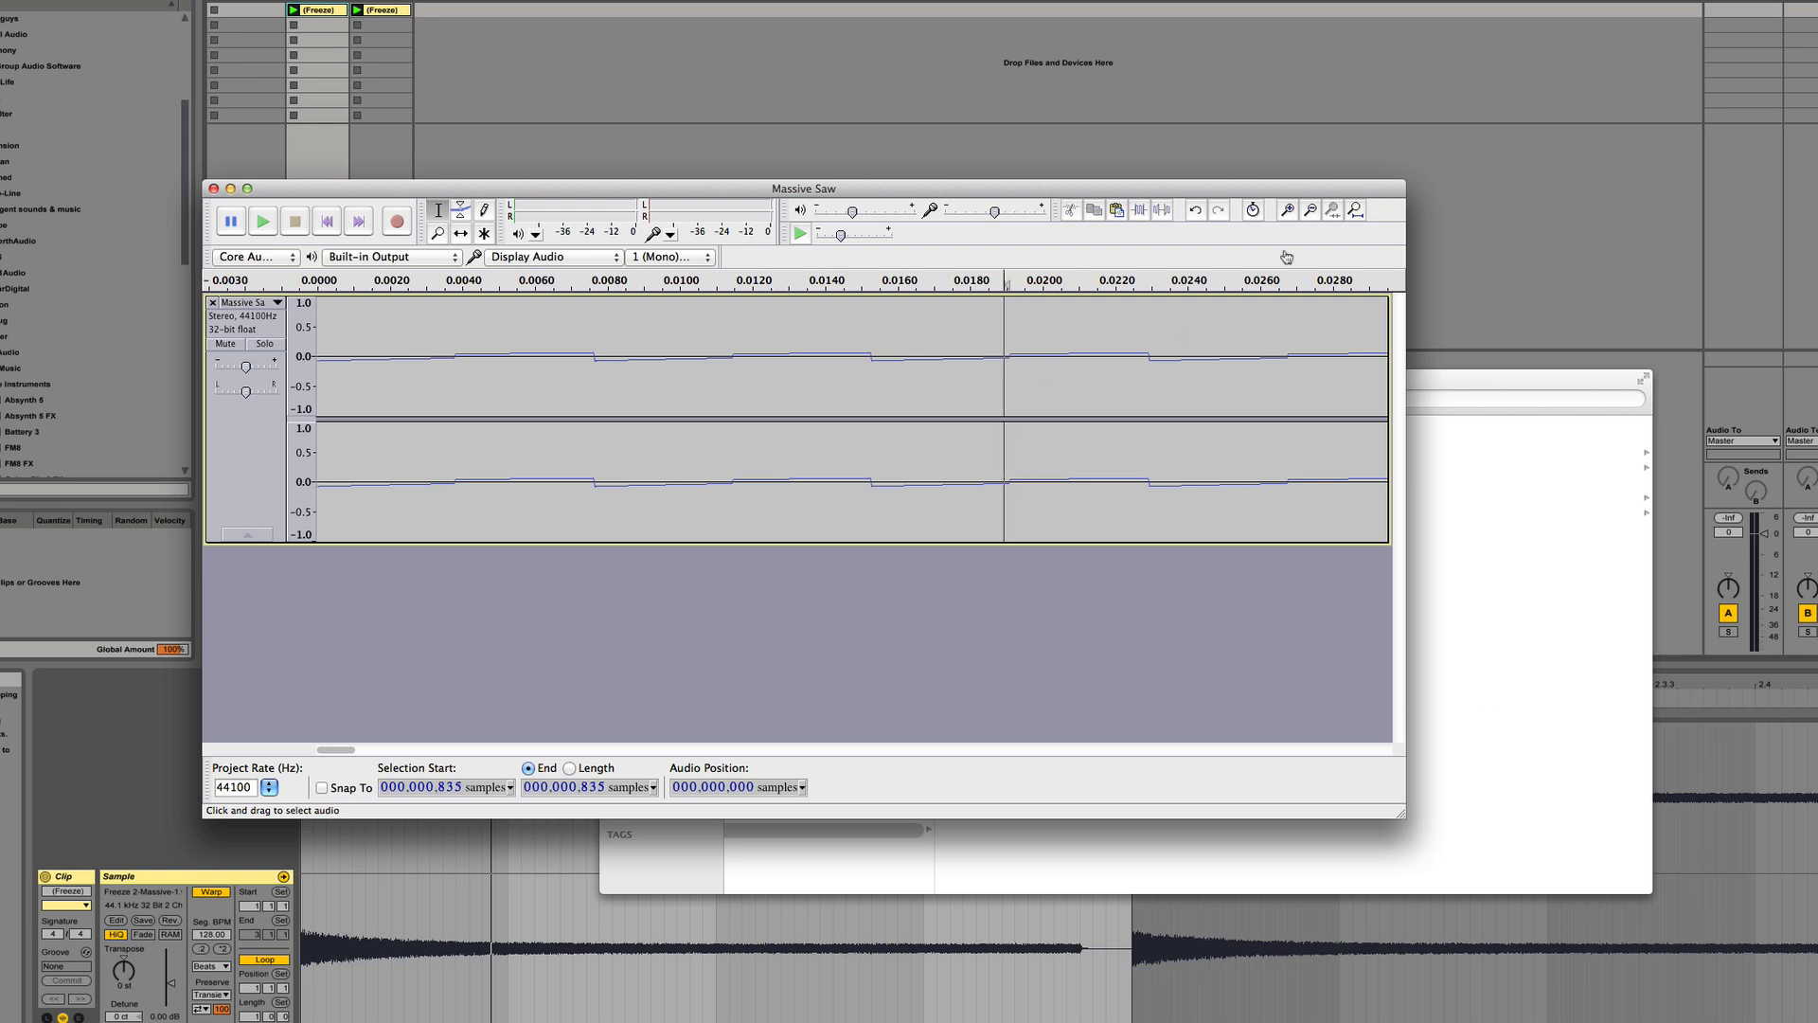
click(1297, 395)
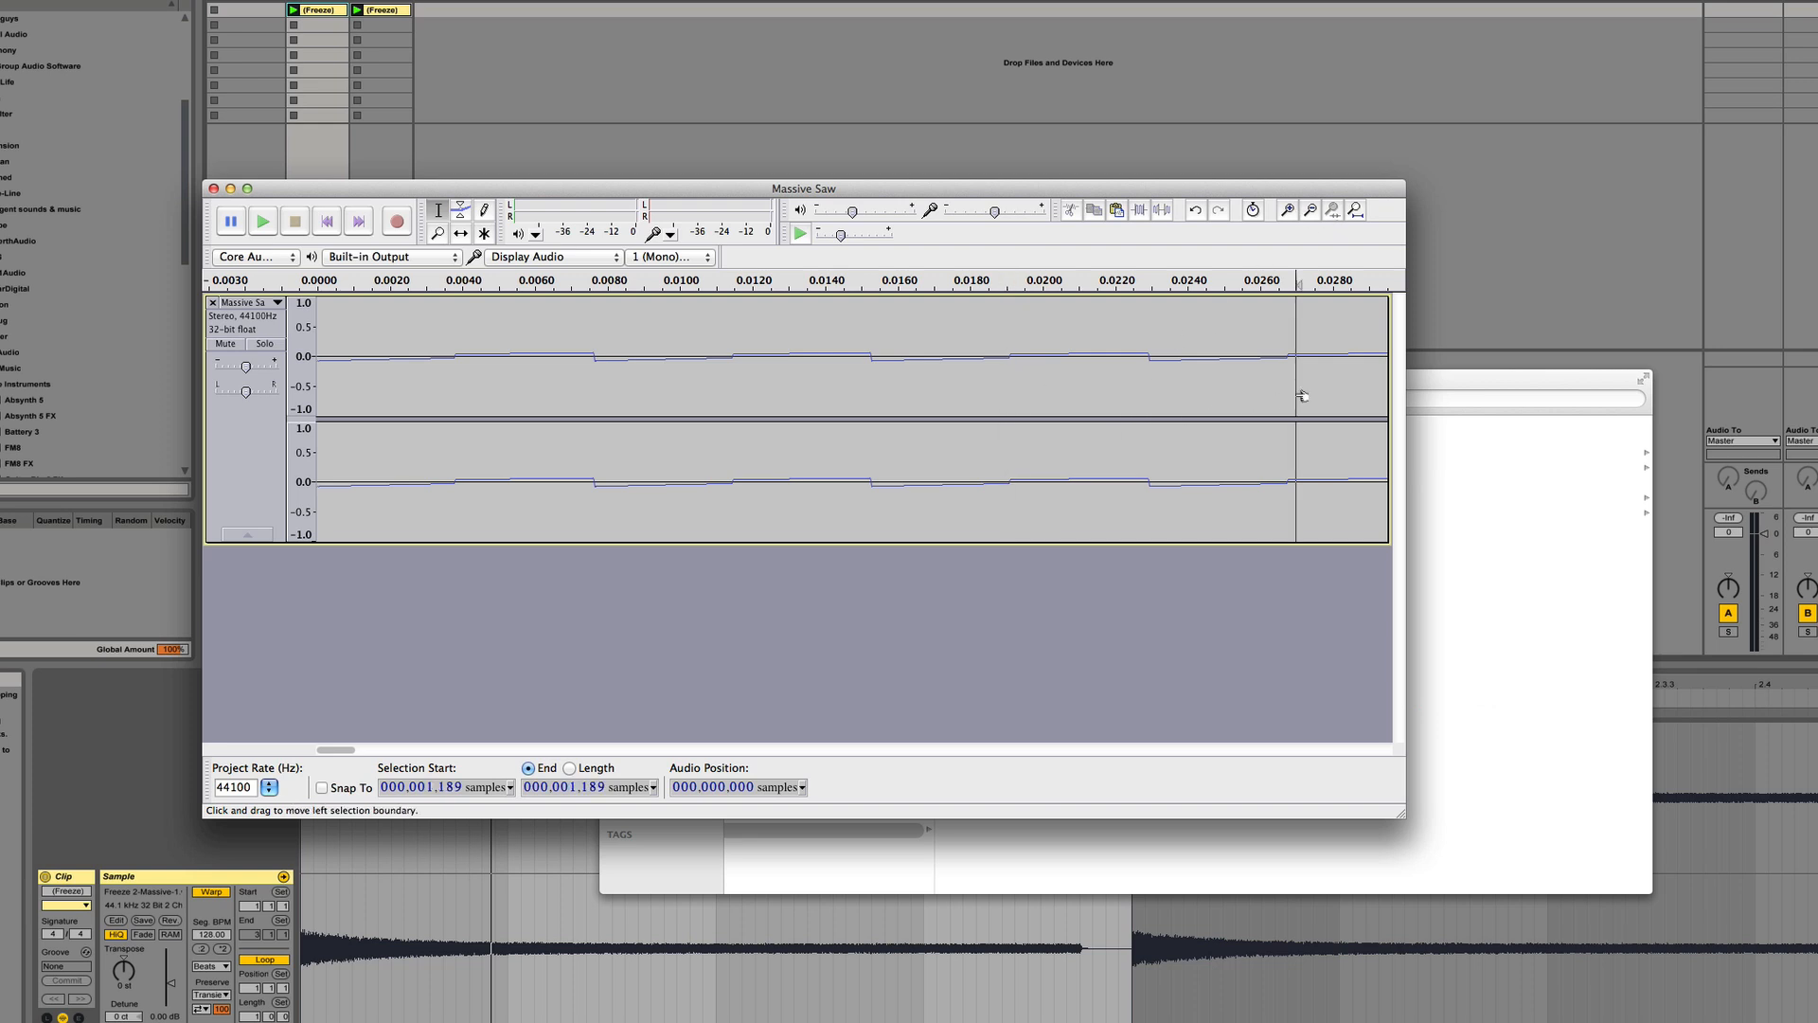
key(z)
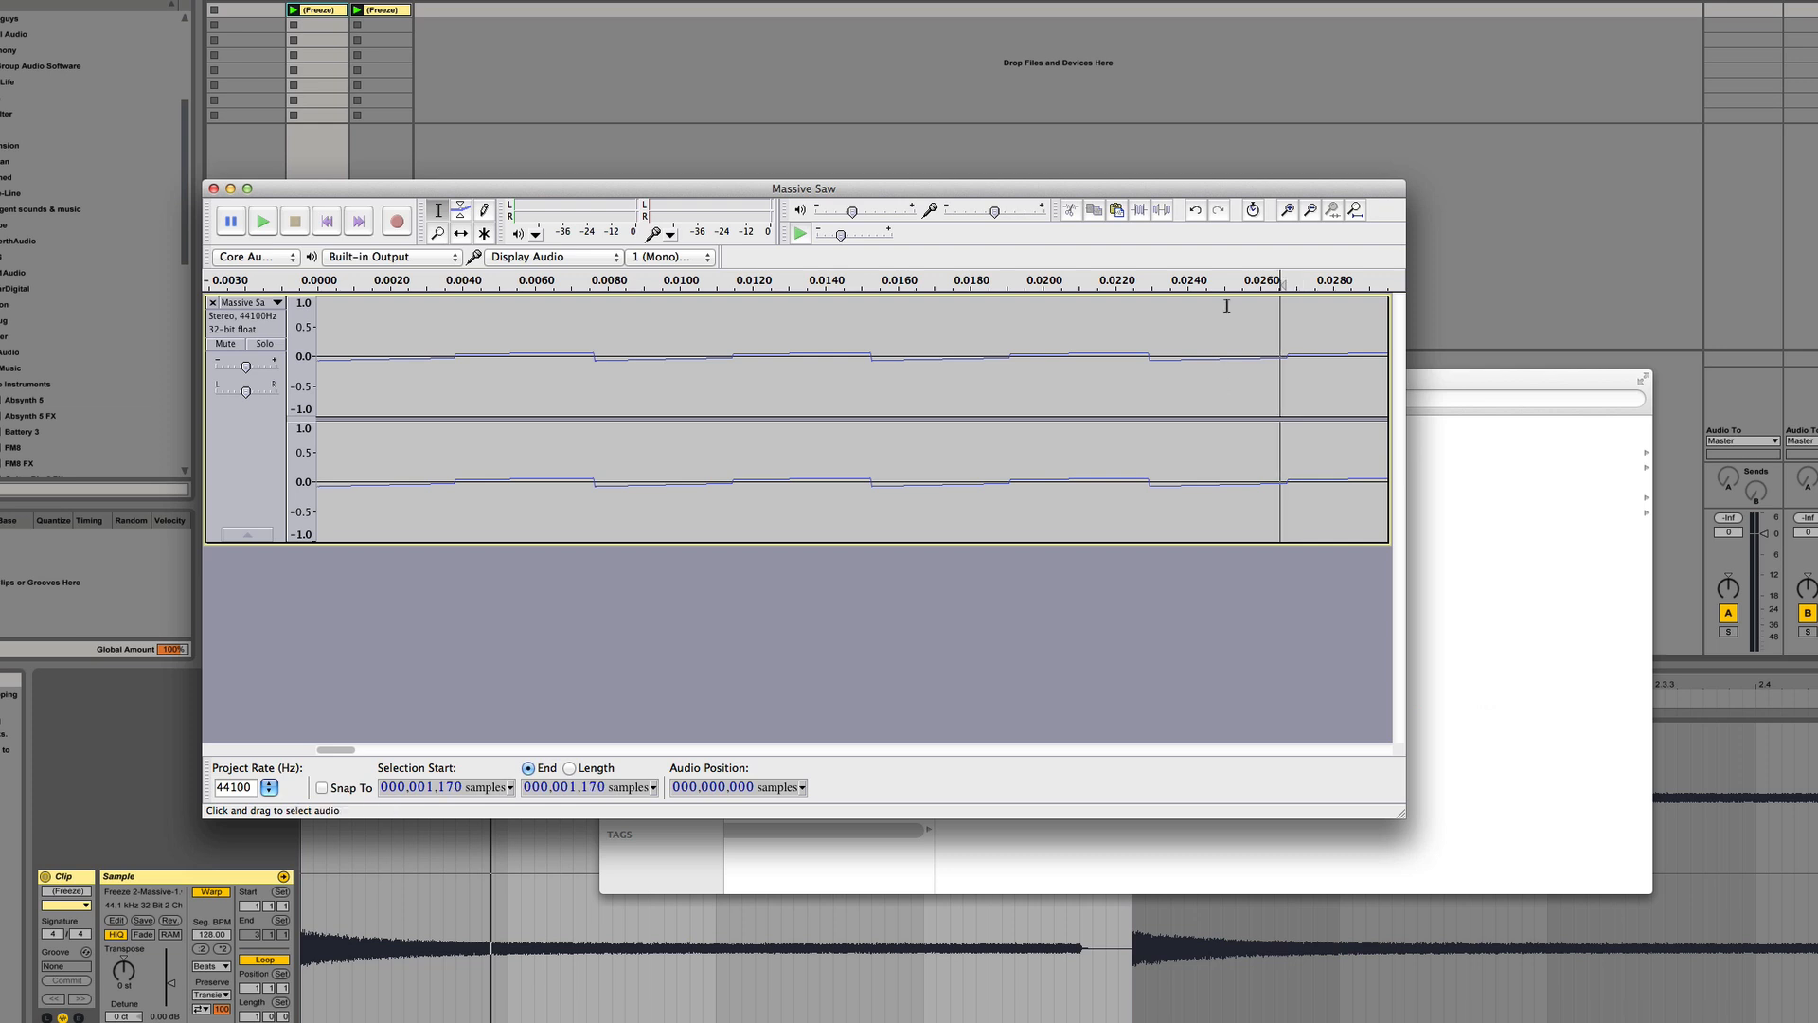
Place the cursor at sample 1,180 on the same rising edge and snap it to a zero crossing again
click(1288, 210)
click(1288, 210)
click(1287, 210)
click(1288, 210)
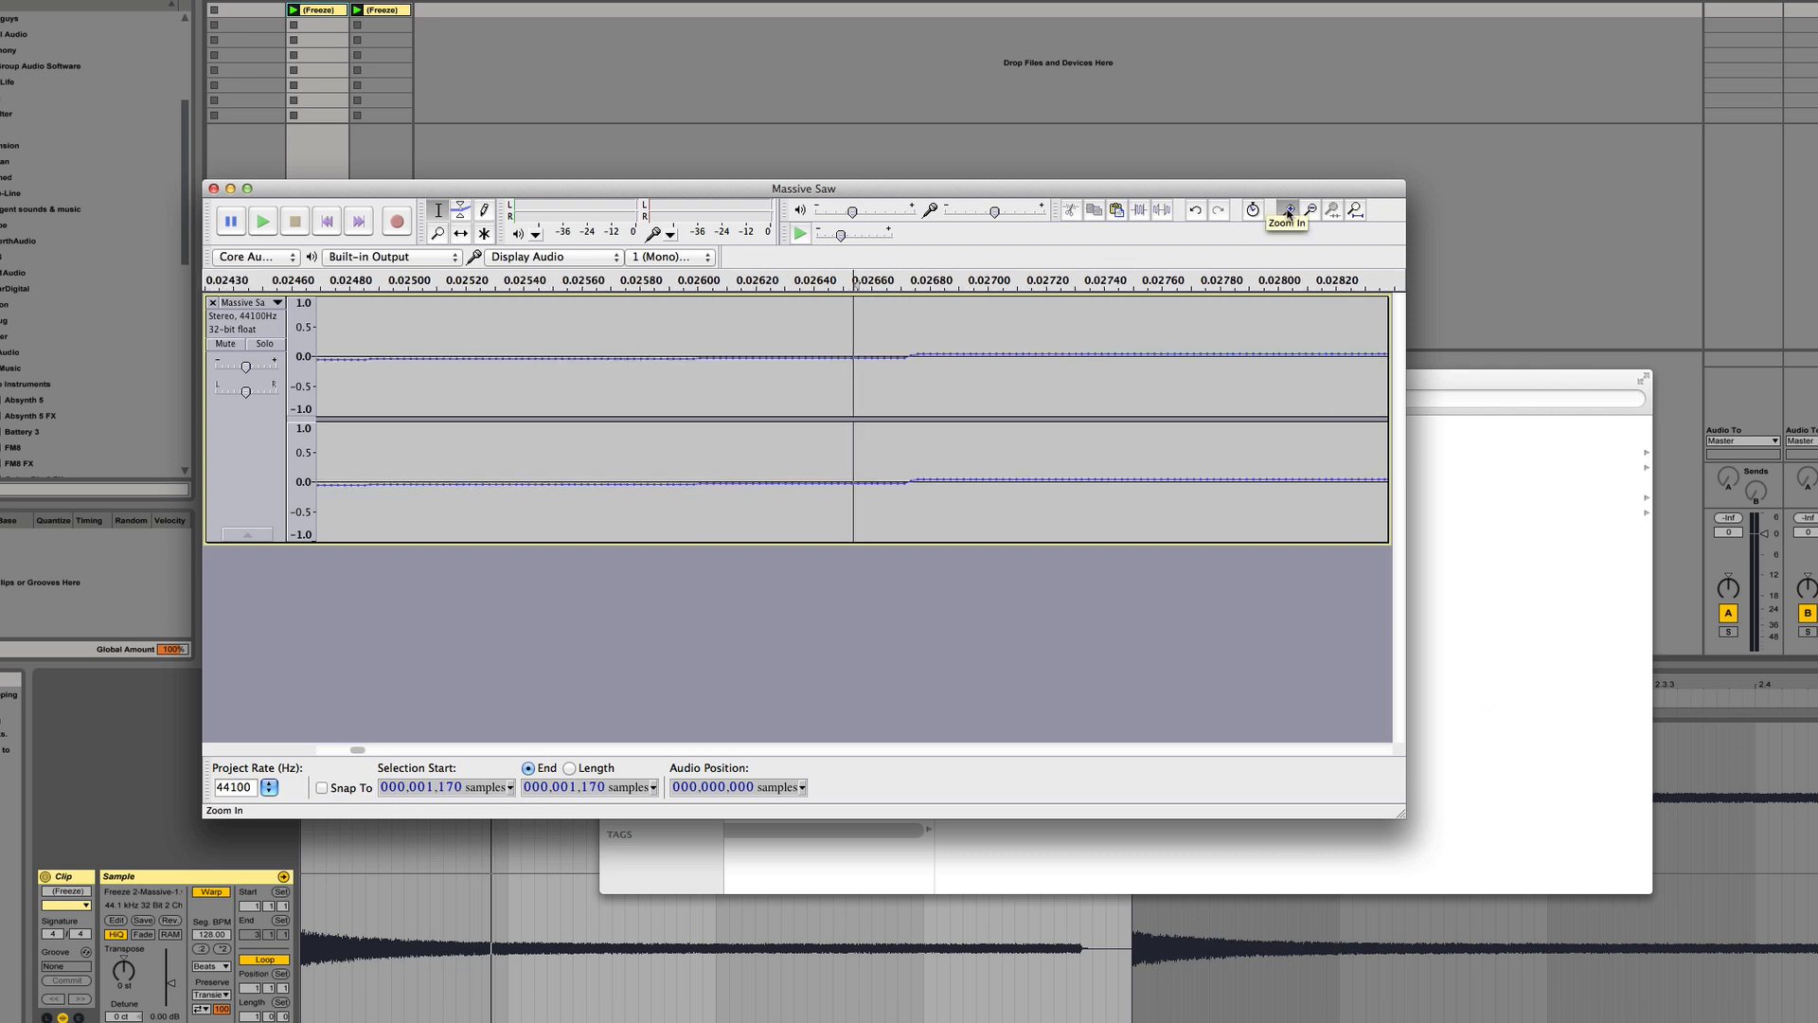
click(1288, 211)
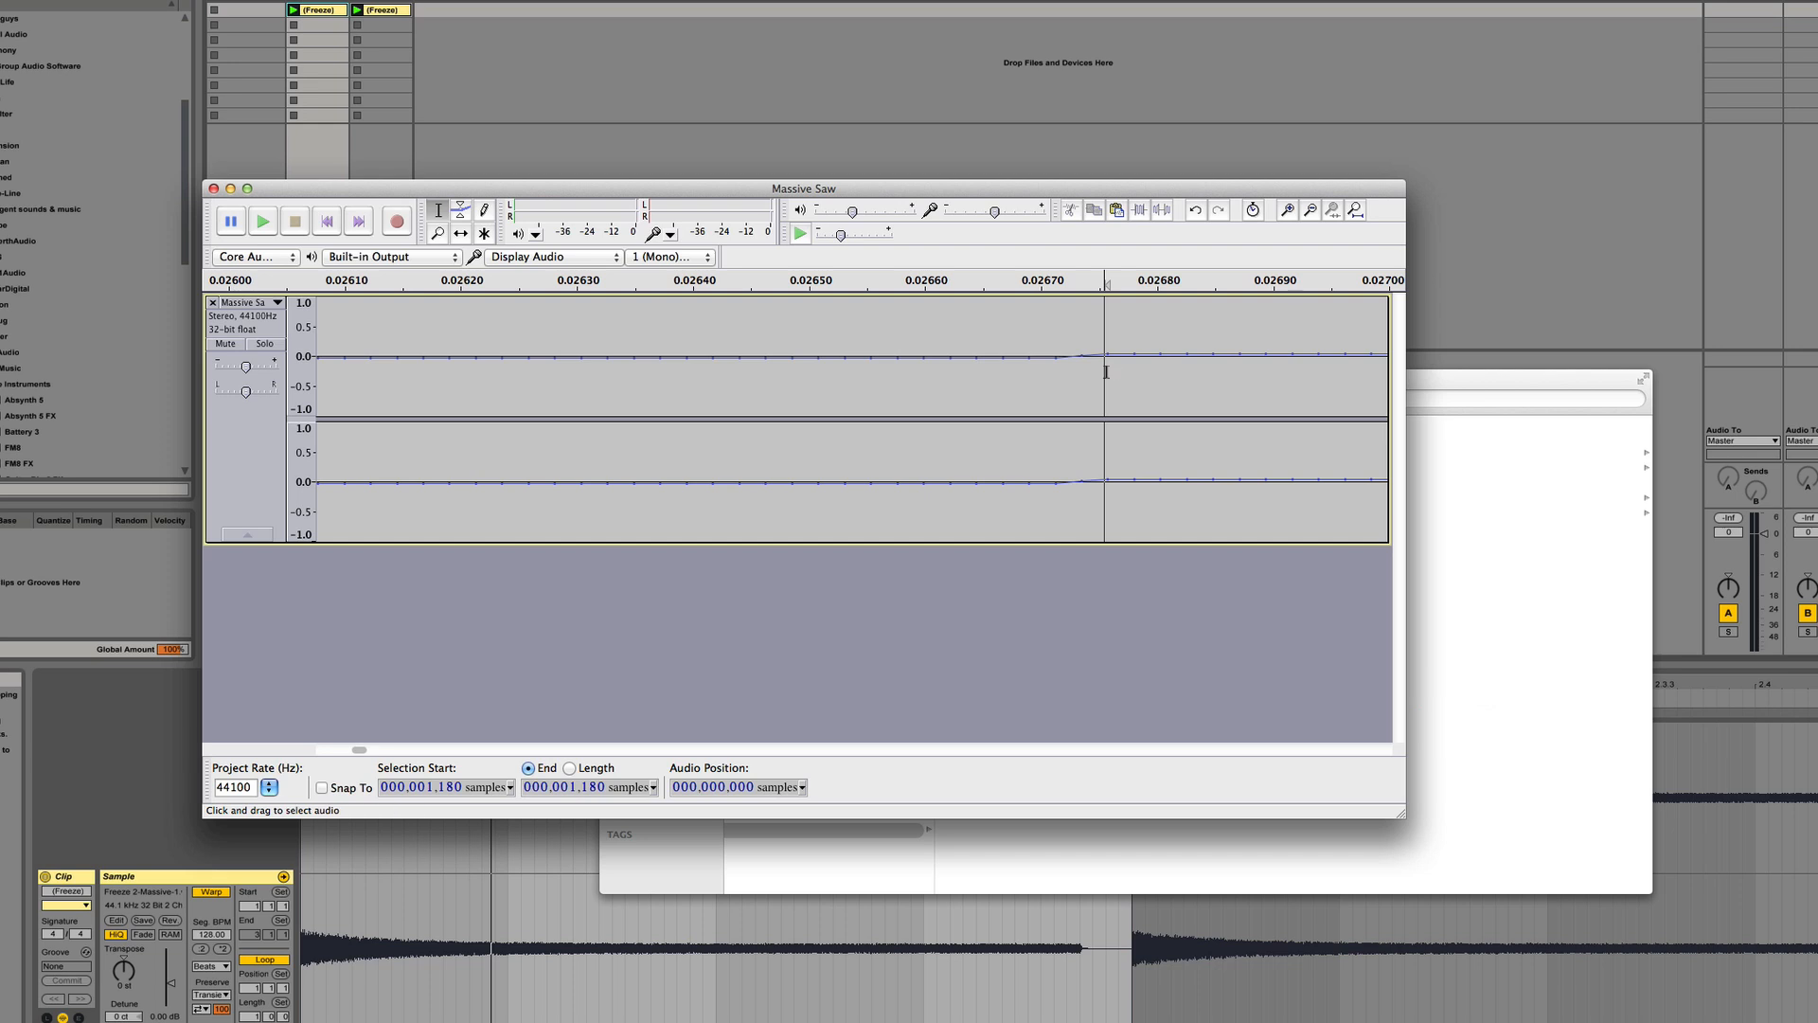
key(z)
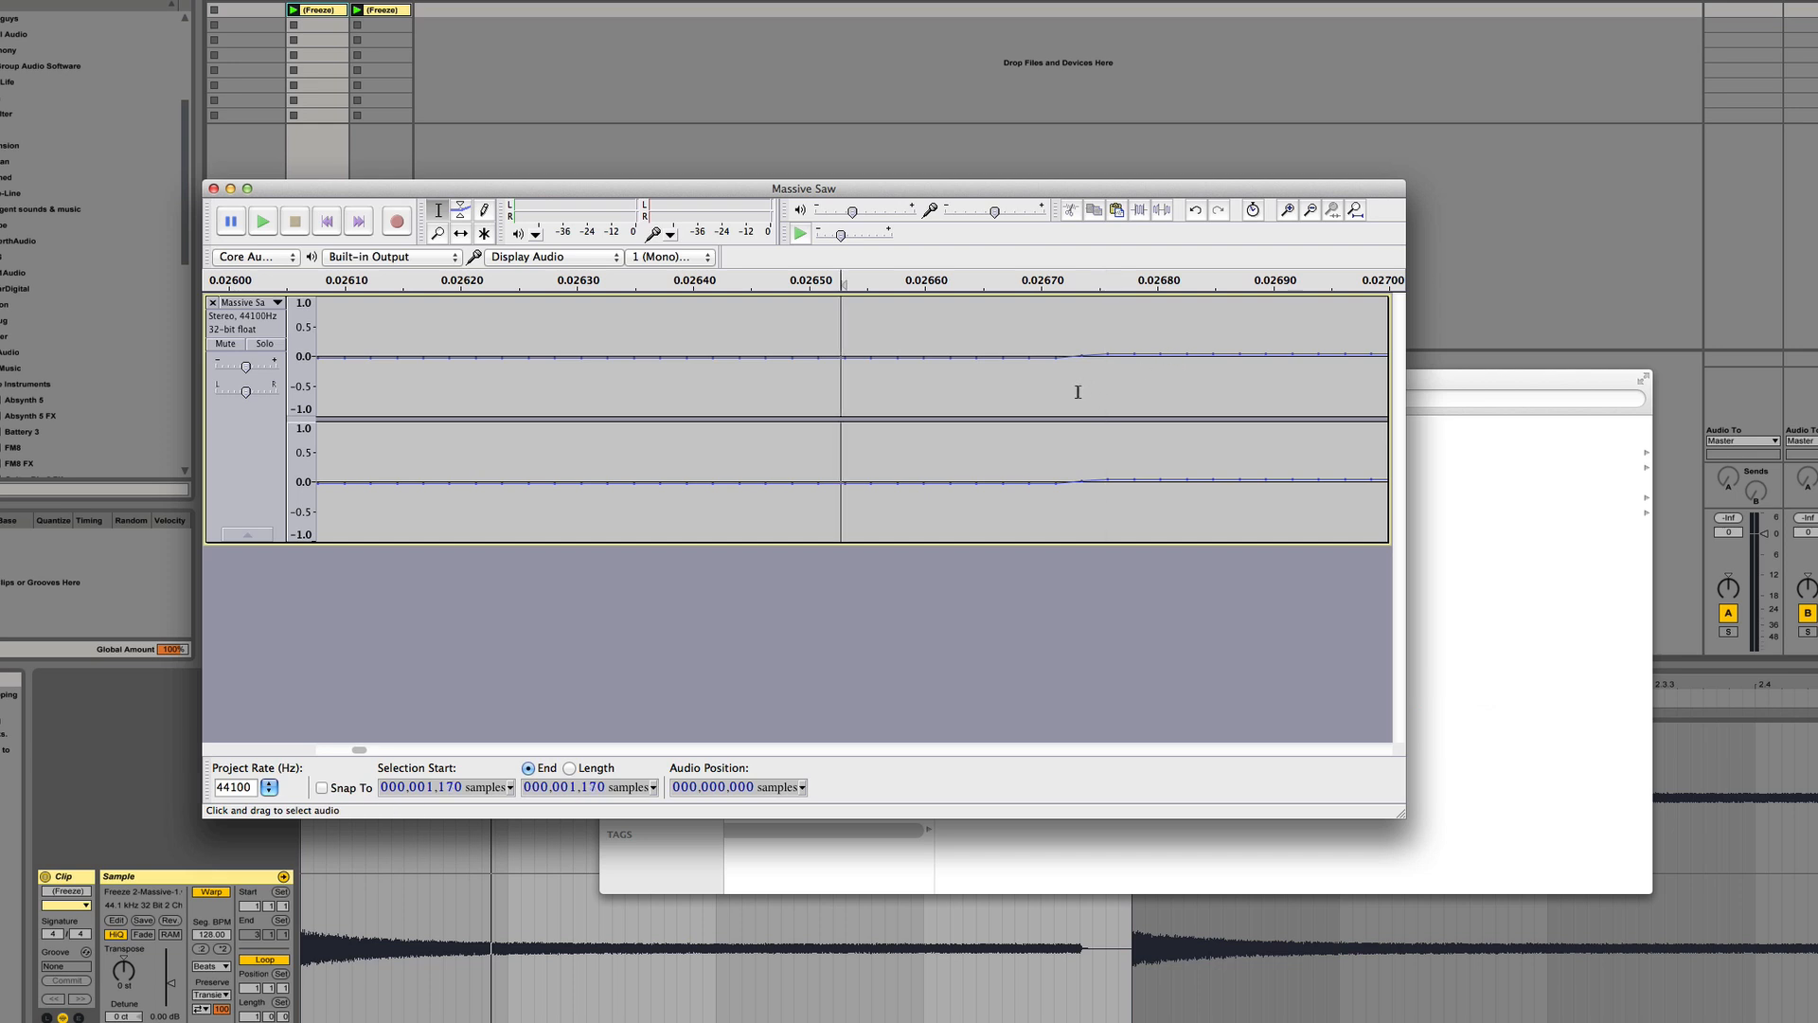
Select the opening audio from the track start to sample 1,179 and delete it
drag(1077, 392, 67, 446)
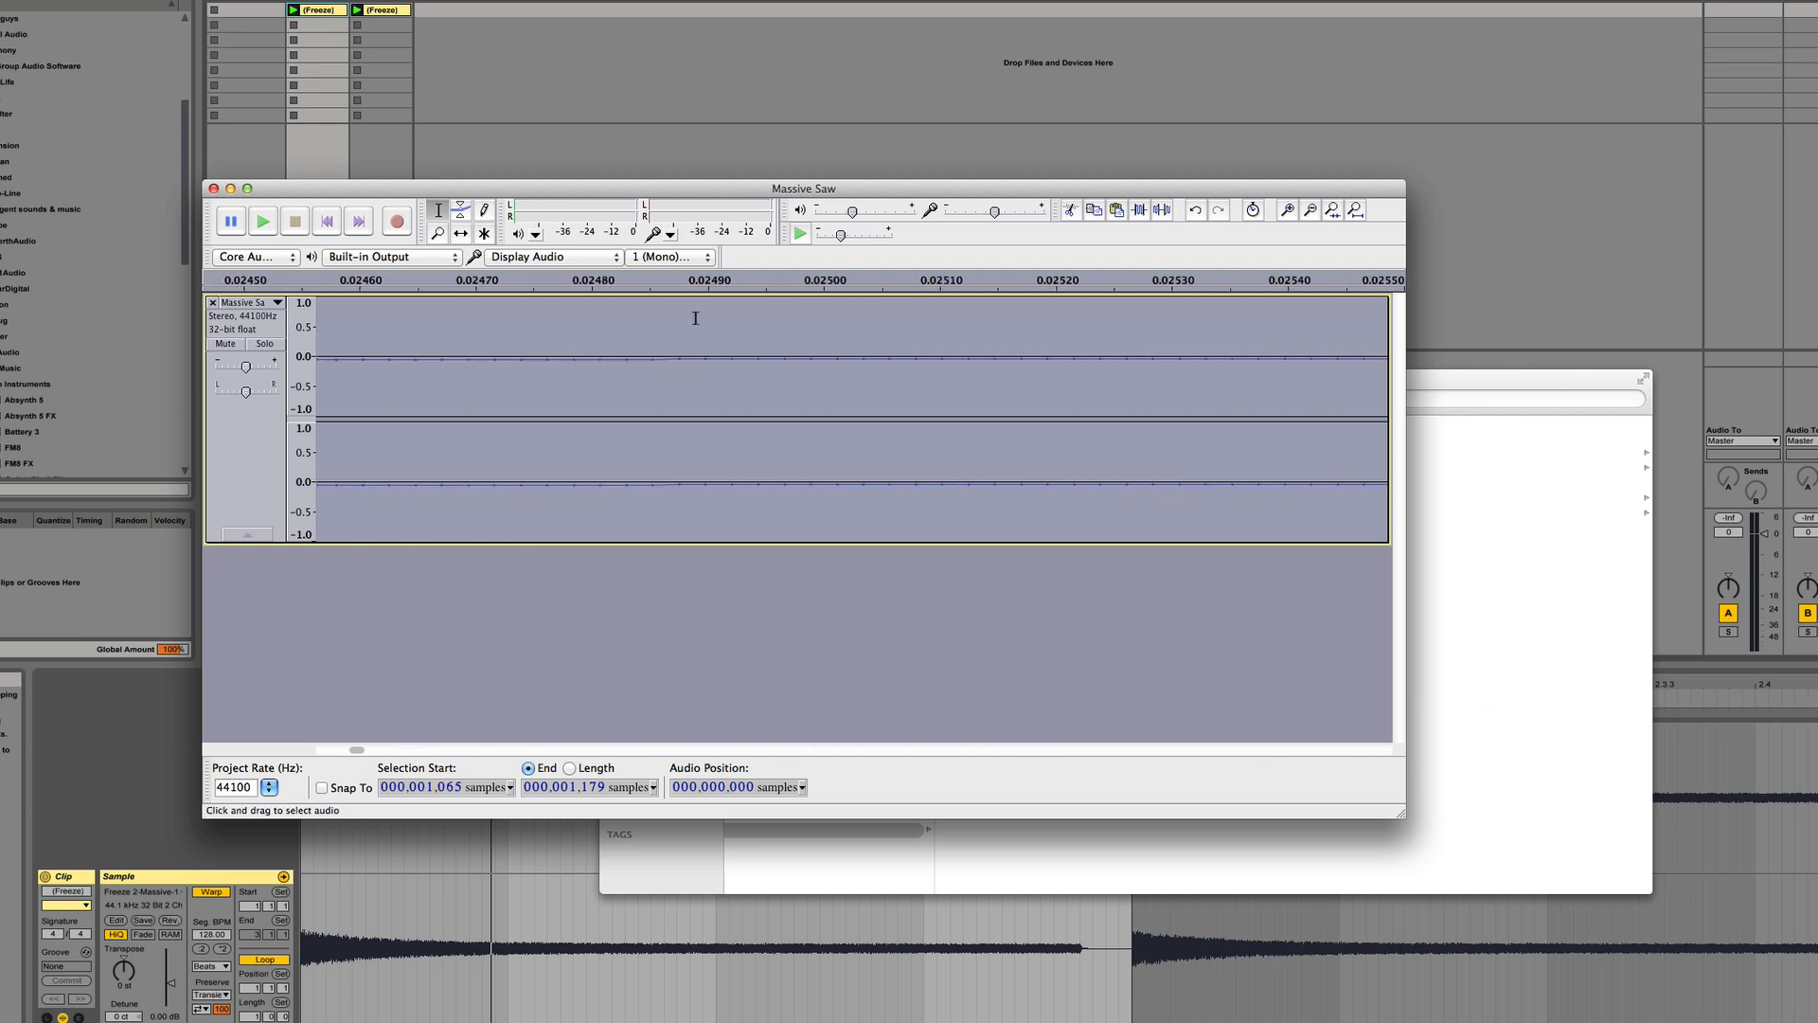
click(1310, 210)
click(1310, 210)
click(1310, 210)
click(1310, 210)
click(1310, 211)
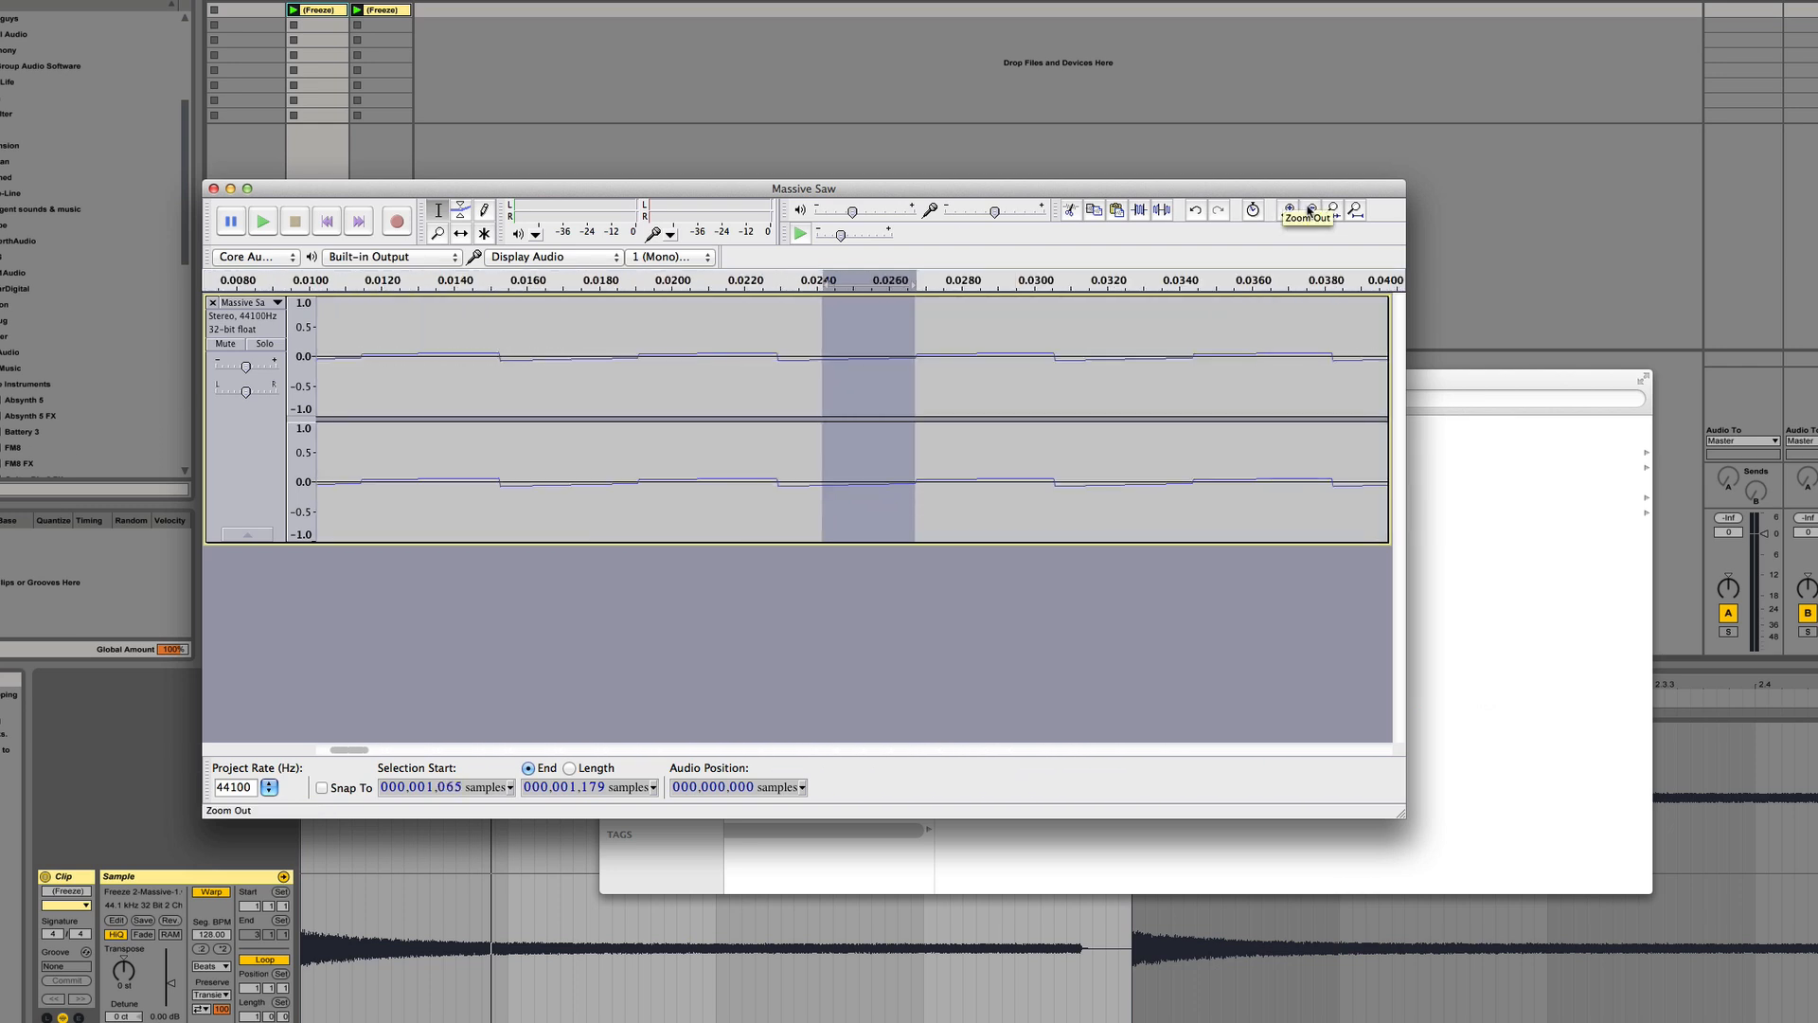
click(1310, 210)
click(1310, 210)
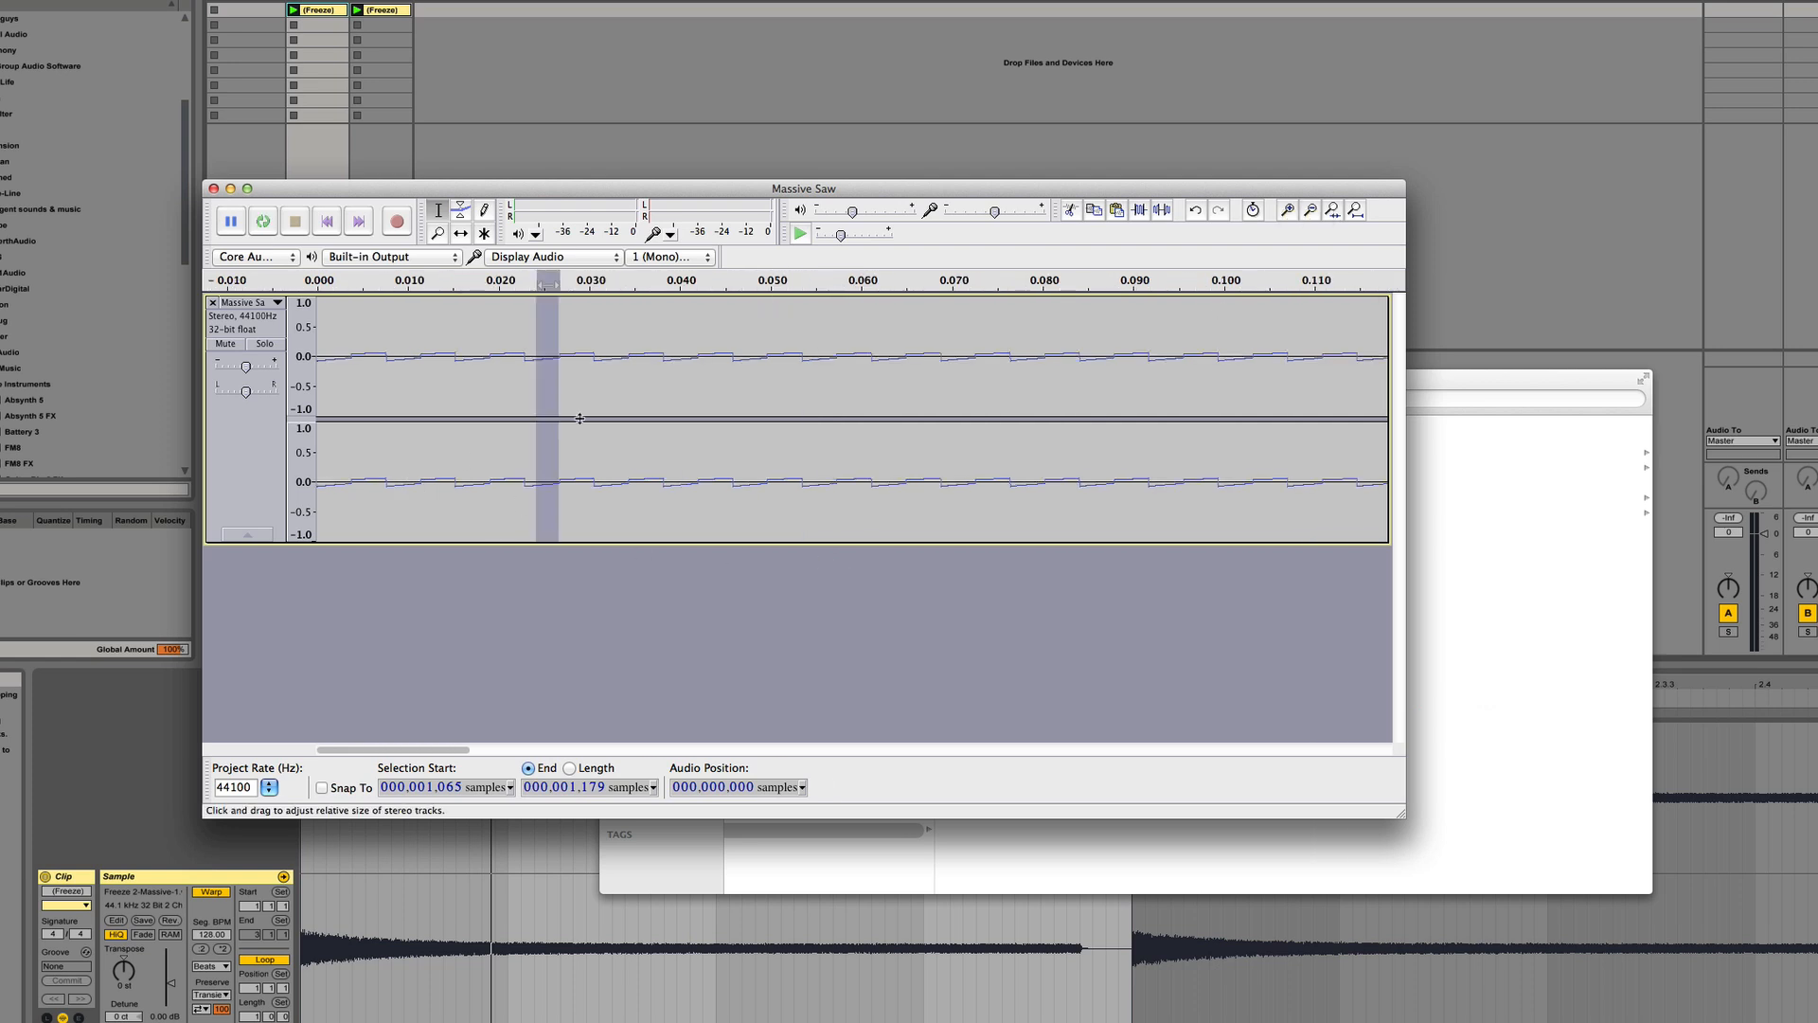
drag(544, 402, 167, 415)
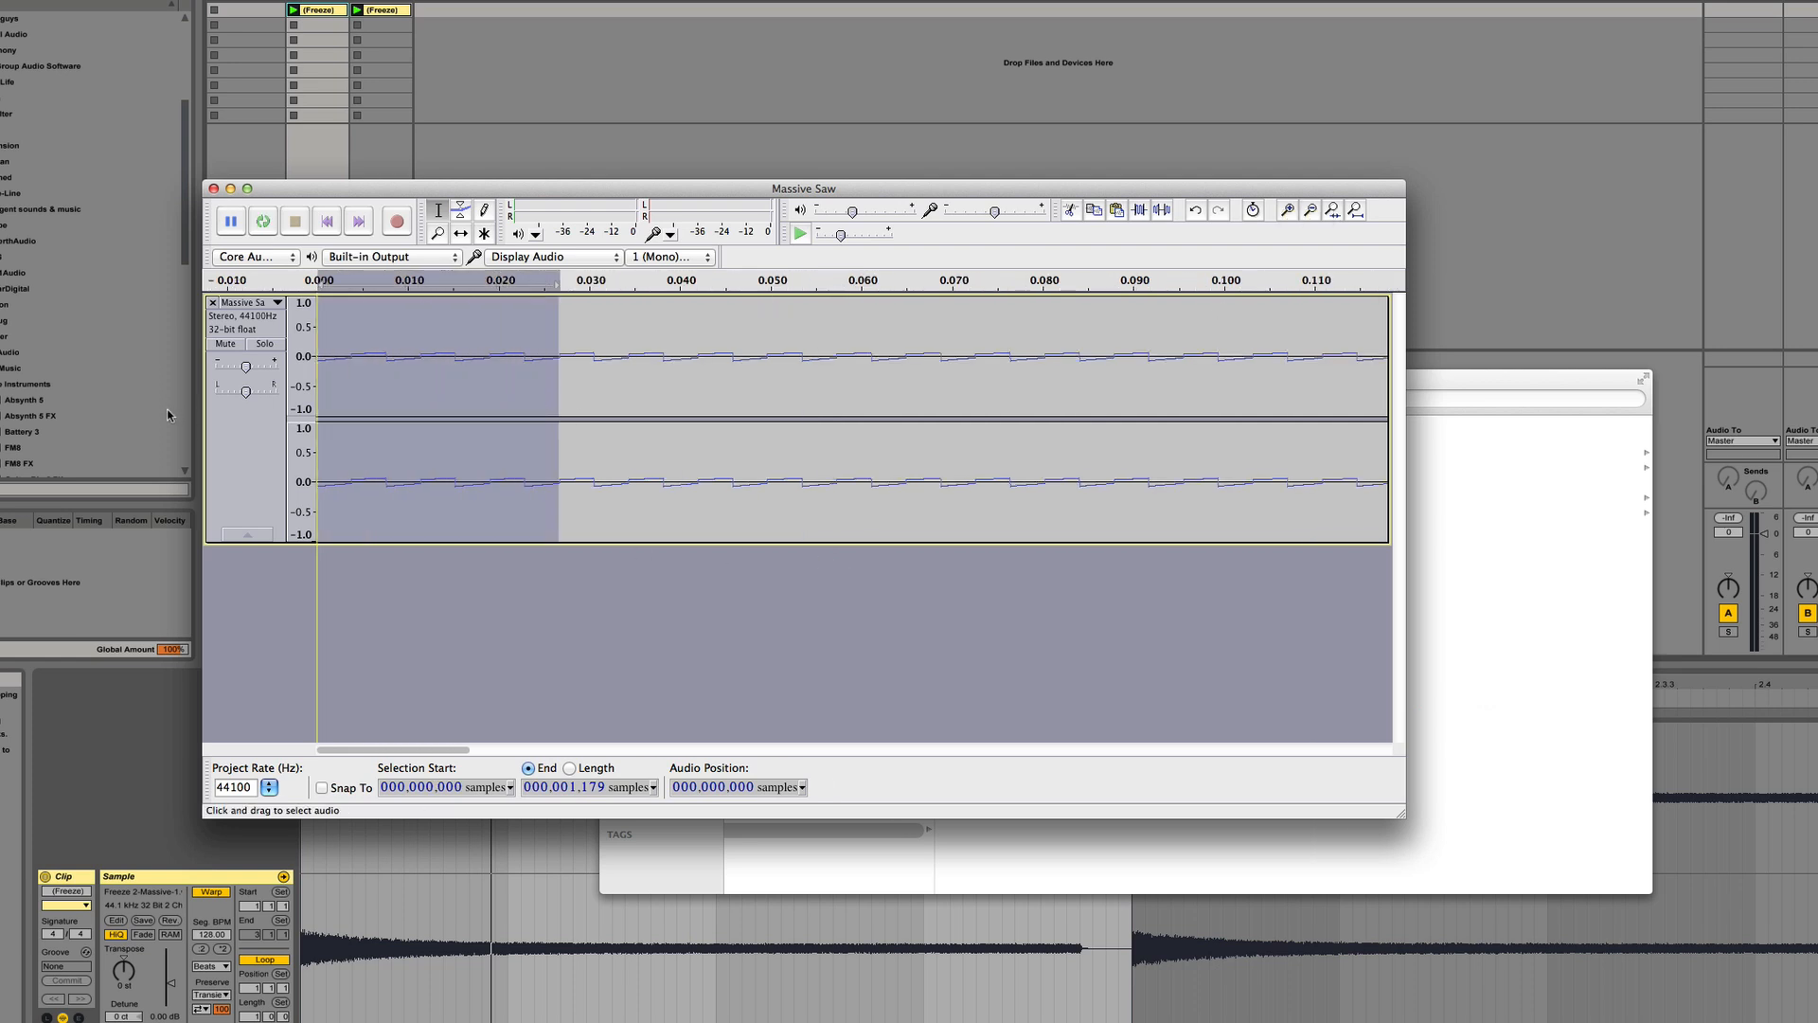
key(Delete)
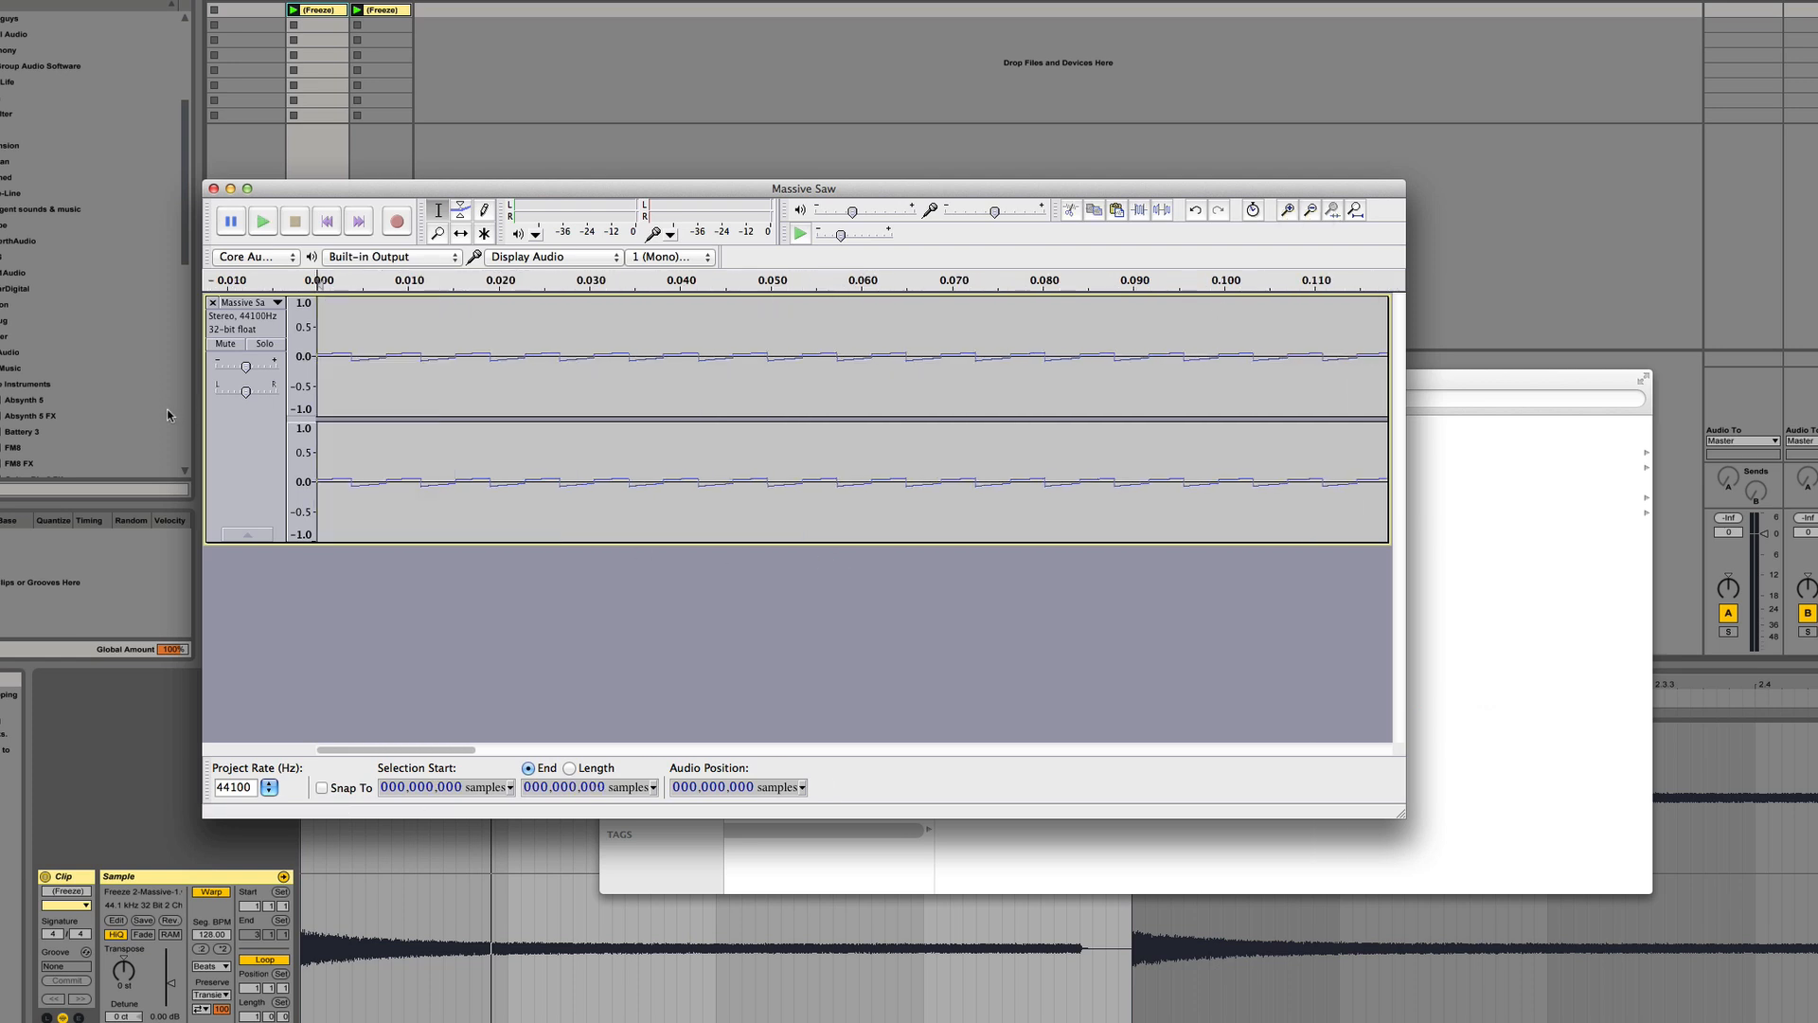
Examine the new start of the saw track at sample level and across the full clip
click(1288, 209)
click(1289, 210)
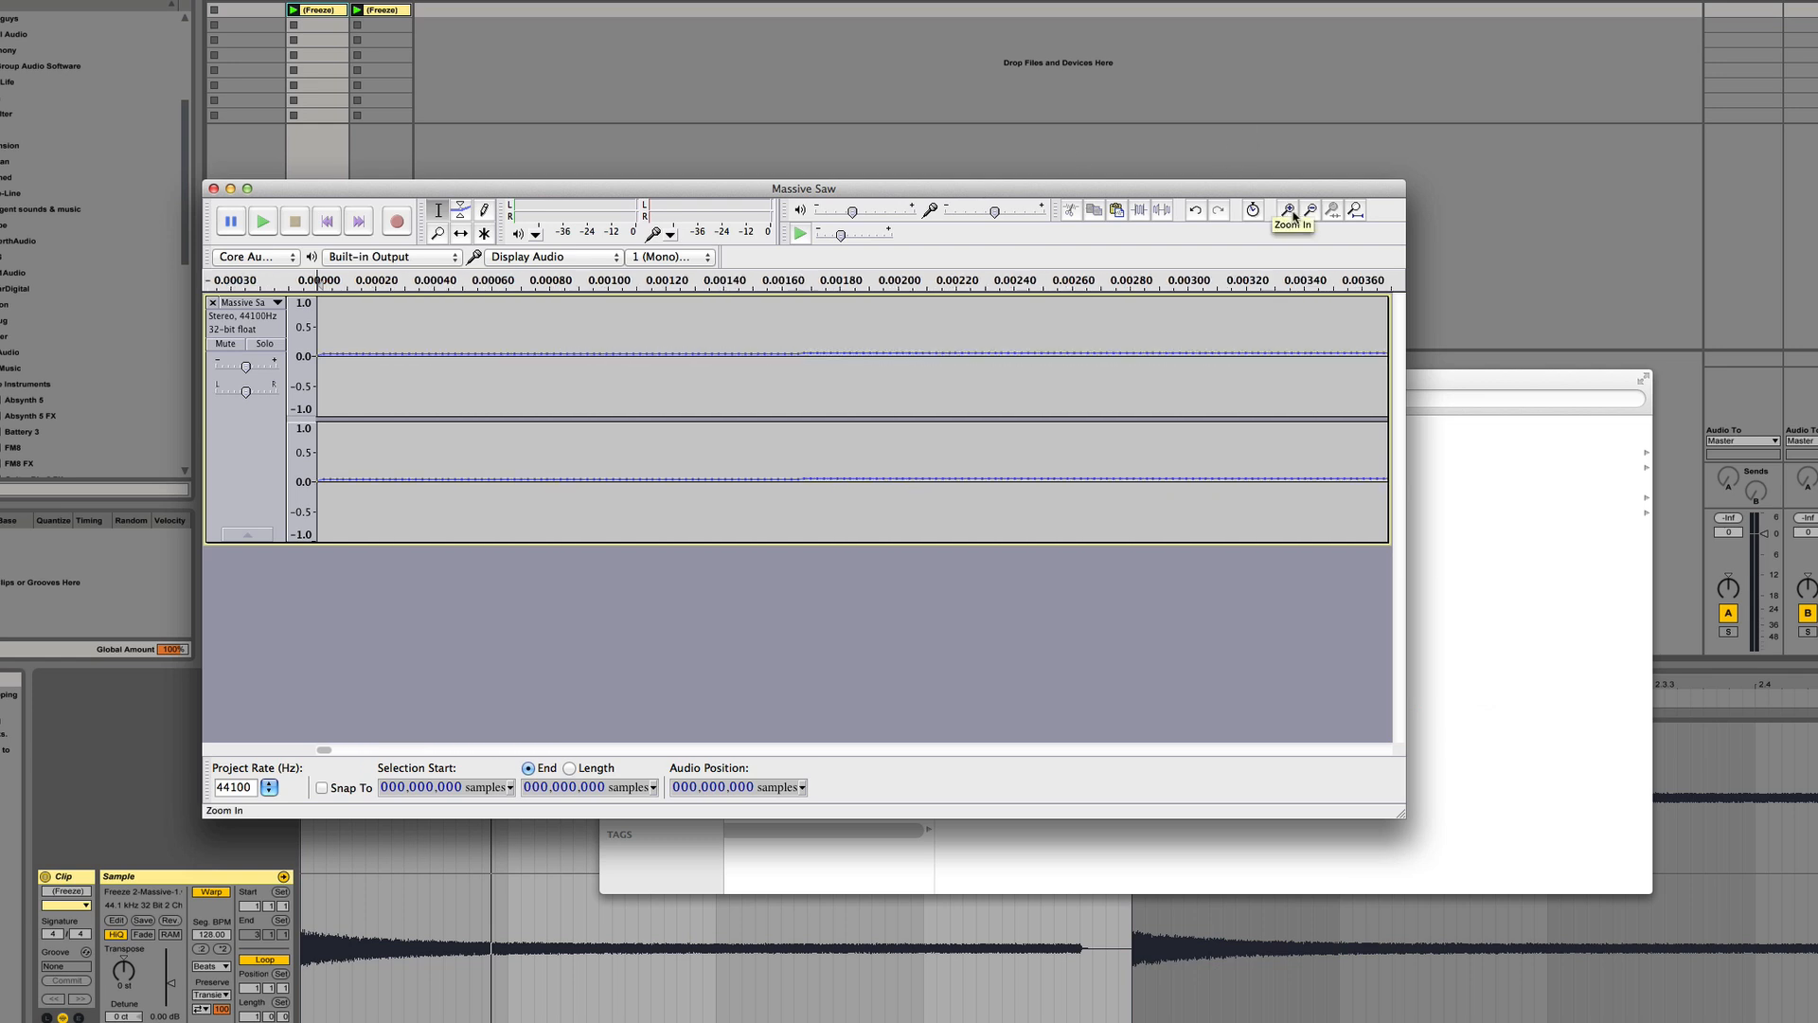
click(1289, 209)
click(1289, 209)
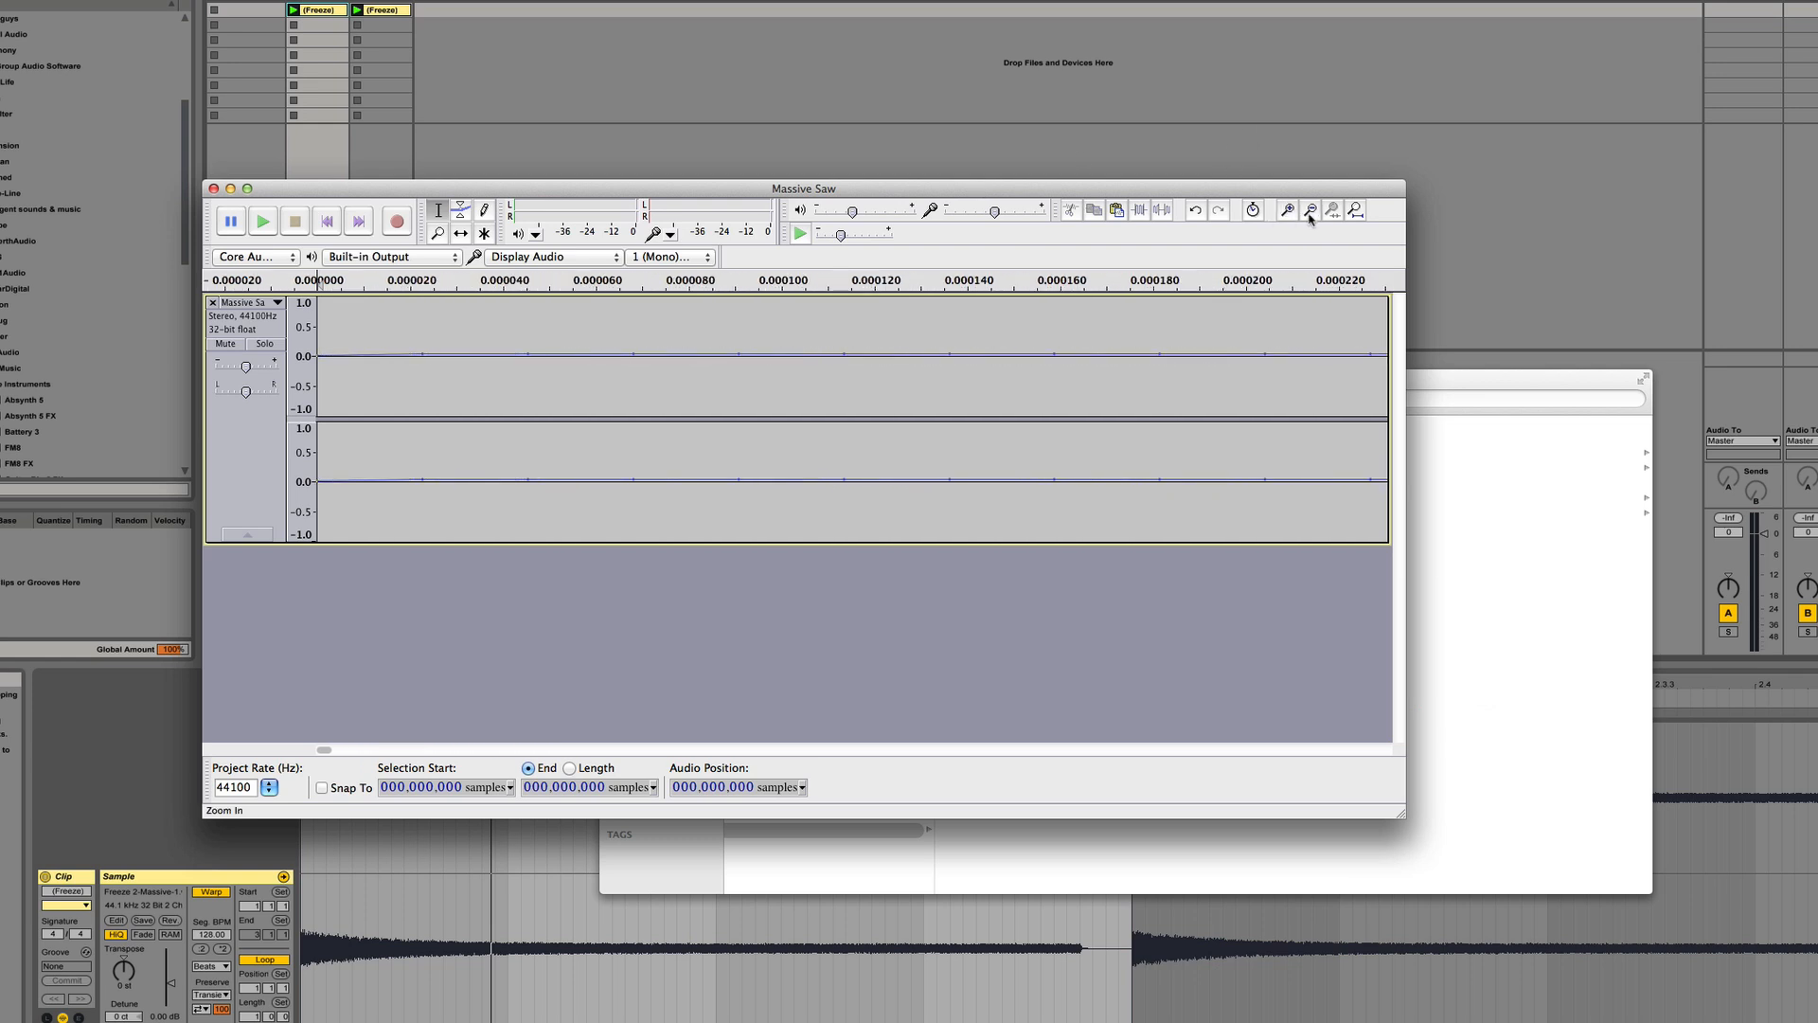
click(1311, 210)
click(1311, 209)
click(1310, 210)
click(1311, 209)
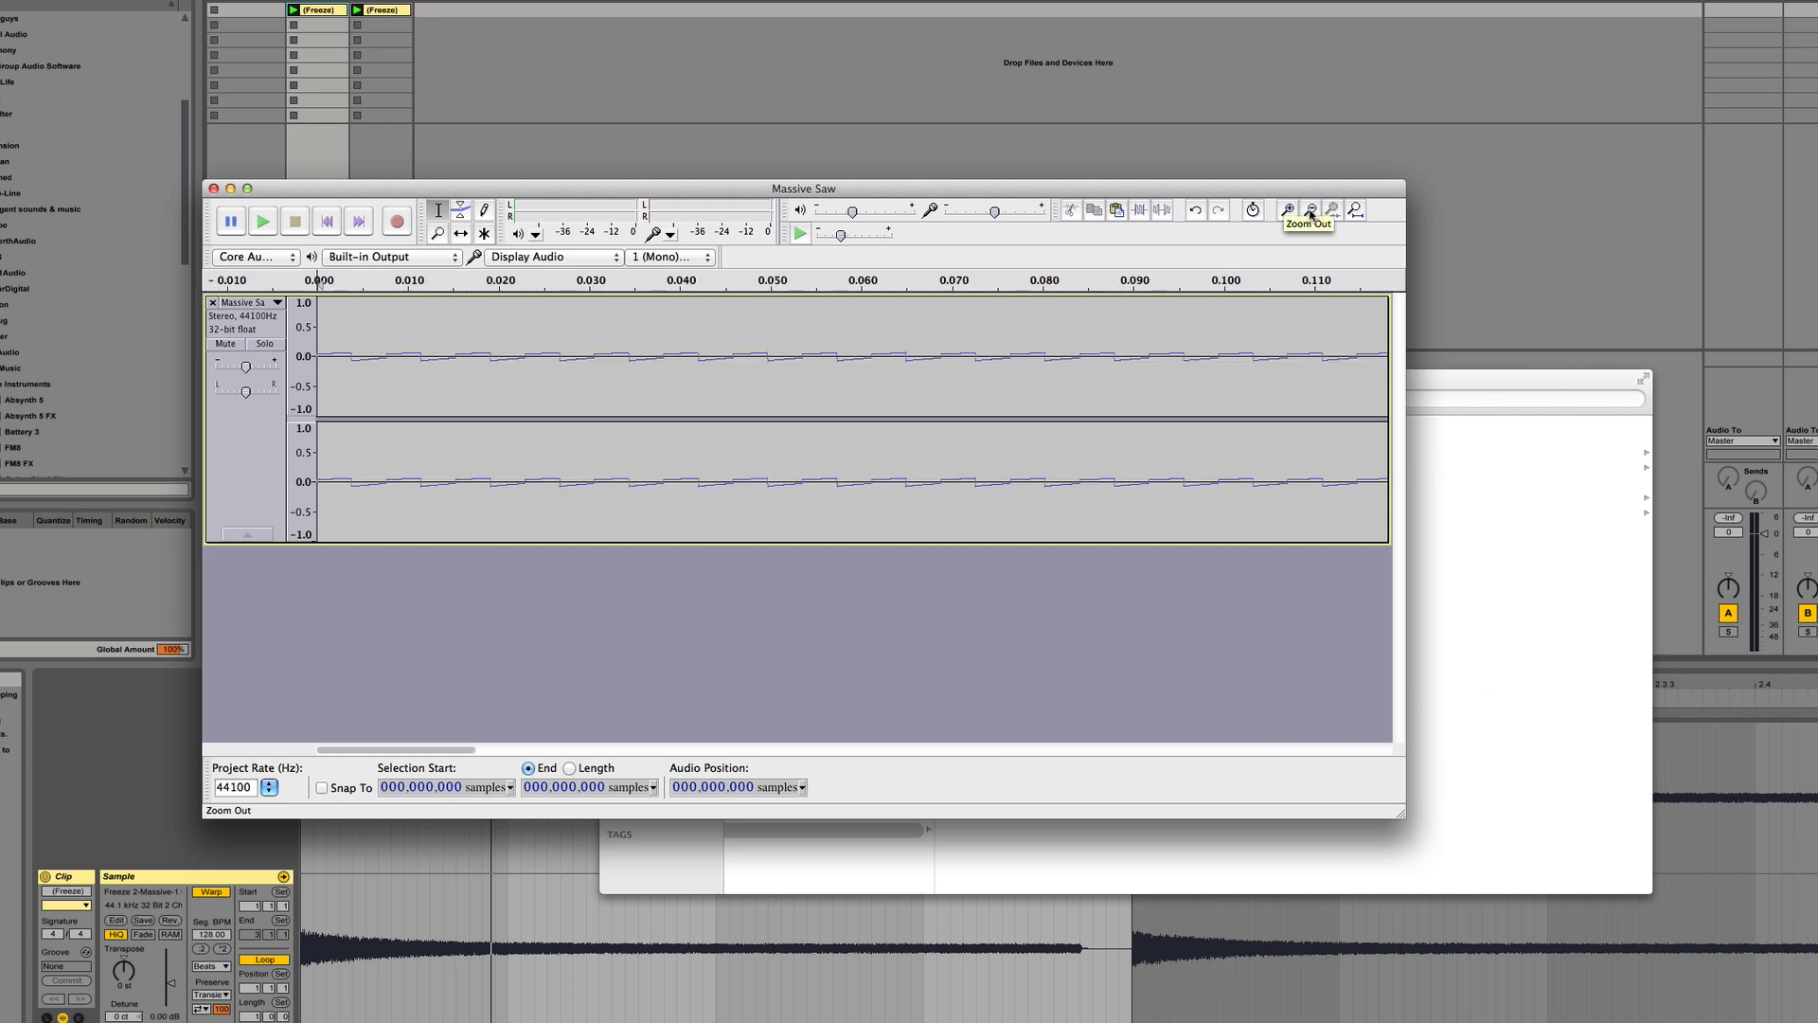
click(1310, 209)
click(1311, 210)
click(1311, 210)
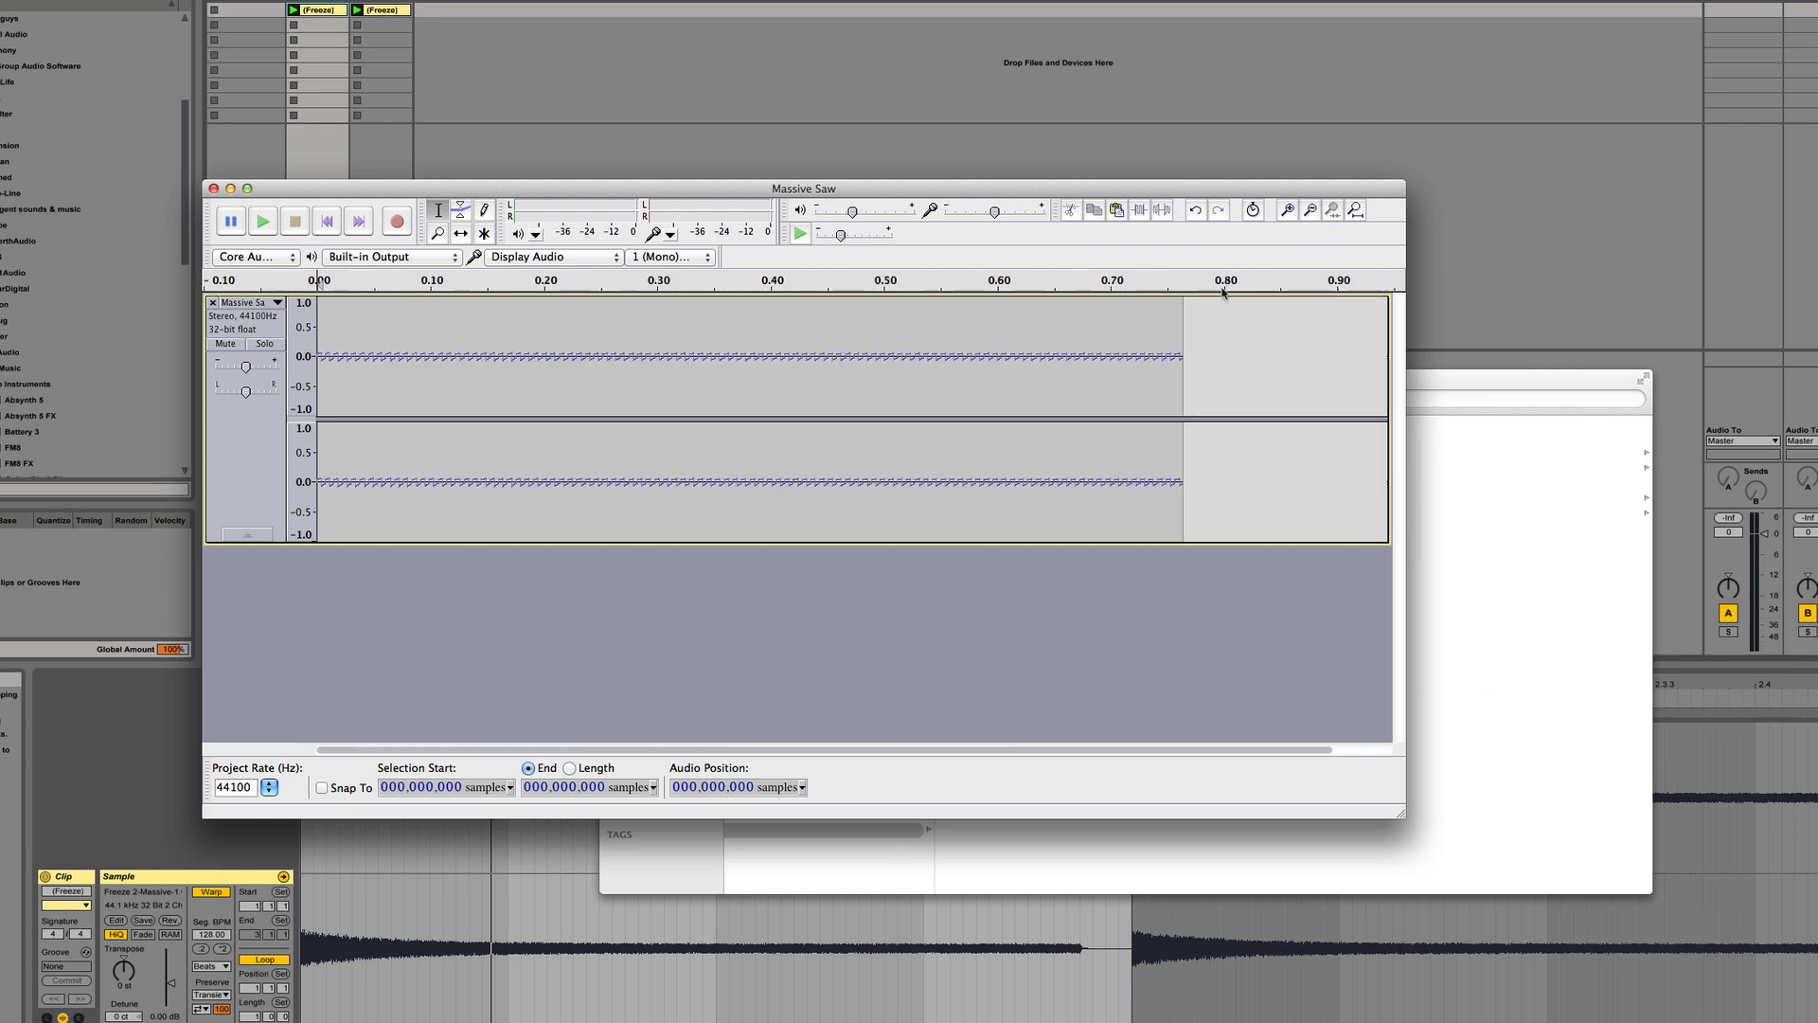
Examine the end of the saw clip and the last waveform cycles before it
click(1288, 210)
click(1289, 210)
click(1288, 210)
click(1289, 209)
click(1288, 209)
click(1289, 209)
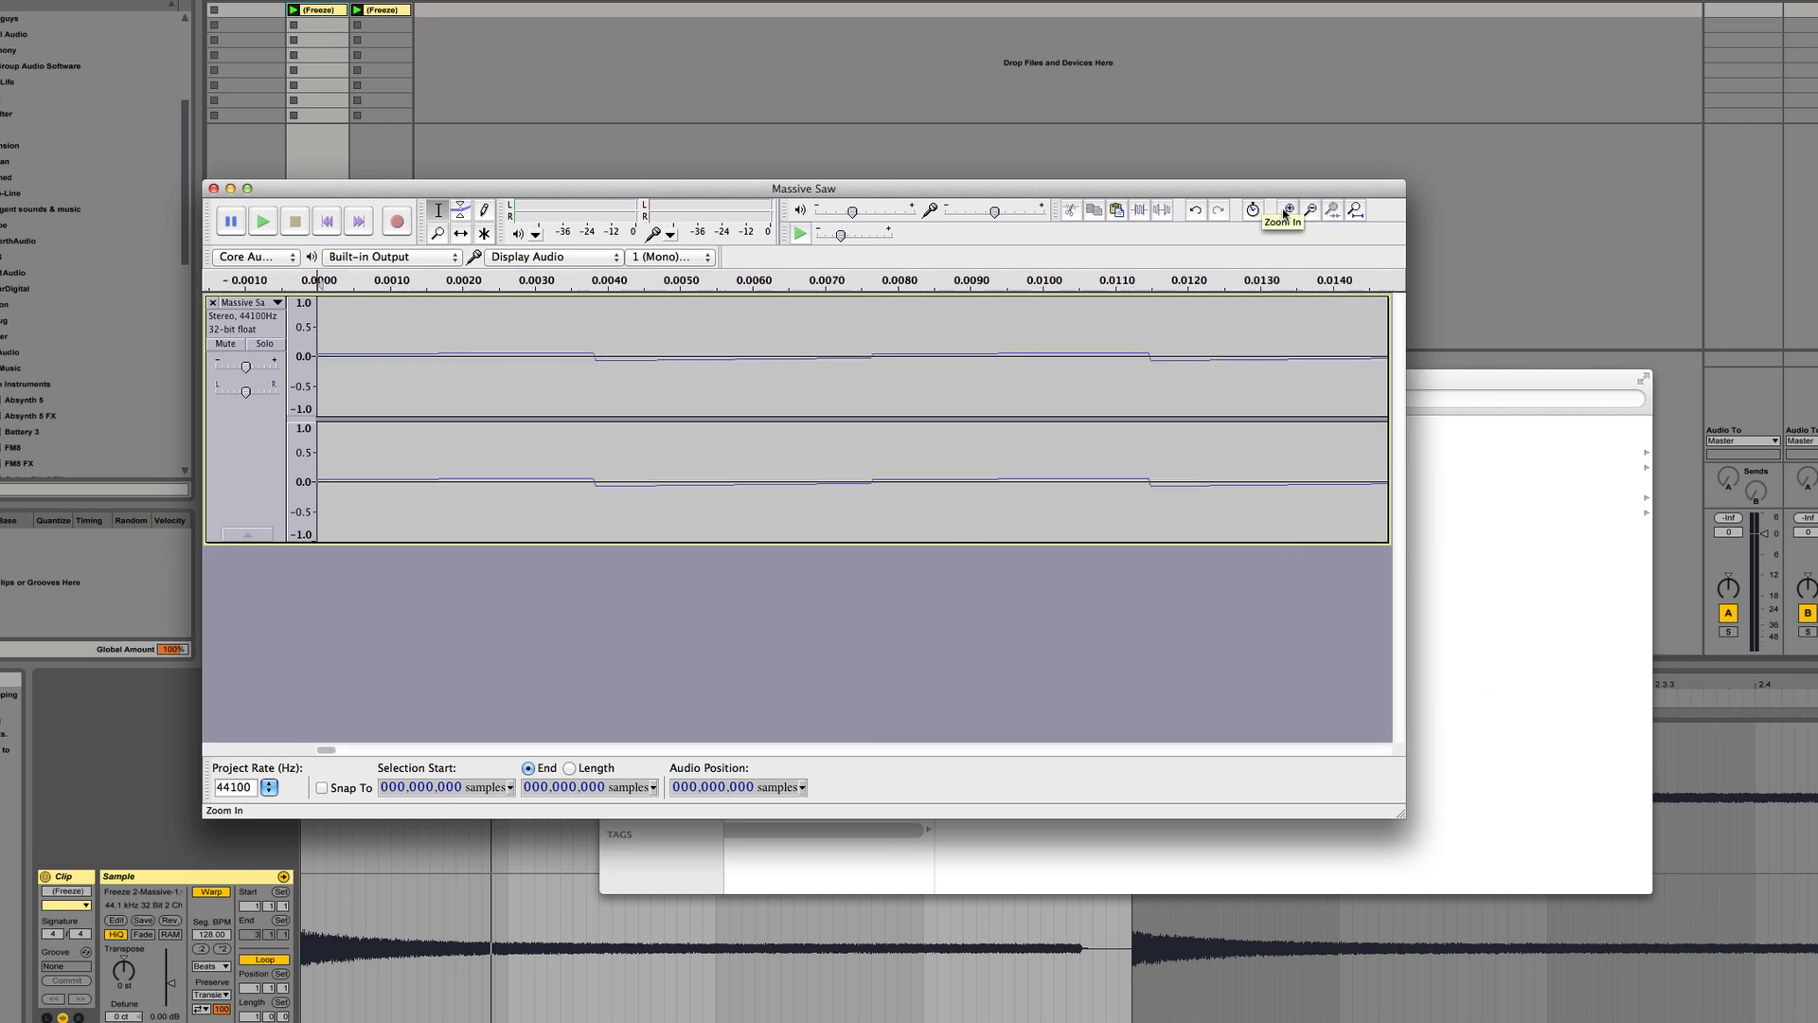
click(1288, 210)
click(1288, 210)
click(1286, 211)
drag(350, 755, 1427, 798)
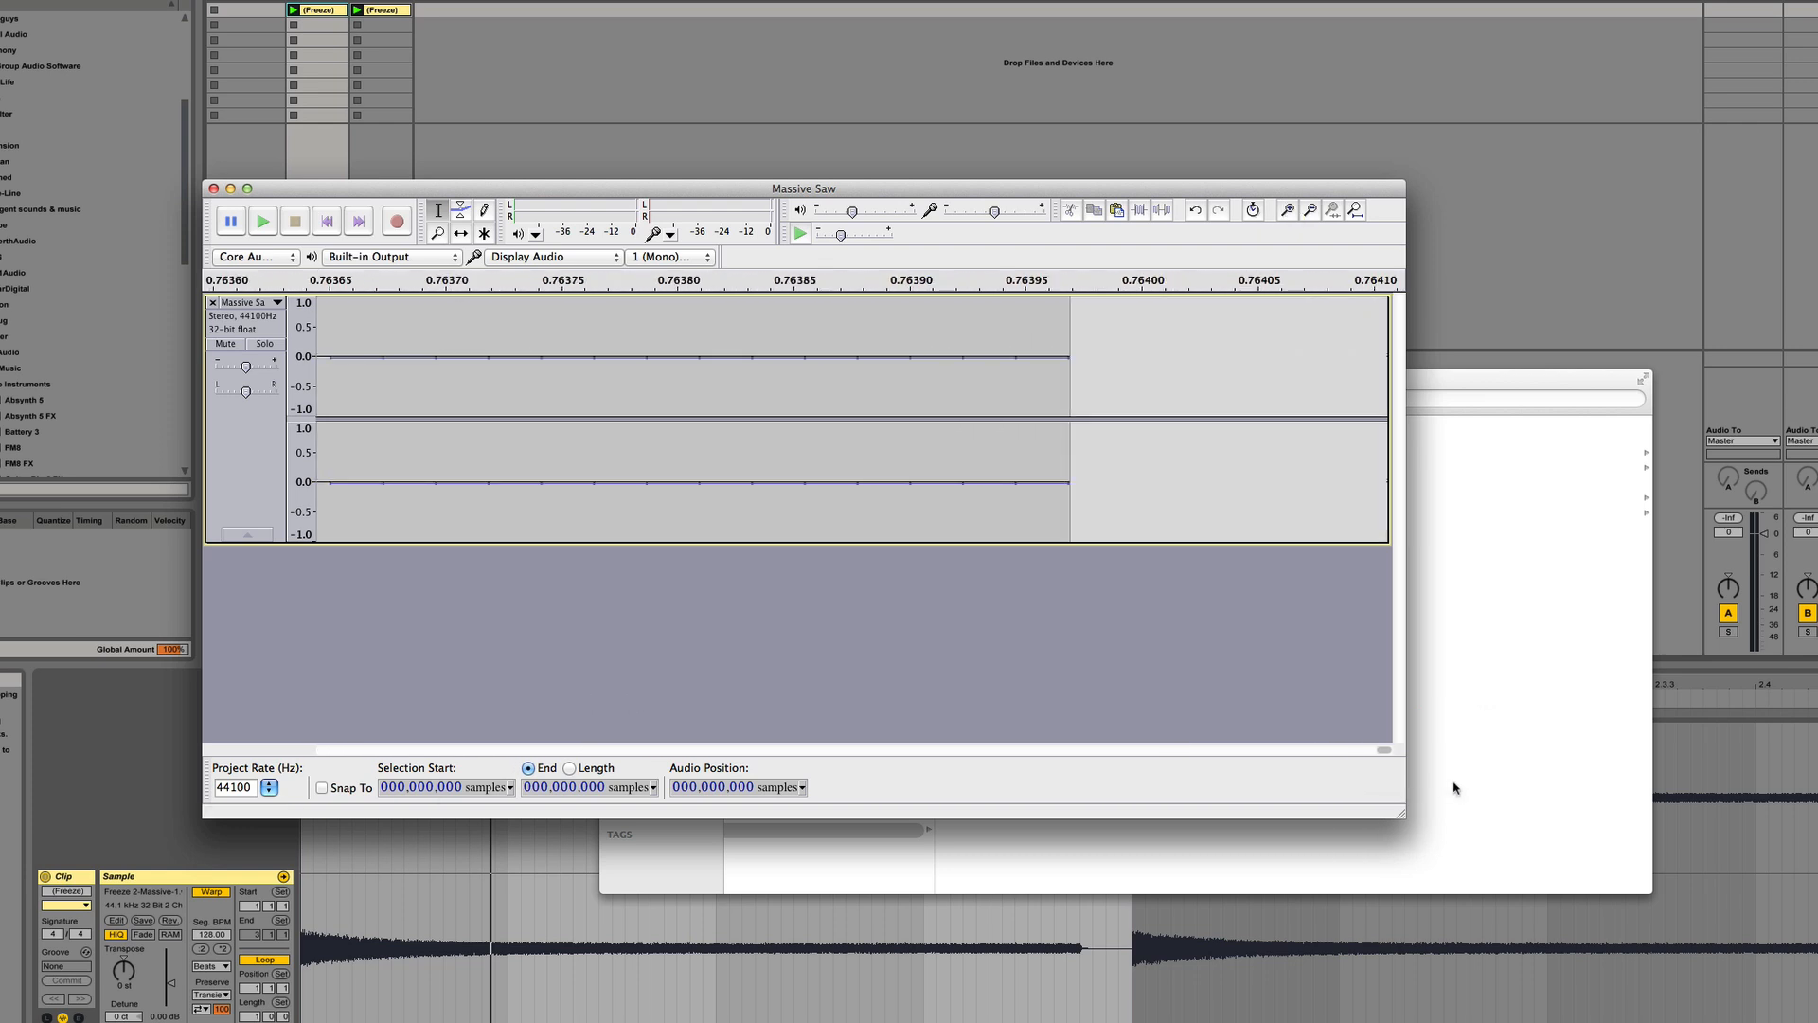
click(1311, 211)
click(1311, 211)
click(1311, 211)
click(1311, 212)
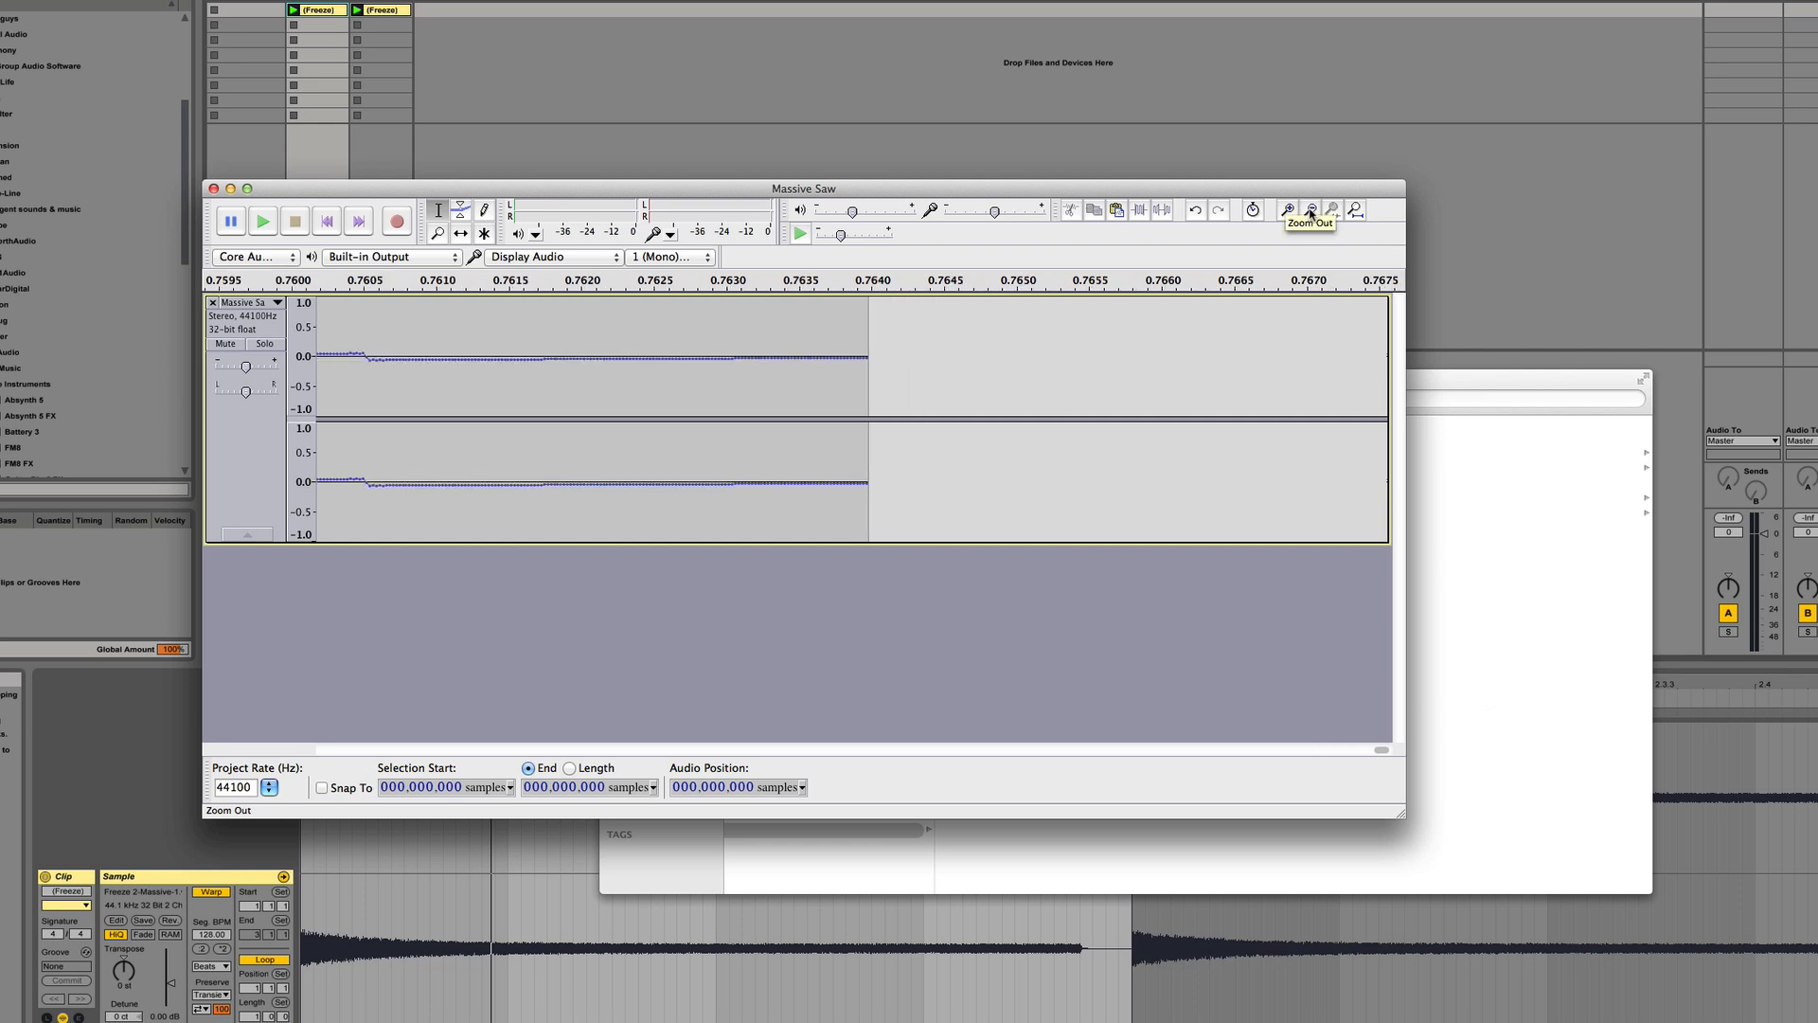
scroll(1378, 752, left, 5)
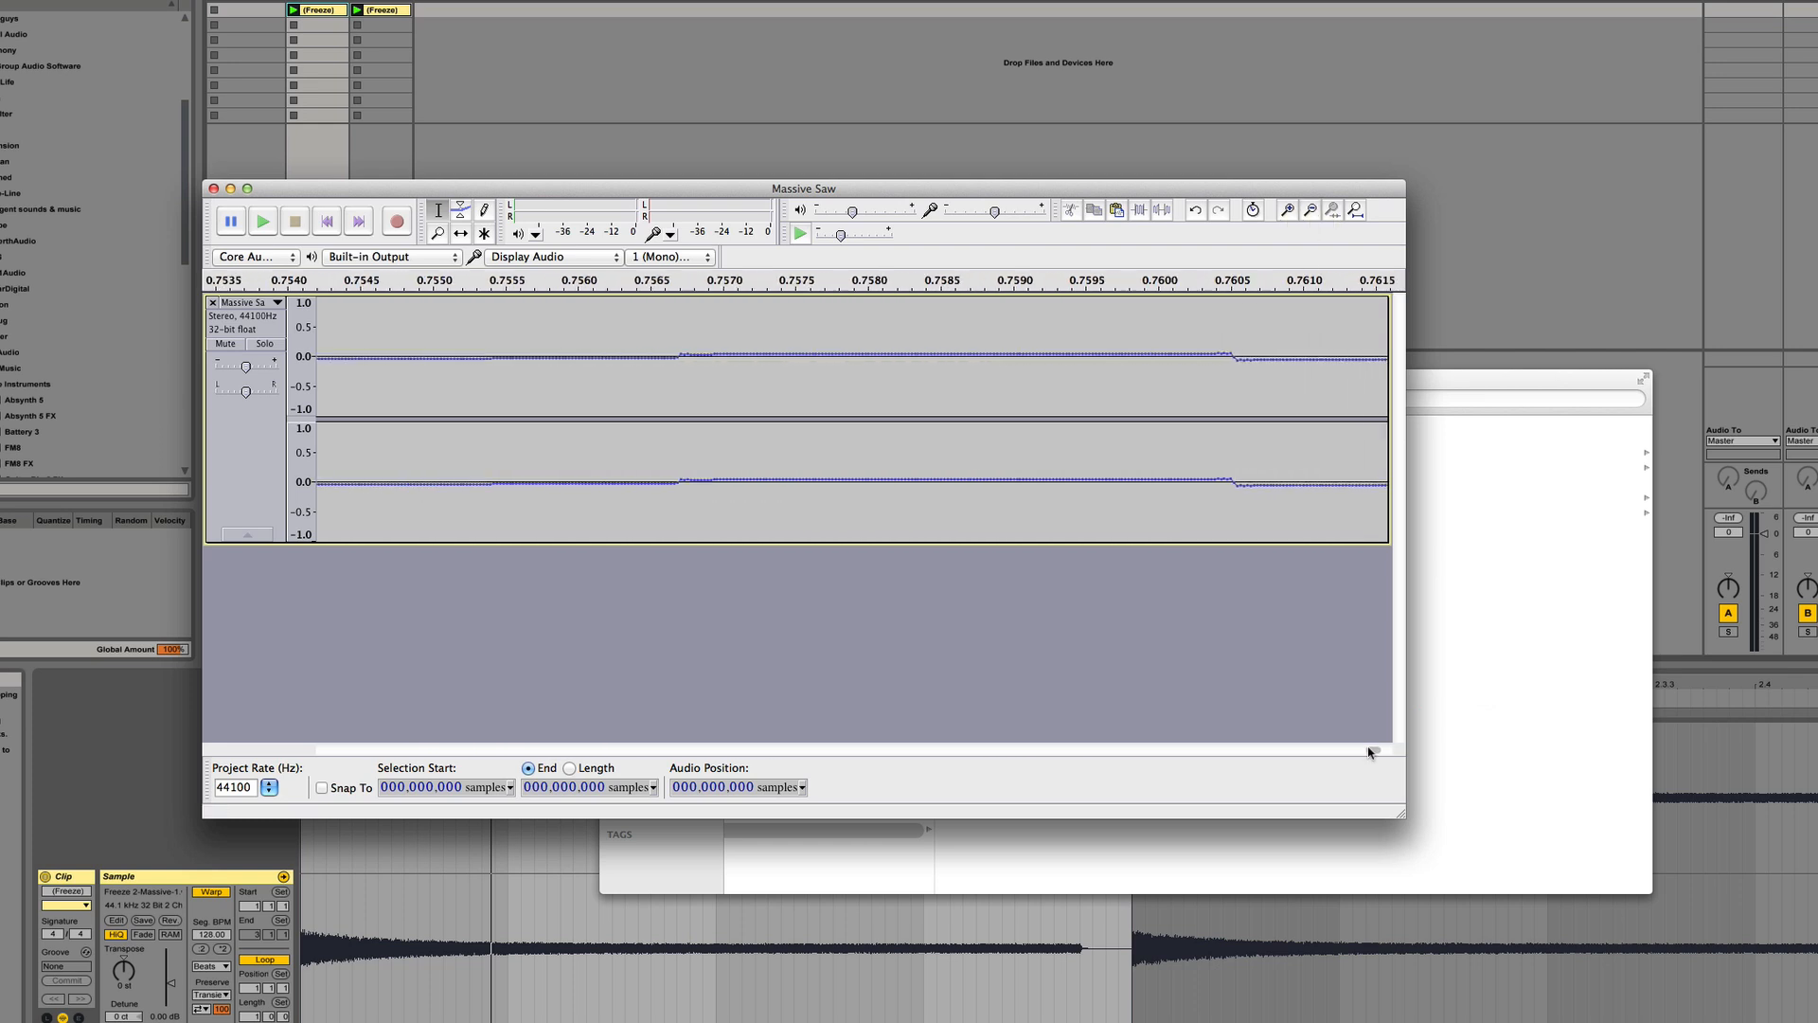
Position the cursor at sample 33,367, just before the last rising edge near the end of the saw clip
click(773, 352)
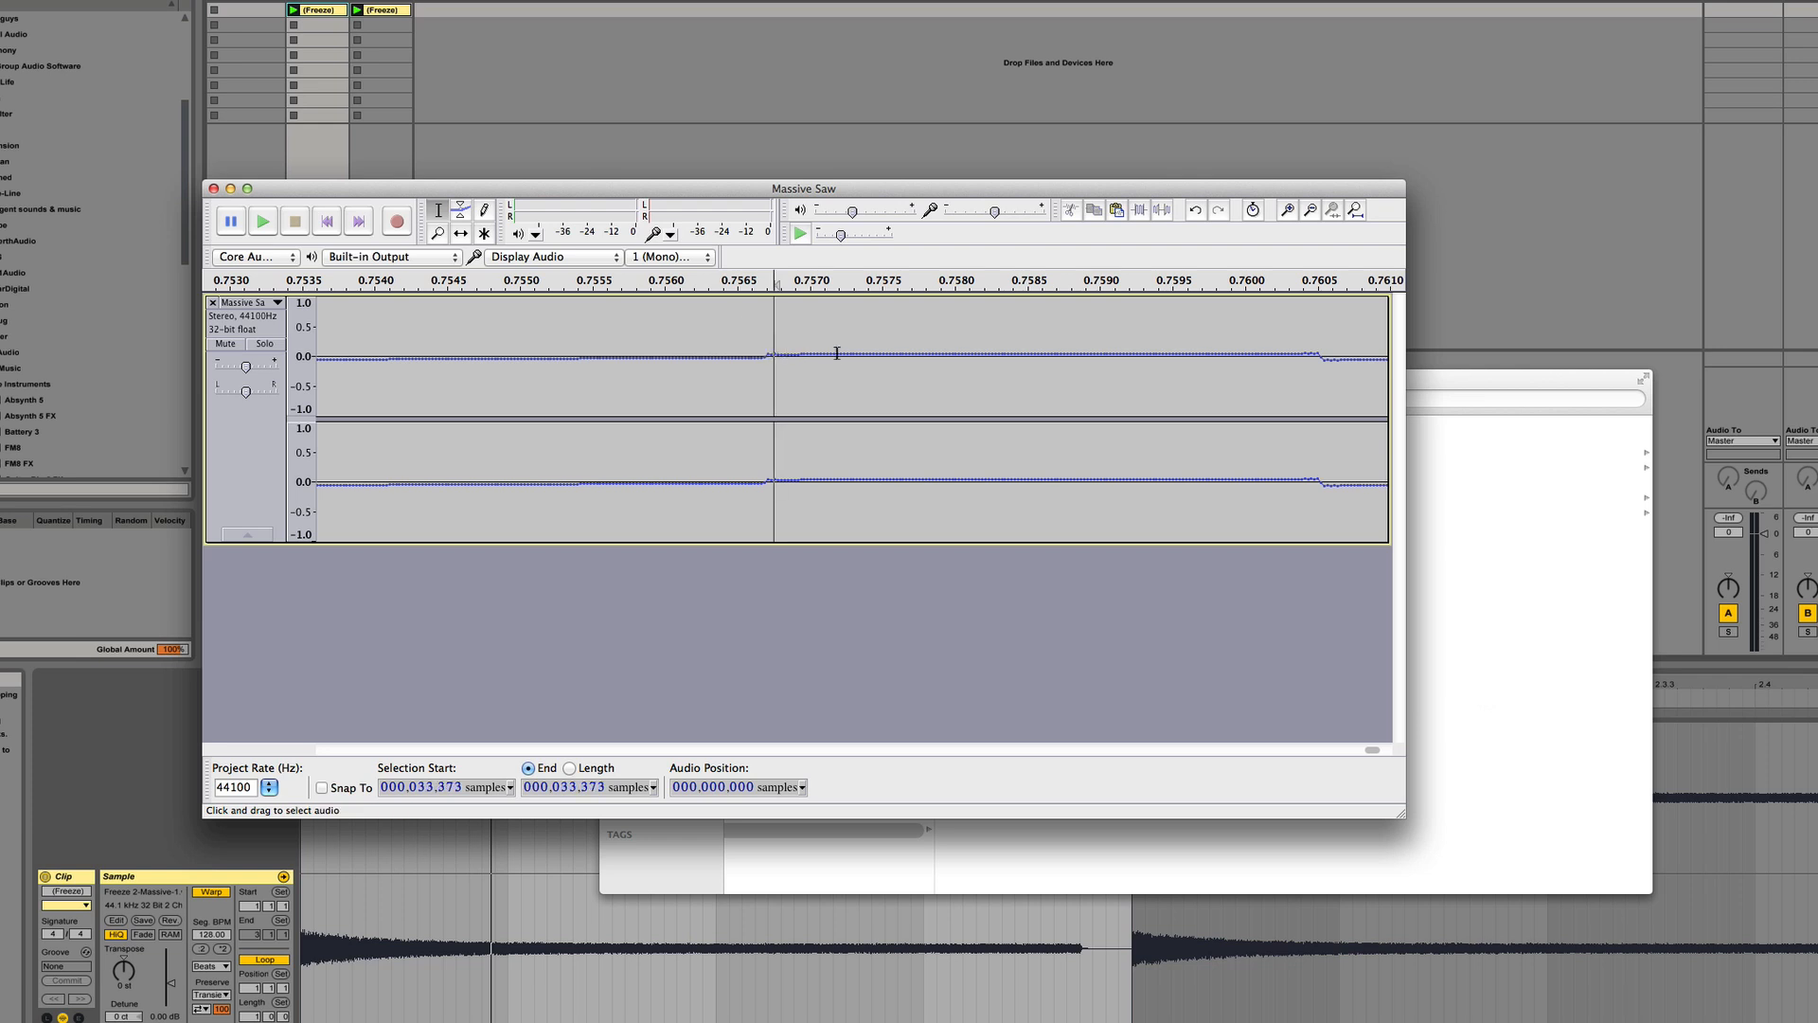
key(Left)
key(Left)
key(Left)
key(Left)
key(Left)
key(Left)
key(Left)
key(Left)
key(Left)
key(Left)
key(Left)
key(Left)
click(1289, 209)
click(1289, 209)
click(1289, 209)
click(1289, 209)
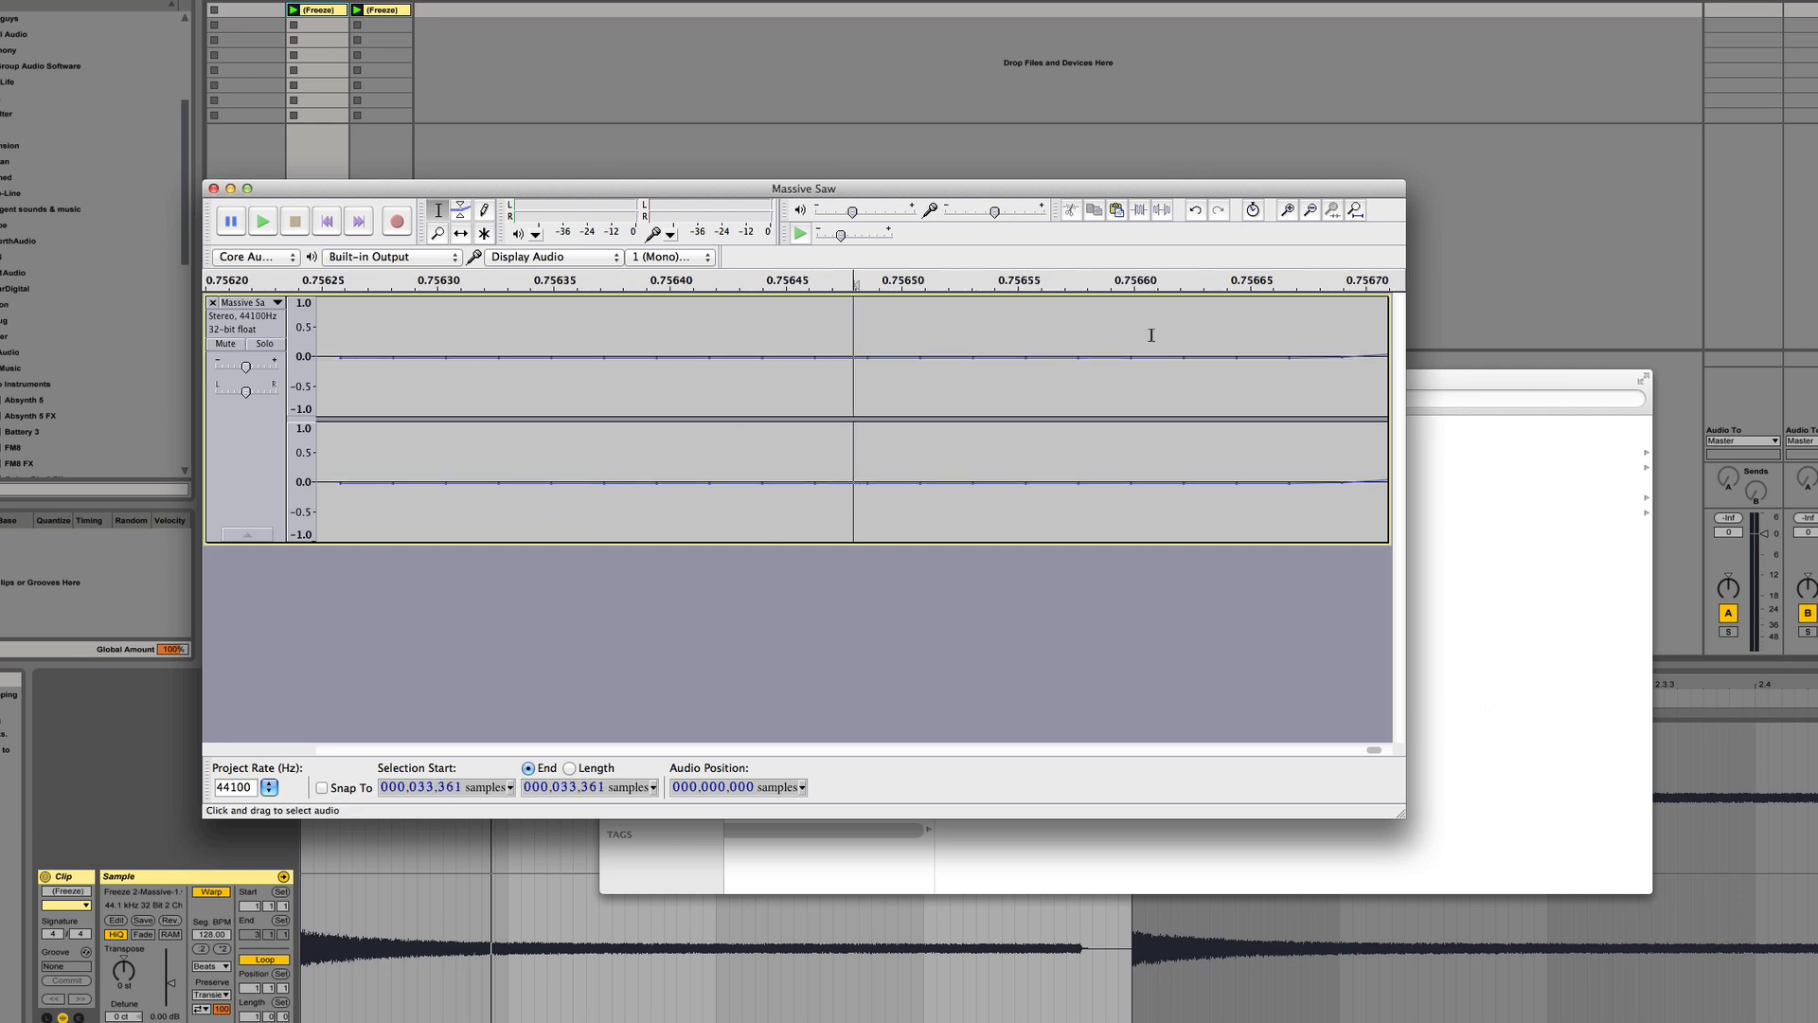
click(1164, 347)
Place the cursor at sample 33,371, right at the last rising edge near the end of the saw clip
drag(1379, 753, 1382, 752)
click(1310, 209)
click(1310, 209)
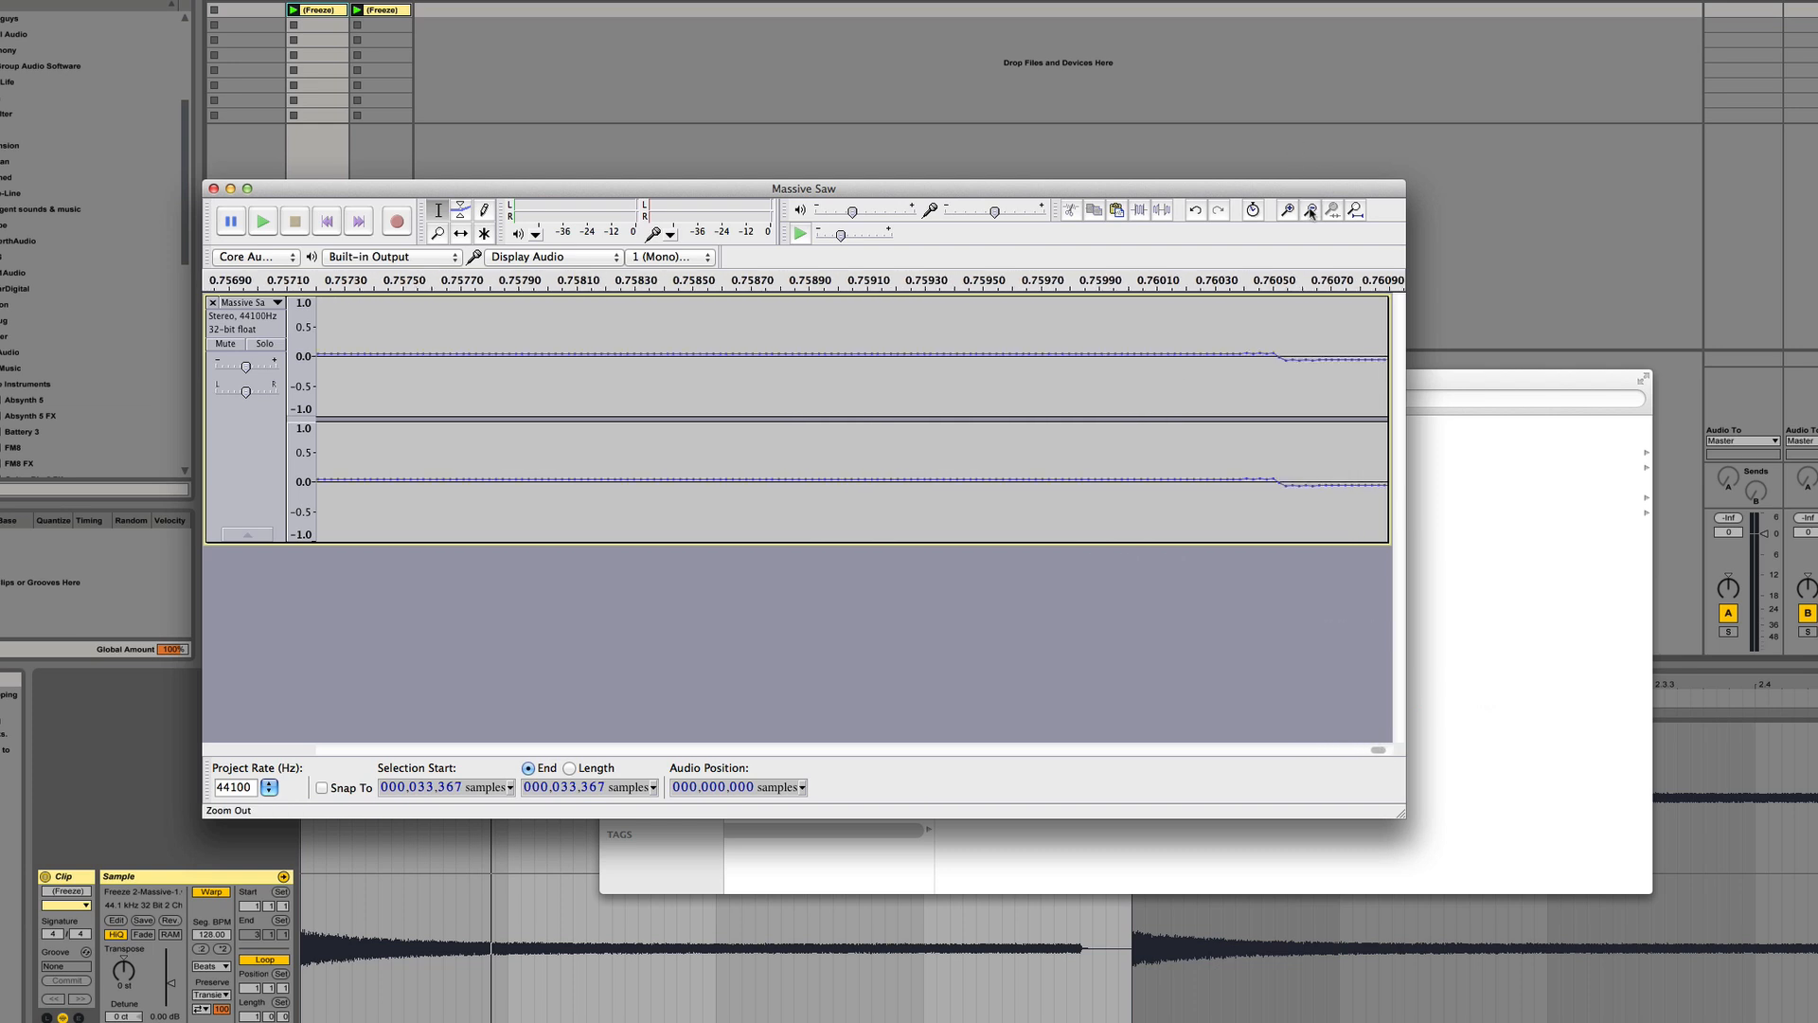
click(1310, 209)
click(1310, 209)
click(1310, 210)
click(1288, 209)
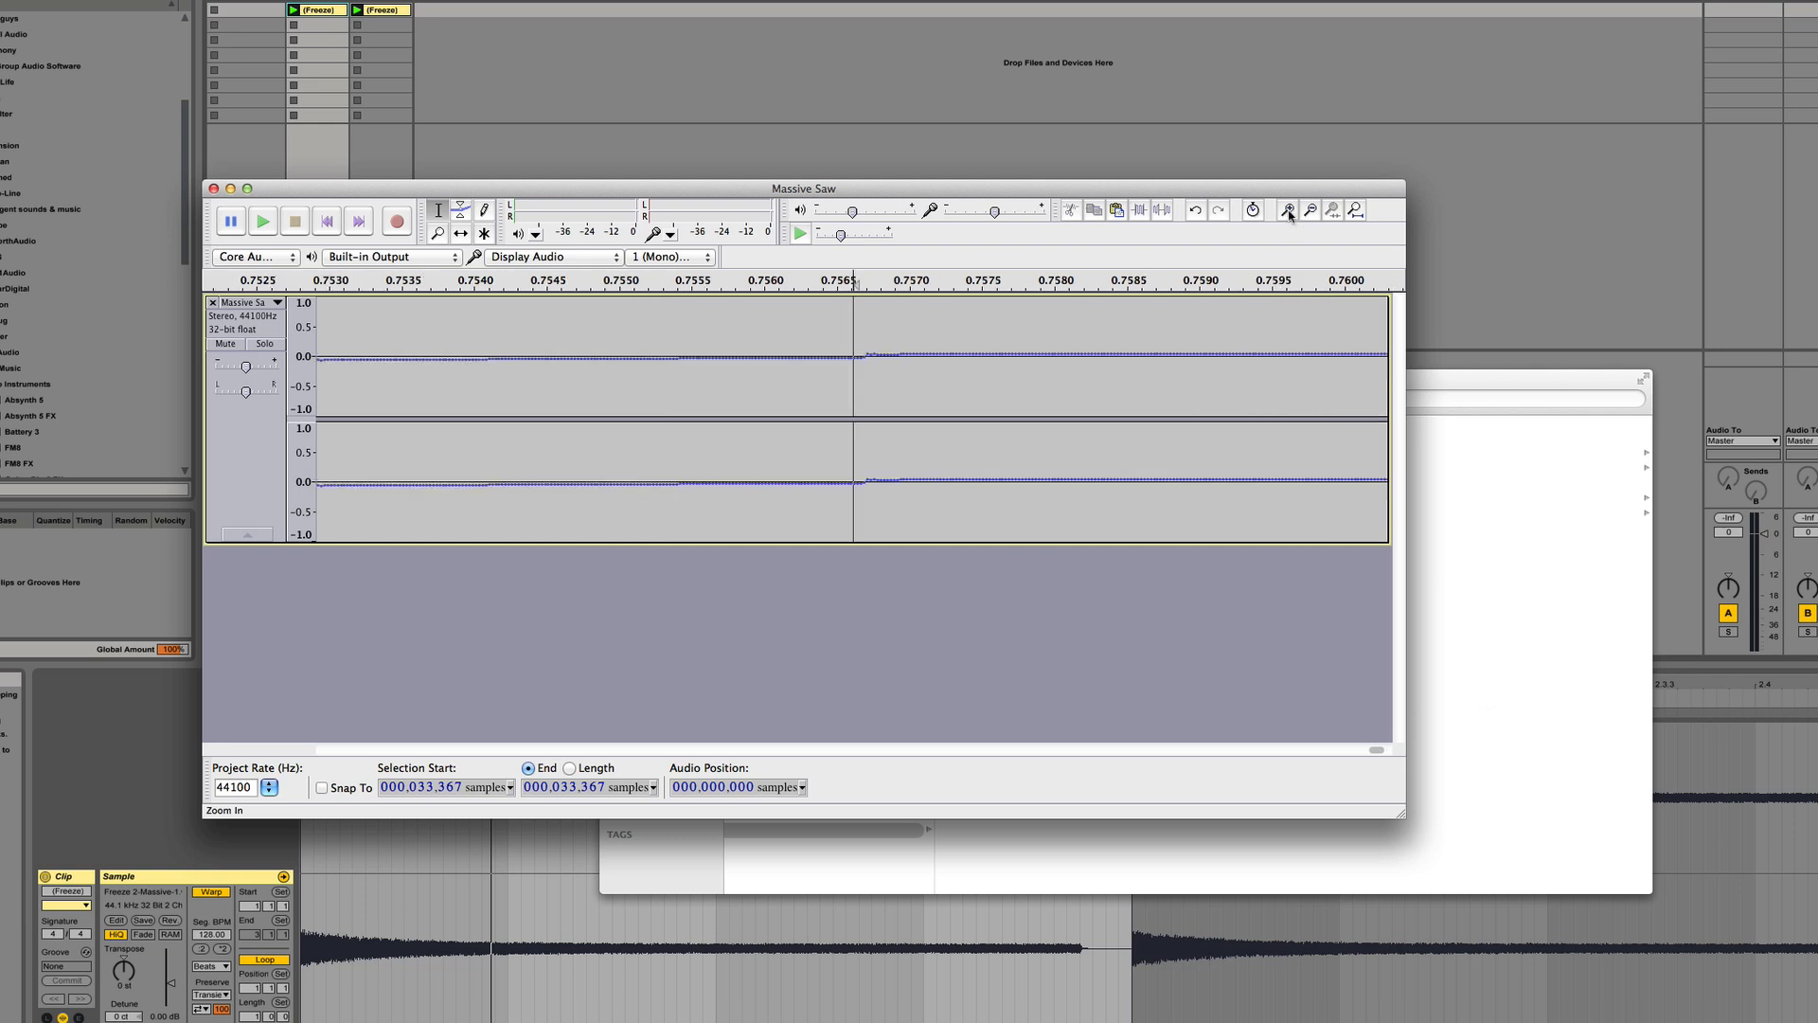
click(1288, 209)
click(1287, 209)
click(1288, 209)
click(961, 355)
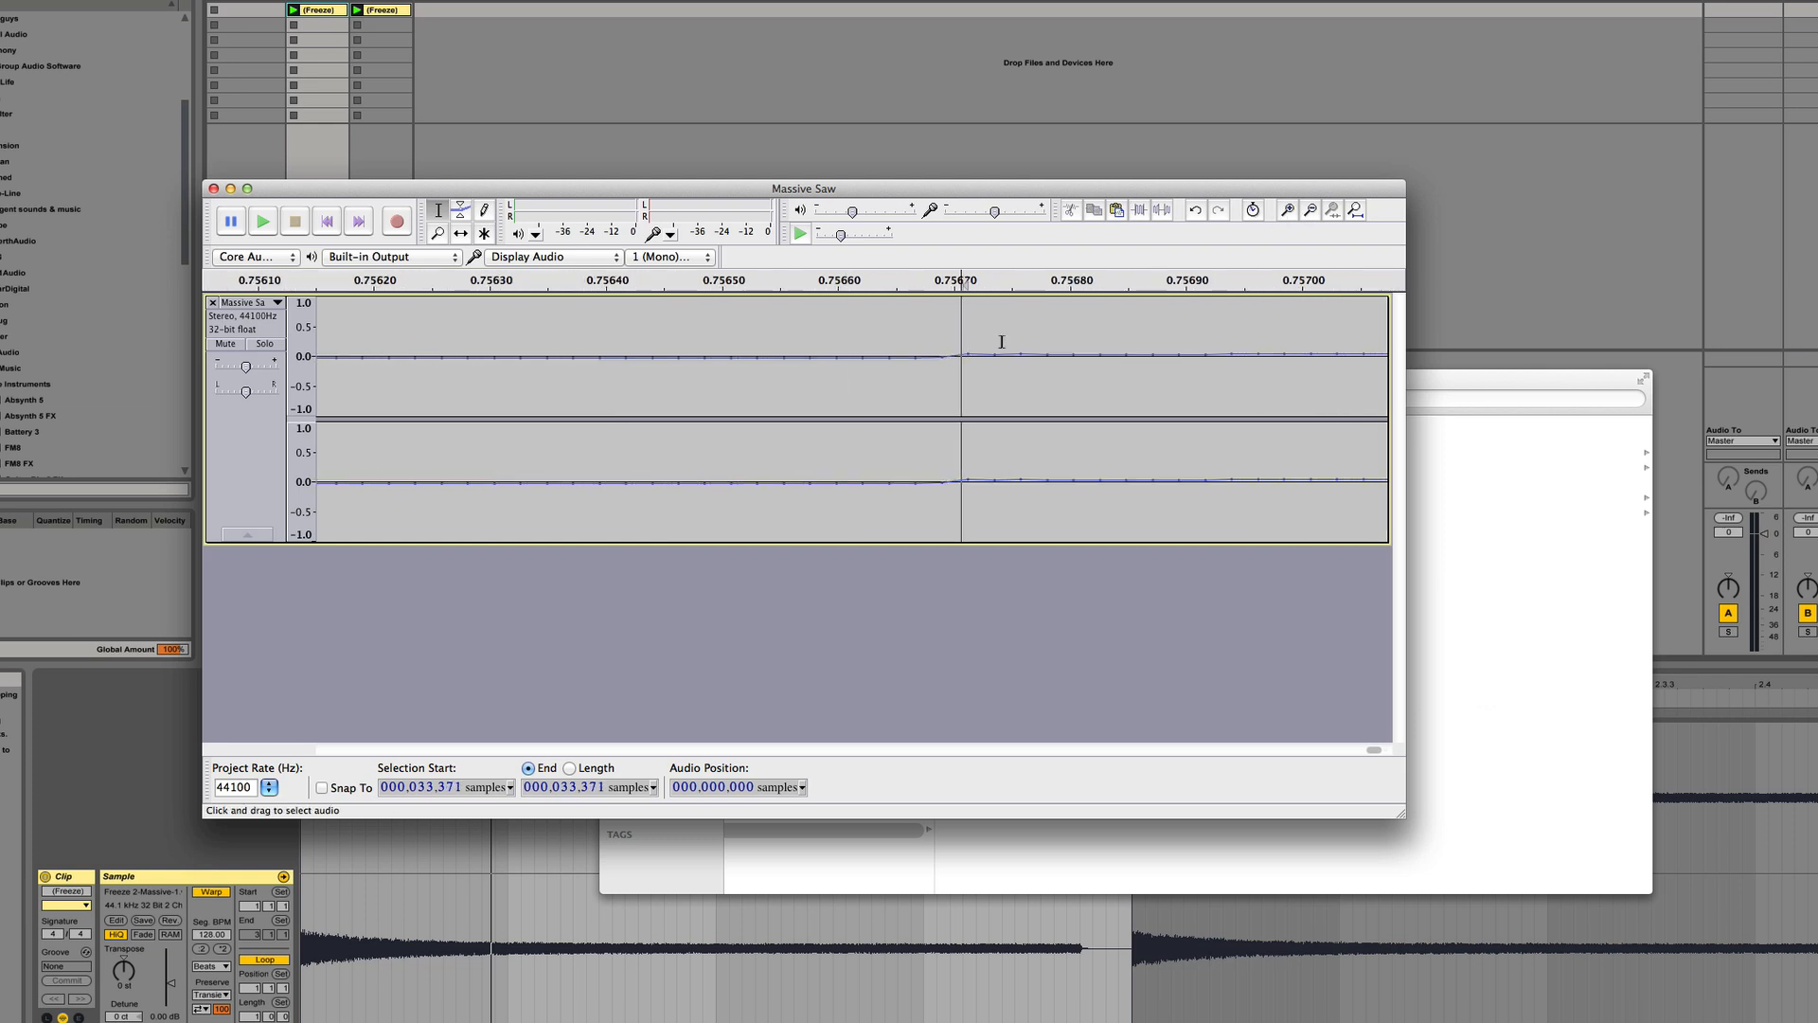
Try snapping the cursor to the nearest zero crossing from several points around the last rising edge
click(1287, 213)
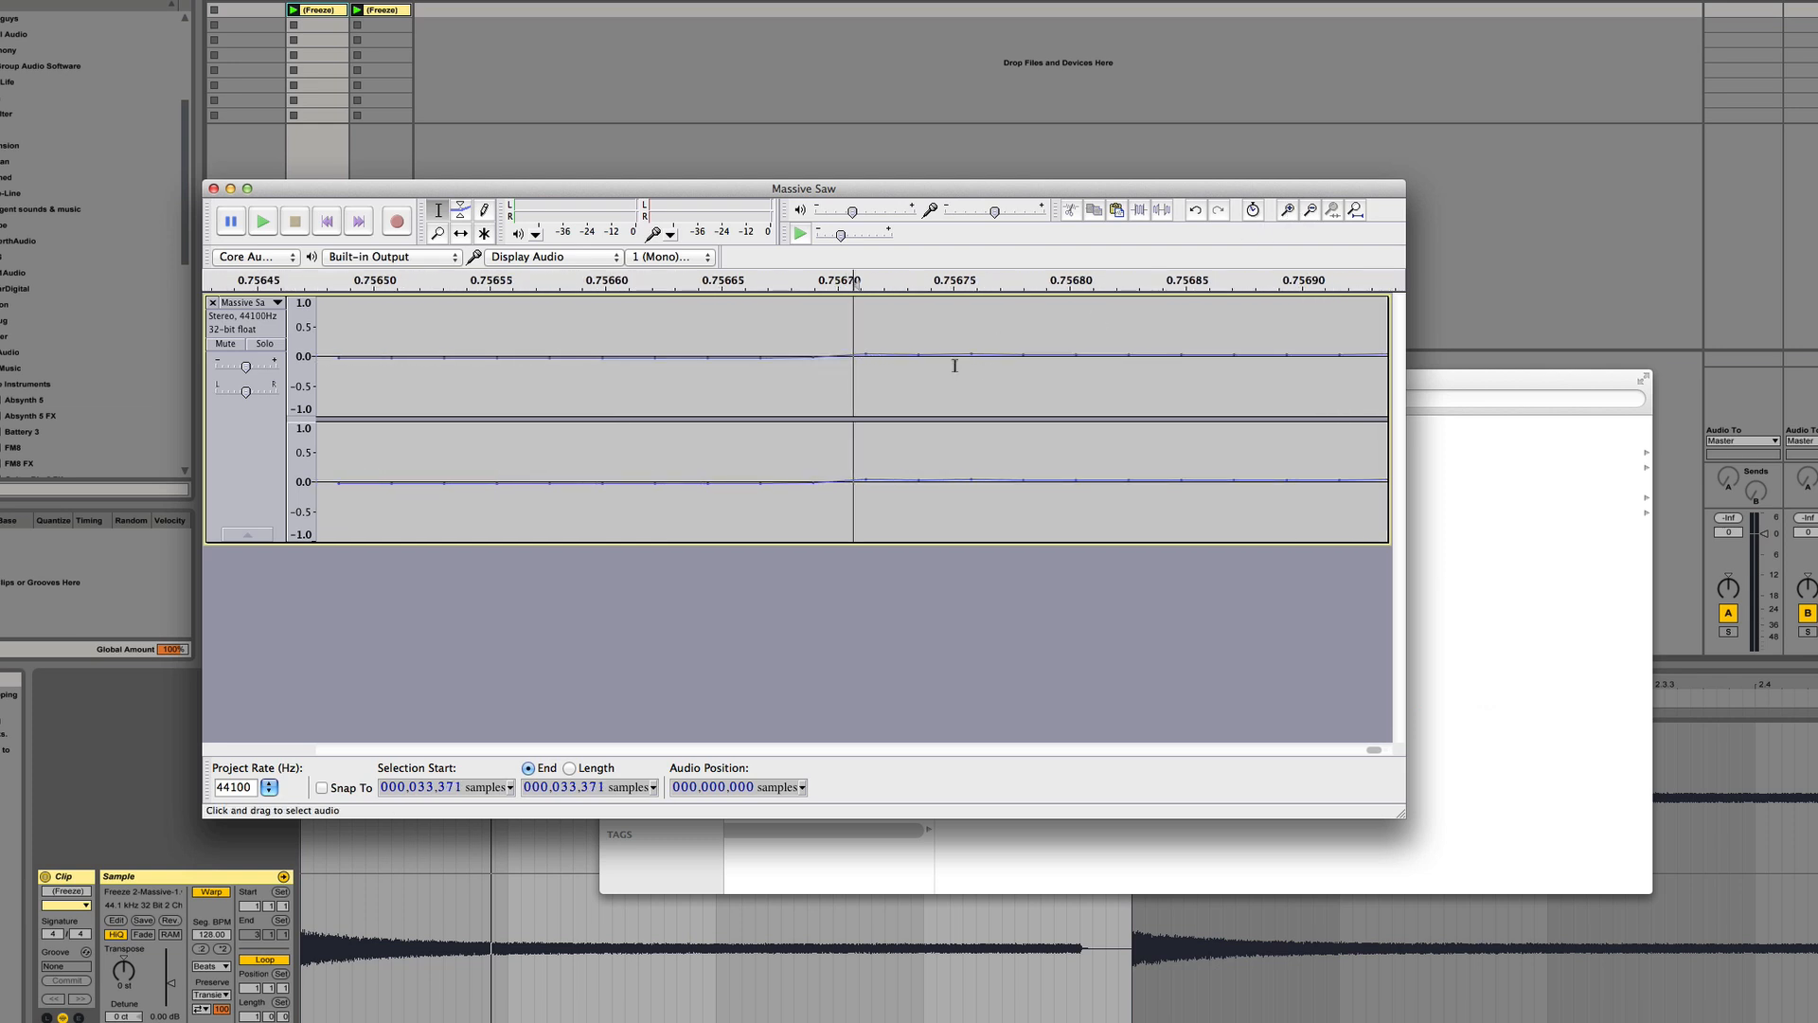
key(z)
click(1167, 381)
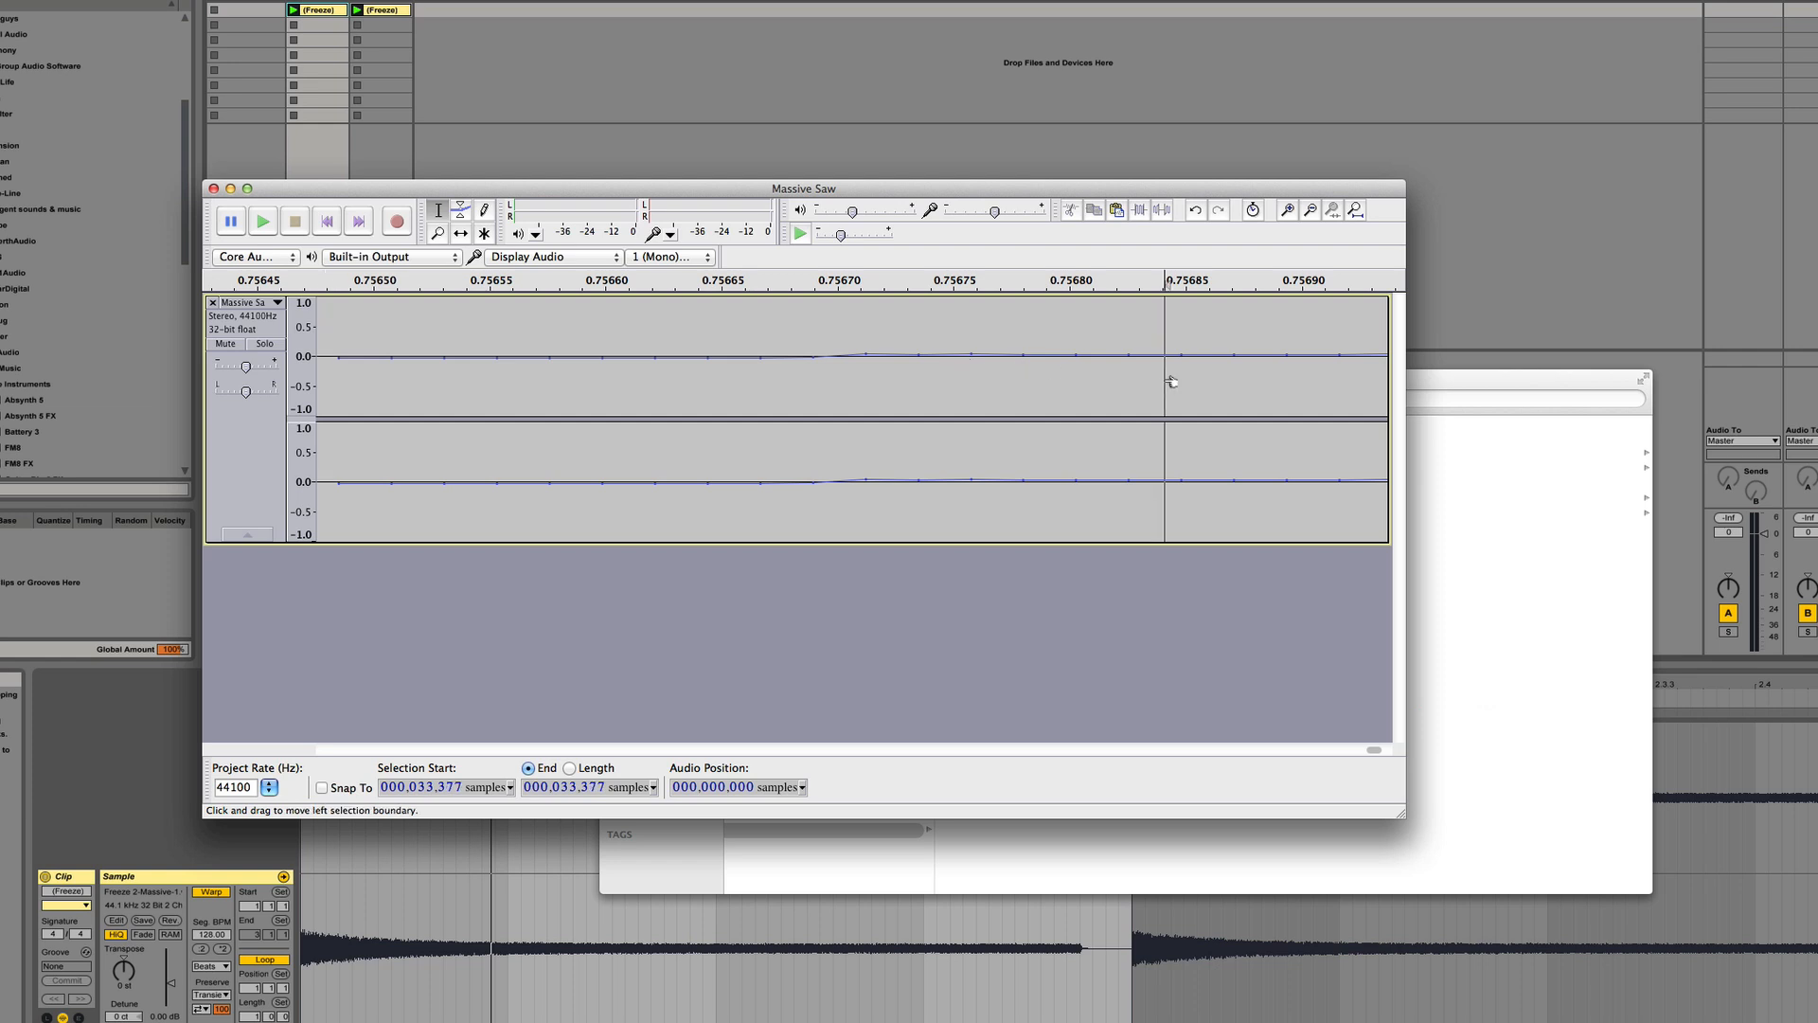
key(z)
click(820, 366)
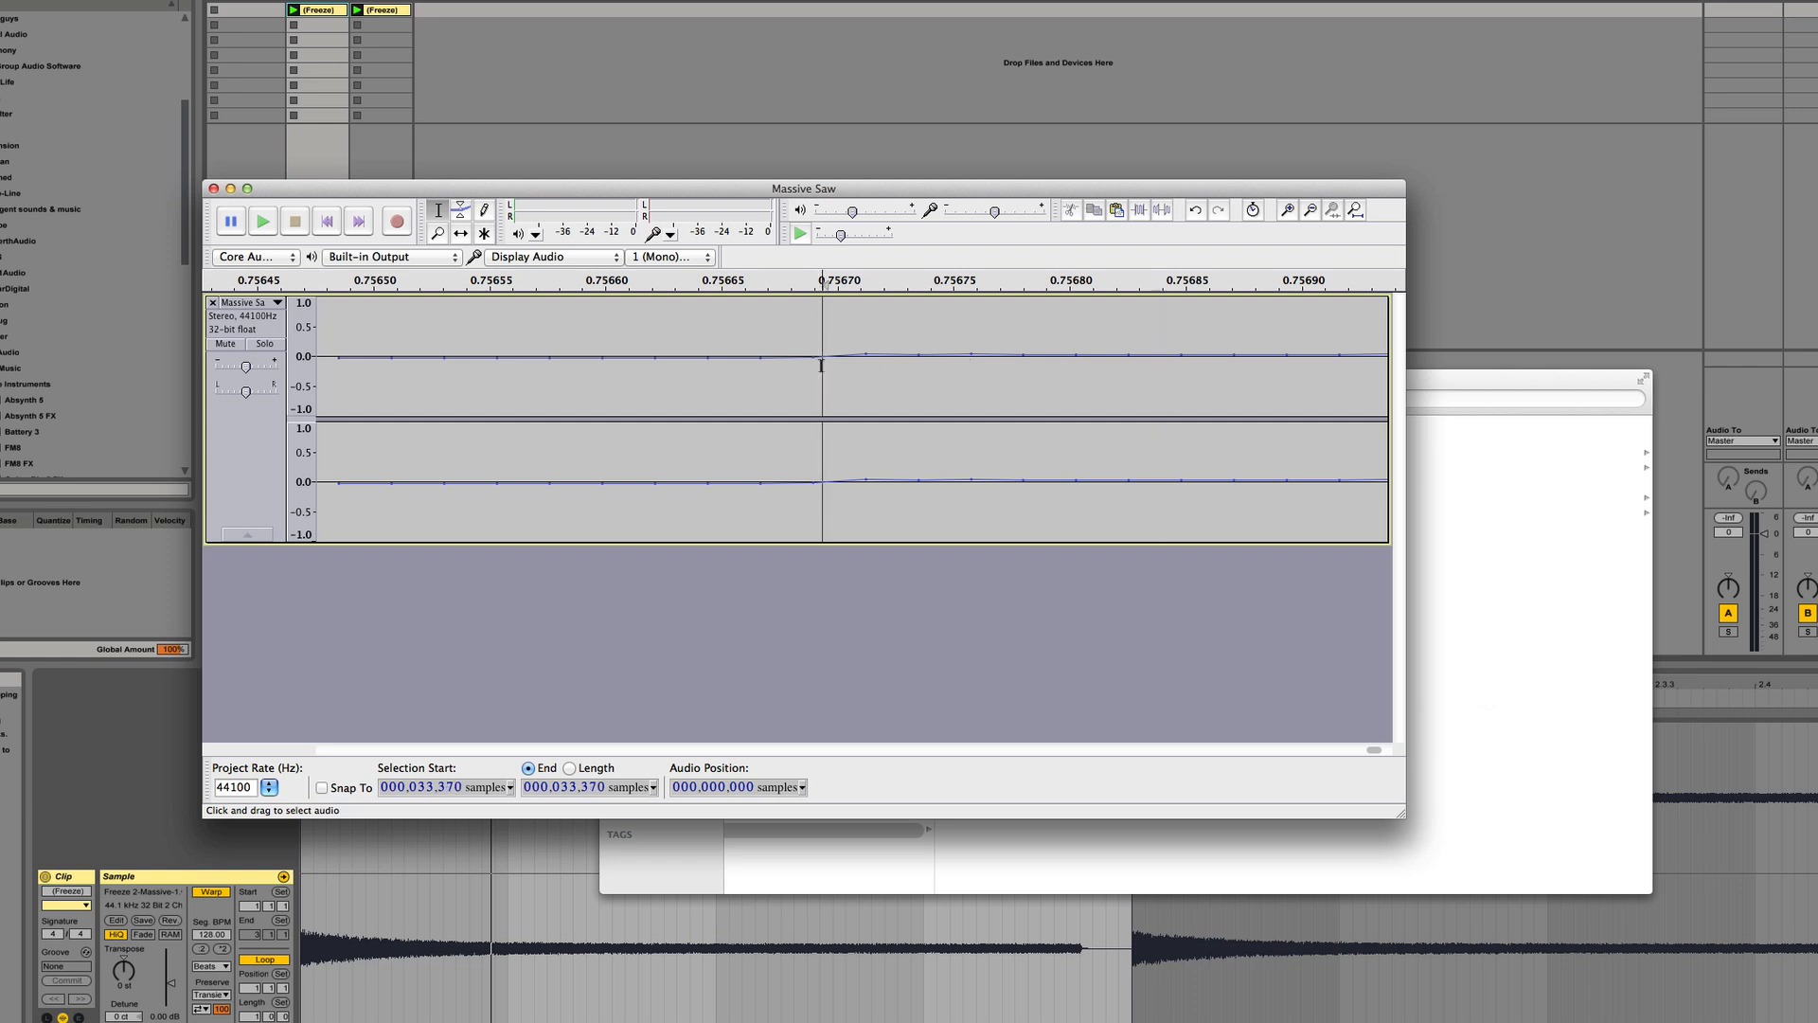
click(589, 381)
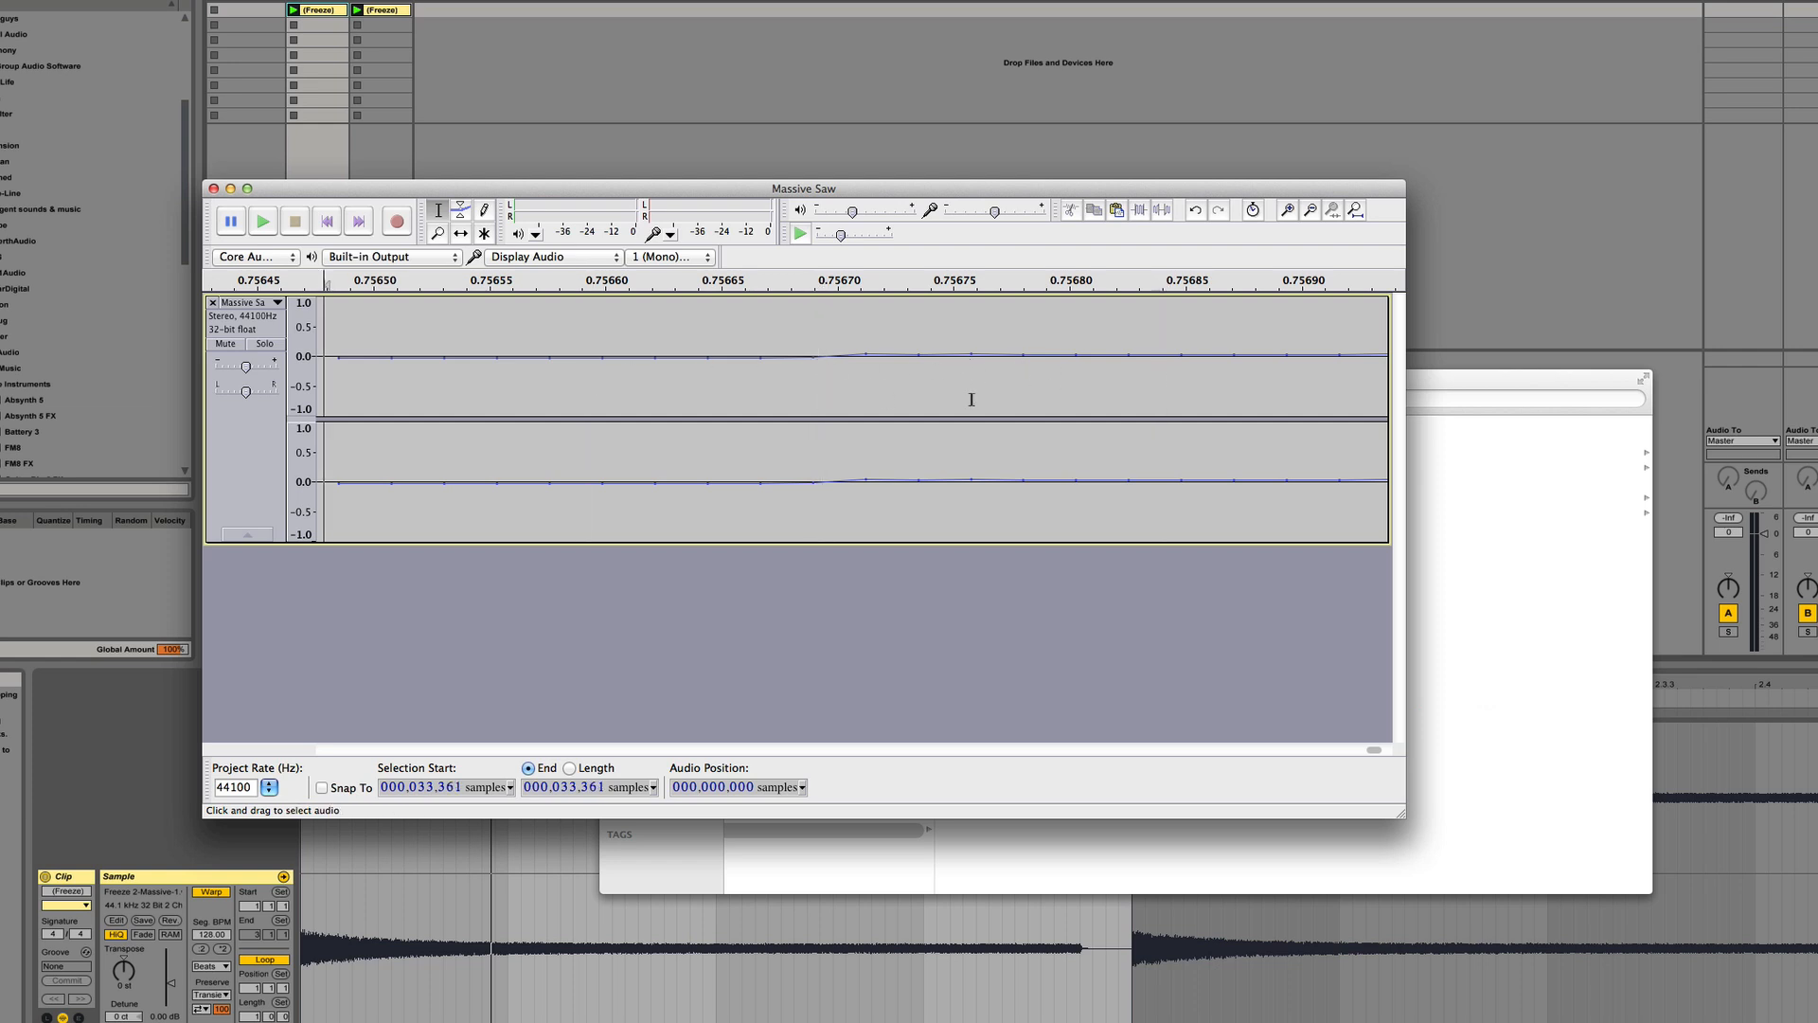
Try short test selections across the last rising edge, starting around sample 33,370
click(826, 409)
drag(826, 409, 1108, 464)
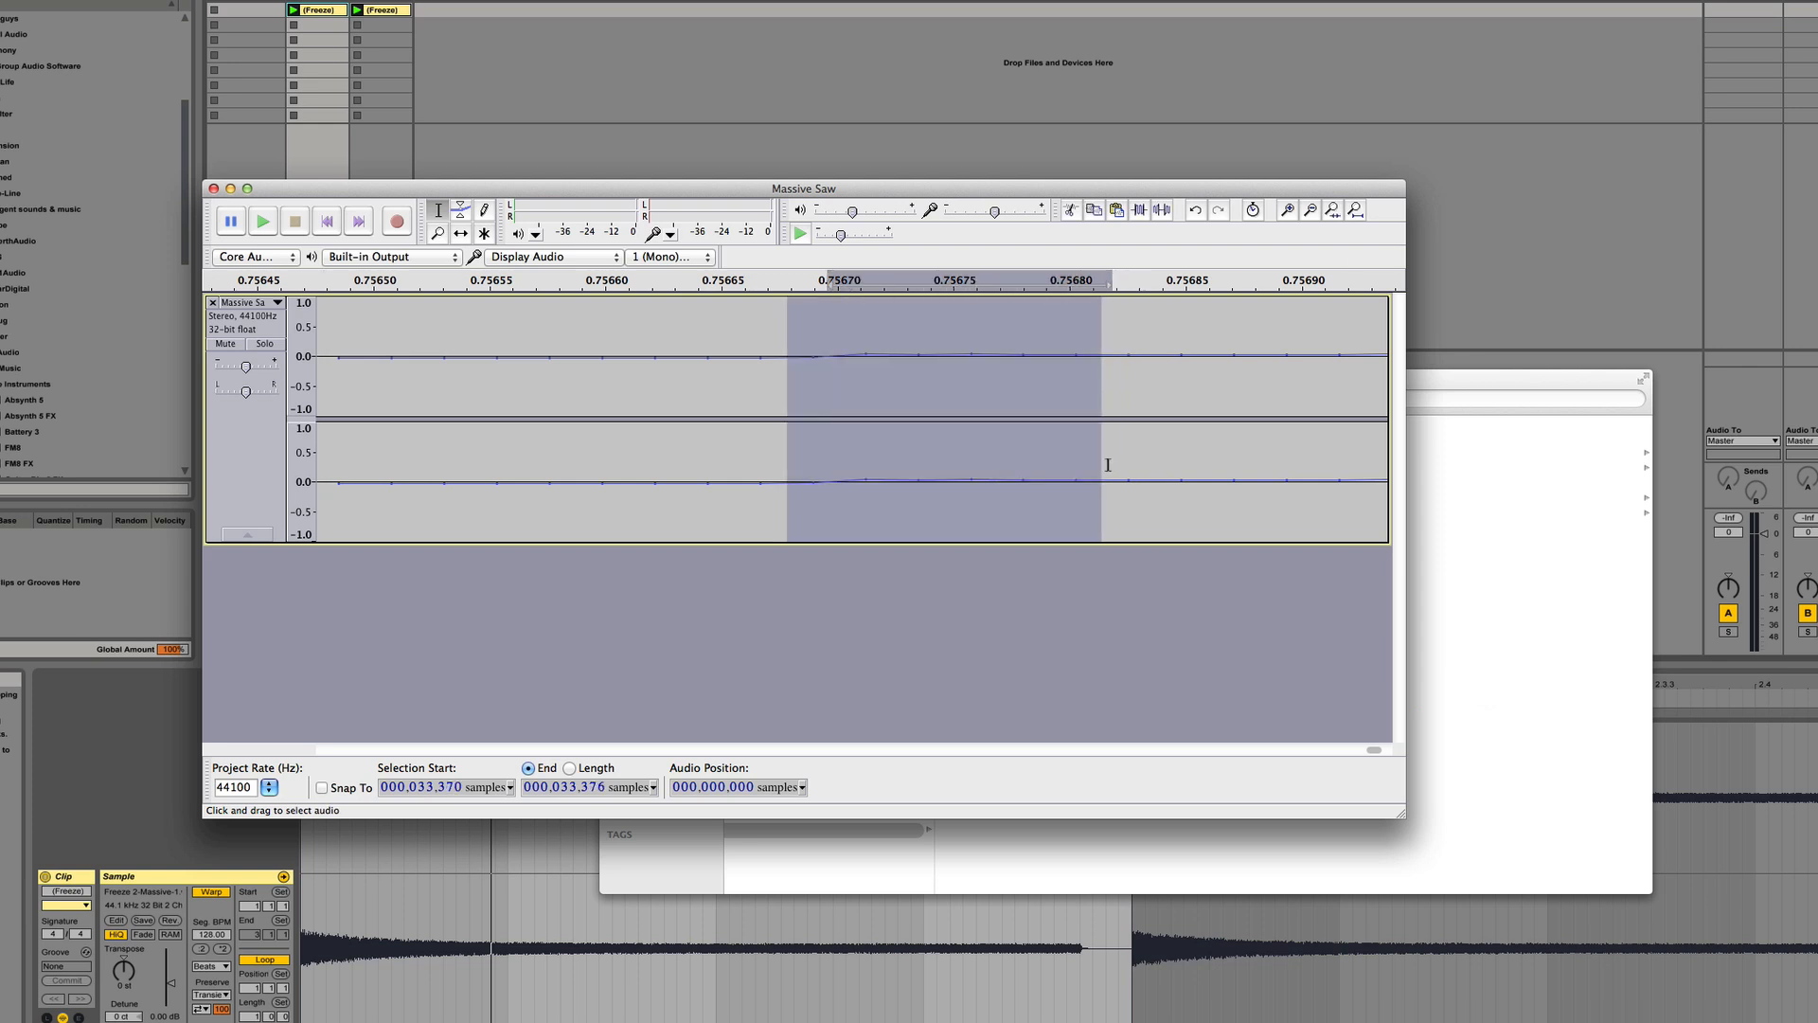
click(828, 431)
drag(857, 402, 1114, 450)
drag(975, 449, 957, 445)
mouse_move(583, 381)
mouse_down()
mouse_move(723, 377)
mouse_move(600, 380)
mouse_up()
click(563, 375)
click(546, 371)
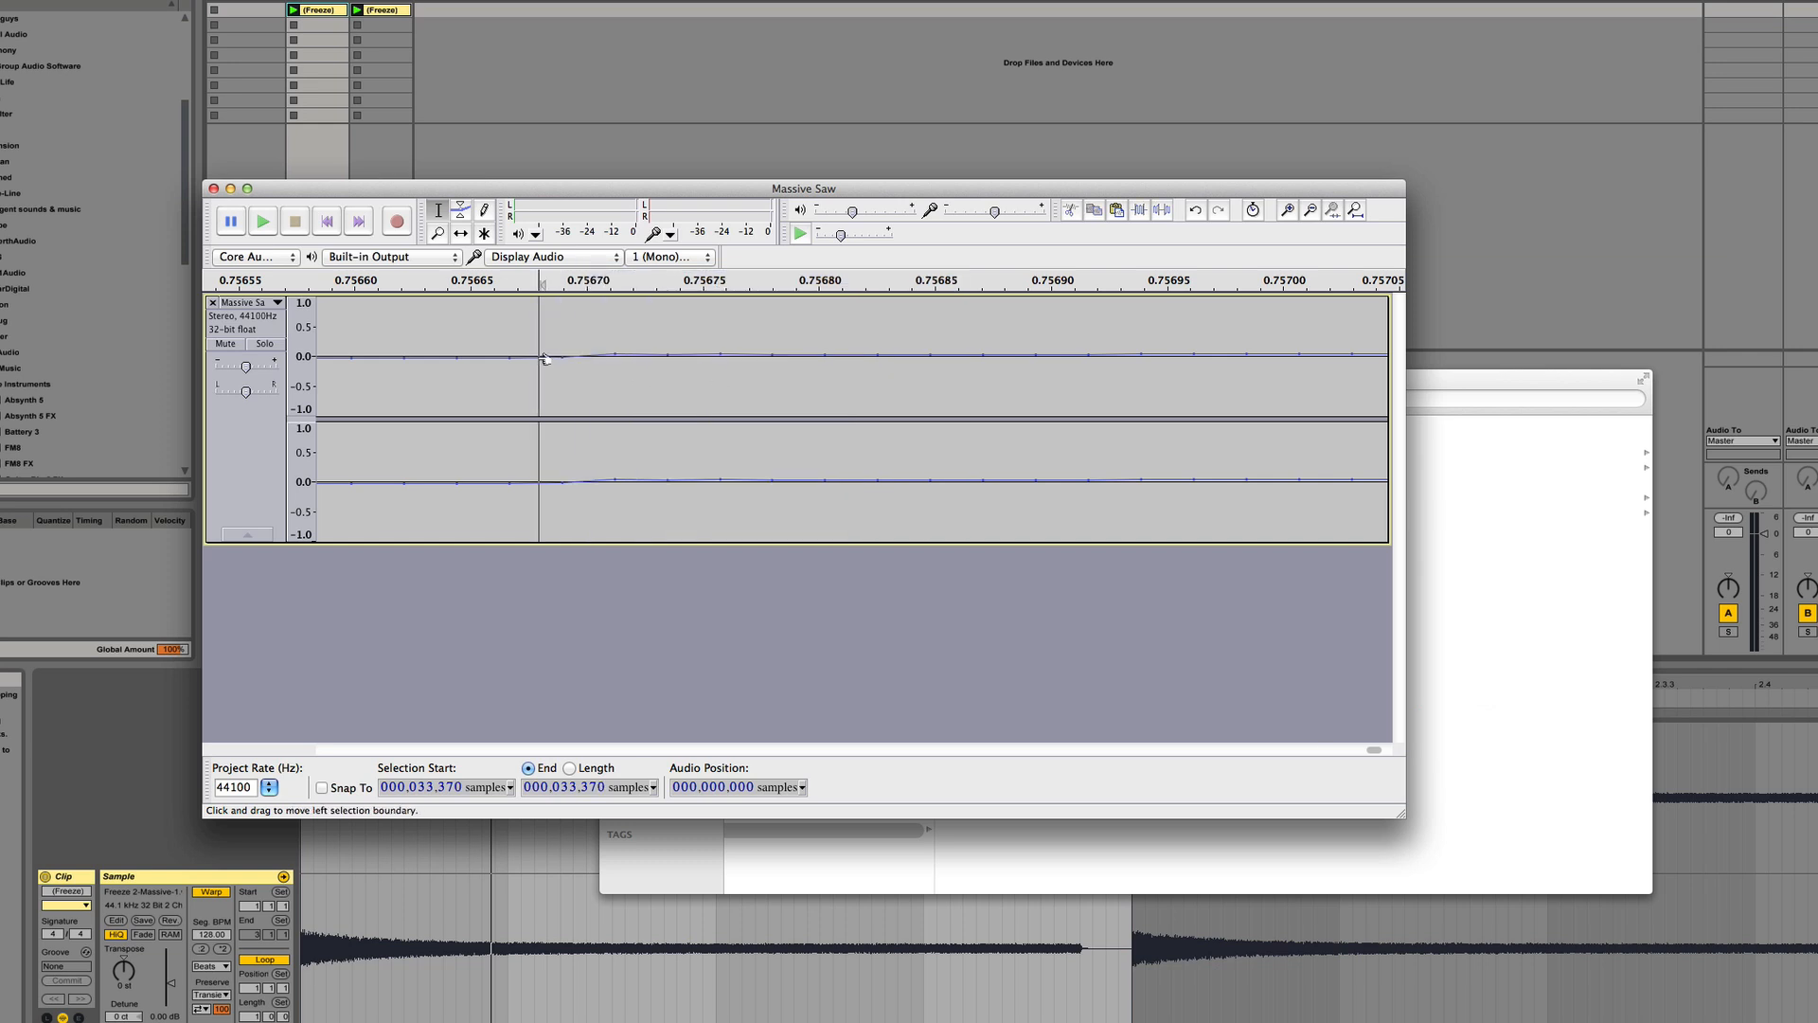
Select the audio from sample 33,371 to past the end of the saw clip and delete it
drag(596, 369, 1783, 480)
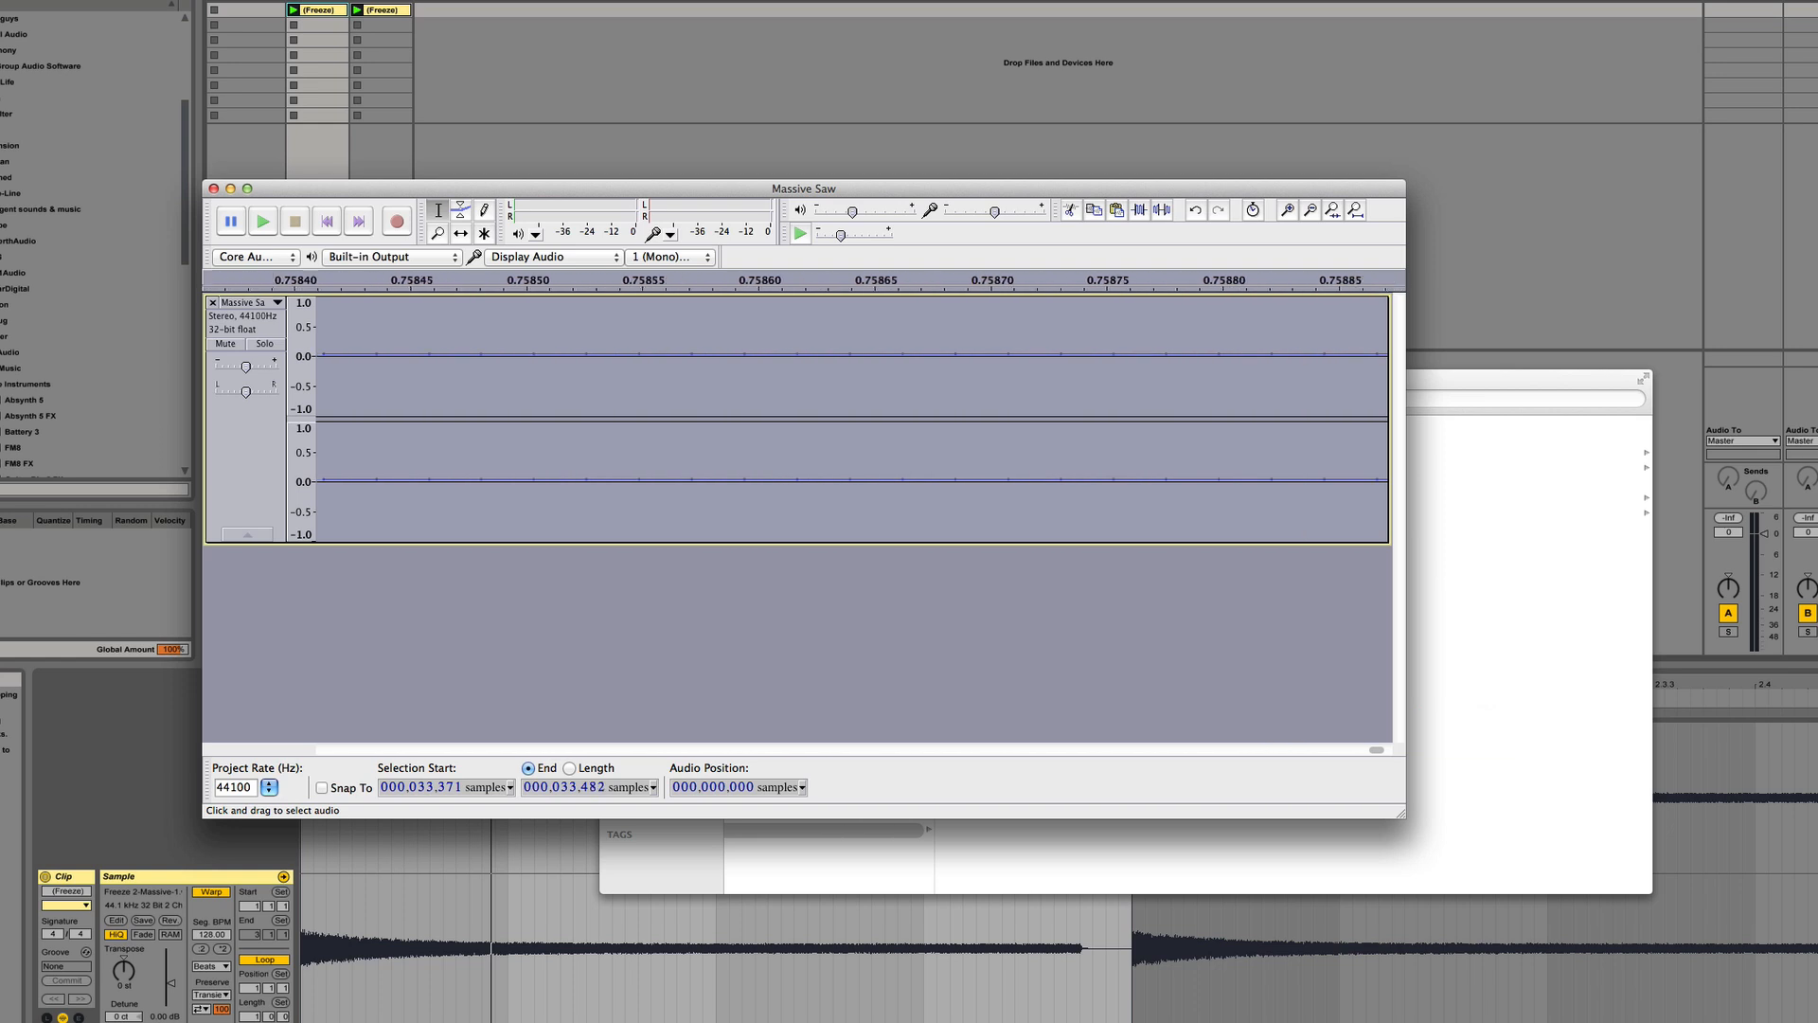
click(1309, 212)
click(1309, 212)
click(1310, 212)
click(1310, 213)
click(1310, 213)
click(1310, 212)
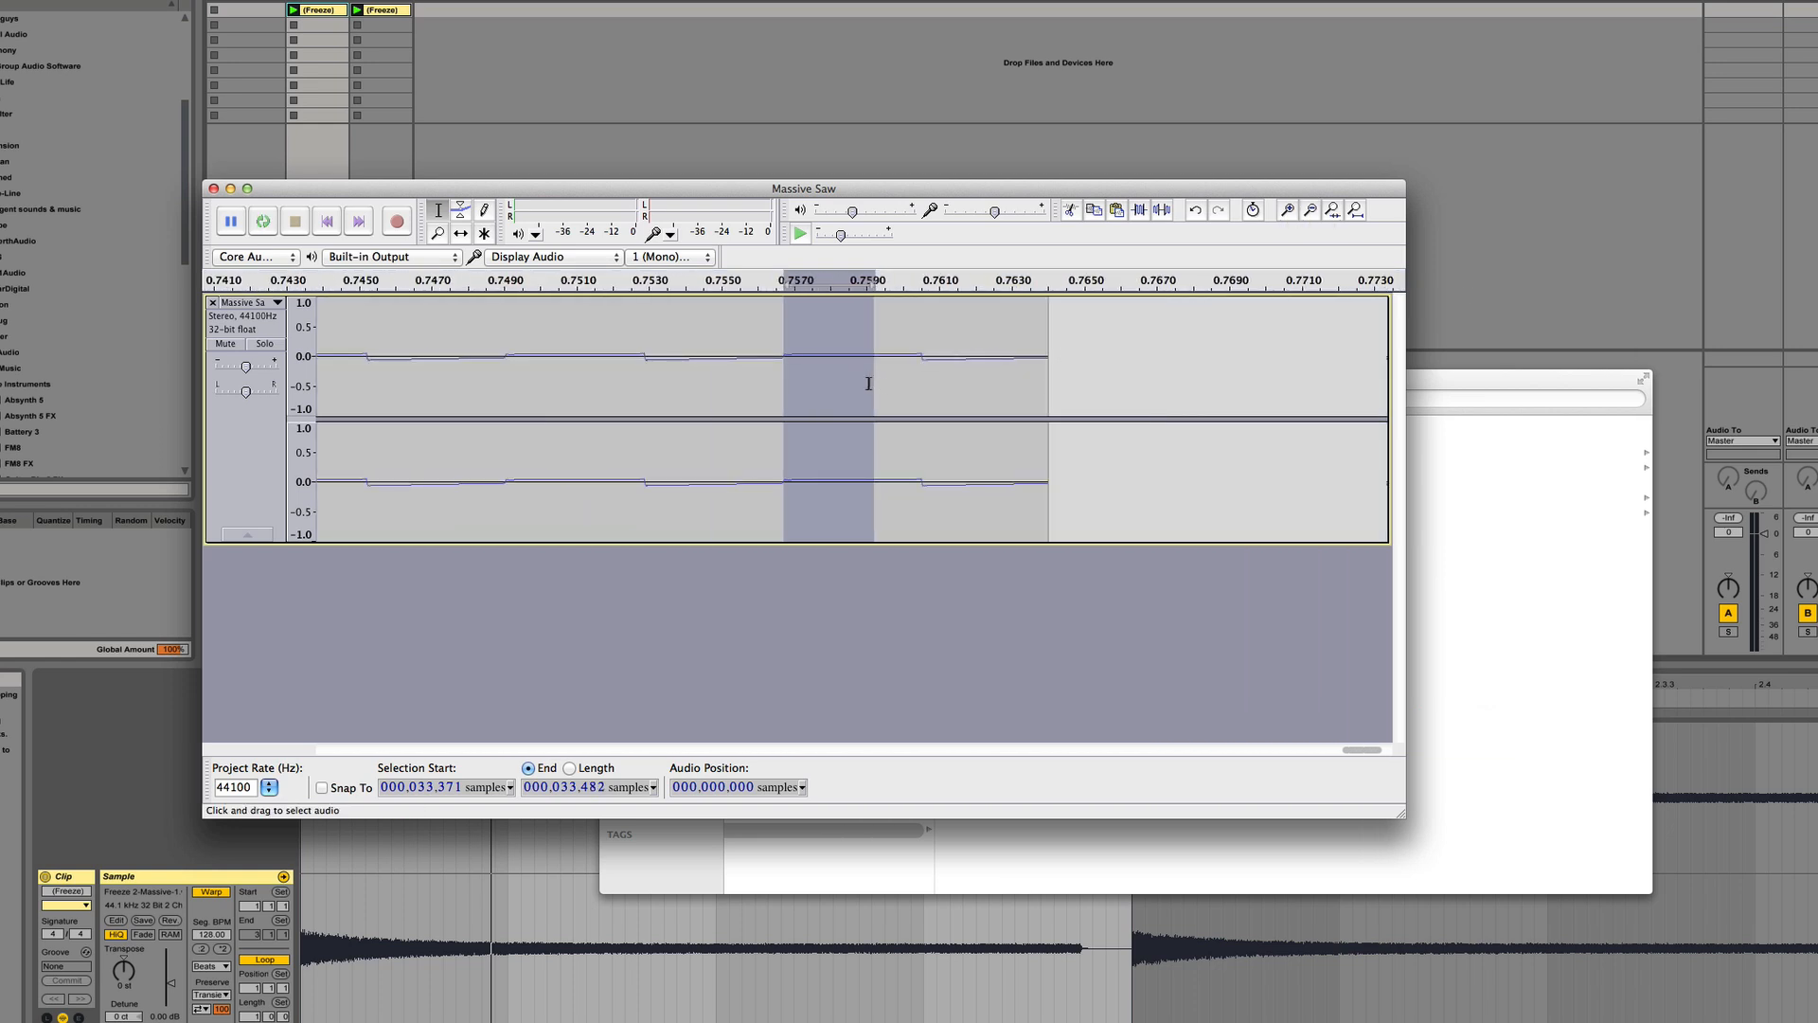
drag(868, 384, 1125, 419)
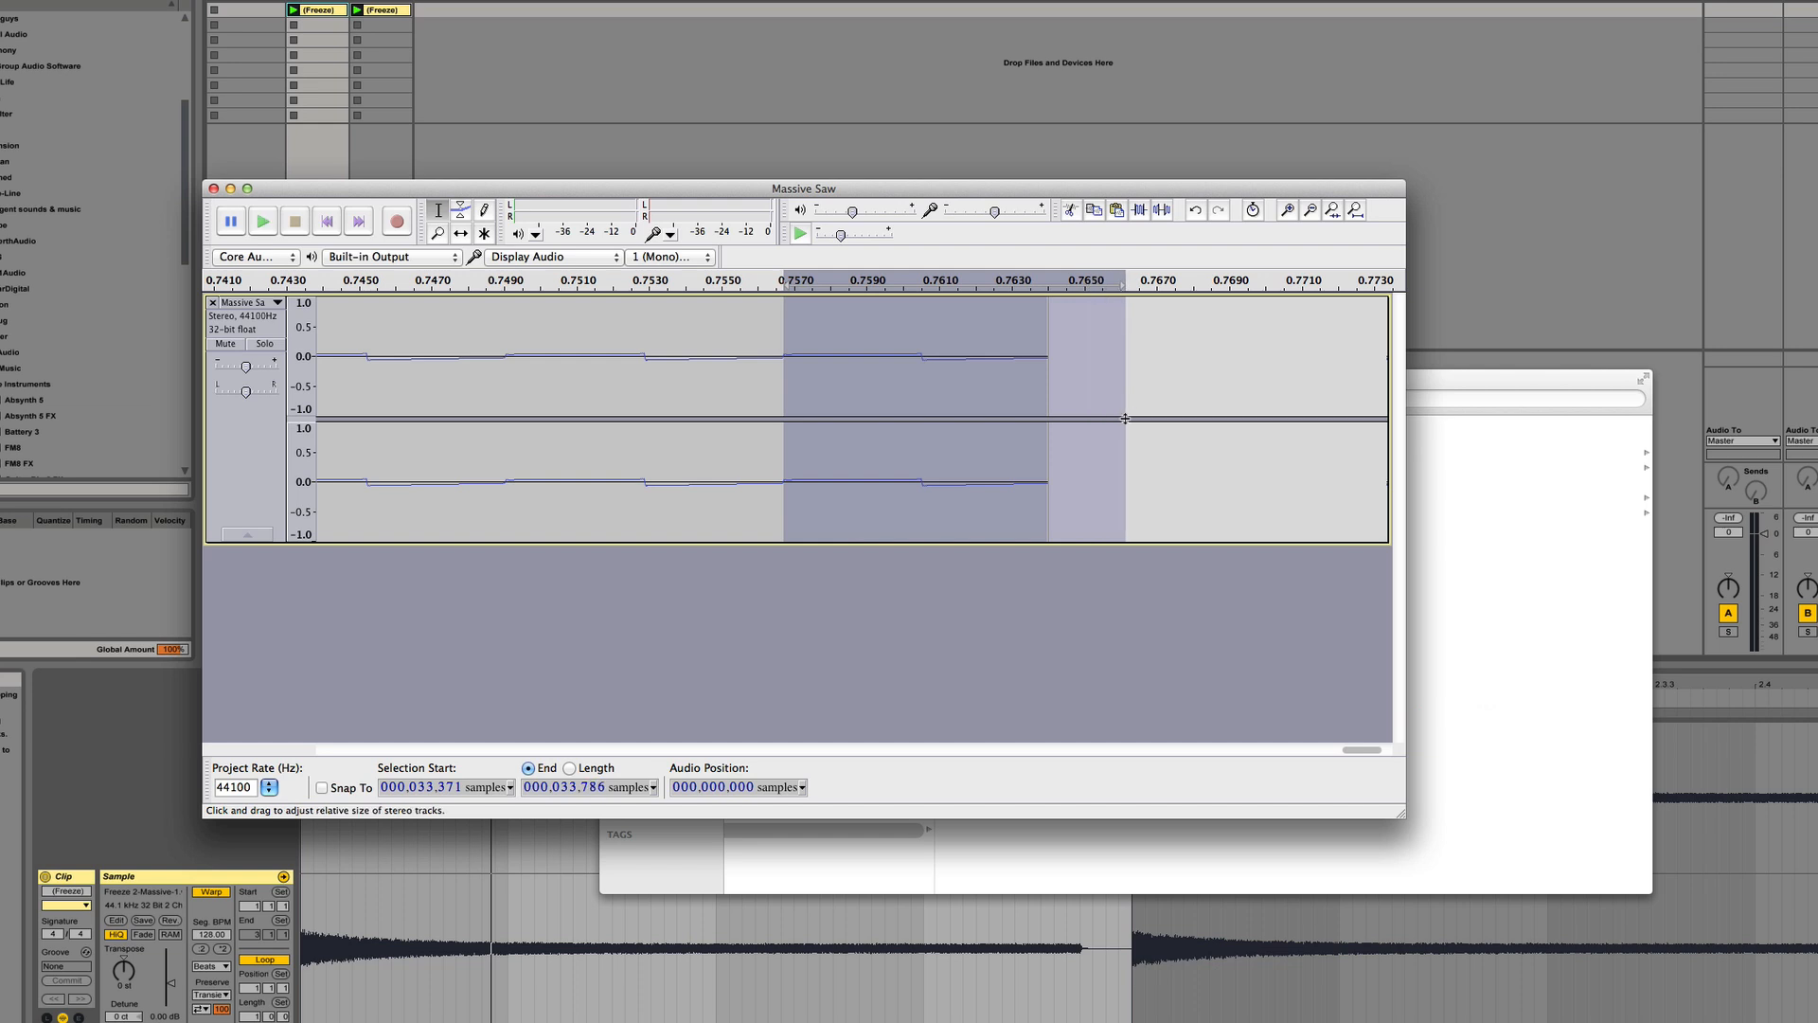
key(Delete)
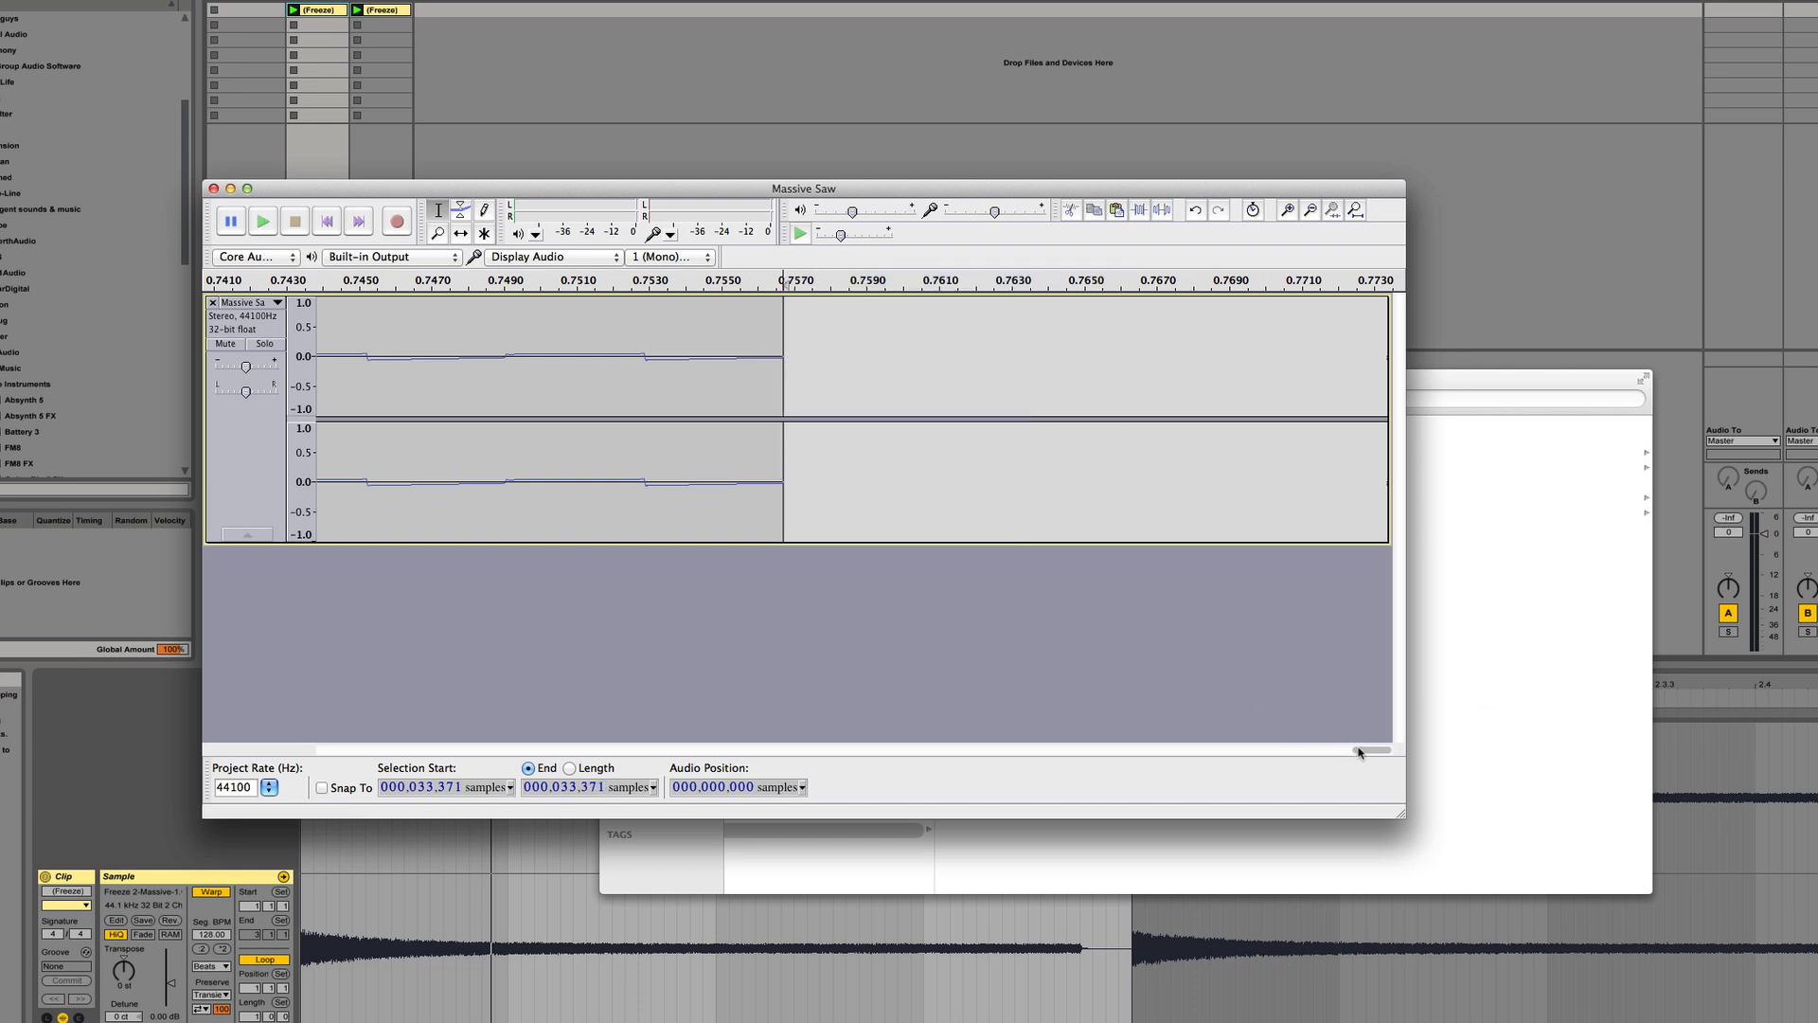
Export the trimmed saw to the Desktop as MassiveSaw in WAV (Microsoft) signed 16 bit PCM format, leaving the metadata blank
drag(1359, 753, 224, 726)
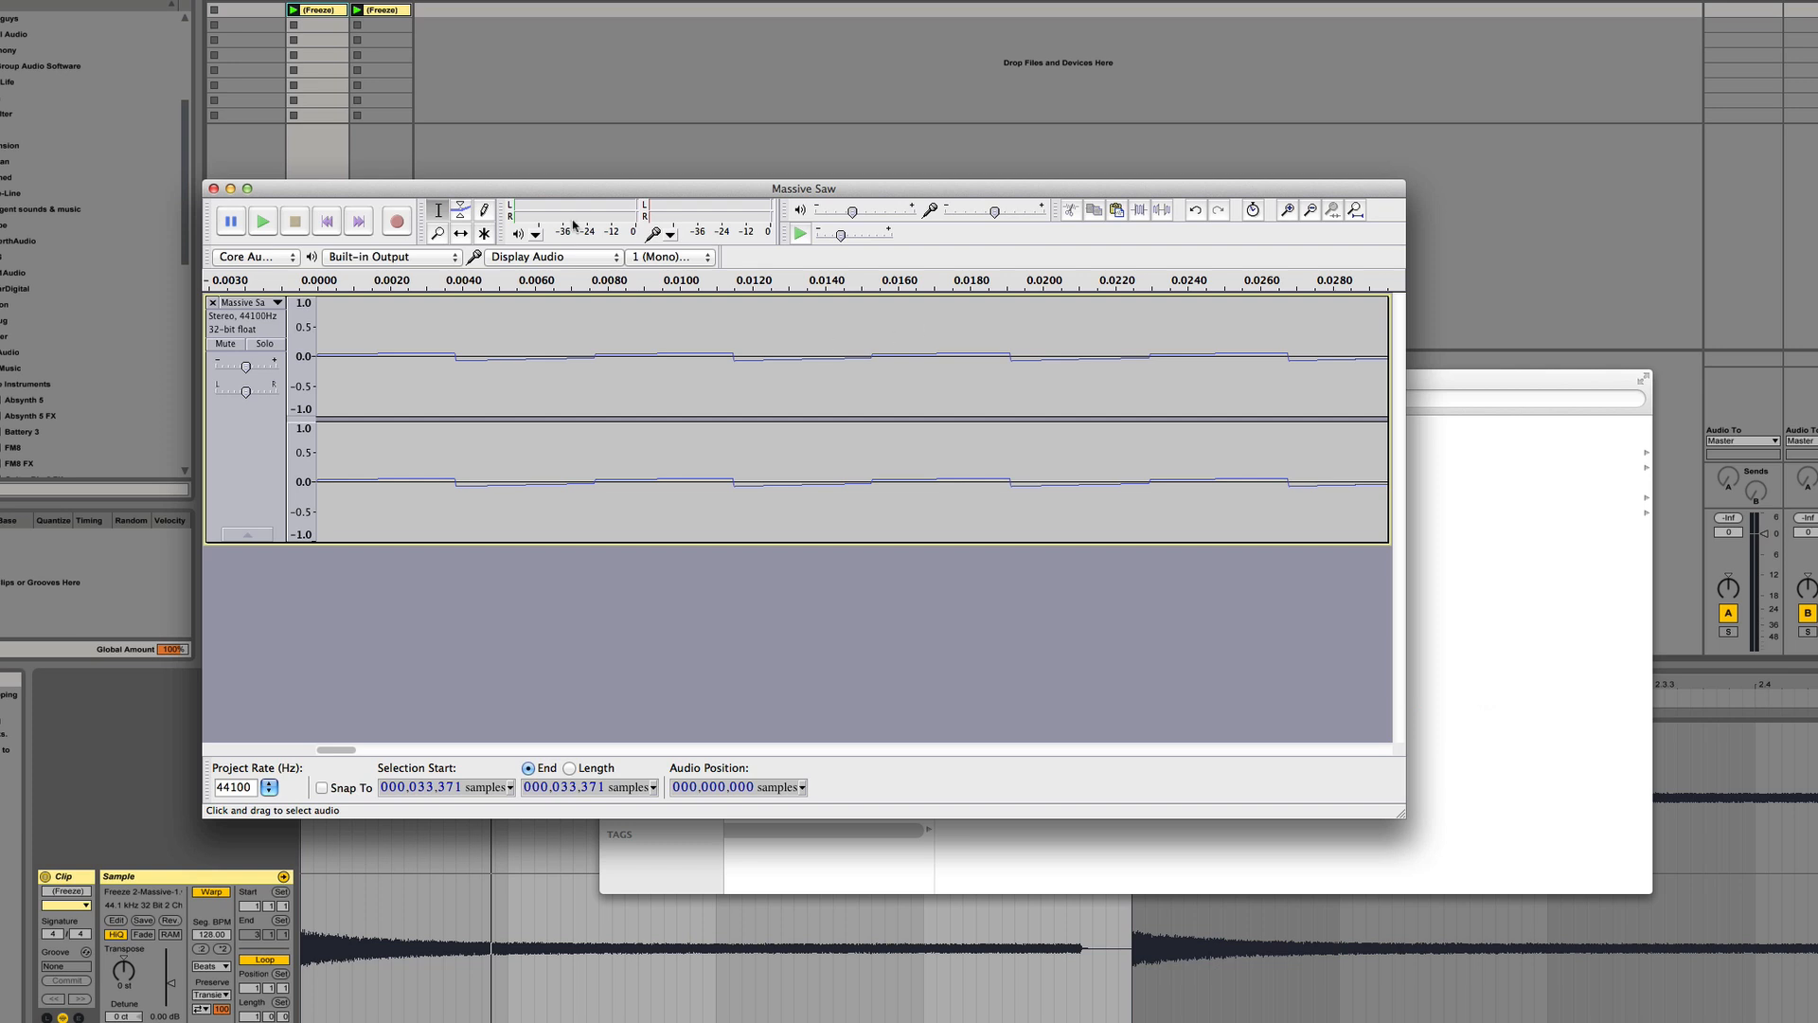
click(0, 0)
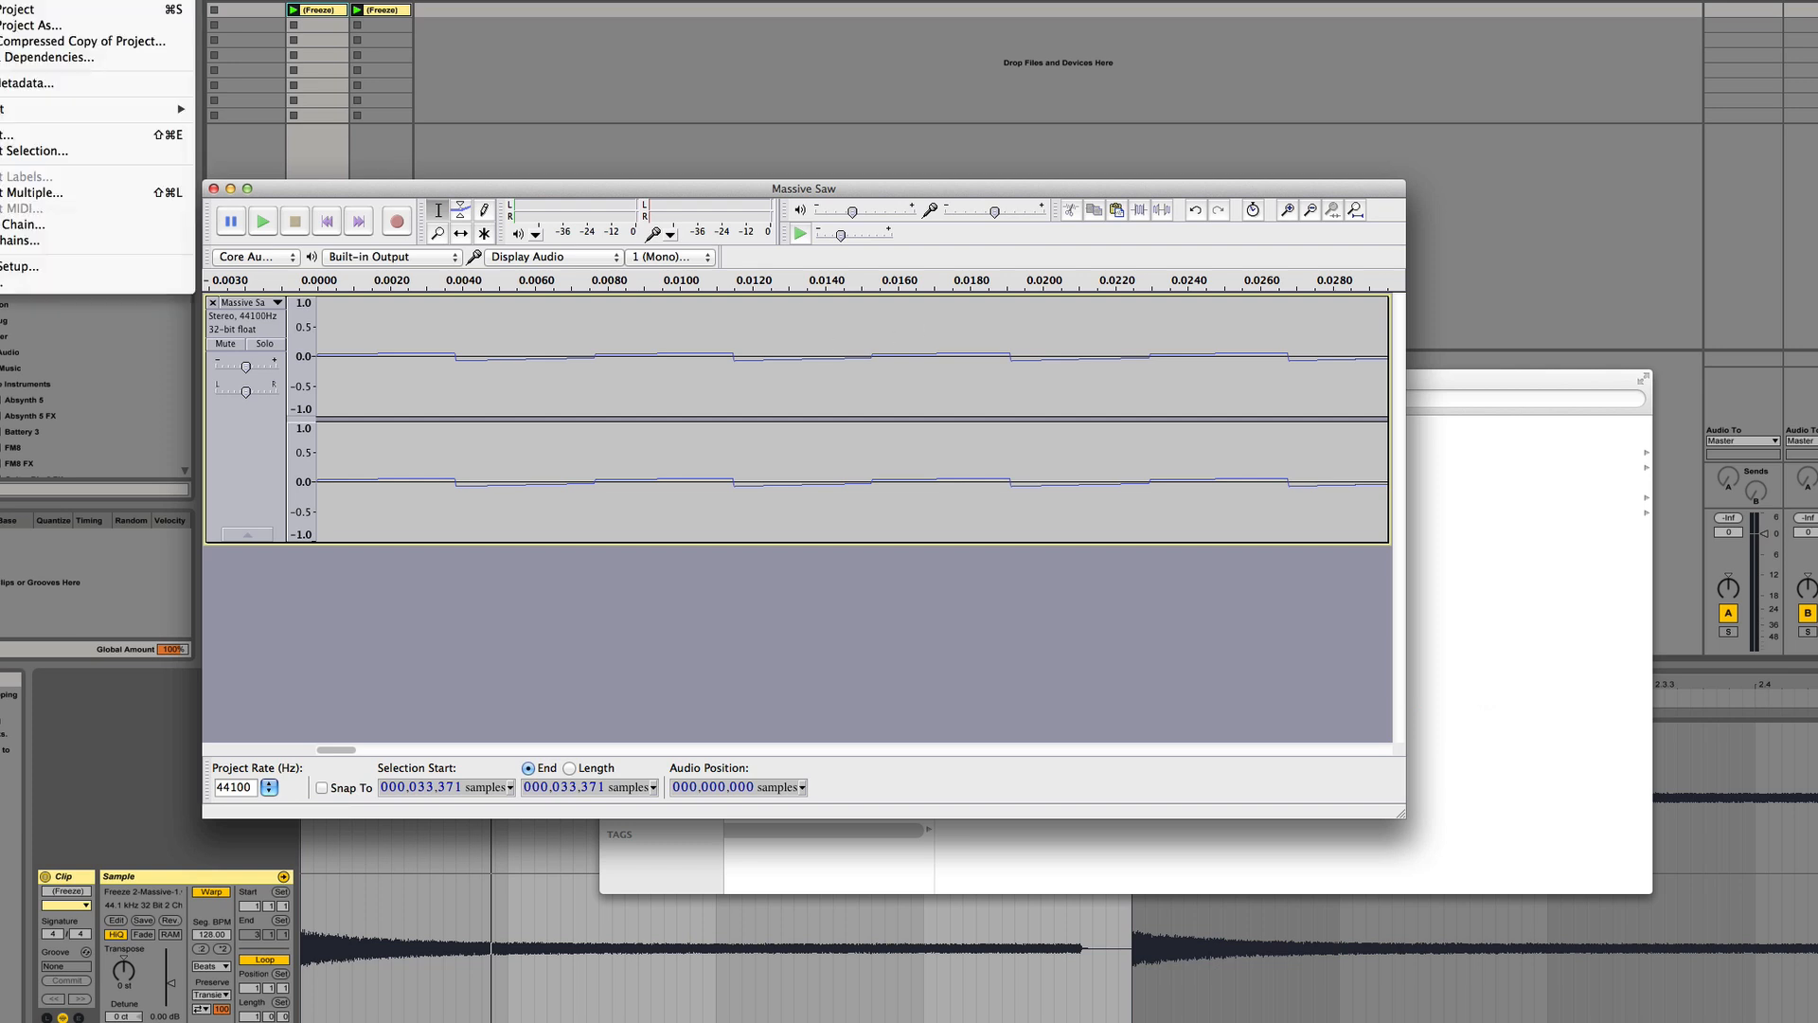
click(38, 149)
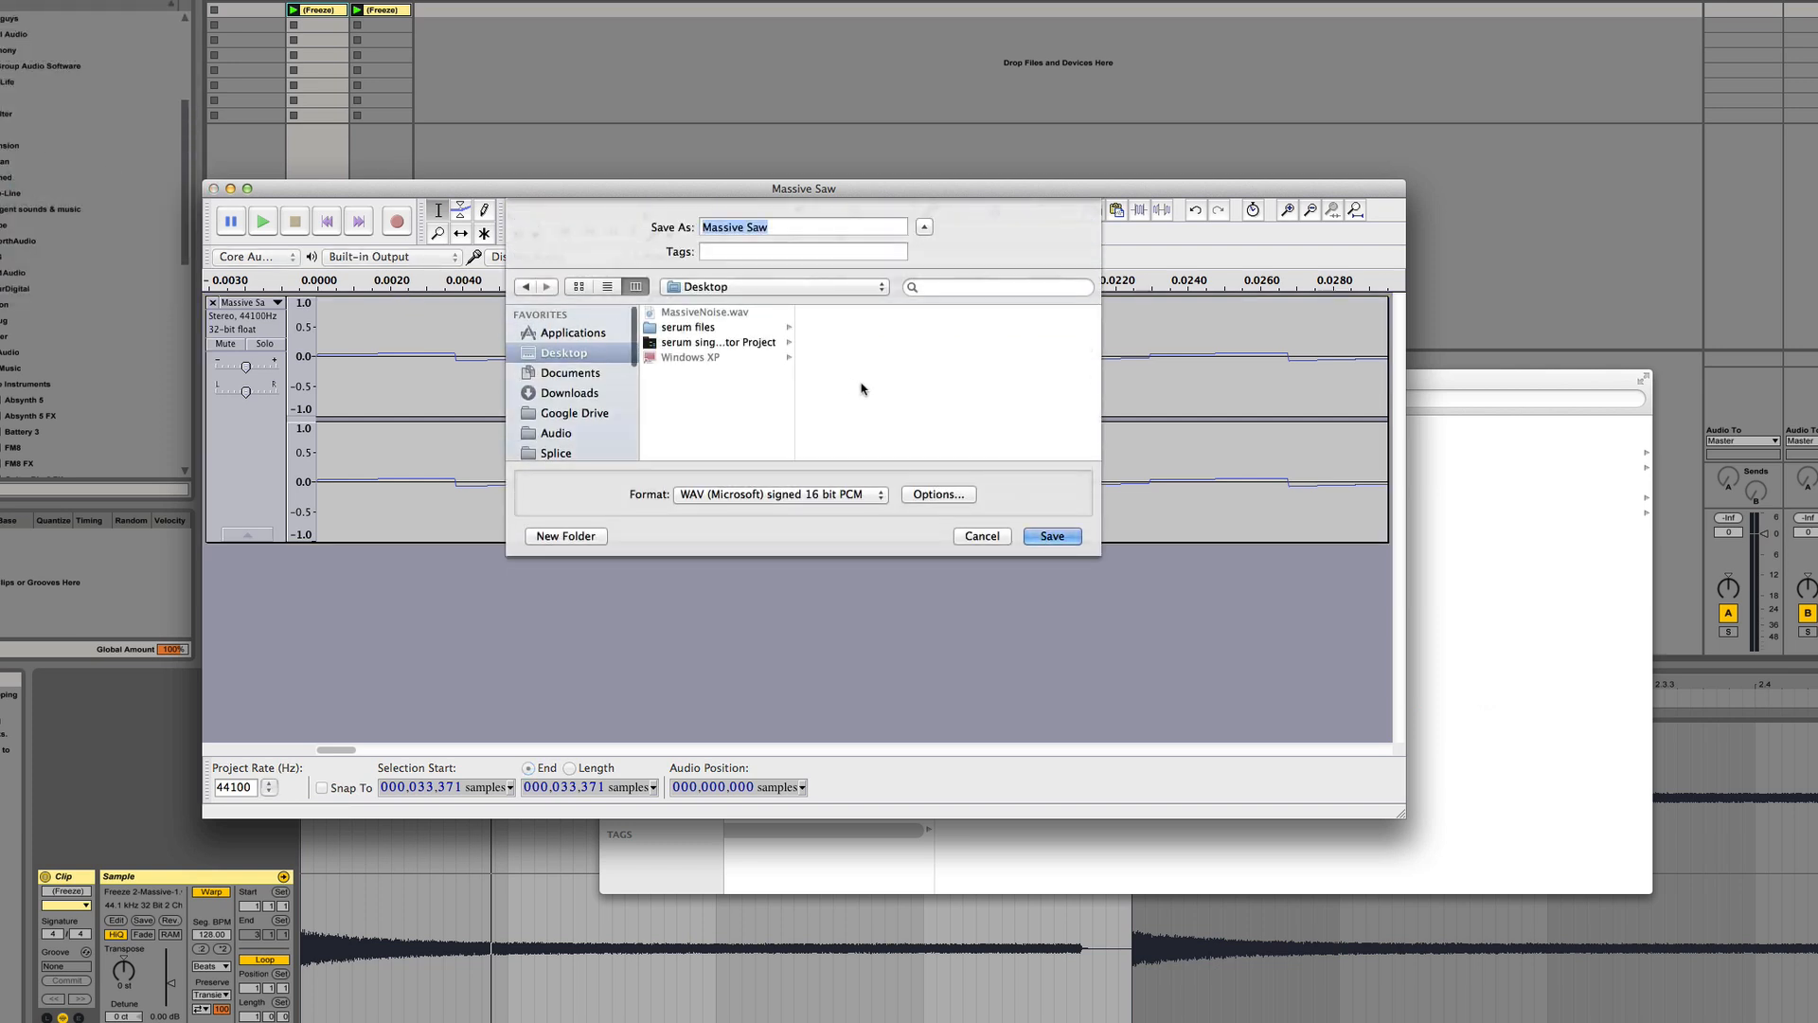
click(748, 227)
click(1059, 536)
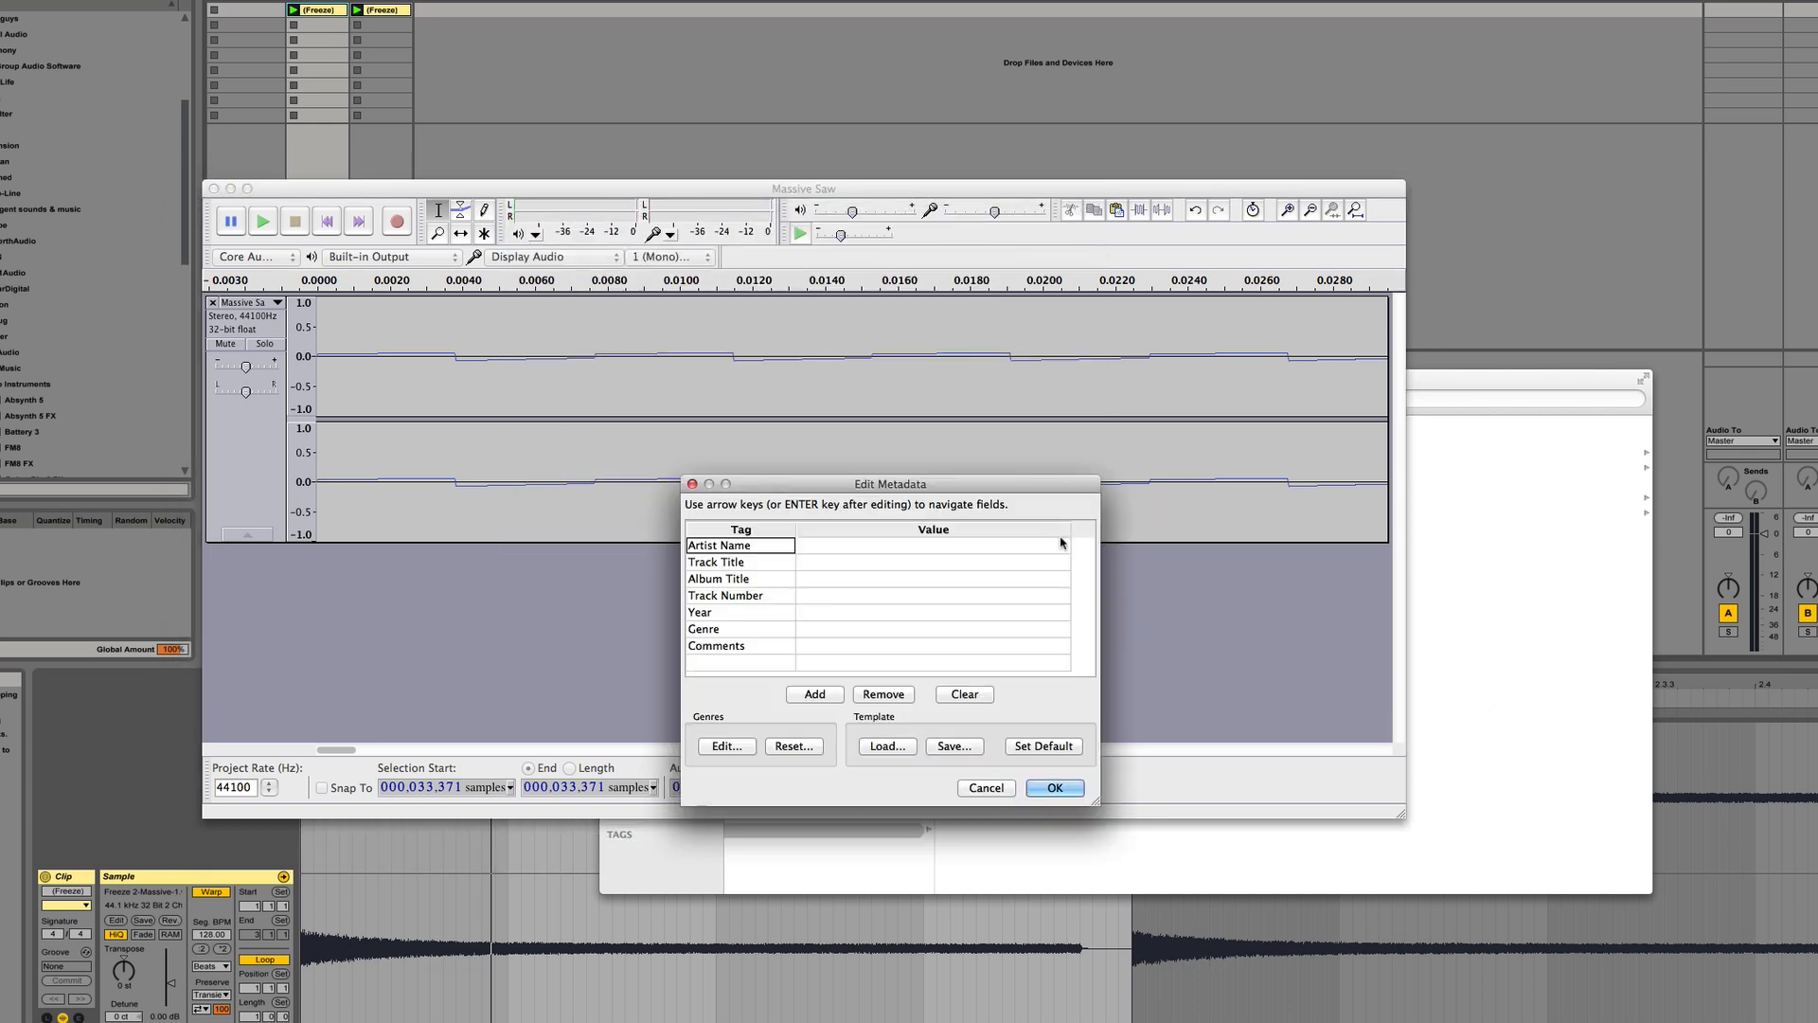
click(1051, 785)
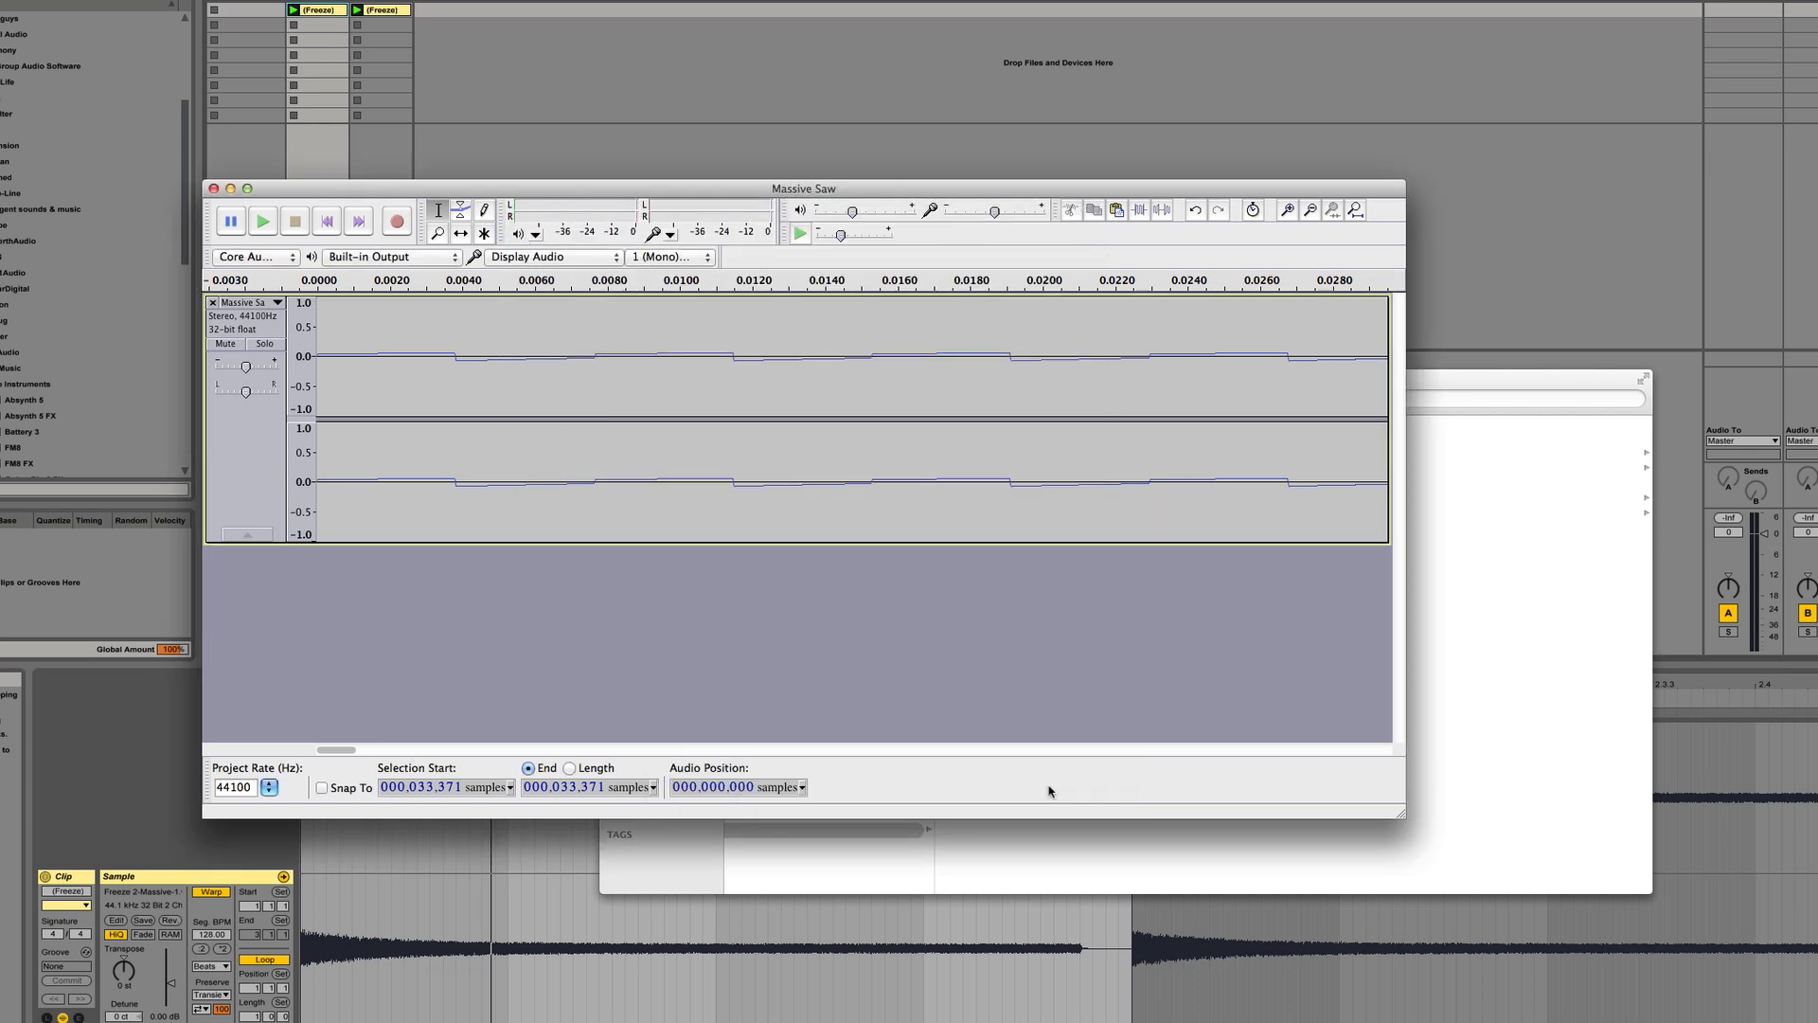
Switch to Ableton Live, show the Serum Presets folder from Serum on the first track, and open a second Finder window
click(1132, 134)
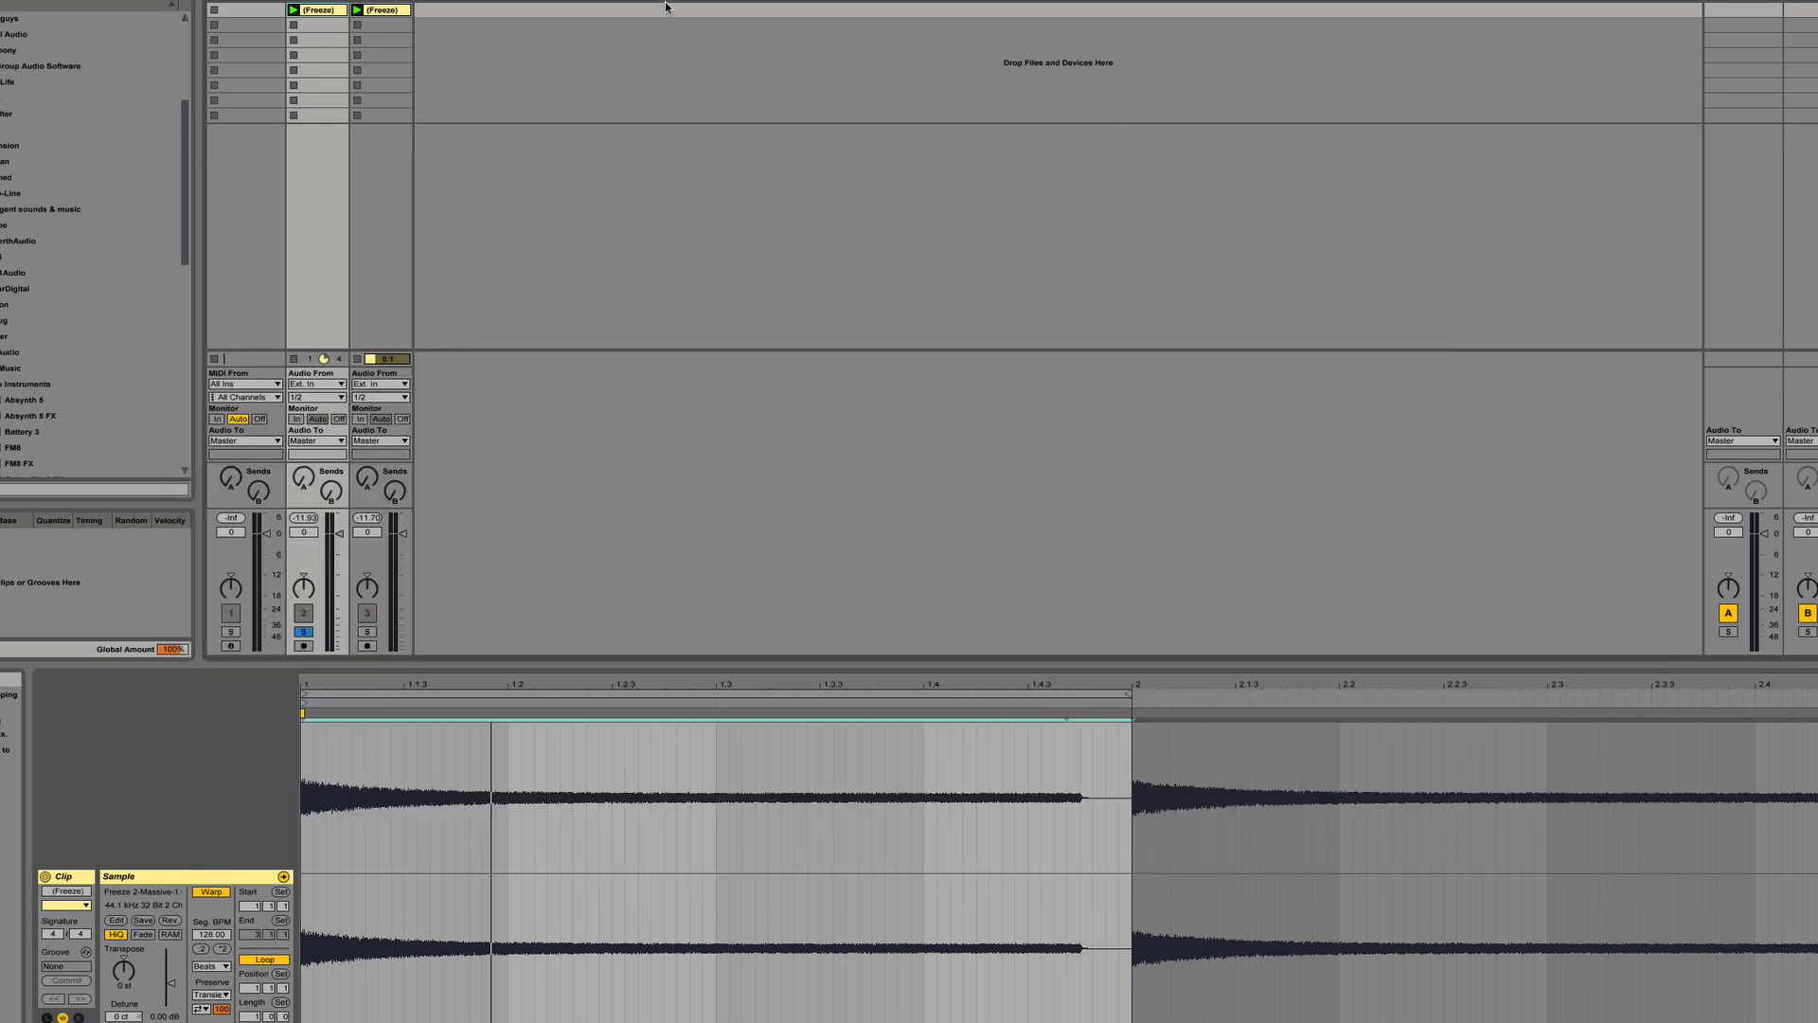
key(Left)
click(1183, 244)
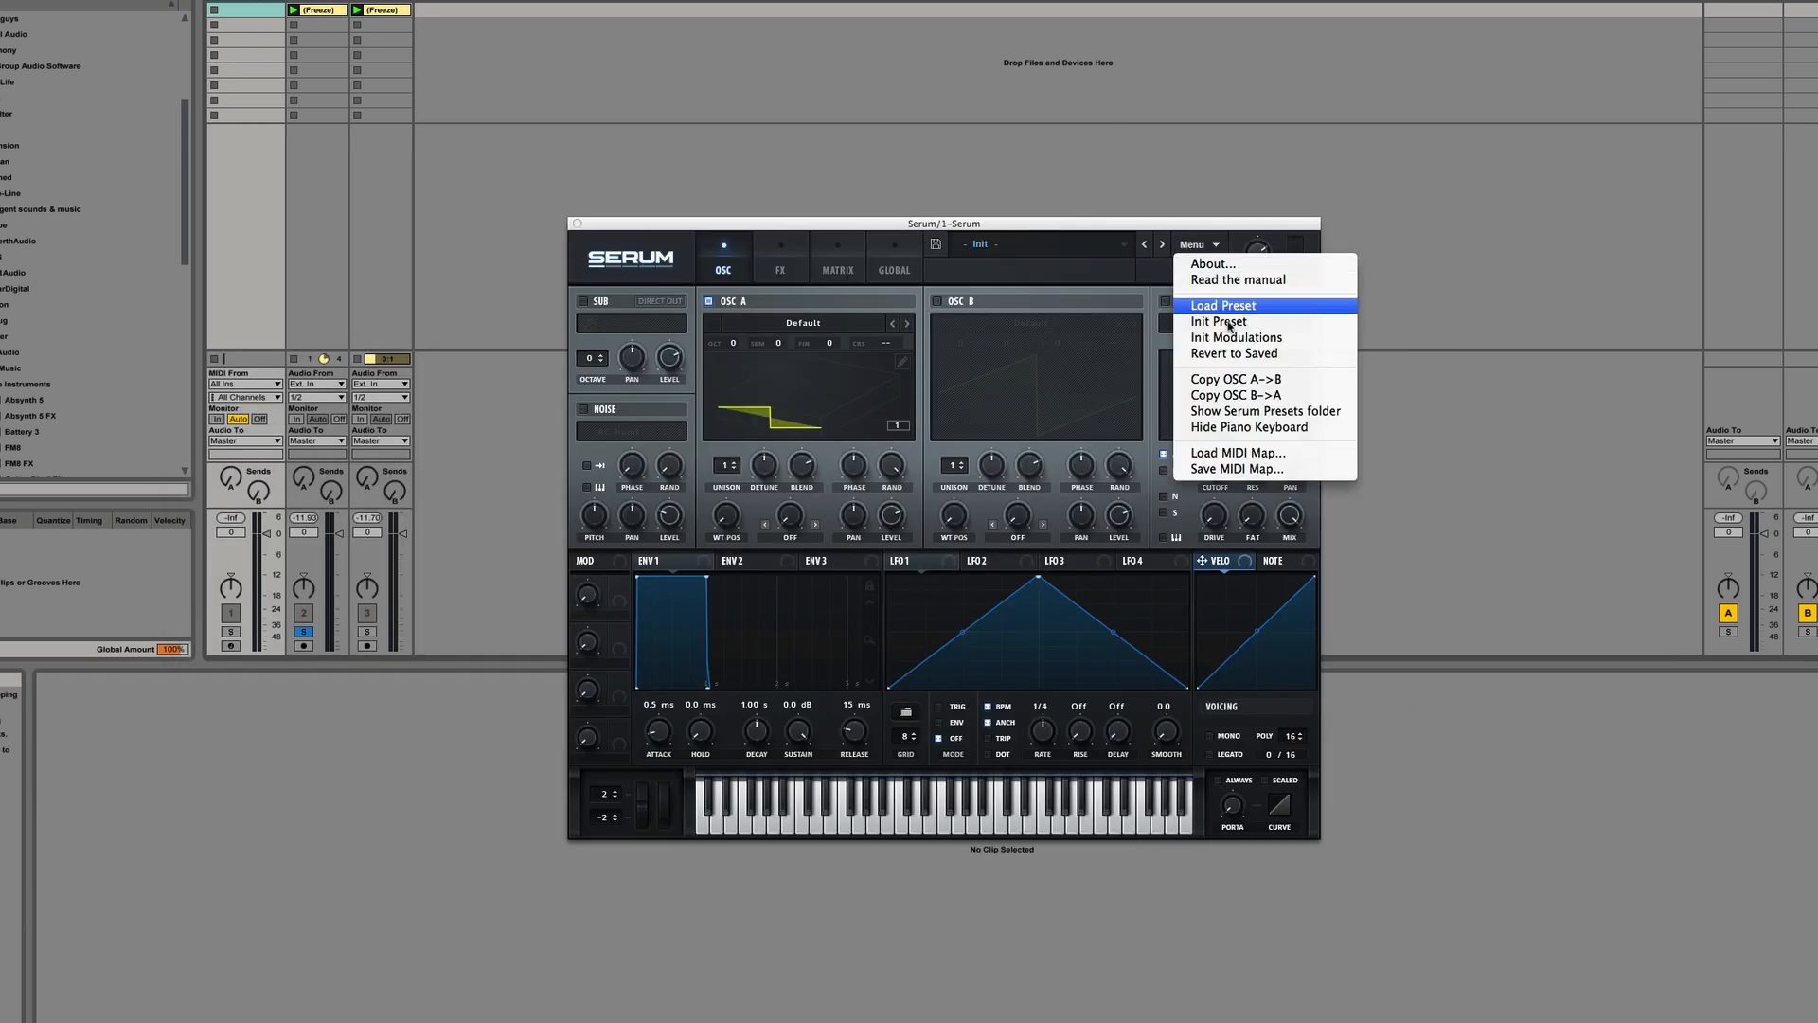
click(1257, 413)
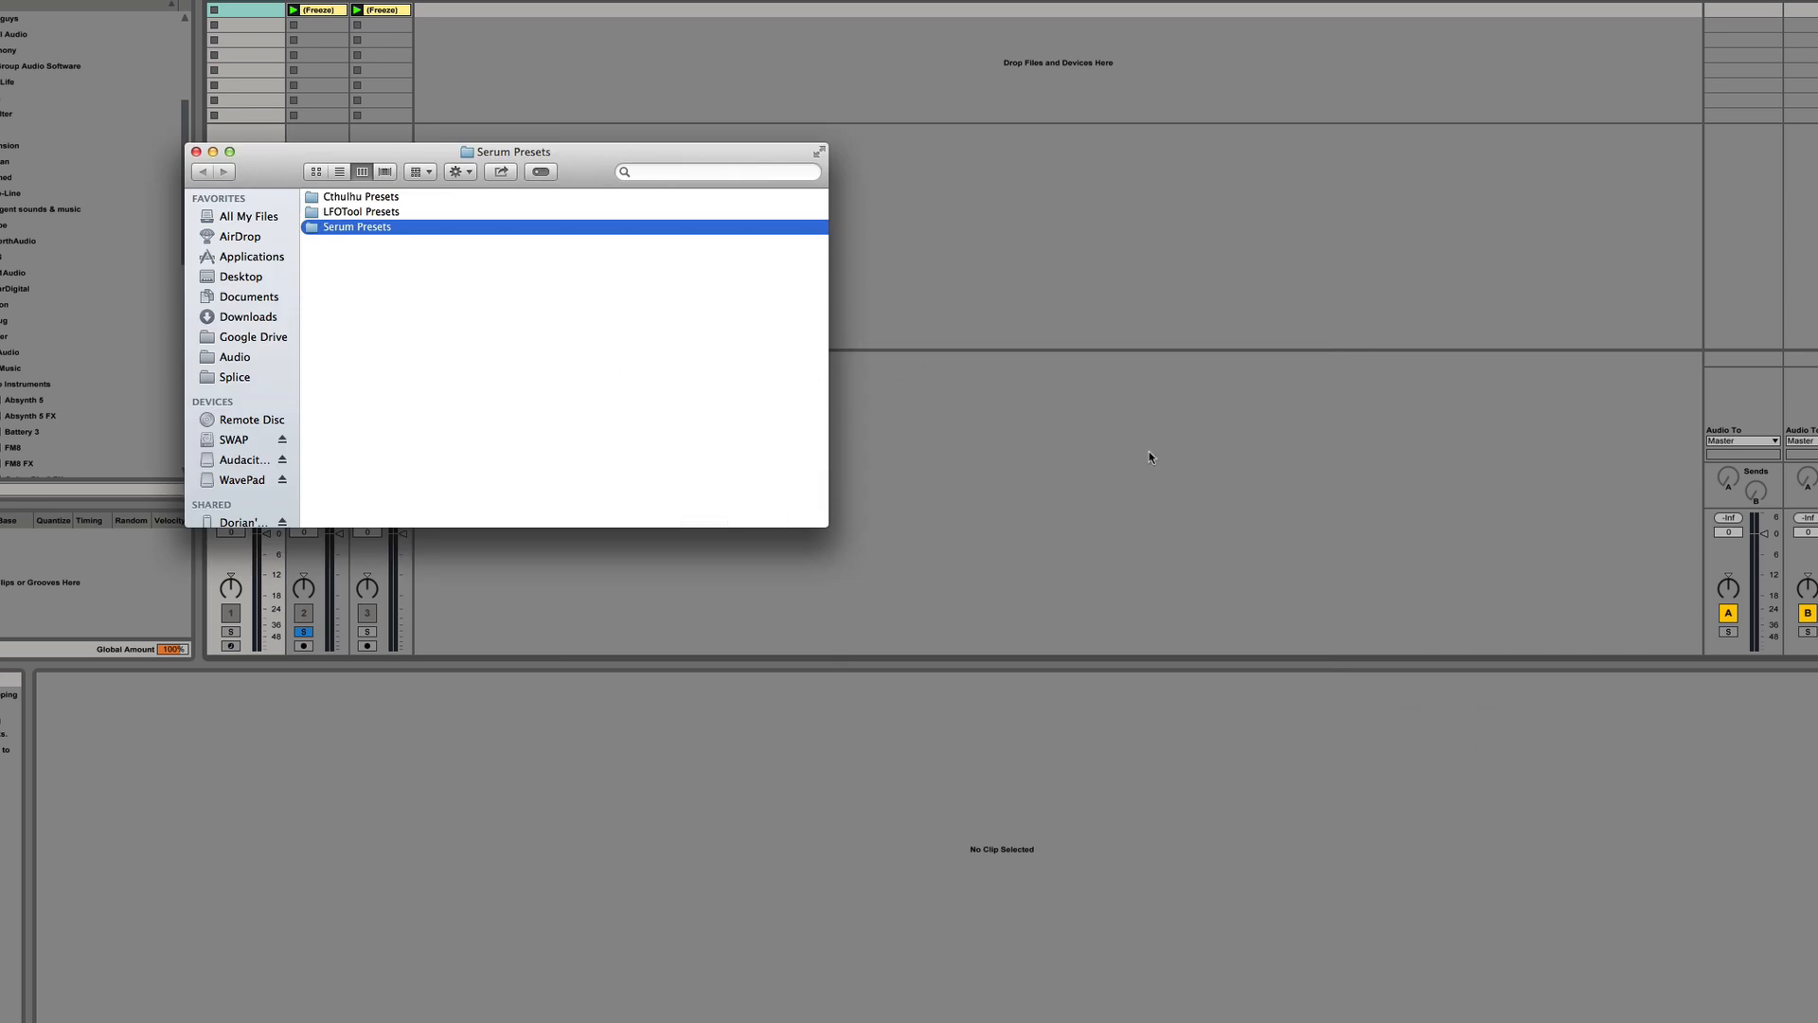
key(super+n)
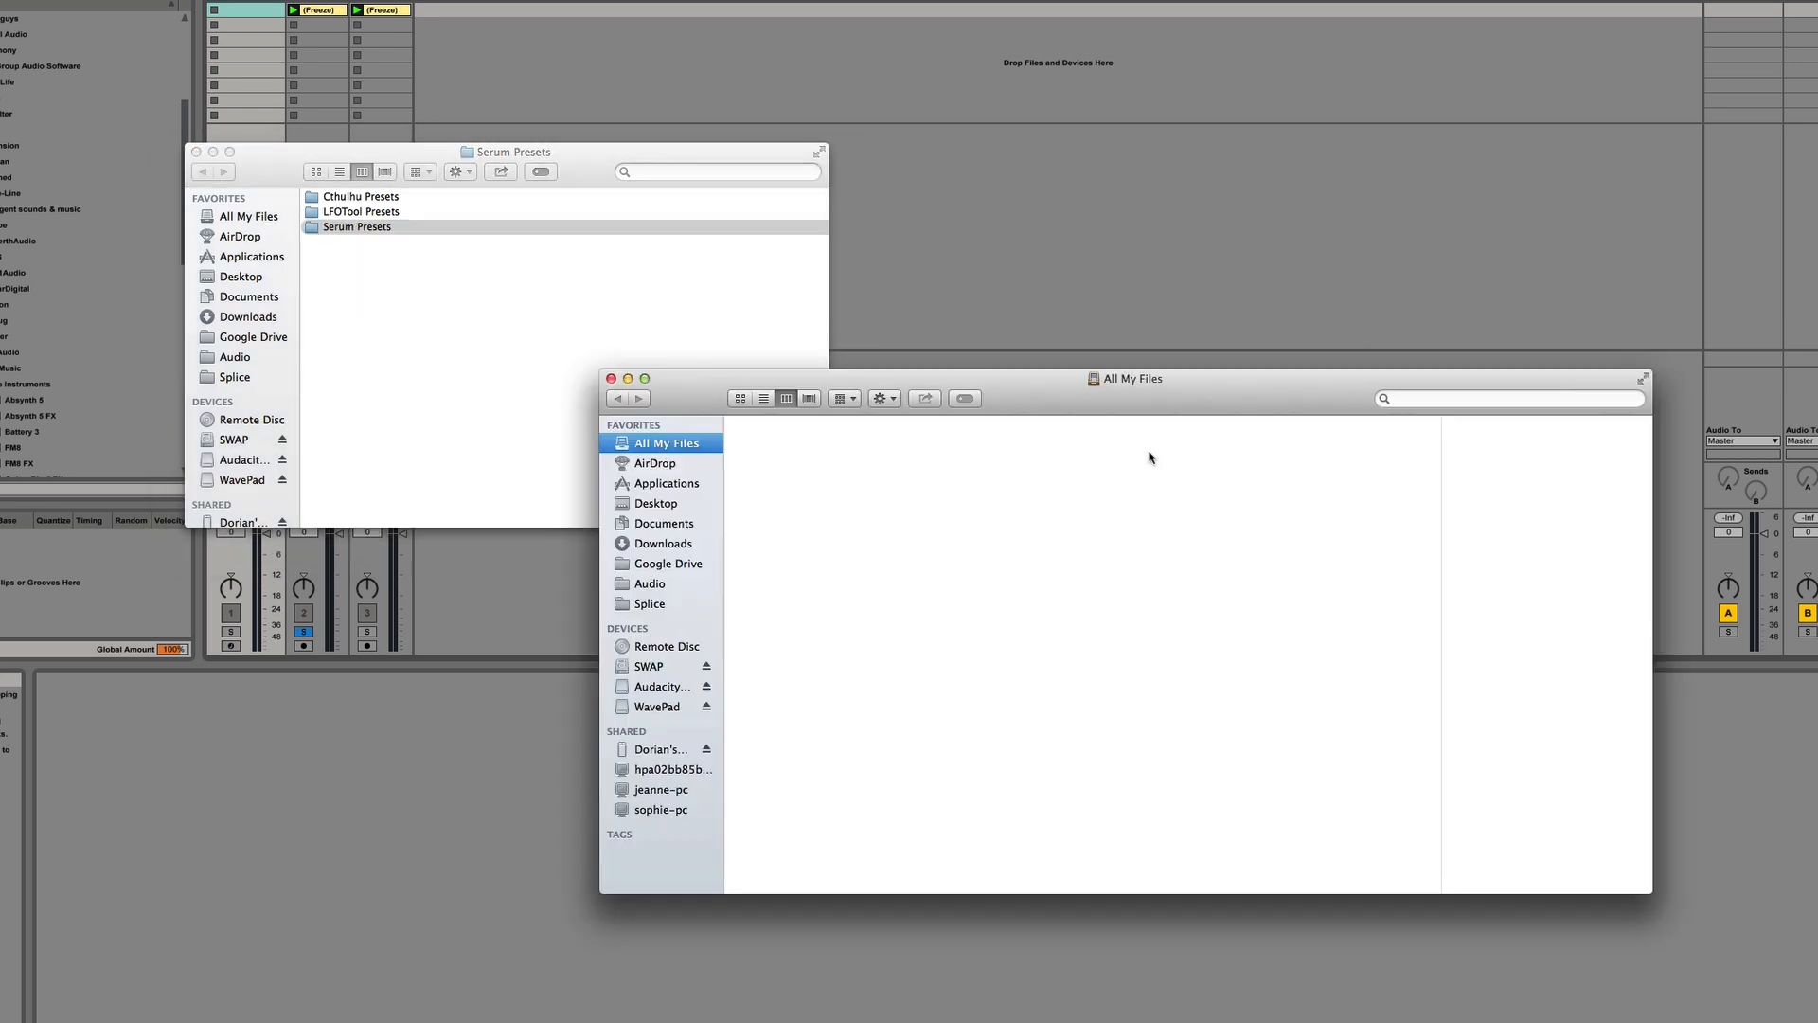
Open the User_Noise folder inside the Noises folder of Serum Presets
click(534, 269)
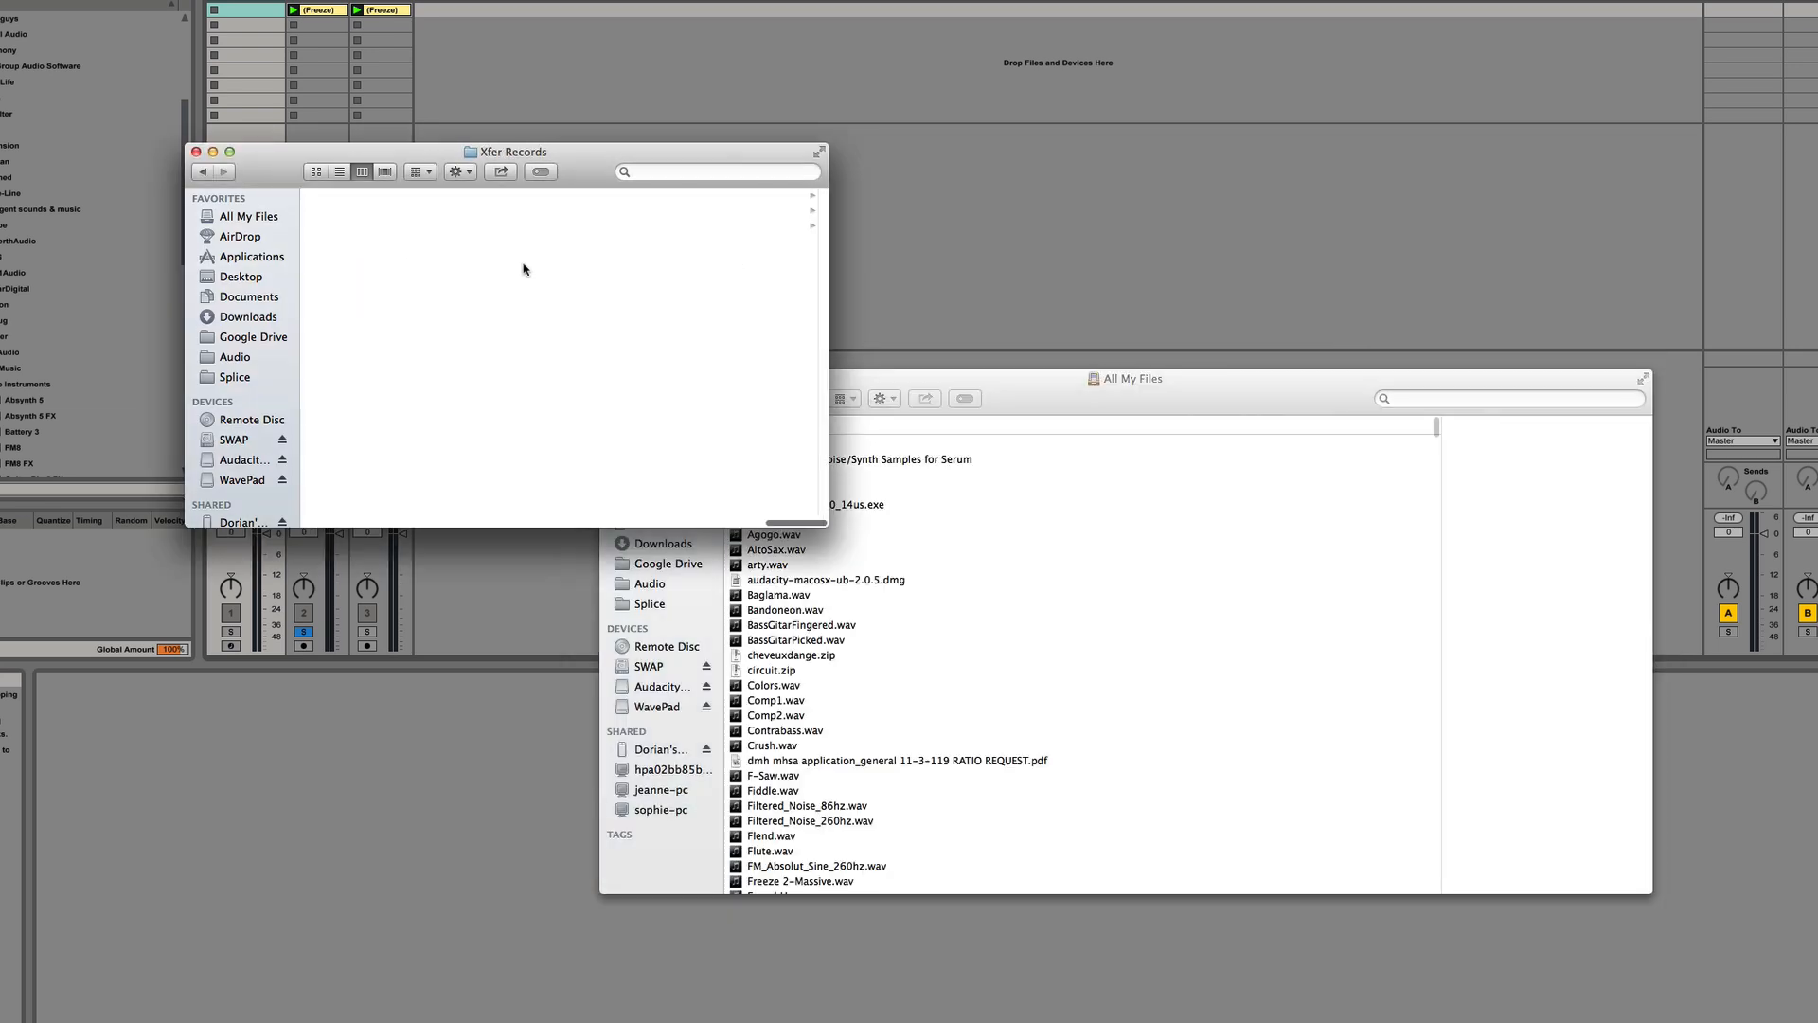
double_click(617, 232)
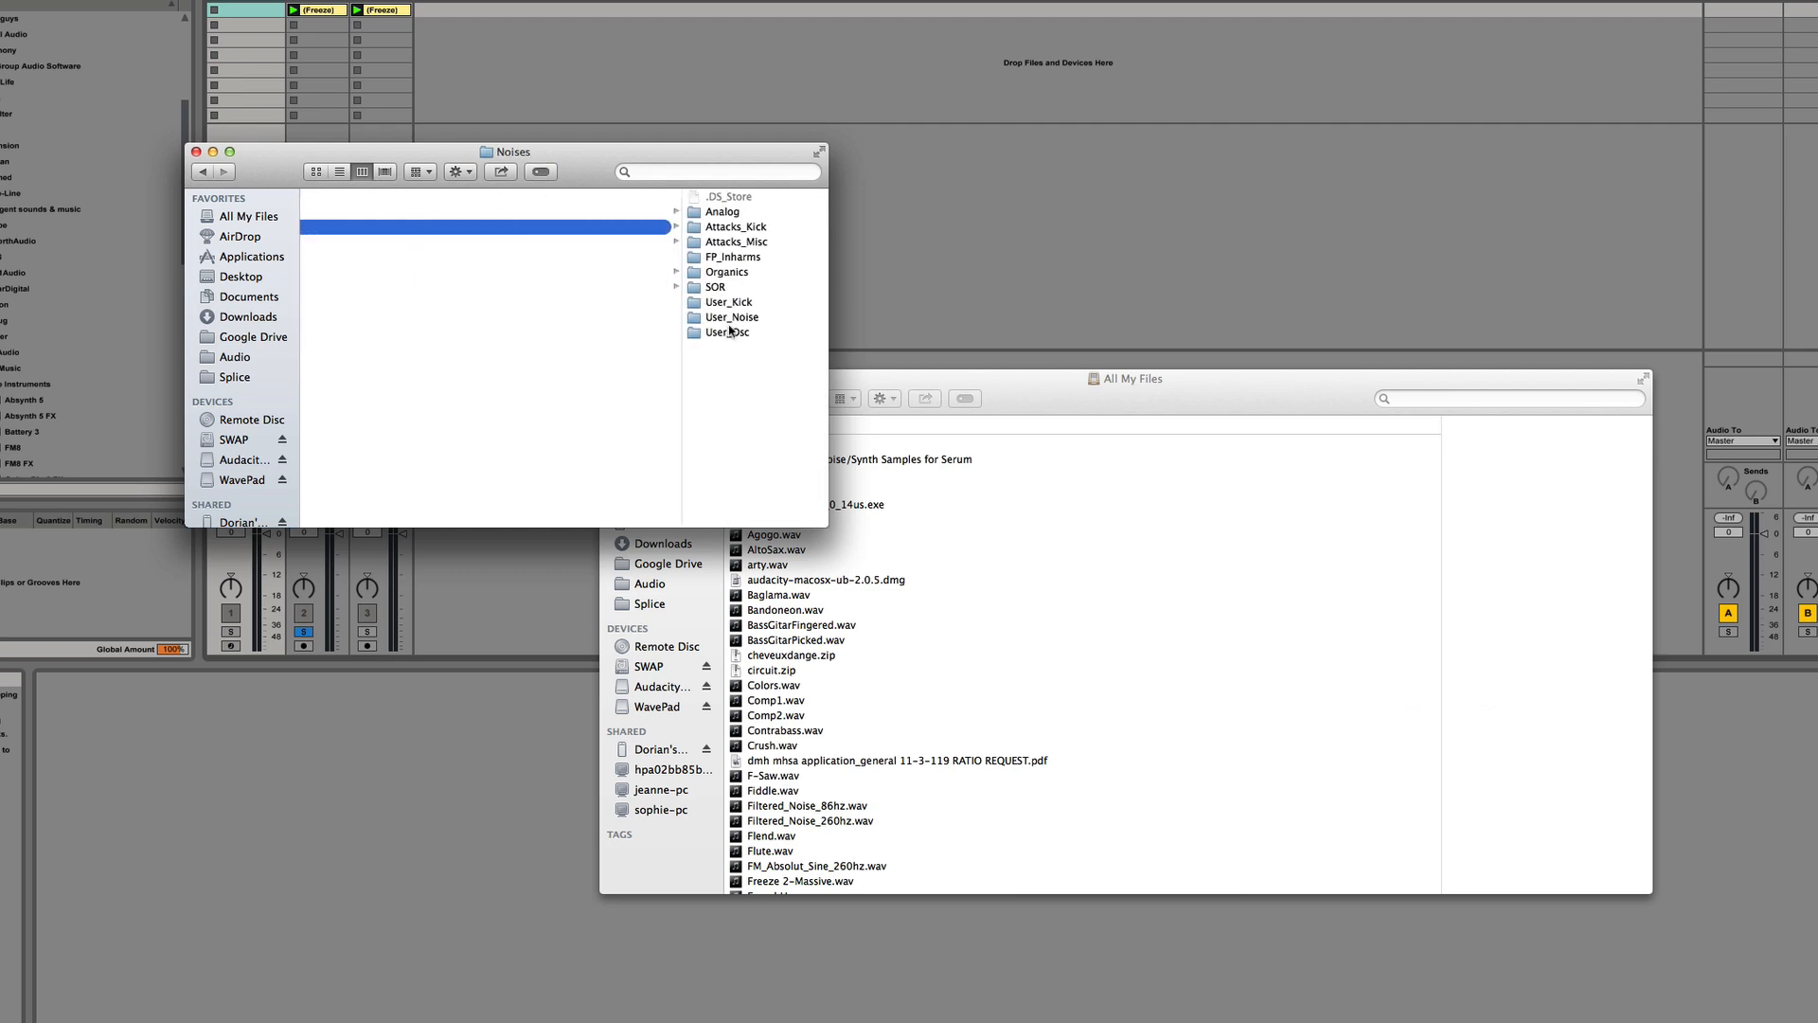
double_click(729, 318)
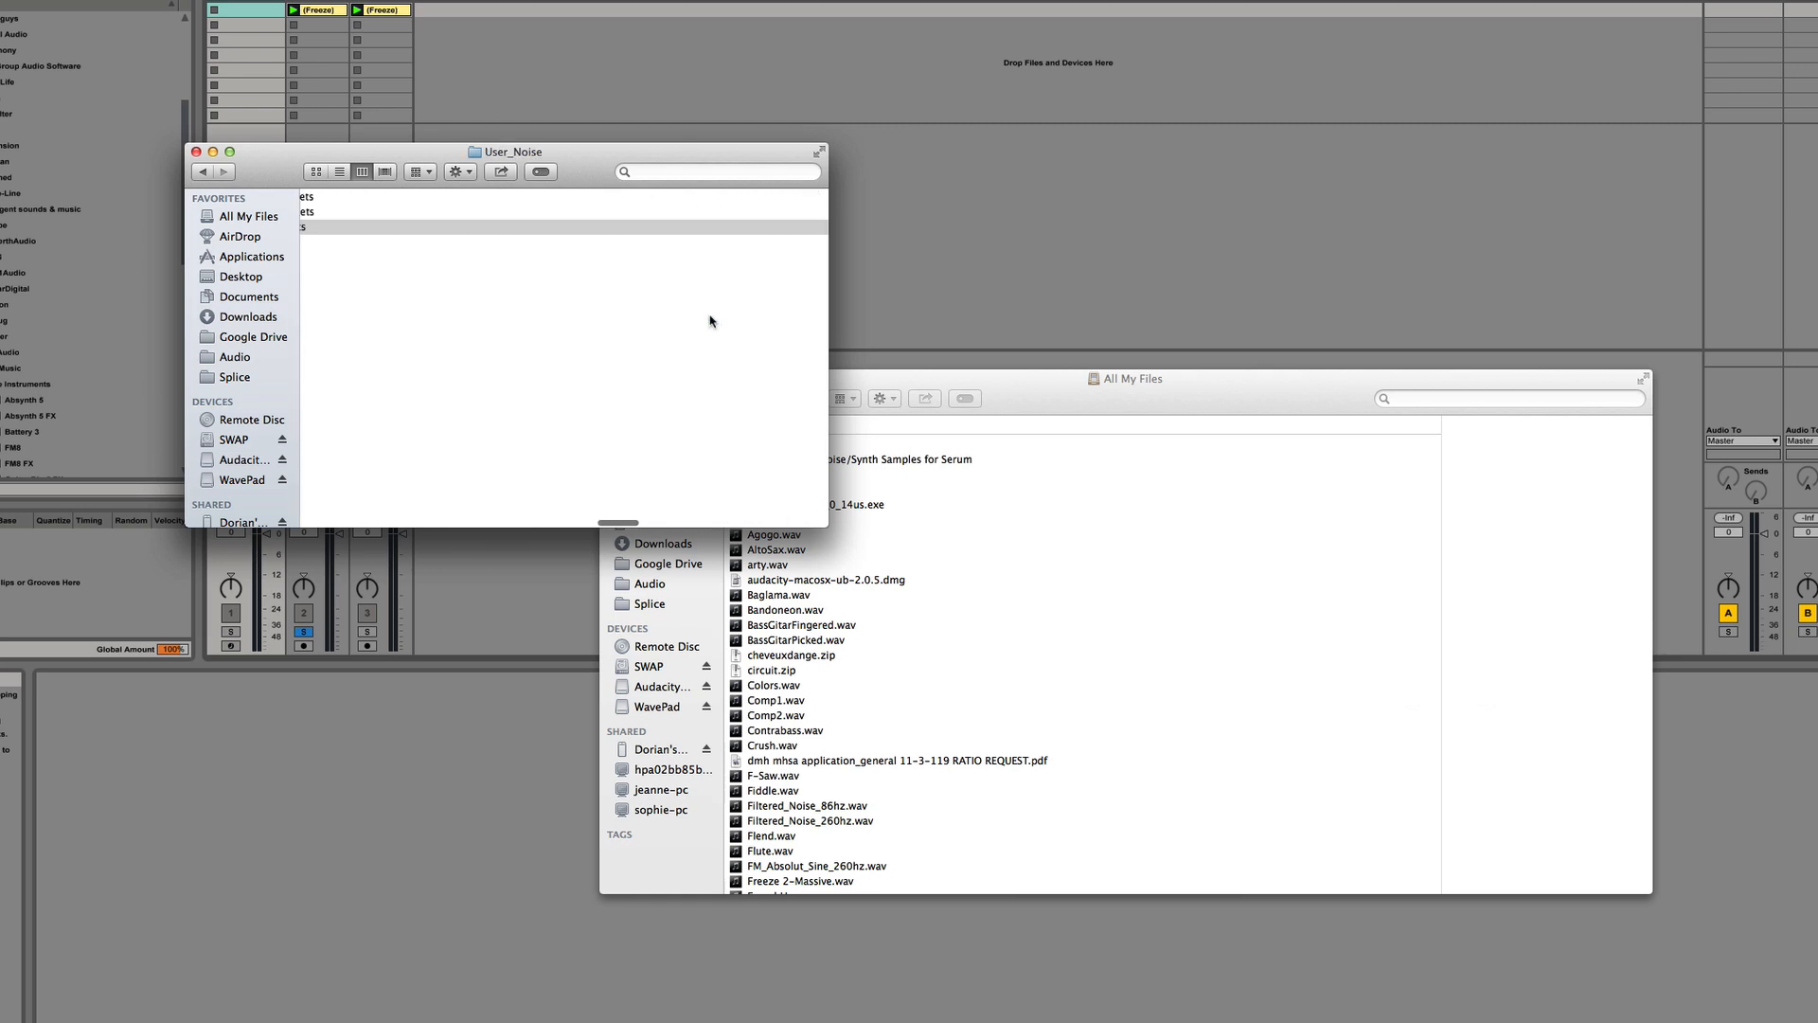
scroll(710, 320, right, 15)
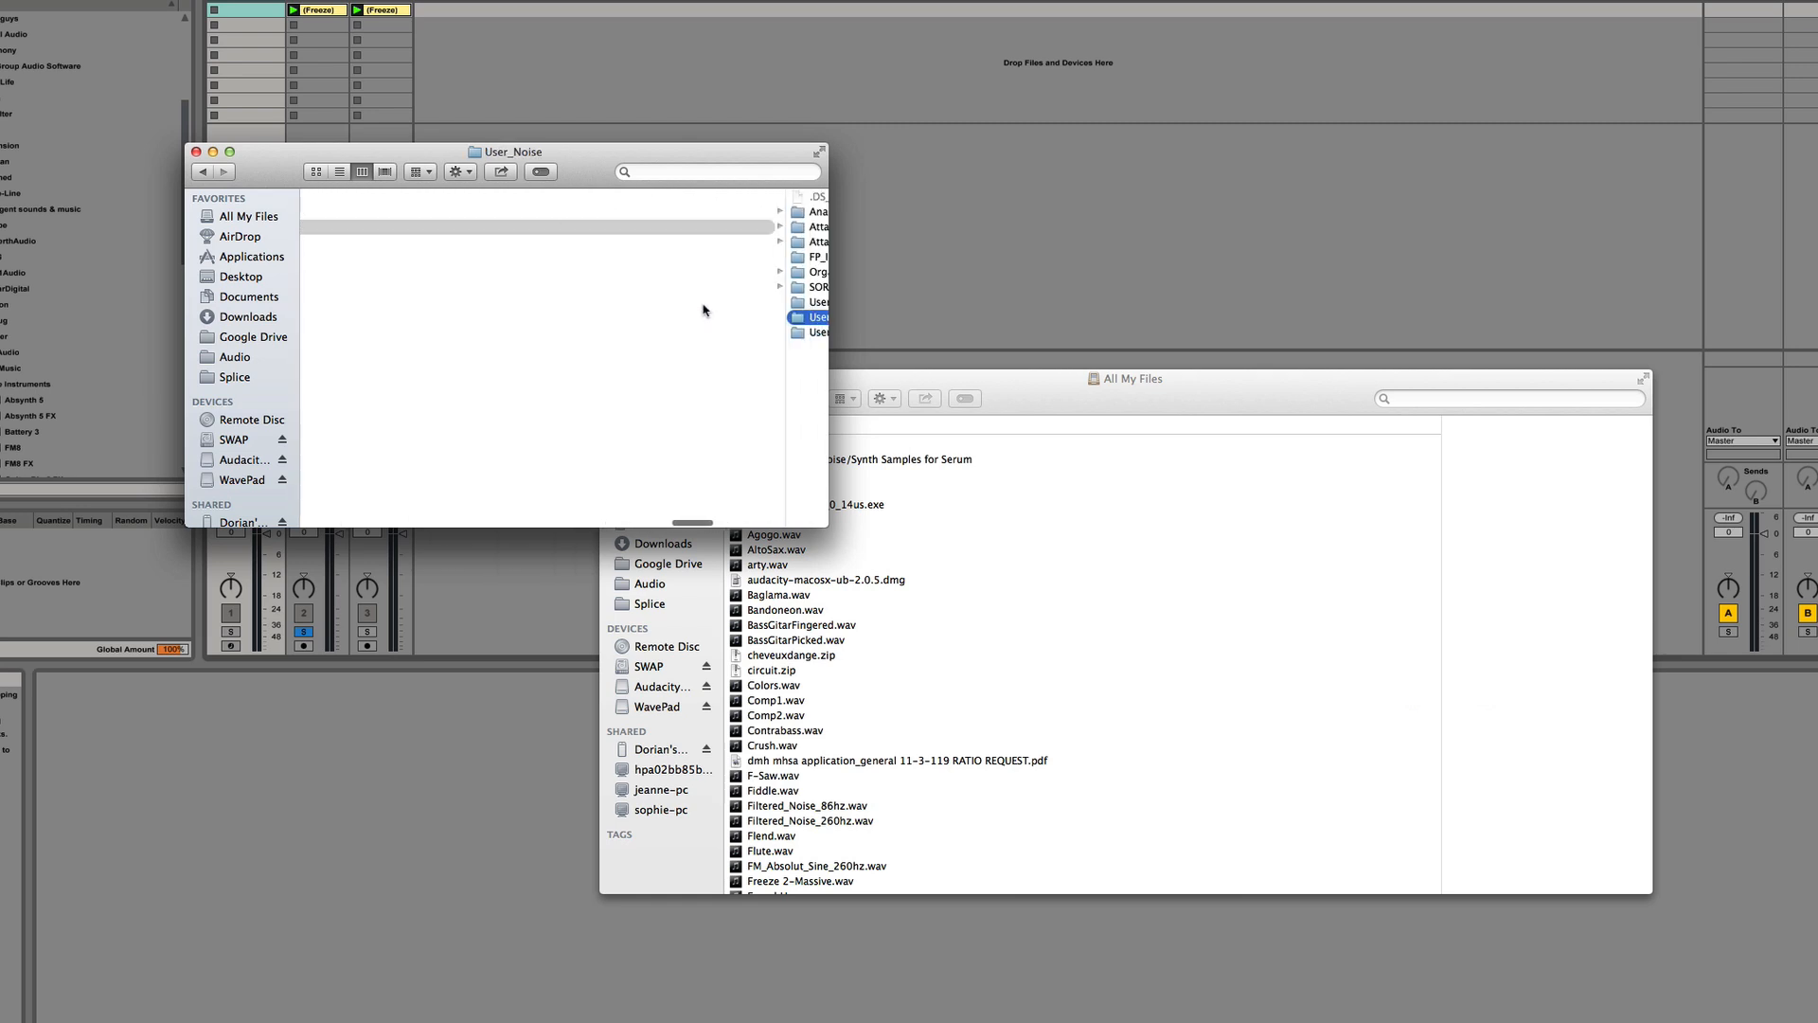
scroll(703, 310, right, 10)
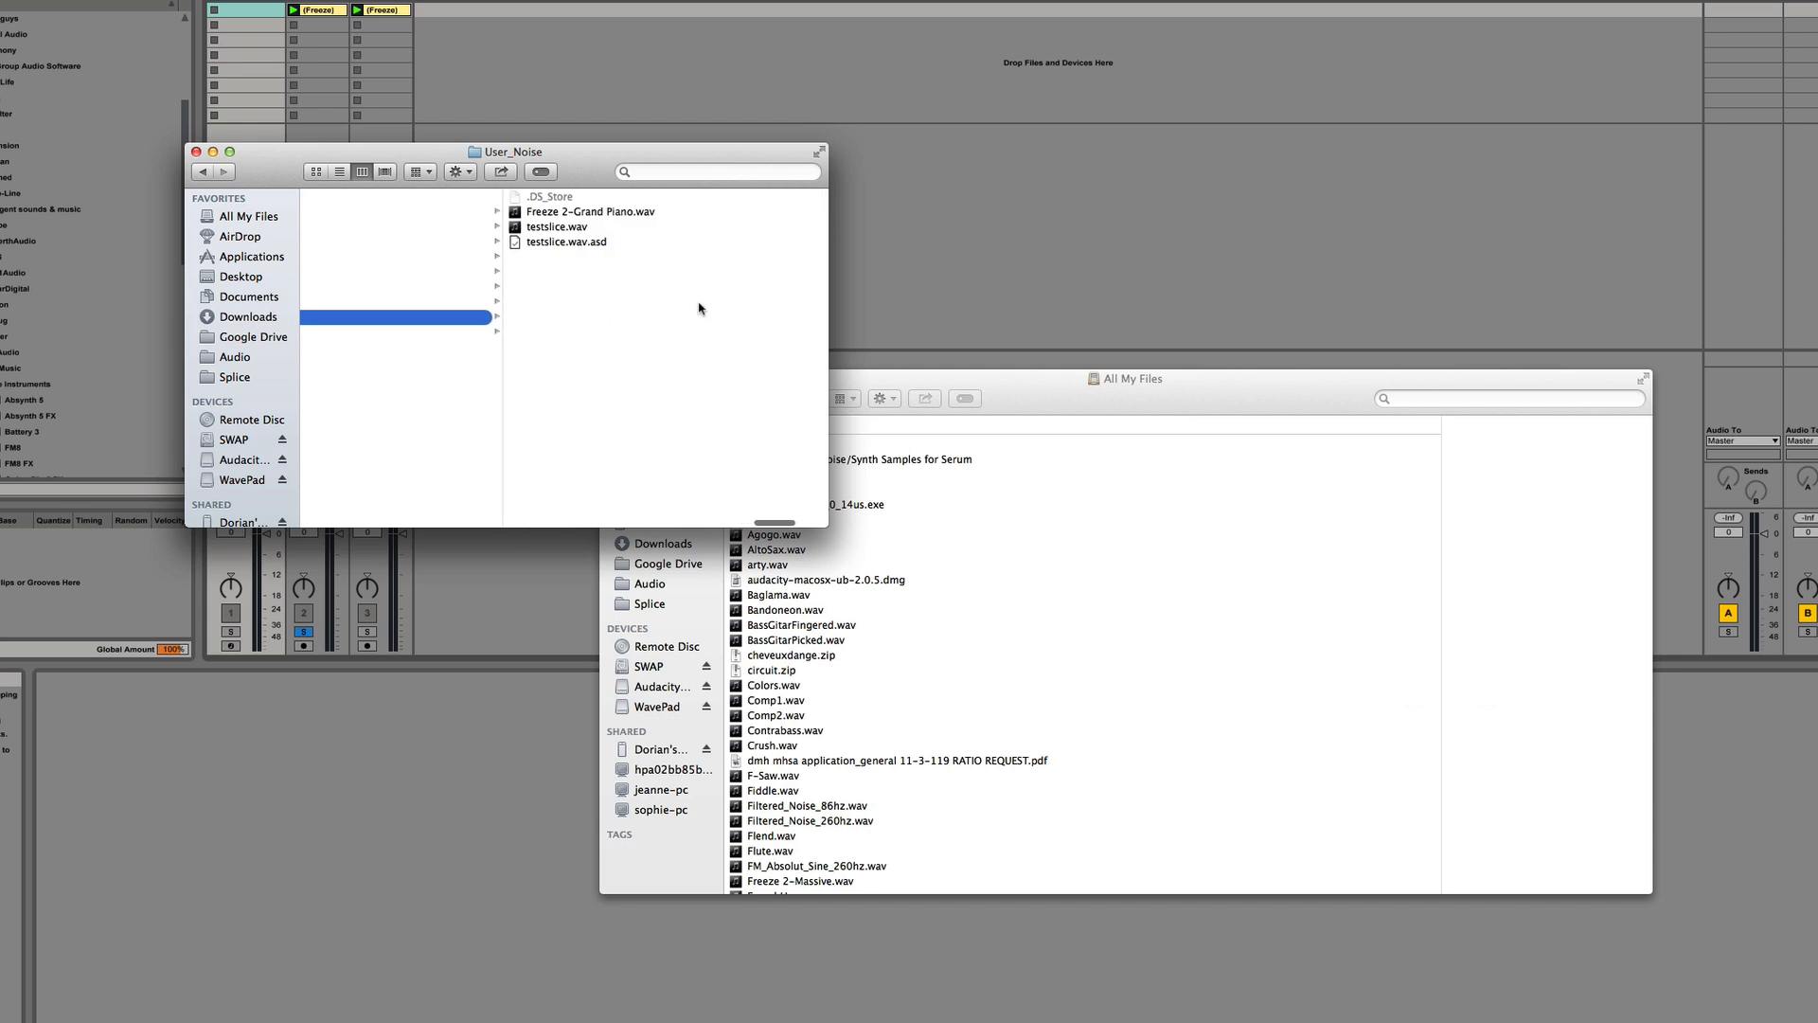
scroll(701, 307, right, 2)
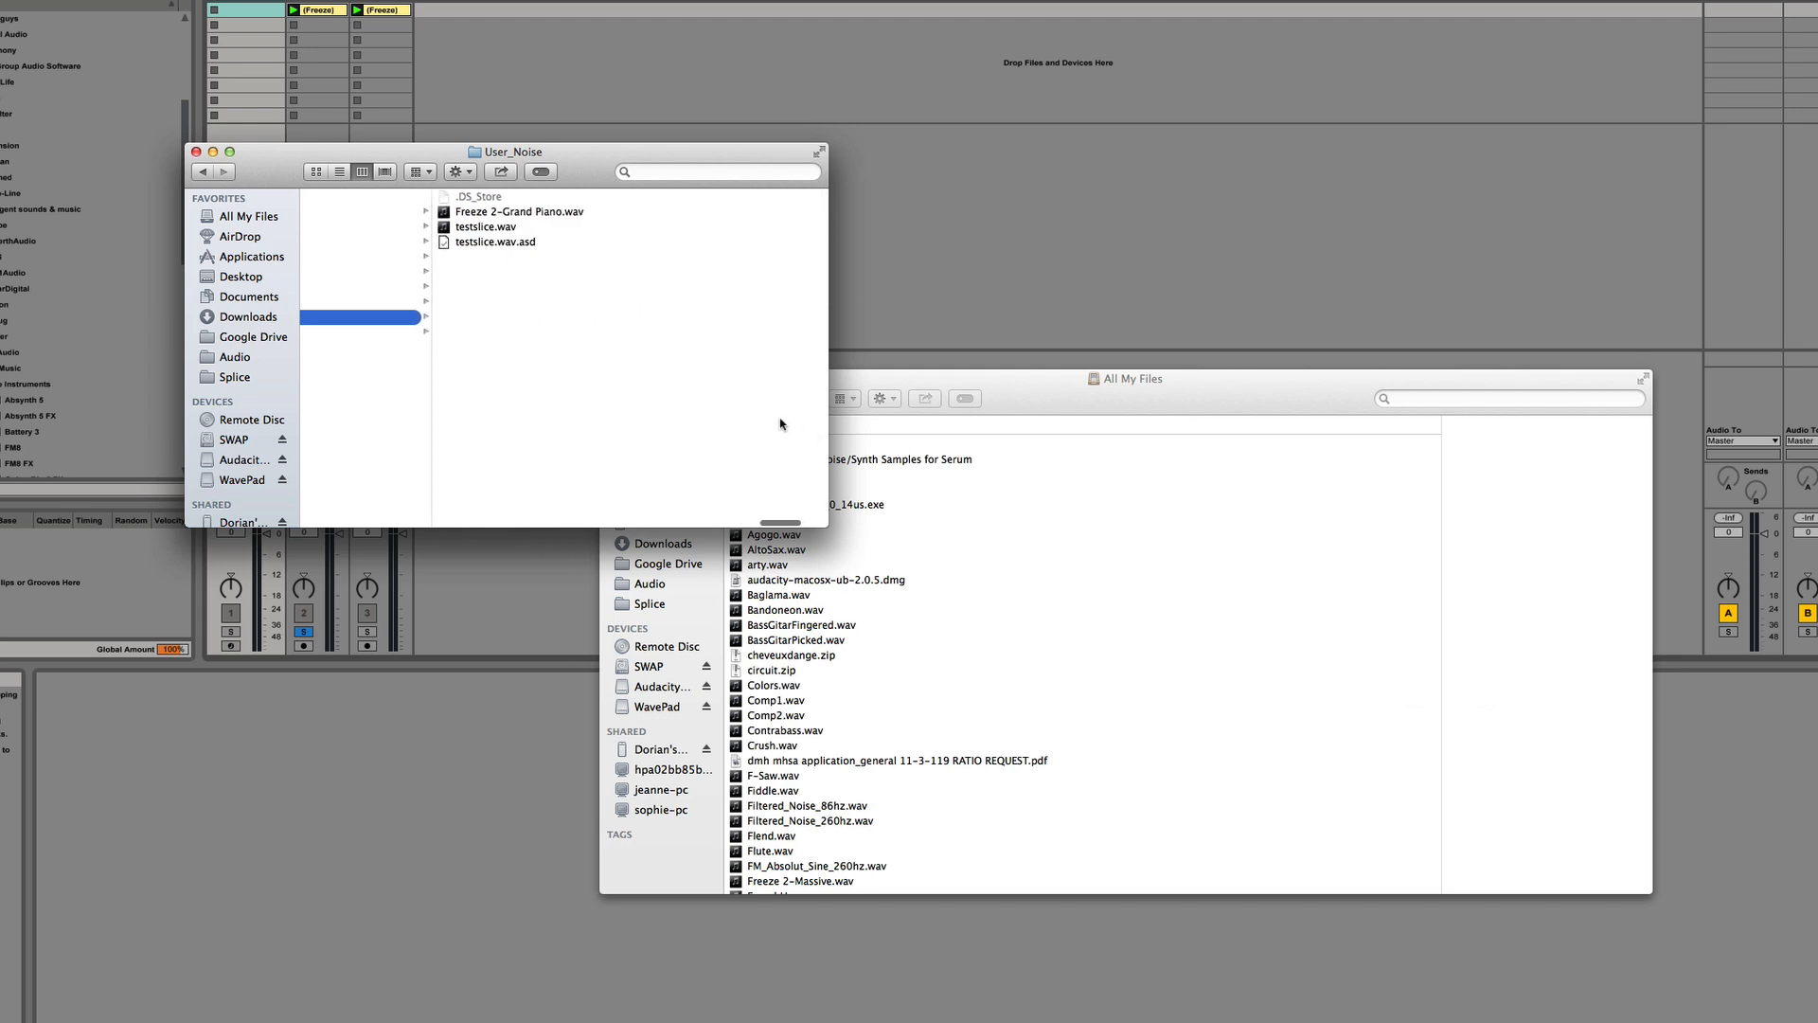
Transfer the exported Massive WAV files from the Desktop into the User_Noise folder
click(1045, 399)
click(660, 504)
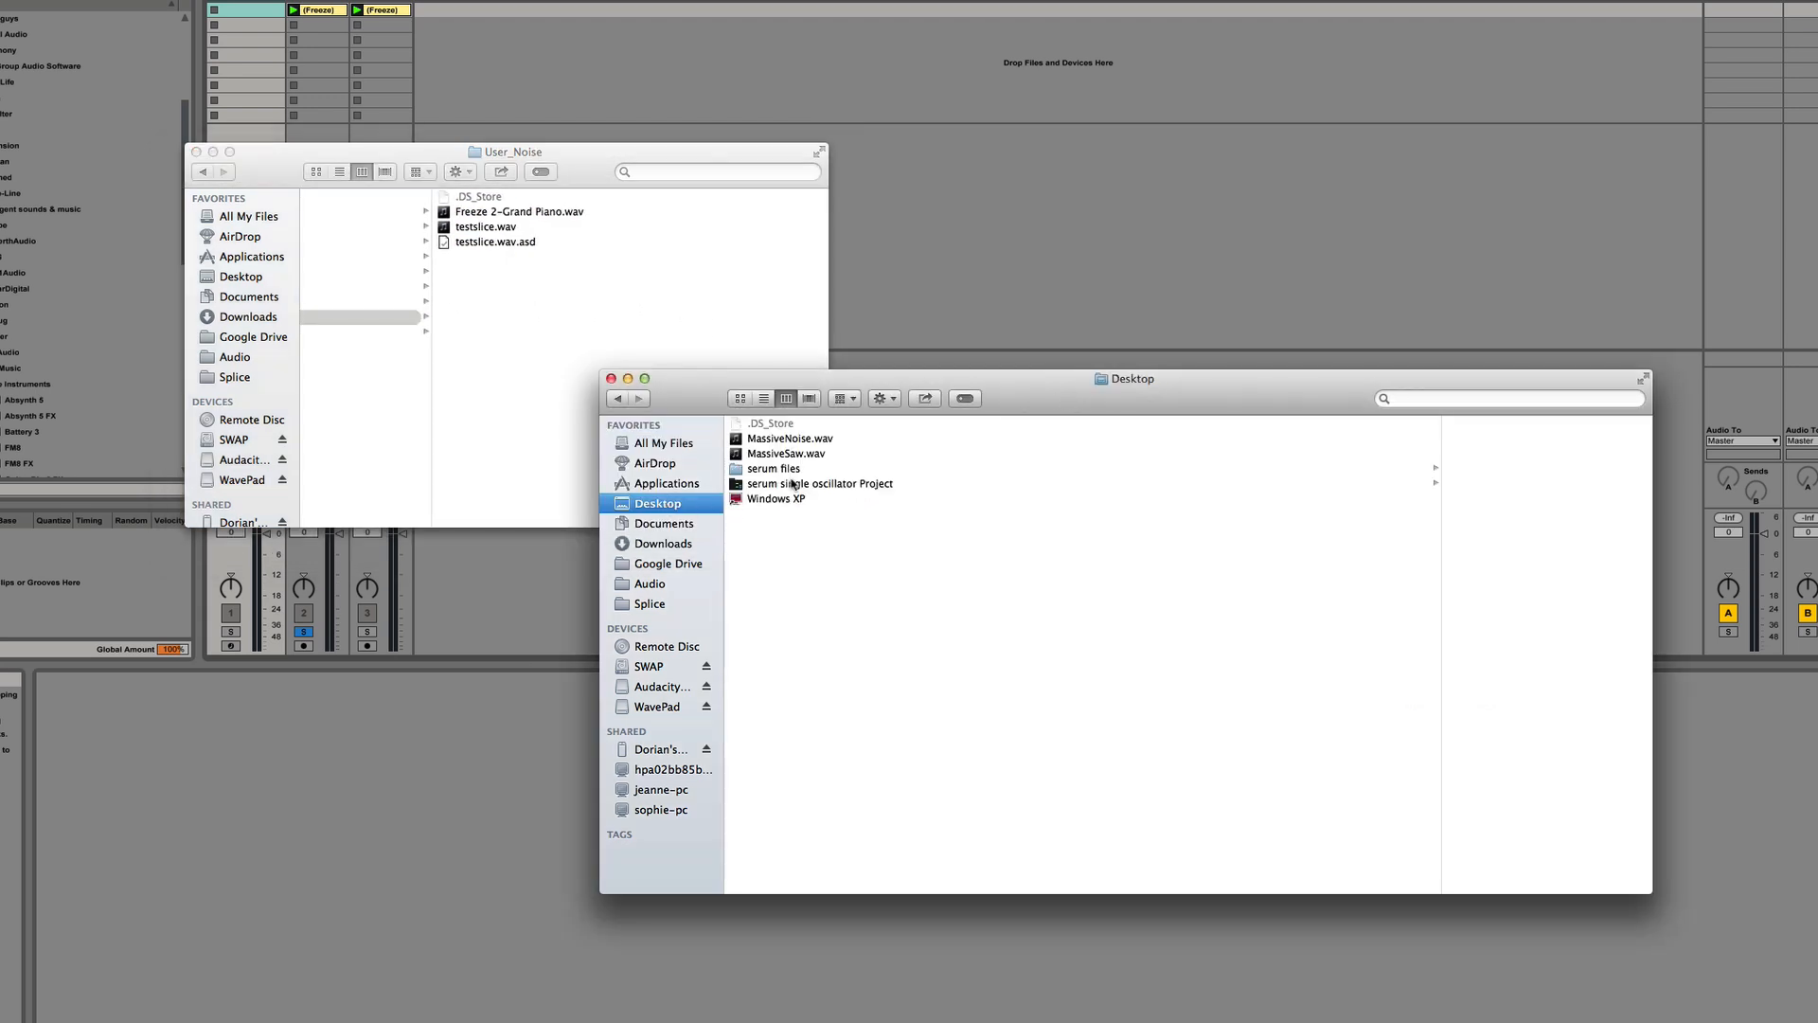
drag(918, 439, 576, 357)
Switch back to Ableton Live and delete the Serum device from the first track
click(592, 100)
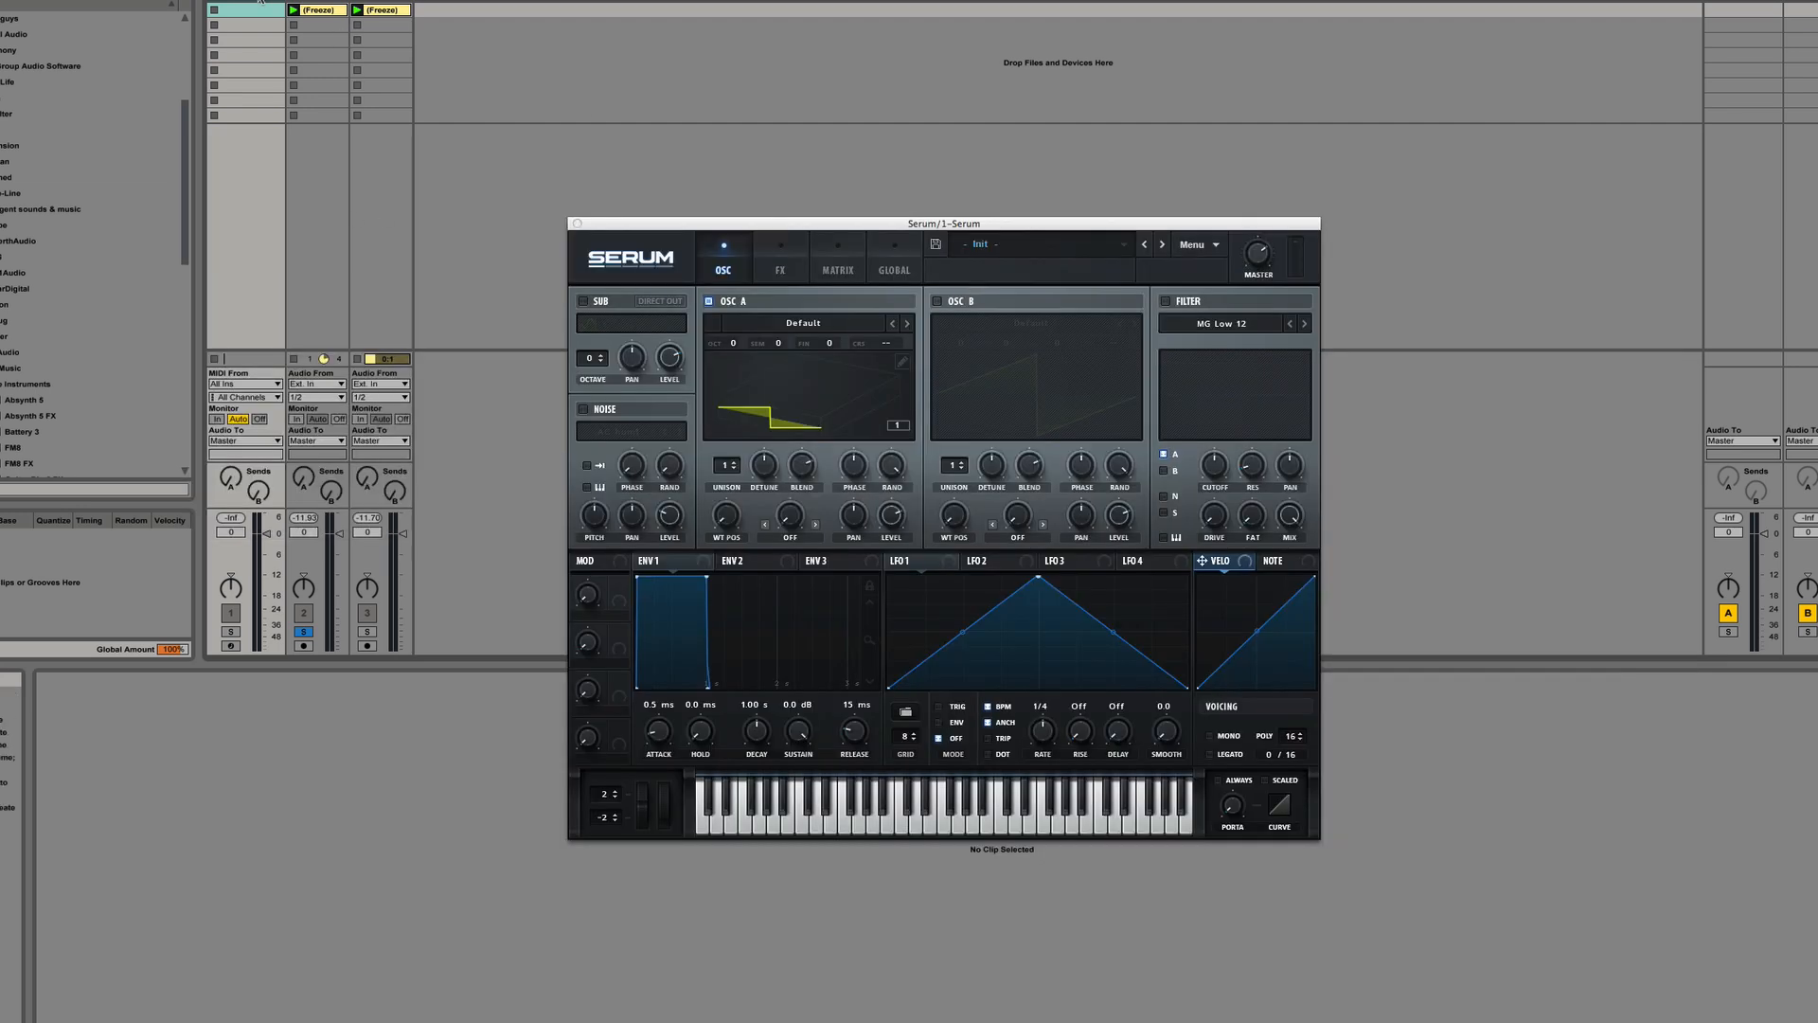
double_click(259, 0)
key(Delete)
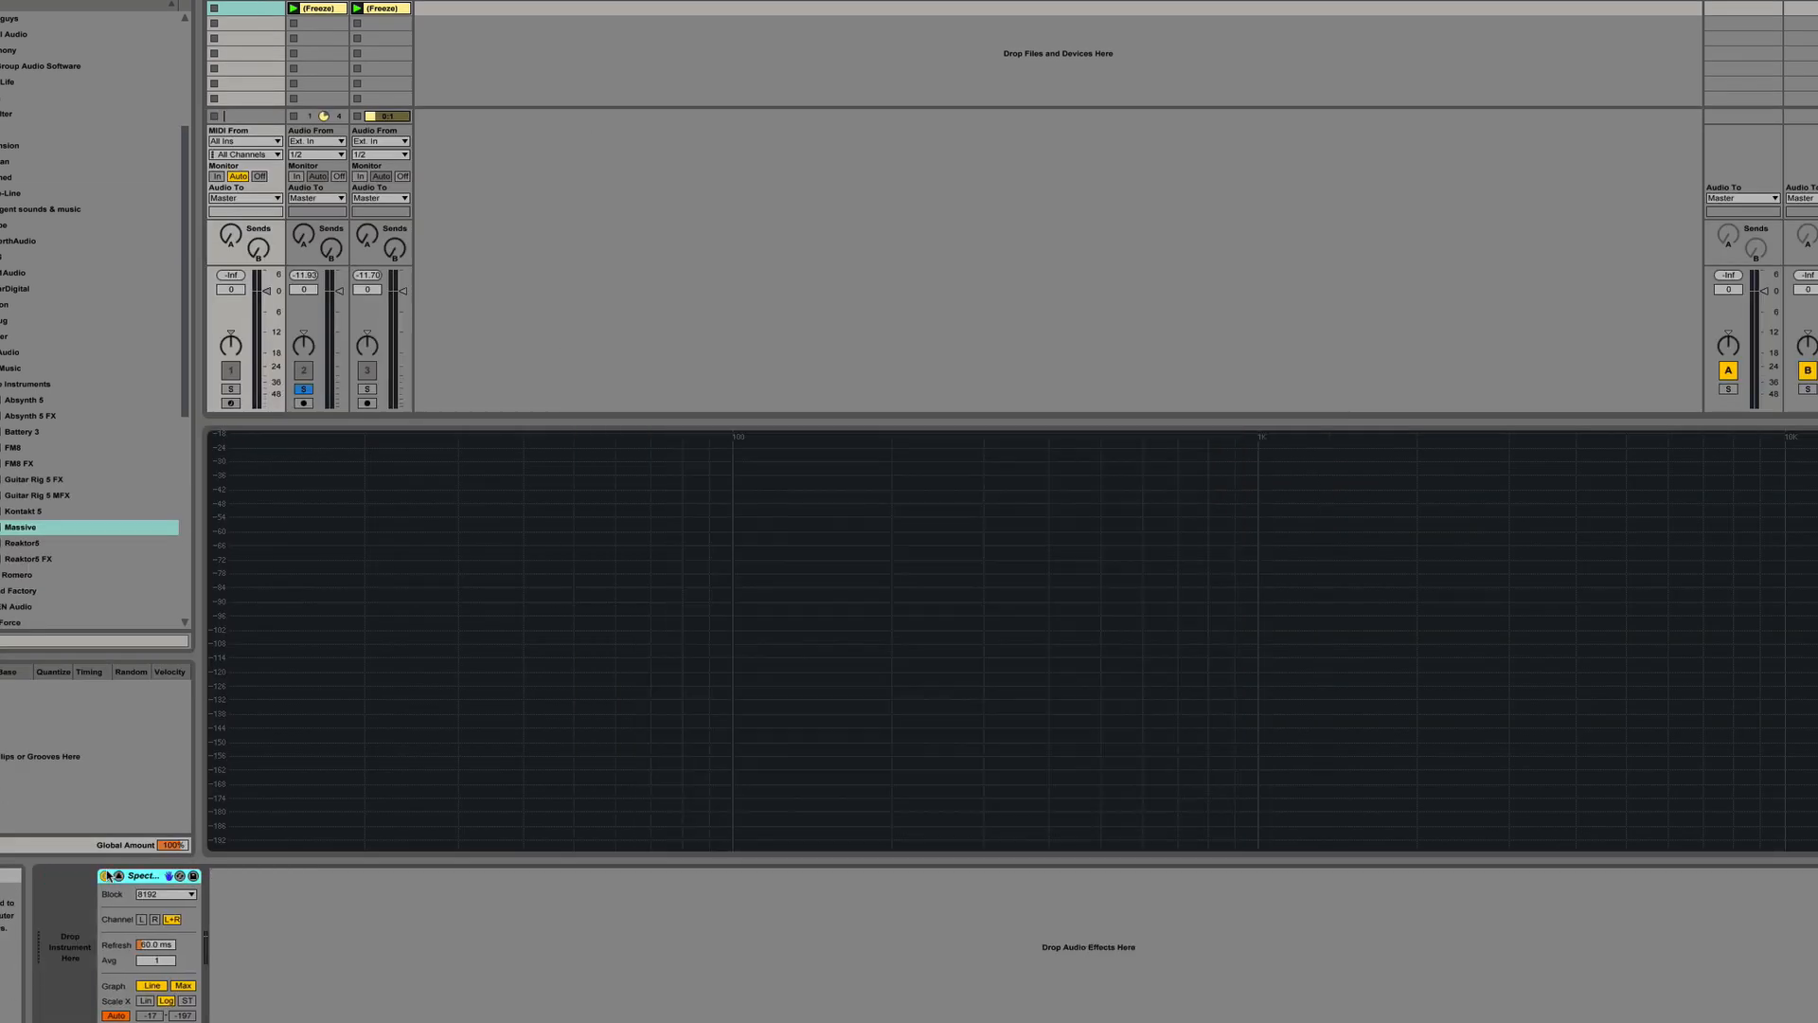
Load a fresh Serum instance from the Xfer Records plug-ins onto the first track, before Spectrum
scroll(31, 549, down, 9)
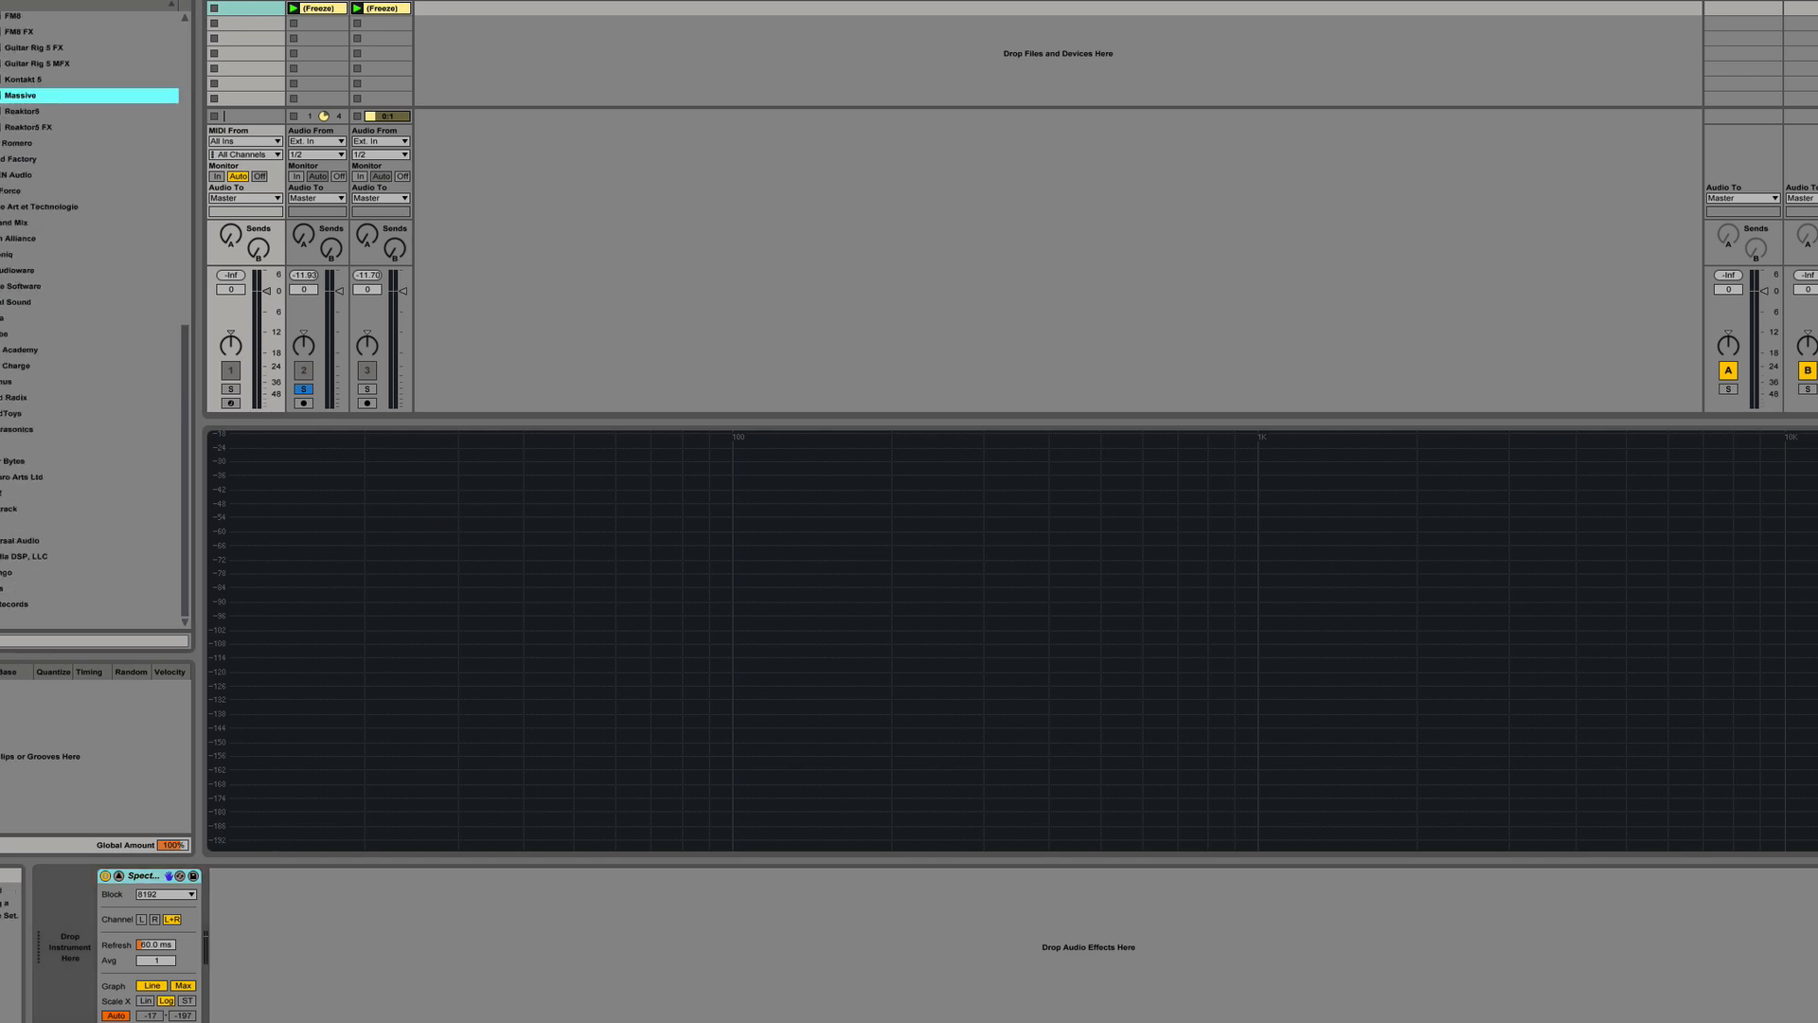
click(14, 604)
key(Right)
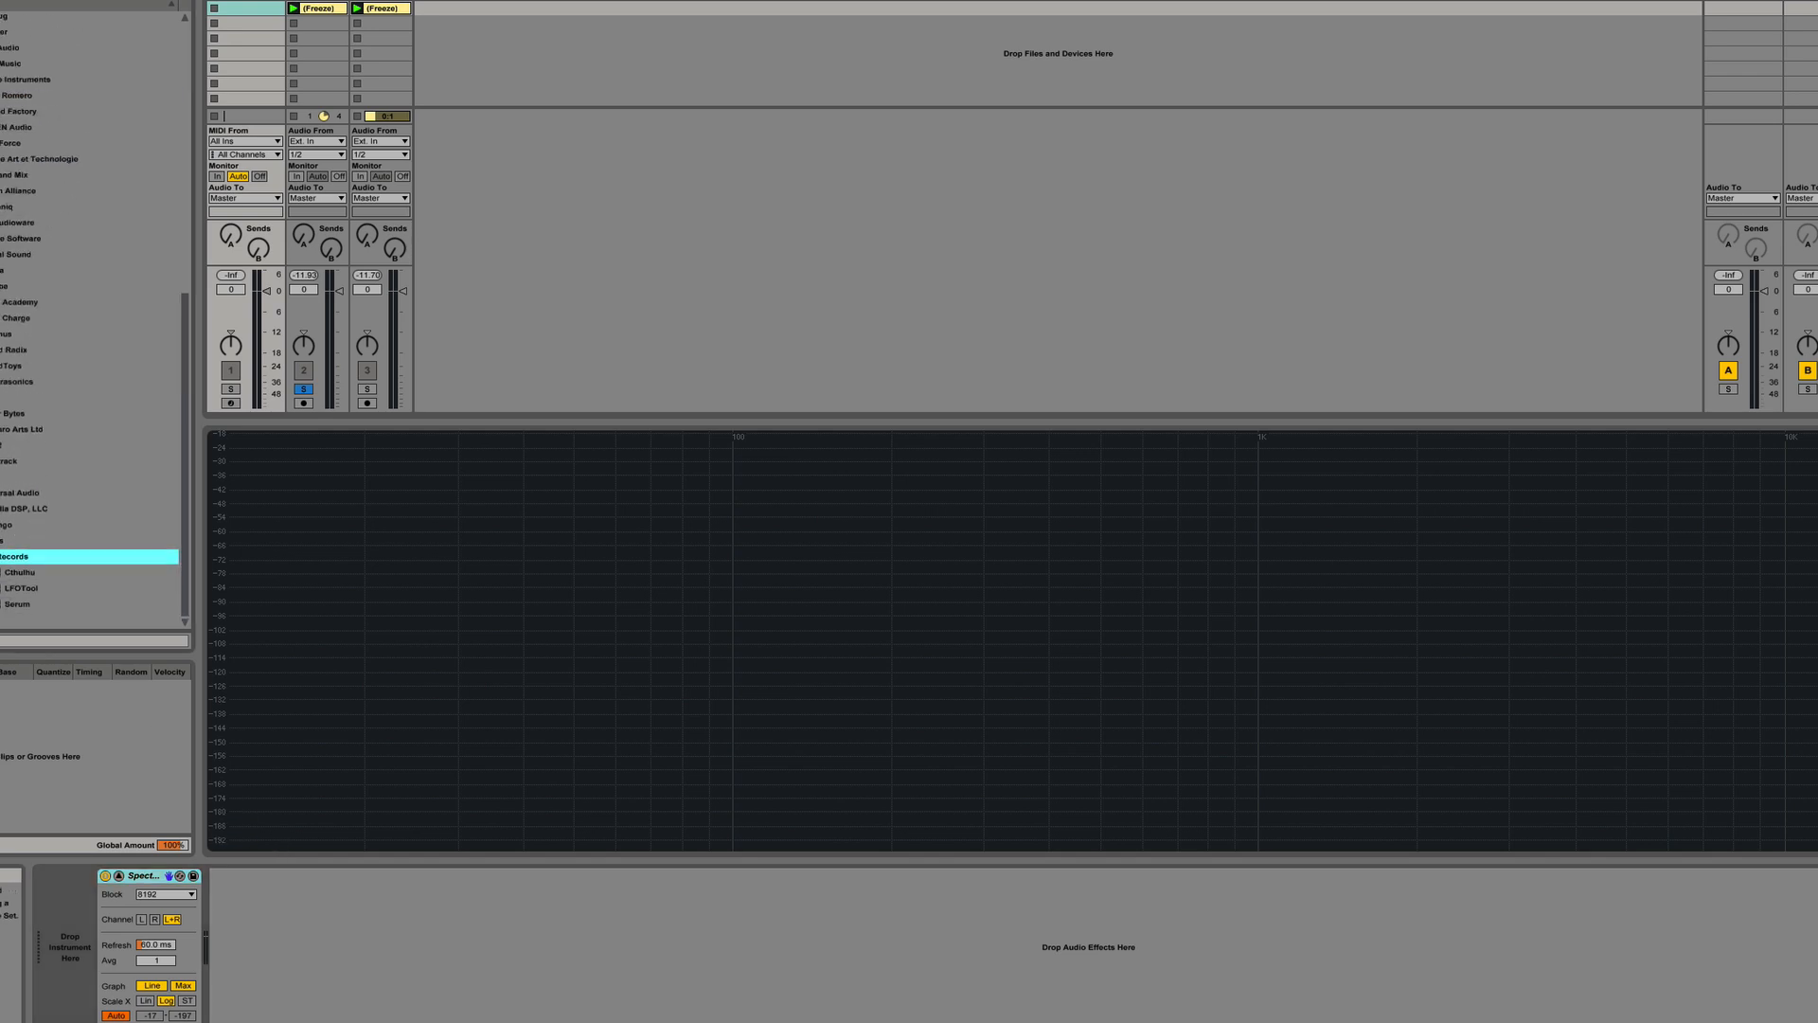
drag(12, 613, 36, 938)
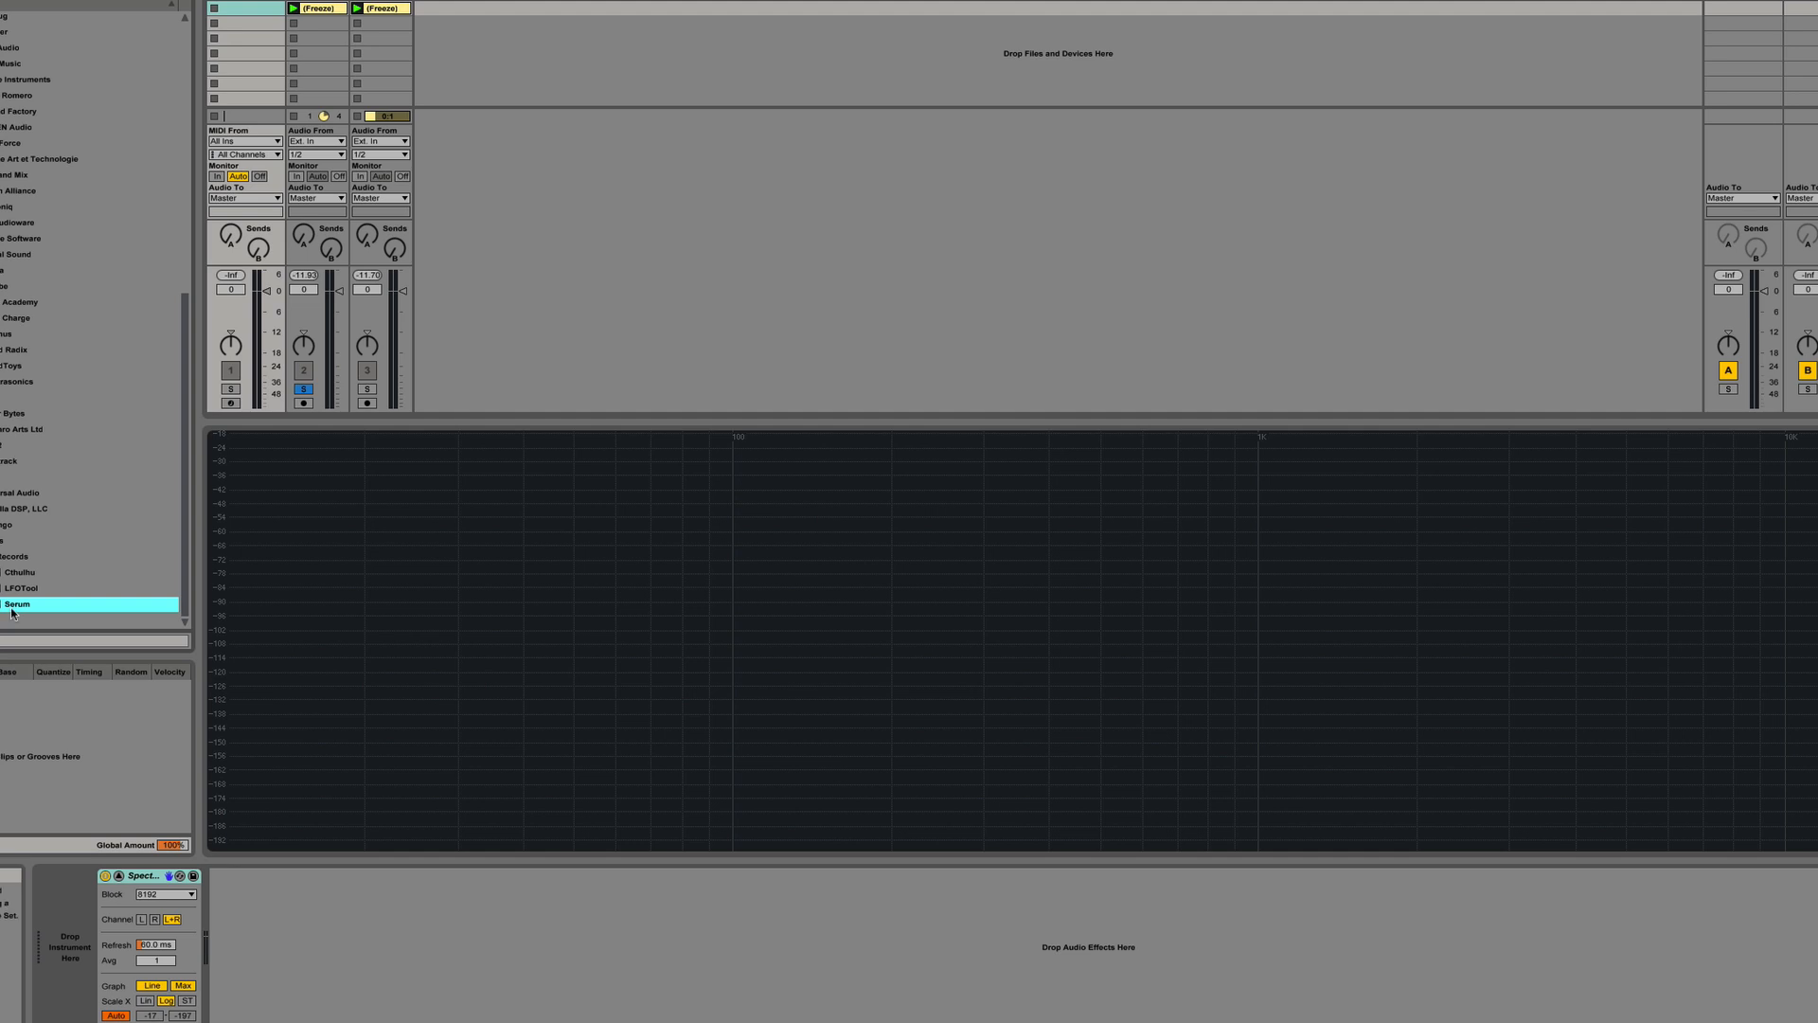
drag(11, 612, 83, 941)
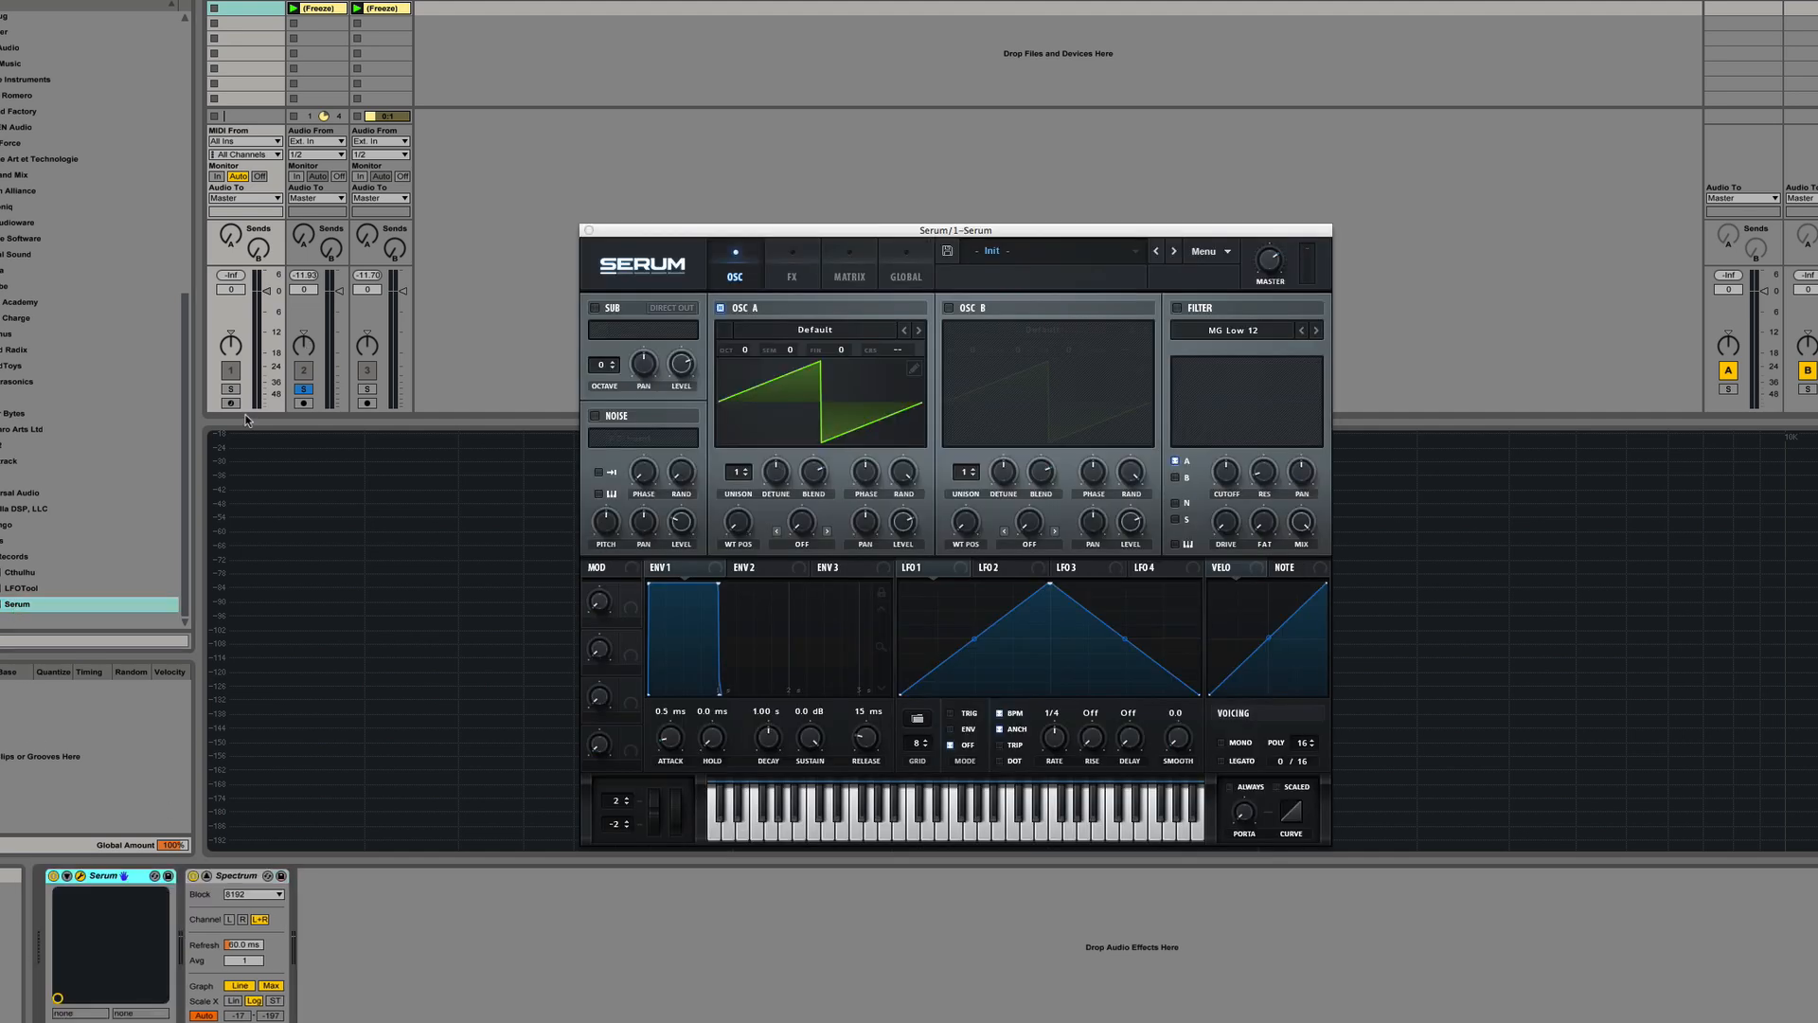
Arm and solo the first track, and switch Serum's sound source from oscillator A to the noise oscillator
click(230, 402)
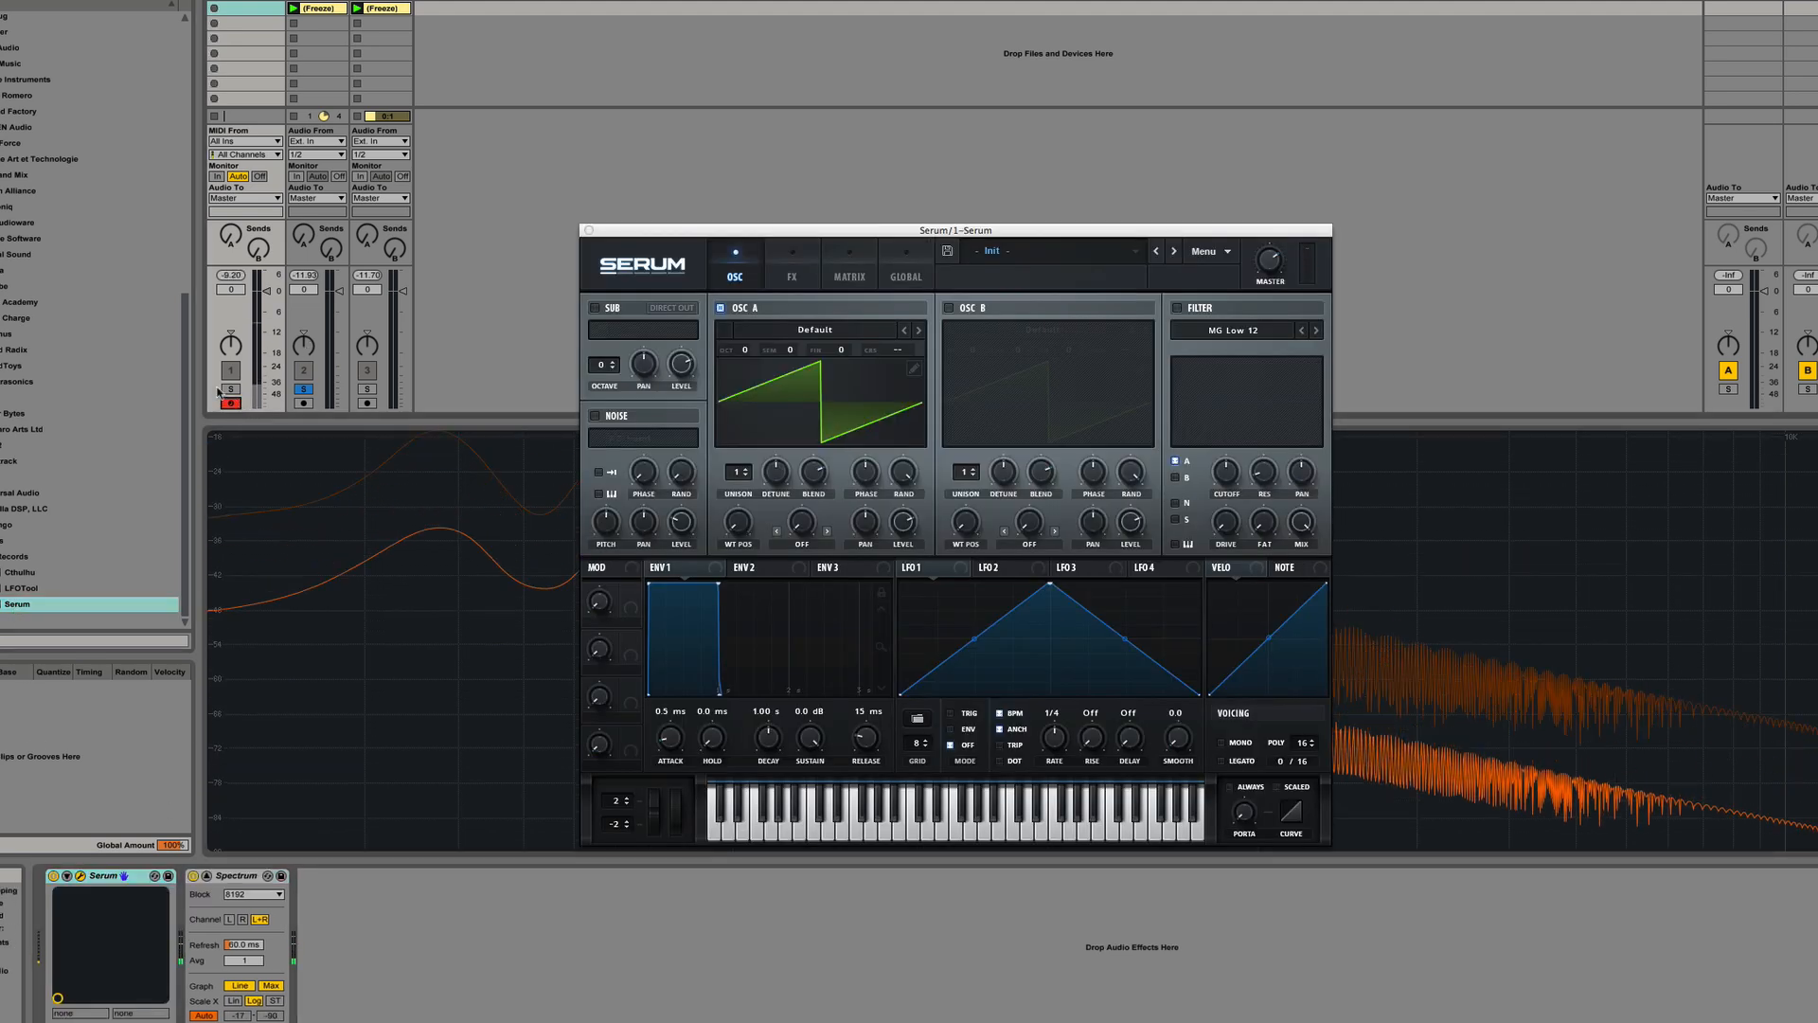
click(230, 390)
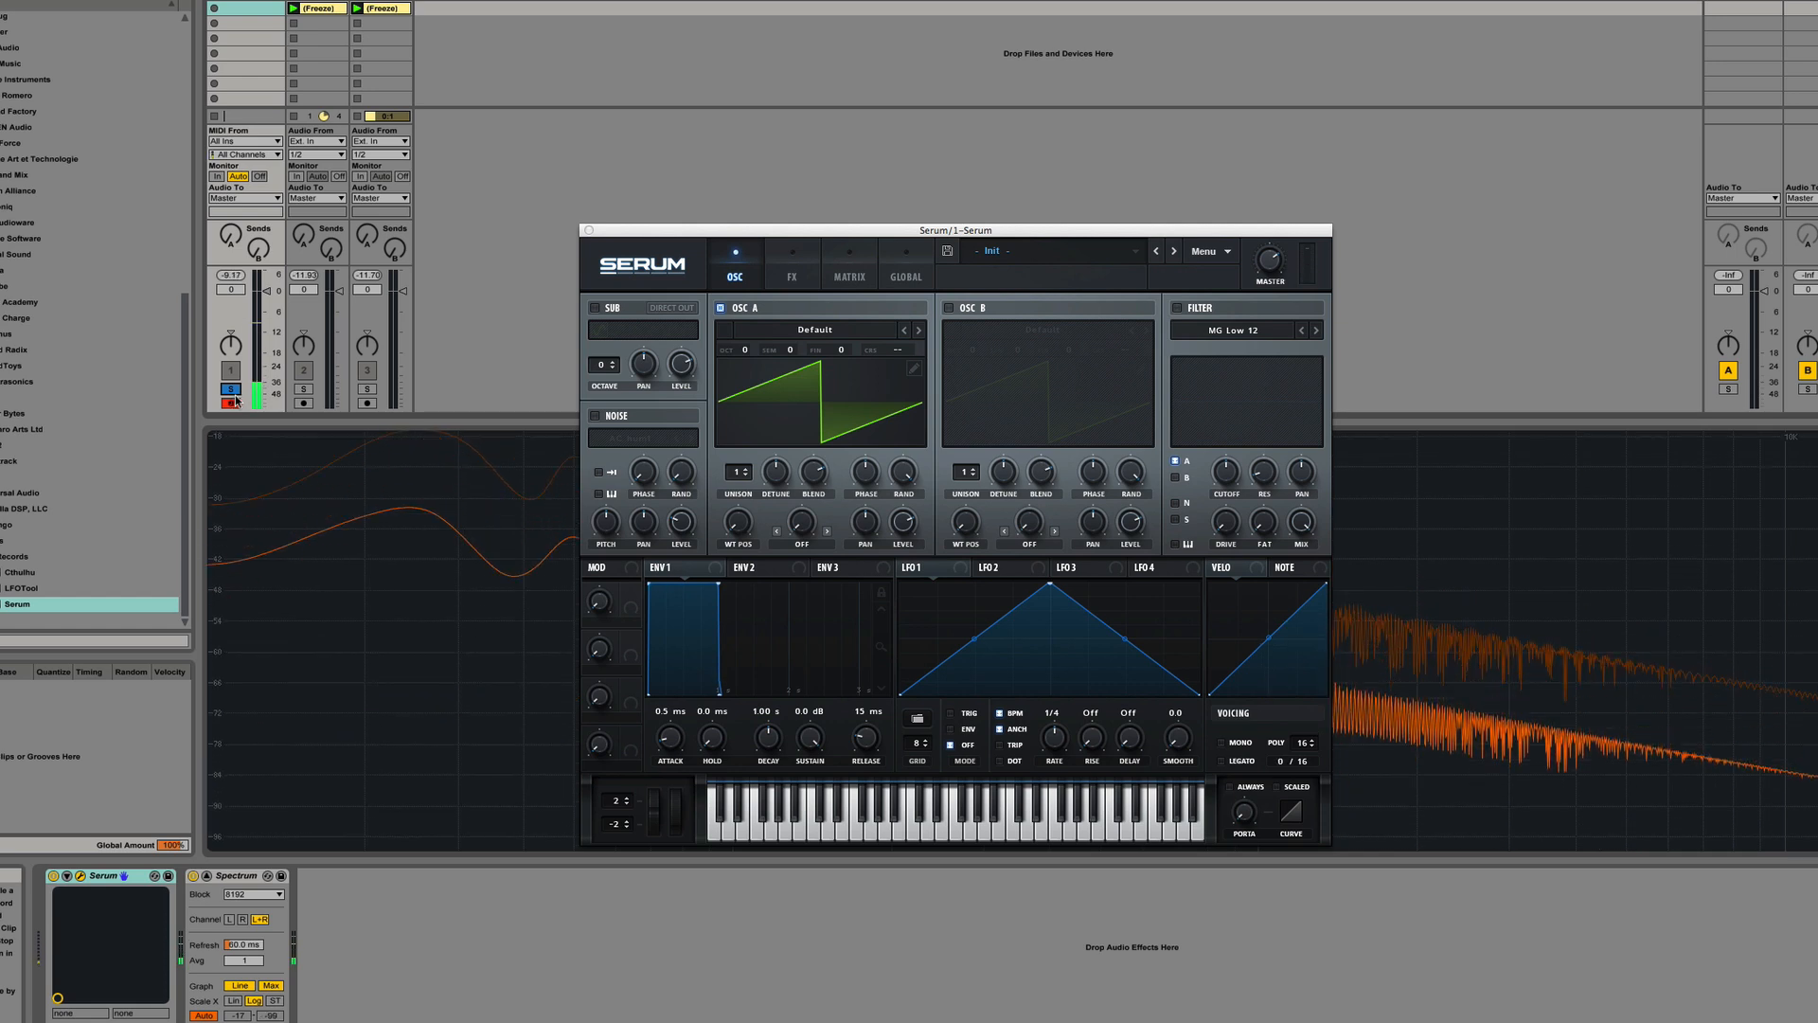
click(720, 308)
click(594, 416)
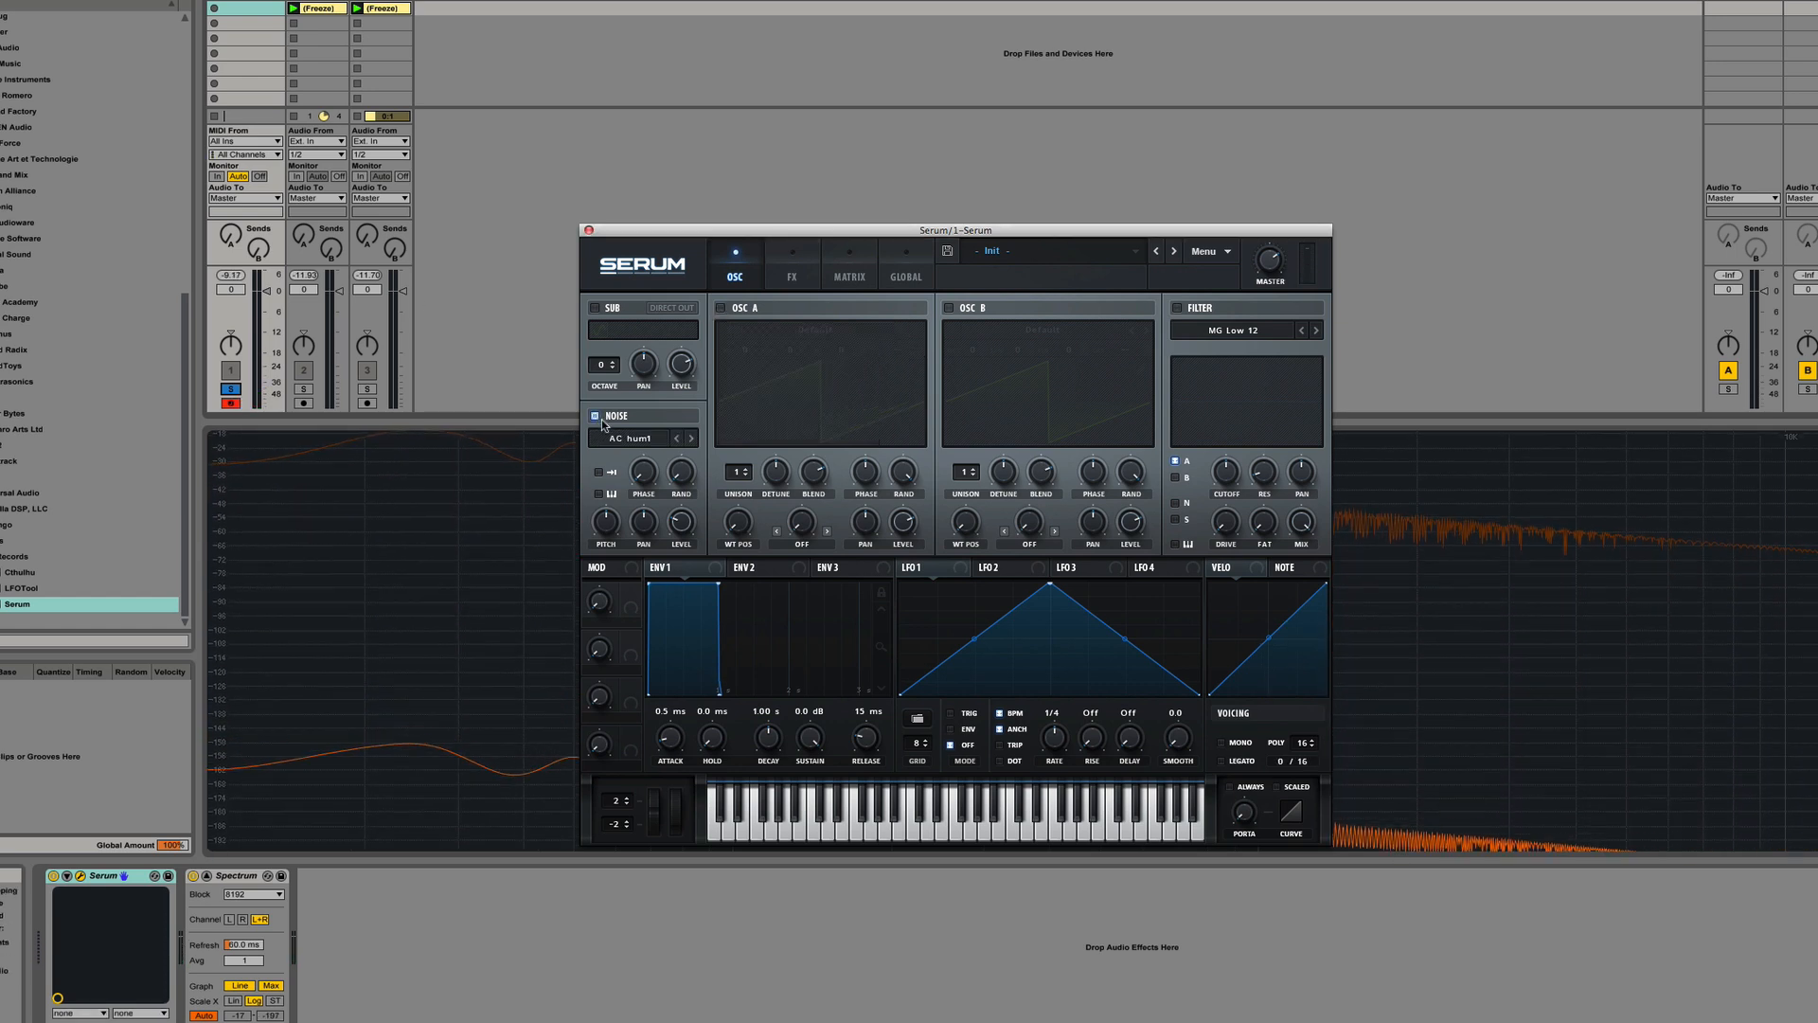
Load MassiveNoise from the User_Noise category into the noise oscillator and raise the noise level
click(628, 441)
mouse_move(677, 589)
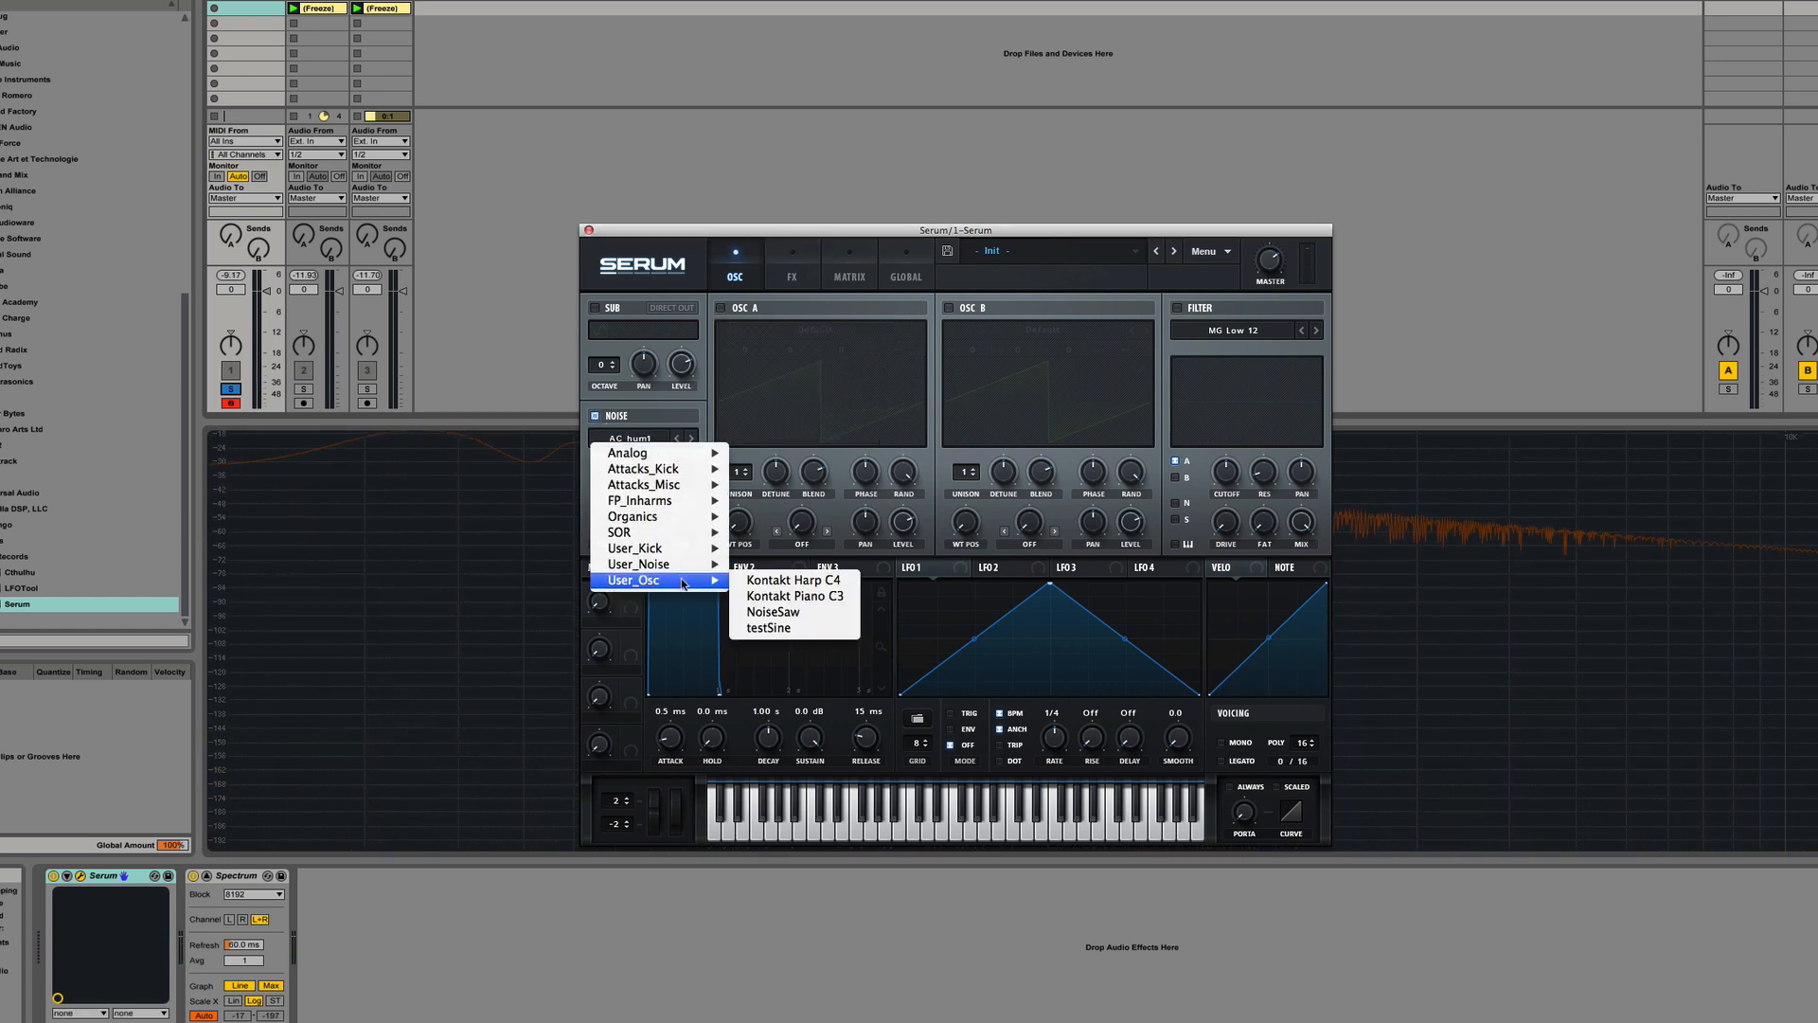
key(Down)
key(Down)
key(Down)
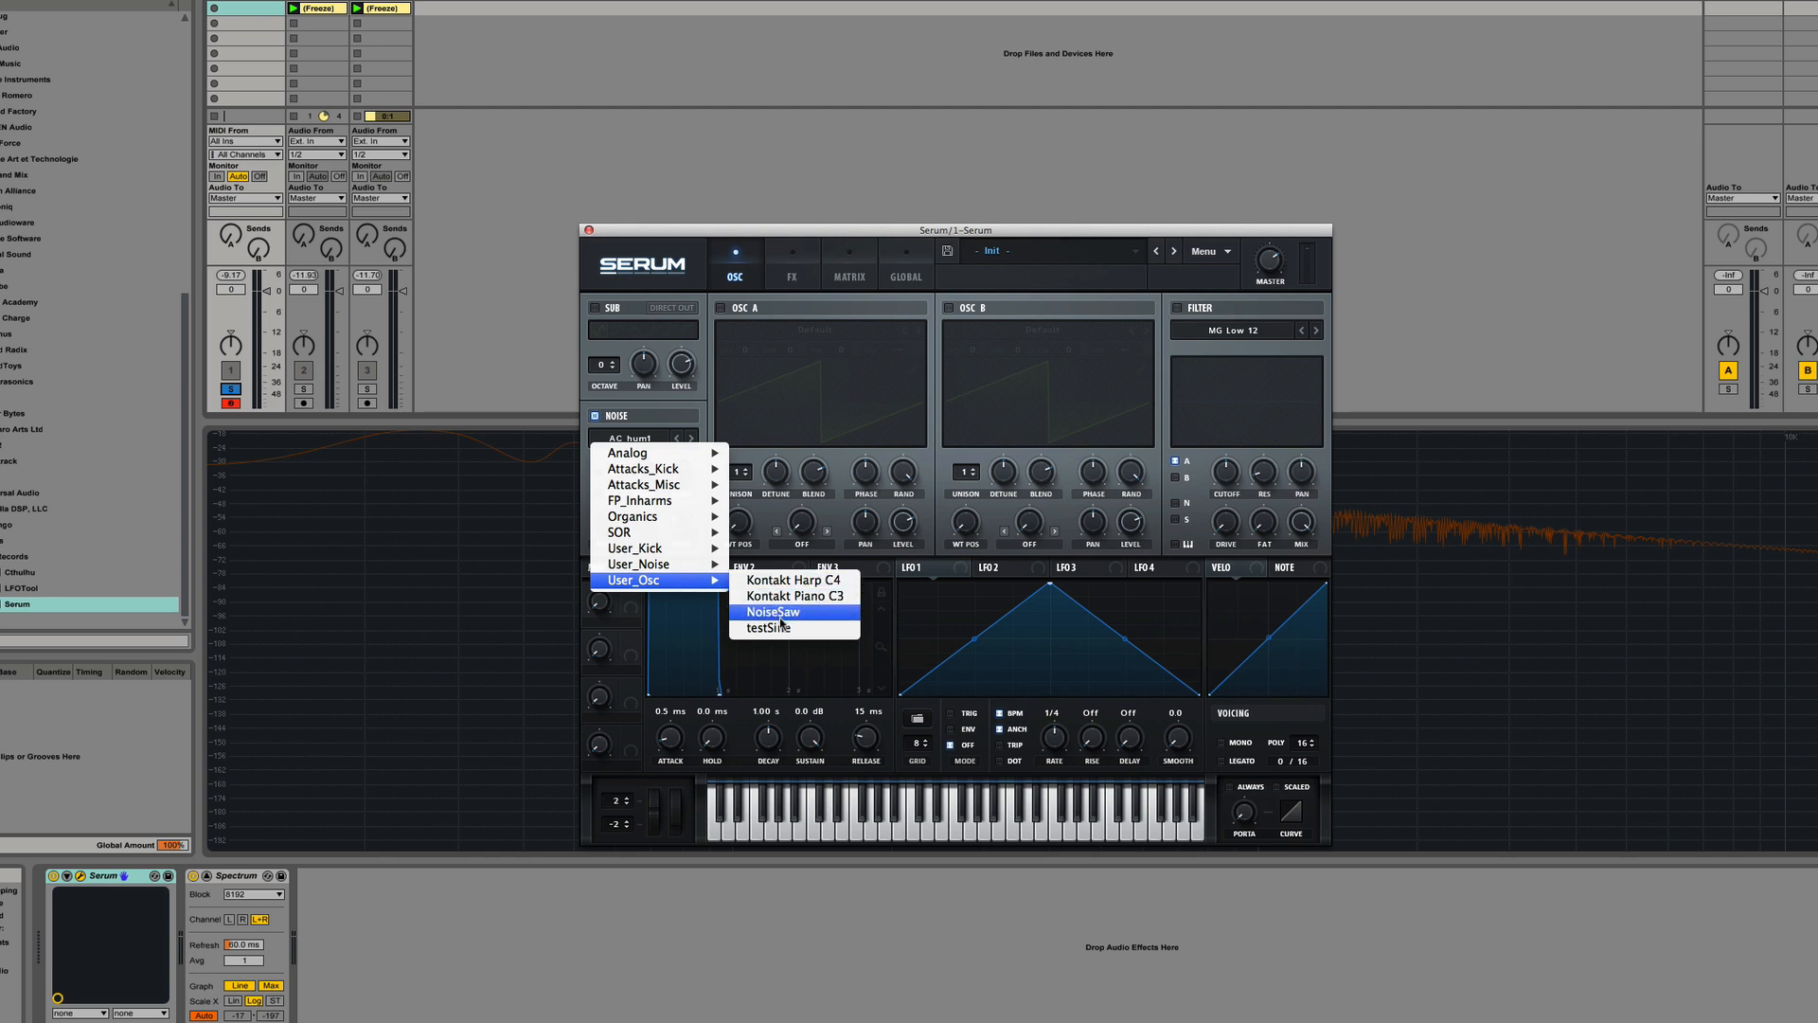
key(Up)
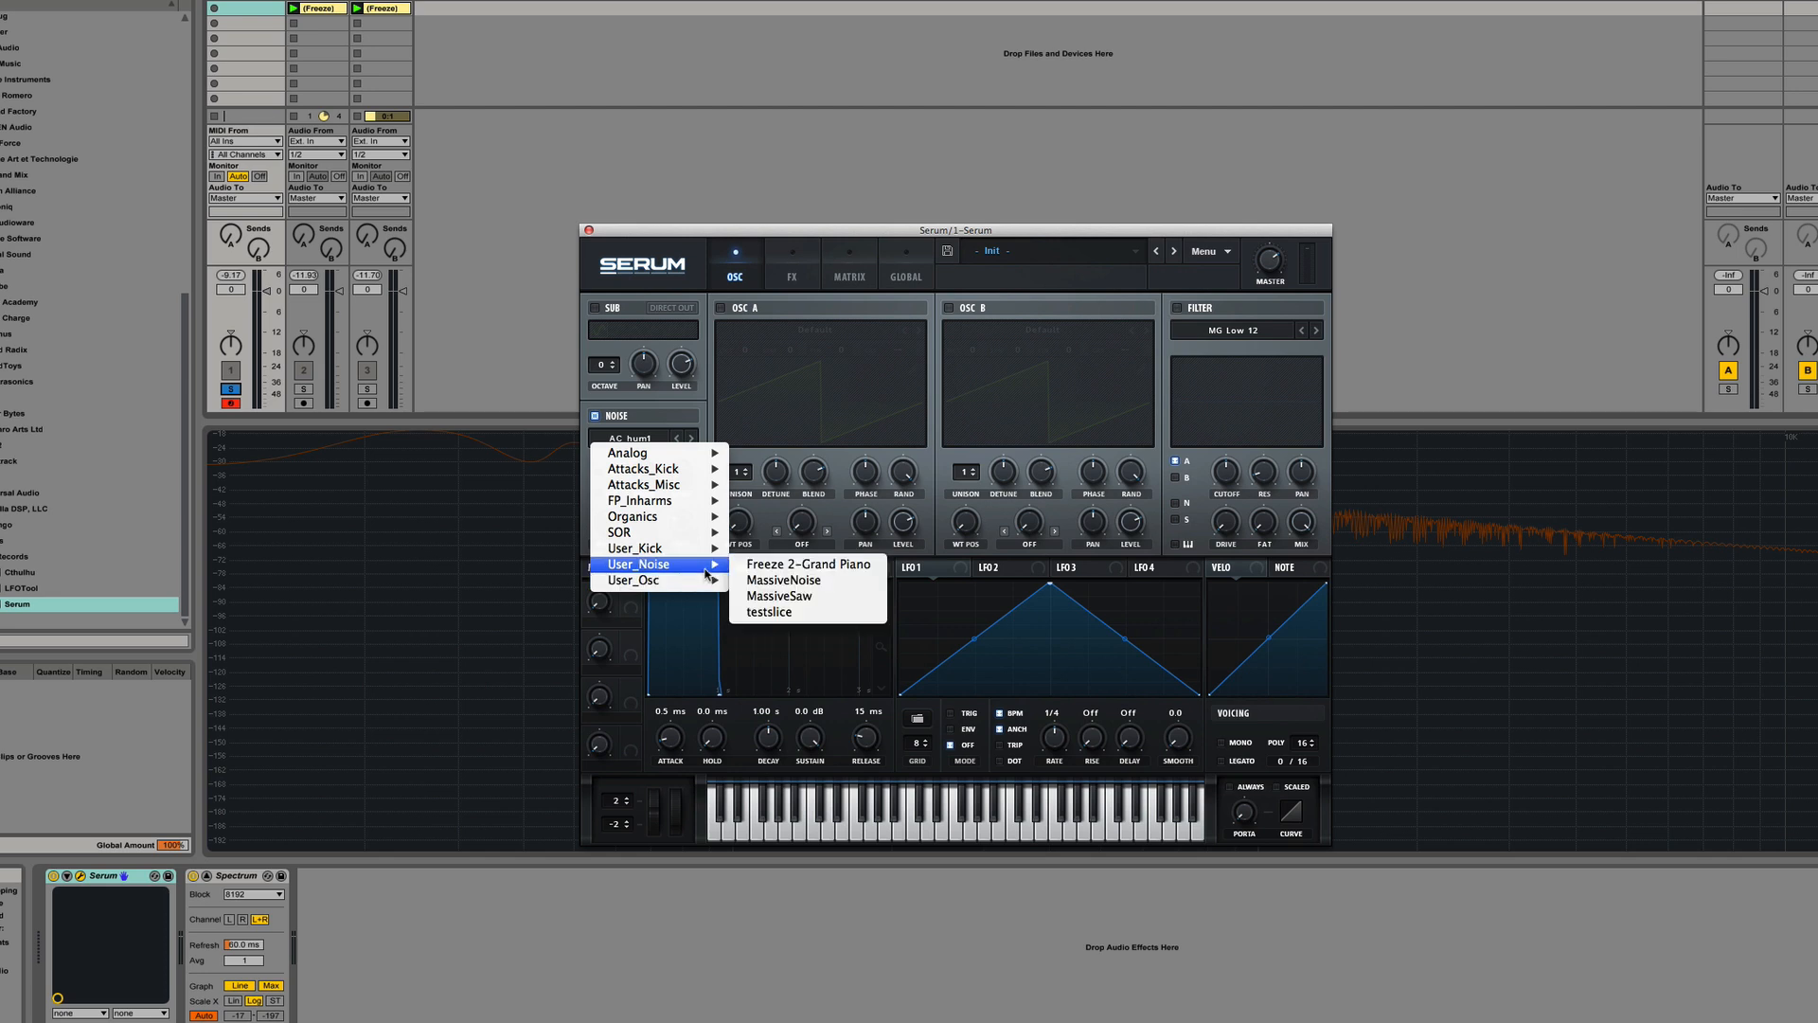
click(795, 580)
mouse_move(681, 520)
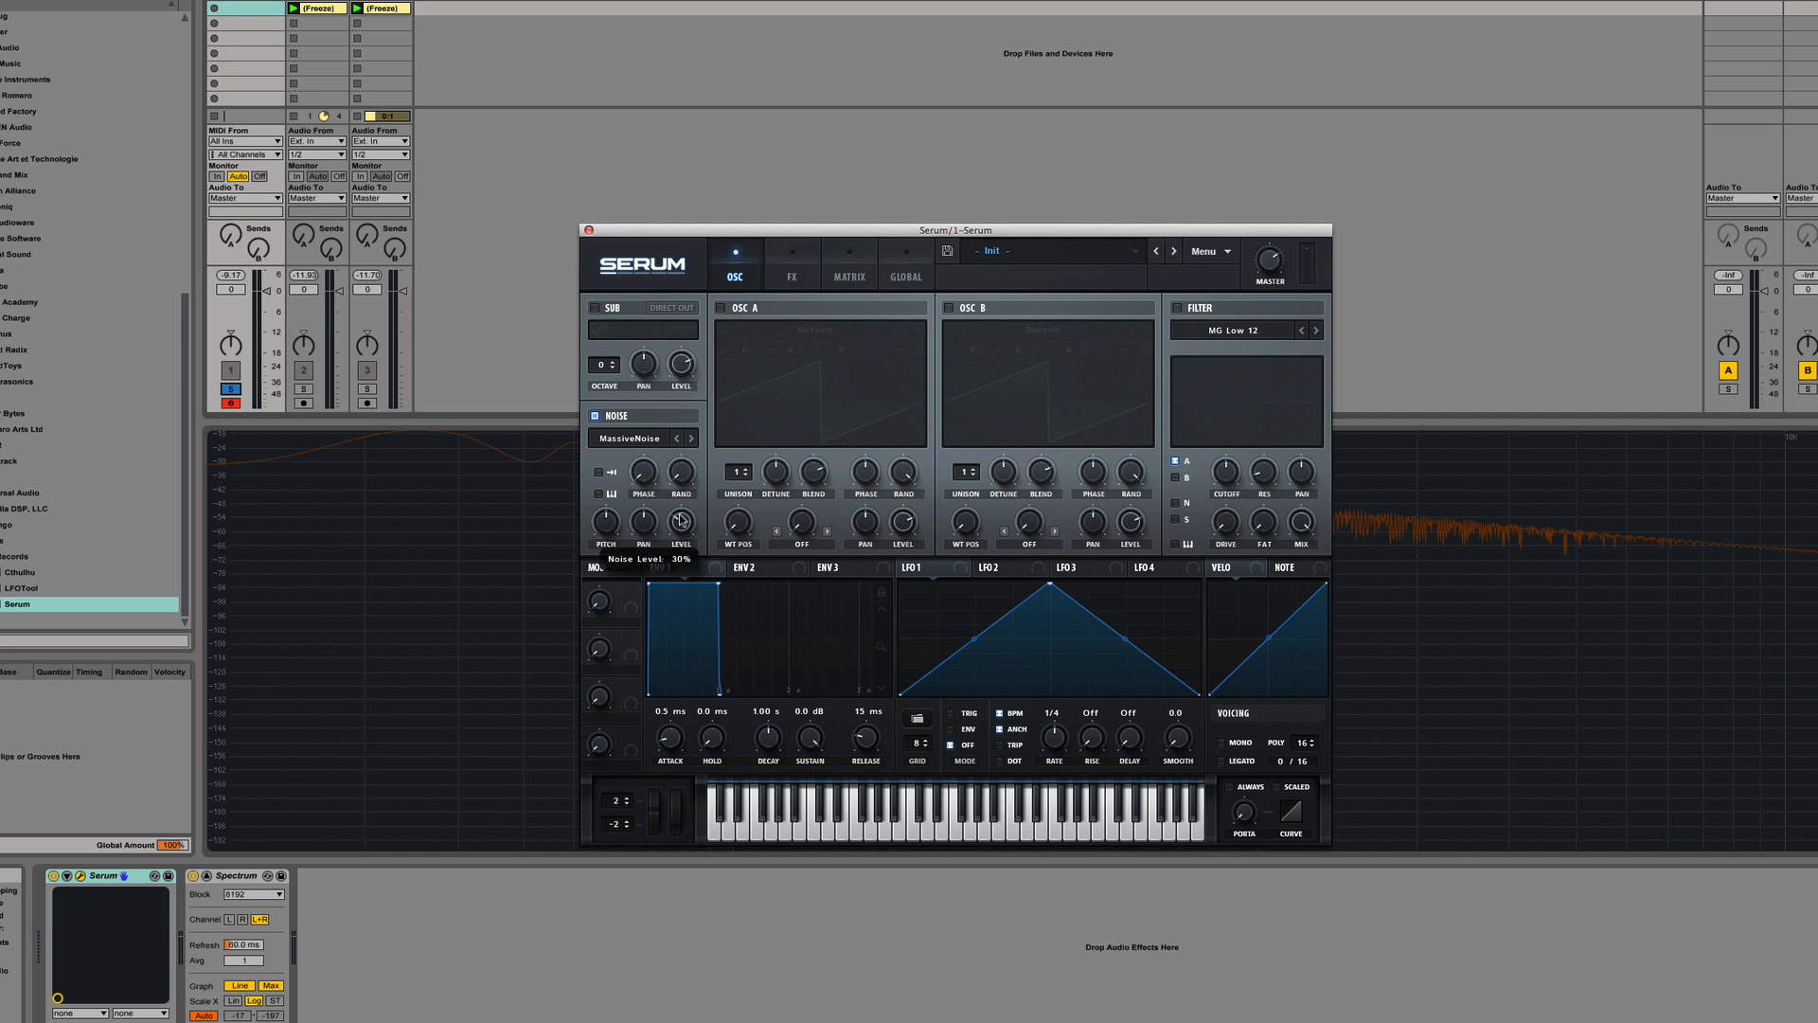
drag(686, 490, 687, 467)
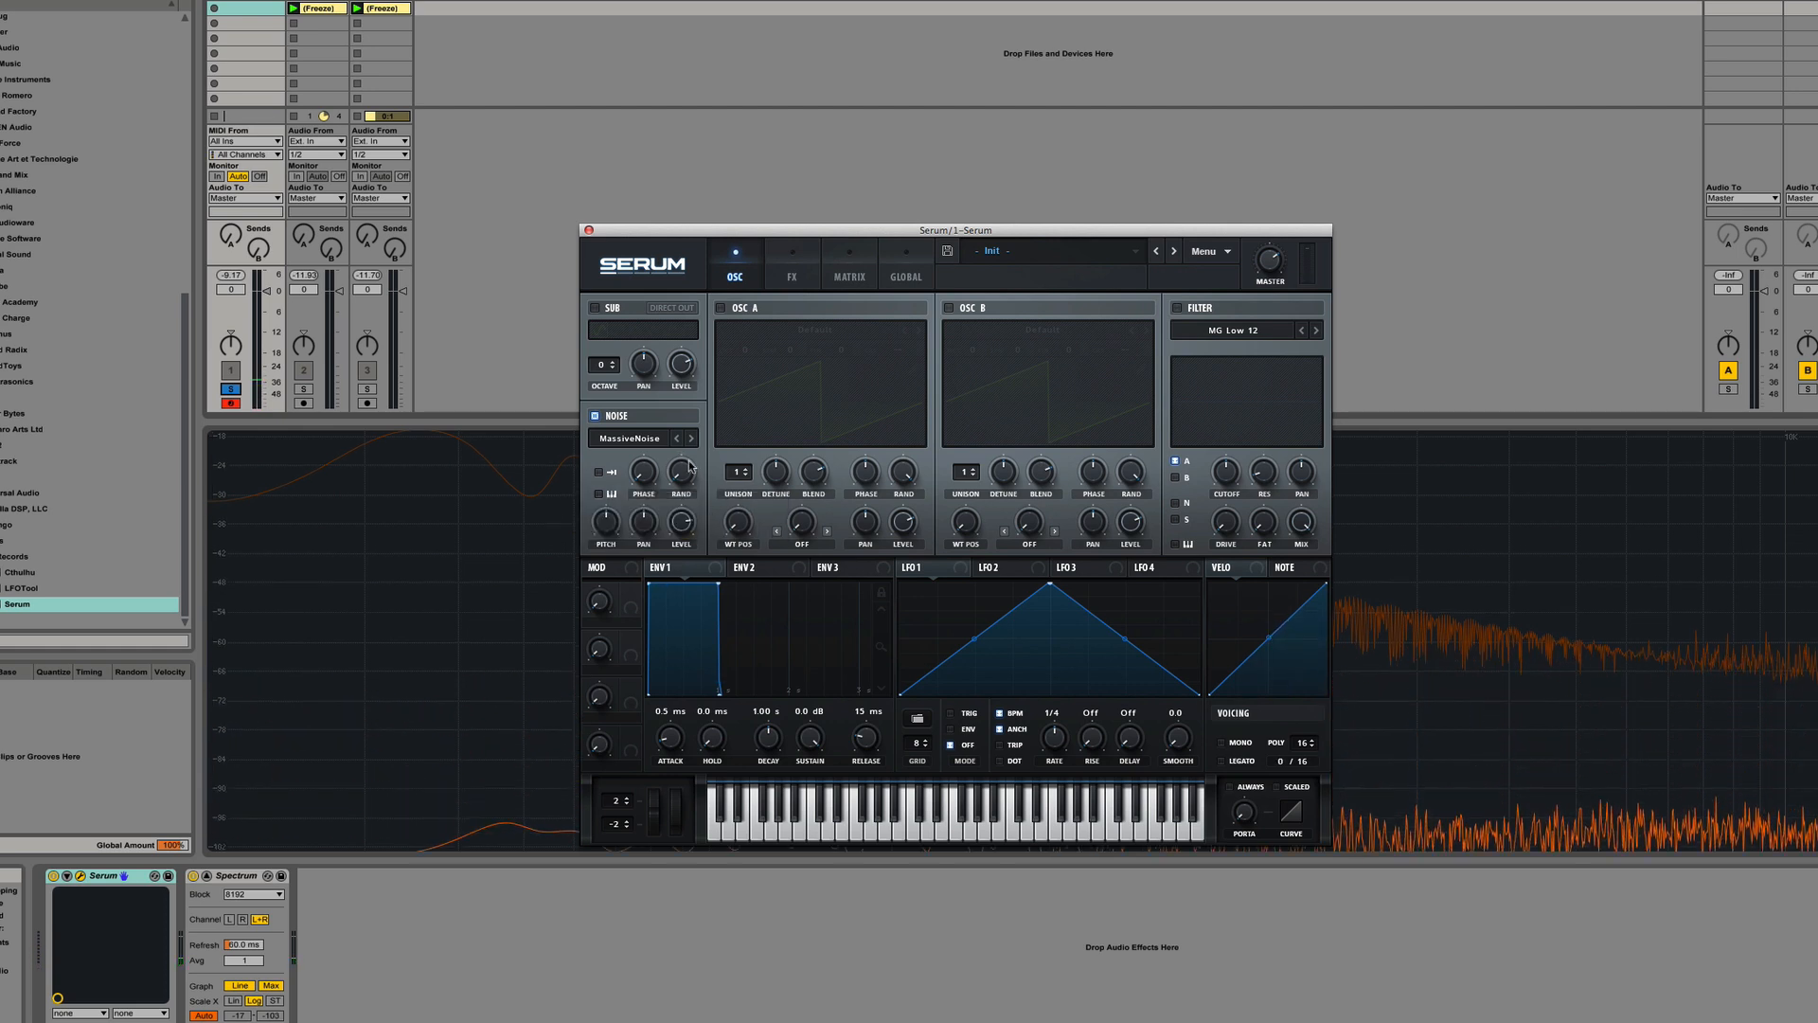
Change the noise oscillator's sample to MassiveSaw and enable its keyboard pitch tracking
click(692, 438)
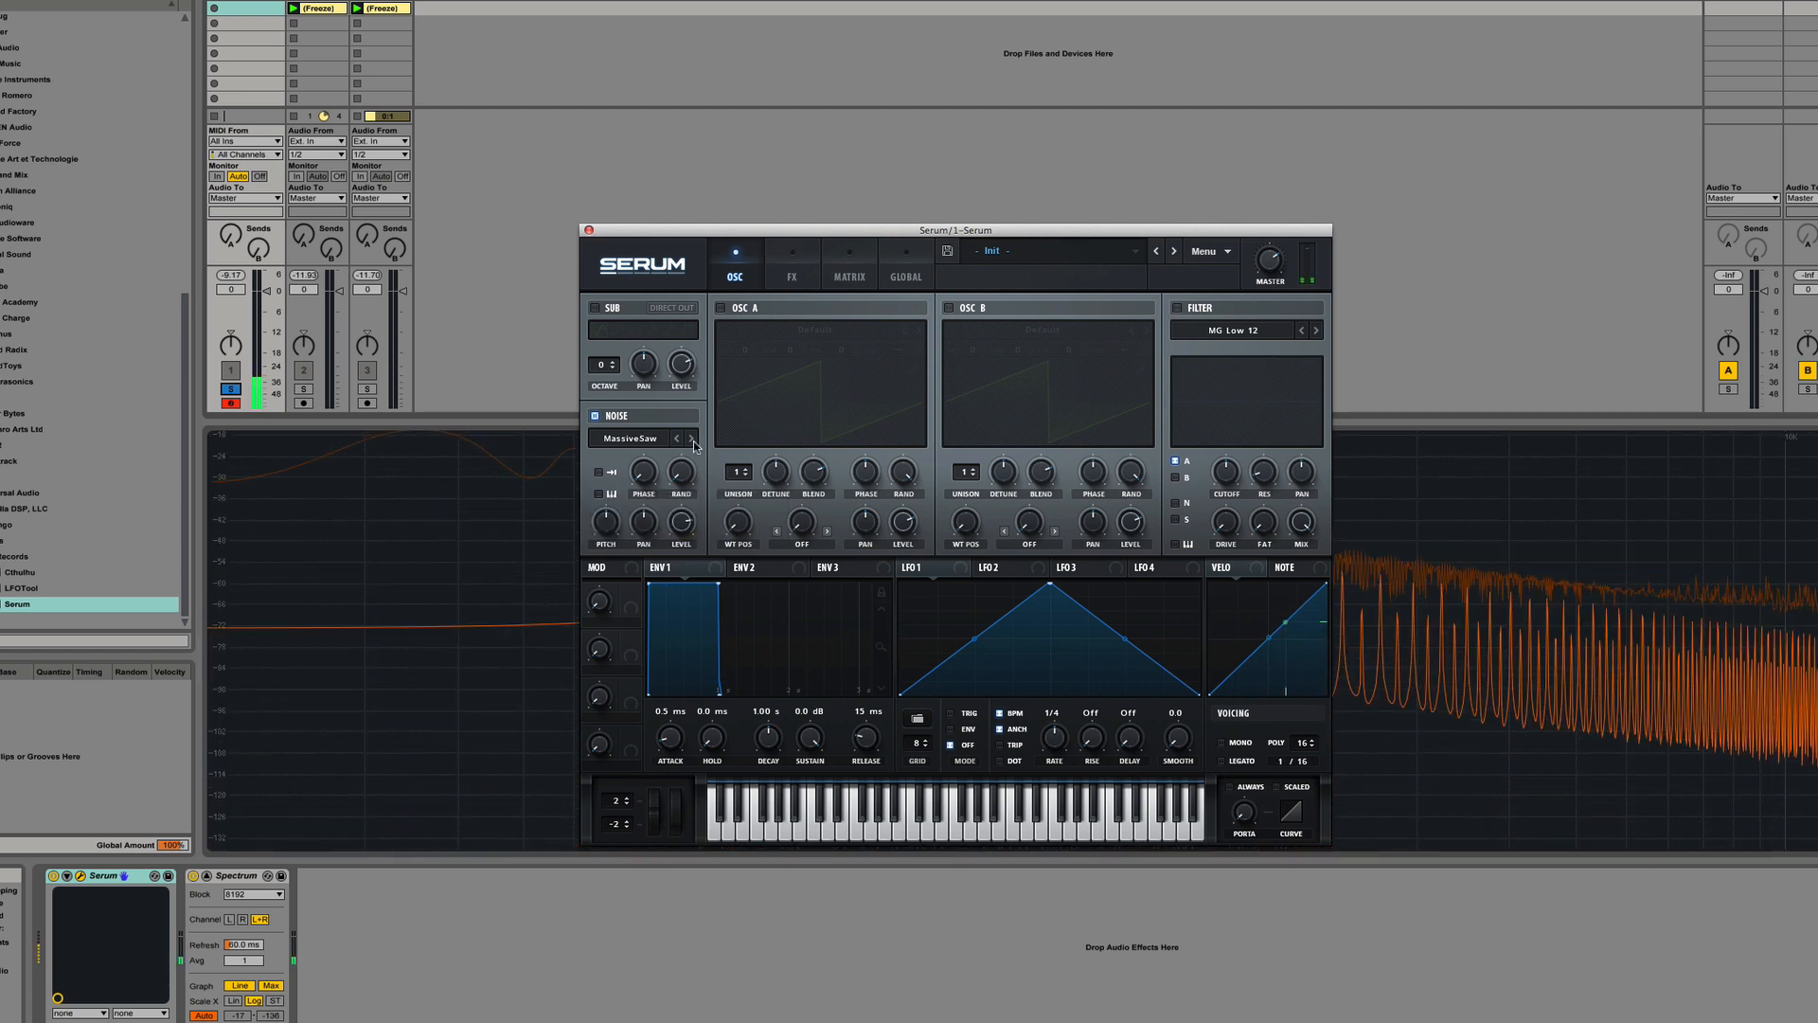
click(598, 493)
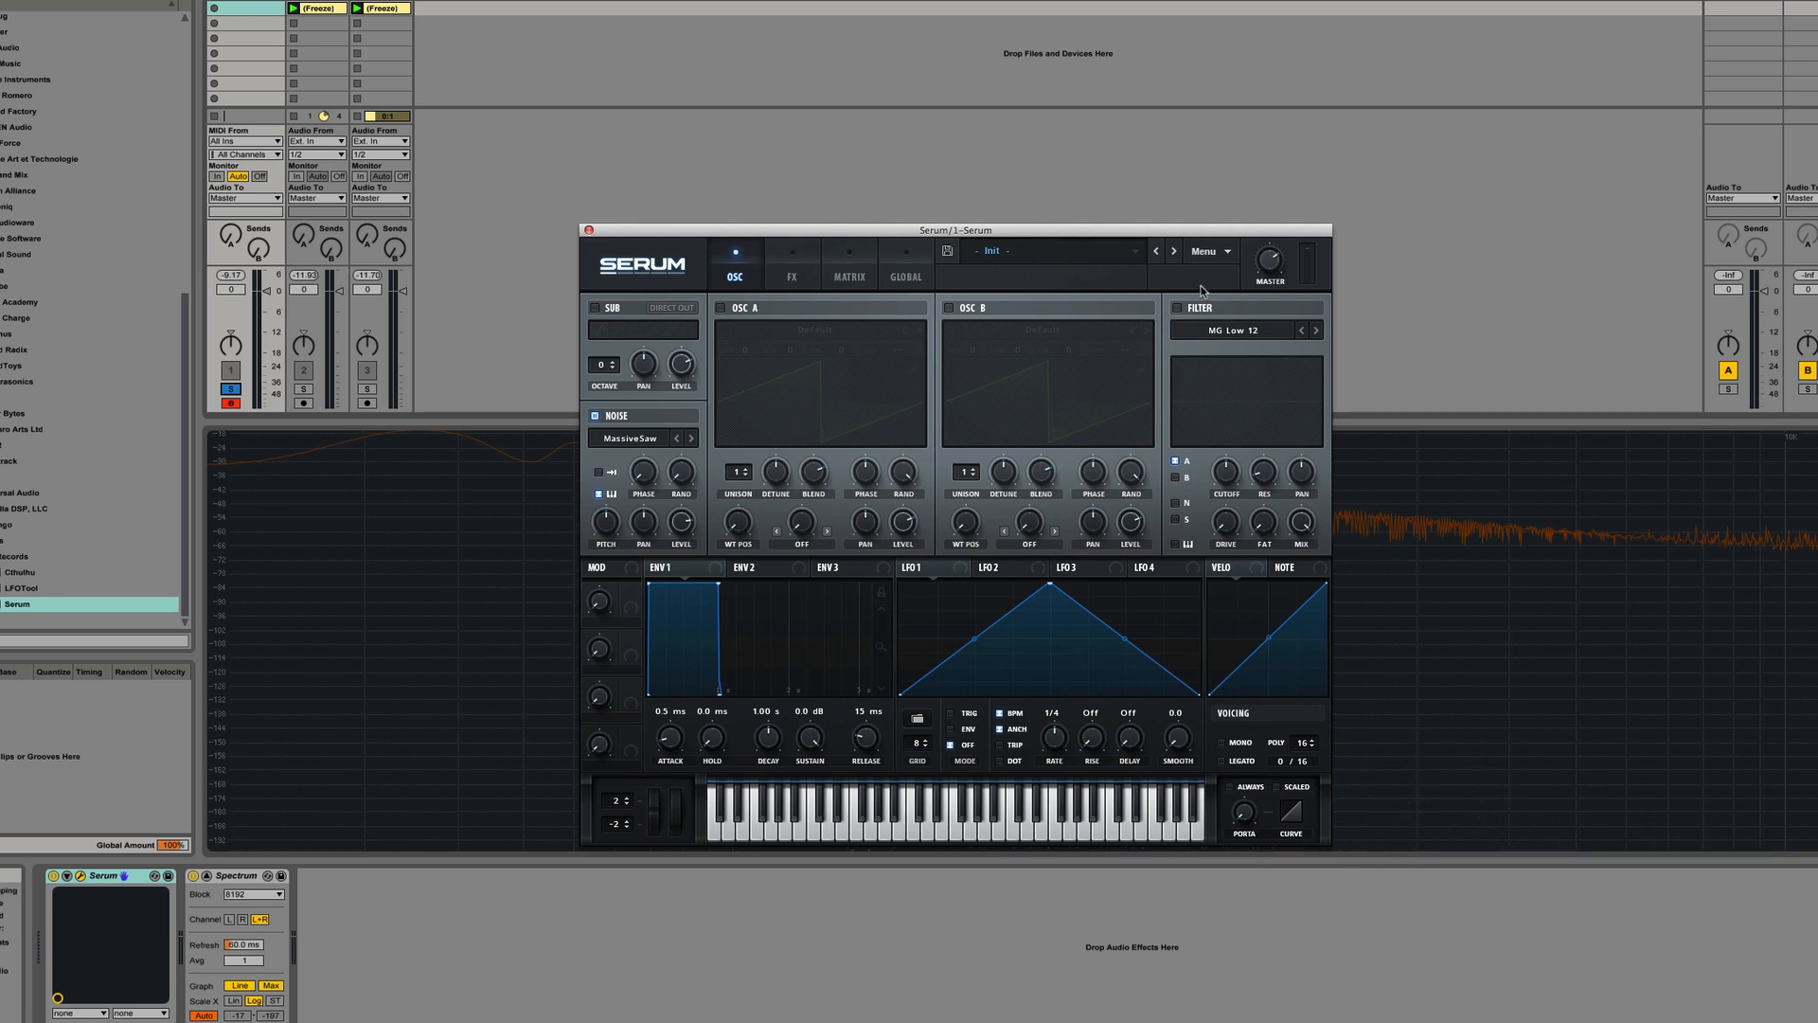
Show the Serum Presets folder from Serum and open User_Noise inside its Noises folder
click(1204, 252)
click(1251, 418)
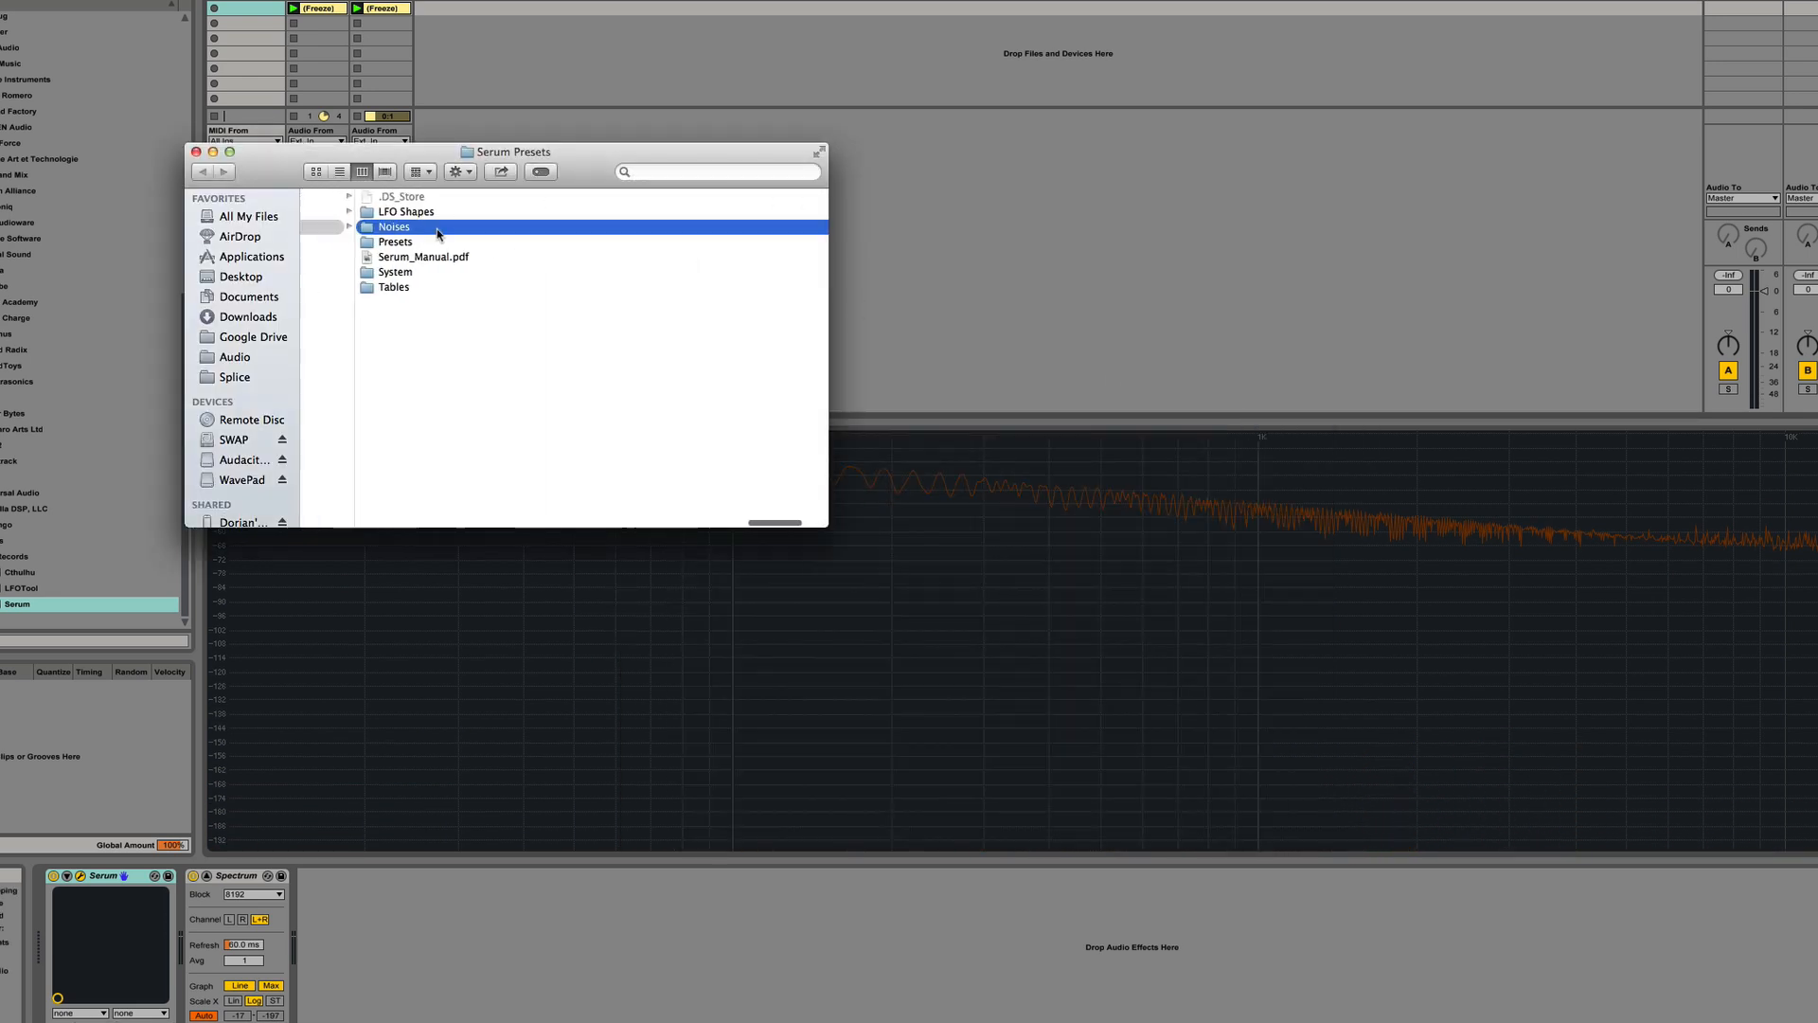
double_click(438, 230)
double_click(359, 318)
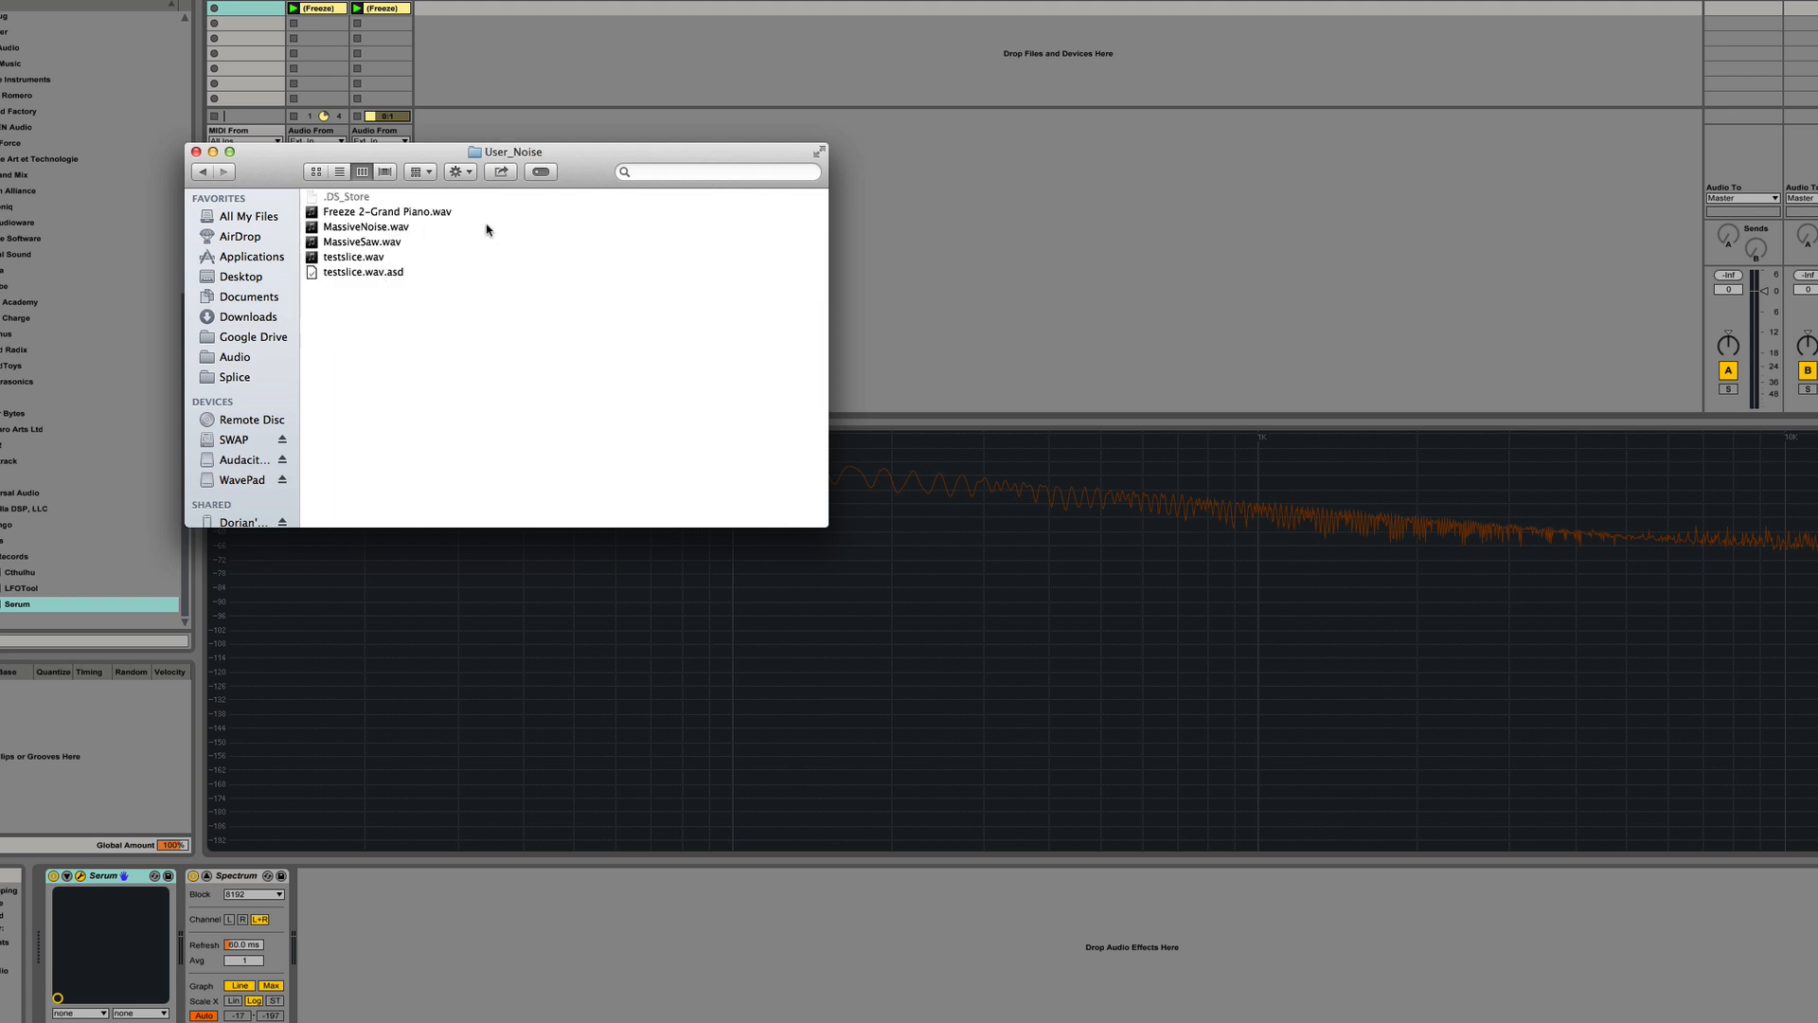
Open MassiveNoise.wav in the audio editor, normalize it to 0.0 dB, and close the file
drag(357, 229, 400, 231)
key(super+Tab)
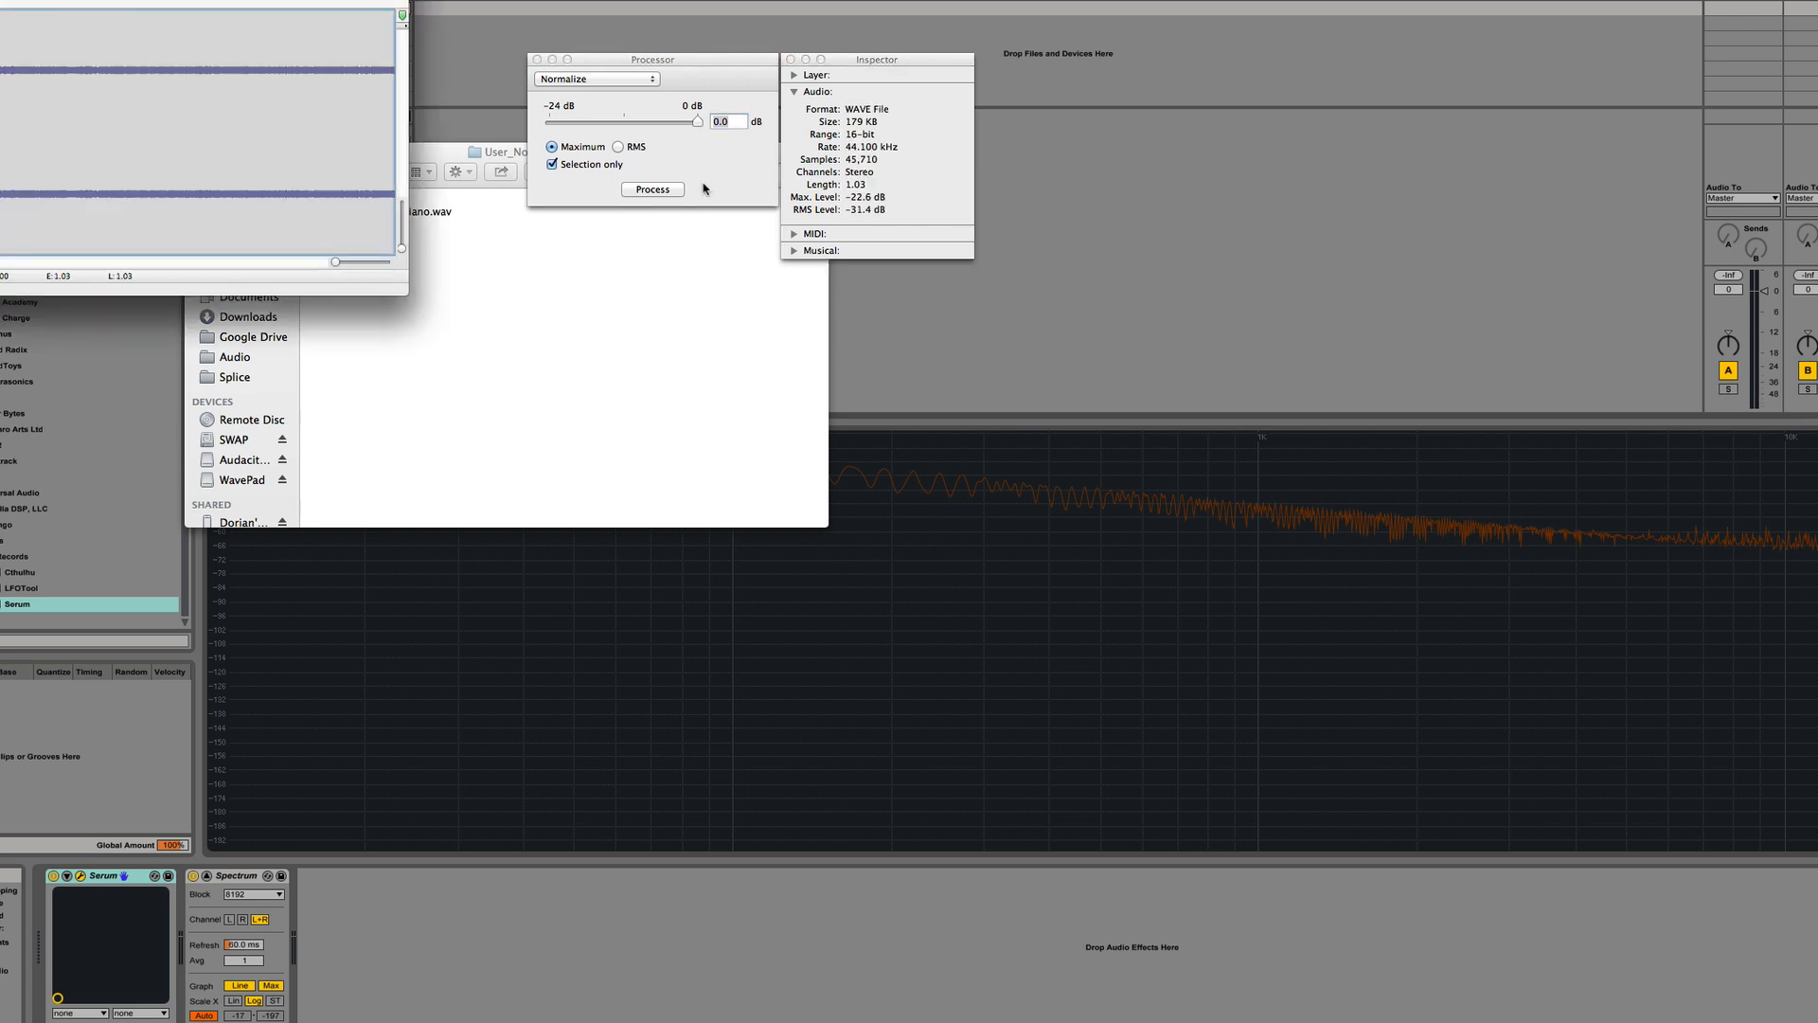
click(652, 189)
click(273, 161)
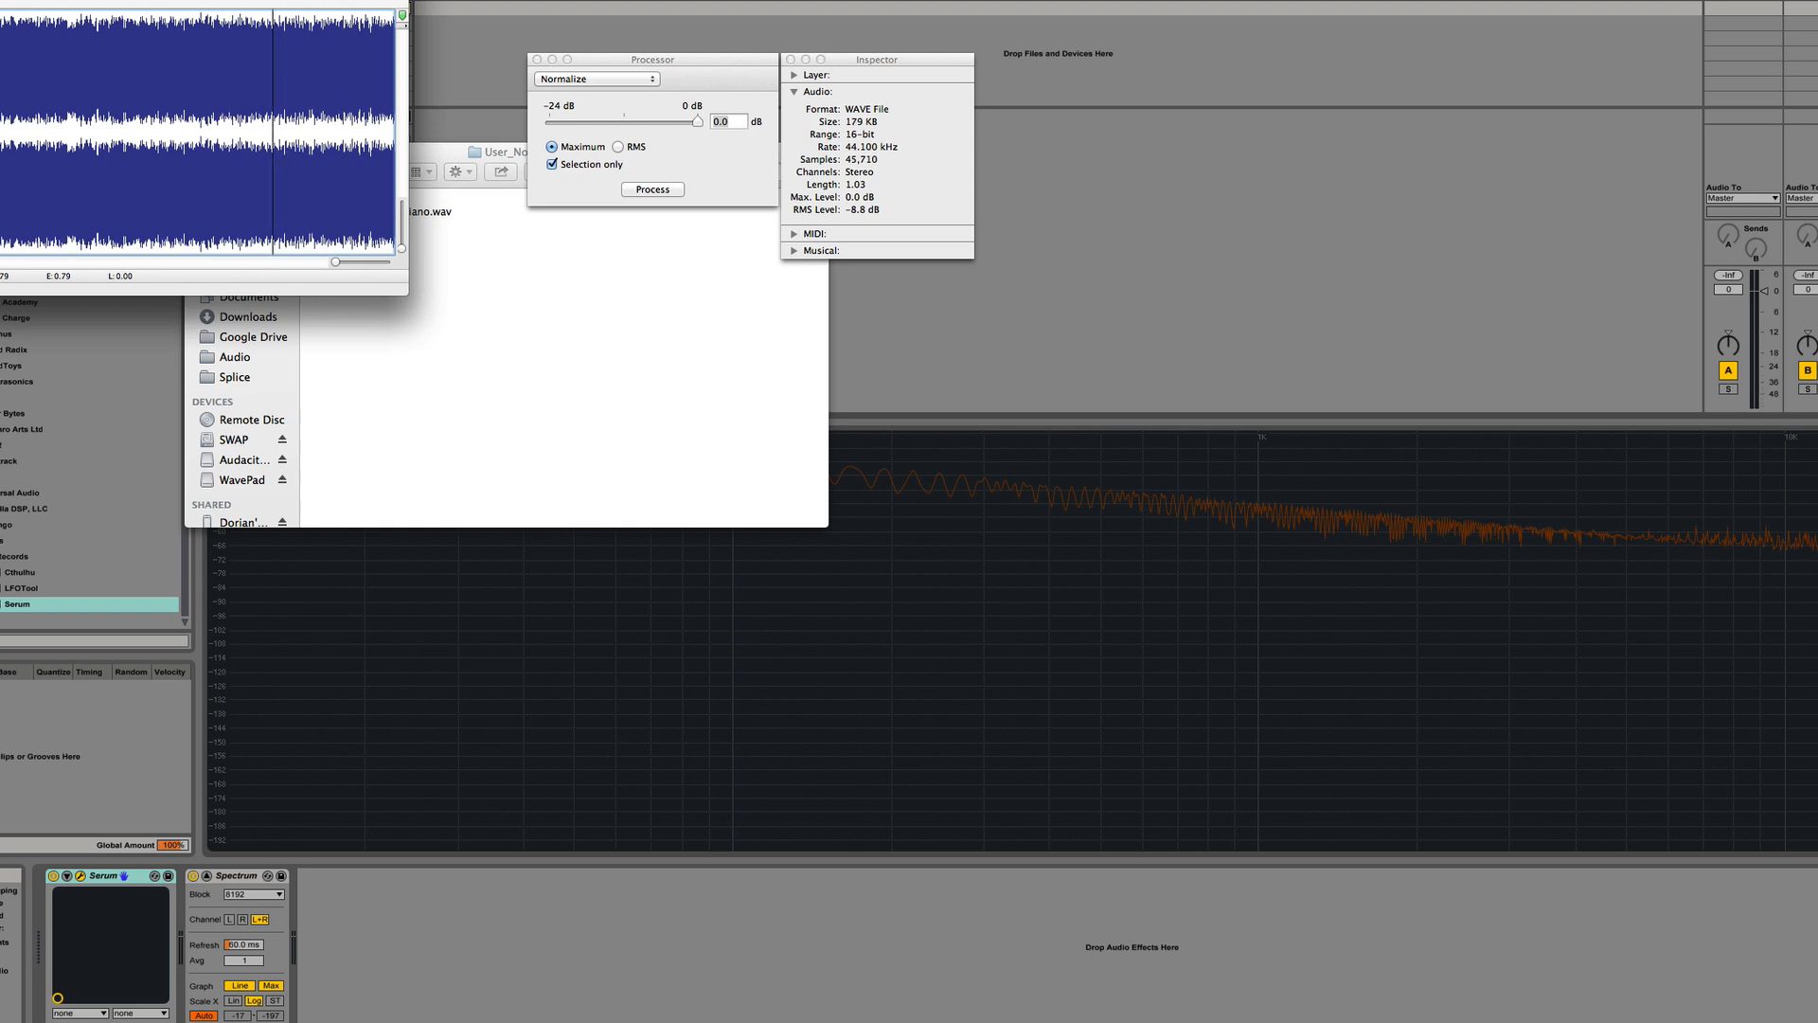
drag(323, 0, 568, 132)
click(108, 131)
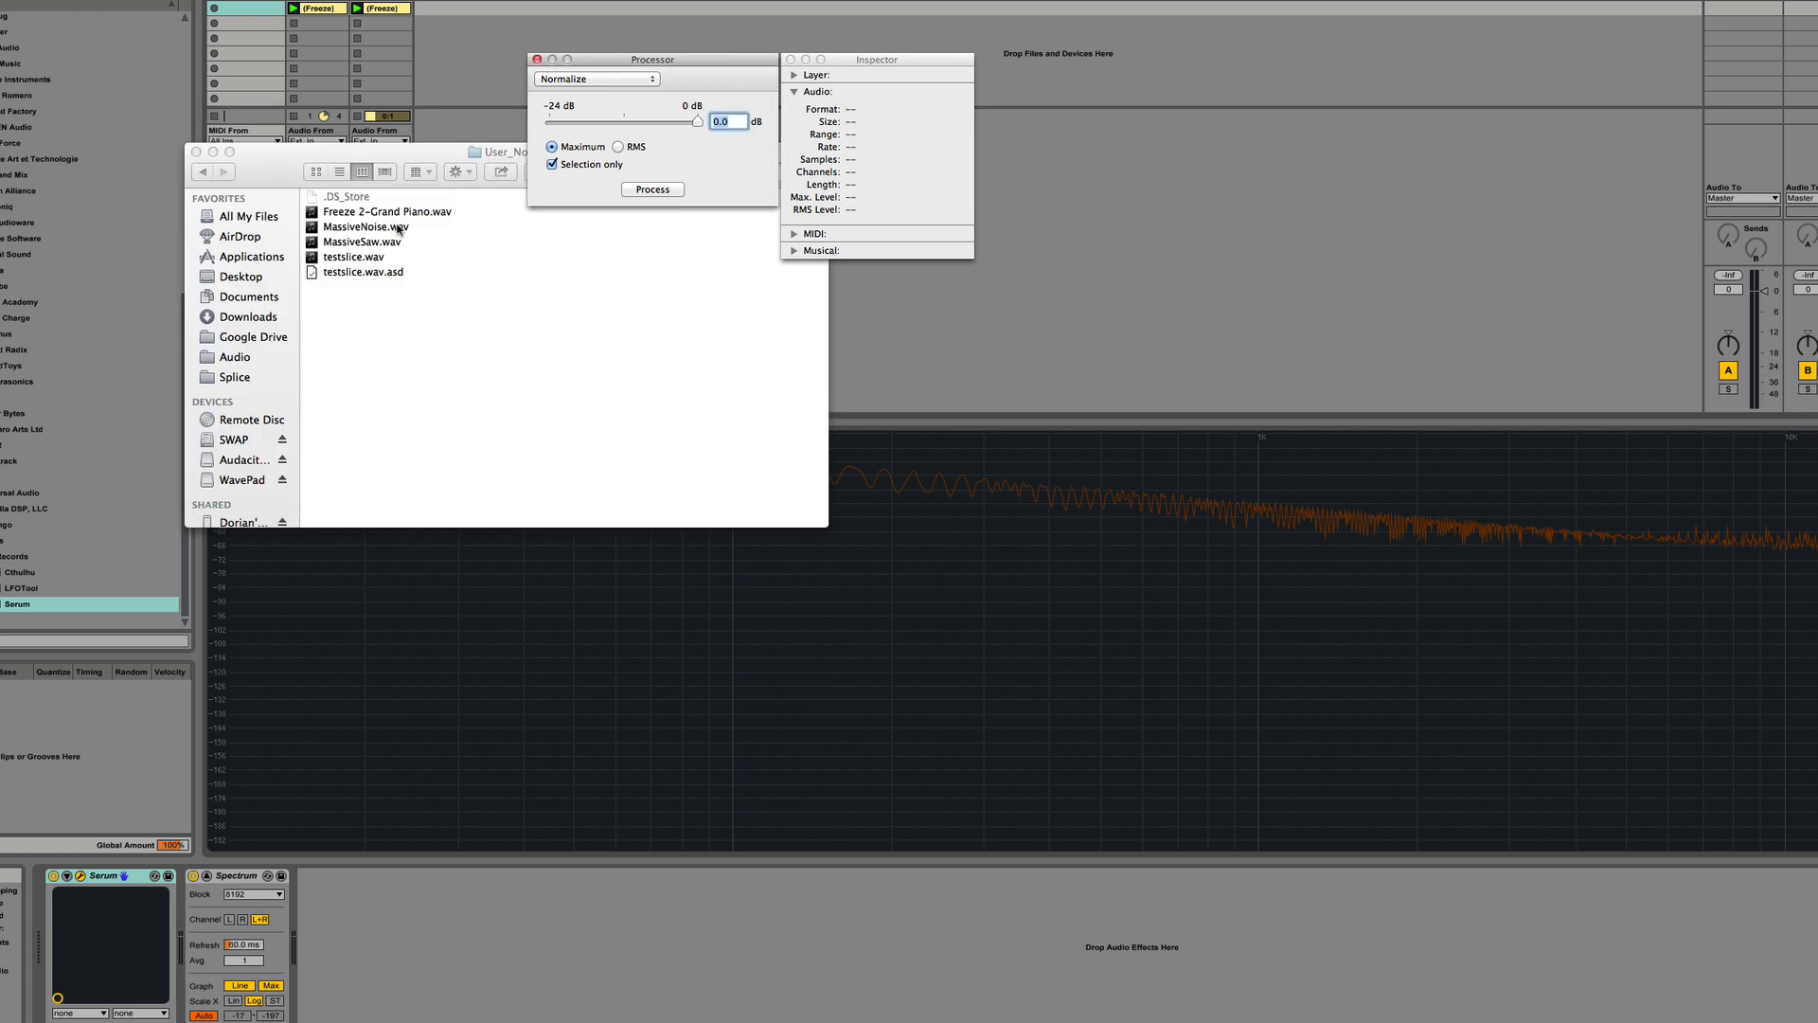
Open MassiveSaw.wav in the audio editor and normalize the entire file to 0.0 dB
drag(343, 243, 1023, 1022)
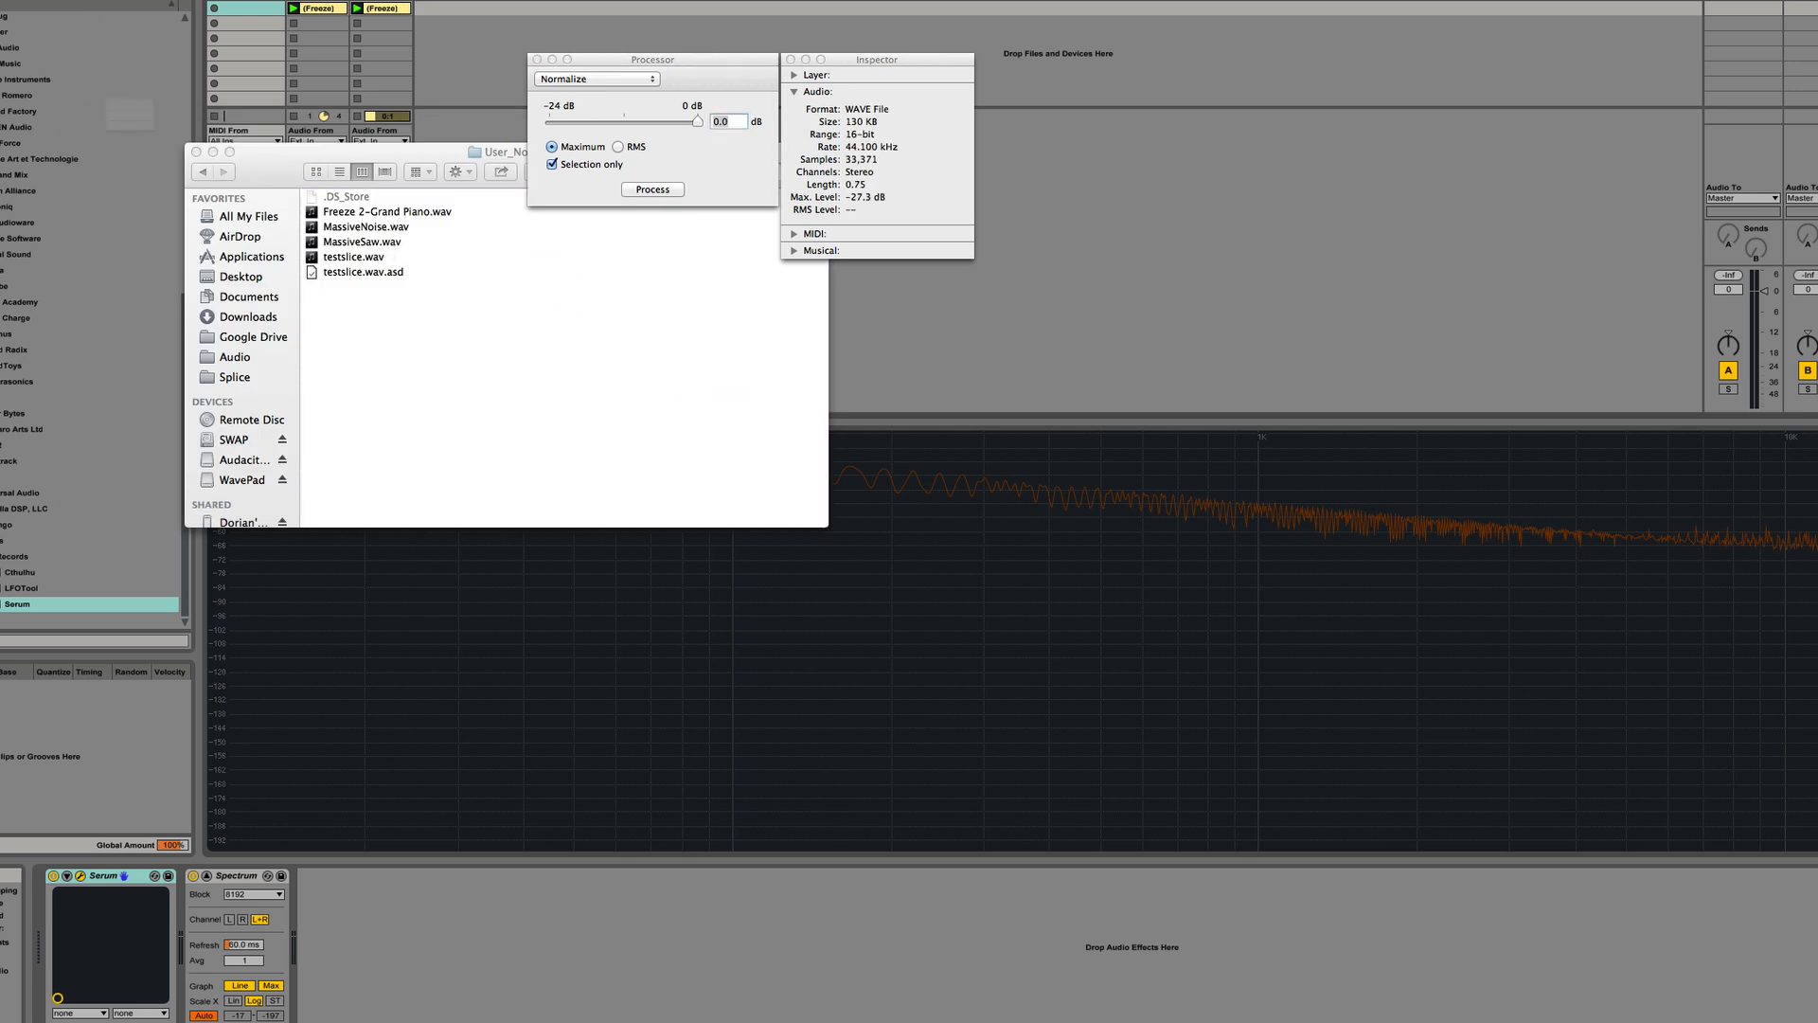
click(208, 67)
key(super+a)
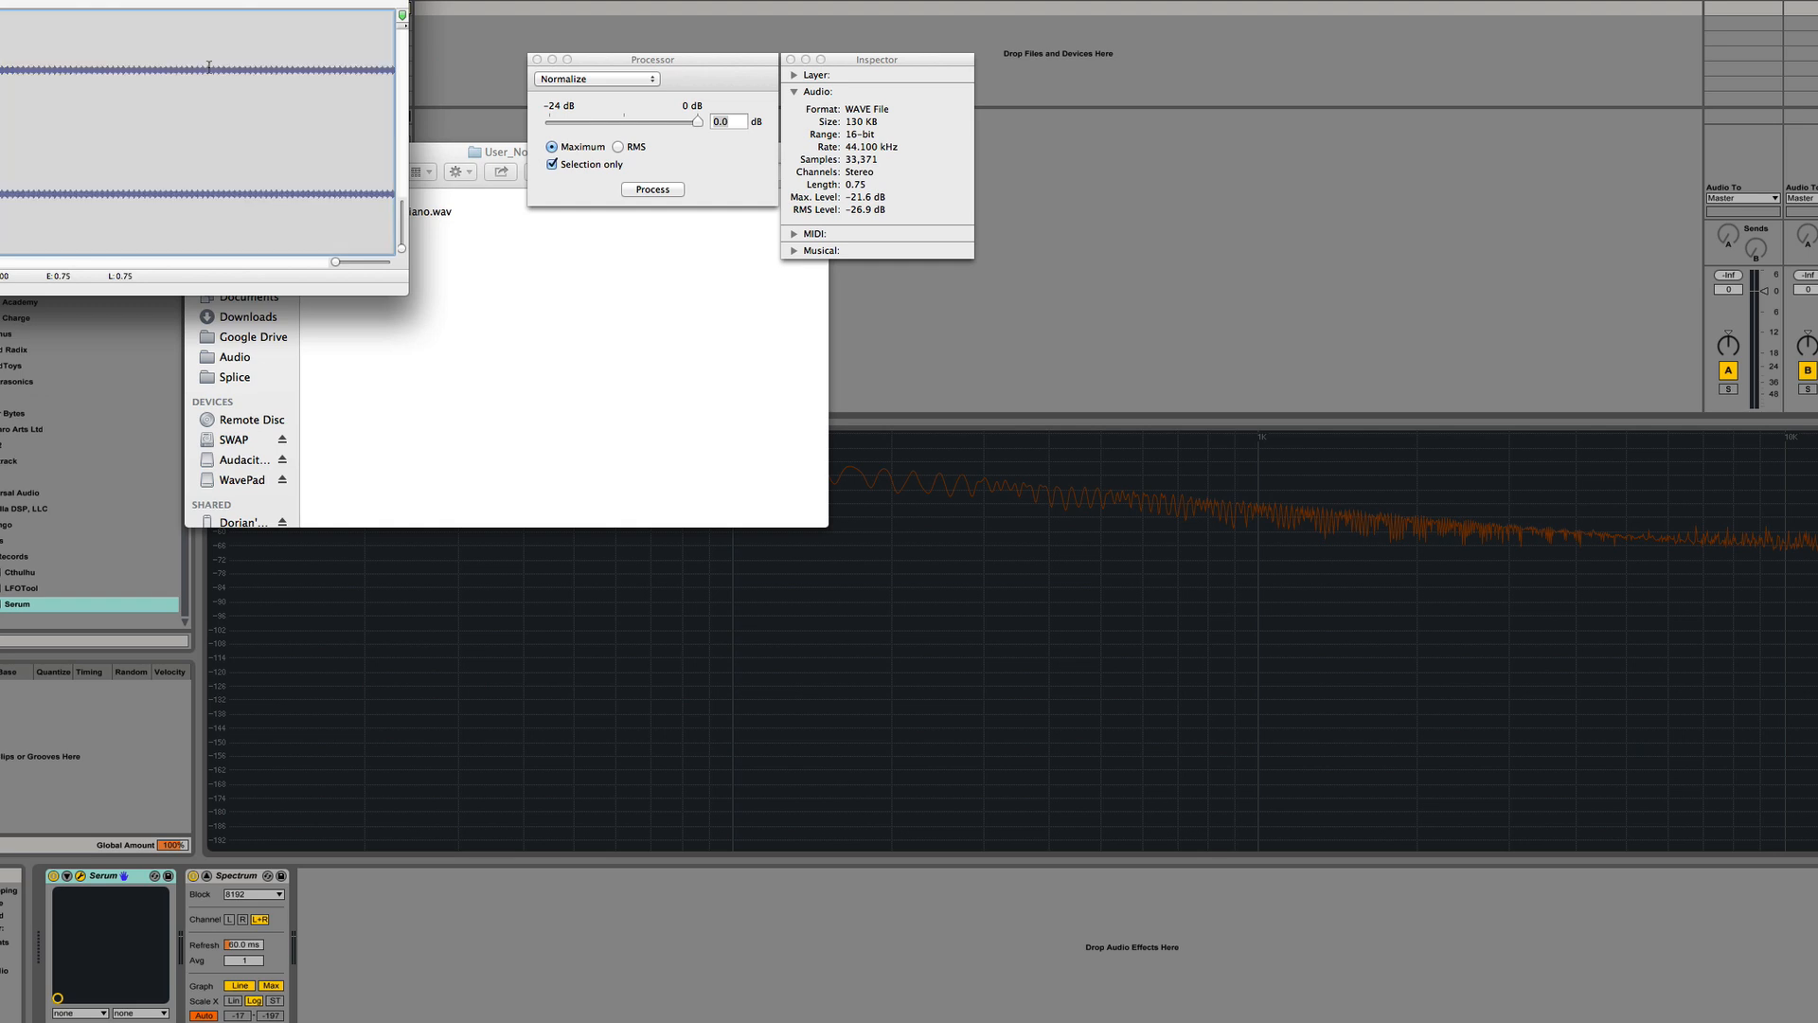
click(651, 190)
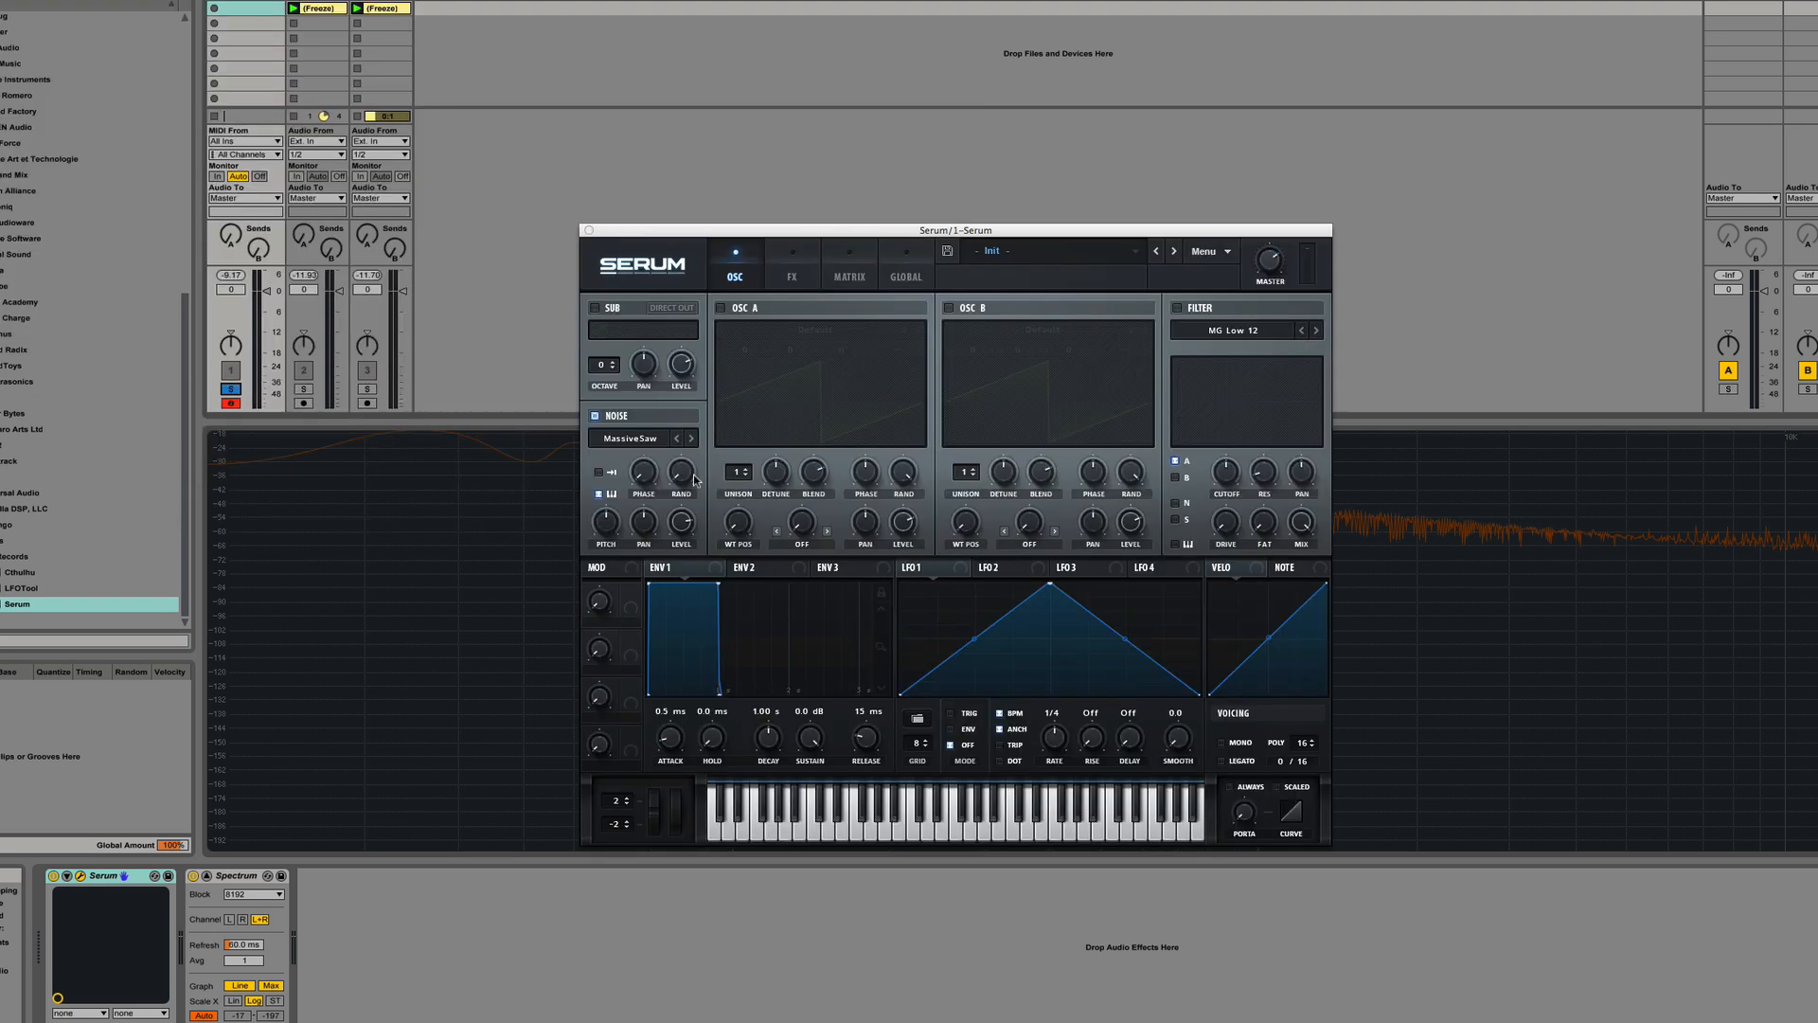
Return to Serum and cycle between MassiveNoise and MassiveSaw to reload the samples, leaving MassiveNoise loaded
click(676, 440)
click(694, 439)
click(694, 440)
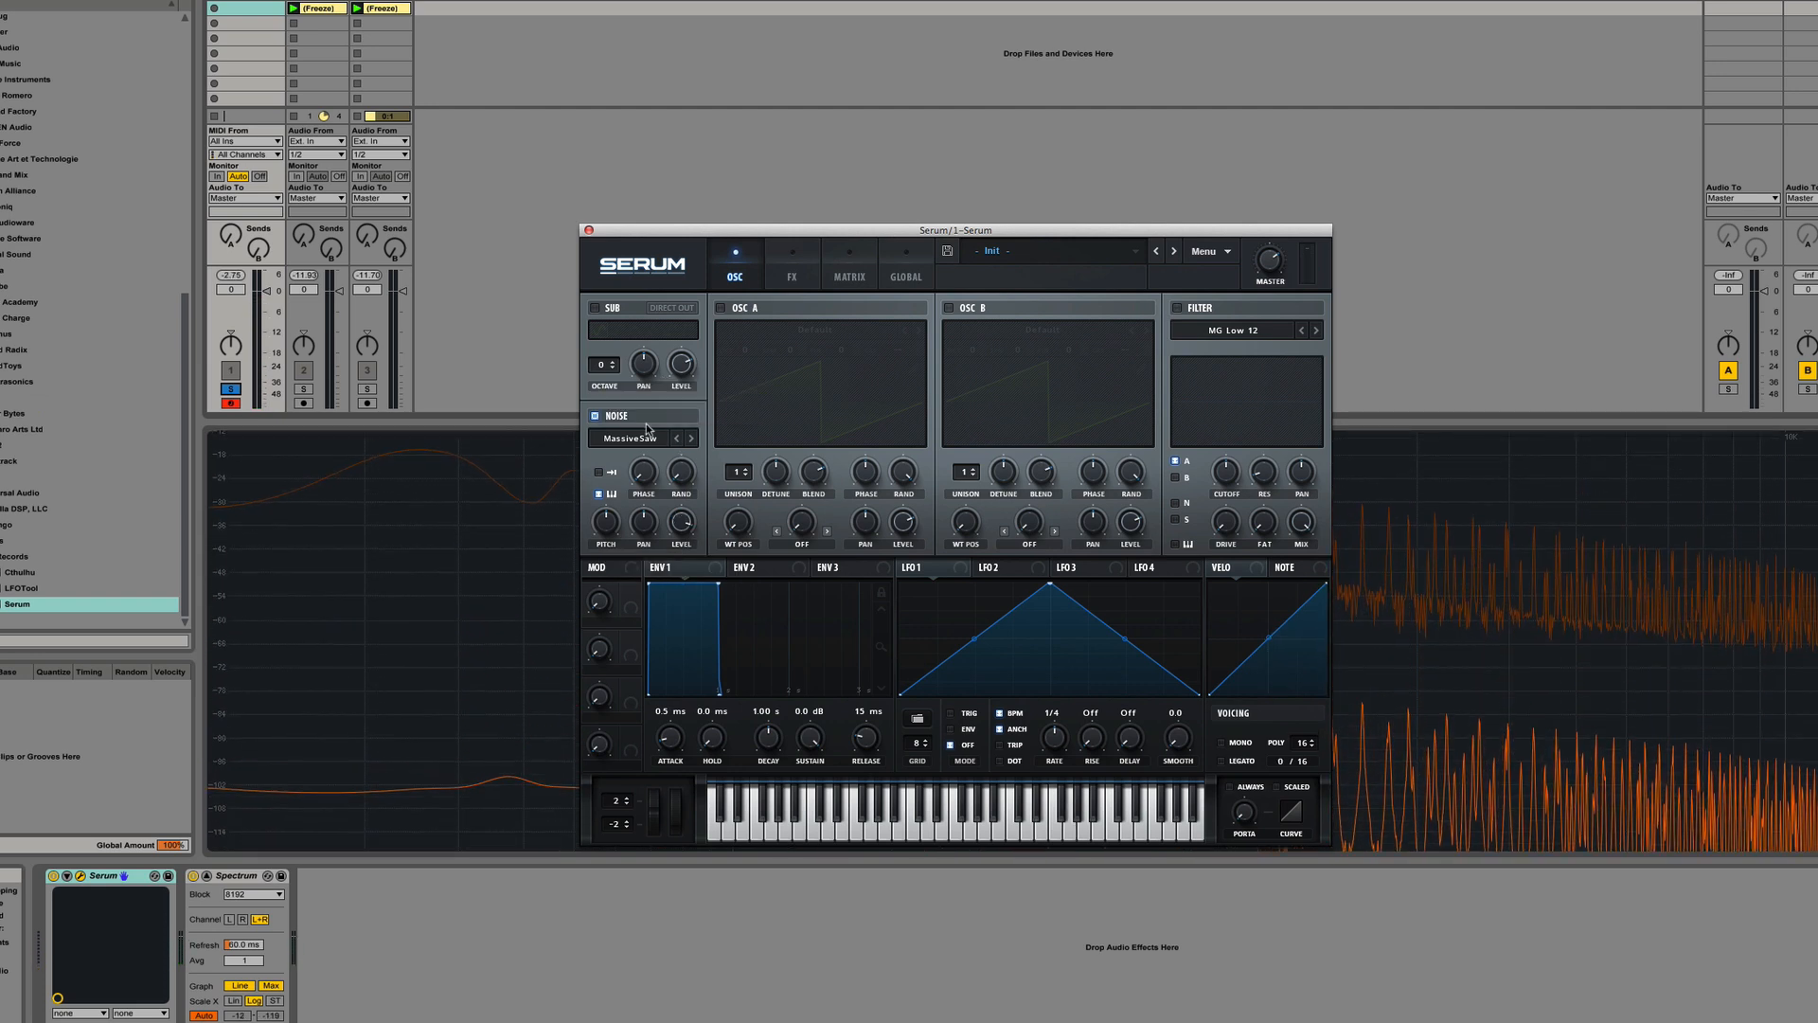
click(678, 439)
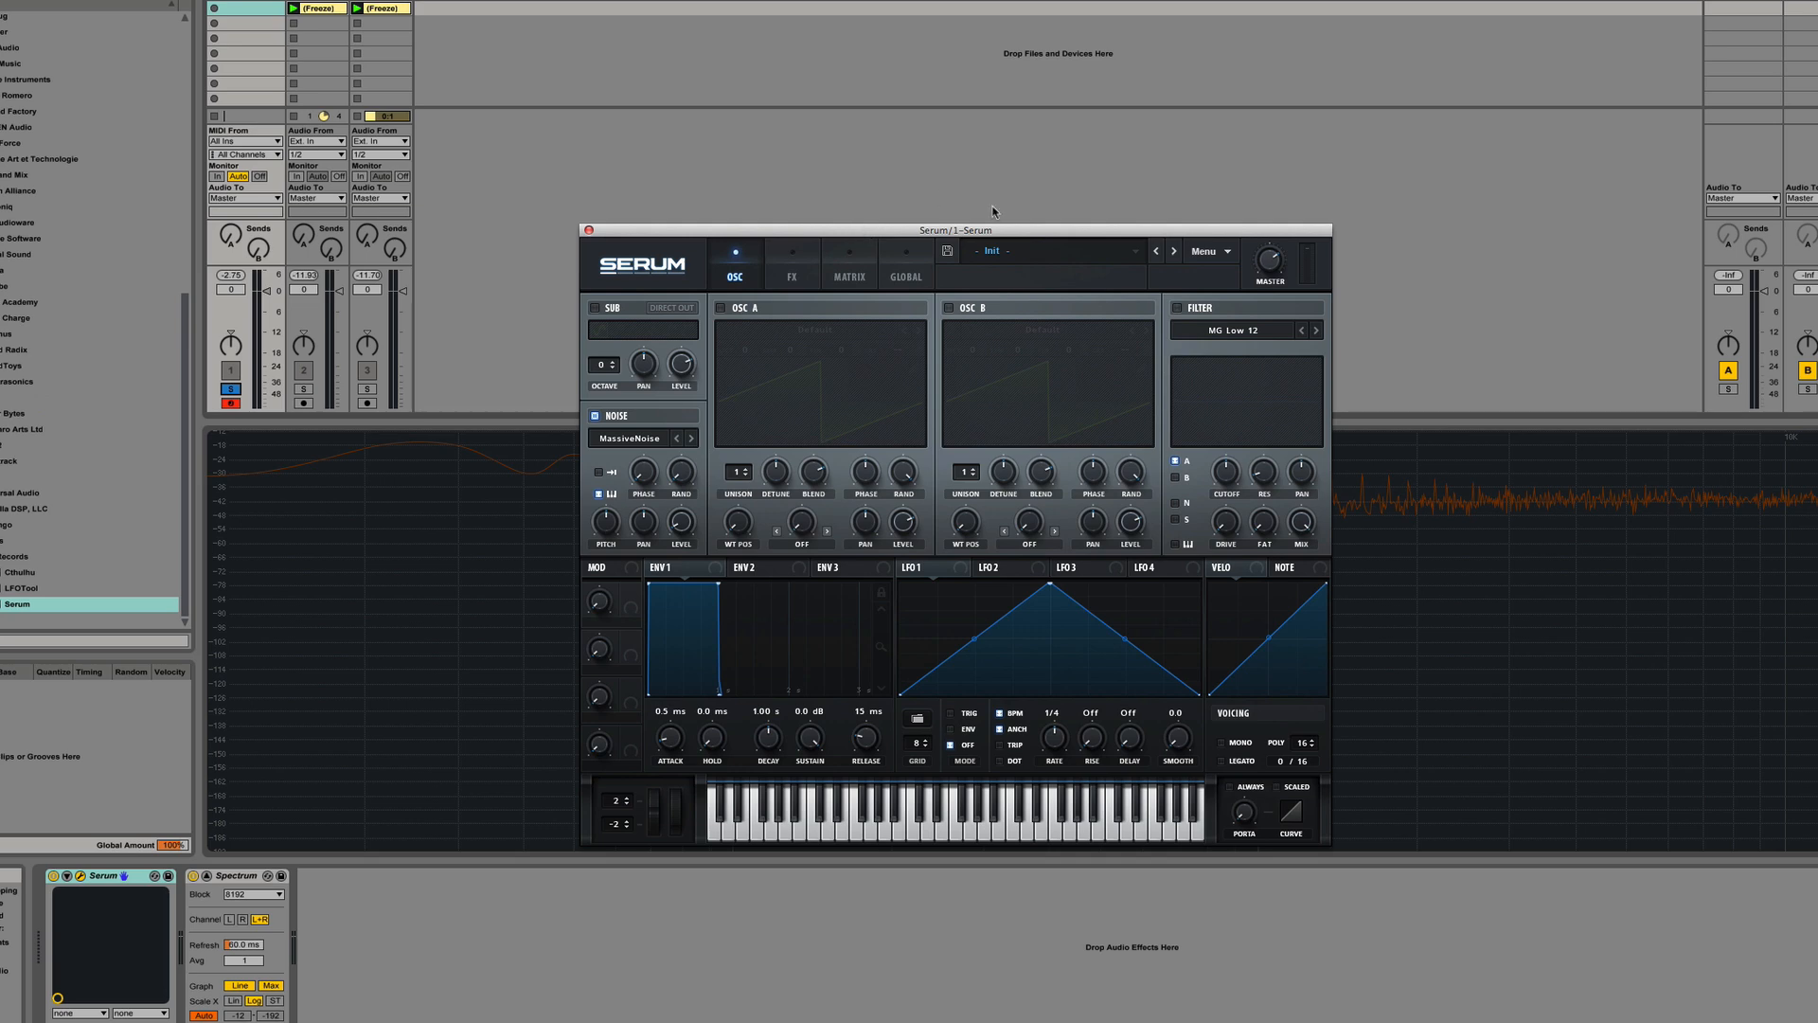
Consult the "For best results" section of the Serum manual about samples per single cycle, and return to Serum
click(1267, 1021)
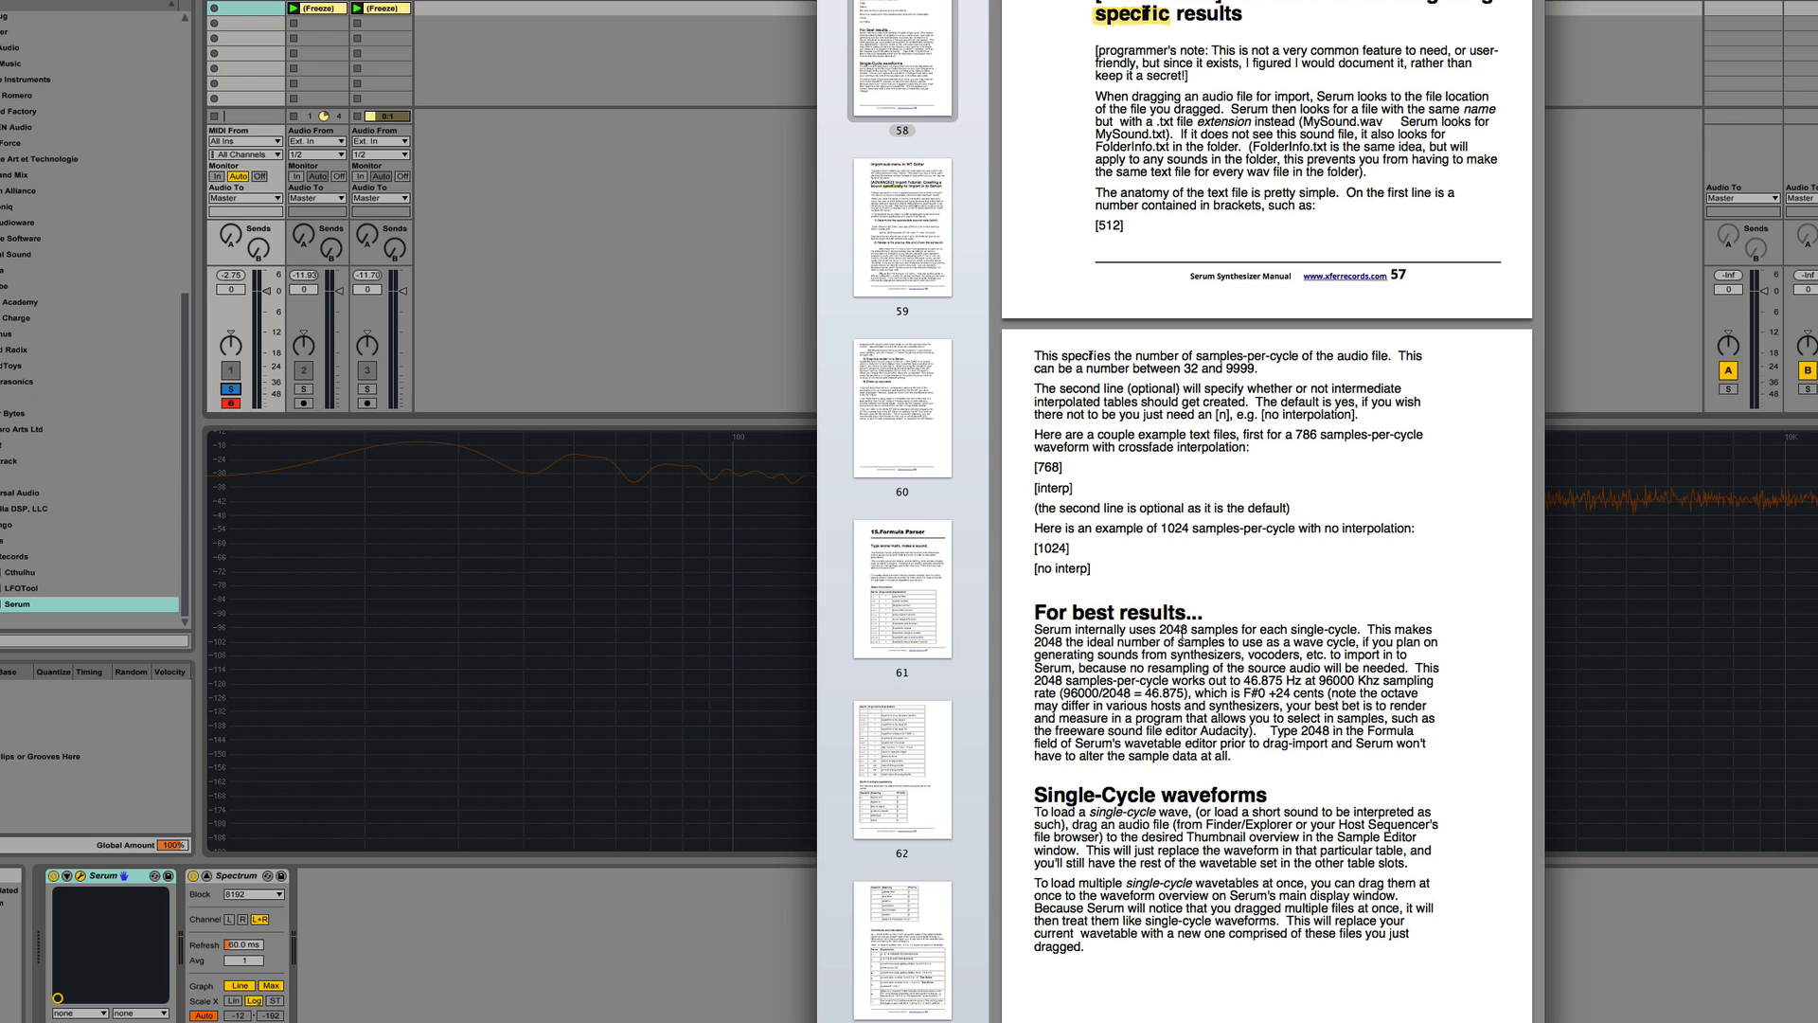
click(685, 338)
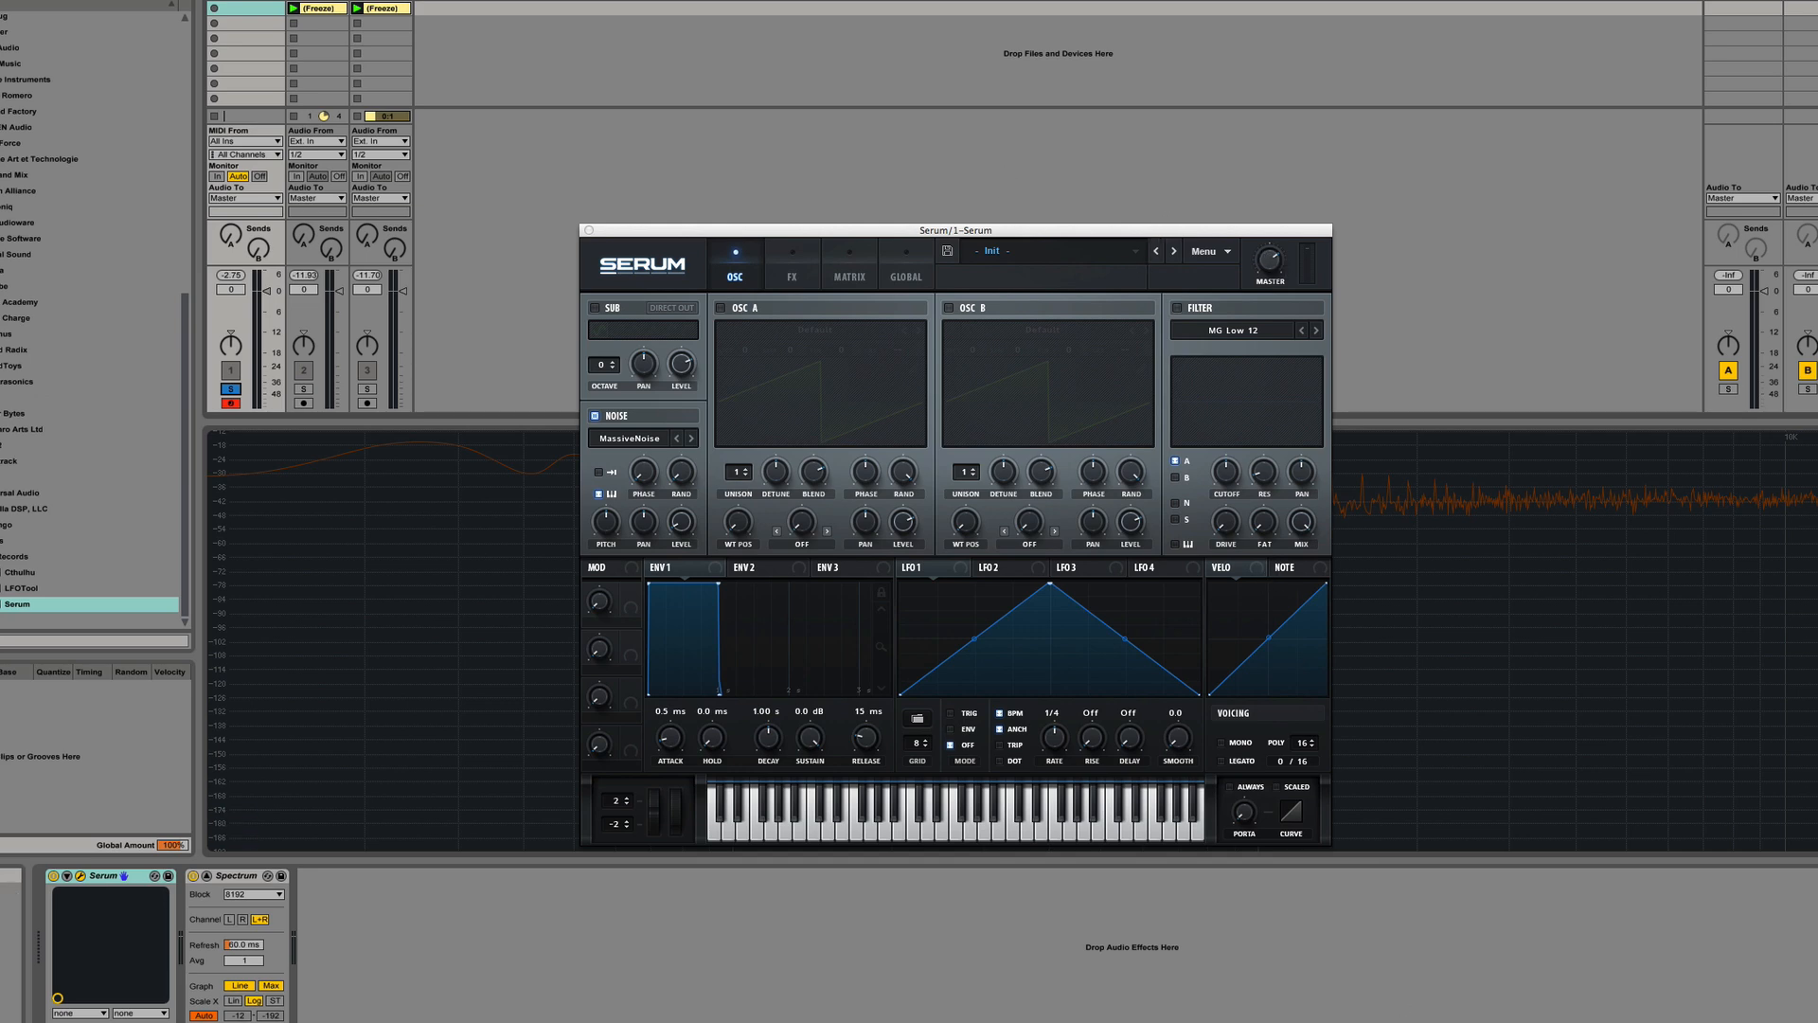
key(super+Tab)
key(super+Tab)
Turn oscillator A back on and open its wavetable editor
click(720, 308)
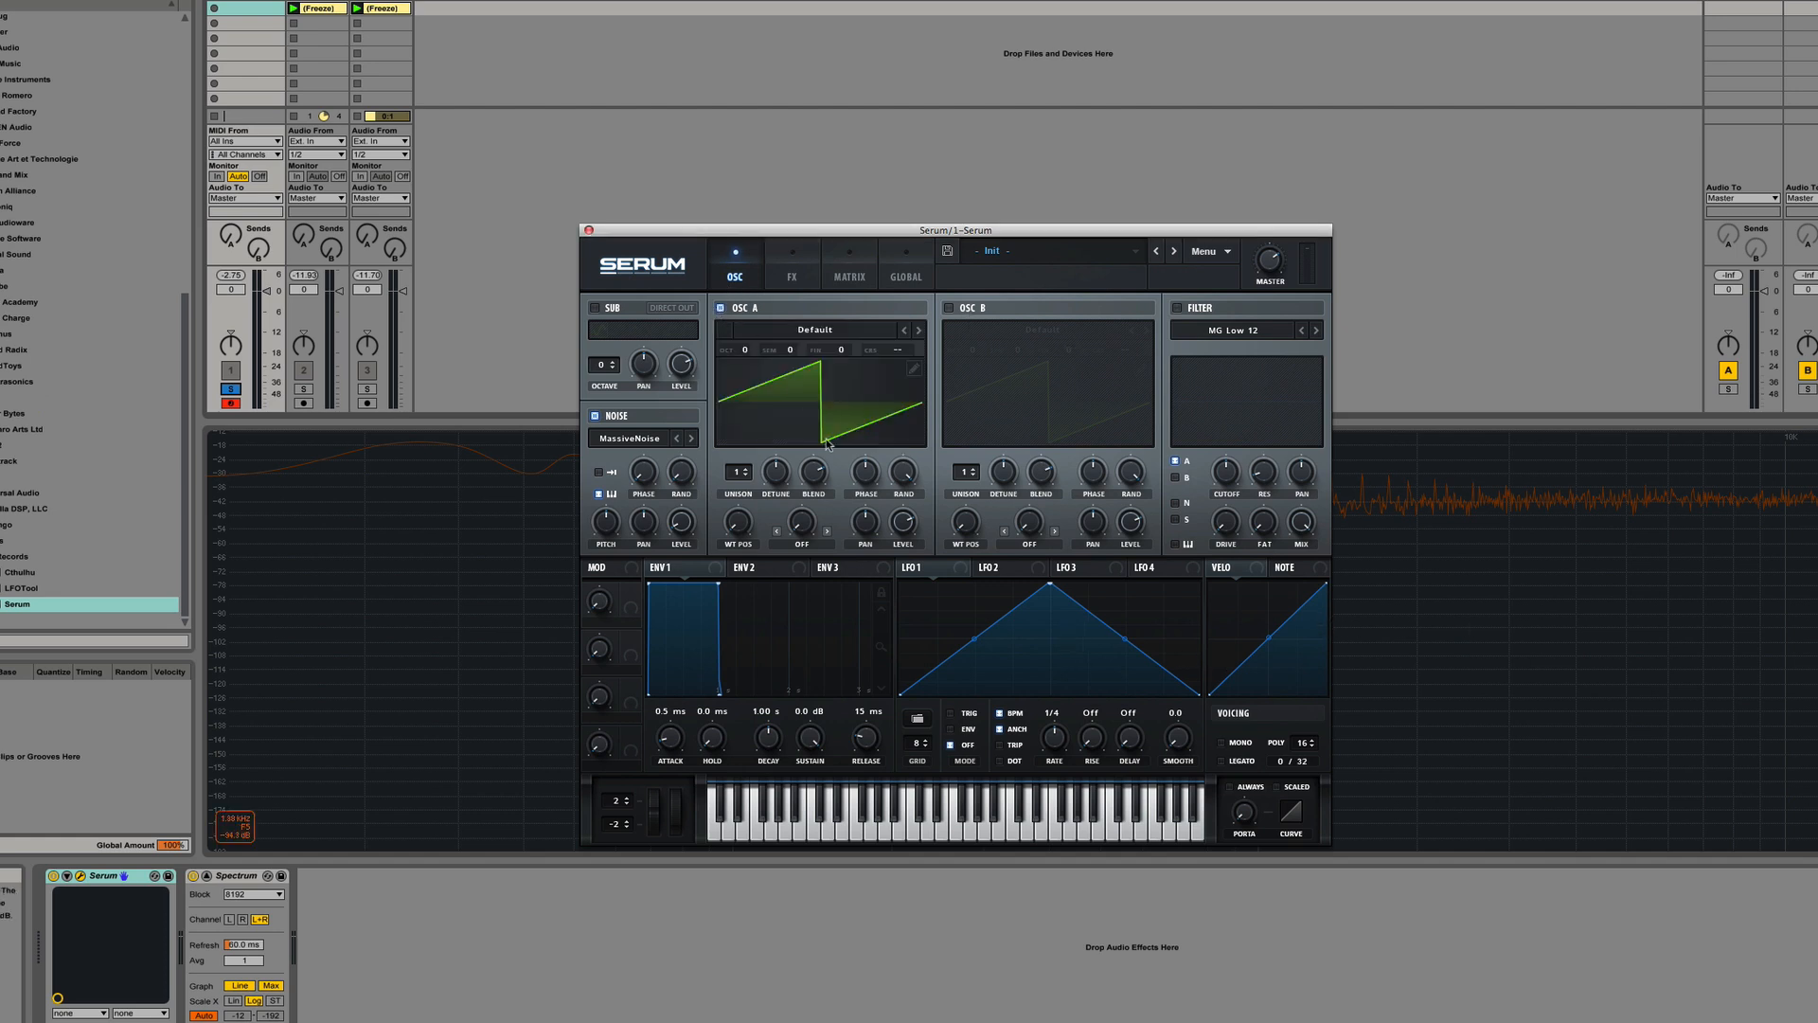
click(913, 368)
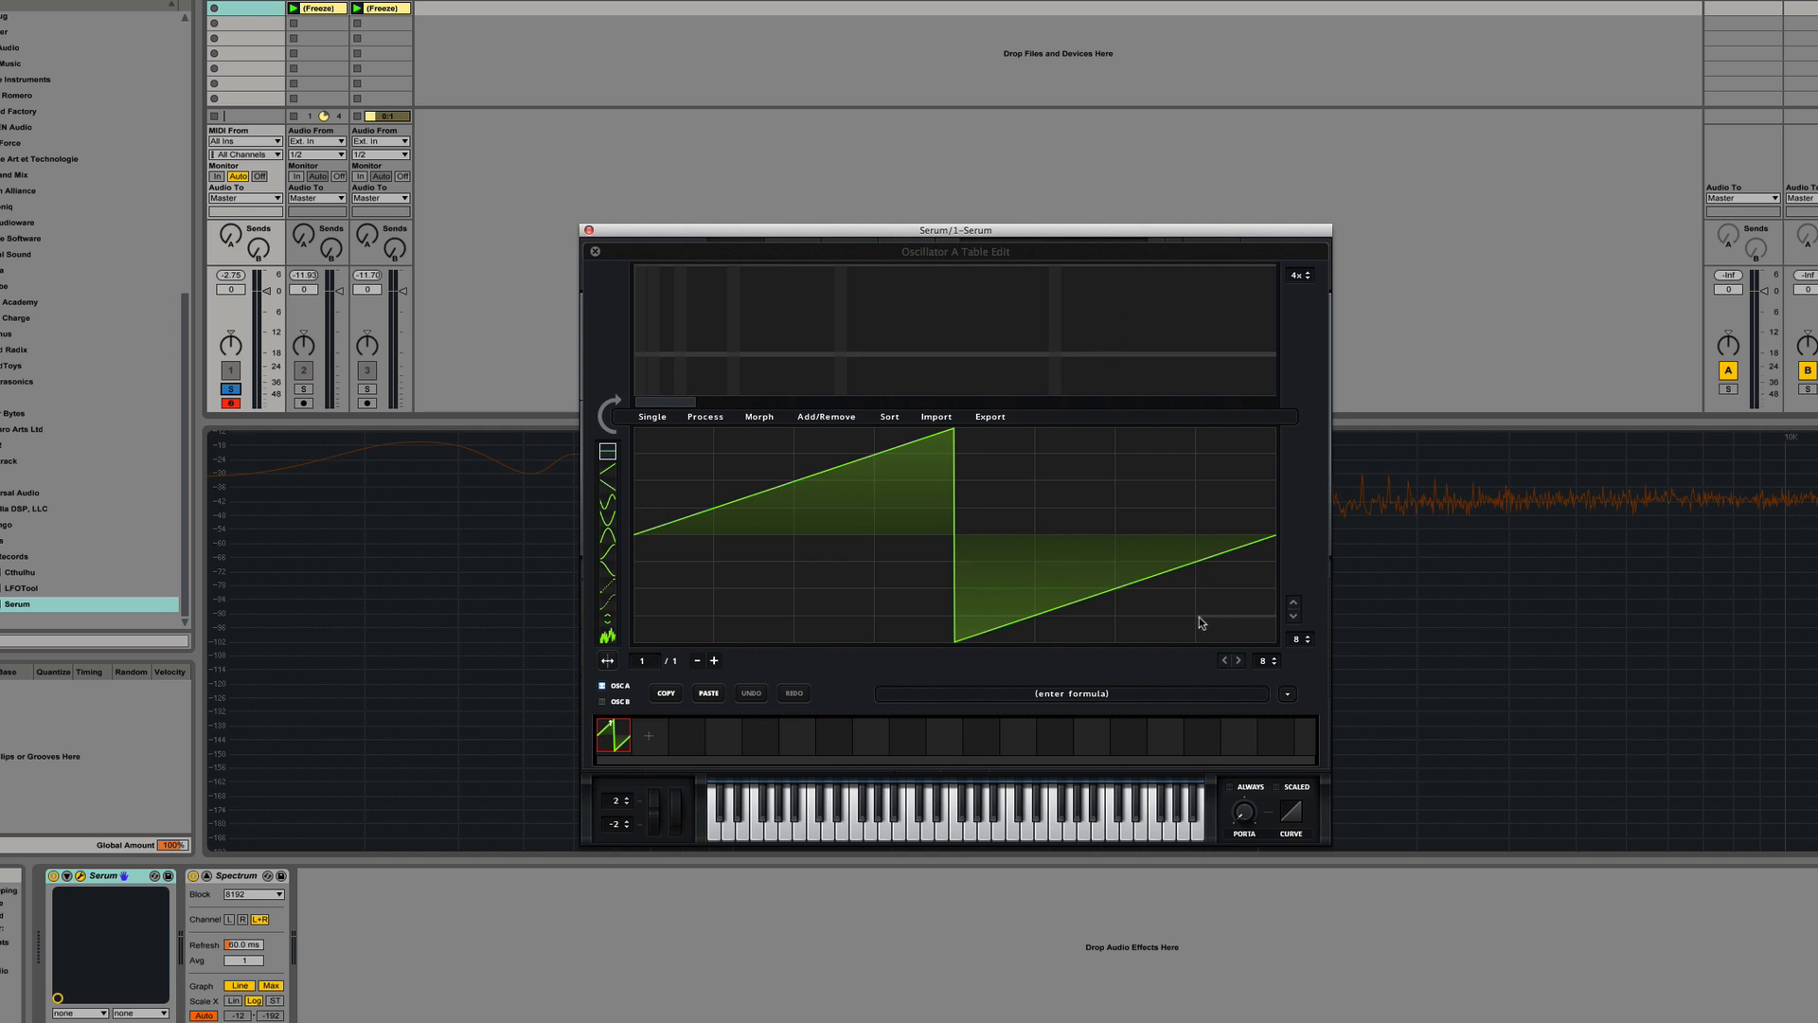
Export the selected saw frame of oscillator A's wavetable to the Desktop as serumsaw
click(991, 418)
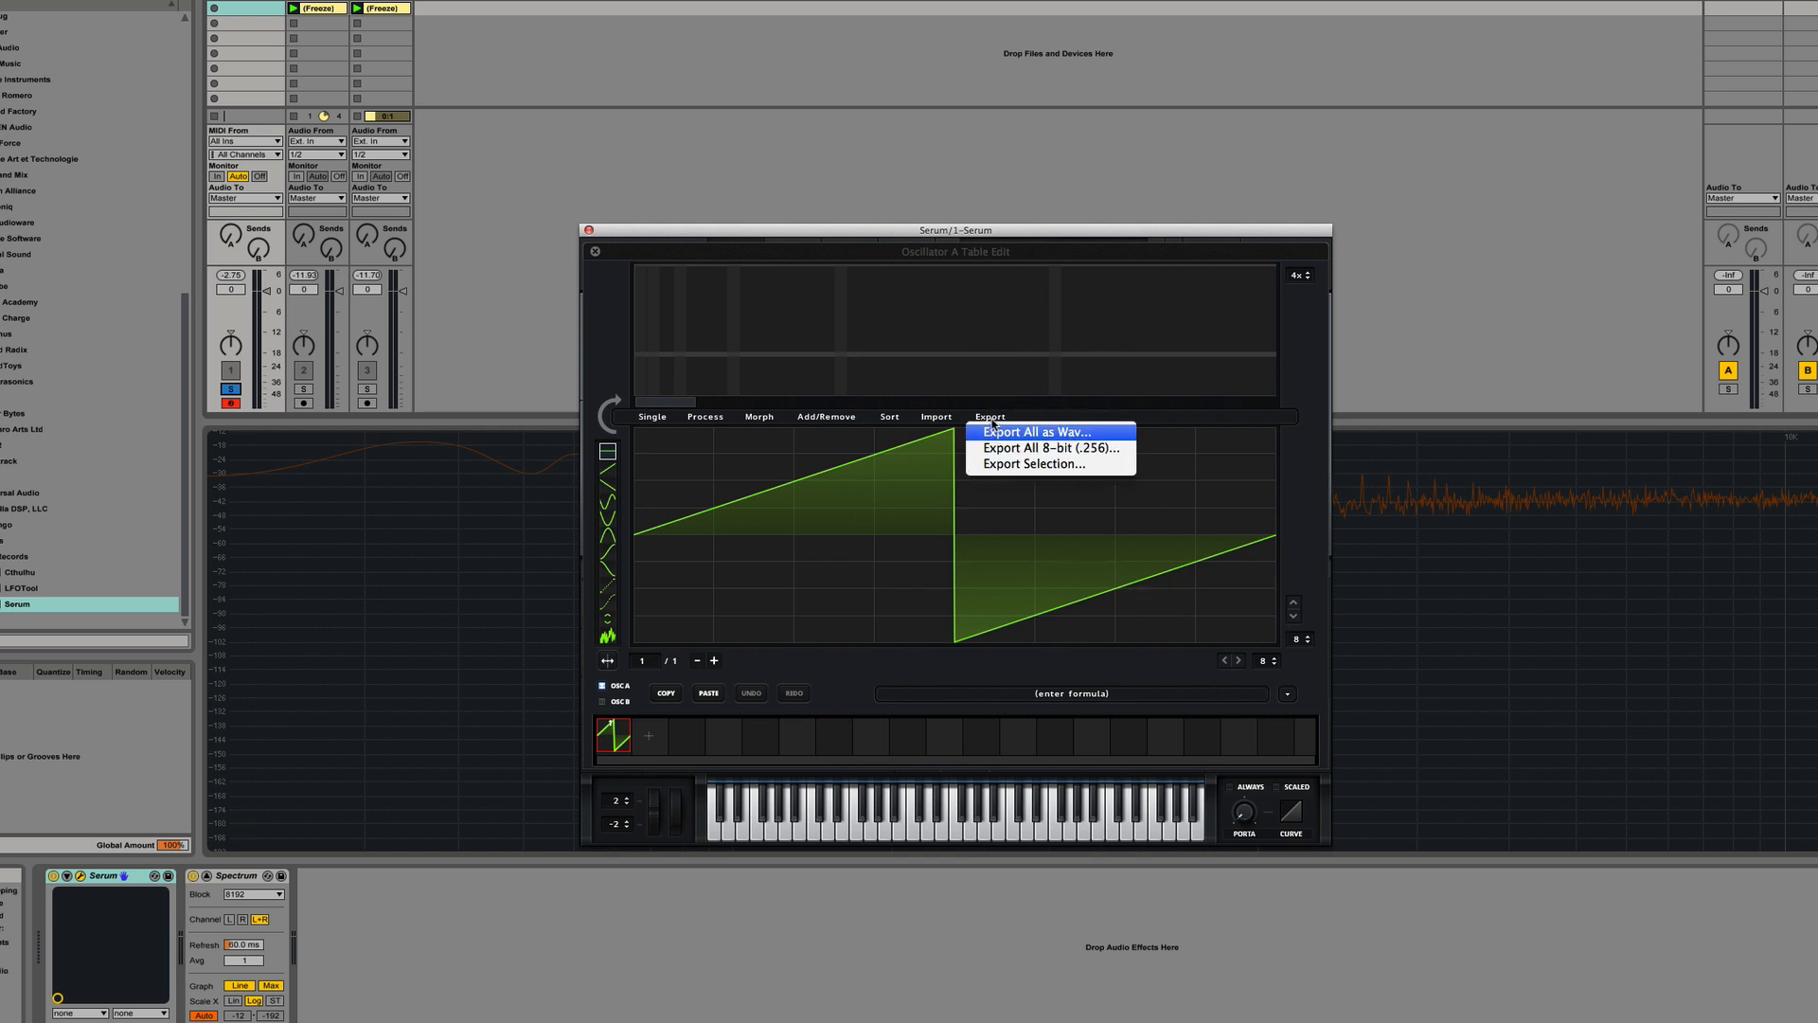
click(613, 748)
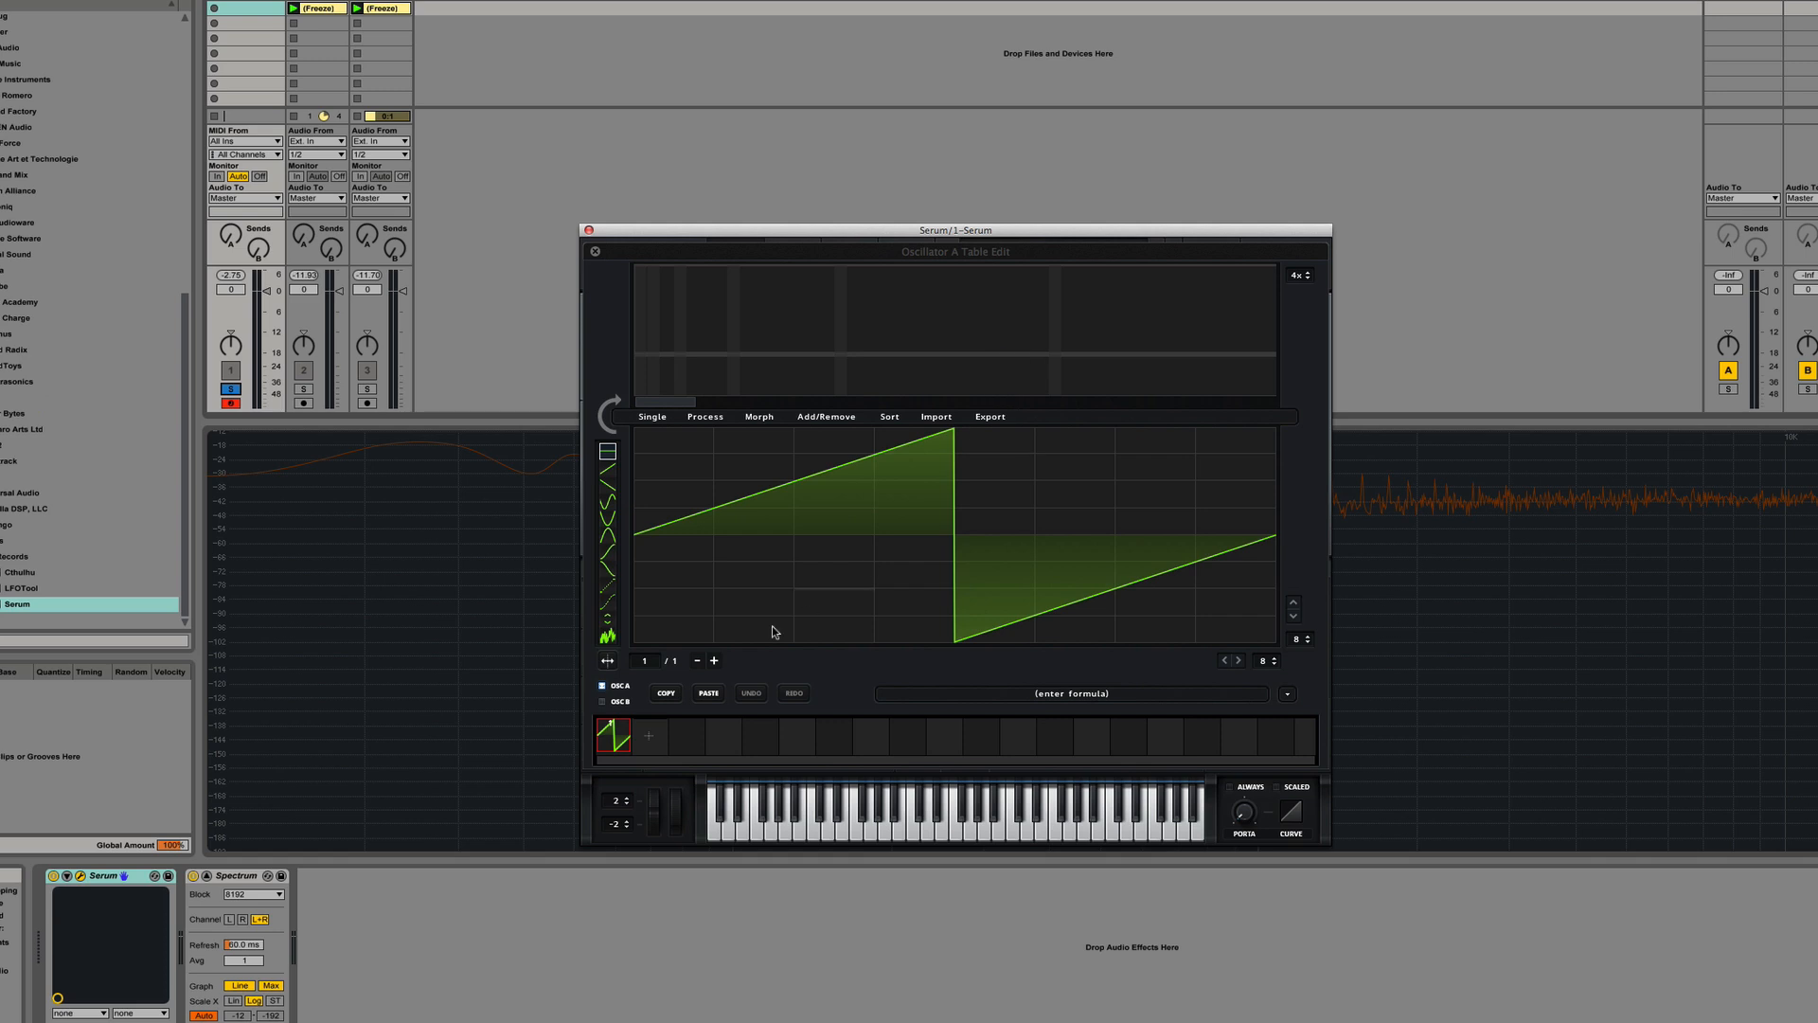
click(1002, 419)
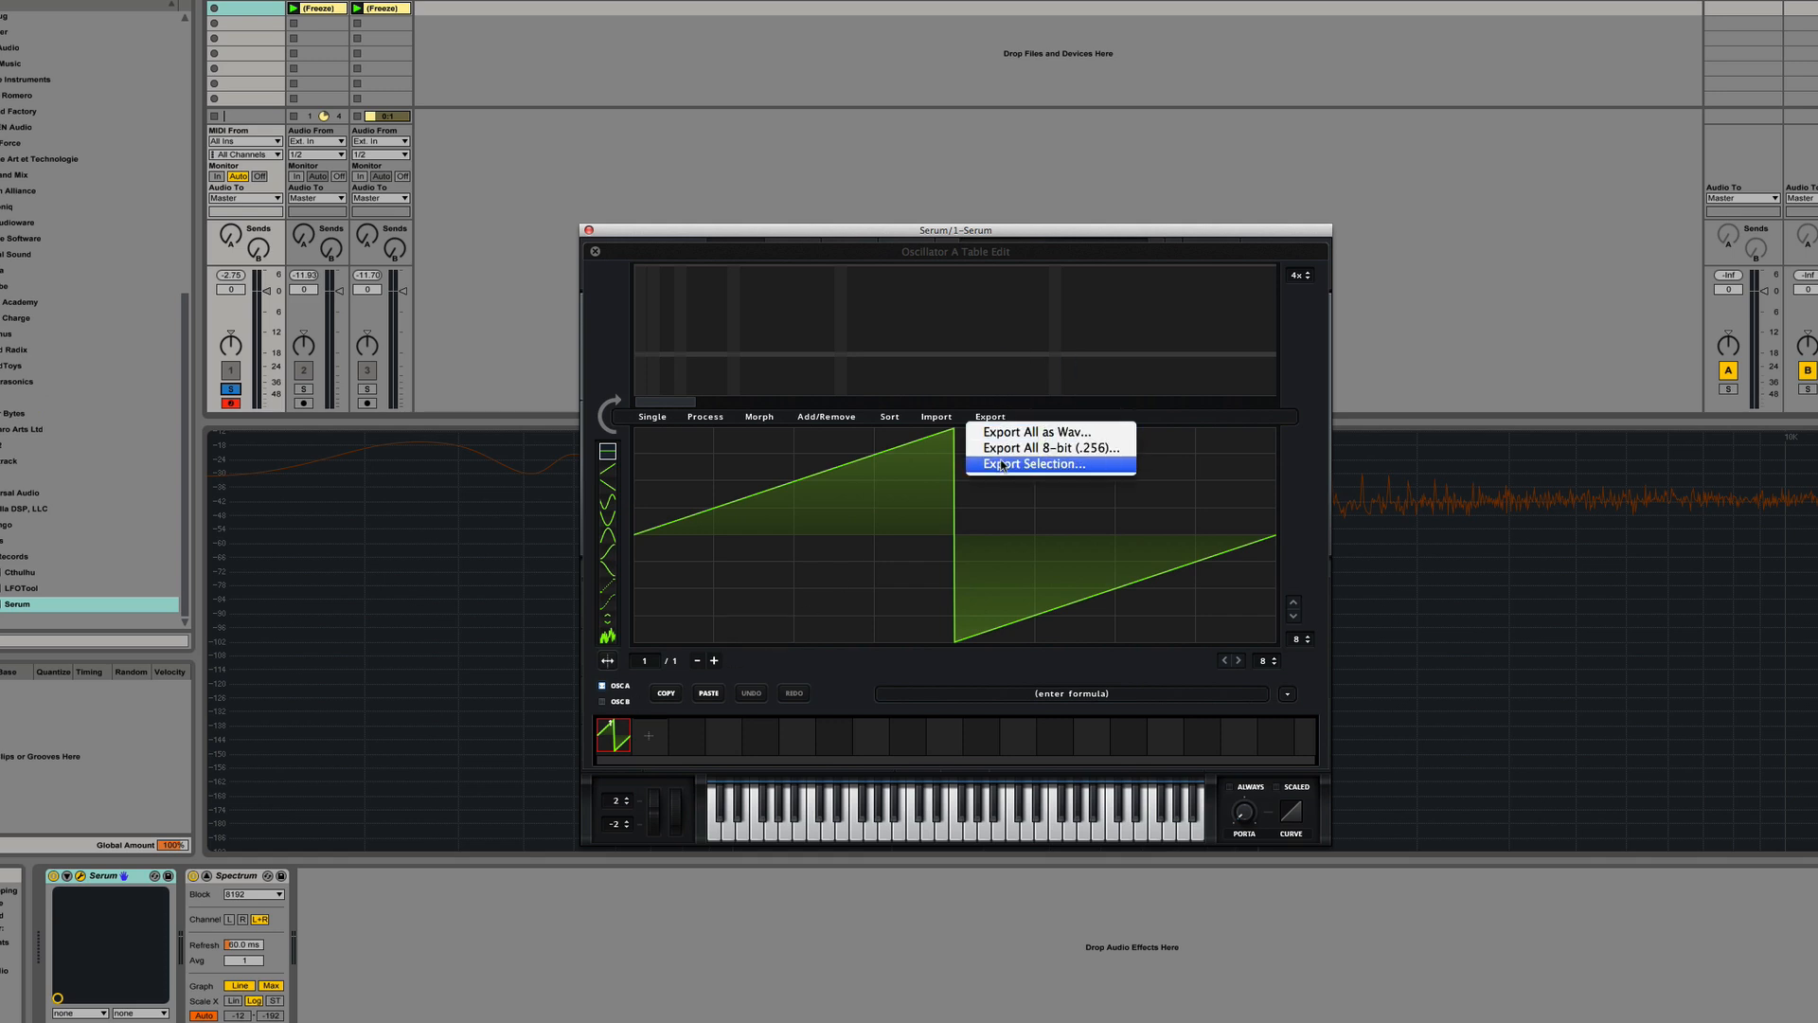
click(1002, 465)
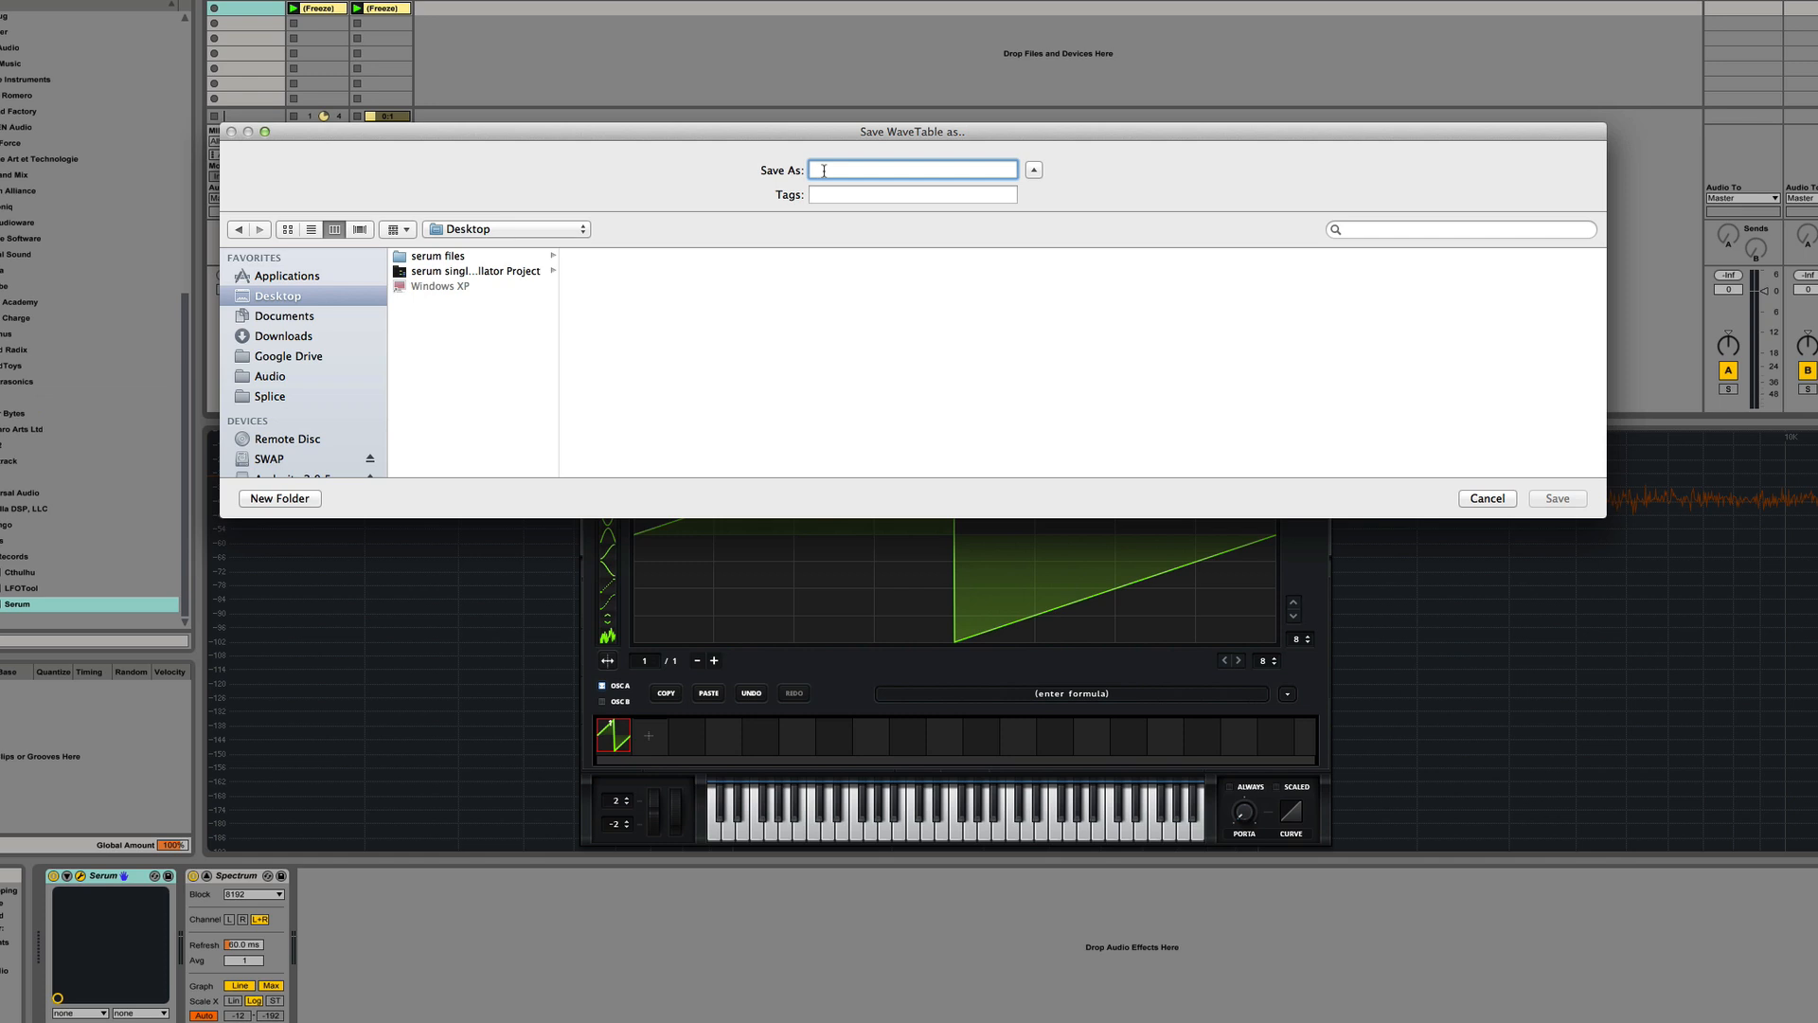
text(serumsaw)
click(1553, 505)
Find serumsaw.wav on the Desktop in Finder and place it in the second track's second clip slot in Ableton Live
click(98, 1021)
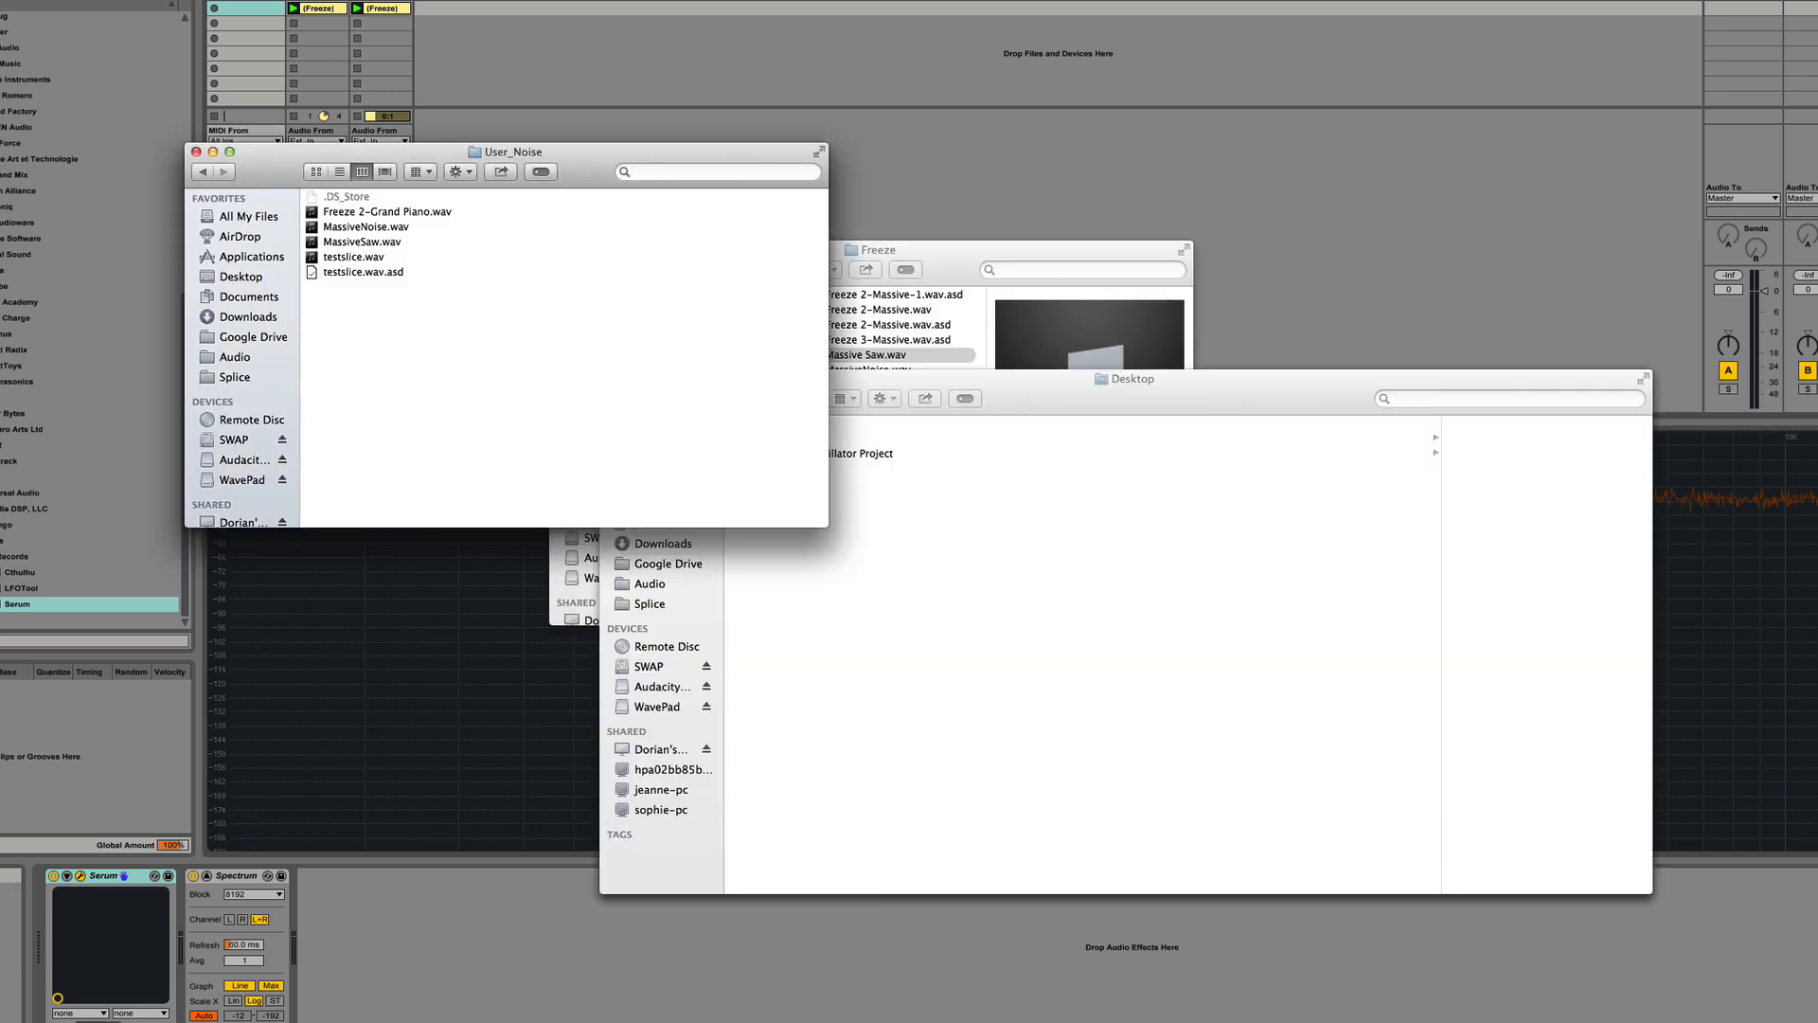
click(258, 278)
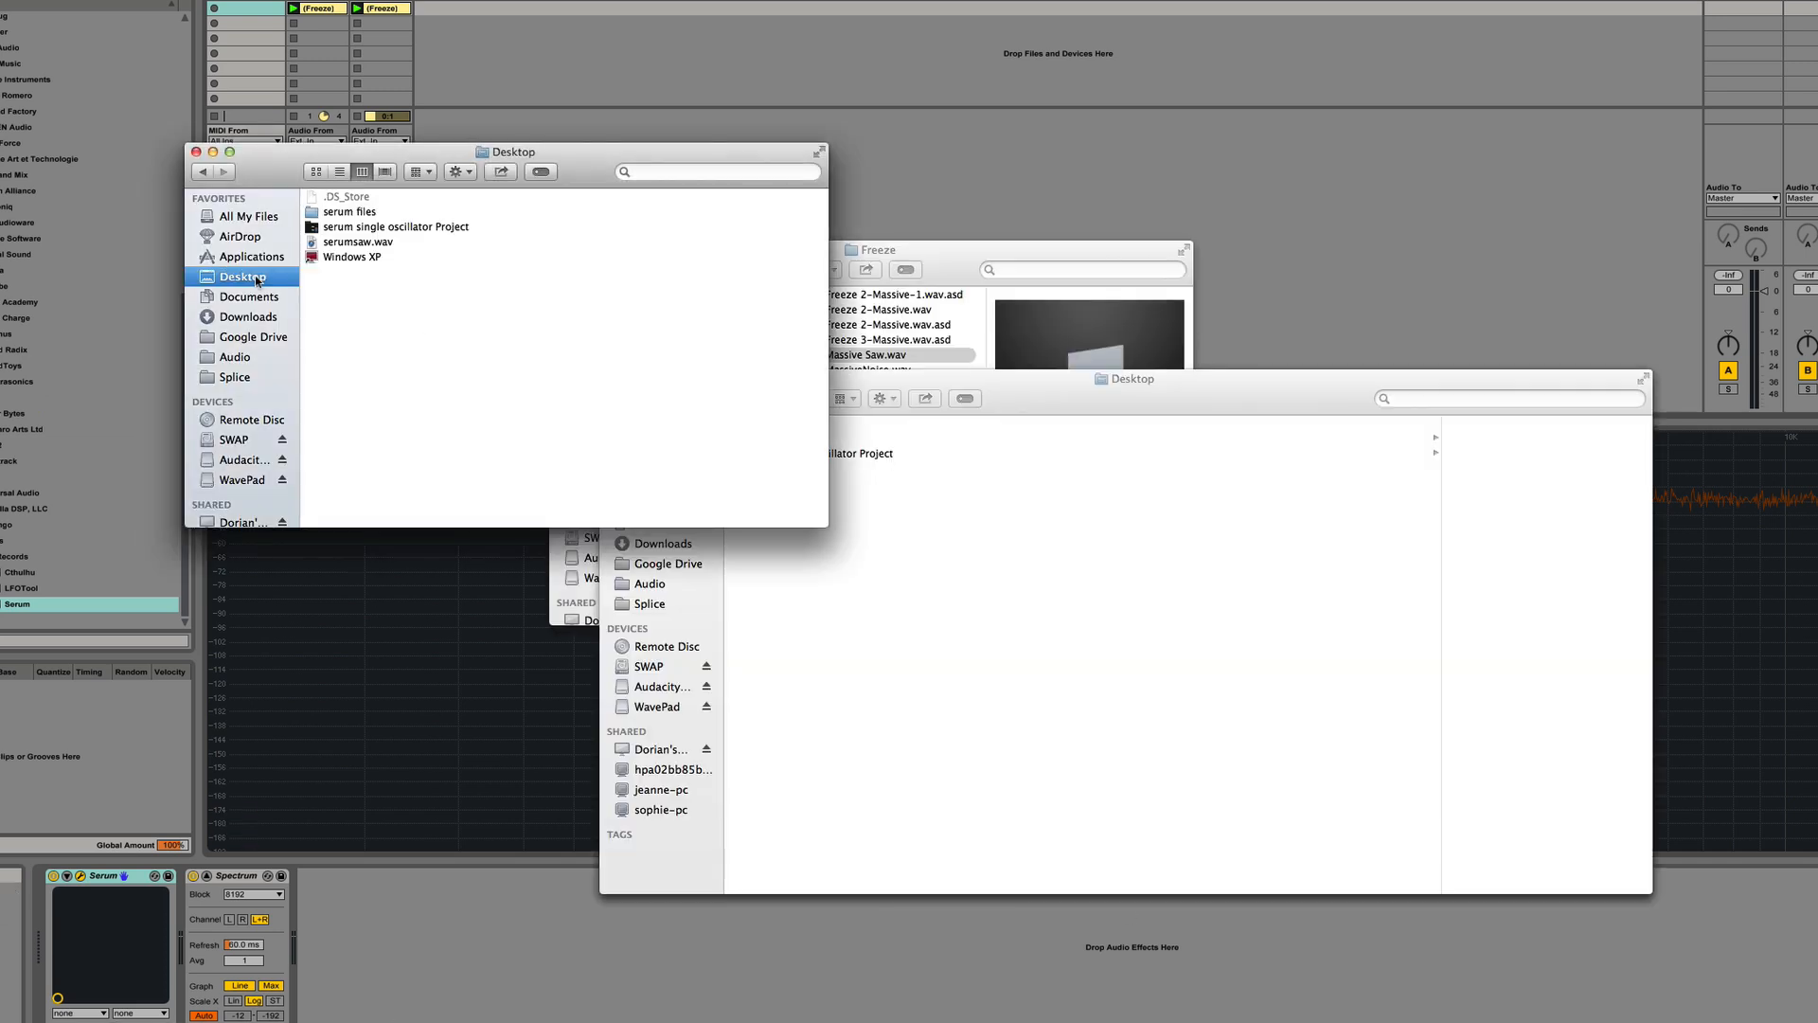
drag(358, 242, 320, 26)
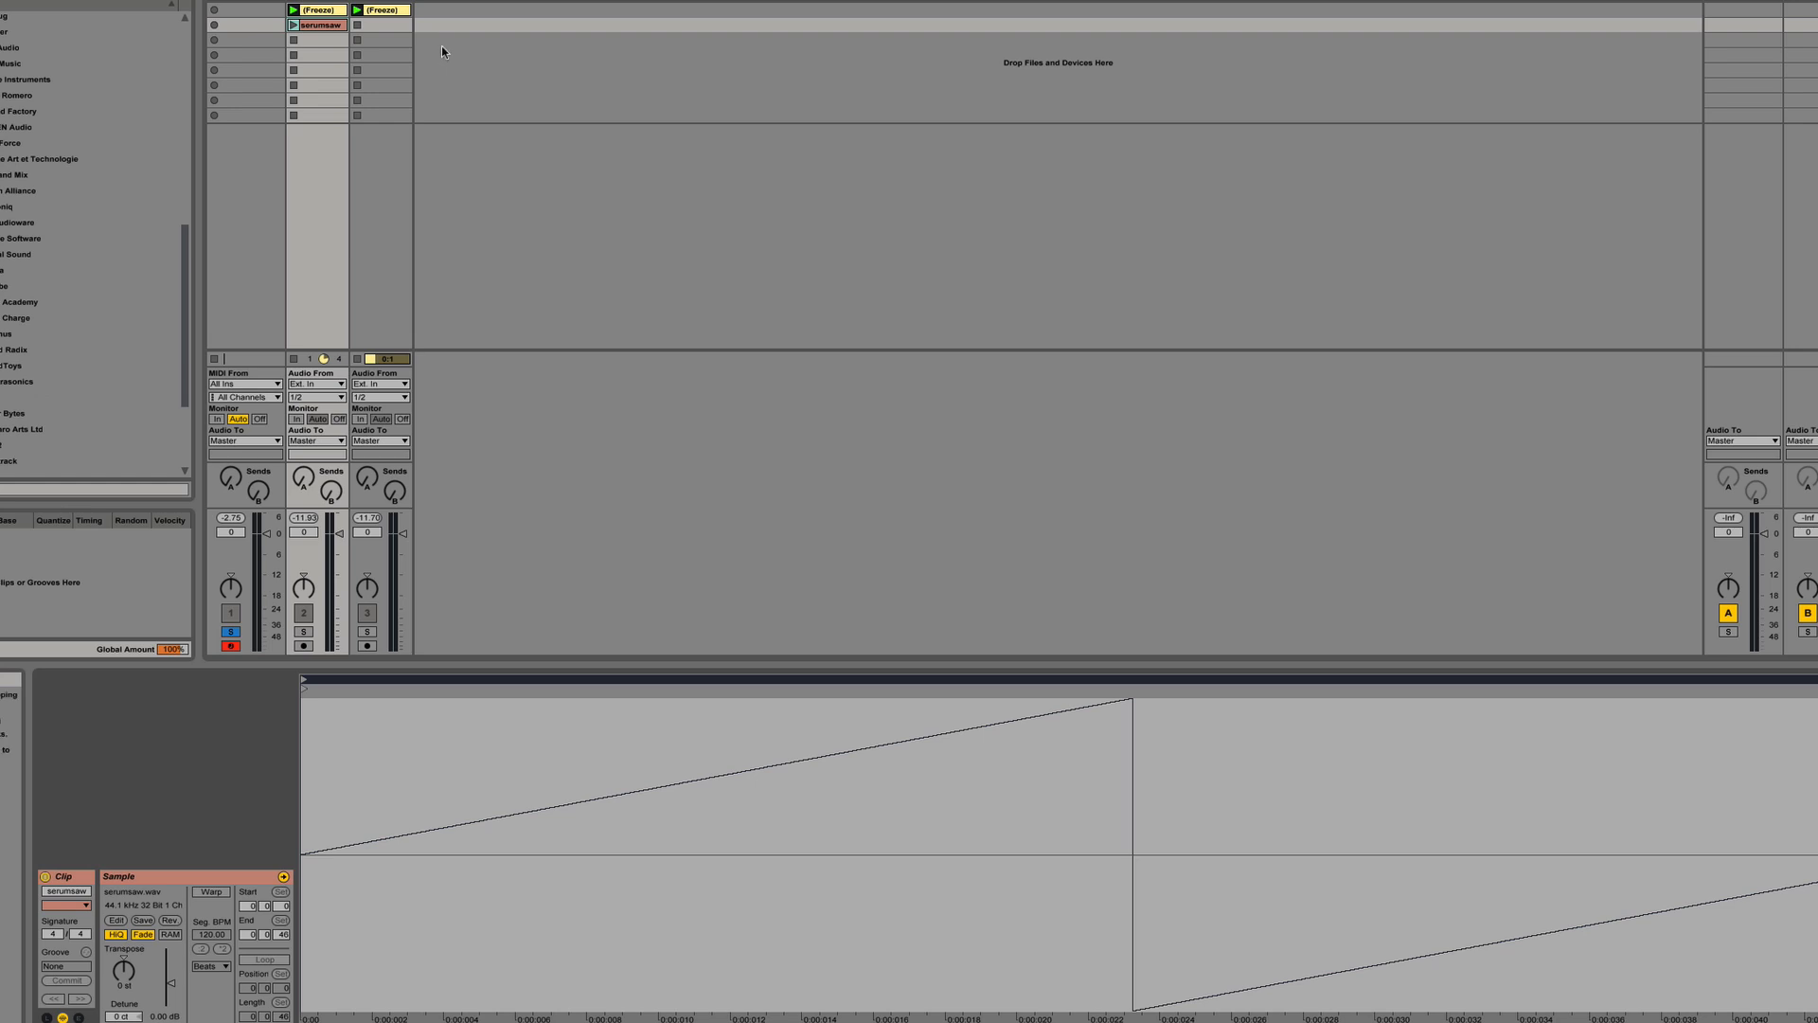
Open the serumsaw audio in Audacity and place the cursor in its track
drag(319, 26, 1354, 1022)
click(1089, 663)
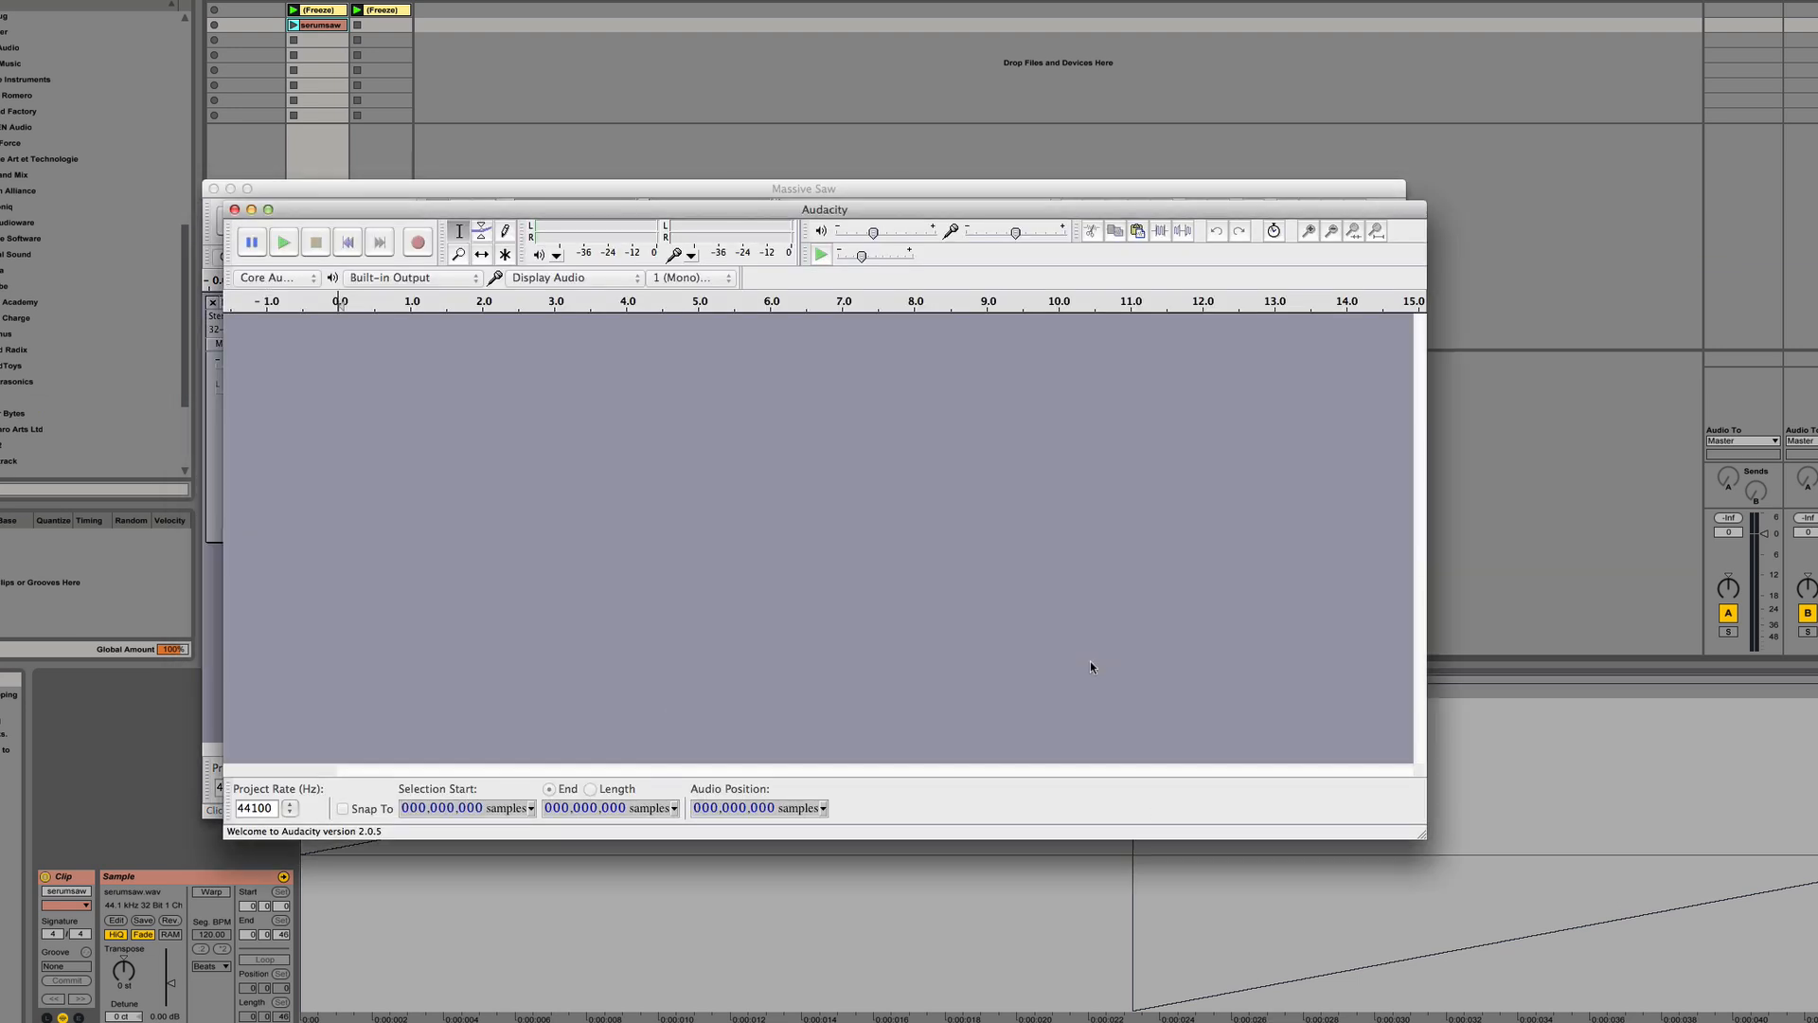
click(415, 377)
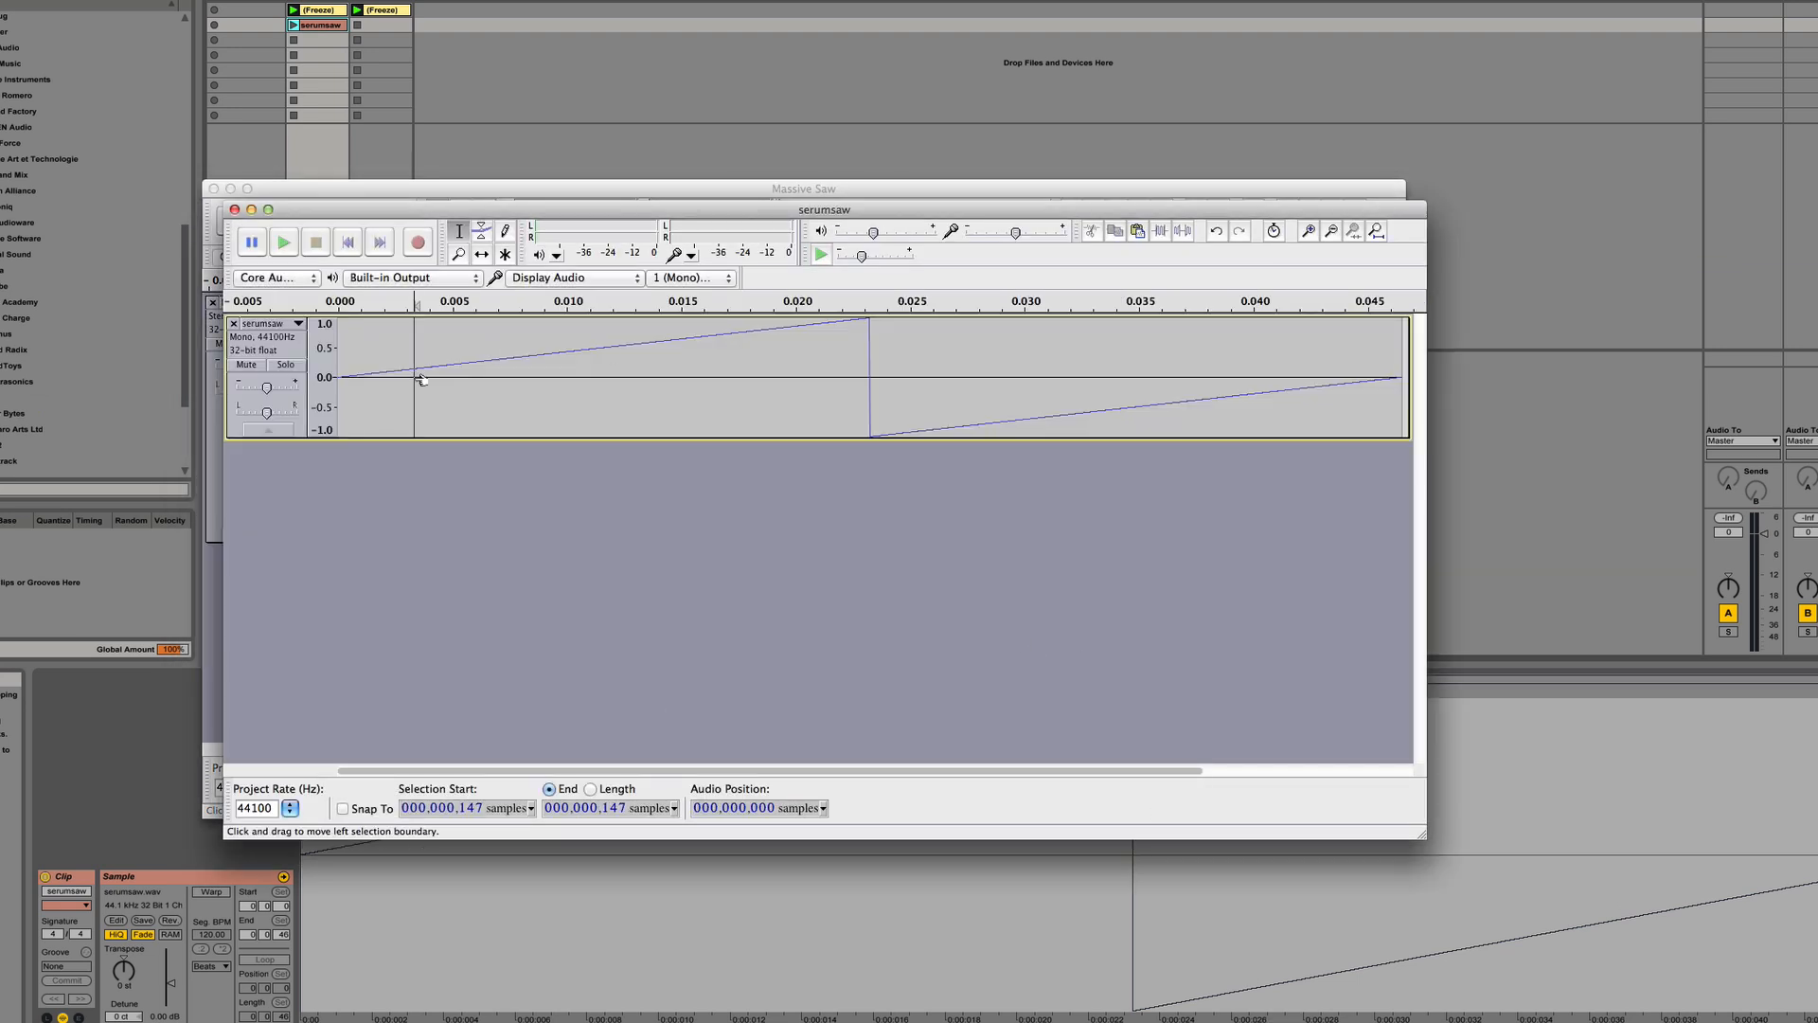
Move the cursor to the end of the serumsaw track to read its length in samples, and compare it with the Serum manual
click(377, 242)
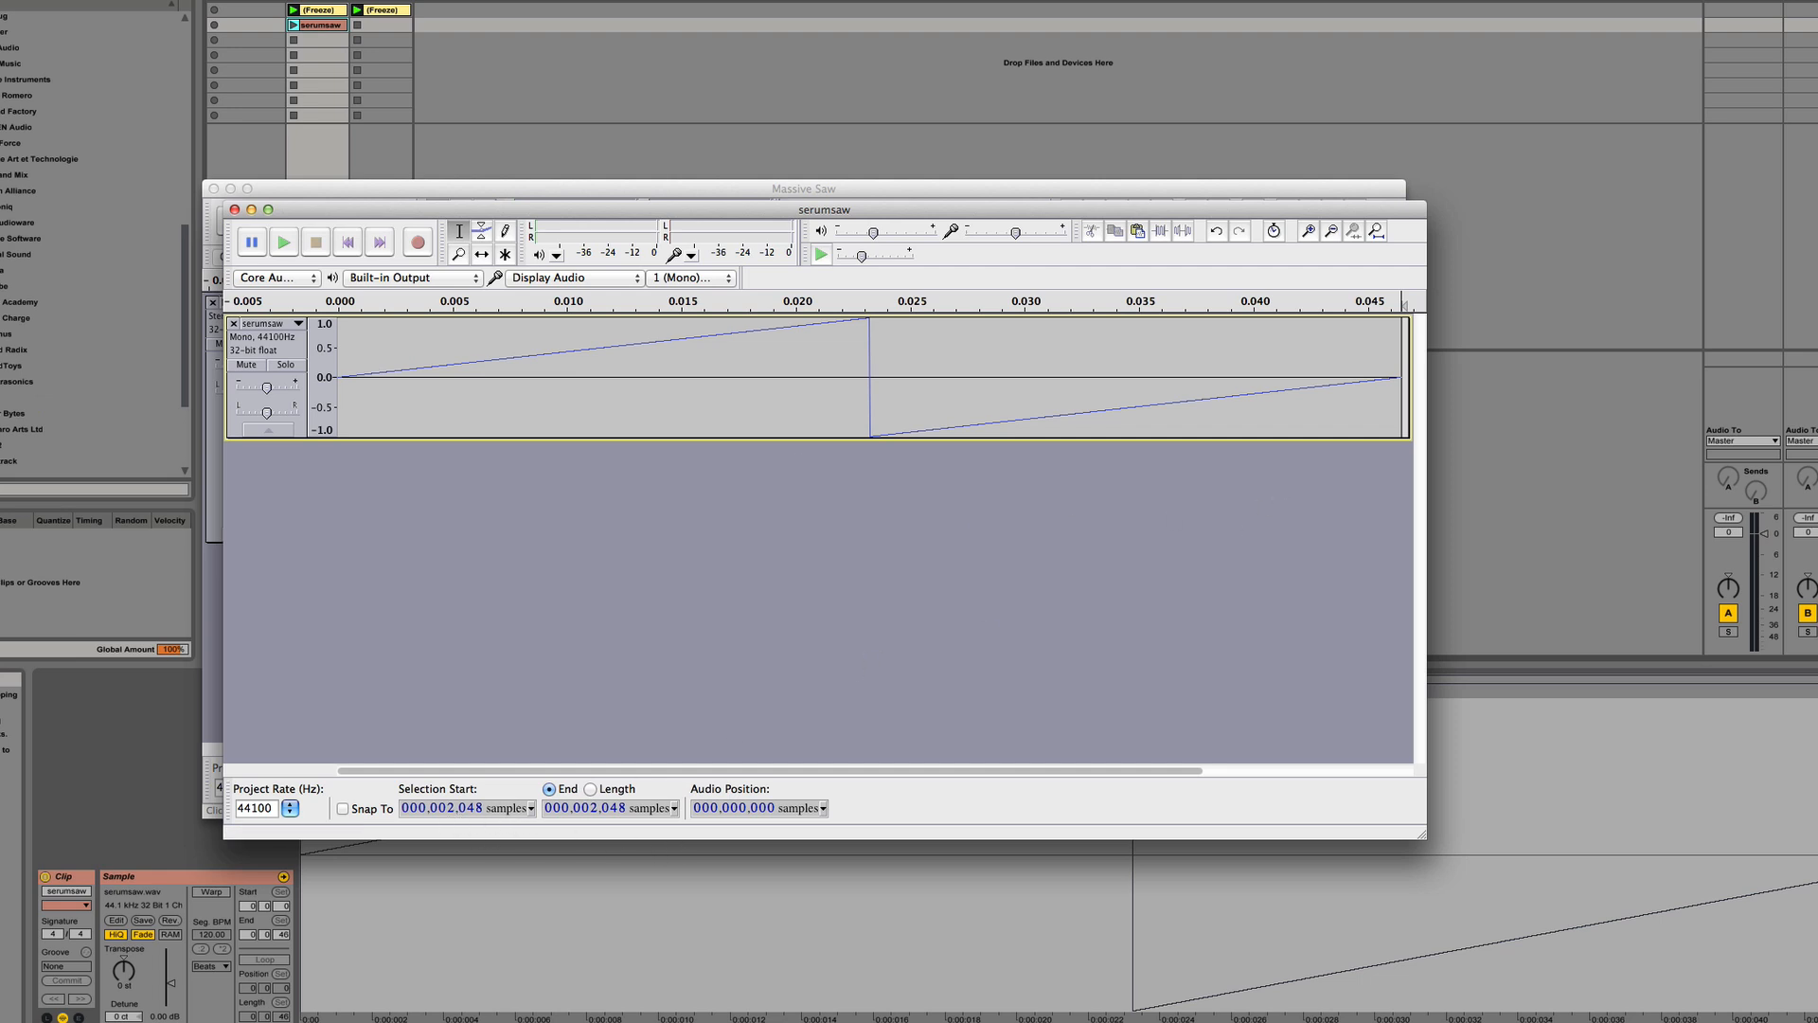
key(super+Tab)
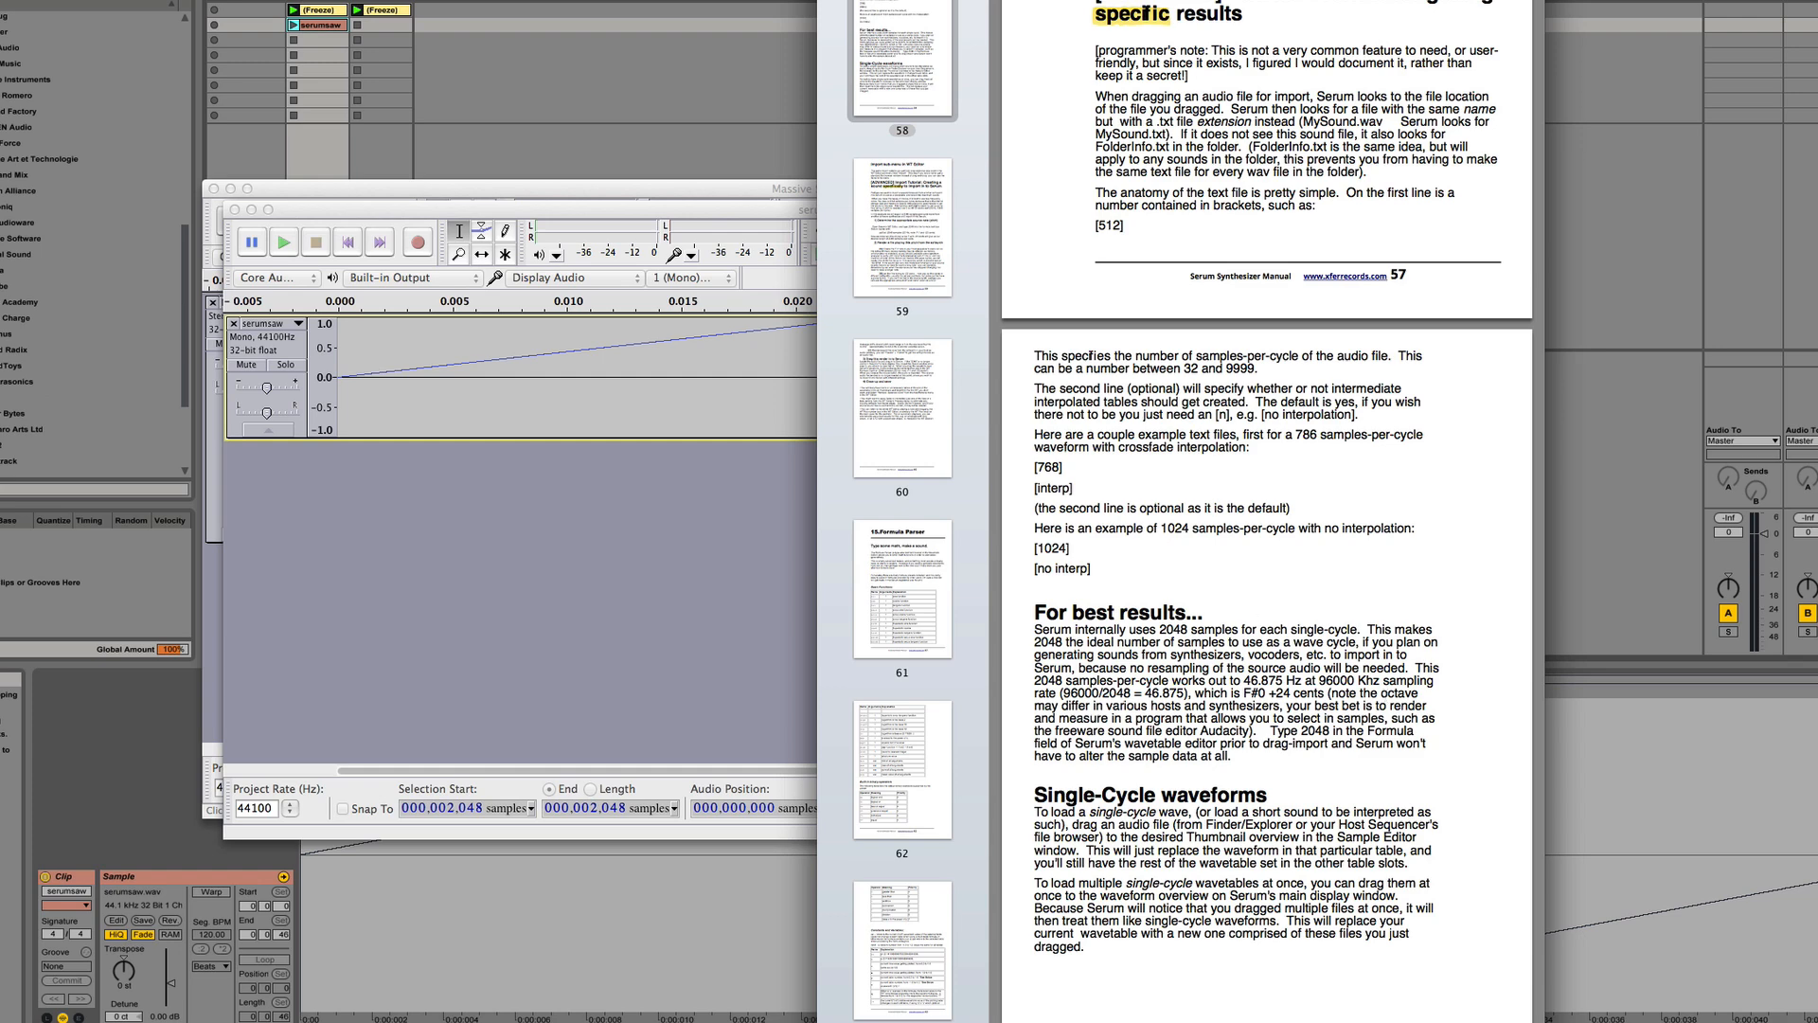
Move the serumsaw Audacity window aside from the manual and open Calculator above it
click(717, 214)
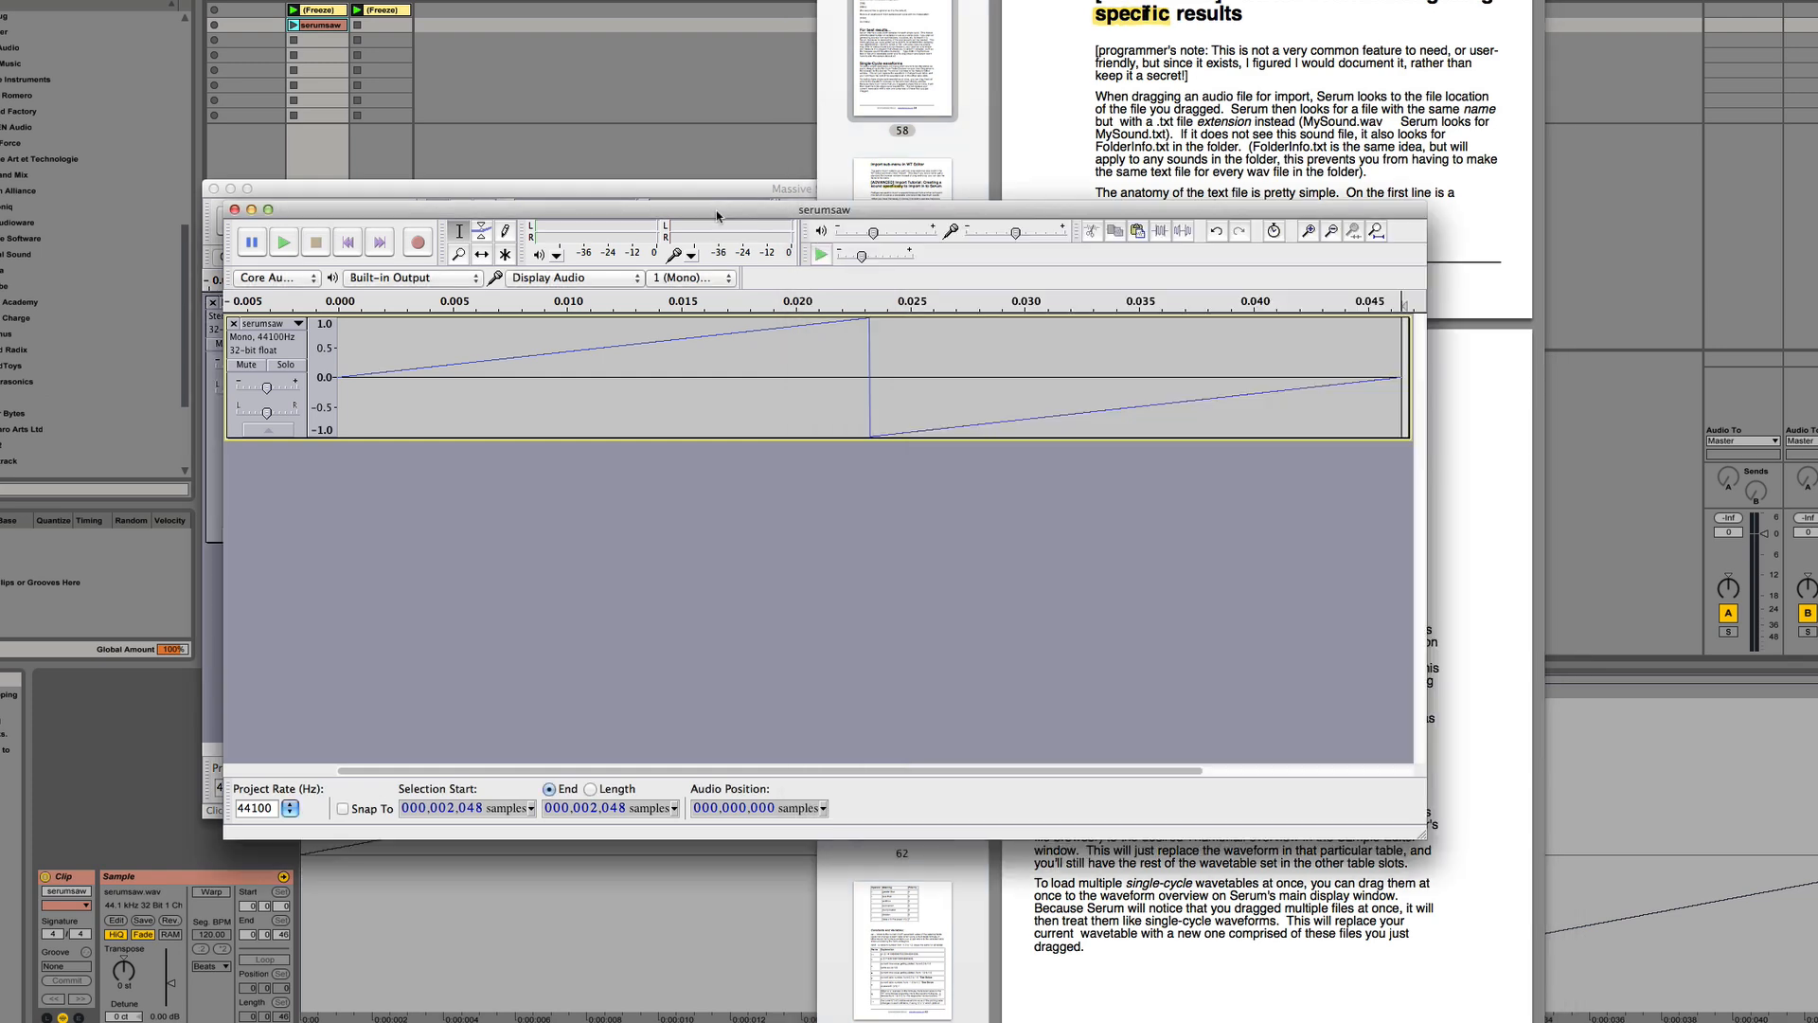
drag(717, 214, 644, 216)
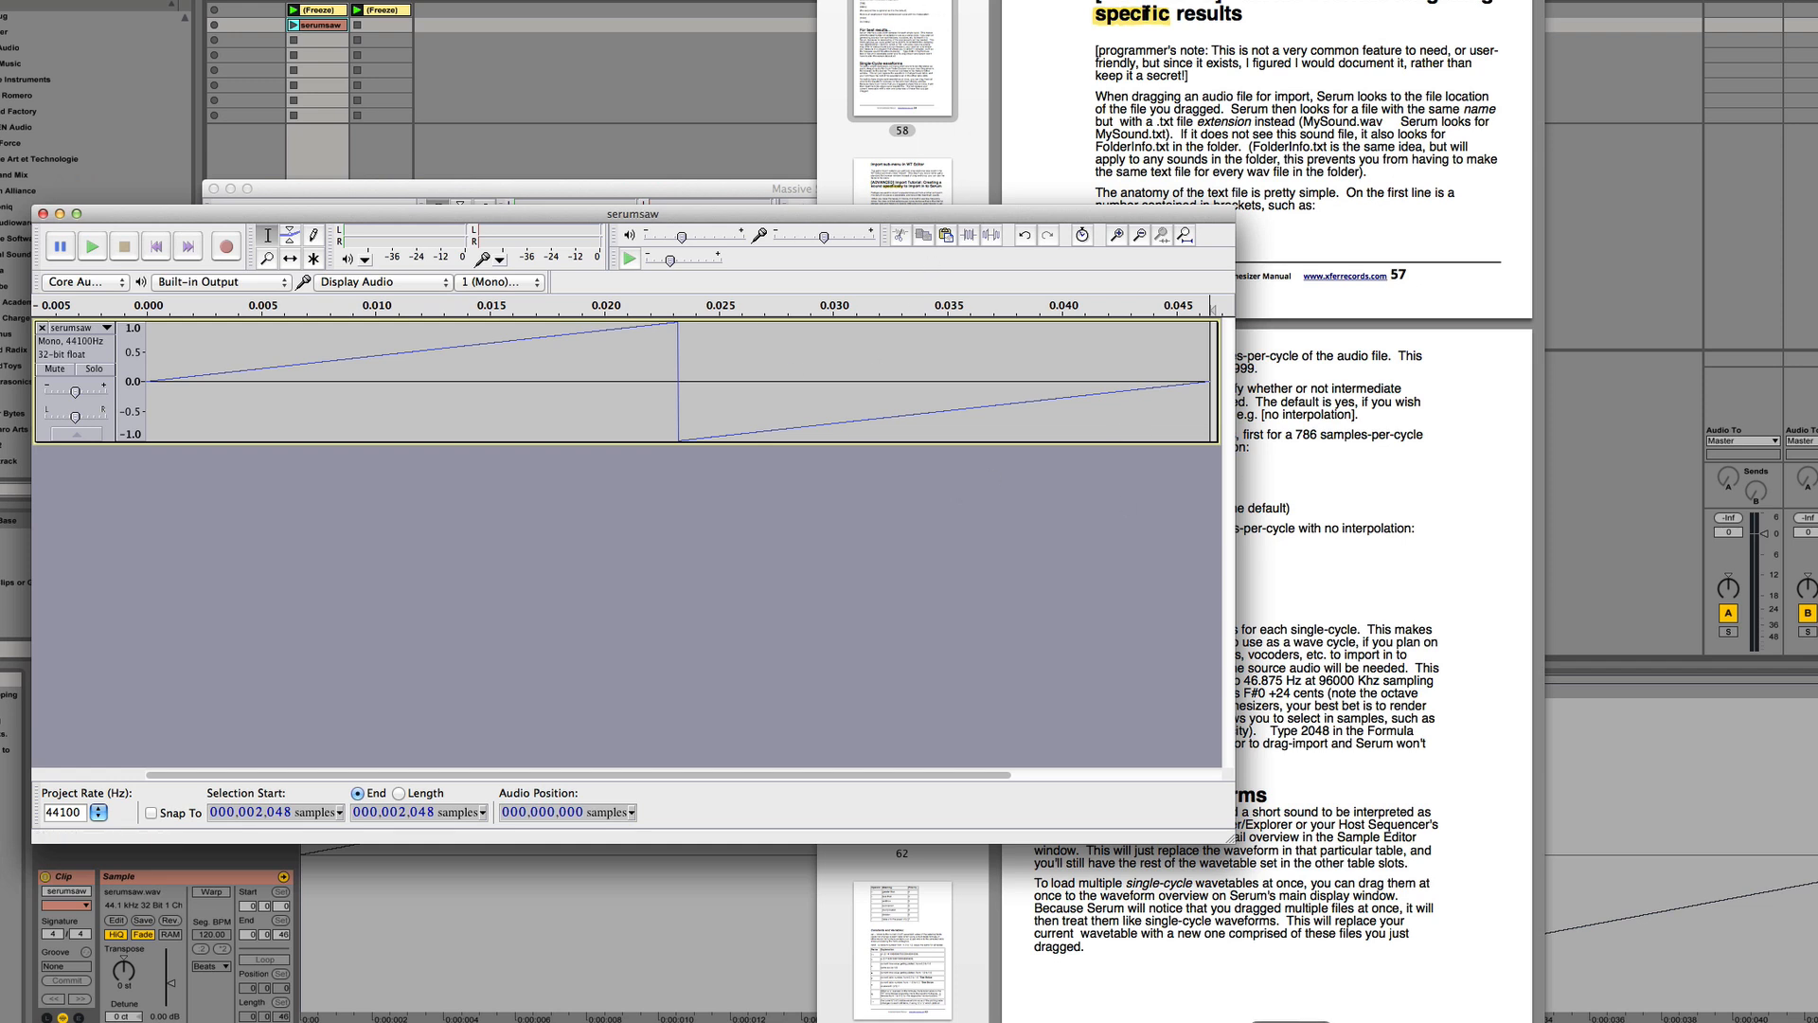
key(super+Tab)
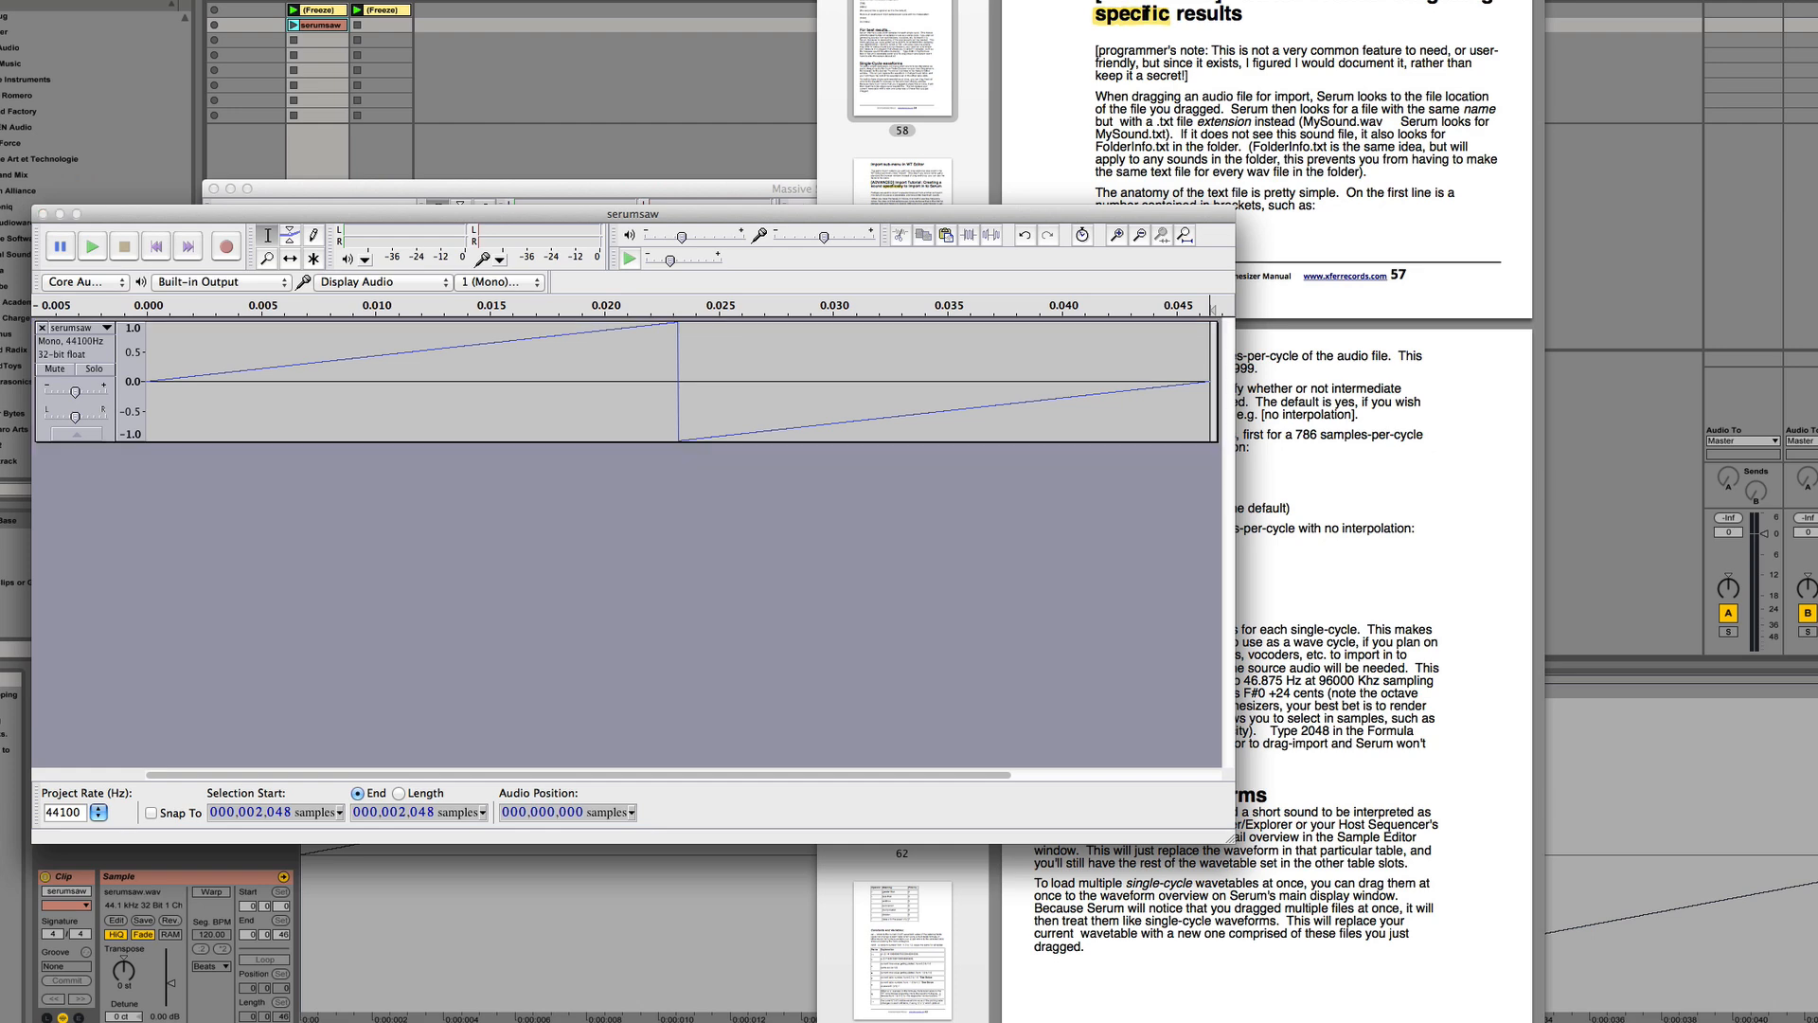
text(calc)
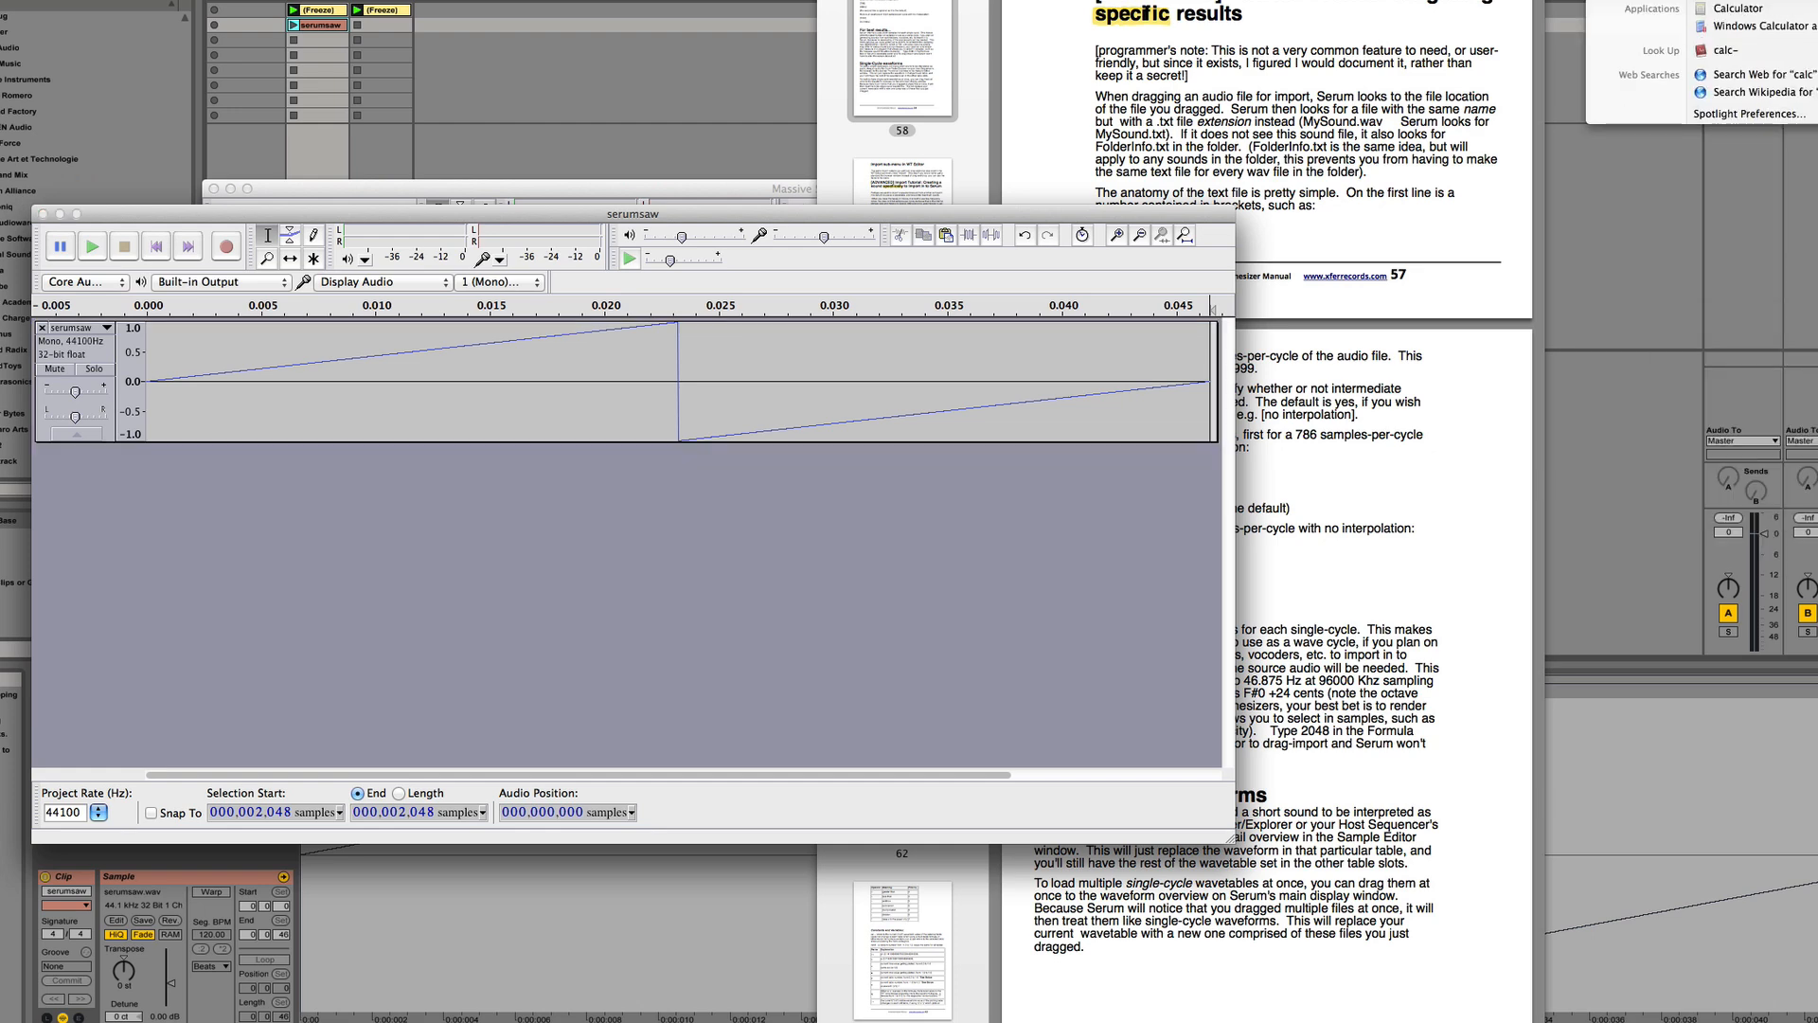
key(Return)
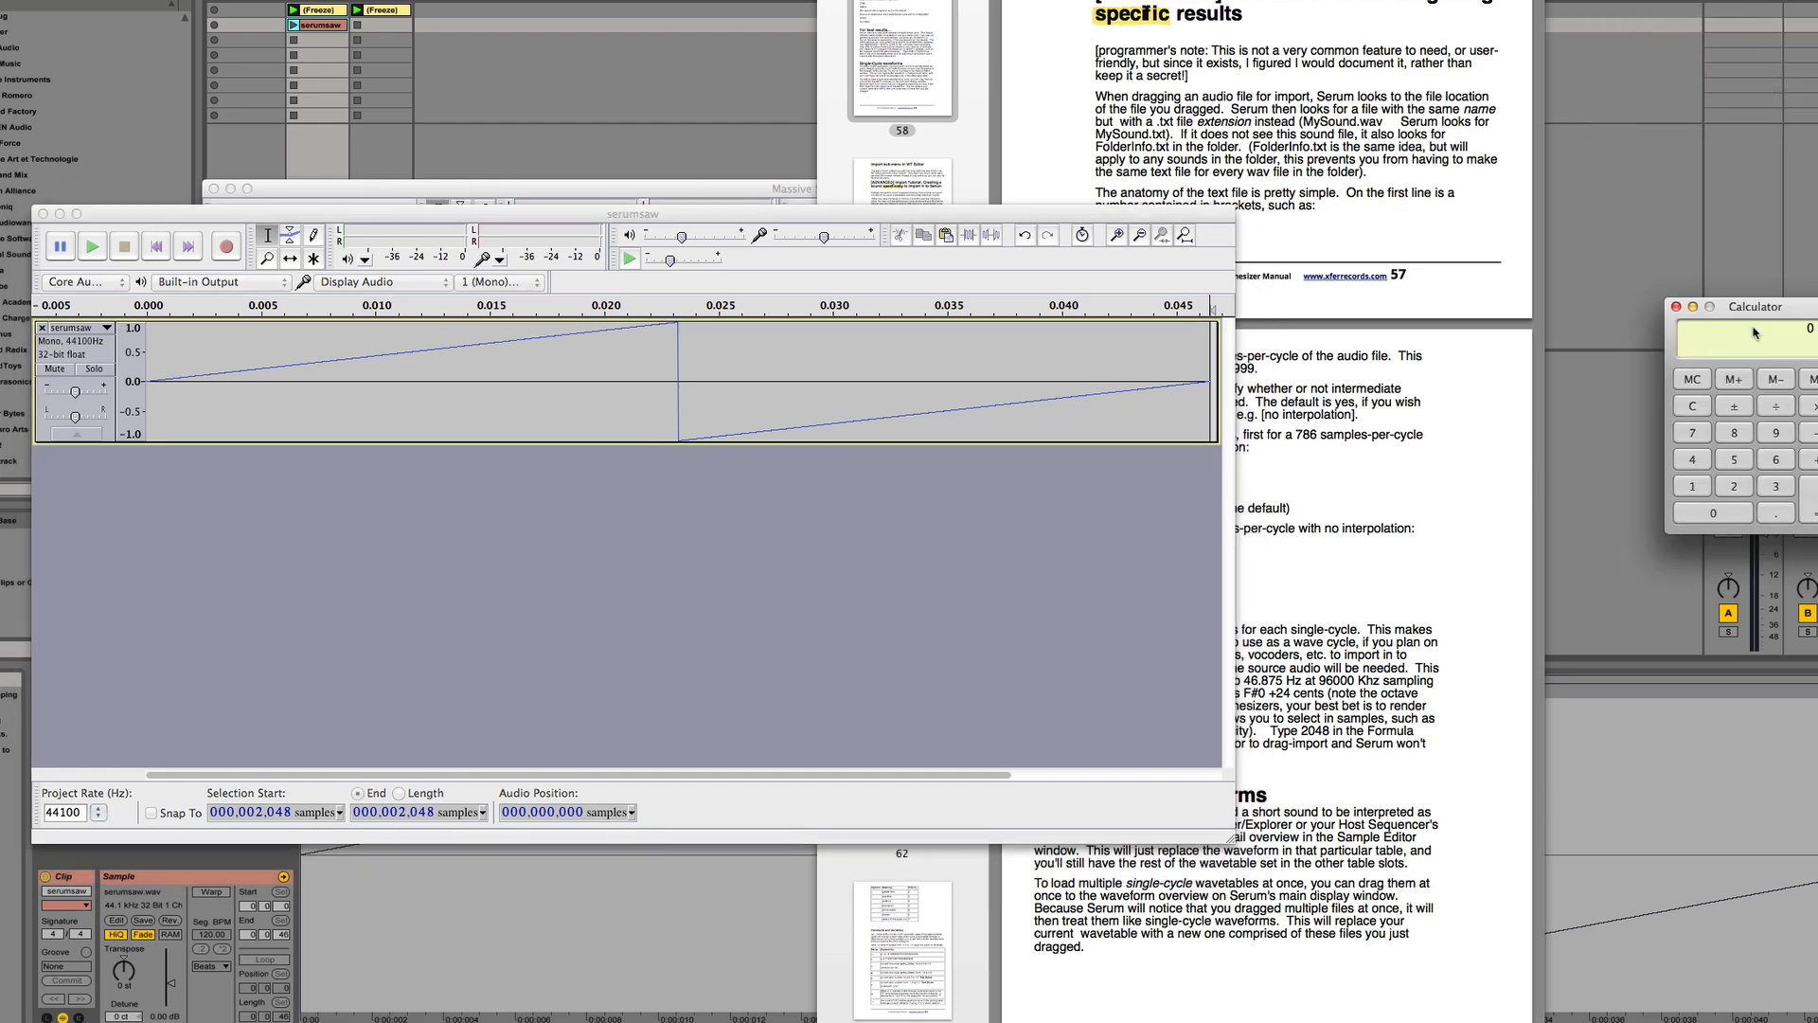
drag(1757, 320, 1336, 158)
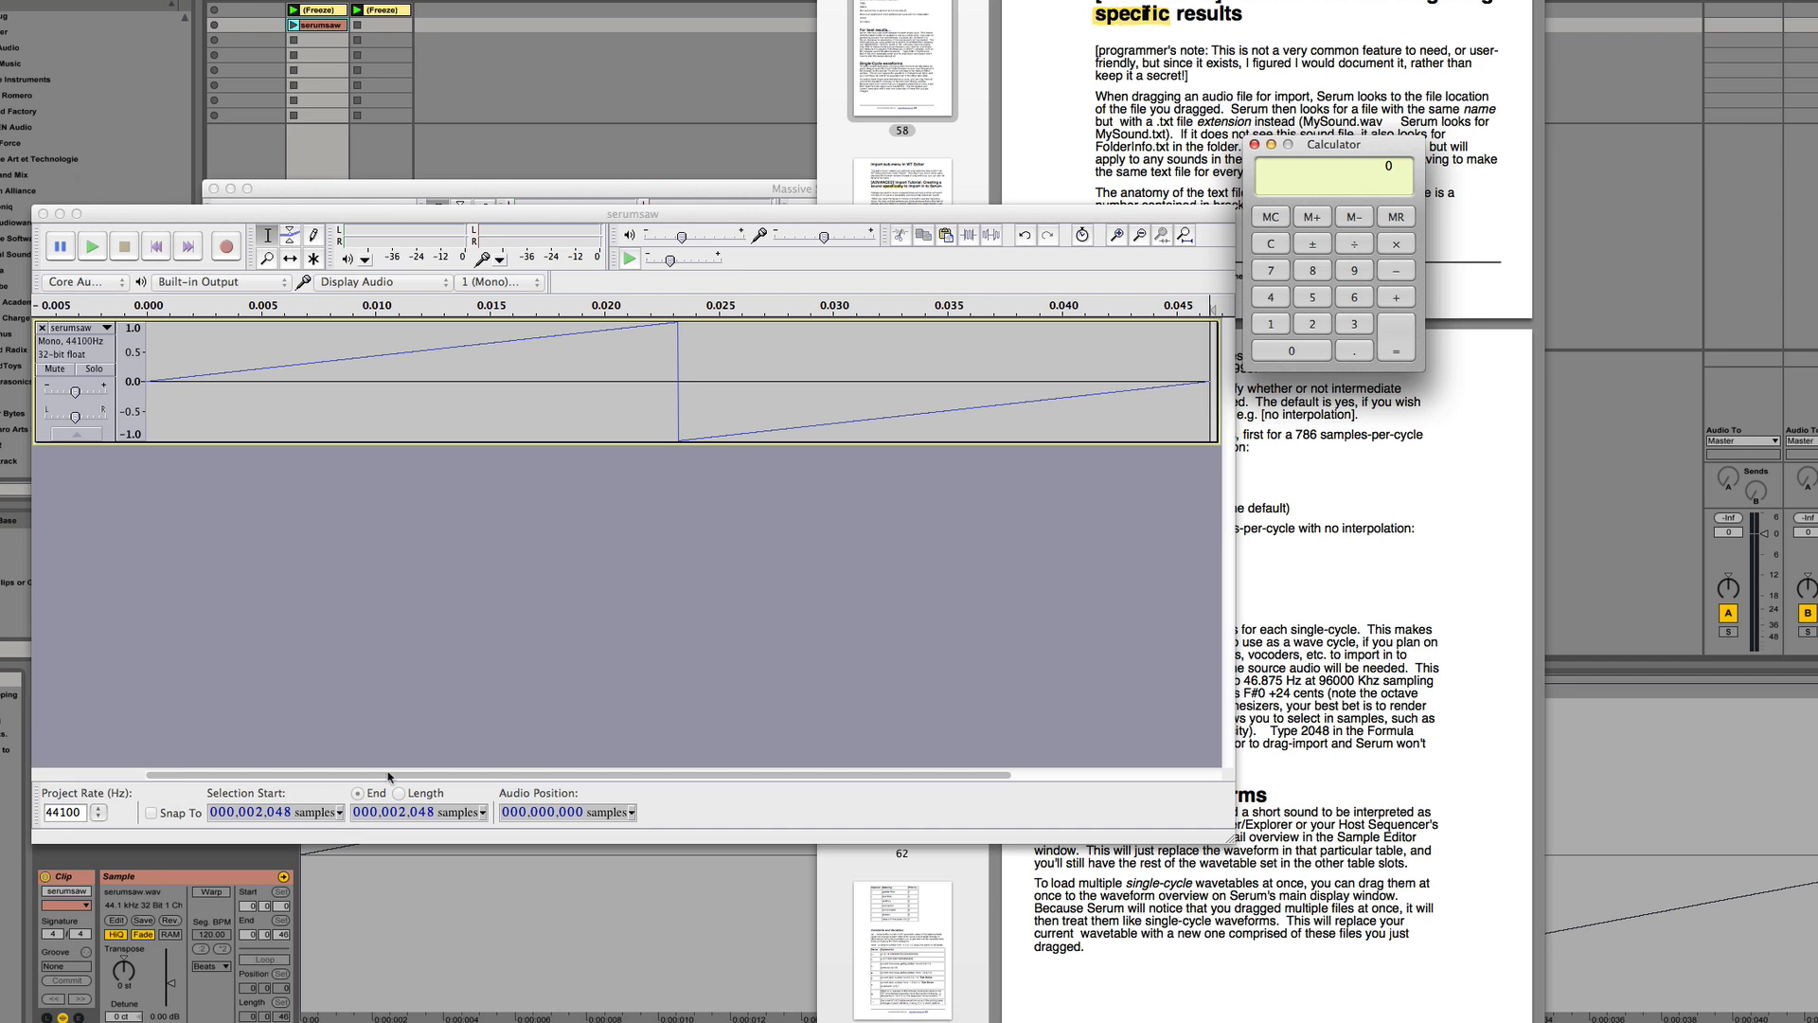
Divide 2048 by 44100 in Calculator to get the single cycle's duration in seconds
text(0)
text(8)
key(slash)
text(44100)
key(Return)
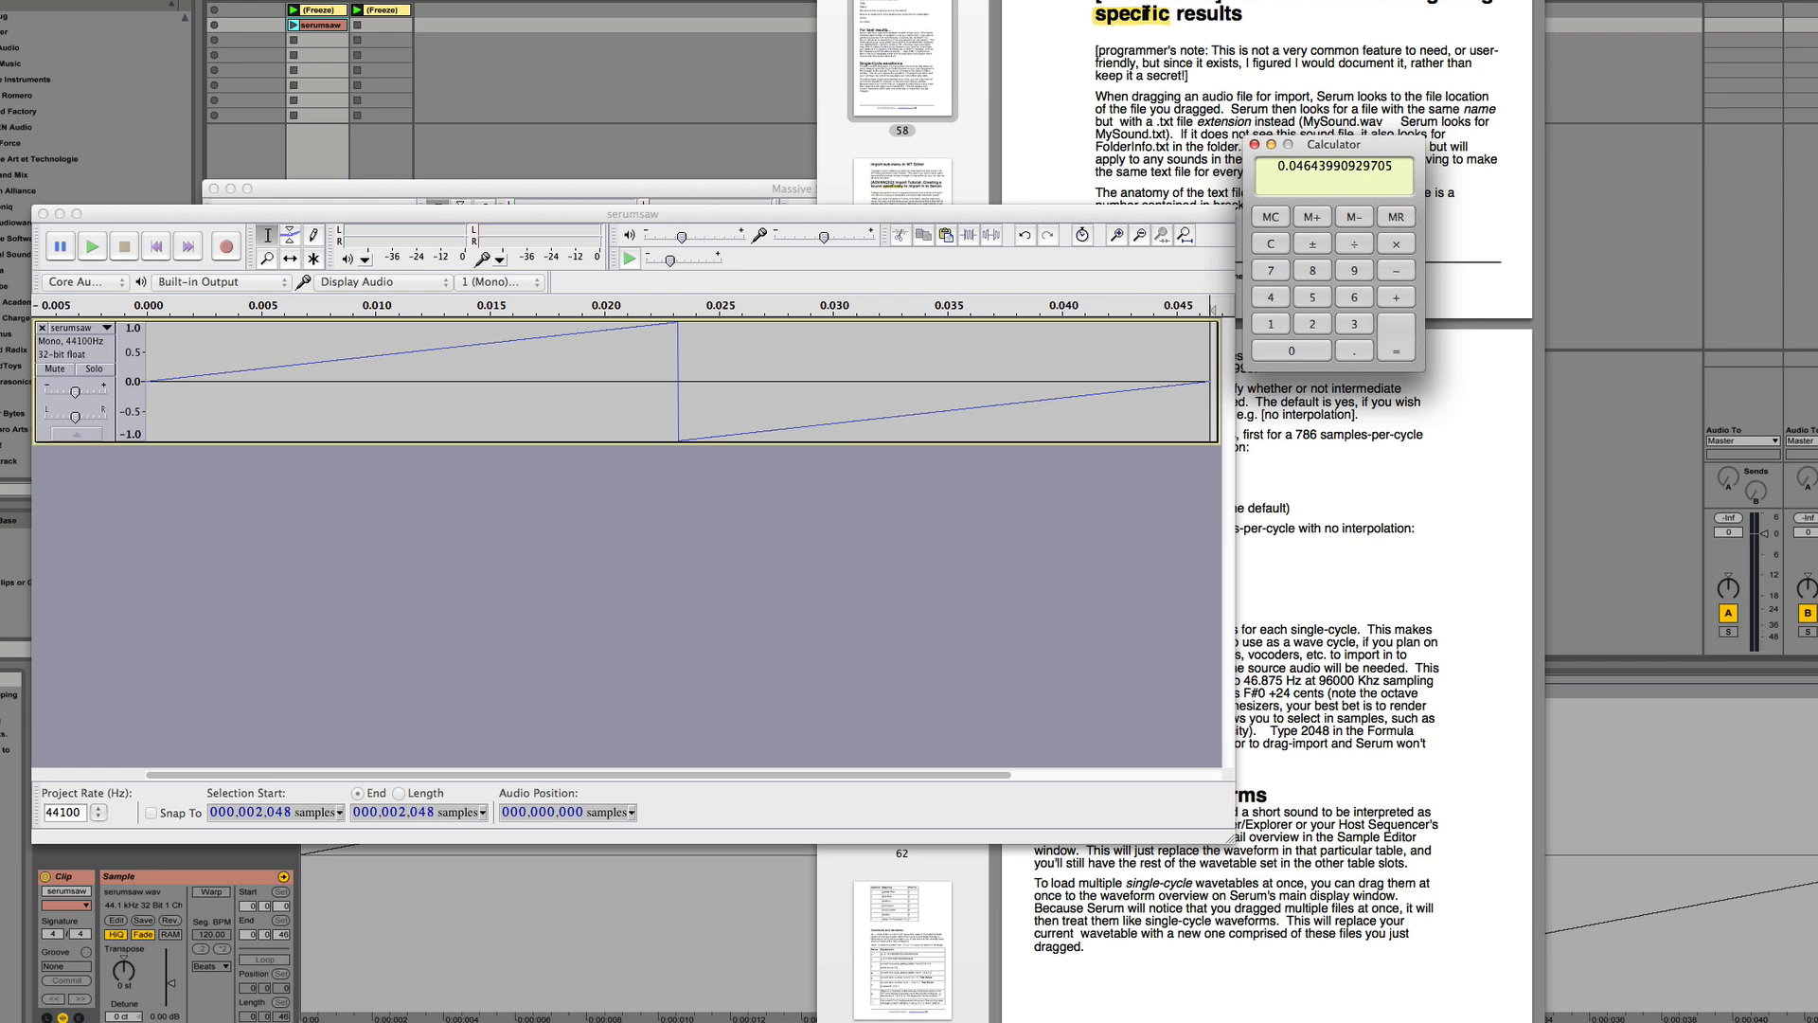
Copy the calculated duration and divide 1 by it to get the cycle's frequency
click(11, 0)
click(56, 1)
click(1271, 244)
click(1270, 323)
click(1359, 245)
click(19, 0)
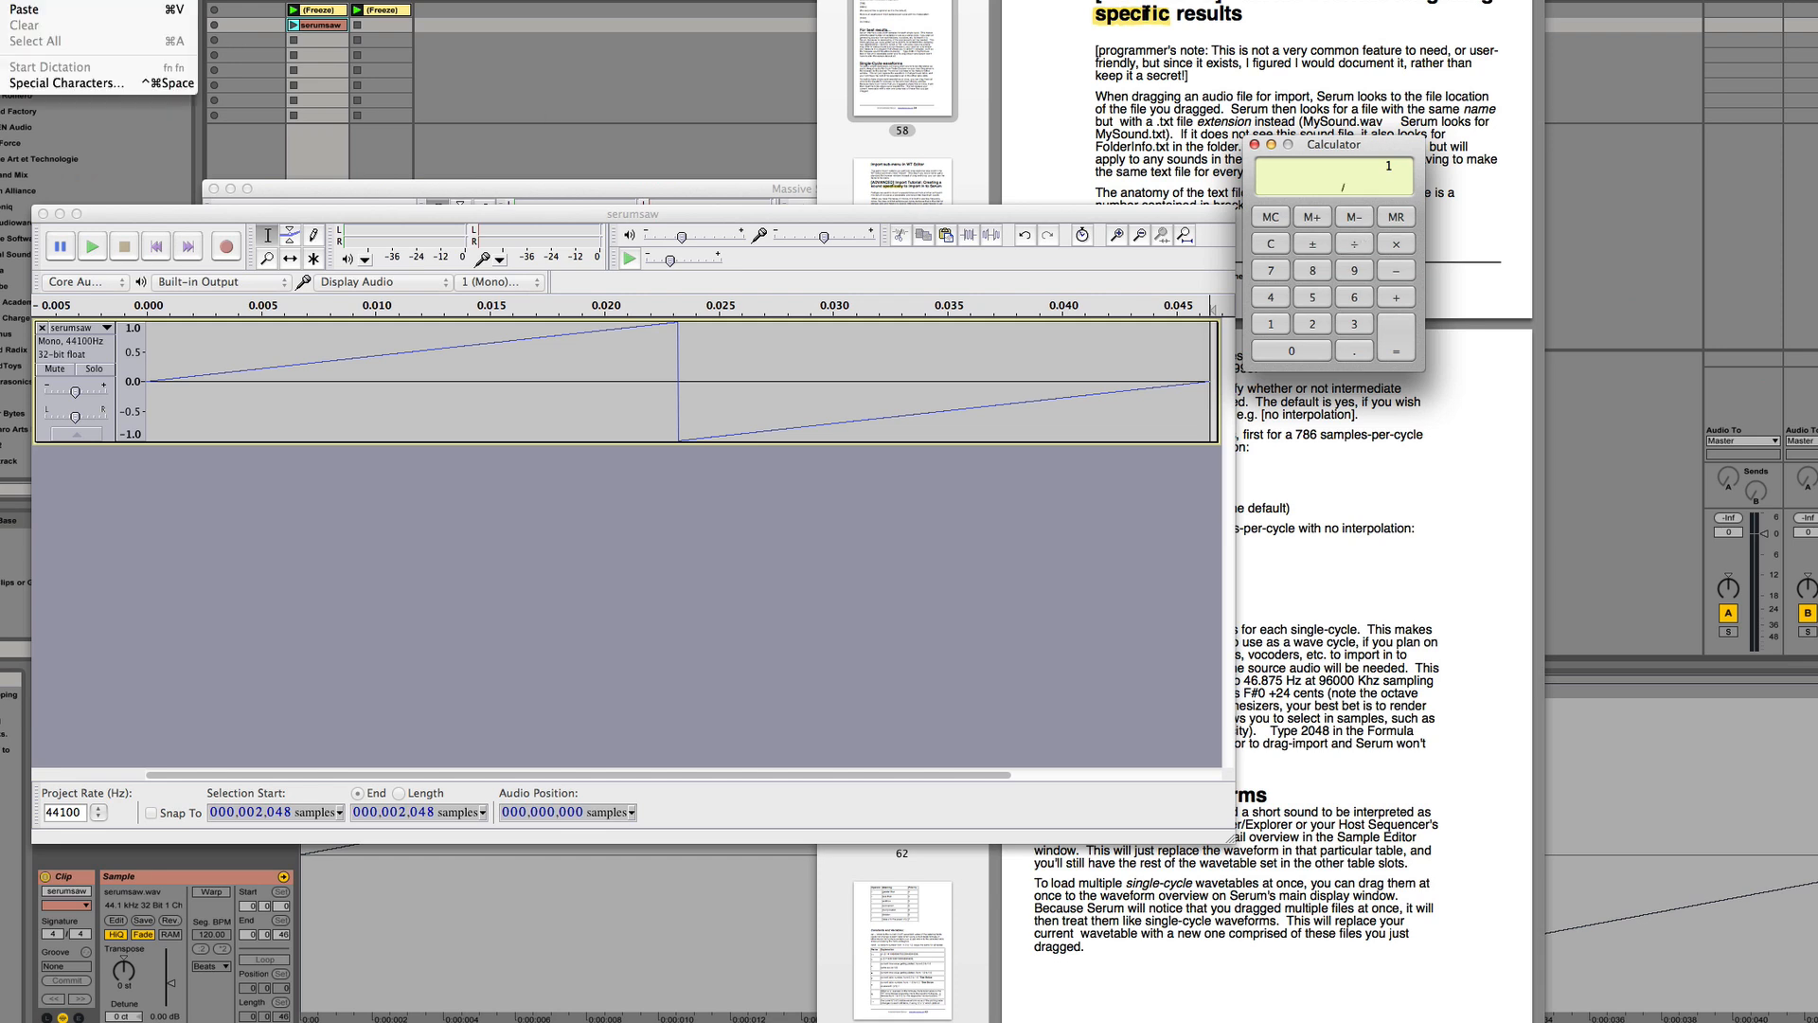
click(29, 8)
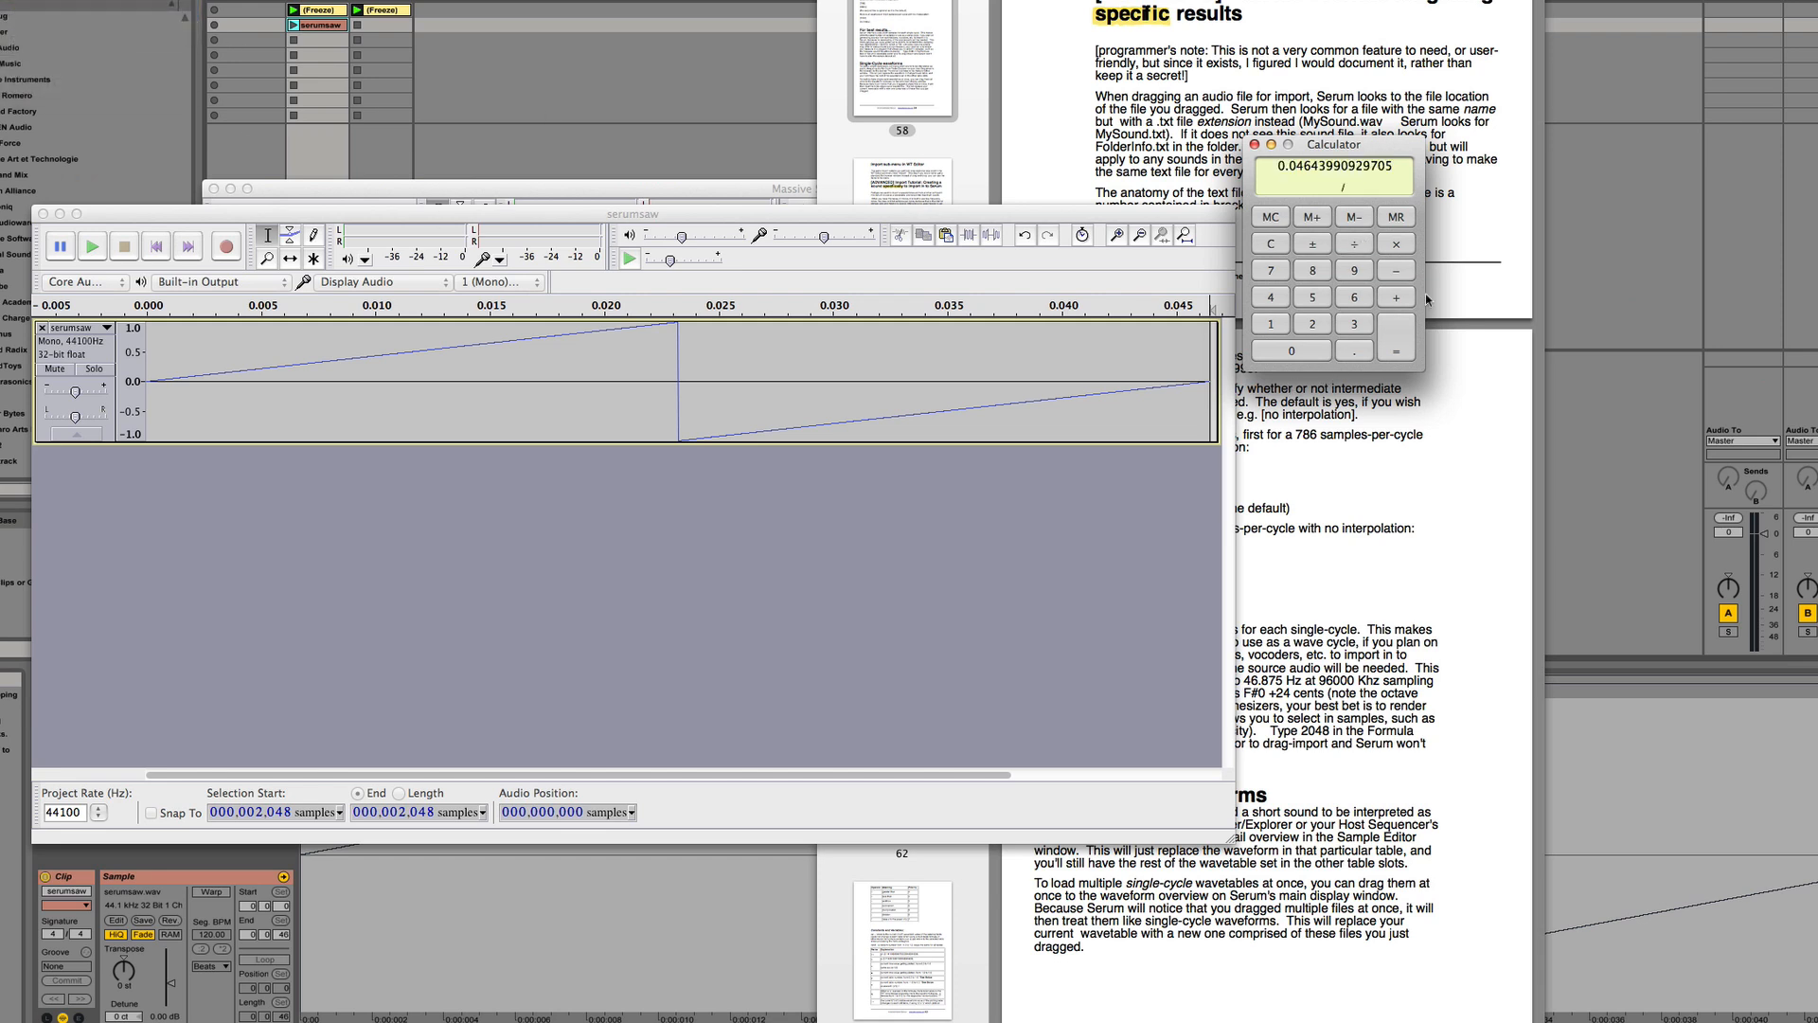
click(1409, 327)
Check the manual's 2048-sample single-cycle advice against the start of the serumsaw waveform in Audacity
click(1390, 543)
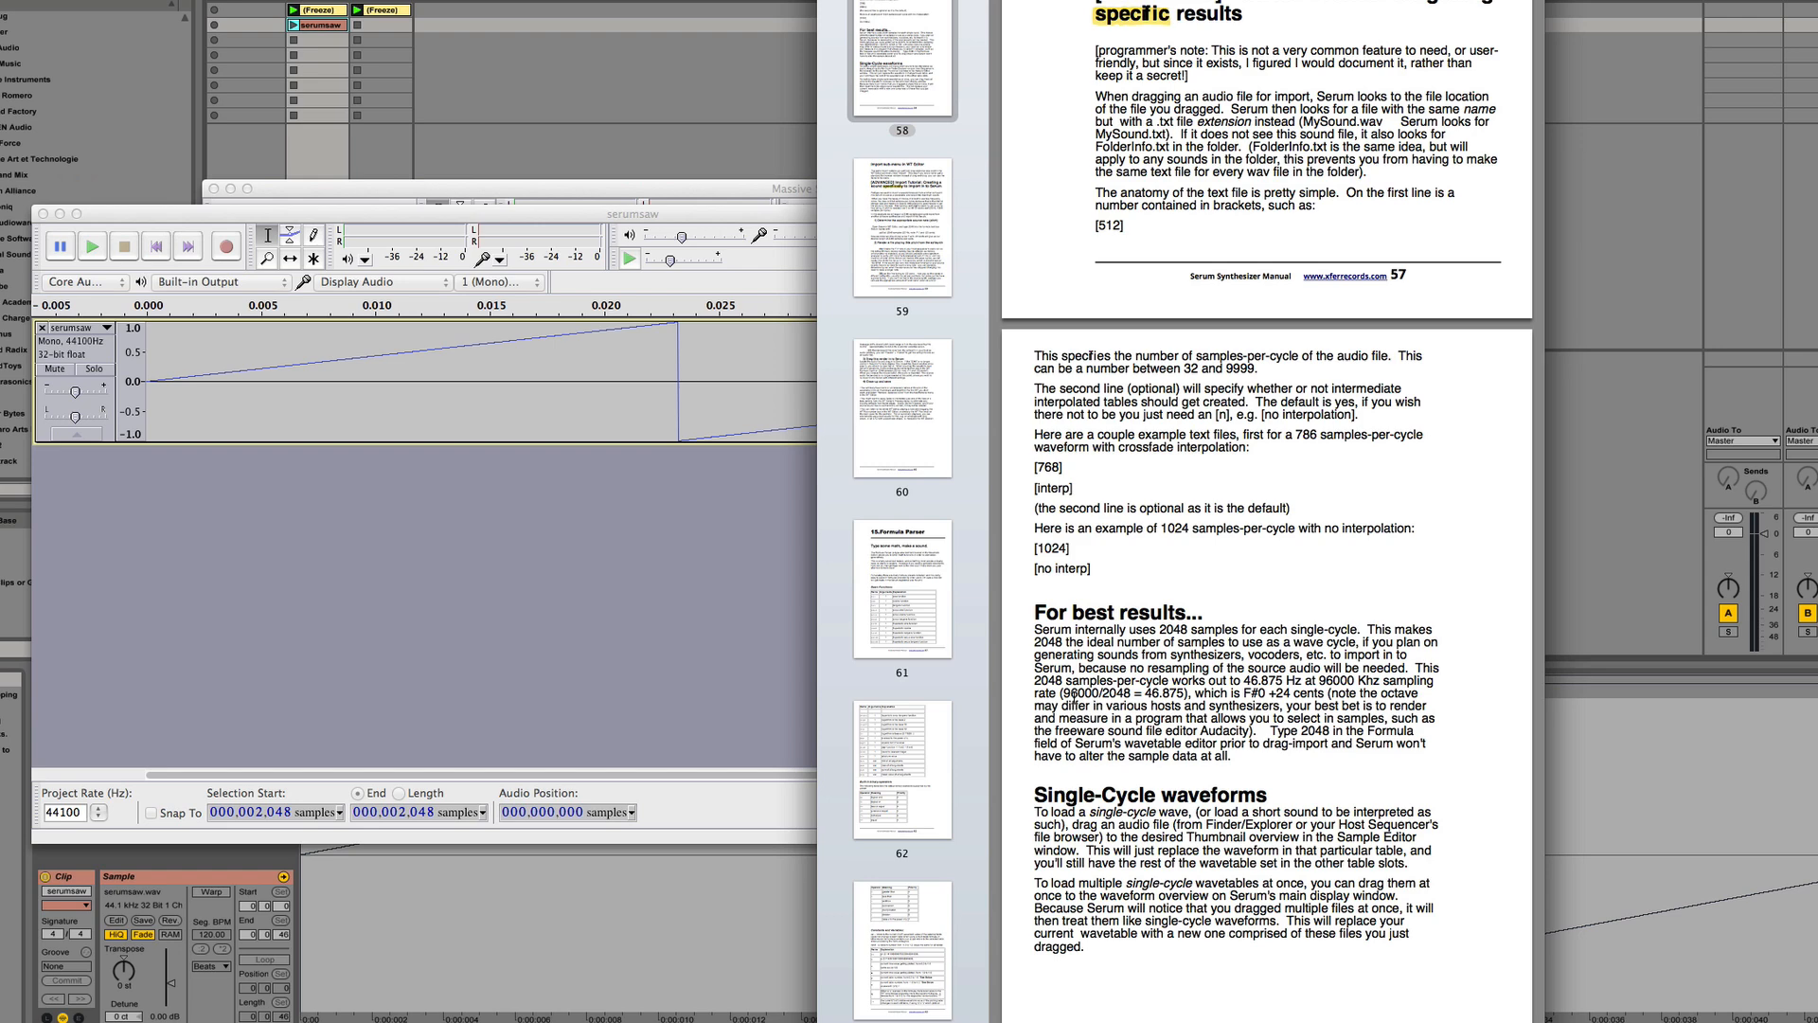
click(549, 678)
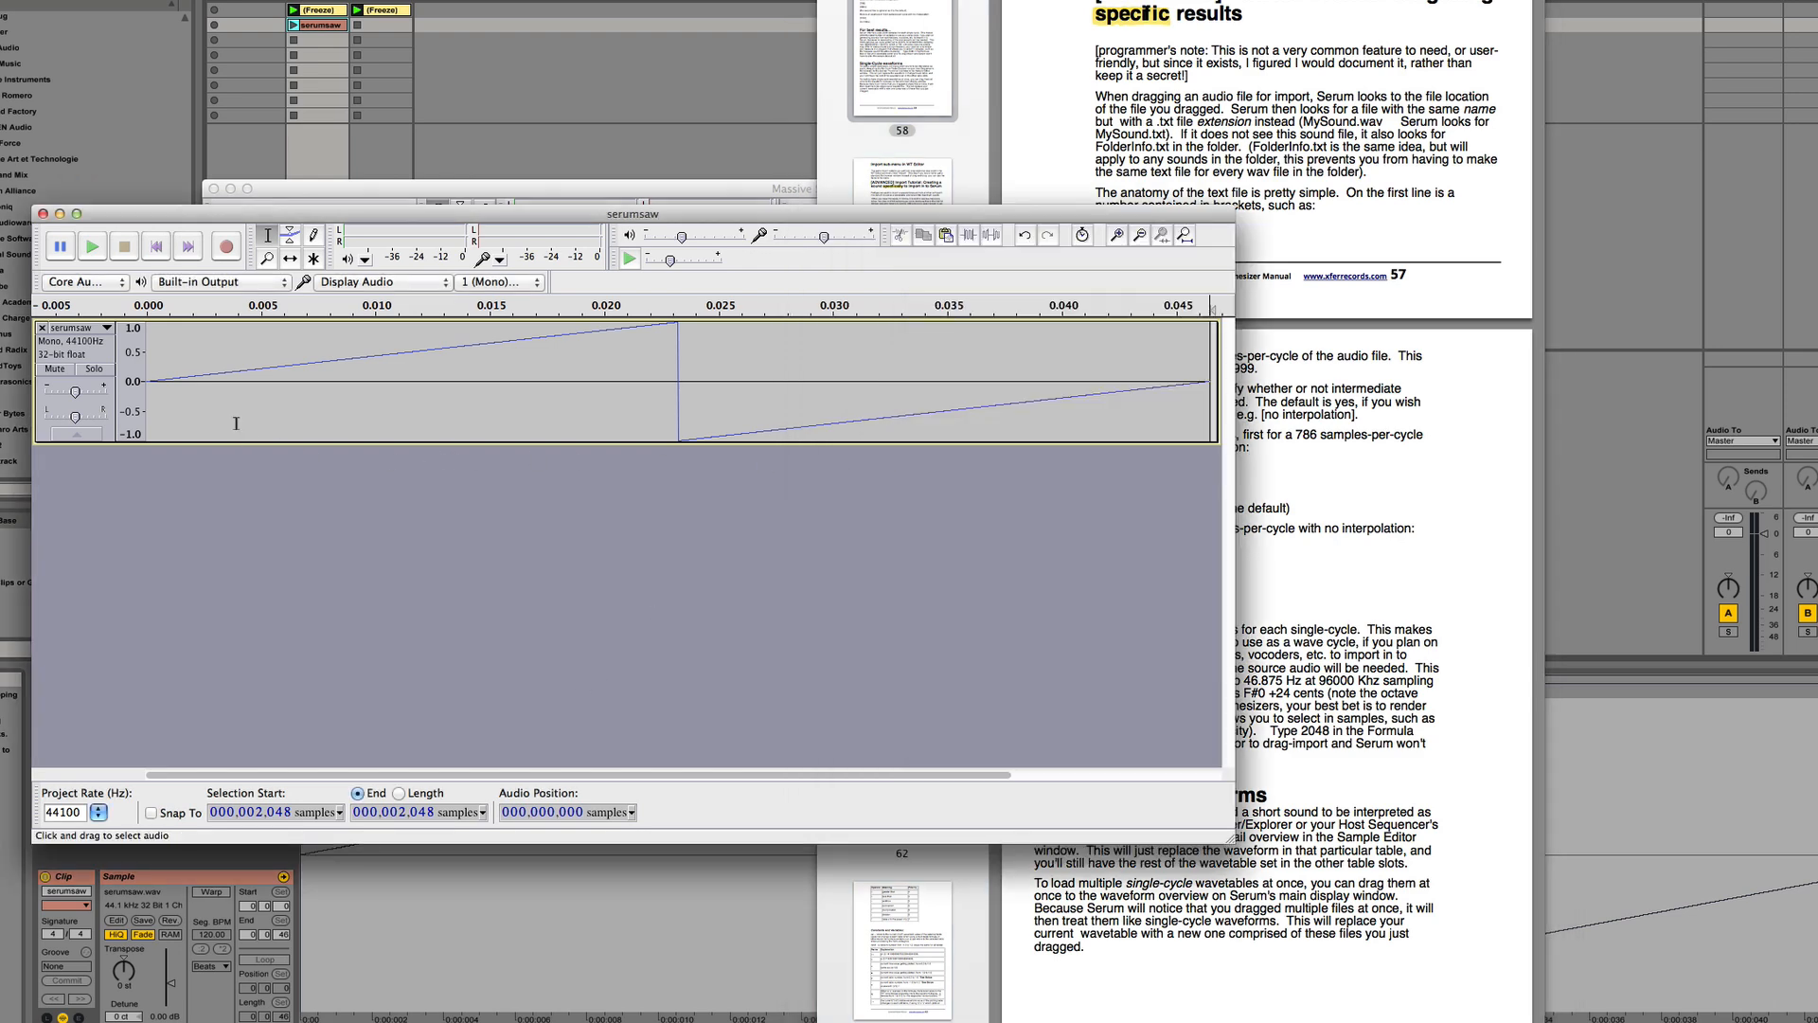
mouse_move(170, 421)
mouse_down()
mouse_move(1206, 415)
mouse_move(145, 417)
mouse_up()
click(1035, 382)
In Ableton Live, open the third track's frozen Massive clip and move its loop to the first bar
click(606, 108)
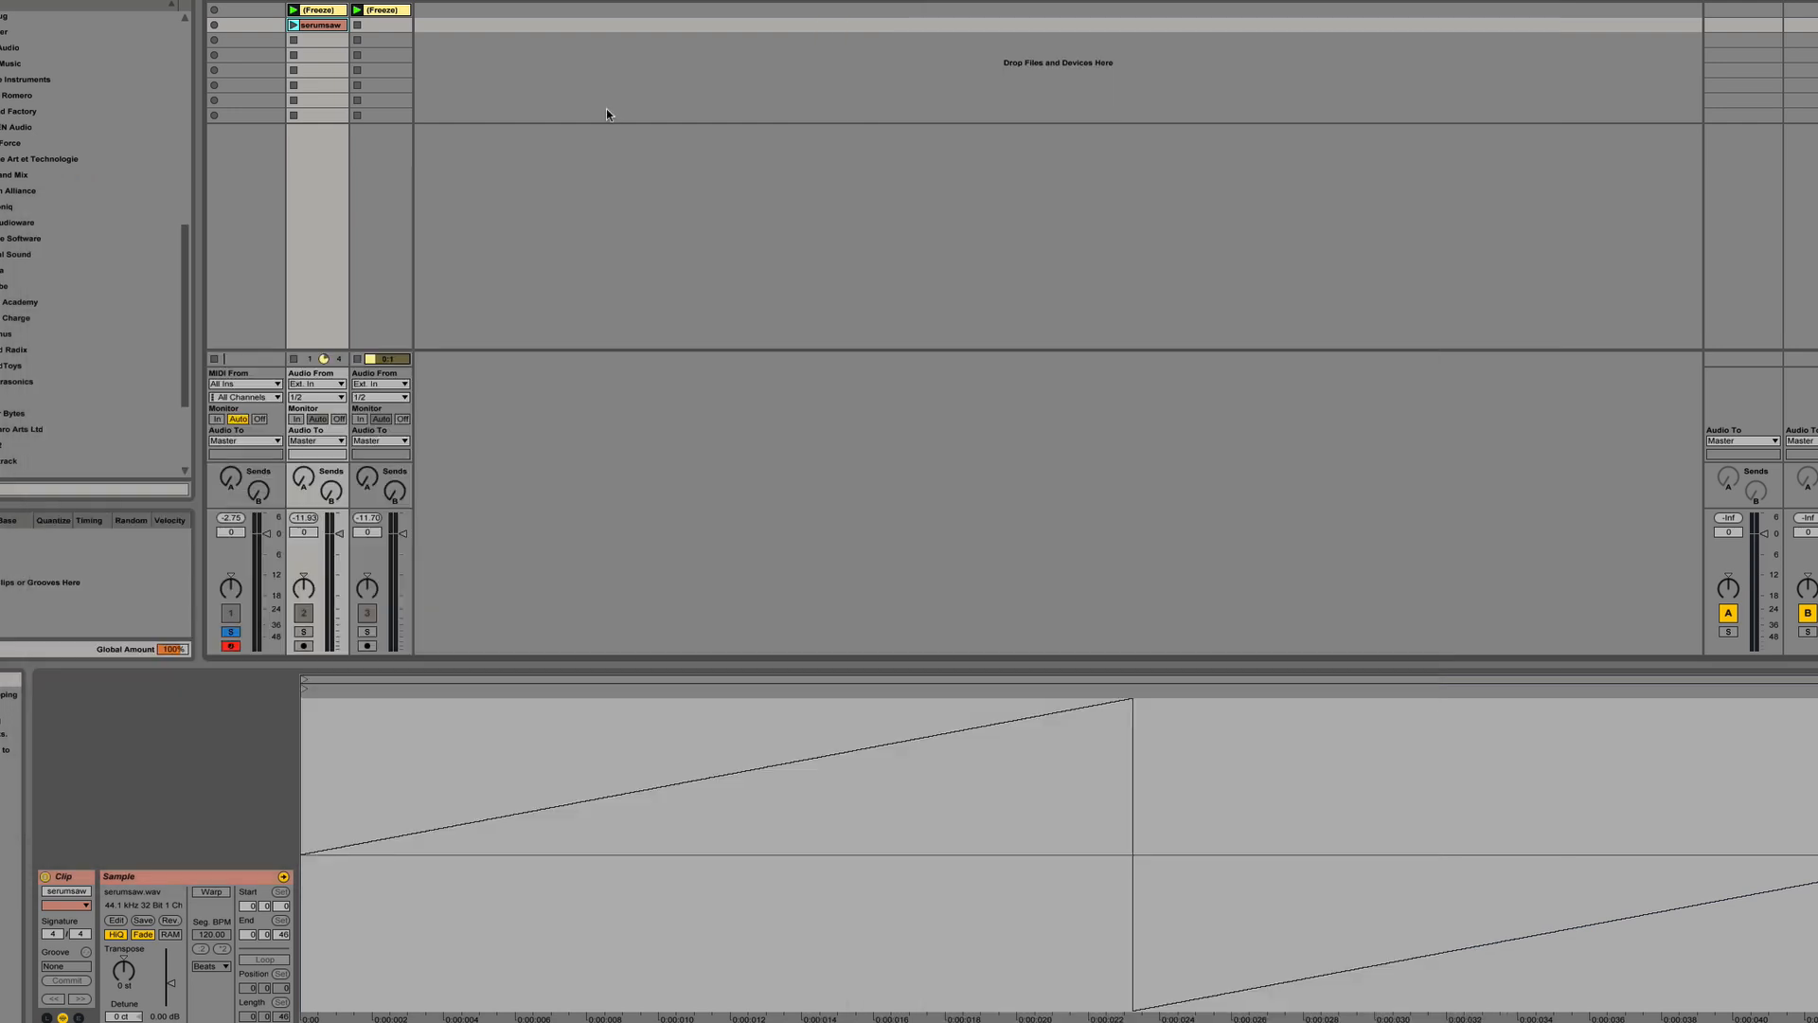
click(599, 67)
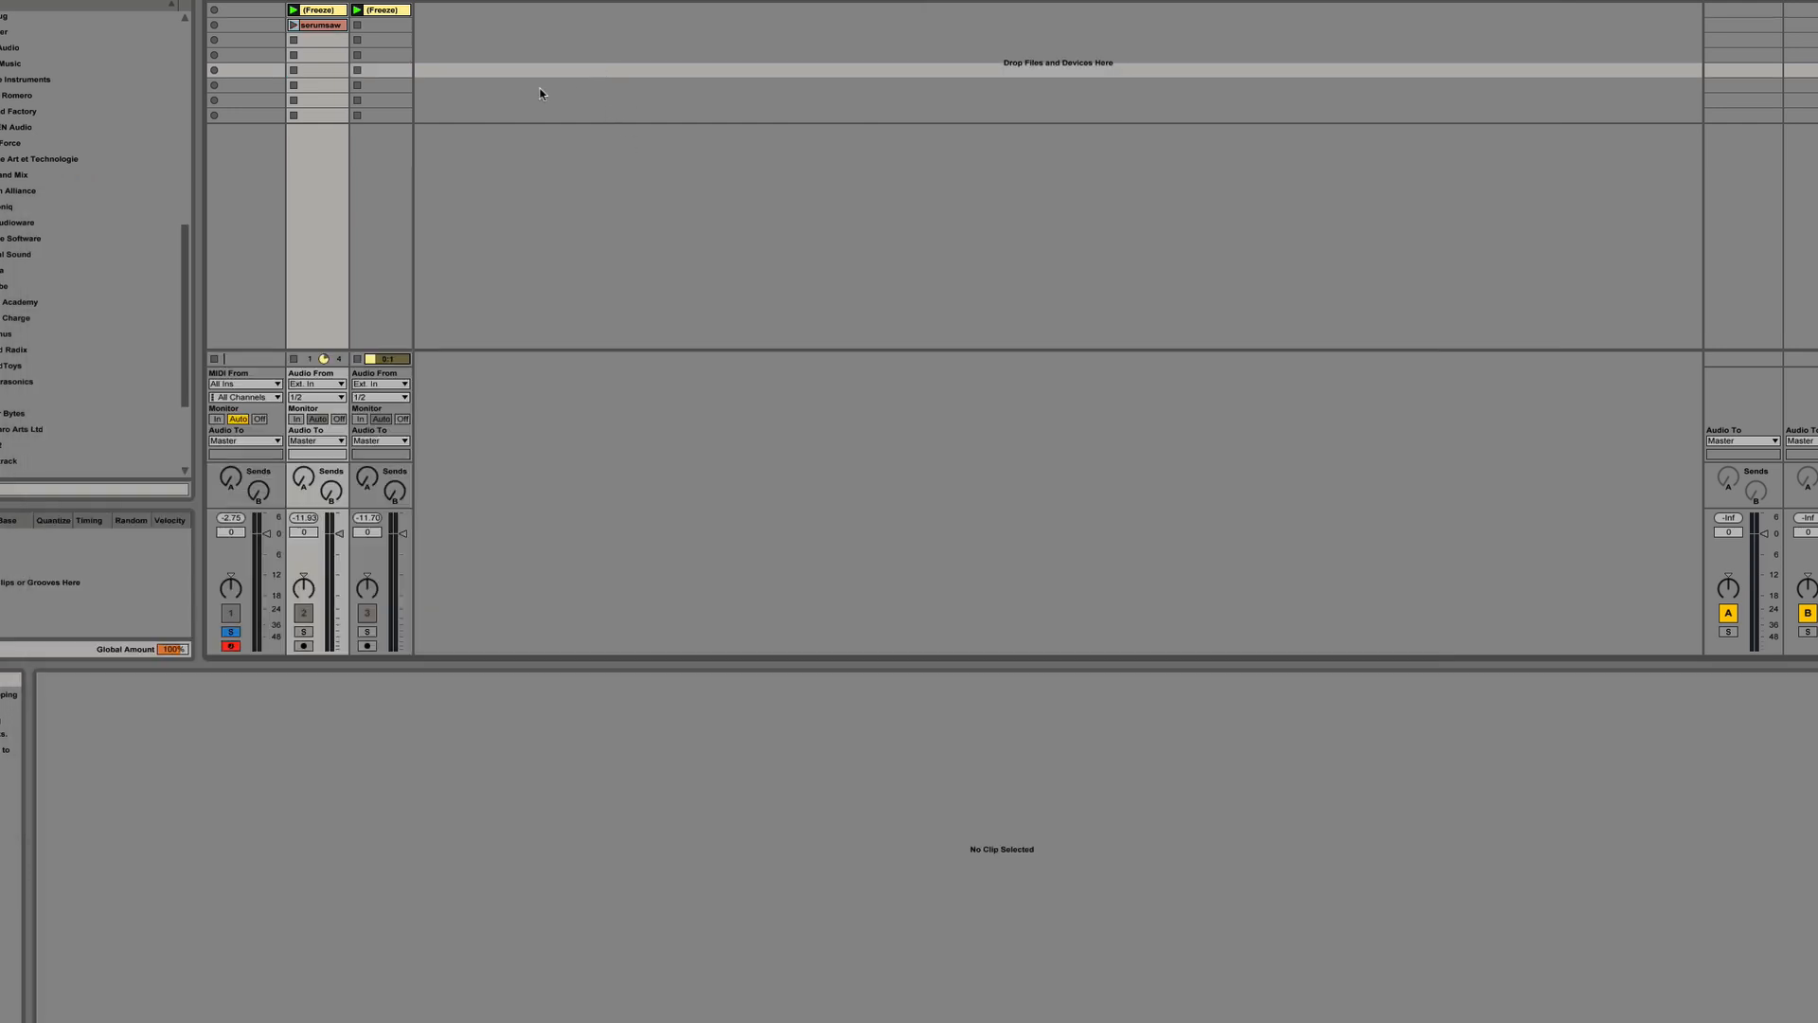
click(396, 8)
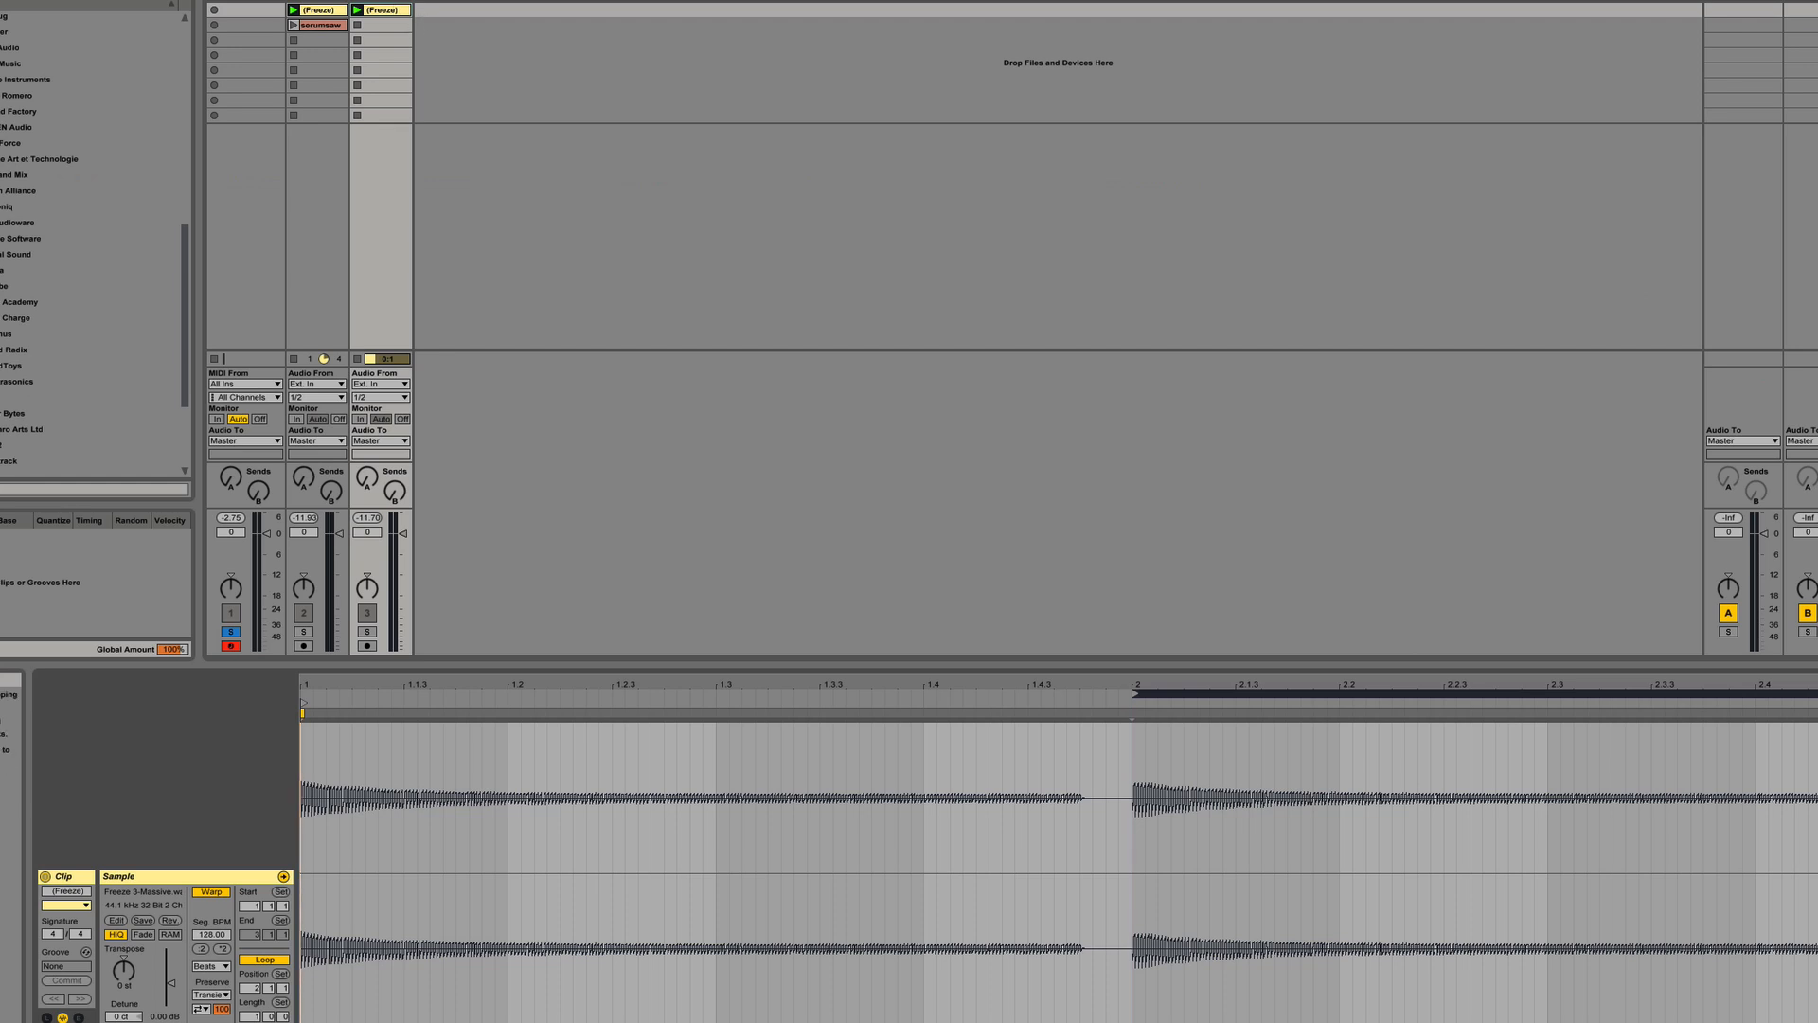
click(376, 54)
click(382, 11)
right_click(381, 10)
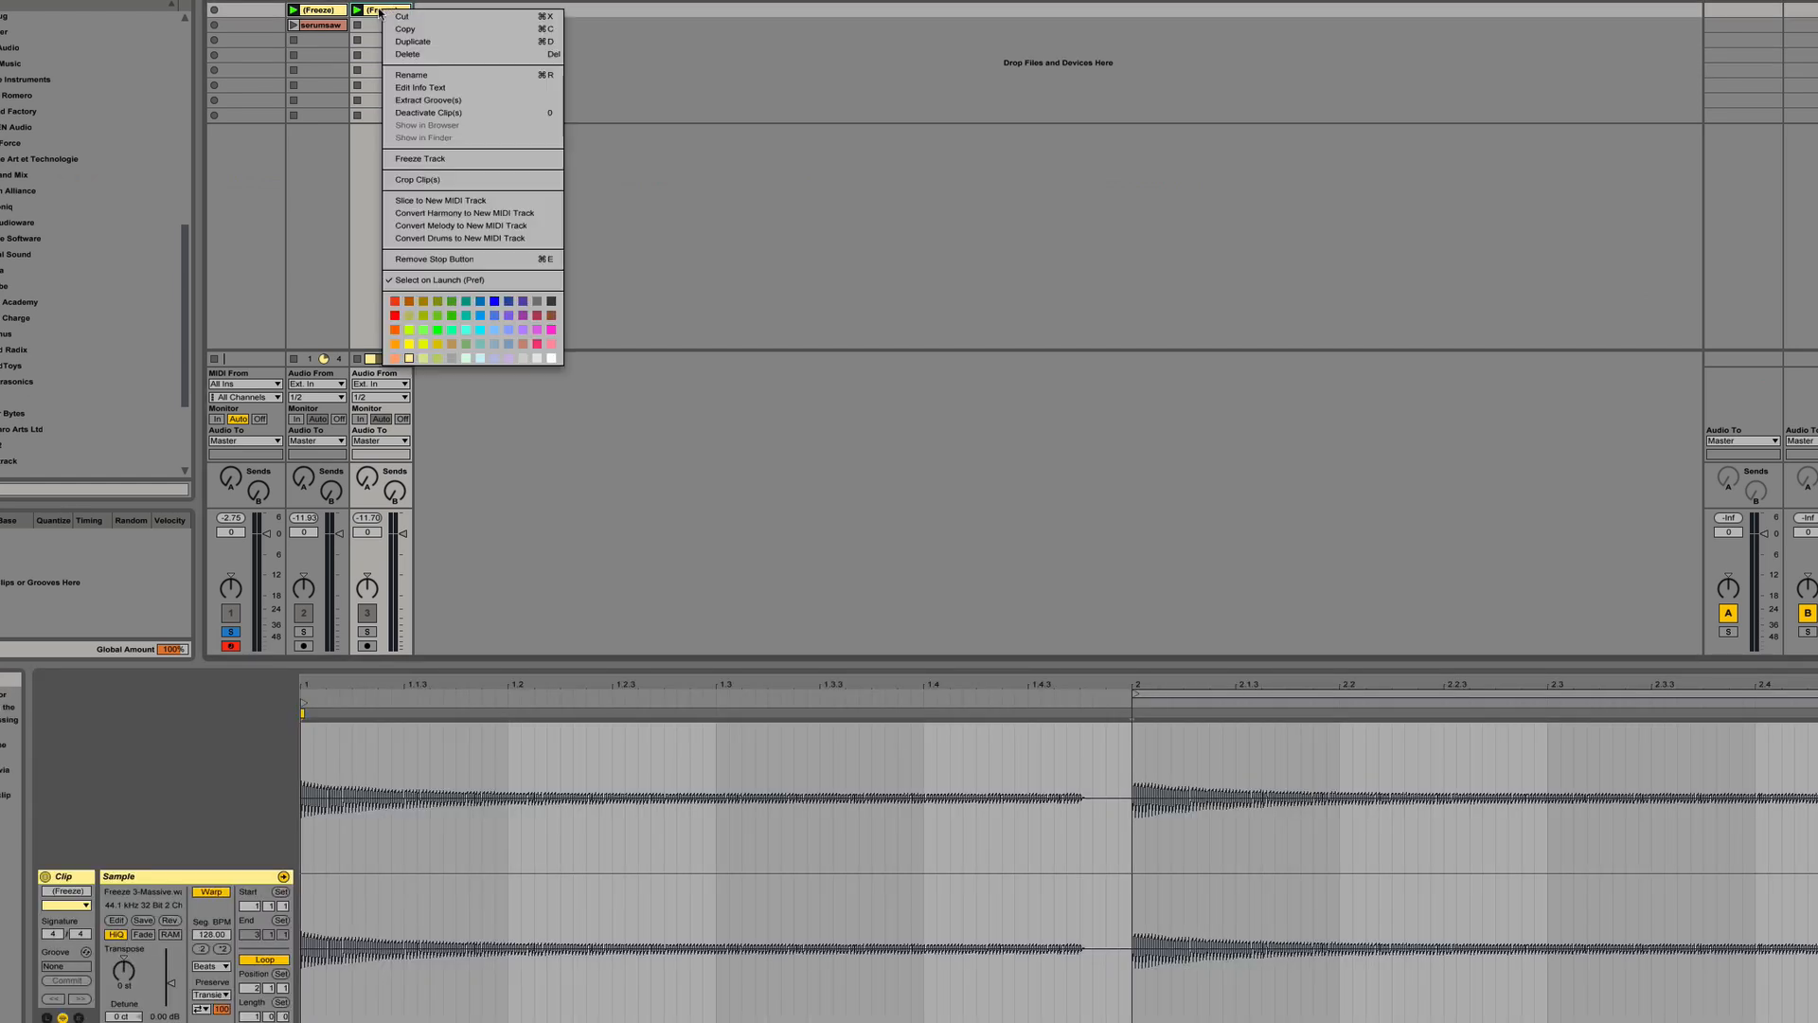
click(1431, 708)
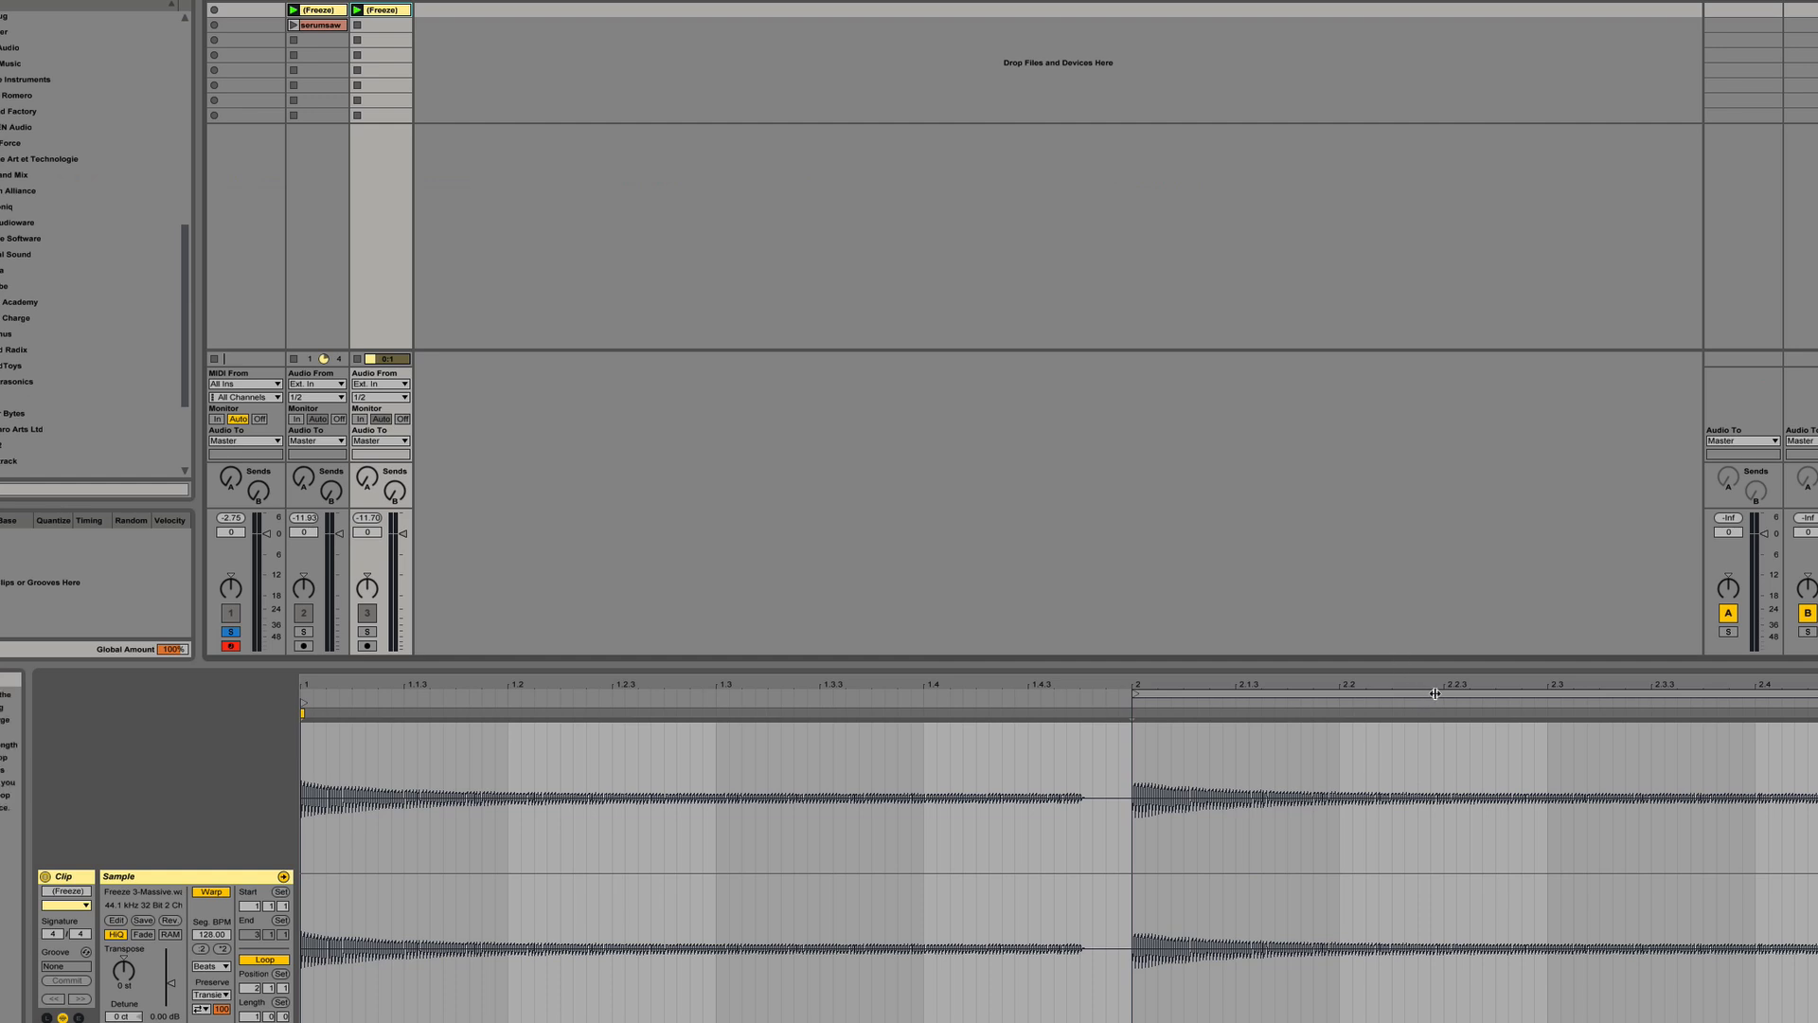
drag(1428, 695, 558, 715)
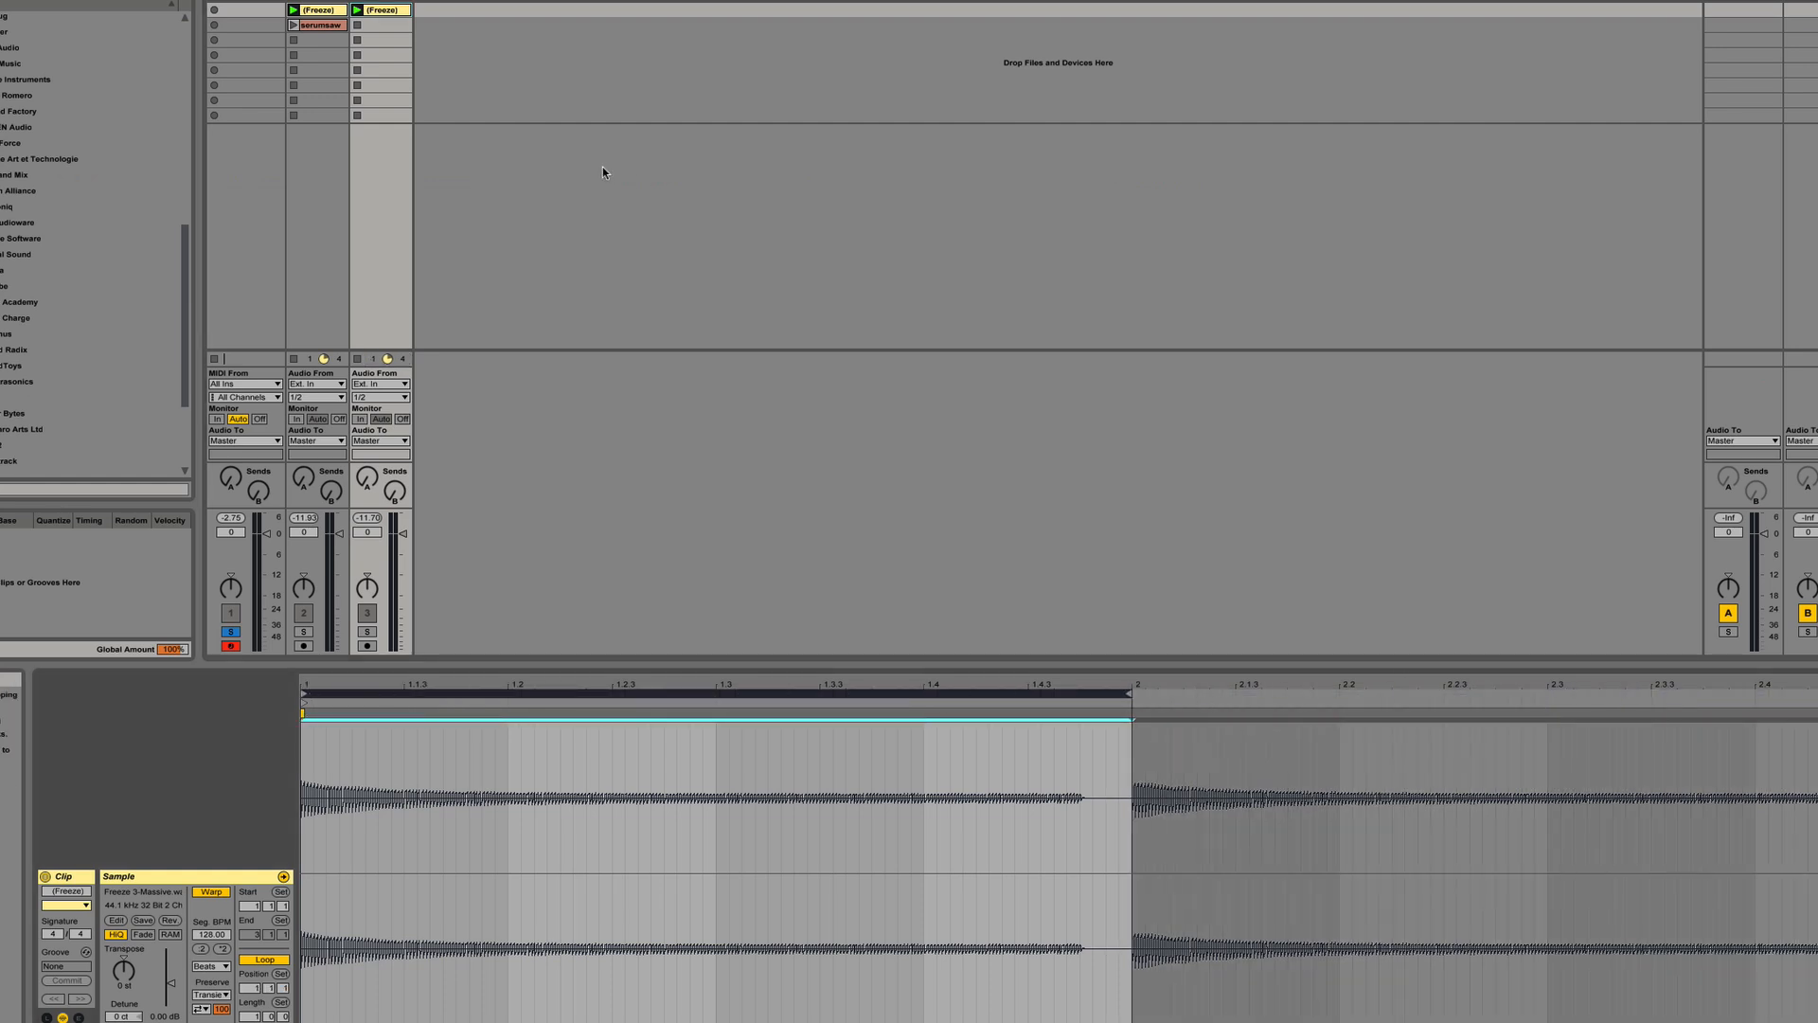
click(381, 9)
Load Massive from the Native Instruments plug-ins onto a new MIDI track
scroll(127, 180, down, 3)
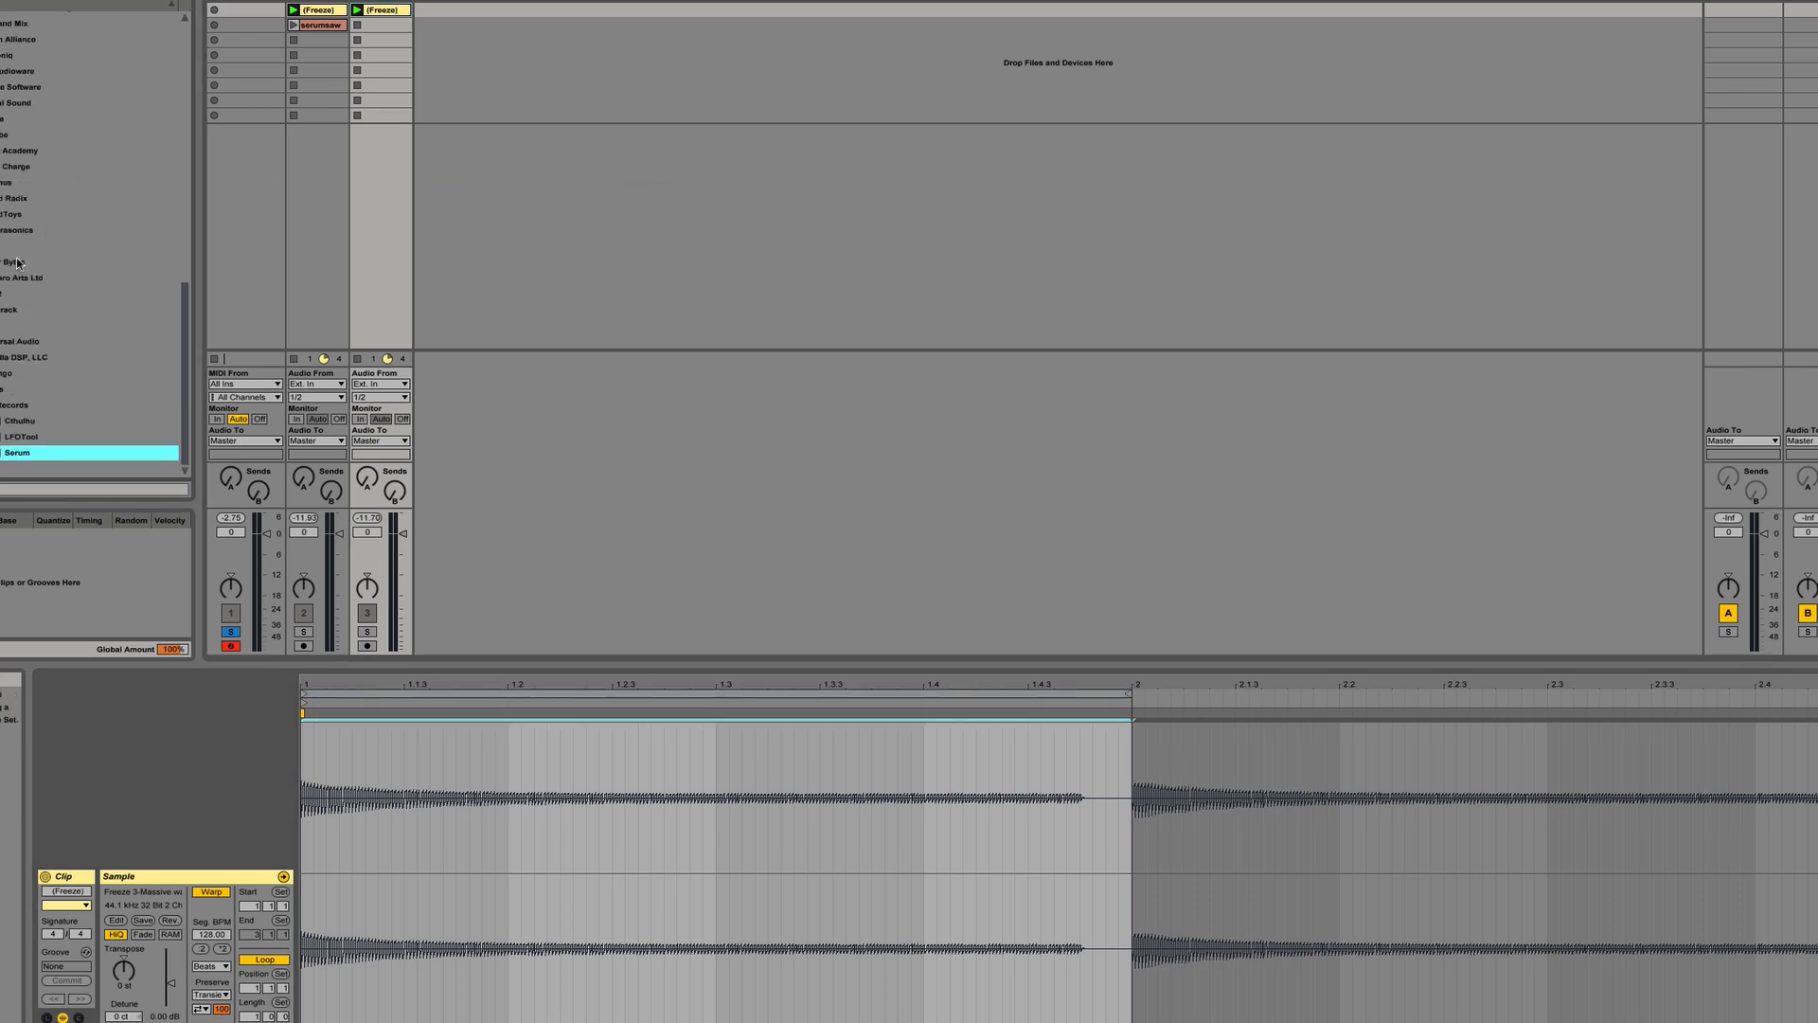
scroll(22, 266, up, 5)
click(2, 182)
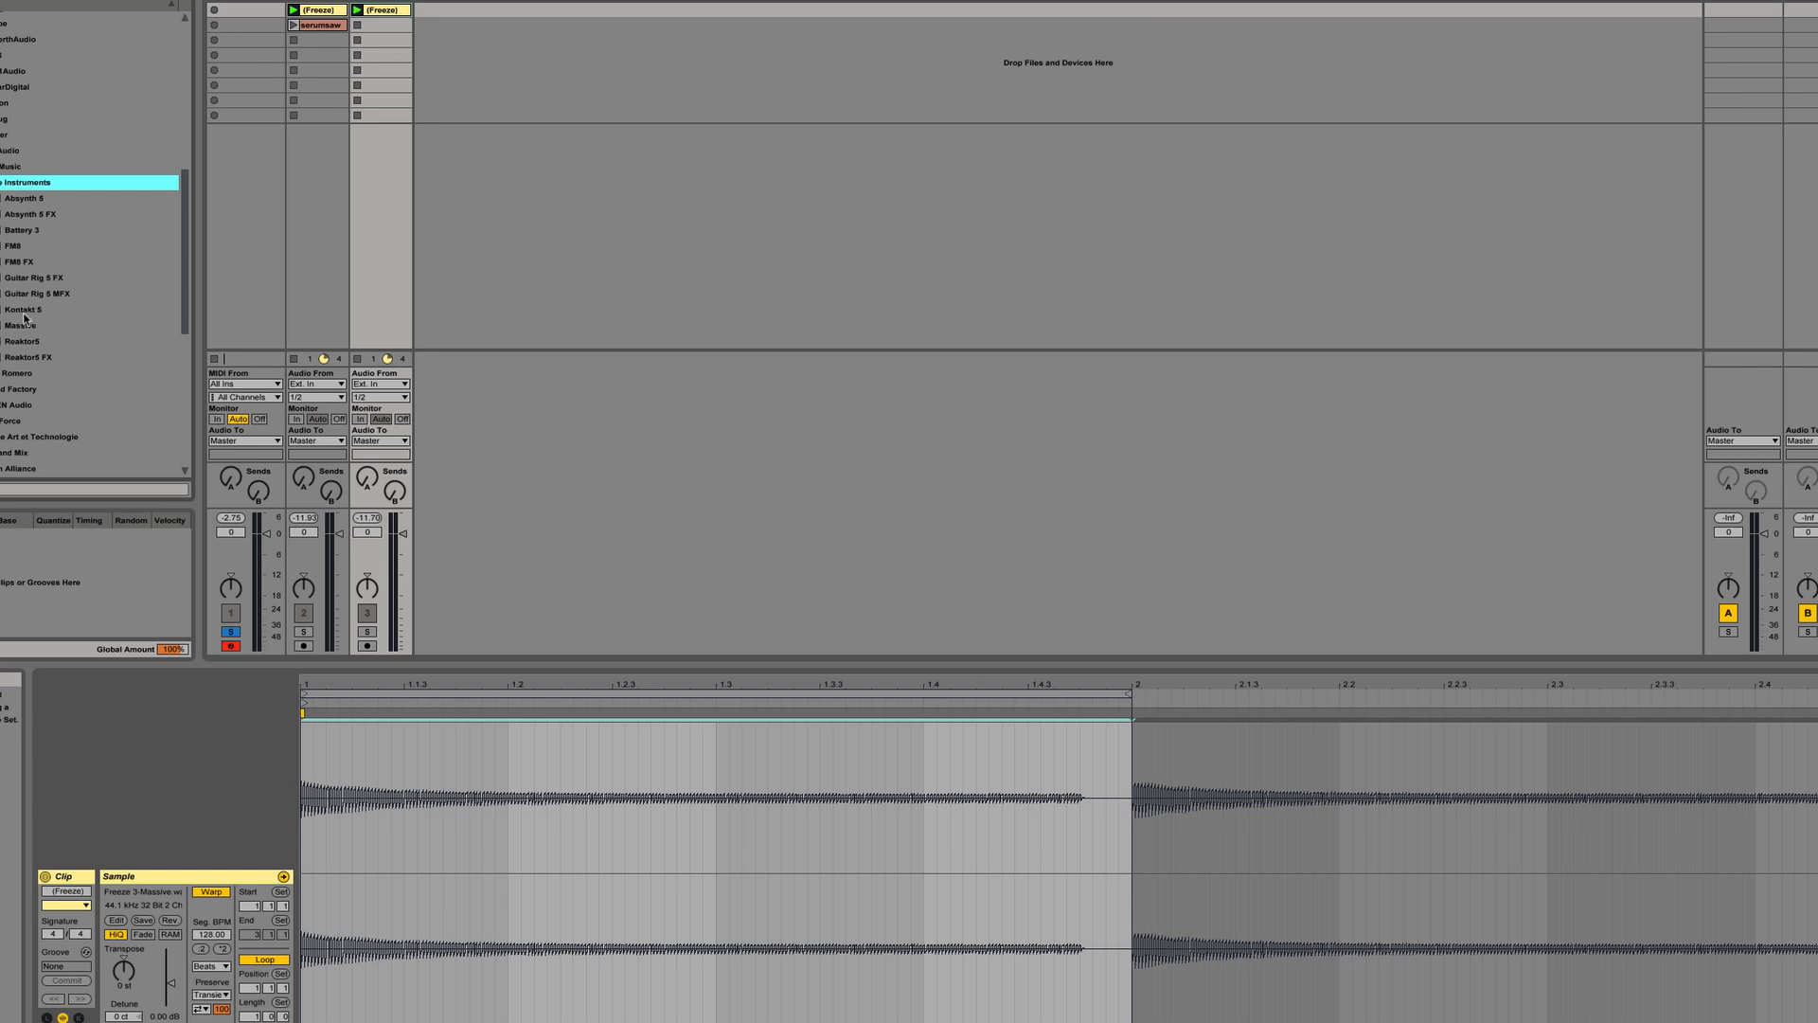
drag(23, 325, 456, 28)
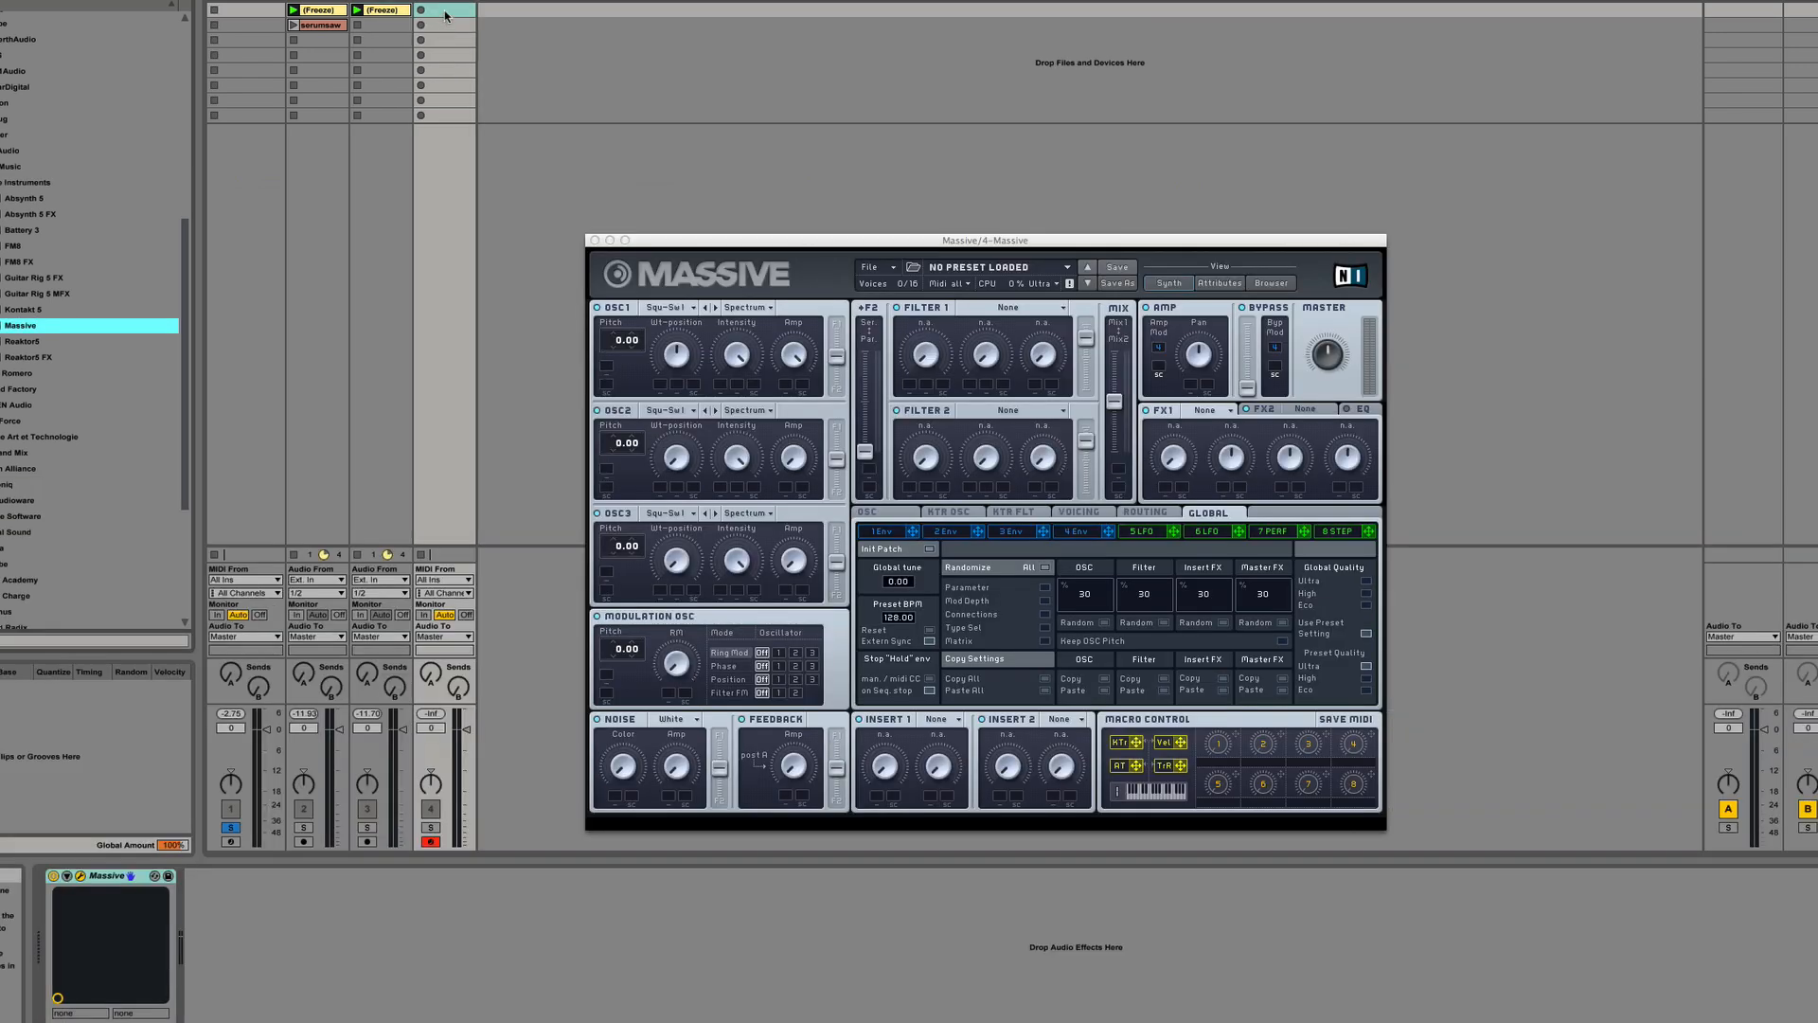
Create a MIDI clip on the new Massive track with an F-1 note spanning the whole clip, and play it soloed
double_click(445, 12)
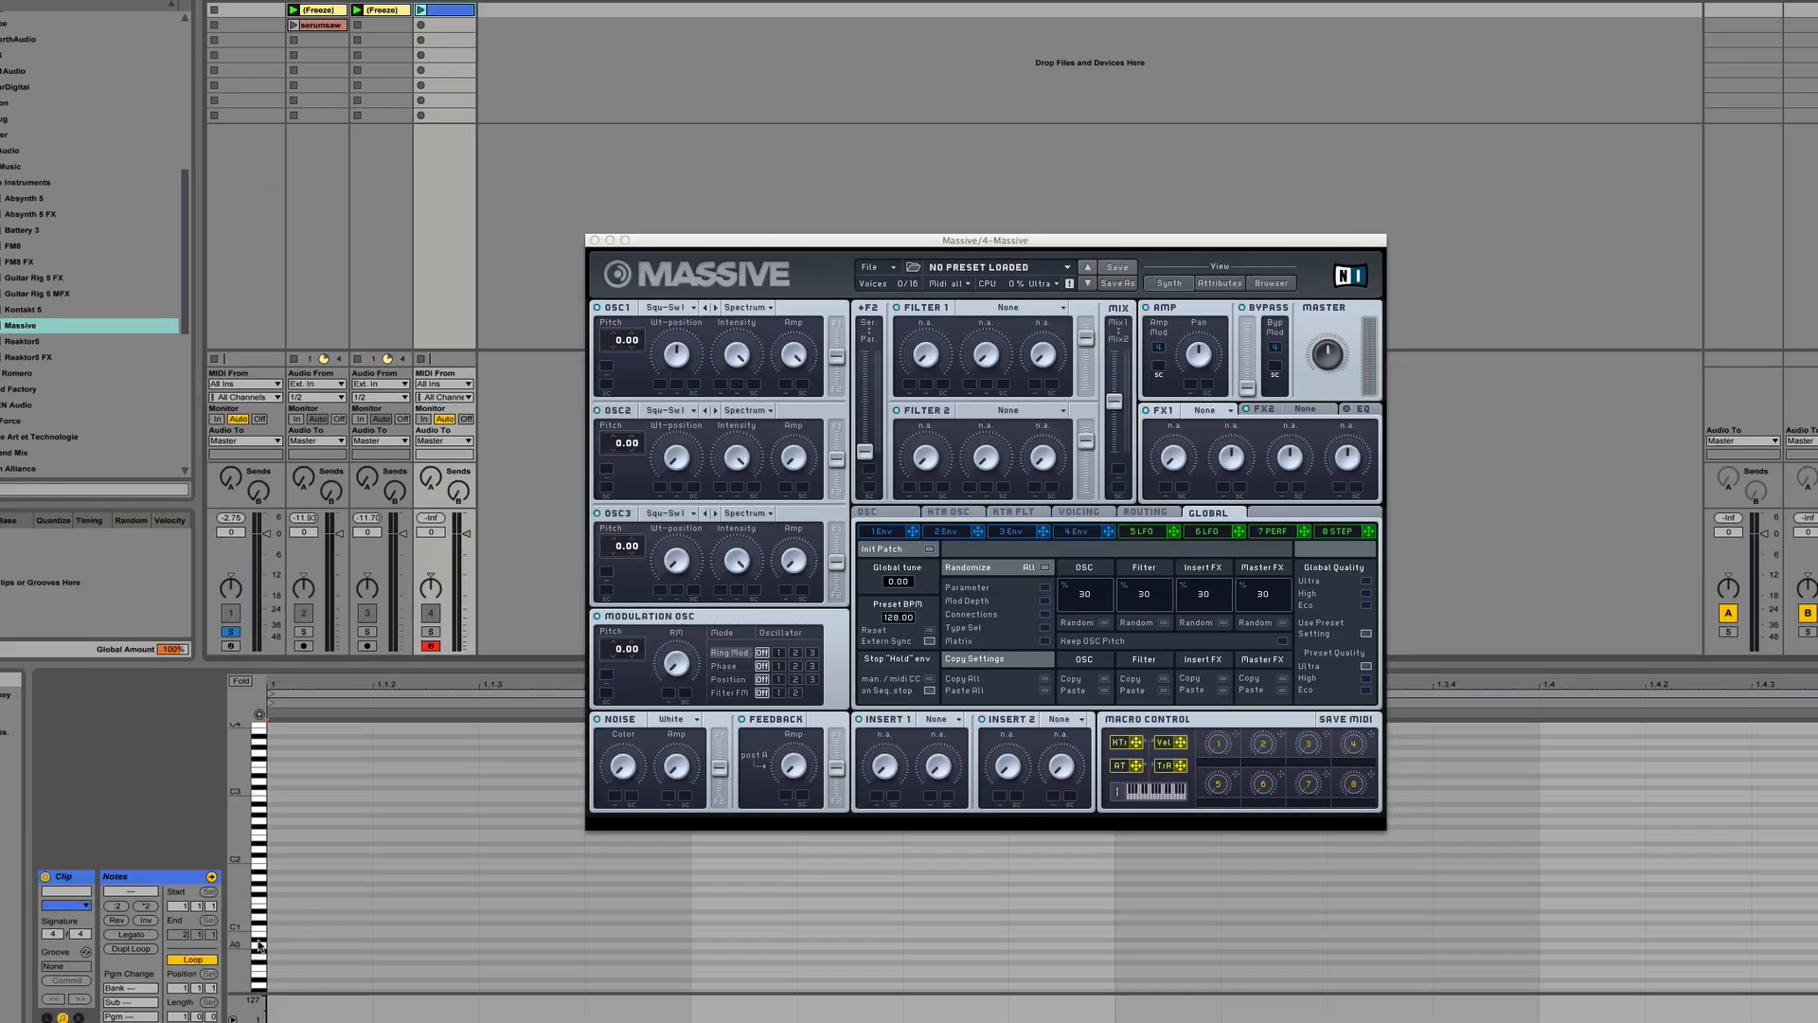
scroll(261, 945, down, 5)
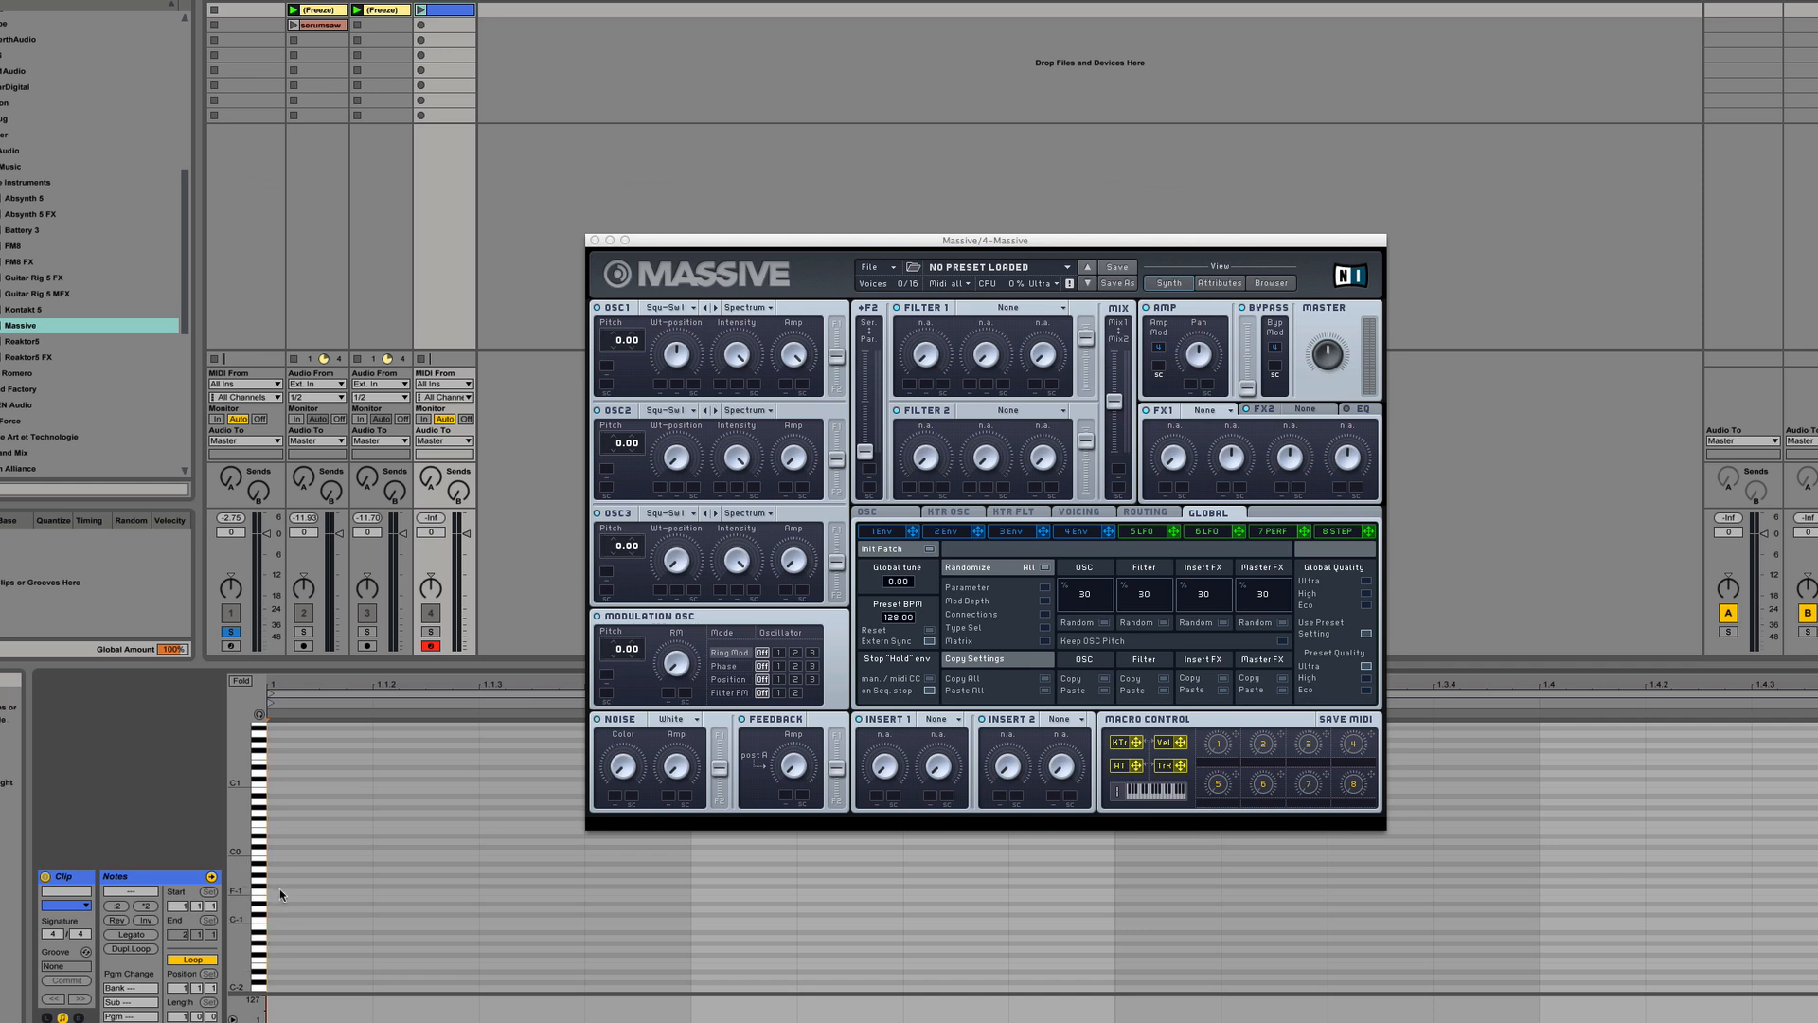
double_click(280, 888)
drag(371, 890, 1813, 887)
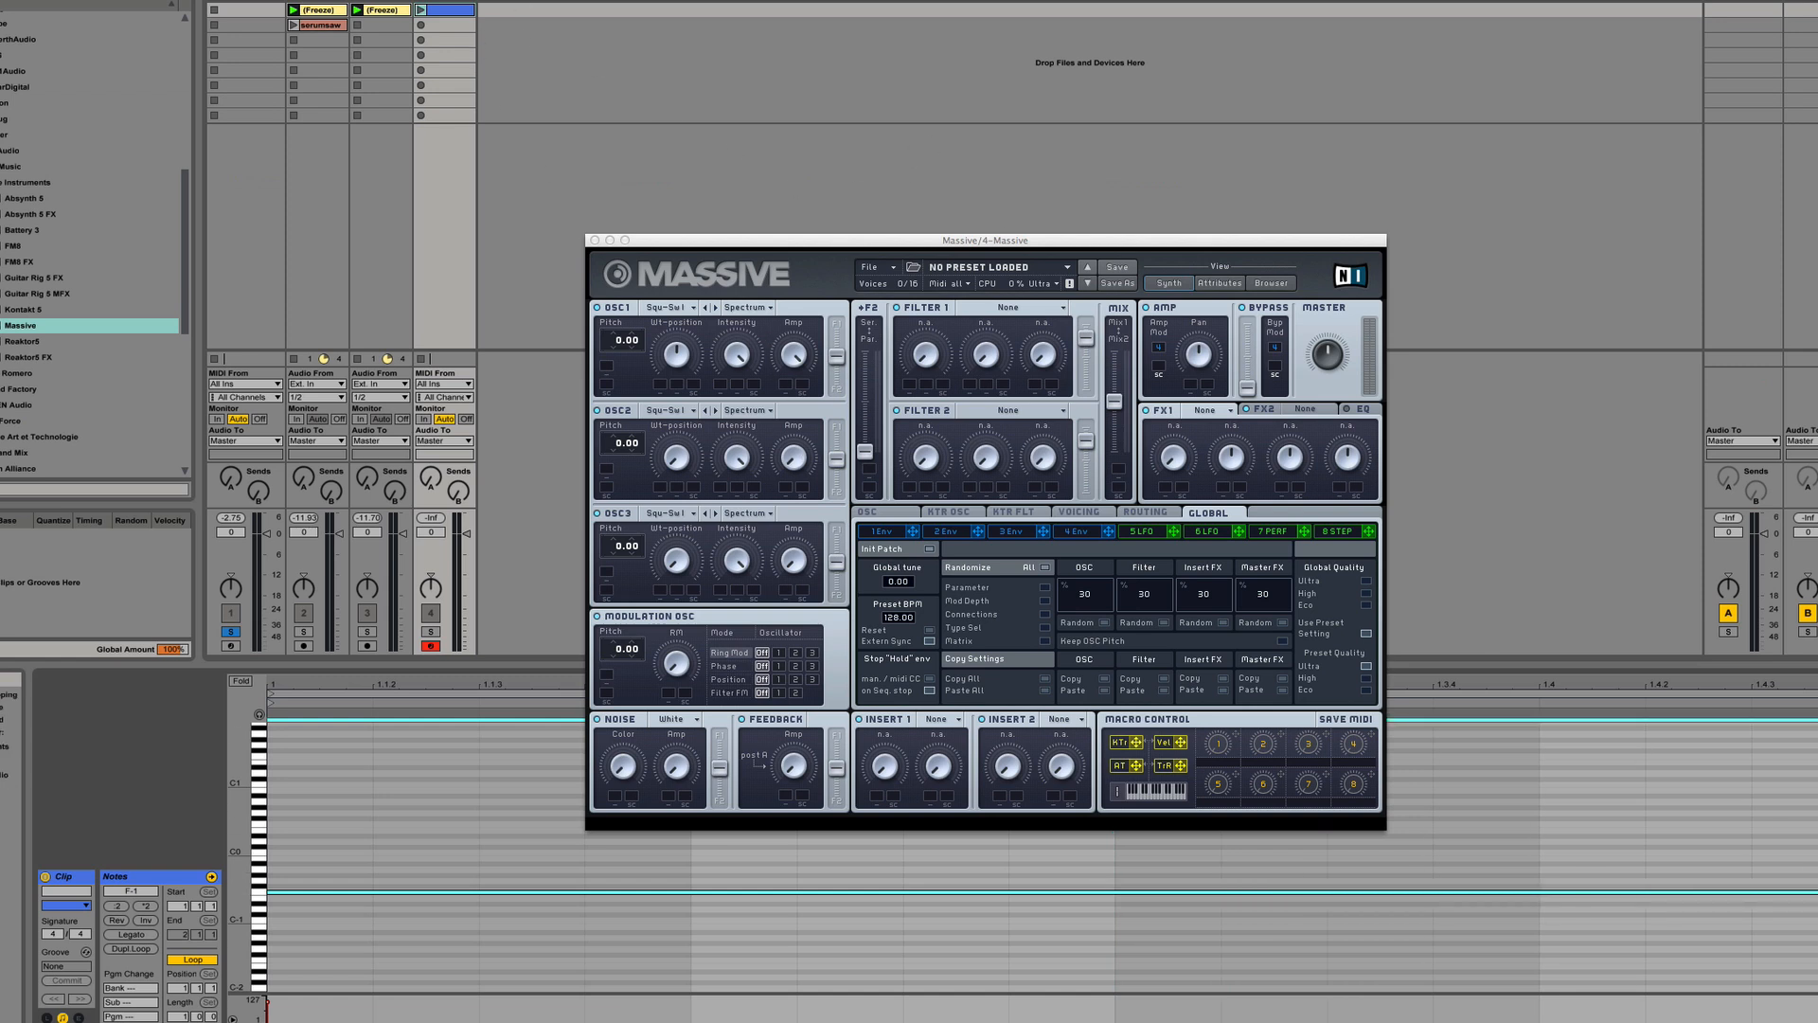
click(429, 632)
click(421, 10)
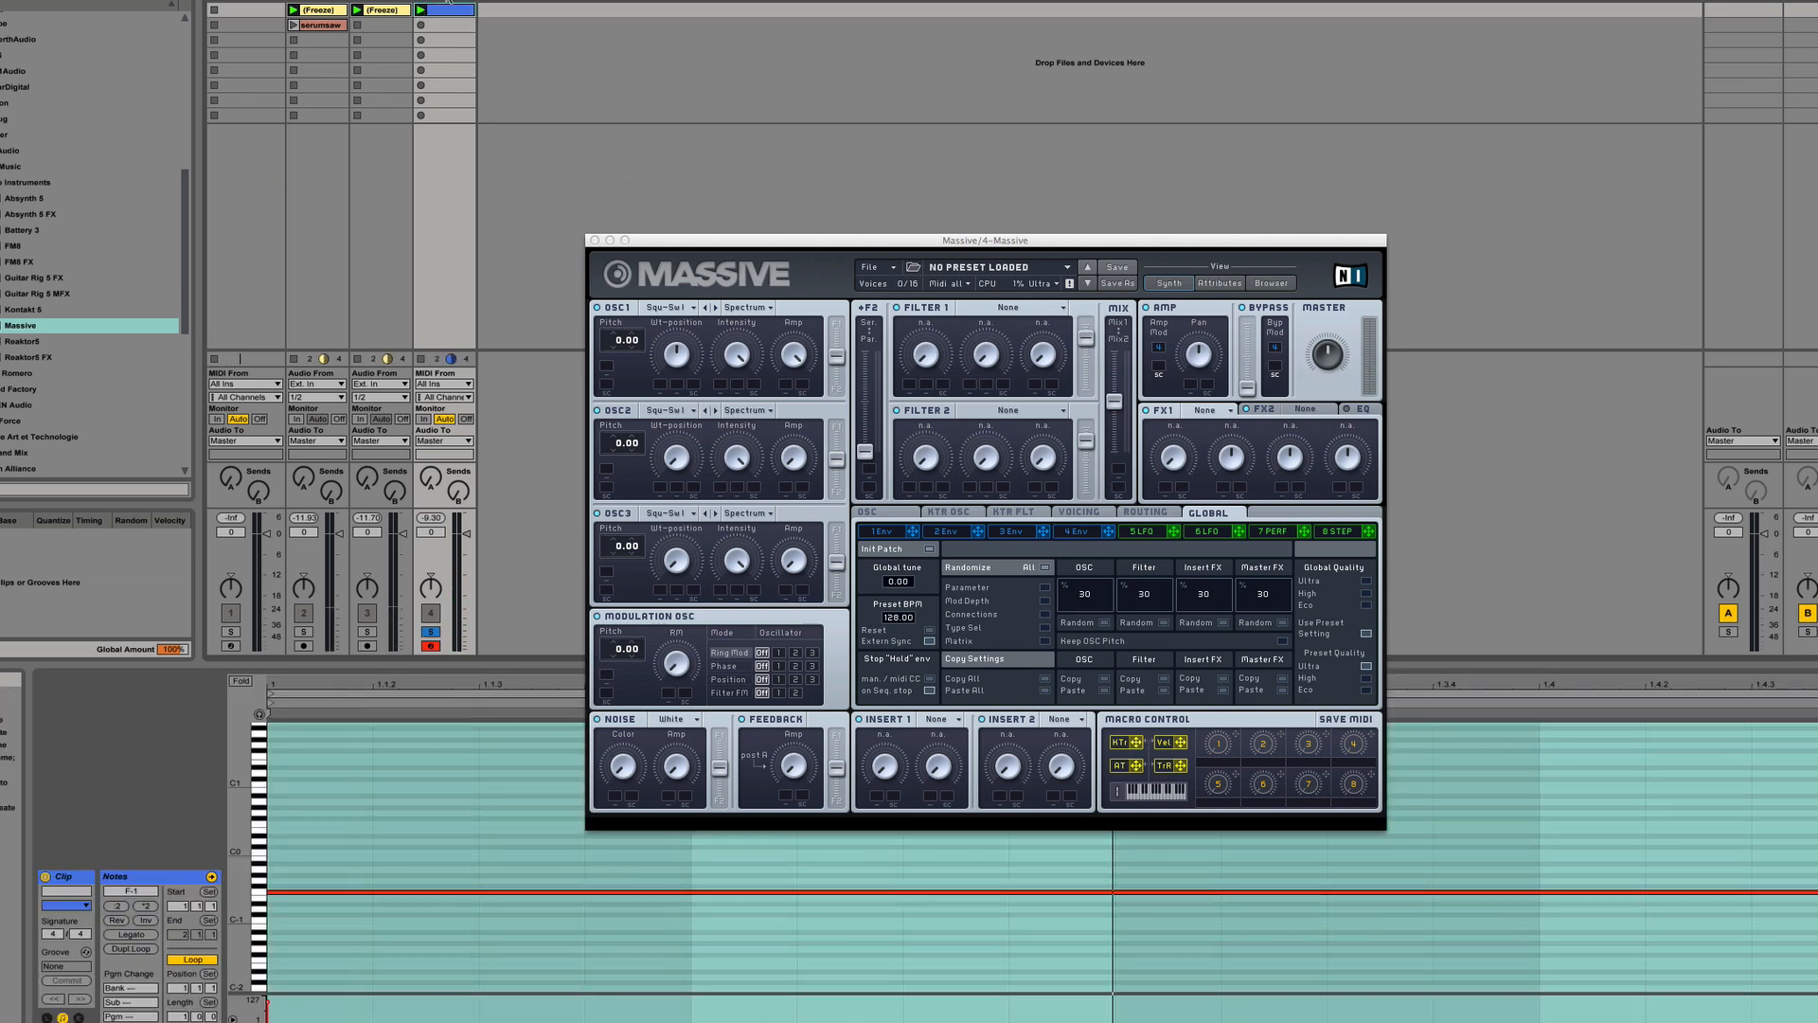
Freeze the new Massive track and flatten it to audio
right_click(450, 9)
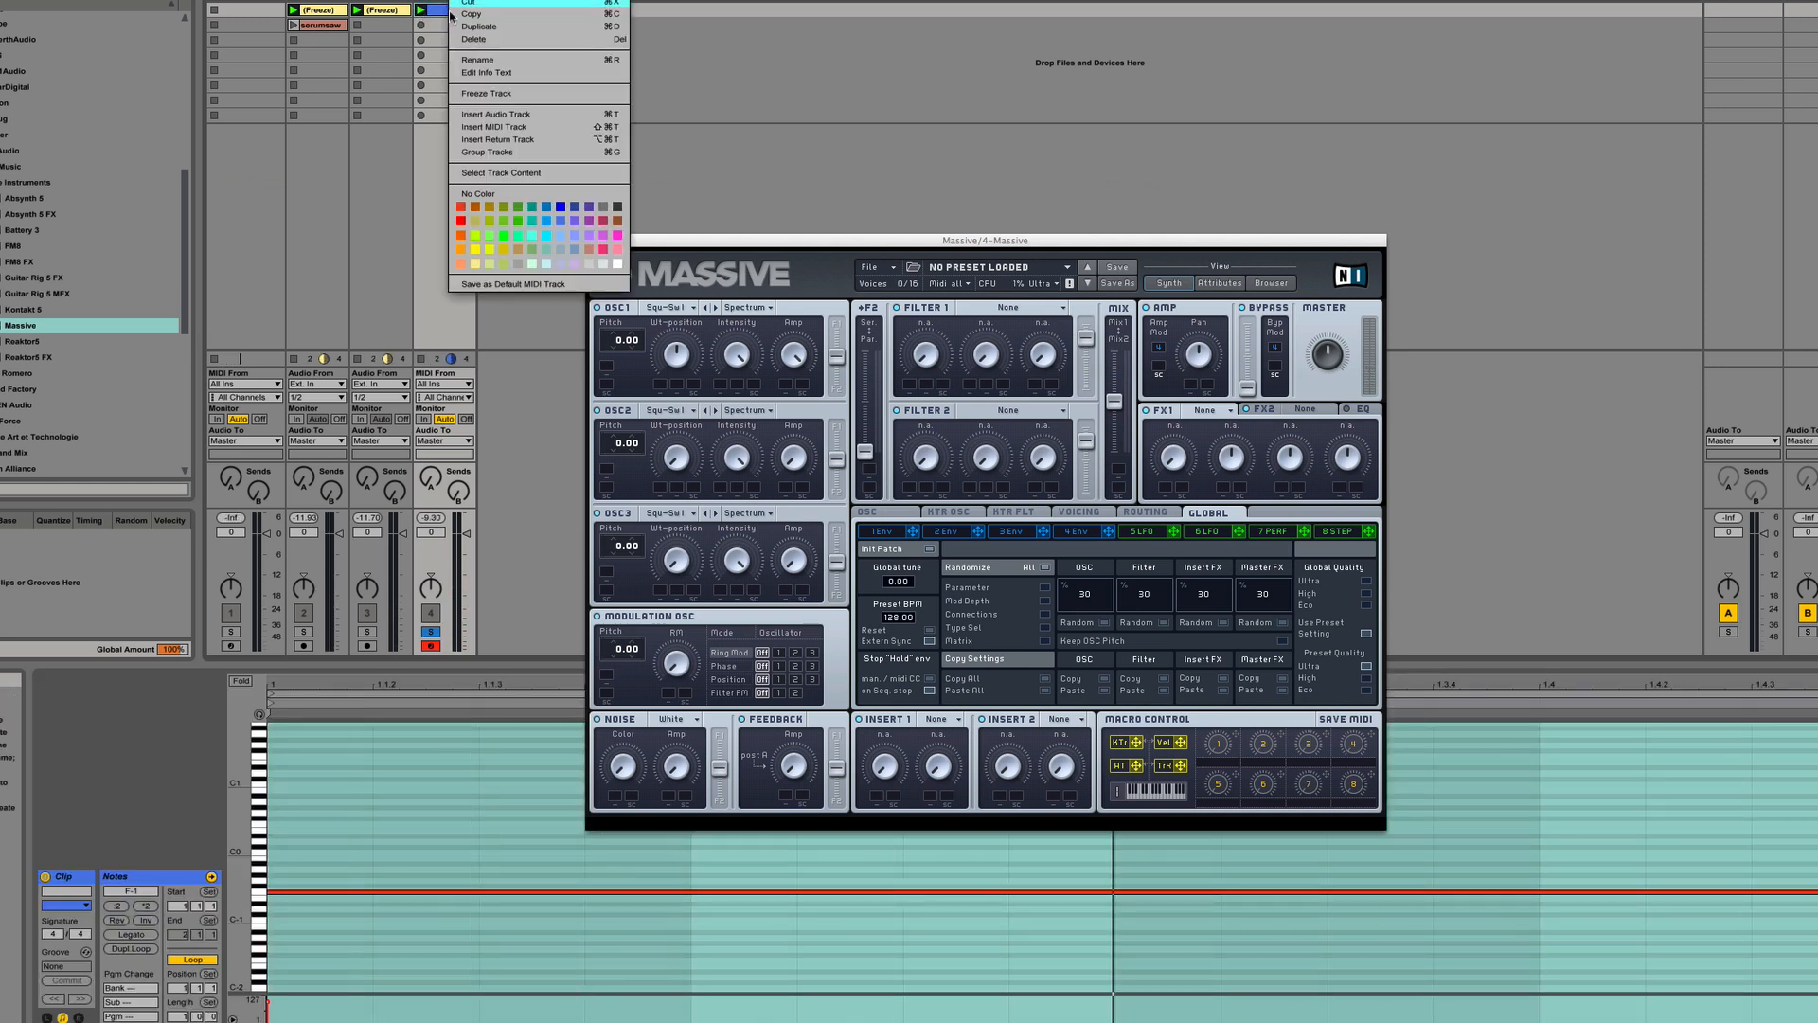
click(930, 101)
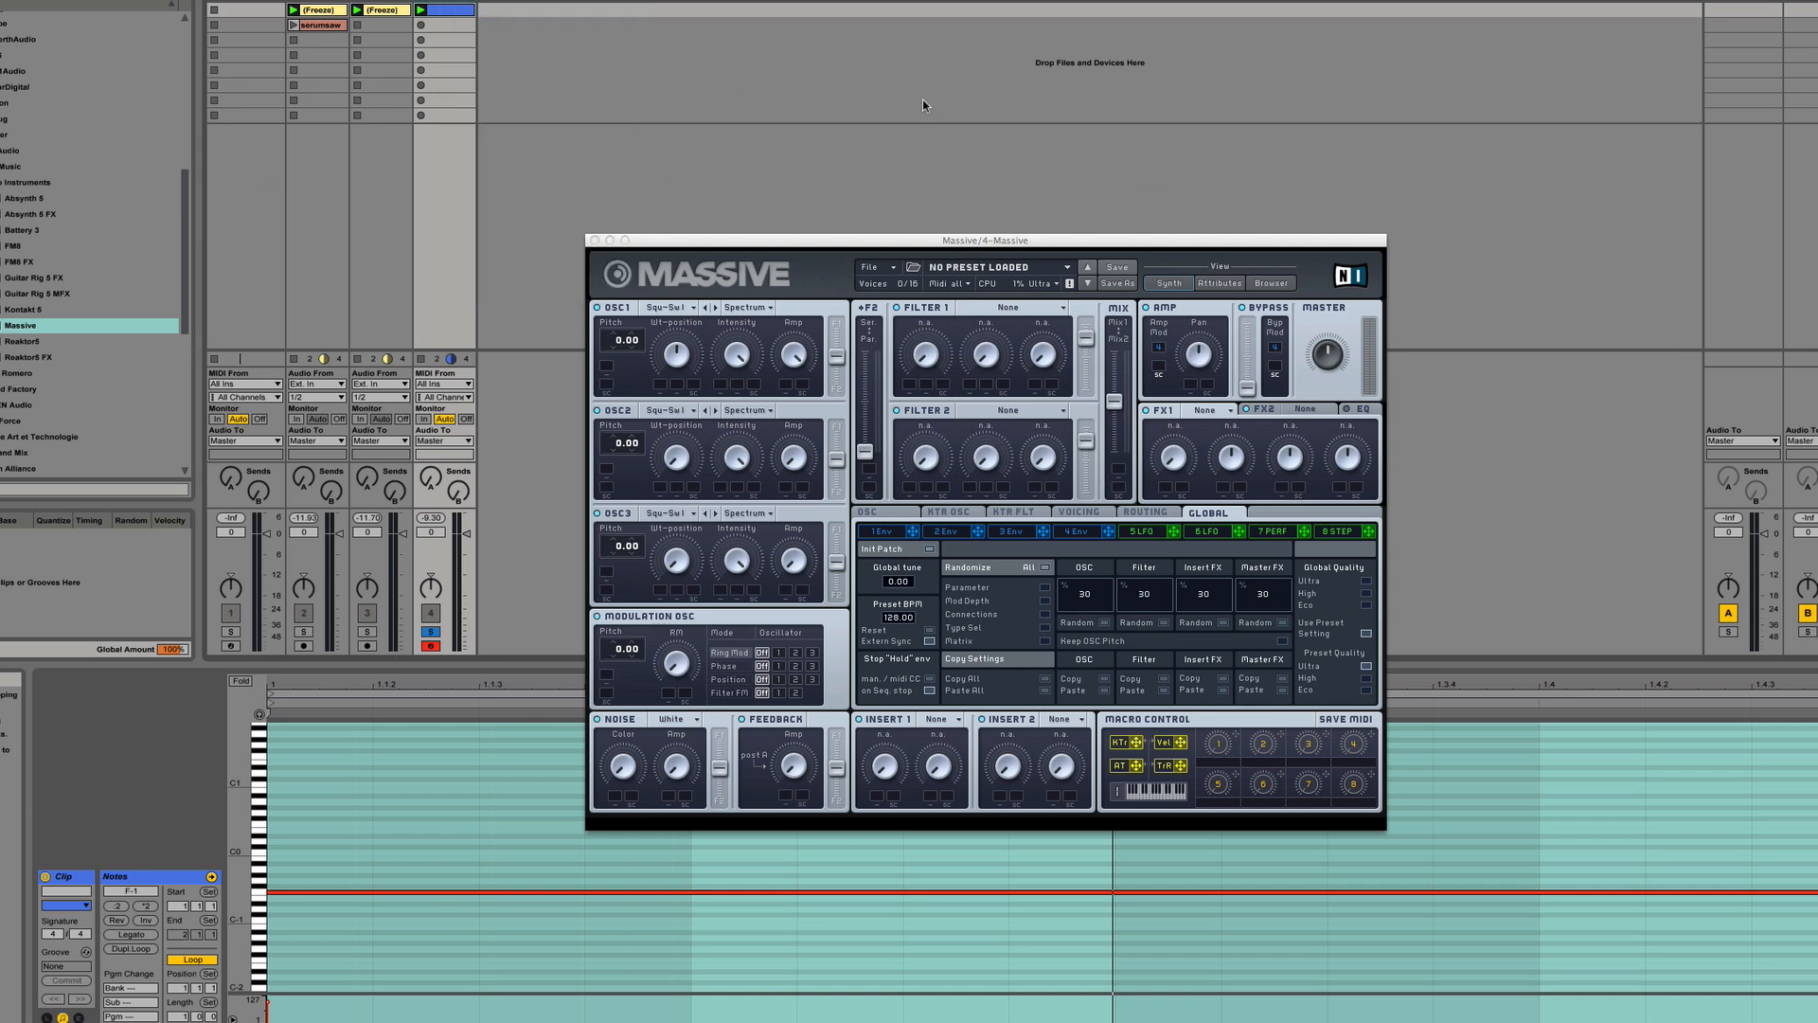
right_click(456, 3)
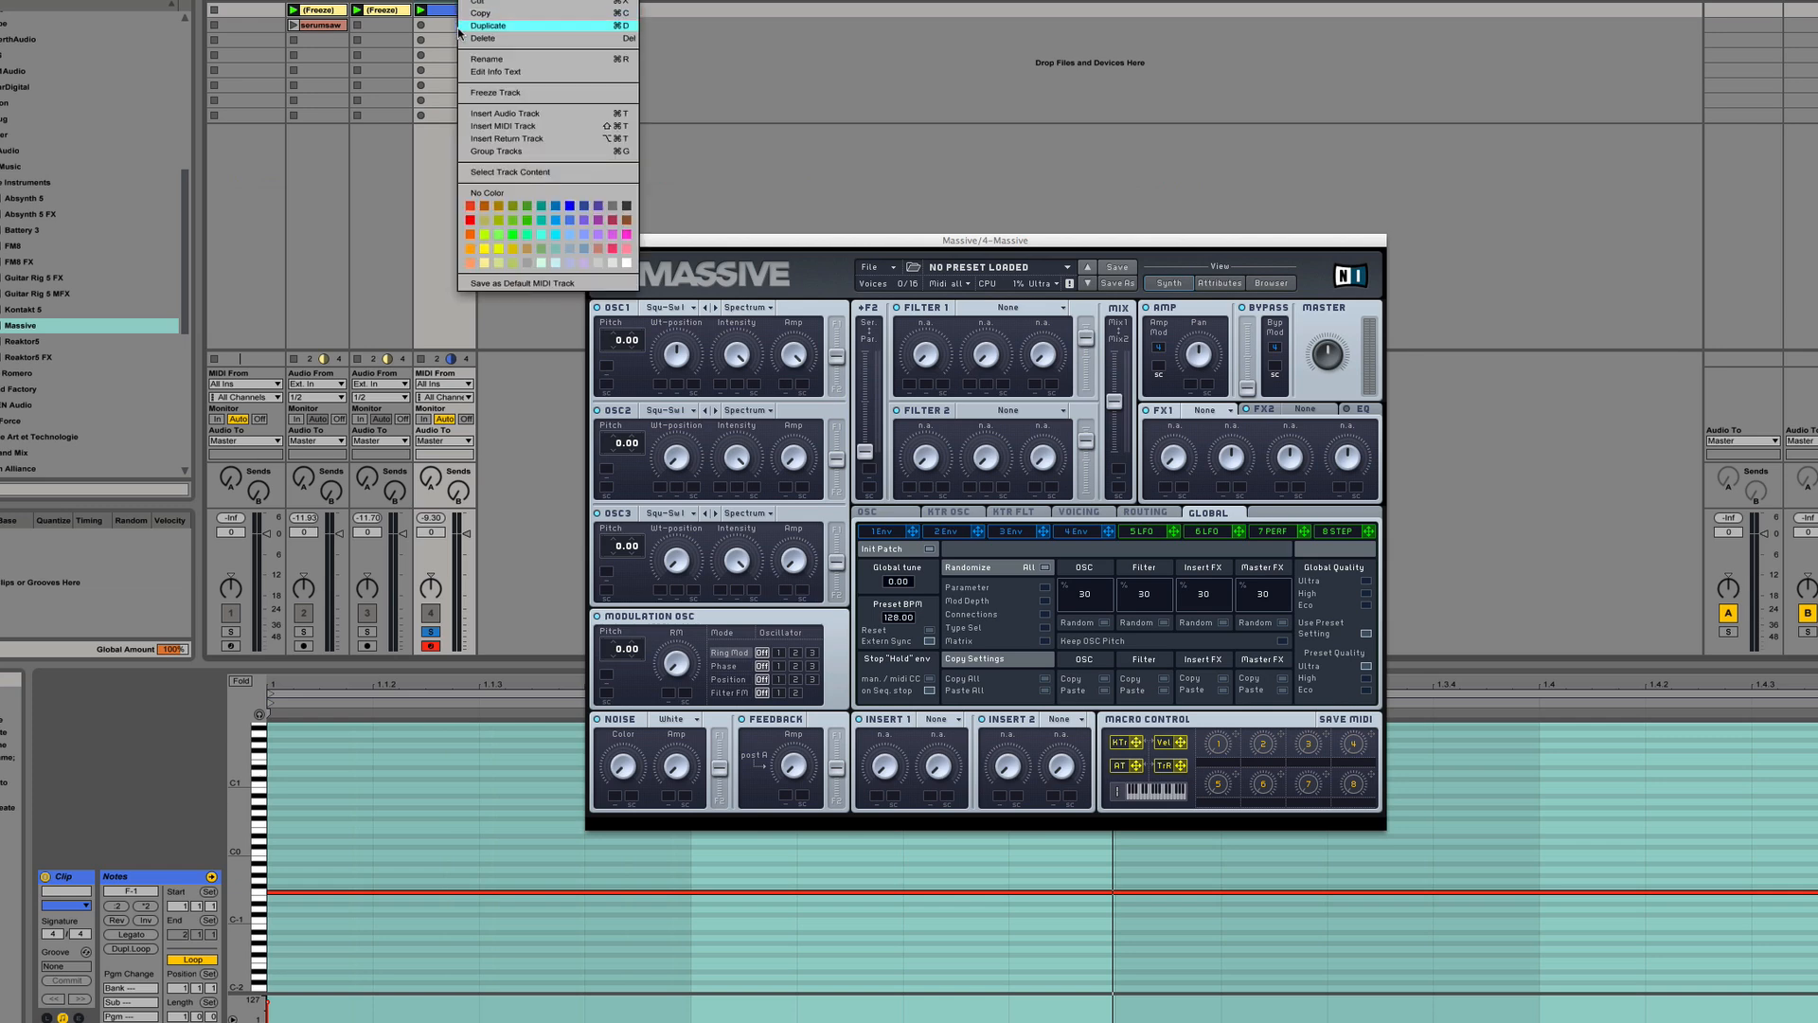
click(472, 89)
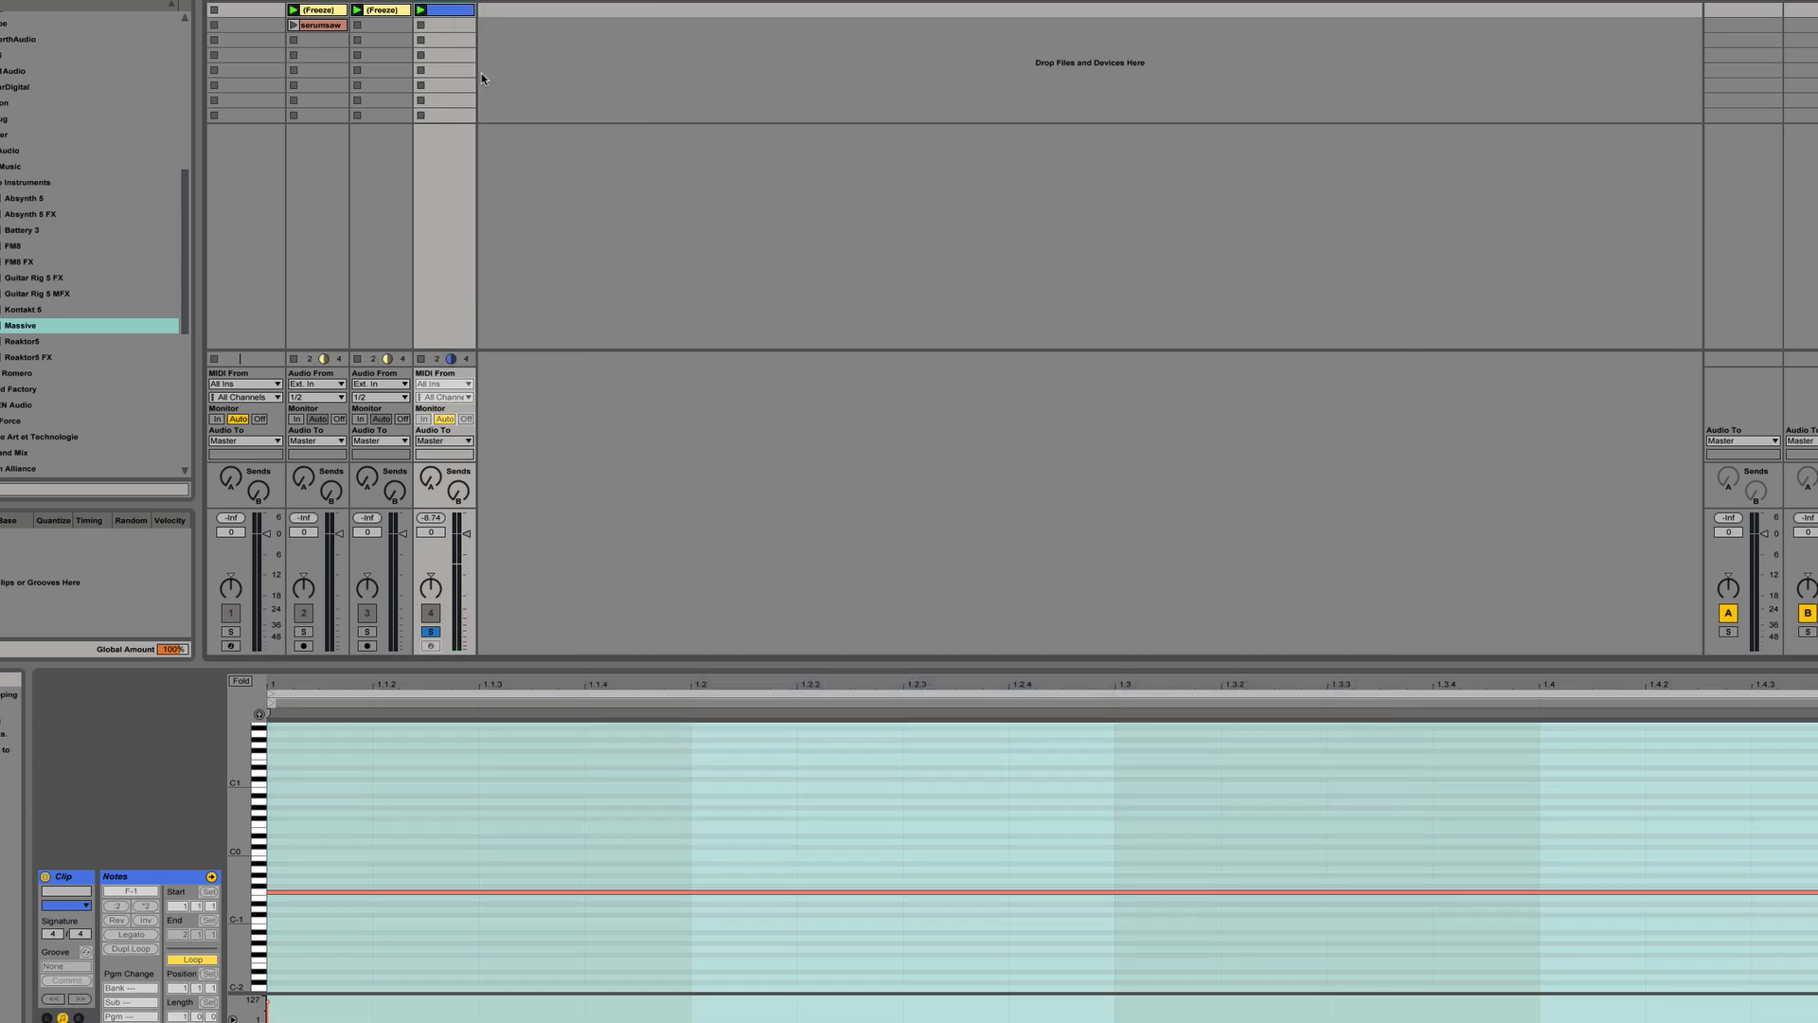
right_click(437, 59)
click(453, 105)
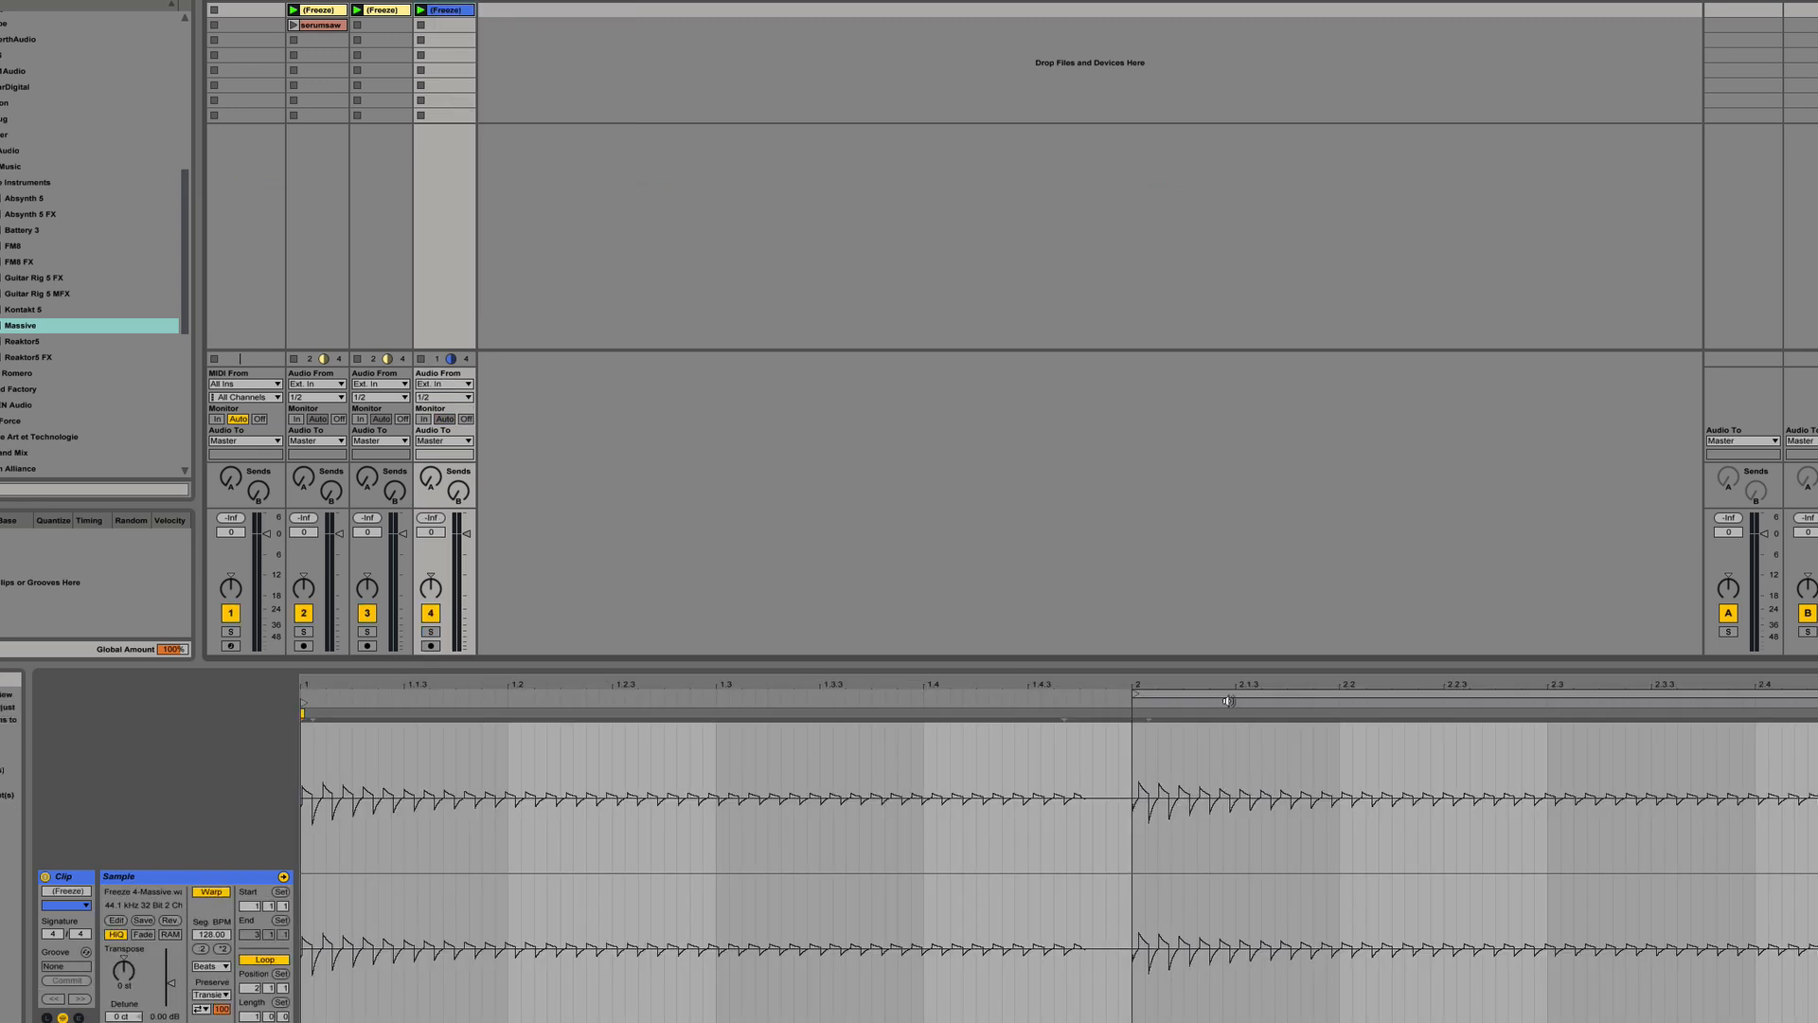
Reveal the flattened clip's file in Finder and open Freeze 4-Massive.wav in Audacity, reading it directly from the original
right_click(447, 17)
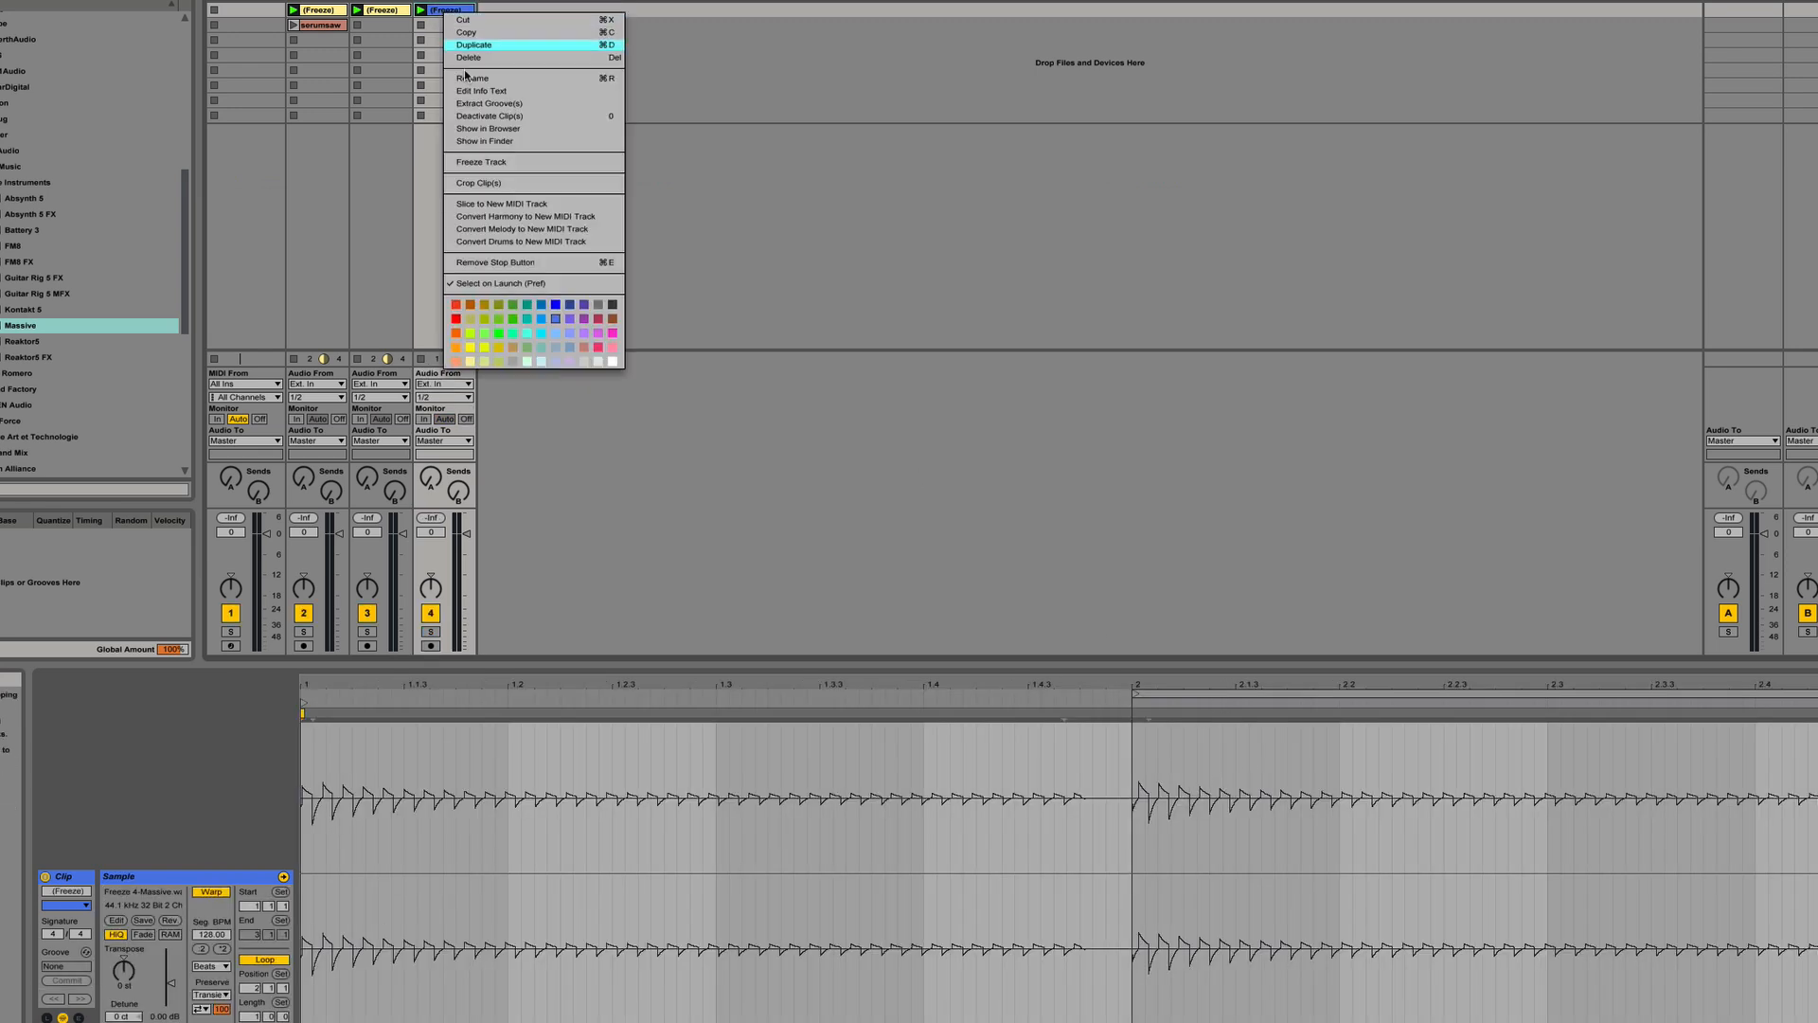
click(480, 138)
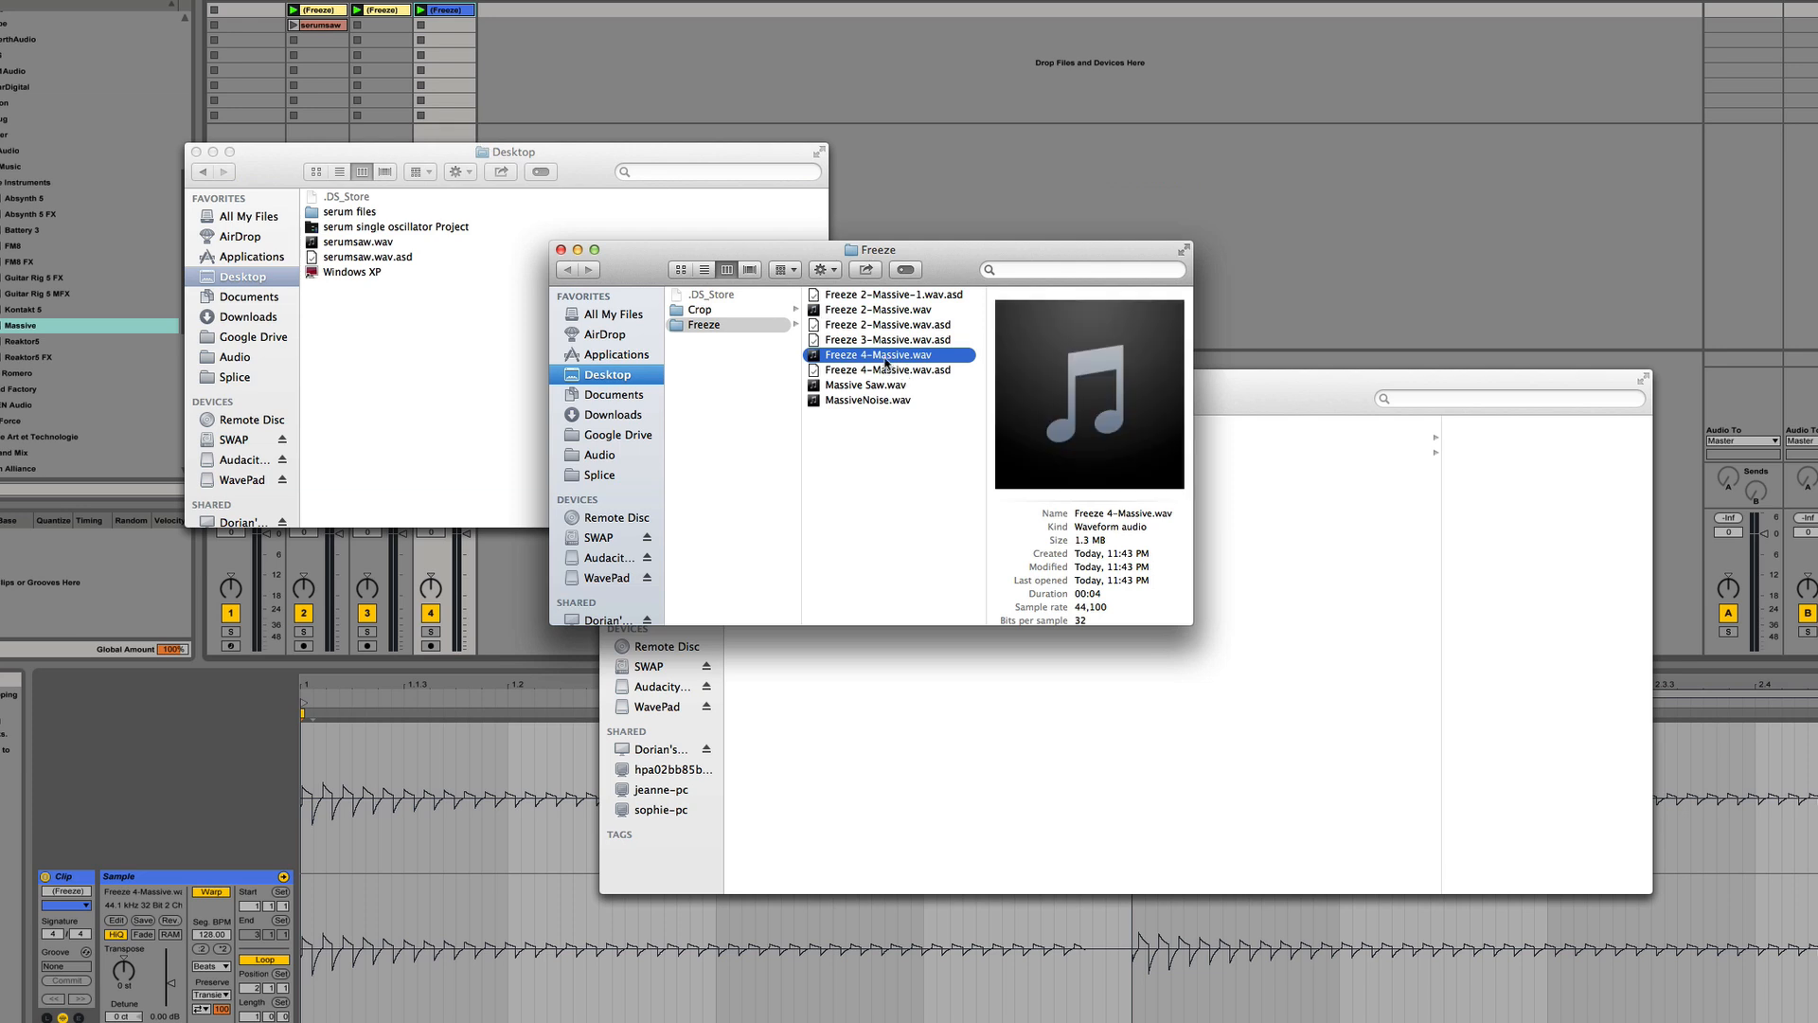
drag(888, 356, 1319, 1006)
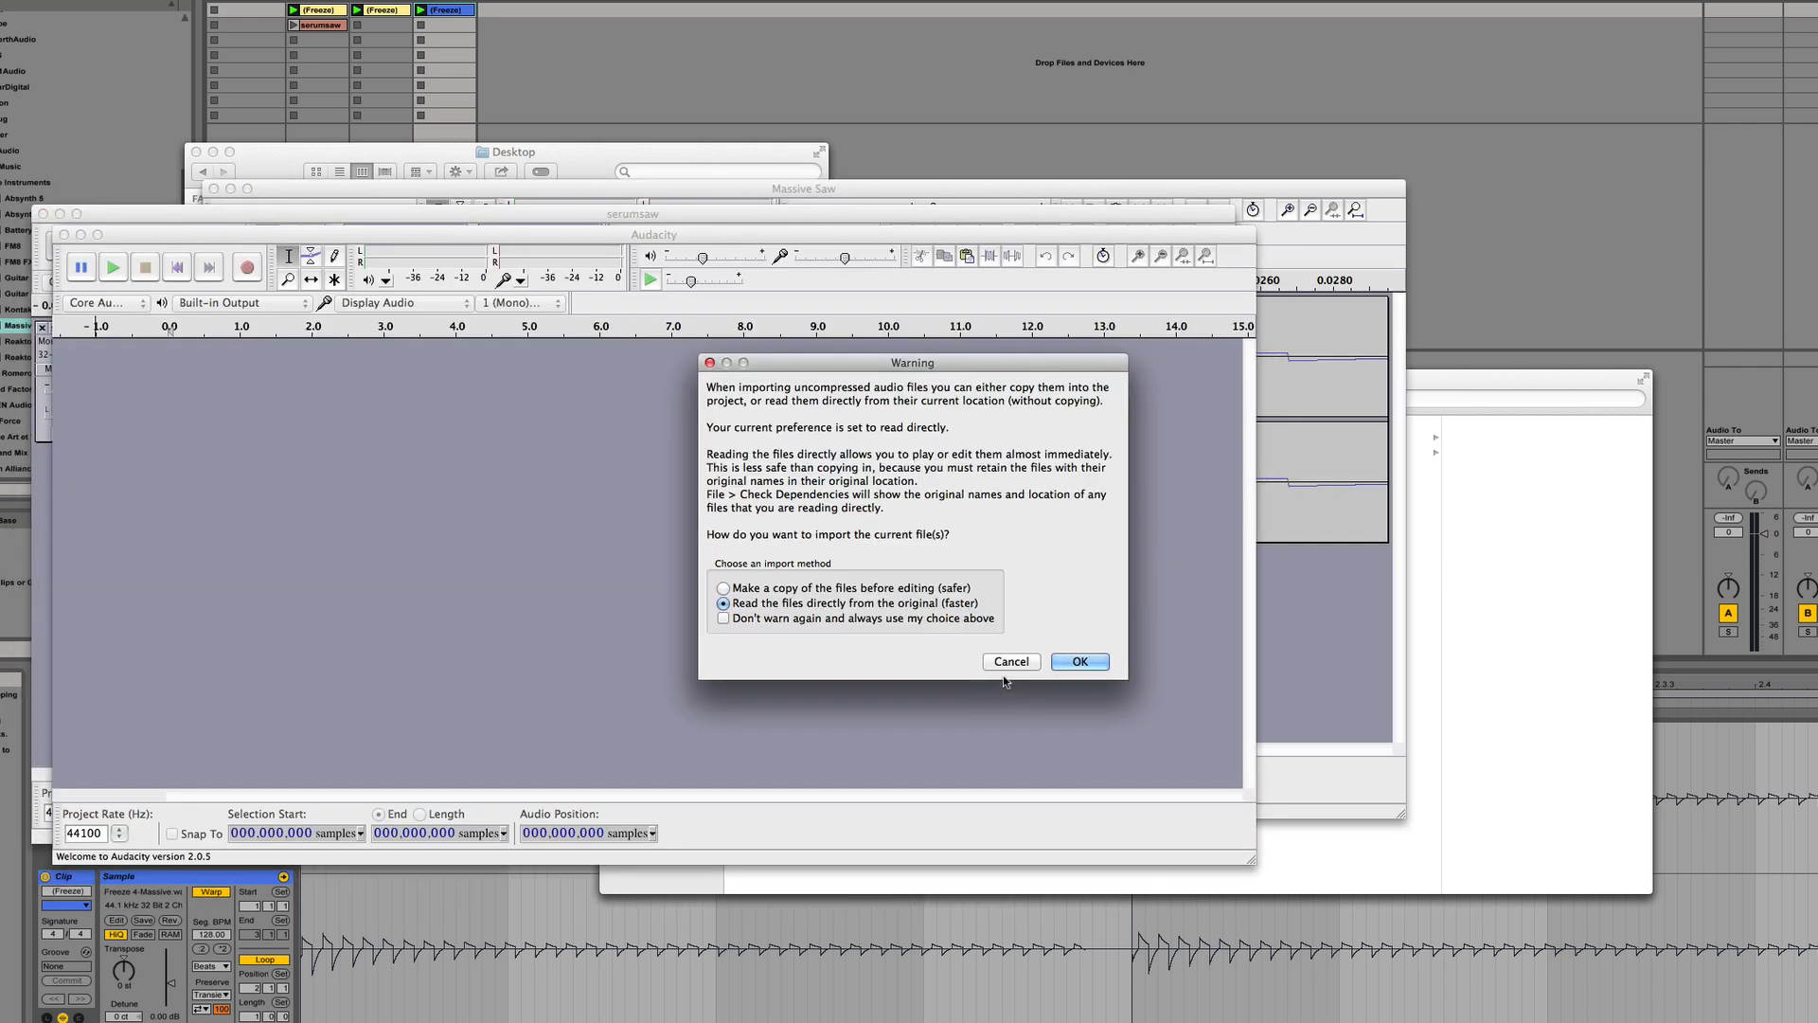
click(1079, 661)
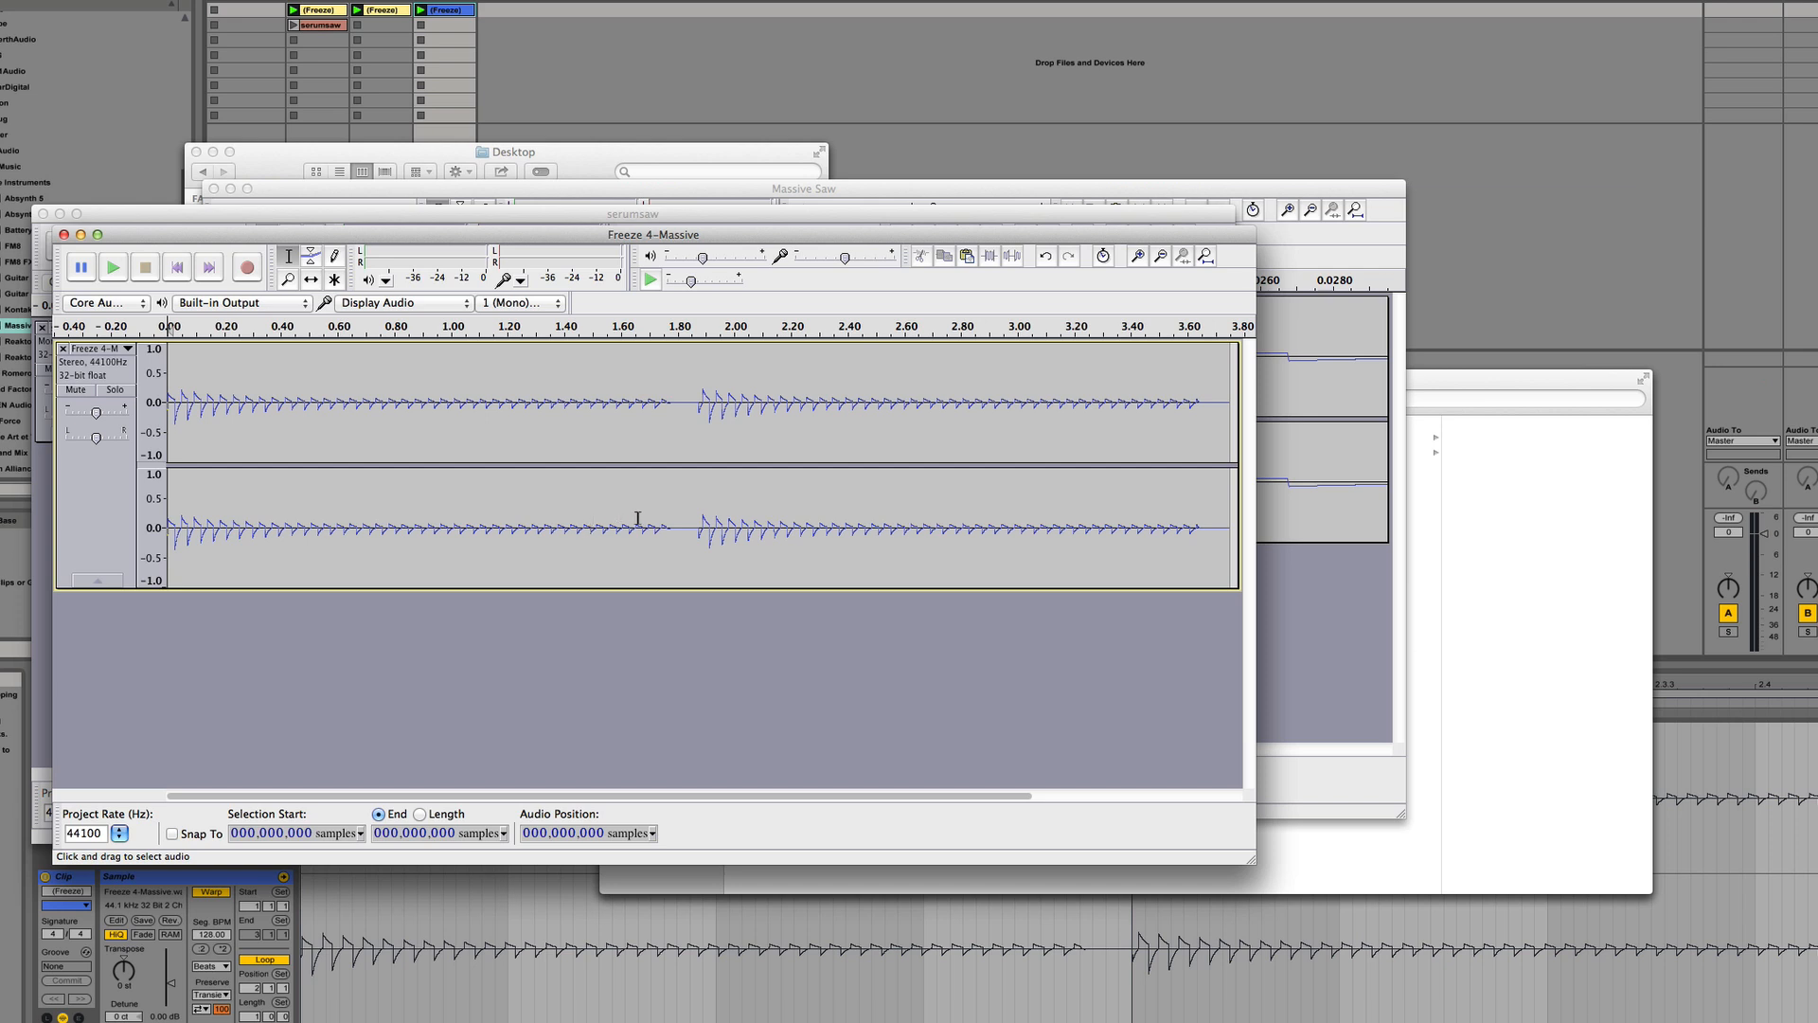
Delete the recording from about sample 59,462 to the end, and delete its first 31,488 samples
drag(552, 405, 1322, 548)
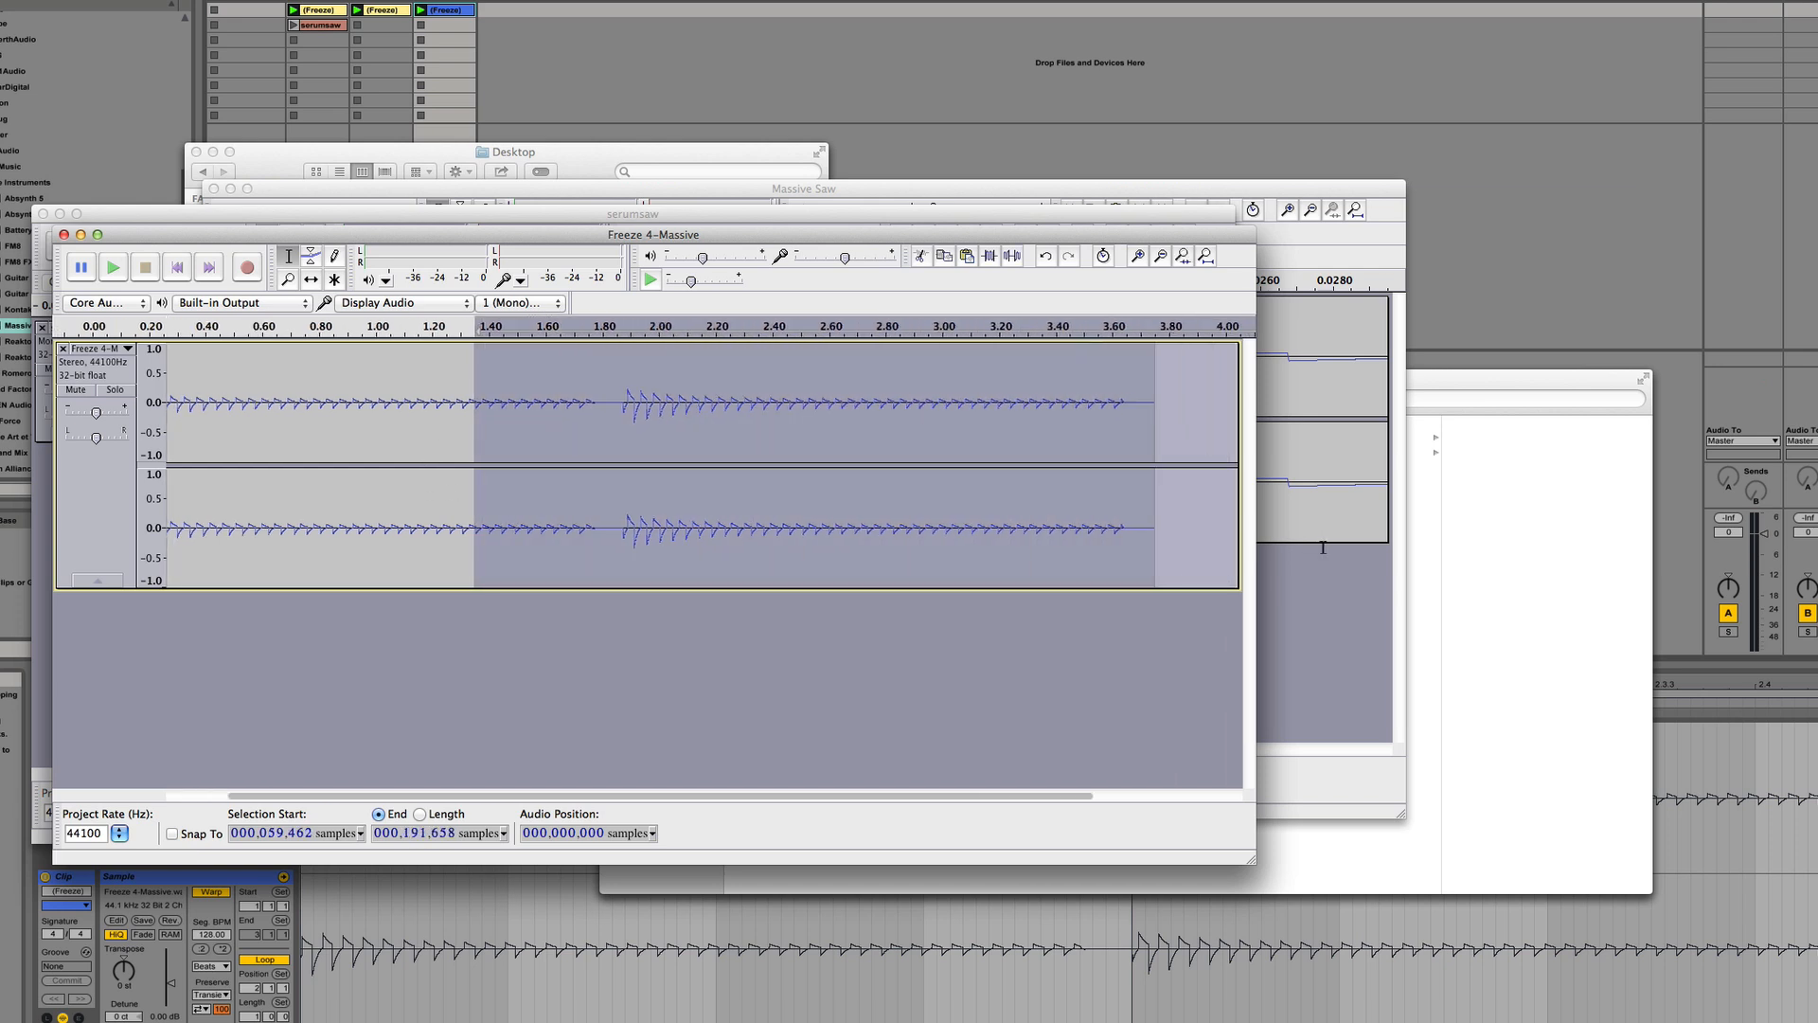
key(Delete)
drag(296, 423, 91, 422)
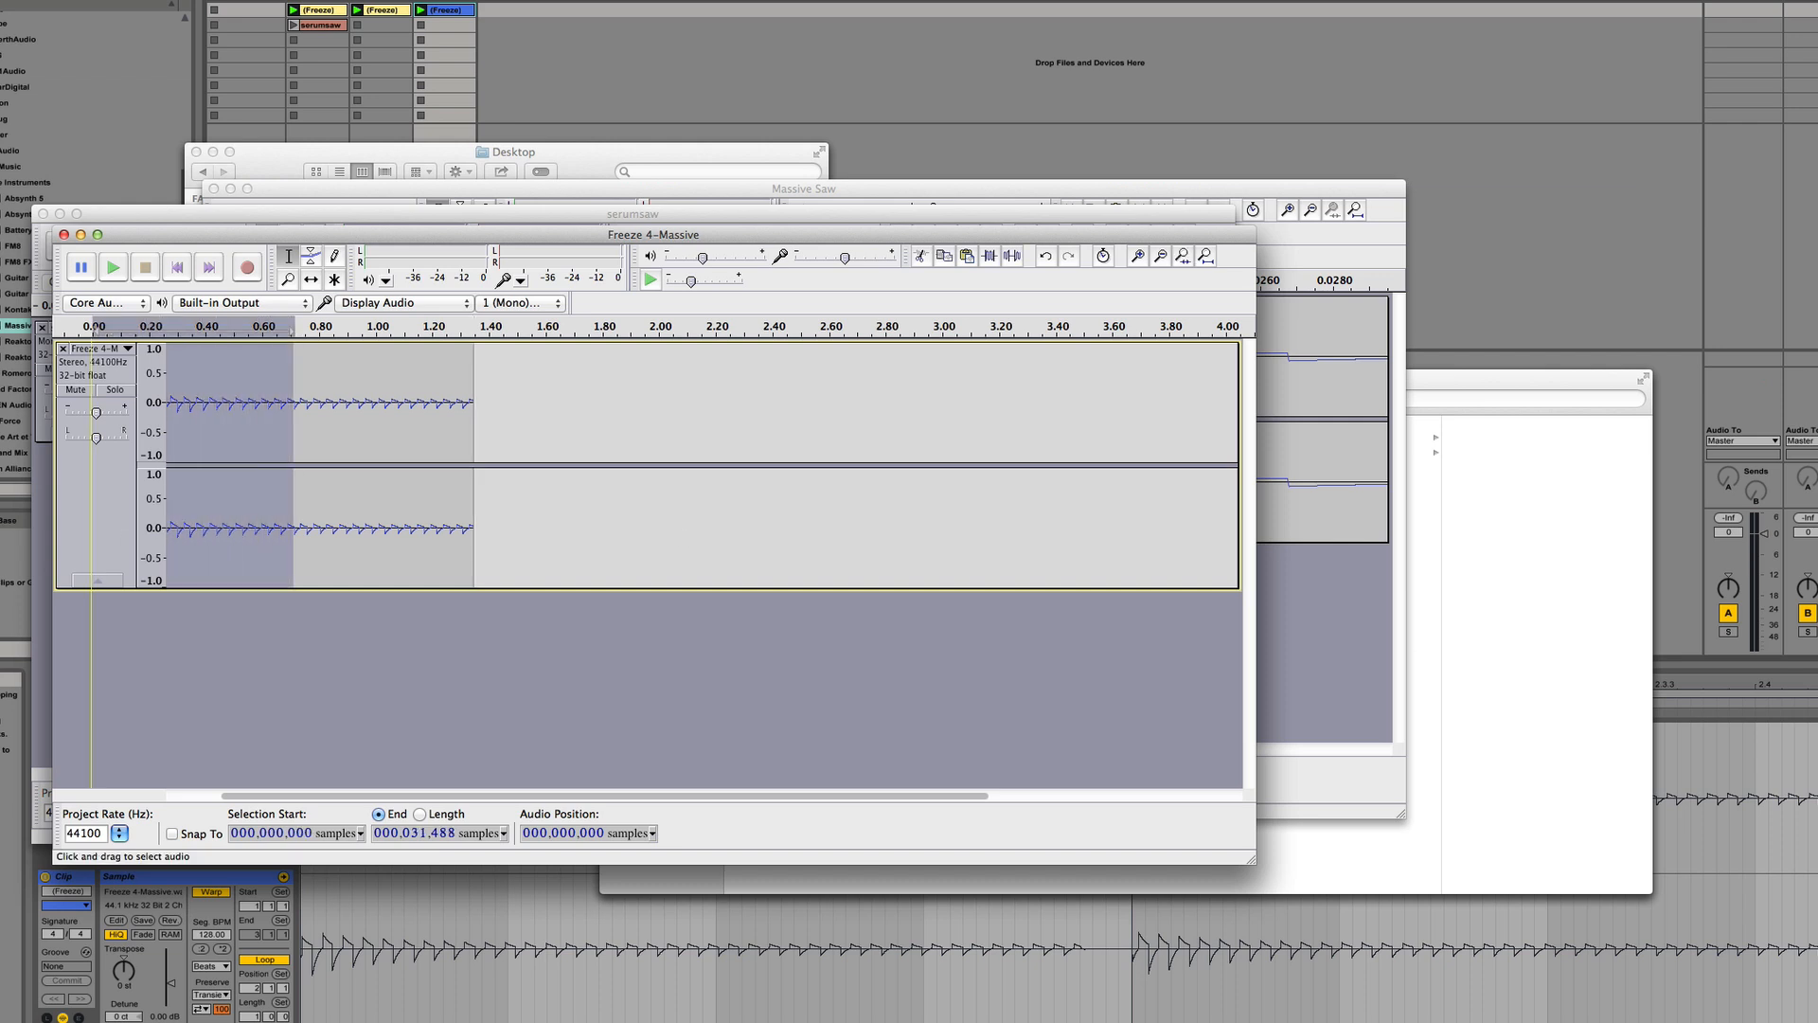
key(Delete)
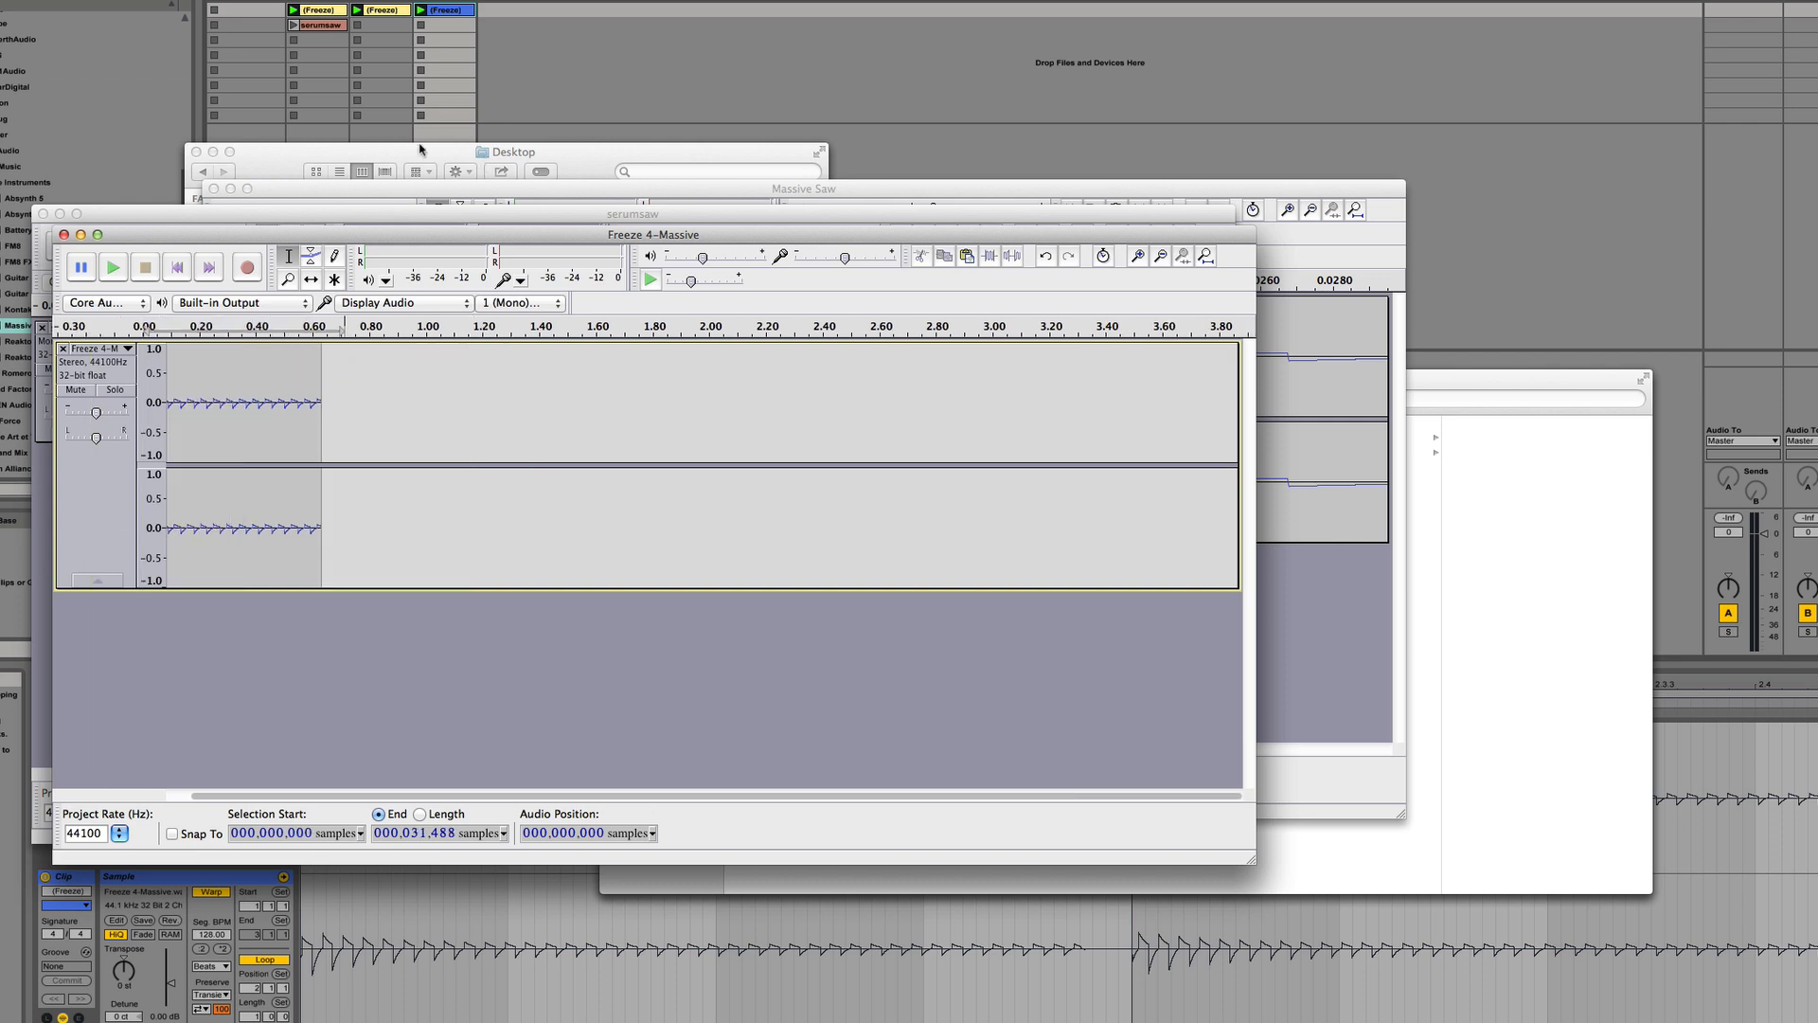
Select the leading audio up to the first upward jump in the waveform, from sample 0 to about 1,025
click(1139, 256)
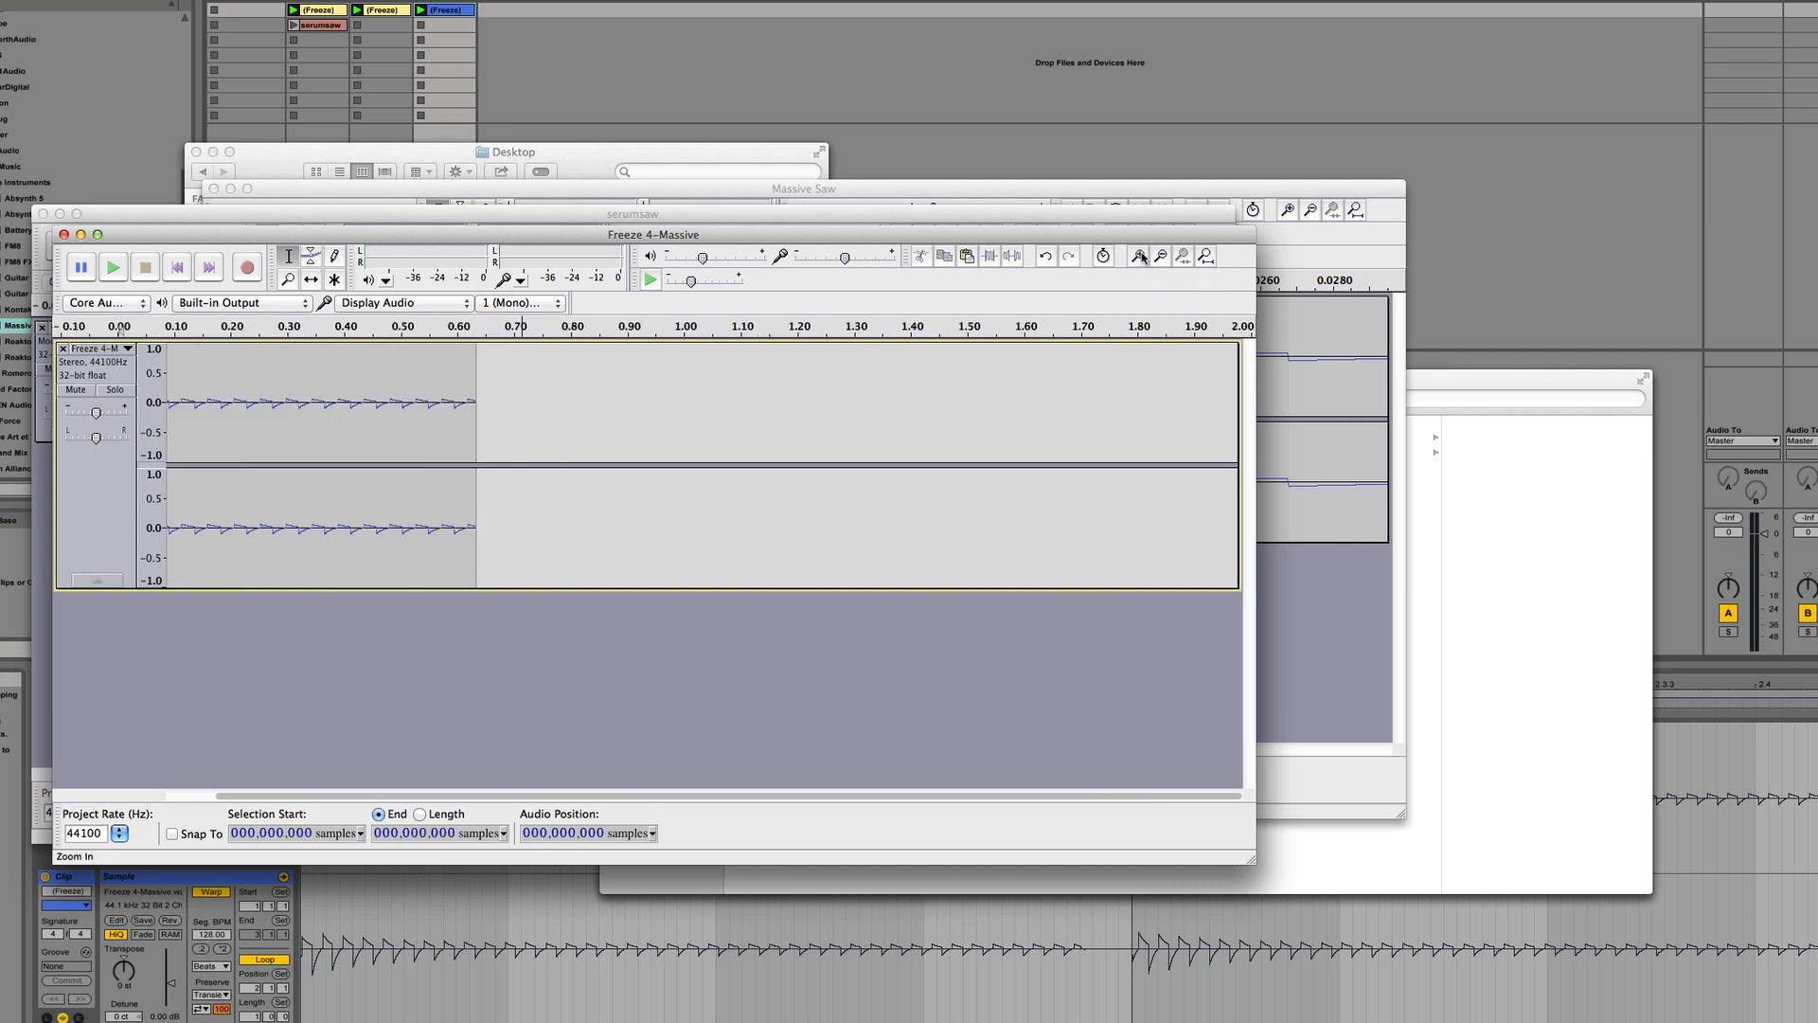
click(1139, 256)
click(1139, 257)
click(1139, 257)
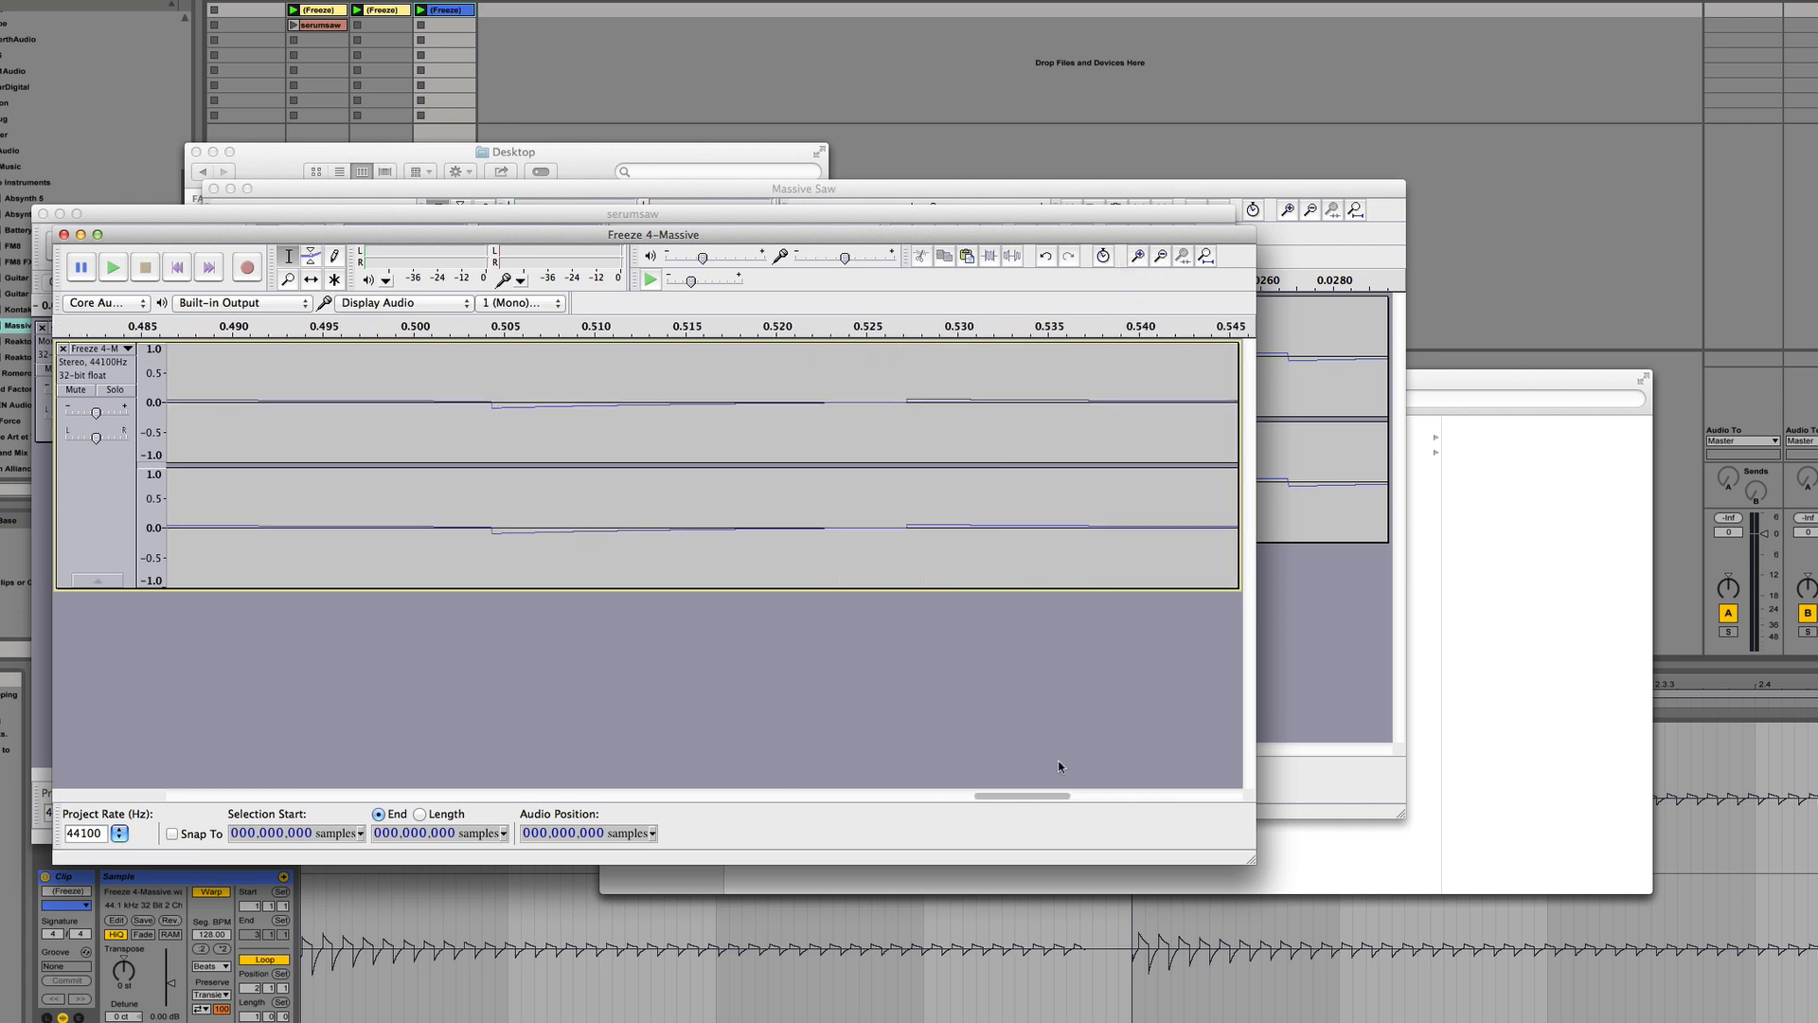
drag(1046, 795, 194, 796)
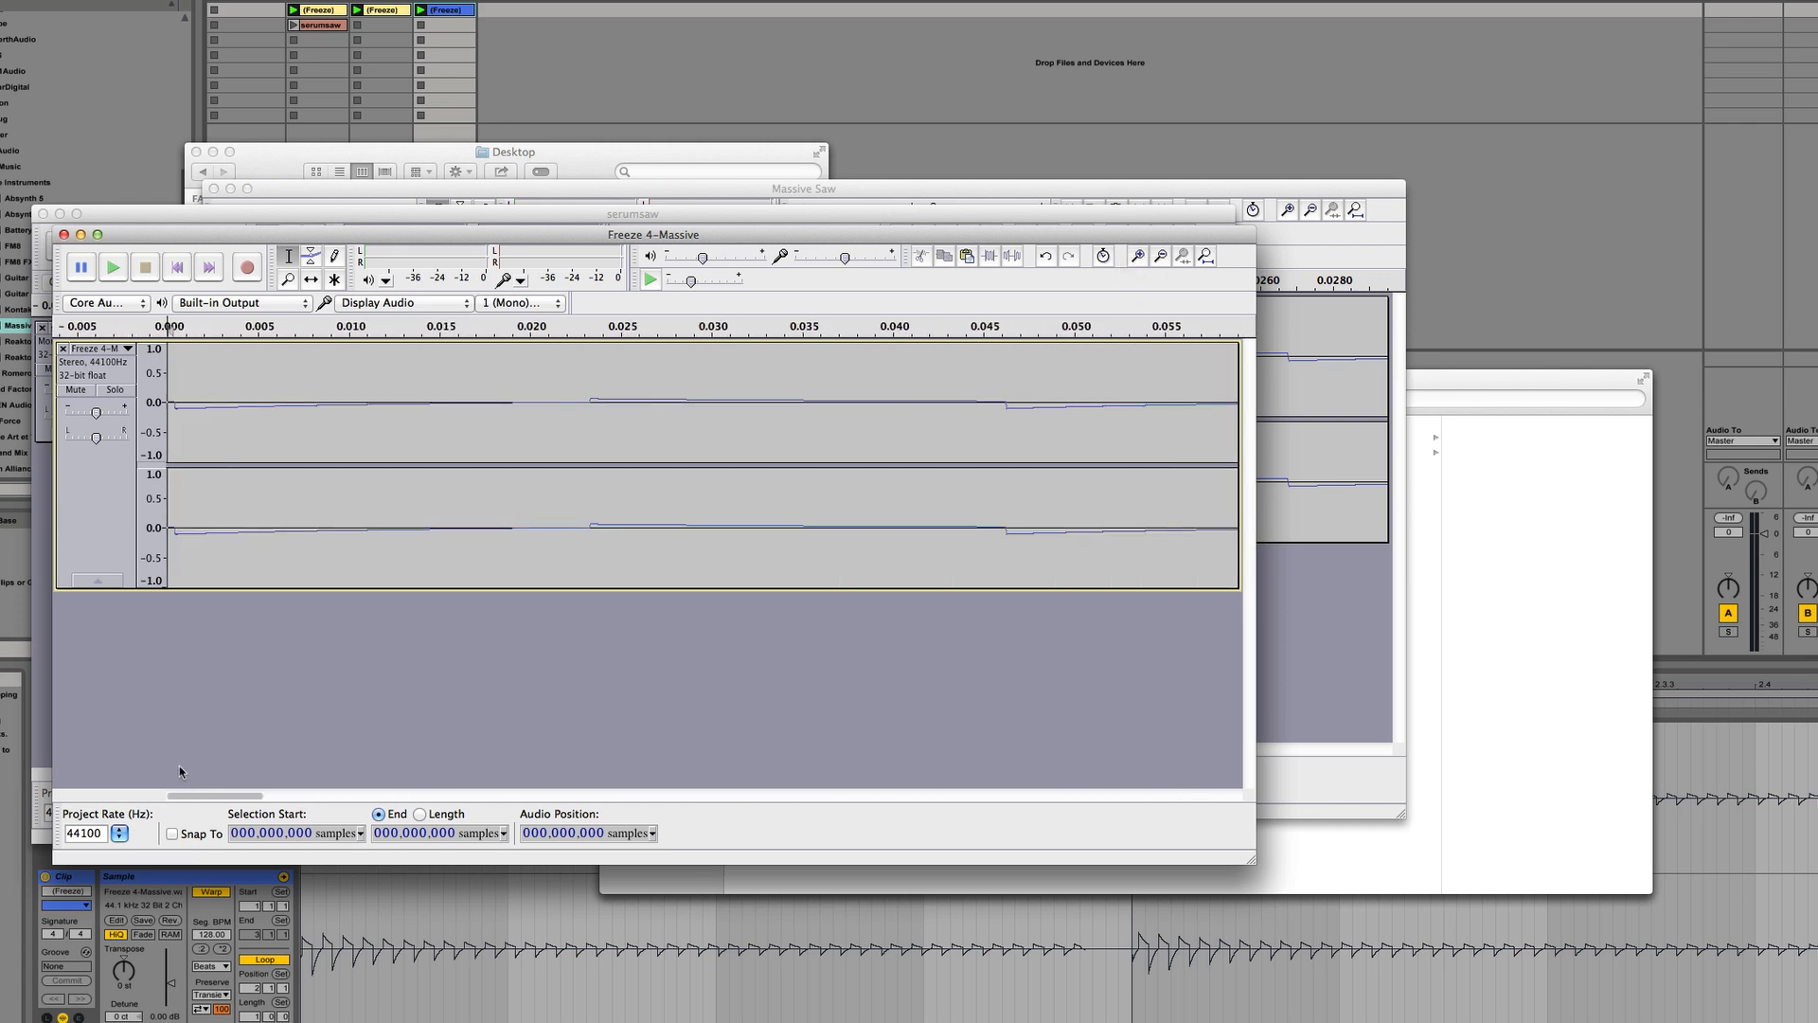
click(570, 414)
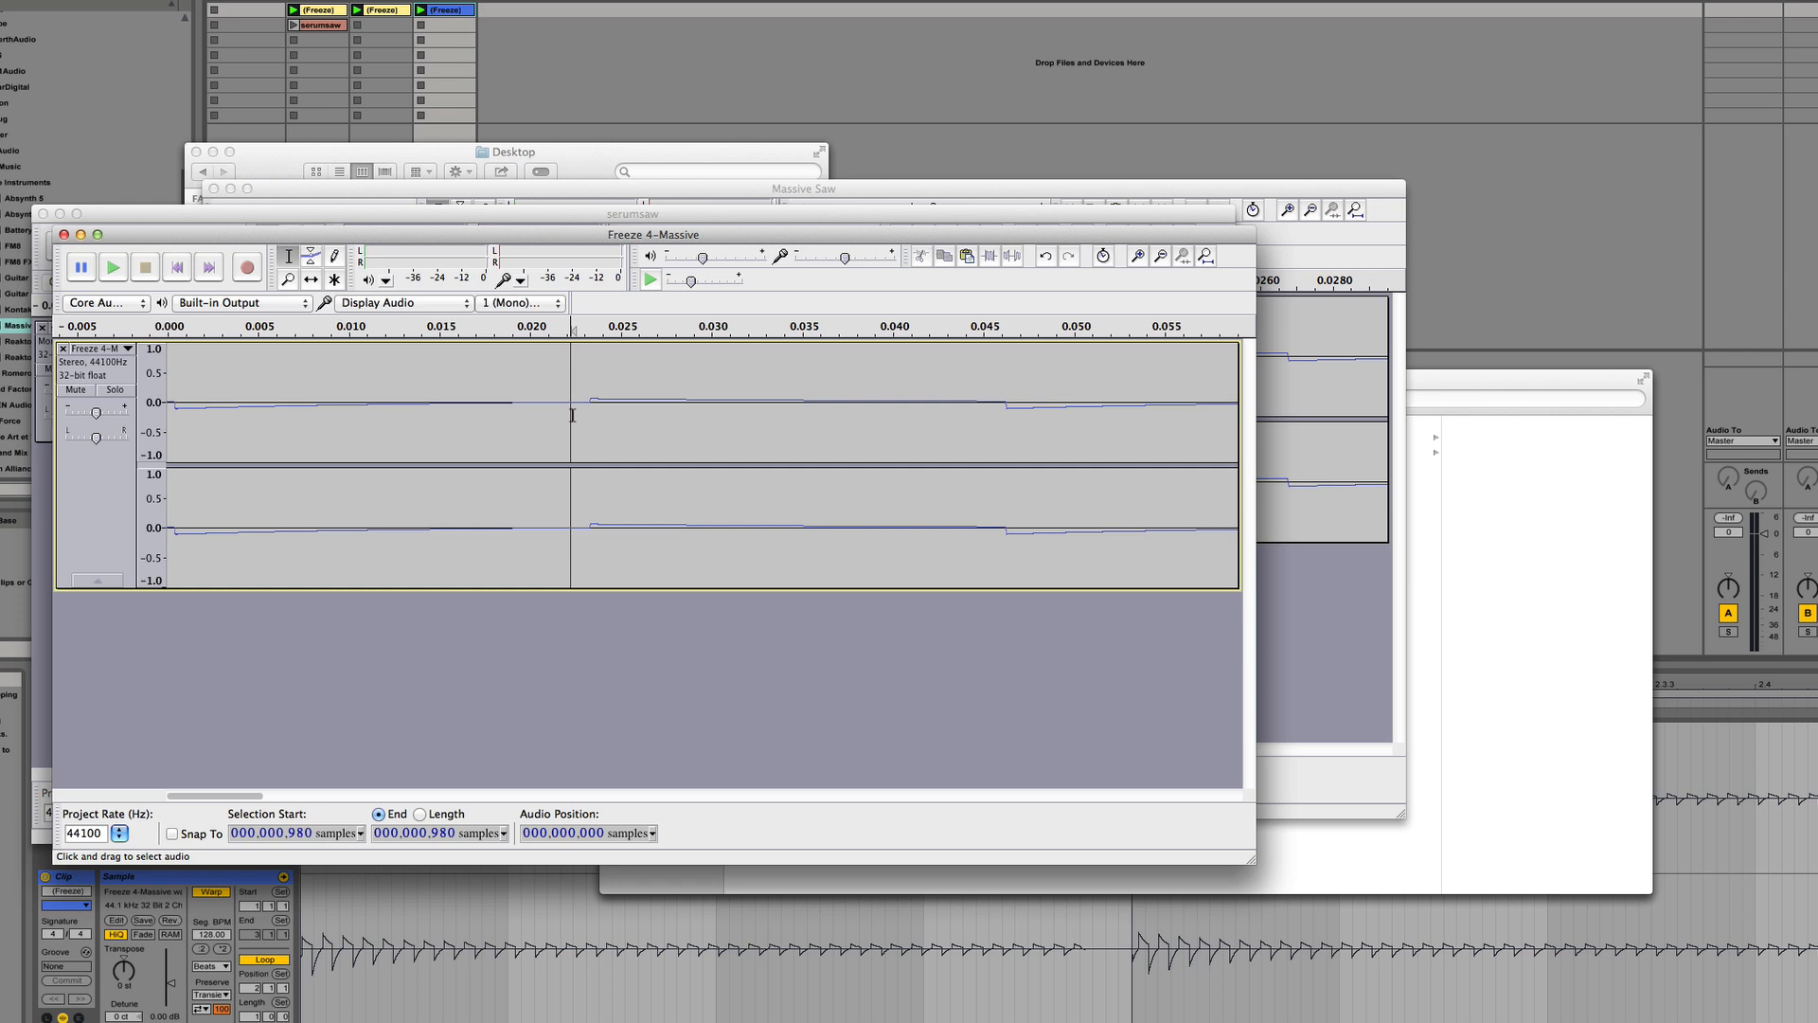
click(611, 414)
click(593, 418)
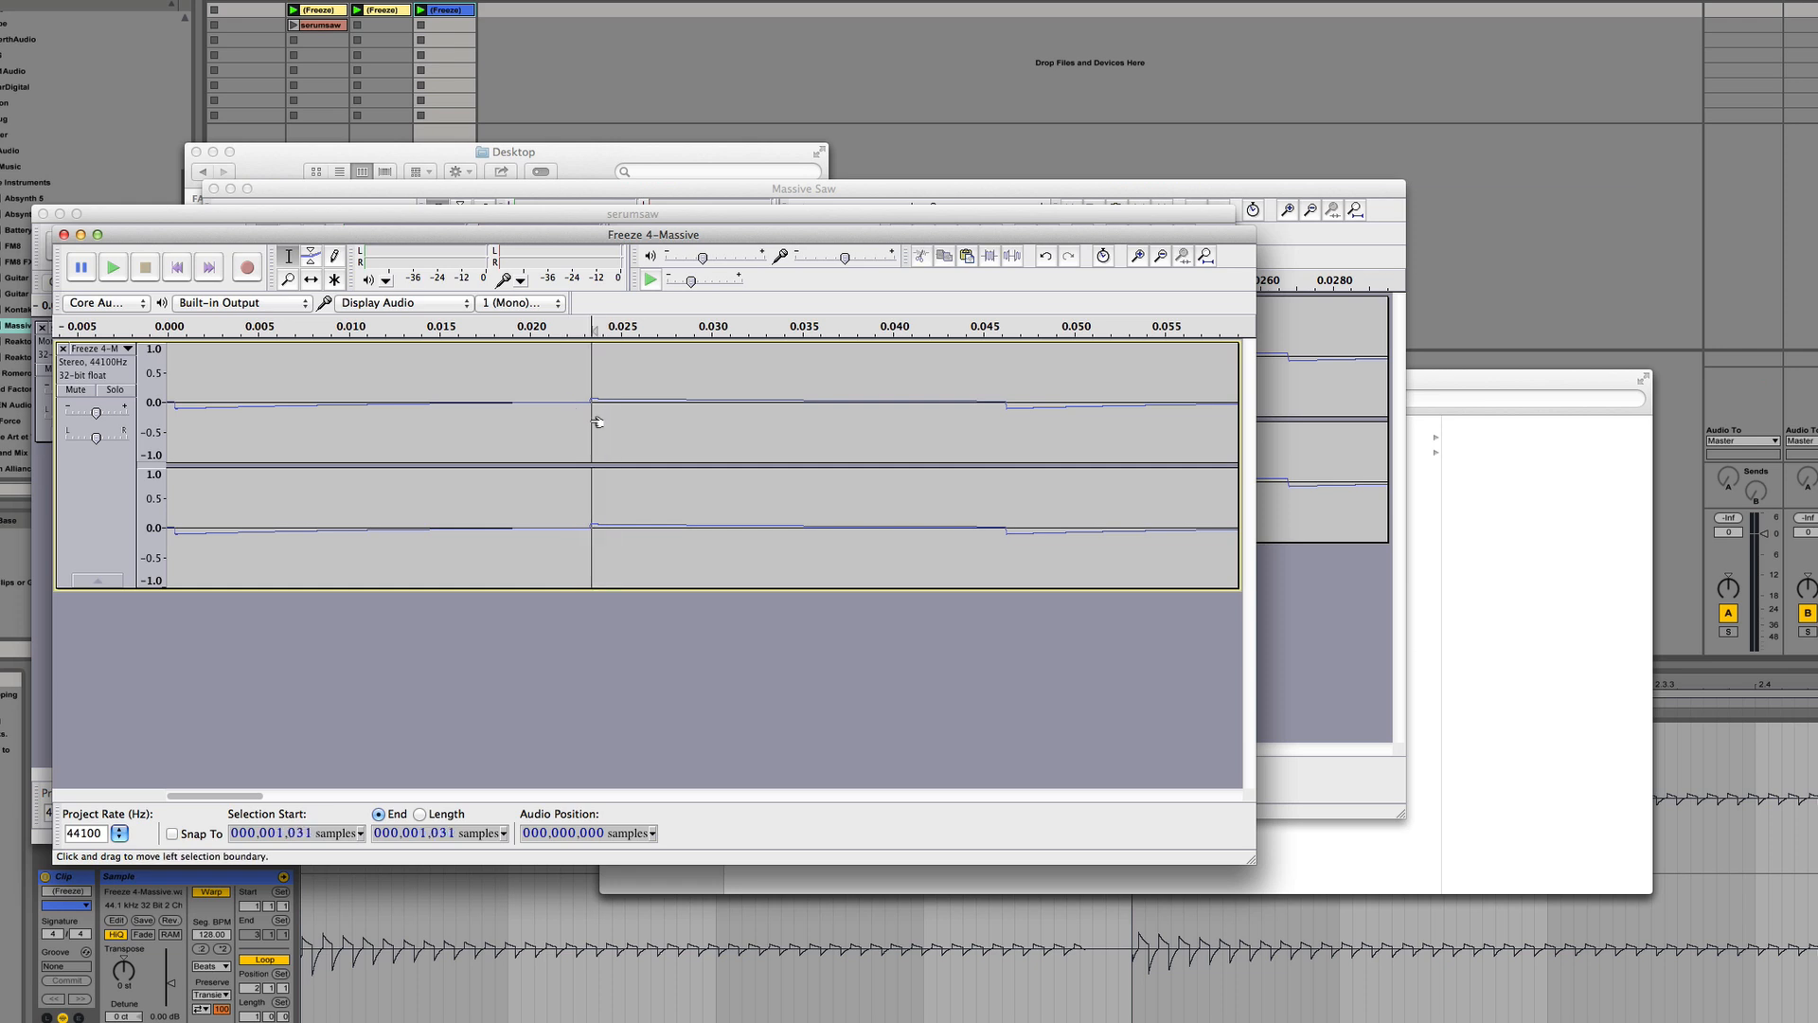
drag(593, 418, 86, 445)
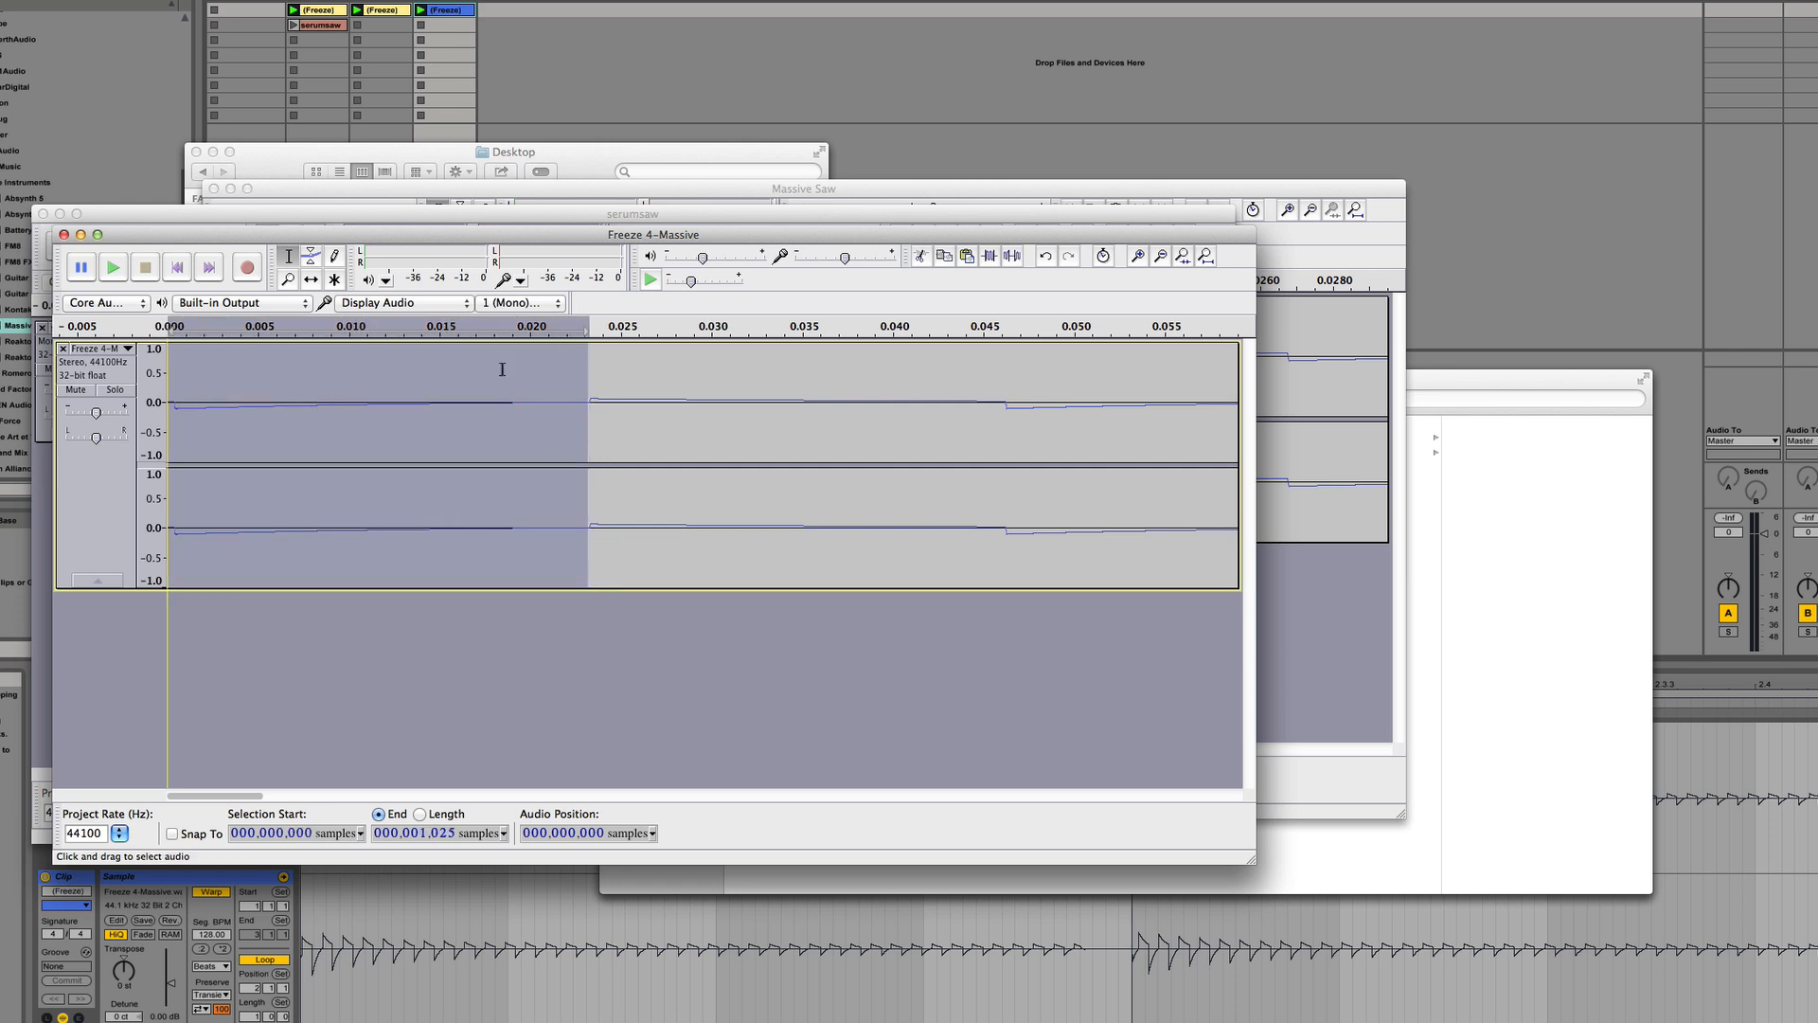
Delete the leading audio up to about sample 1,029 so the clip starts at the waveform's upward jump
click(1135, 257)
click(1135, 258)
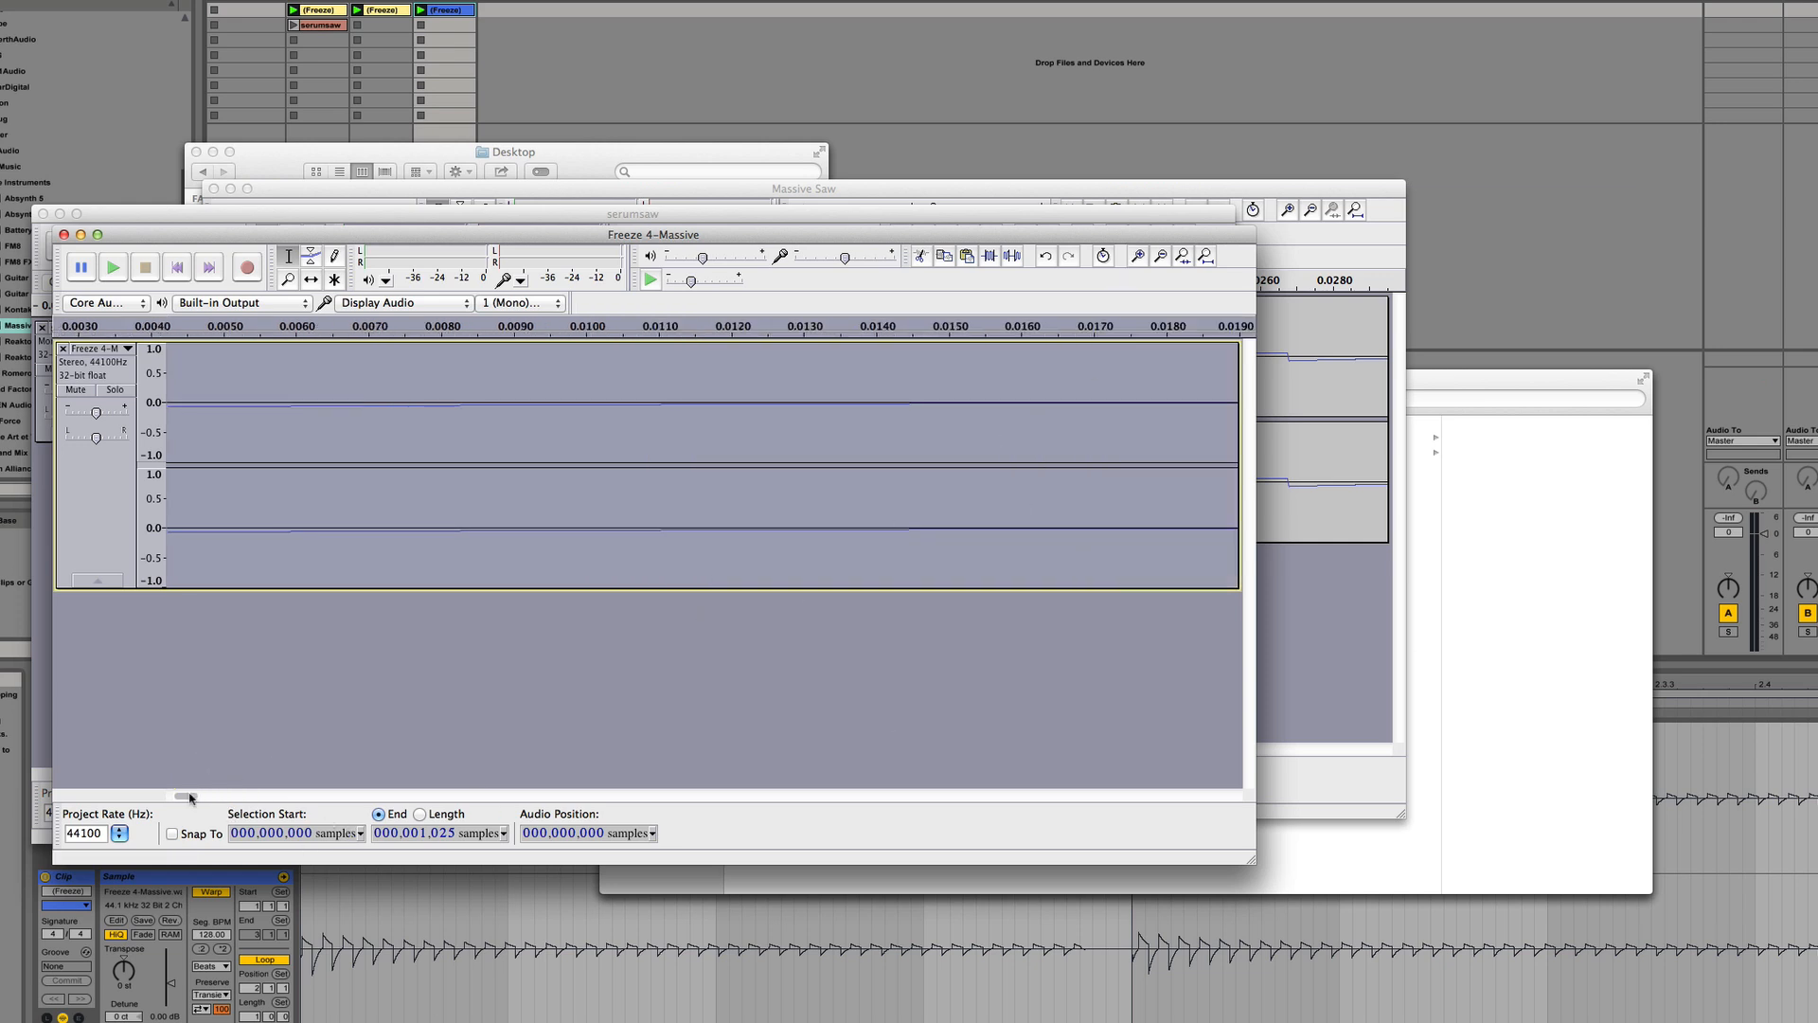
drag(187, 797, 205, 798)
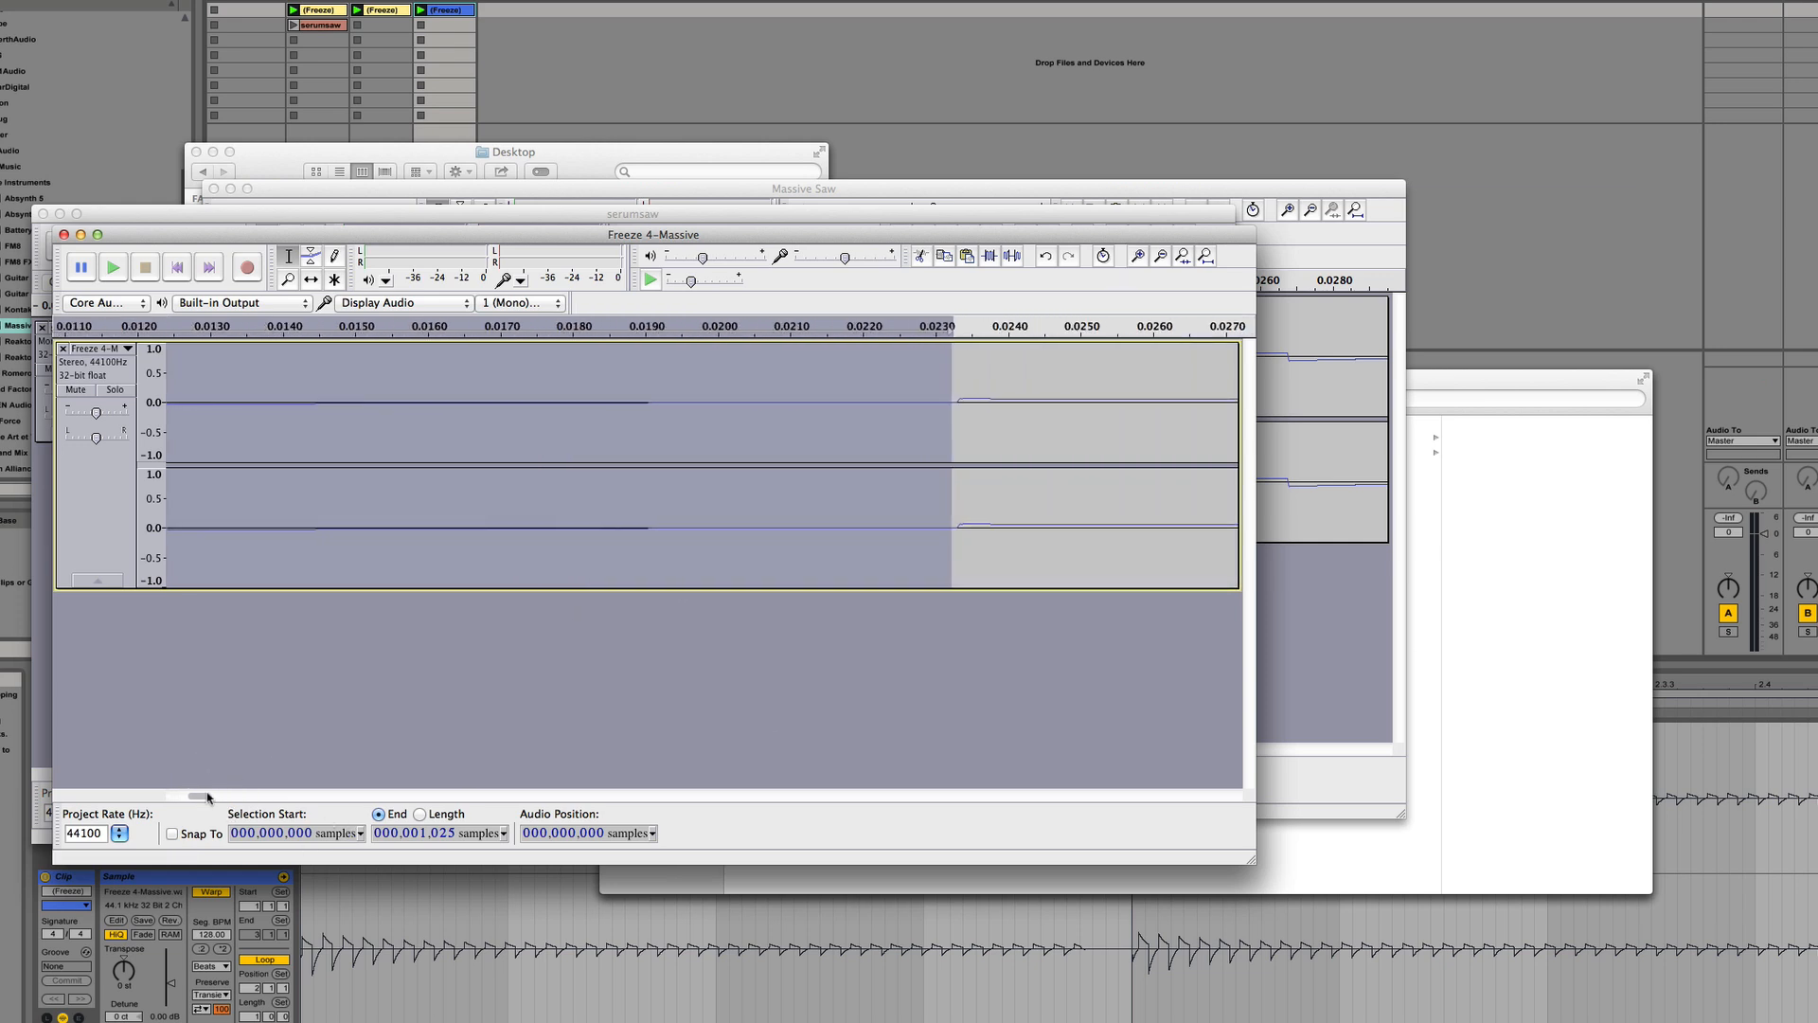
click(958, 430)
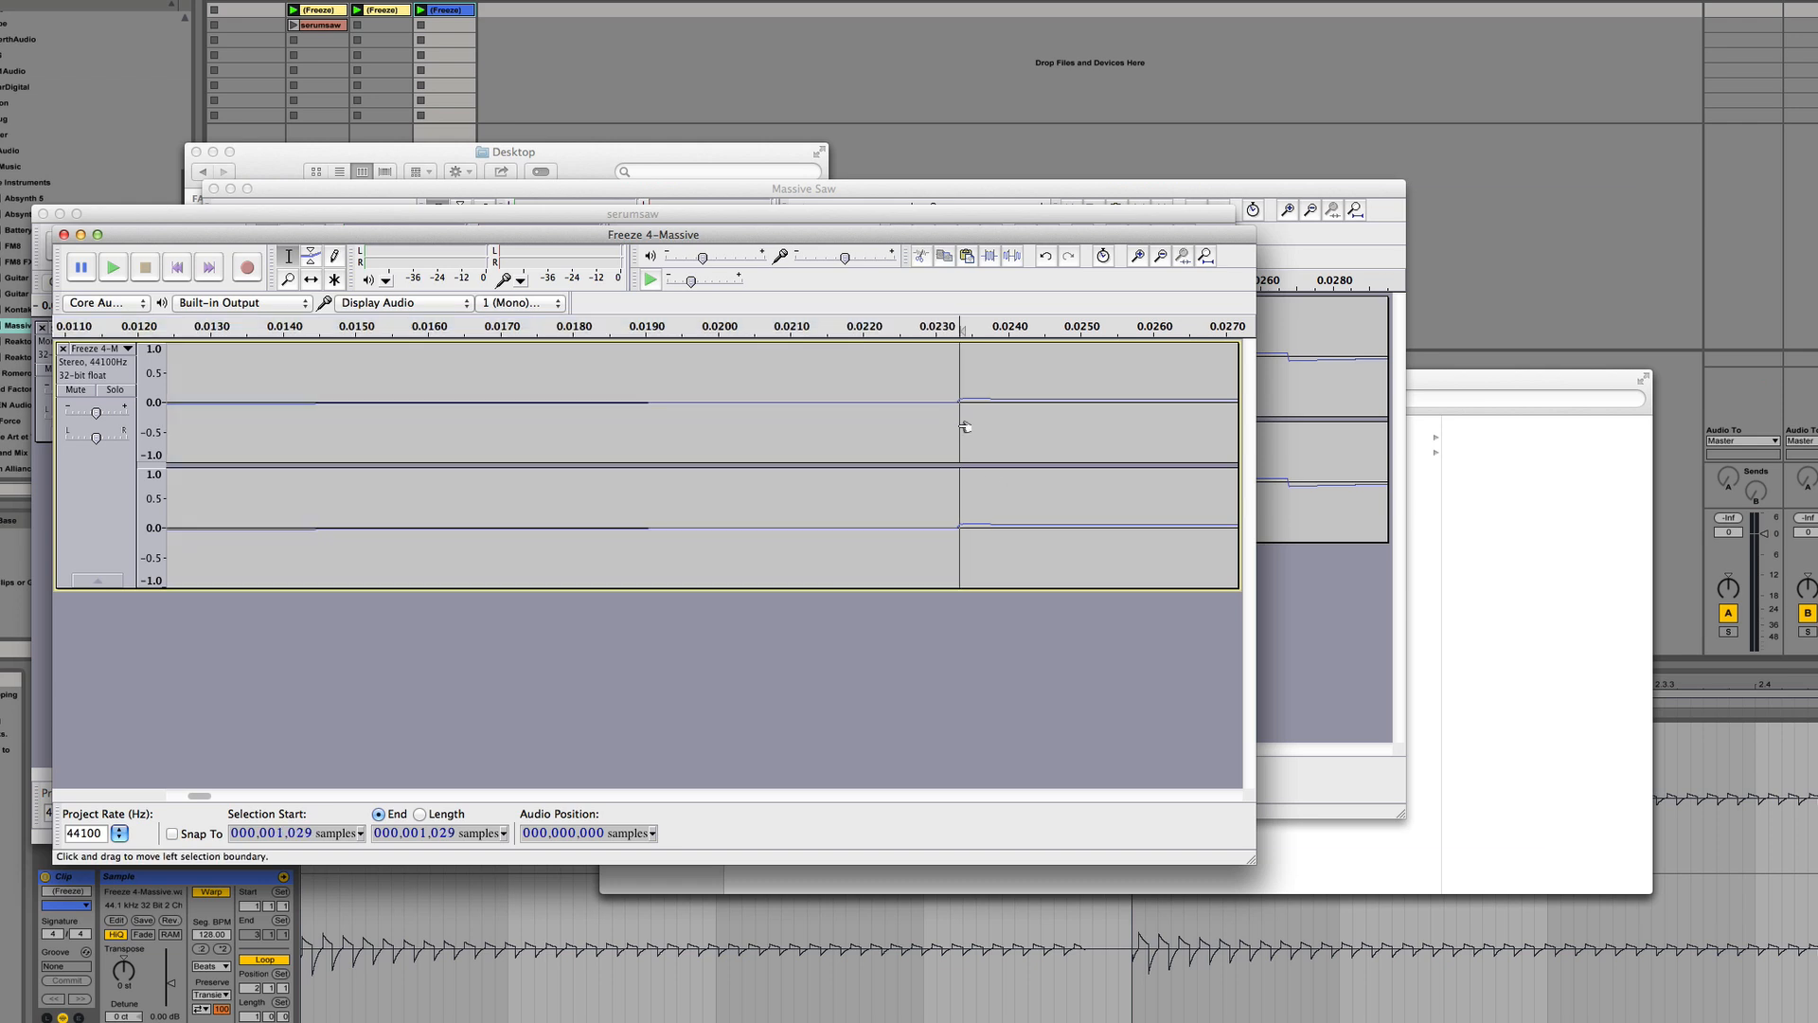
click(957, 428)
drag(949, 429, 142, 431)
key(Delete)
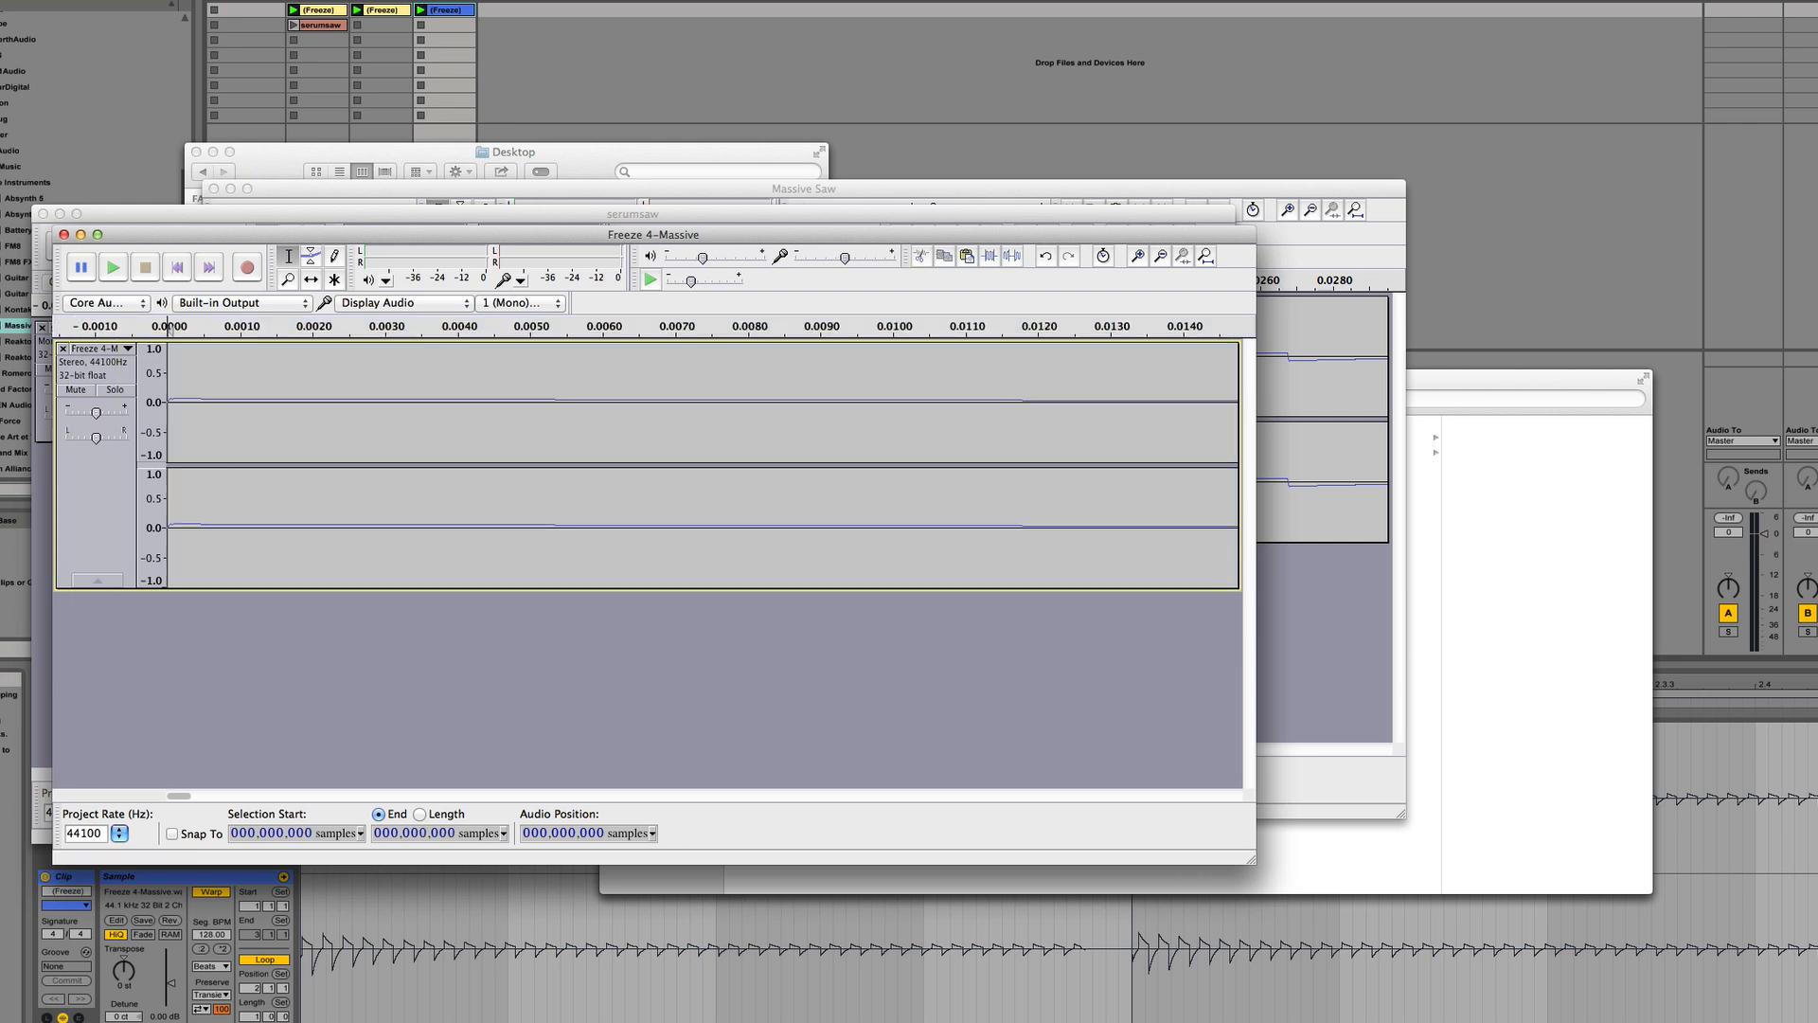
Examine the repeating cycles of the trimmed waveform, both close up and across the clip
click(1160, 258)
click(1161, 257)
click(1161, 258)
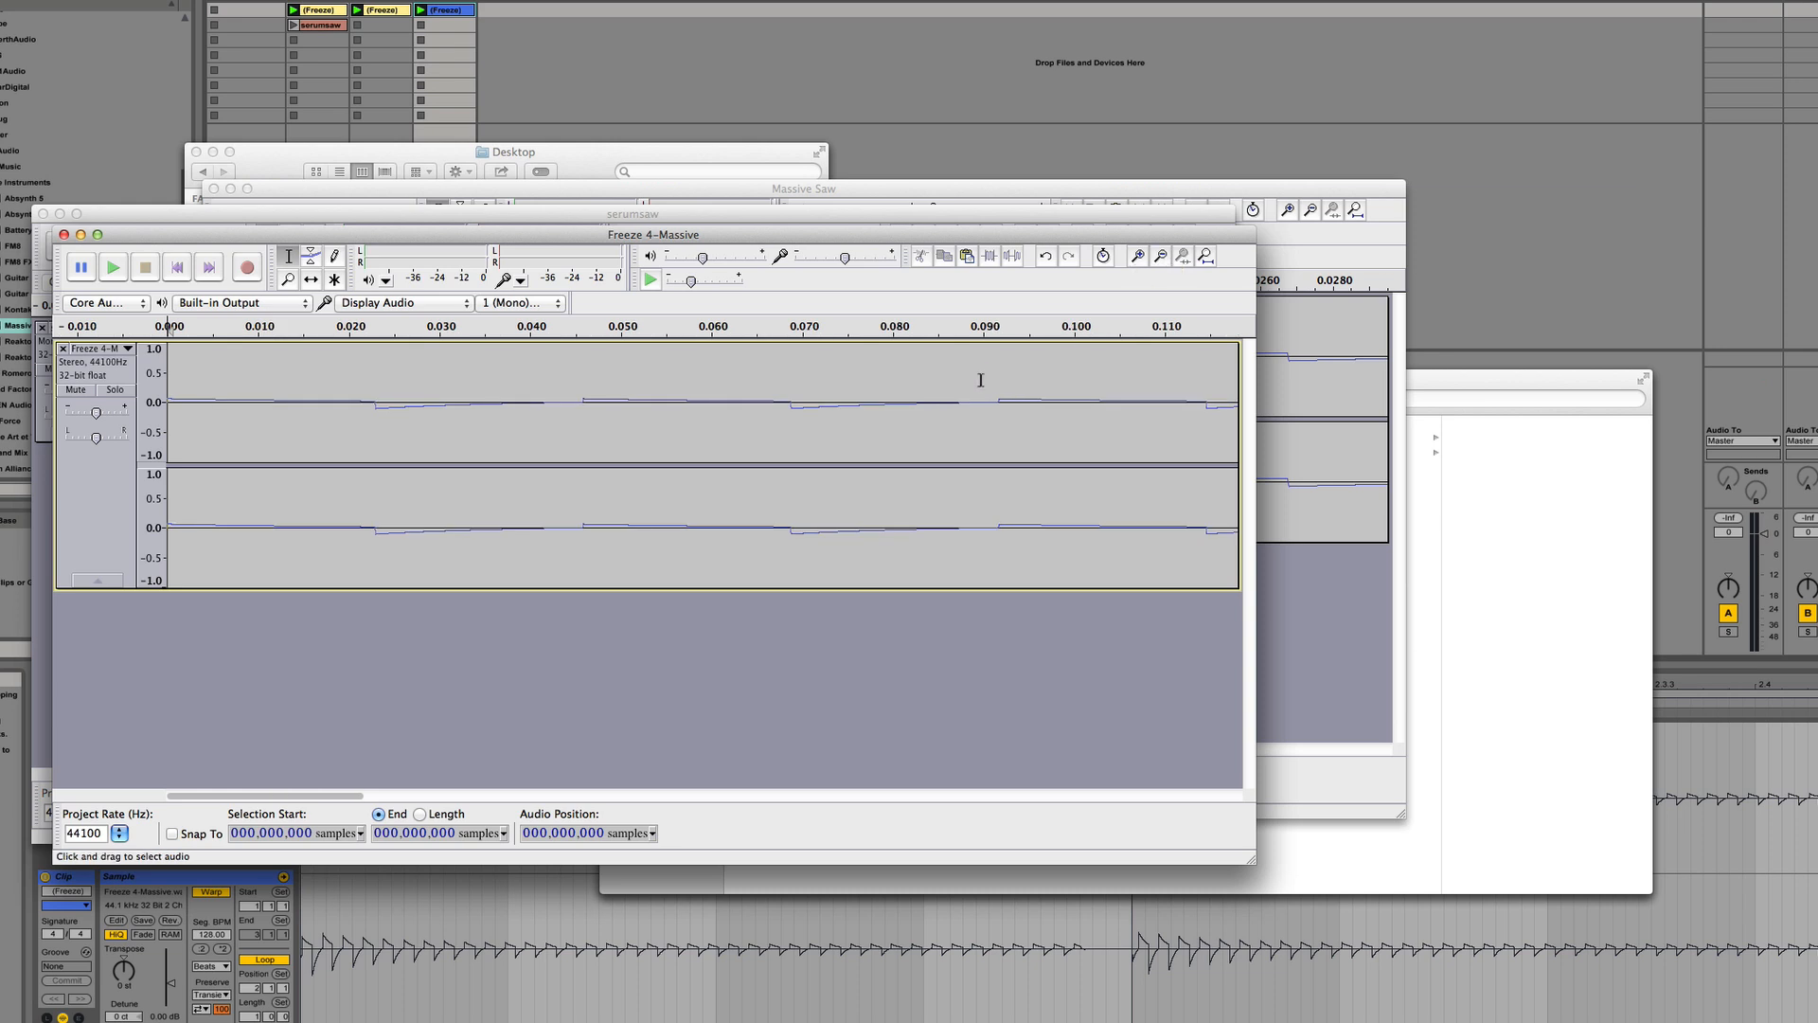
click(1138, 256)
click(1137, 255)
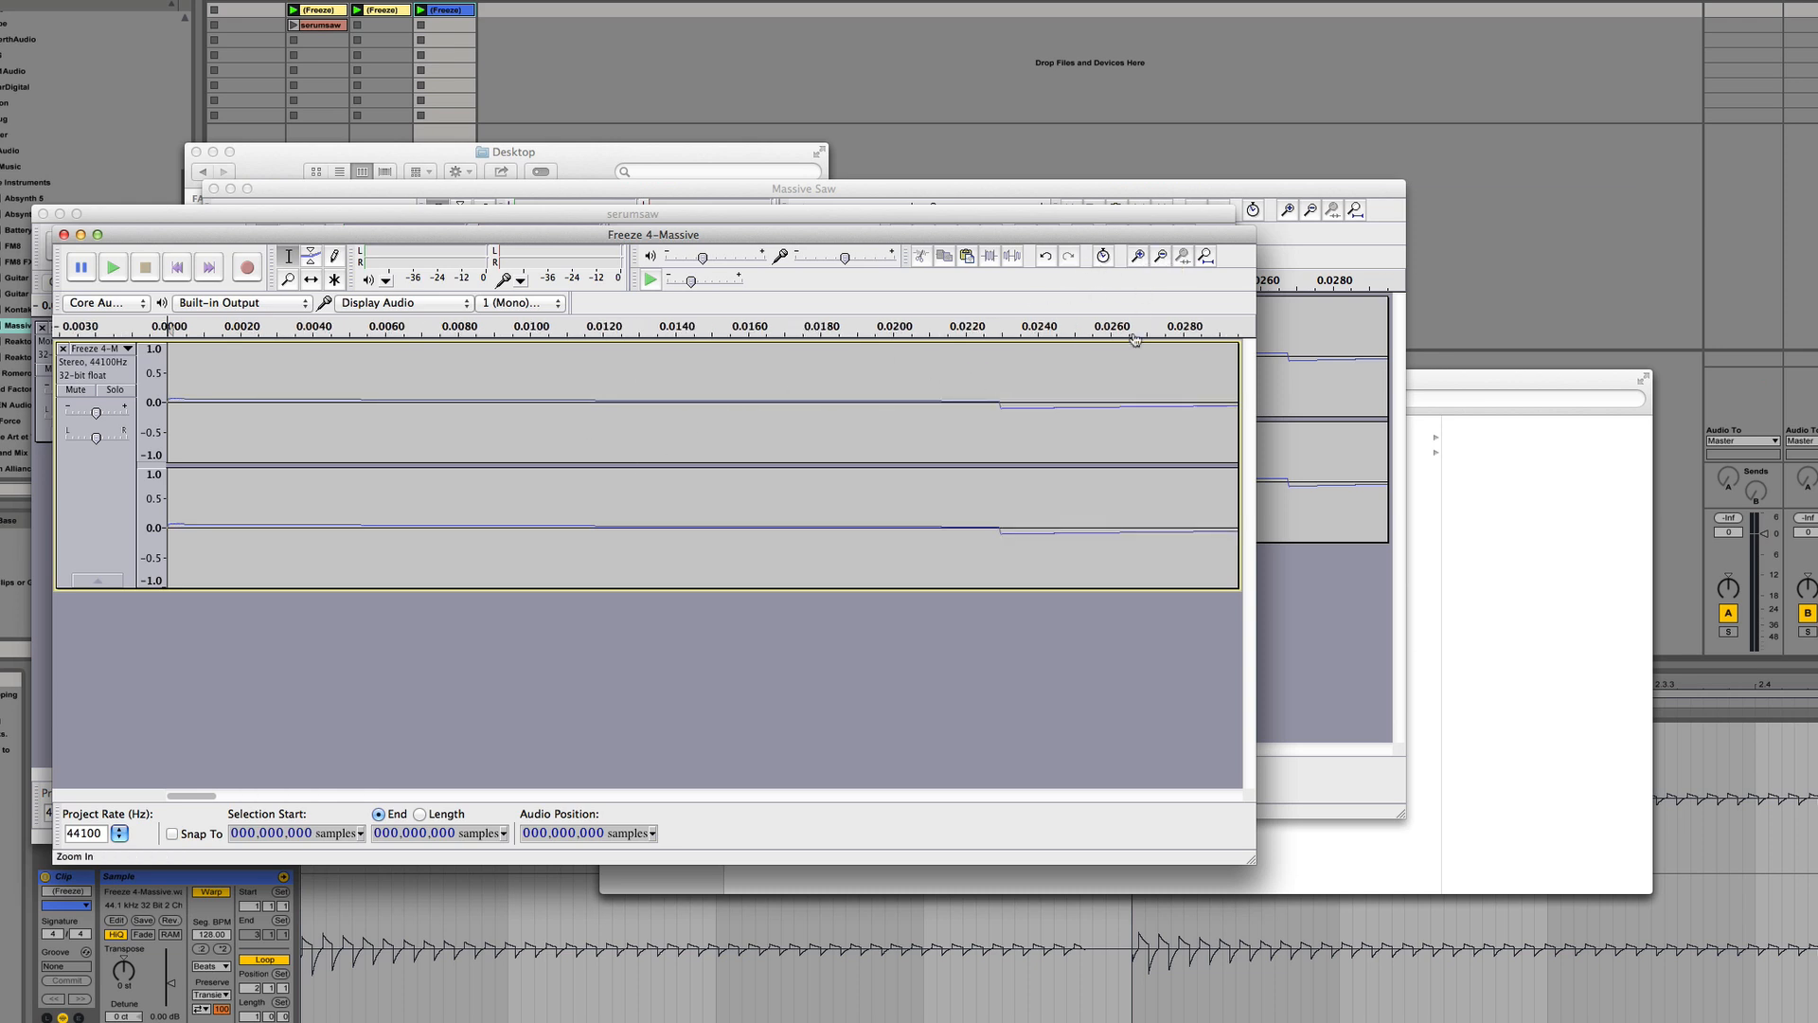
click(1160, 255)
click(1161, 256)
click(1161, 256)
click(1161, 256)
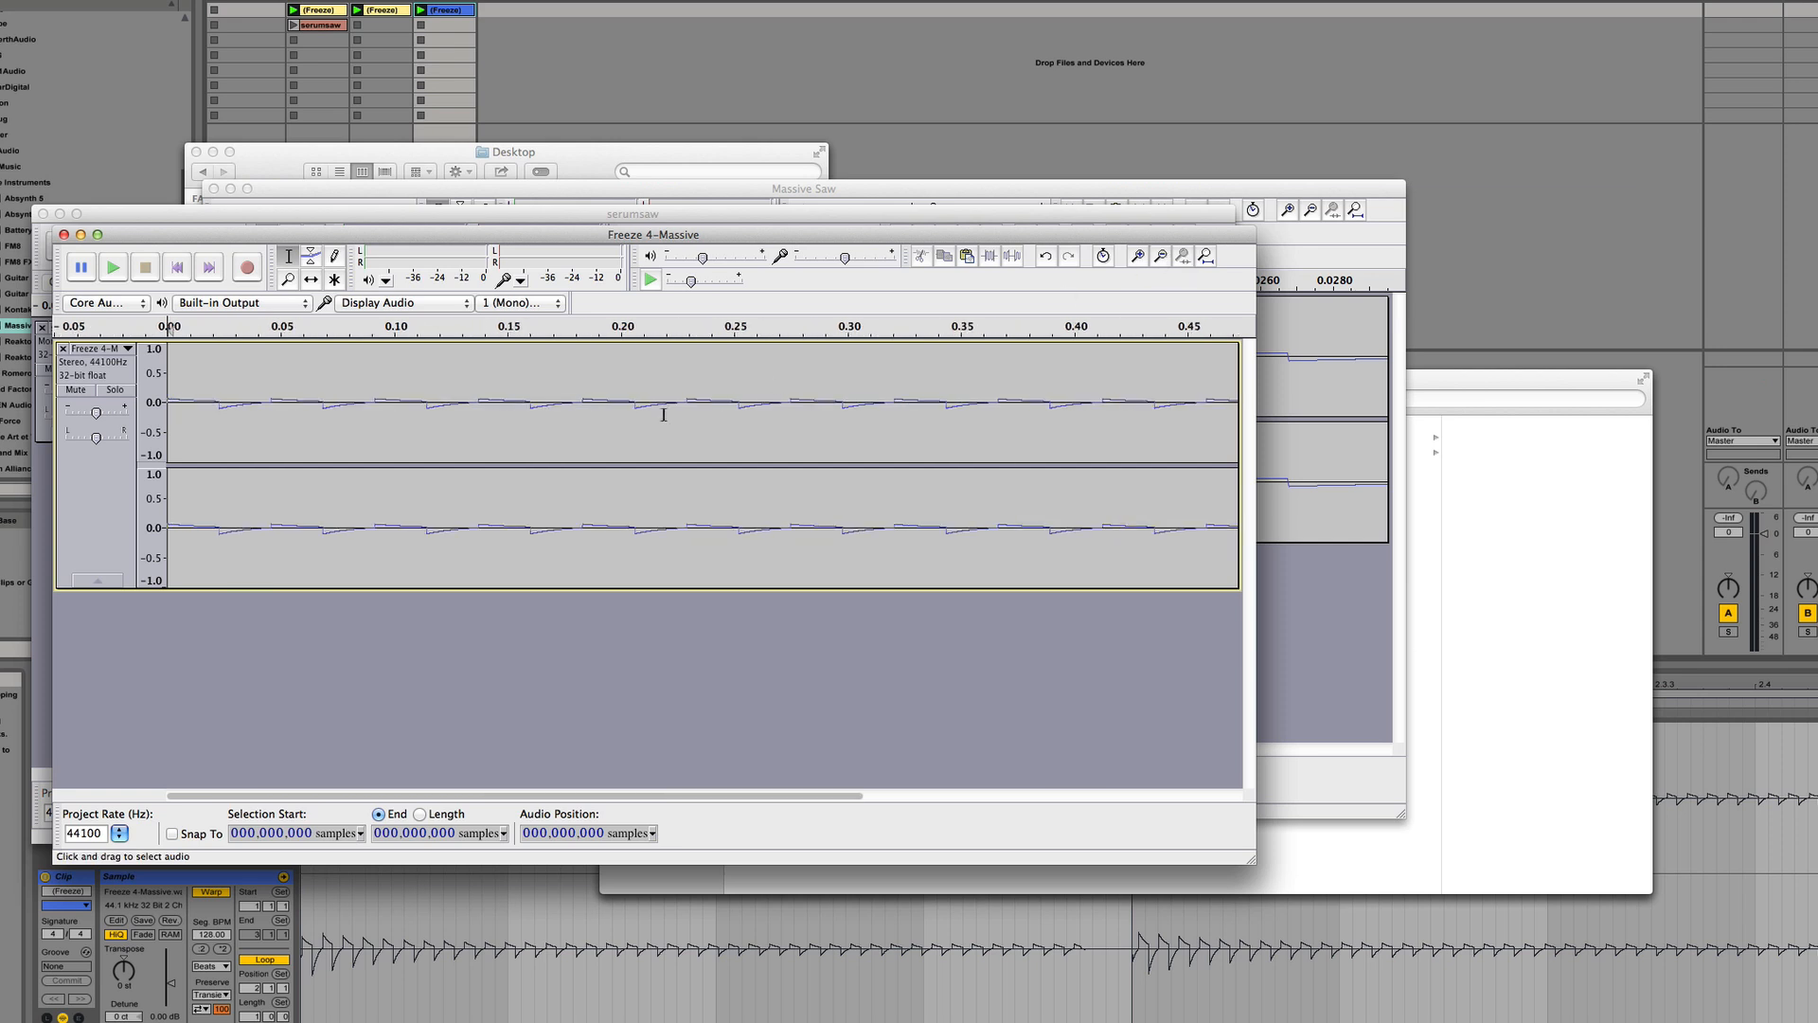
Mark the start of the second cycle at about sample 2,023 and select from there to about sample 2,385
click(290, 388)
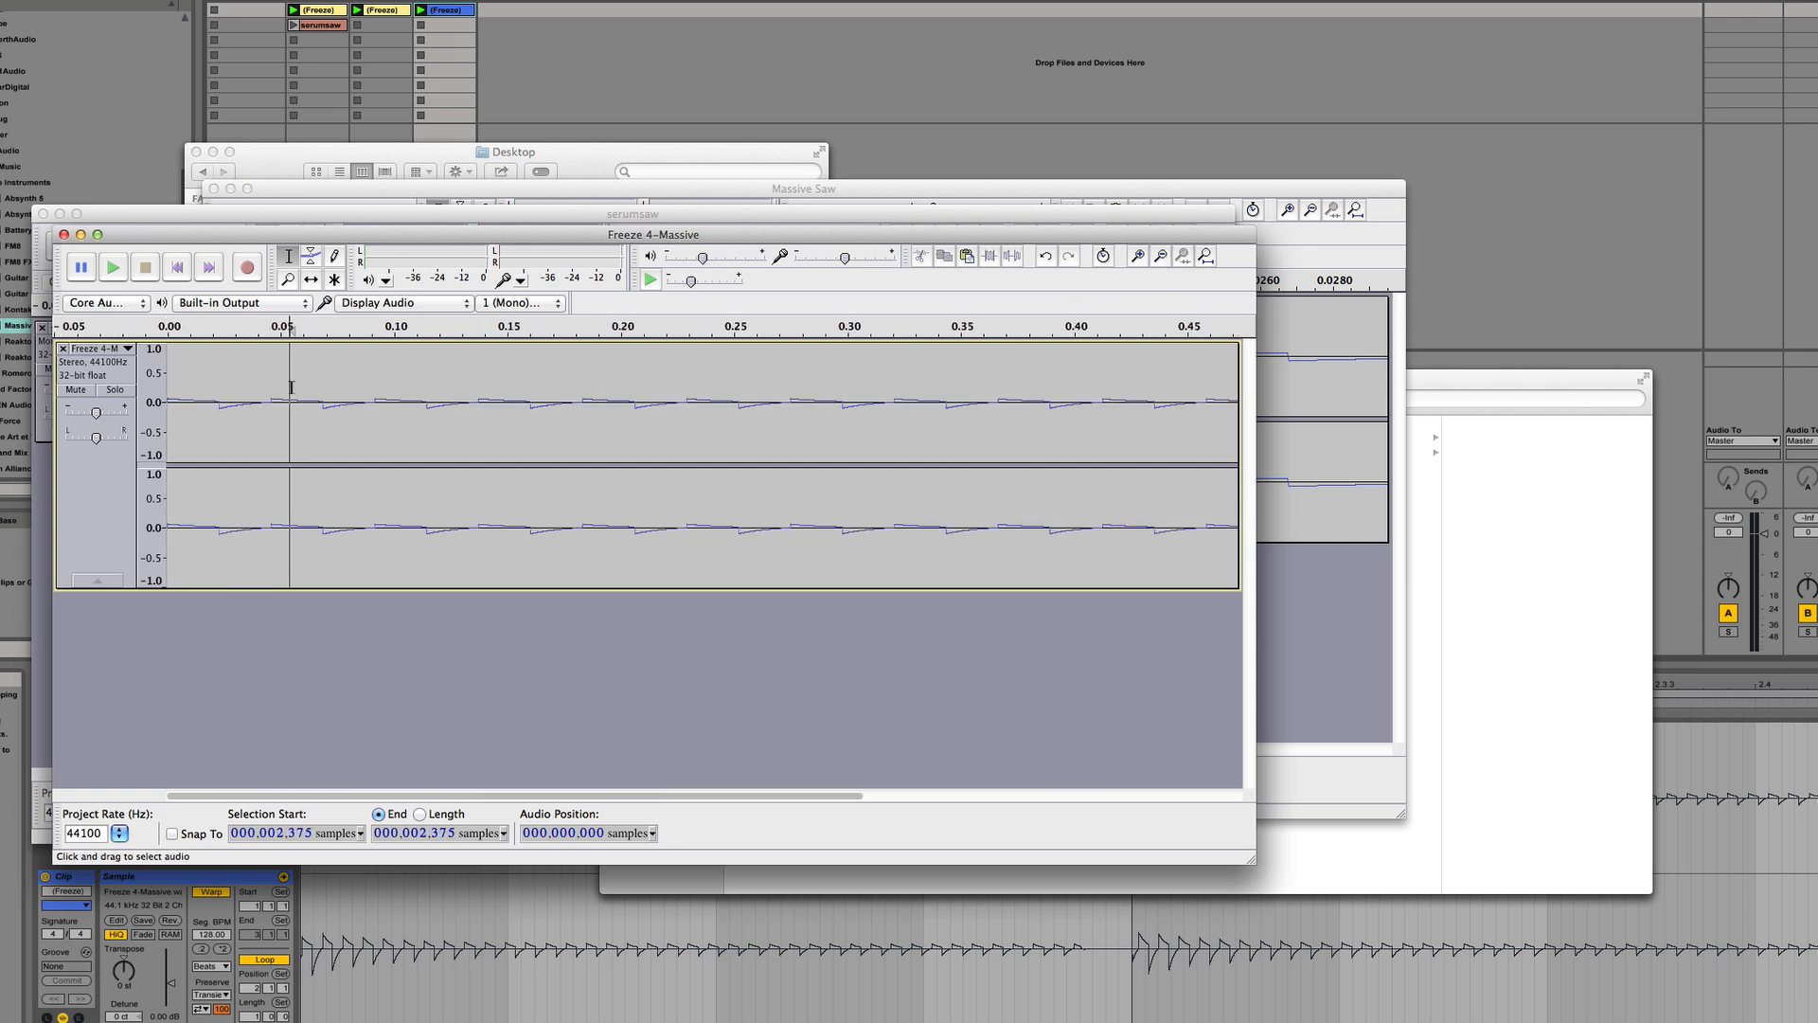
click(271, 385)
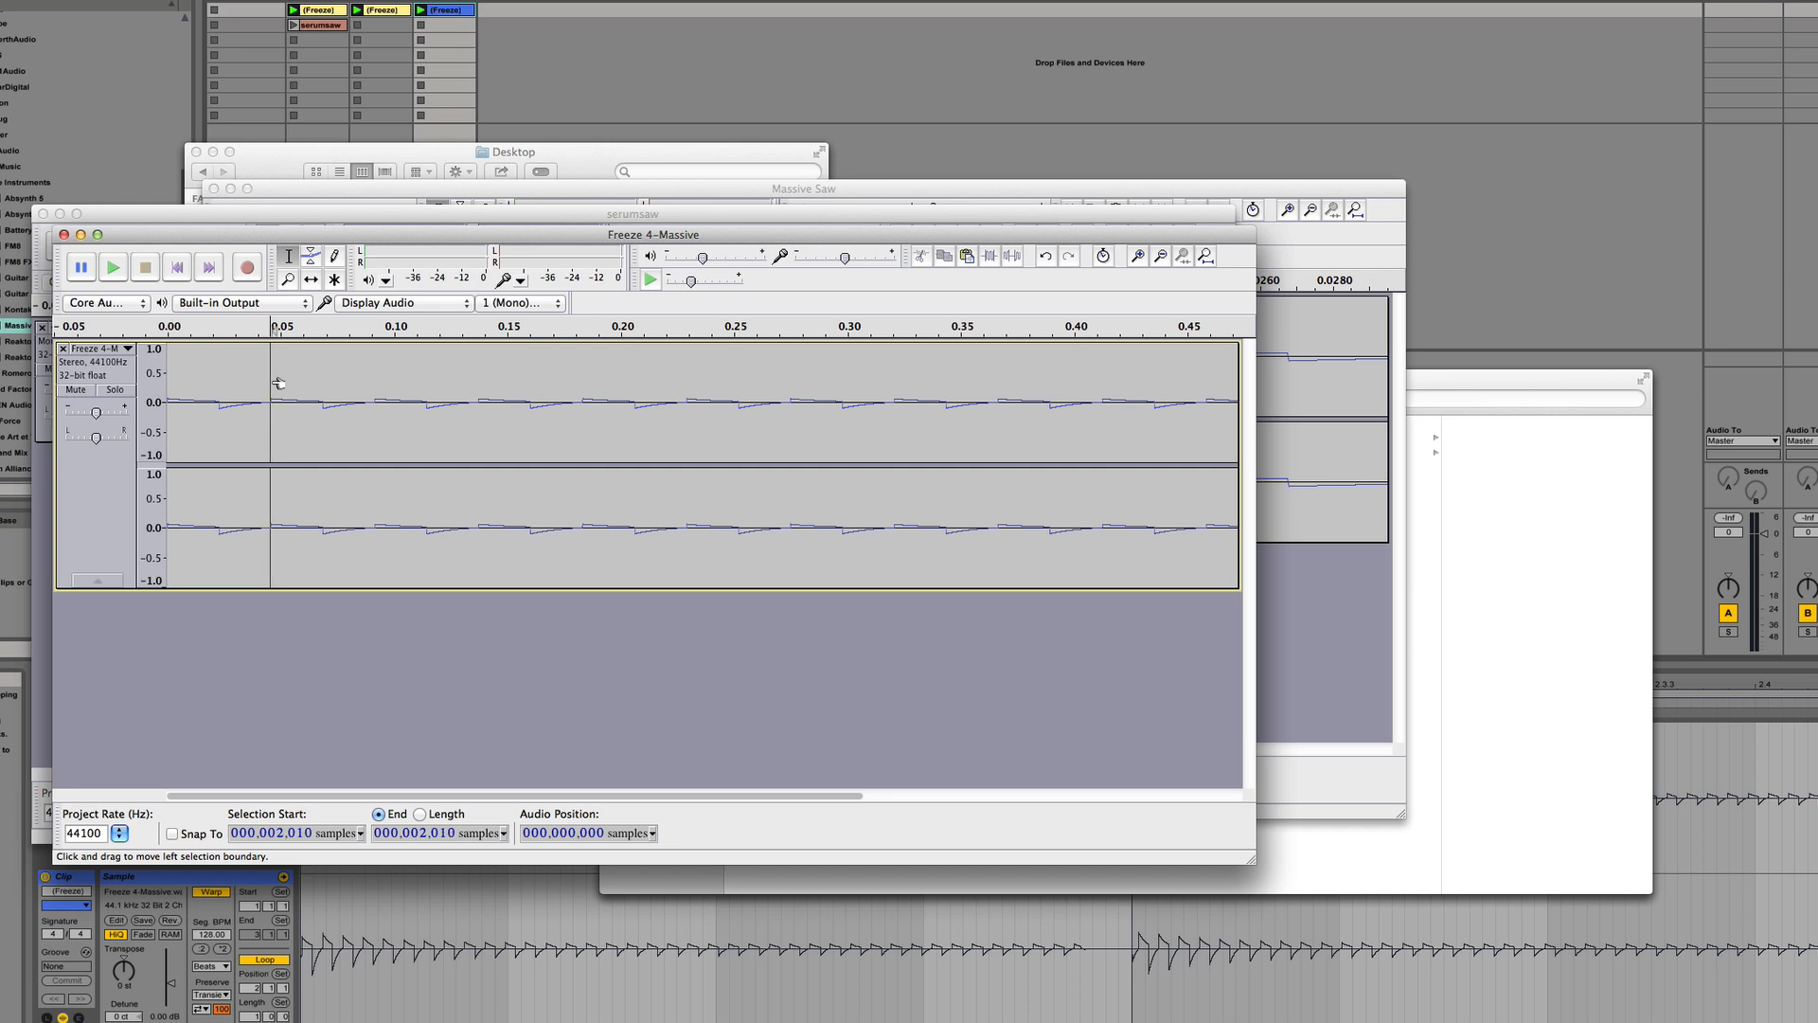
click(263, 387)
click(1139, 257)
click(1139, 257)
click(1139, 258)
click(764, 393)
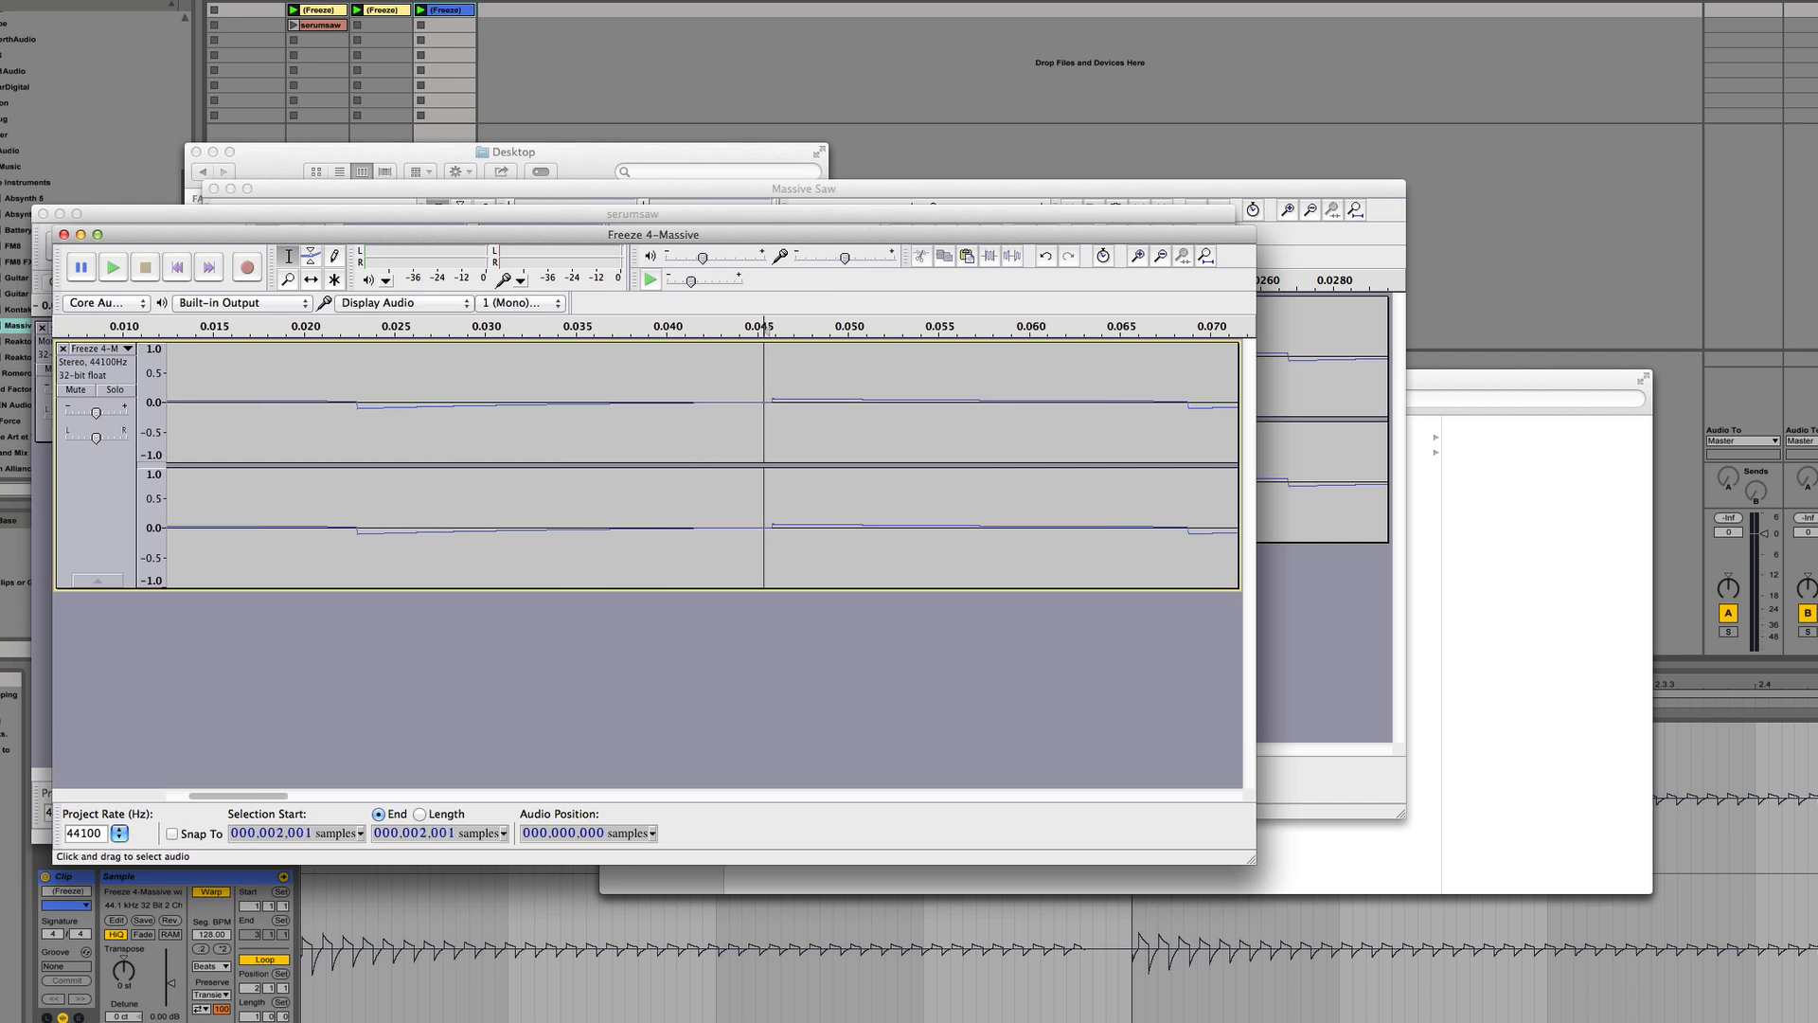
click(5, 0)
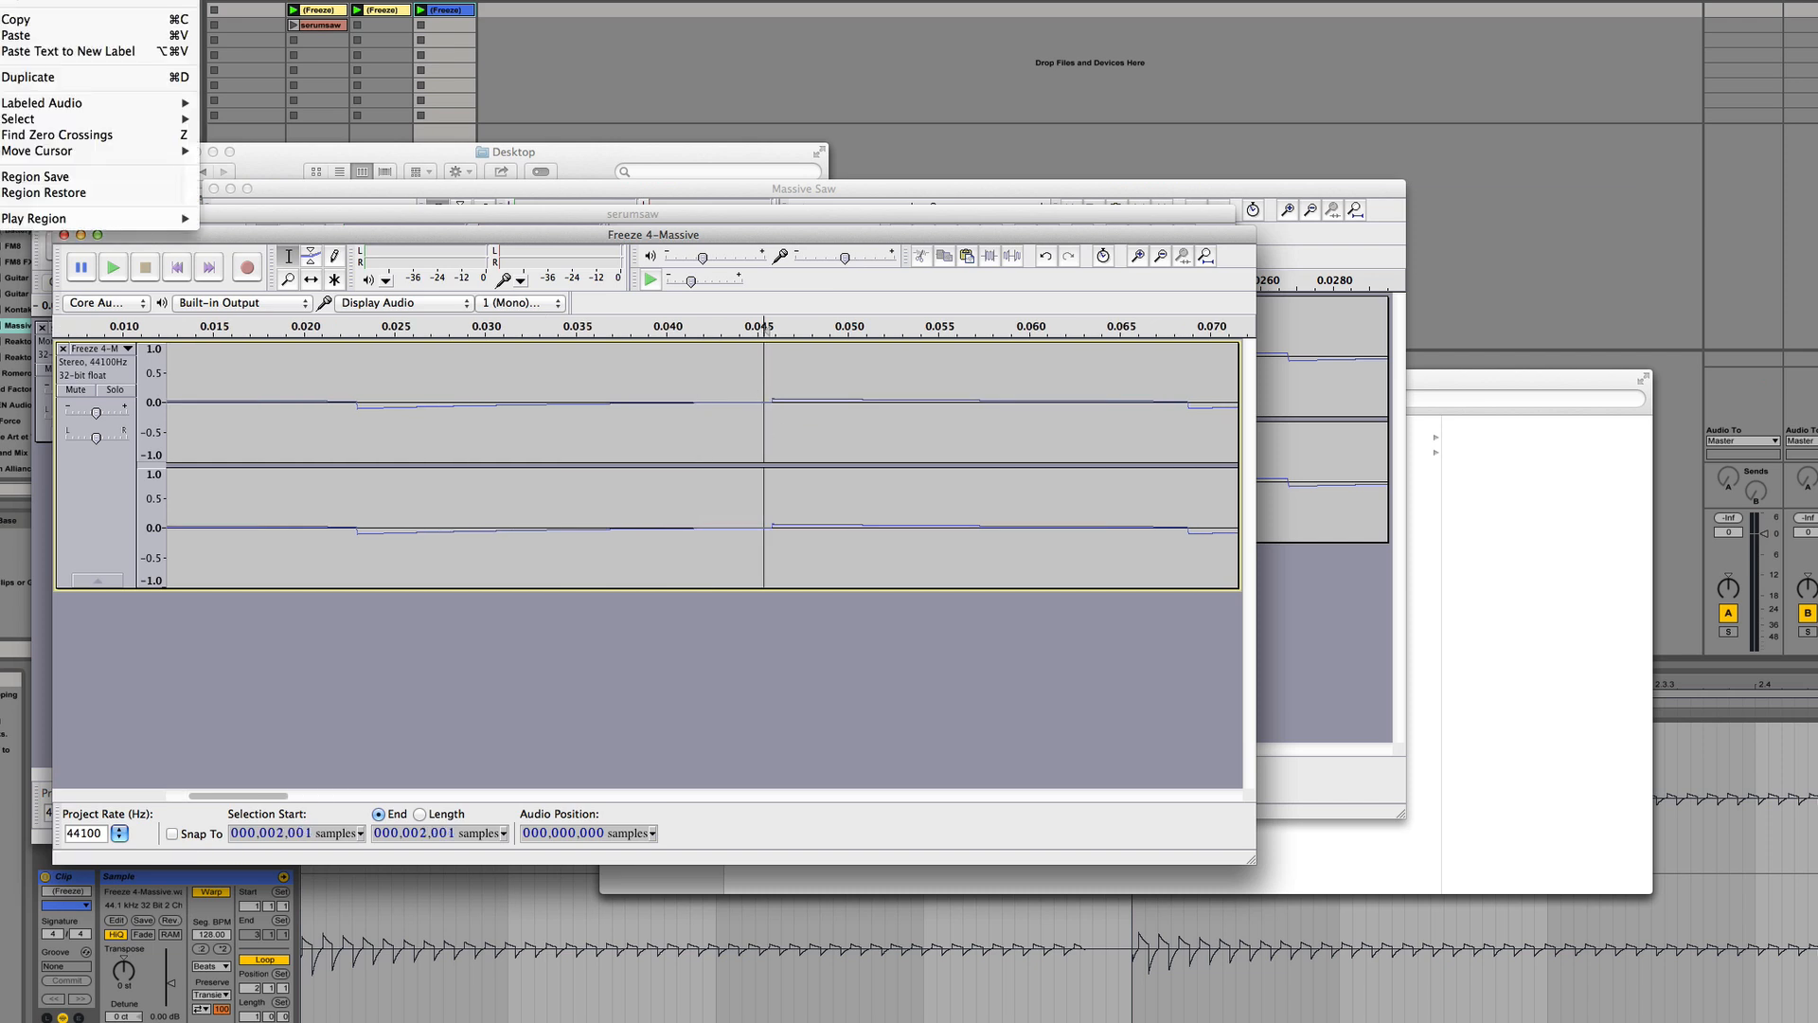
click(68, 142)
click(772, 413)
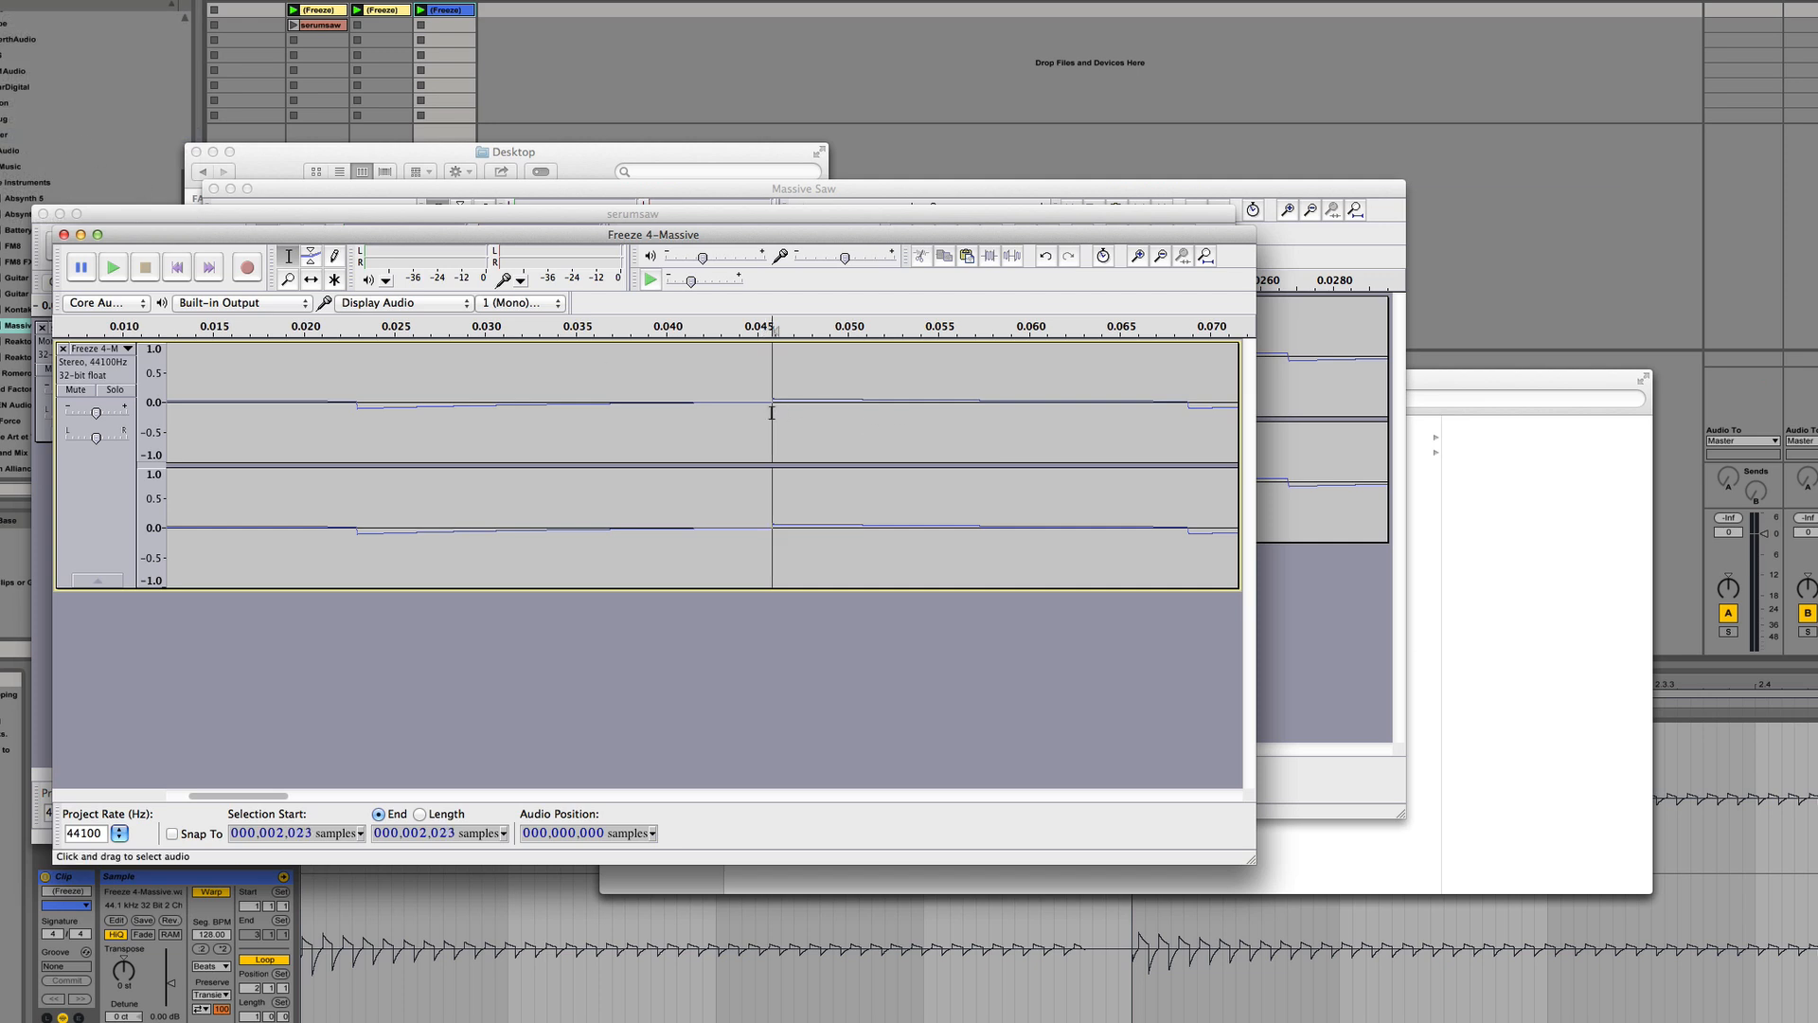
drag(772, 413, 921, 428)
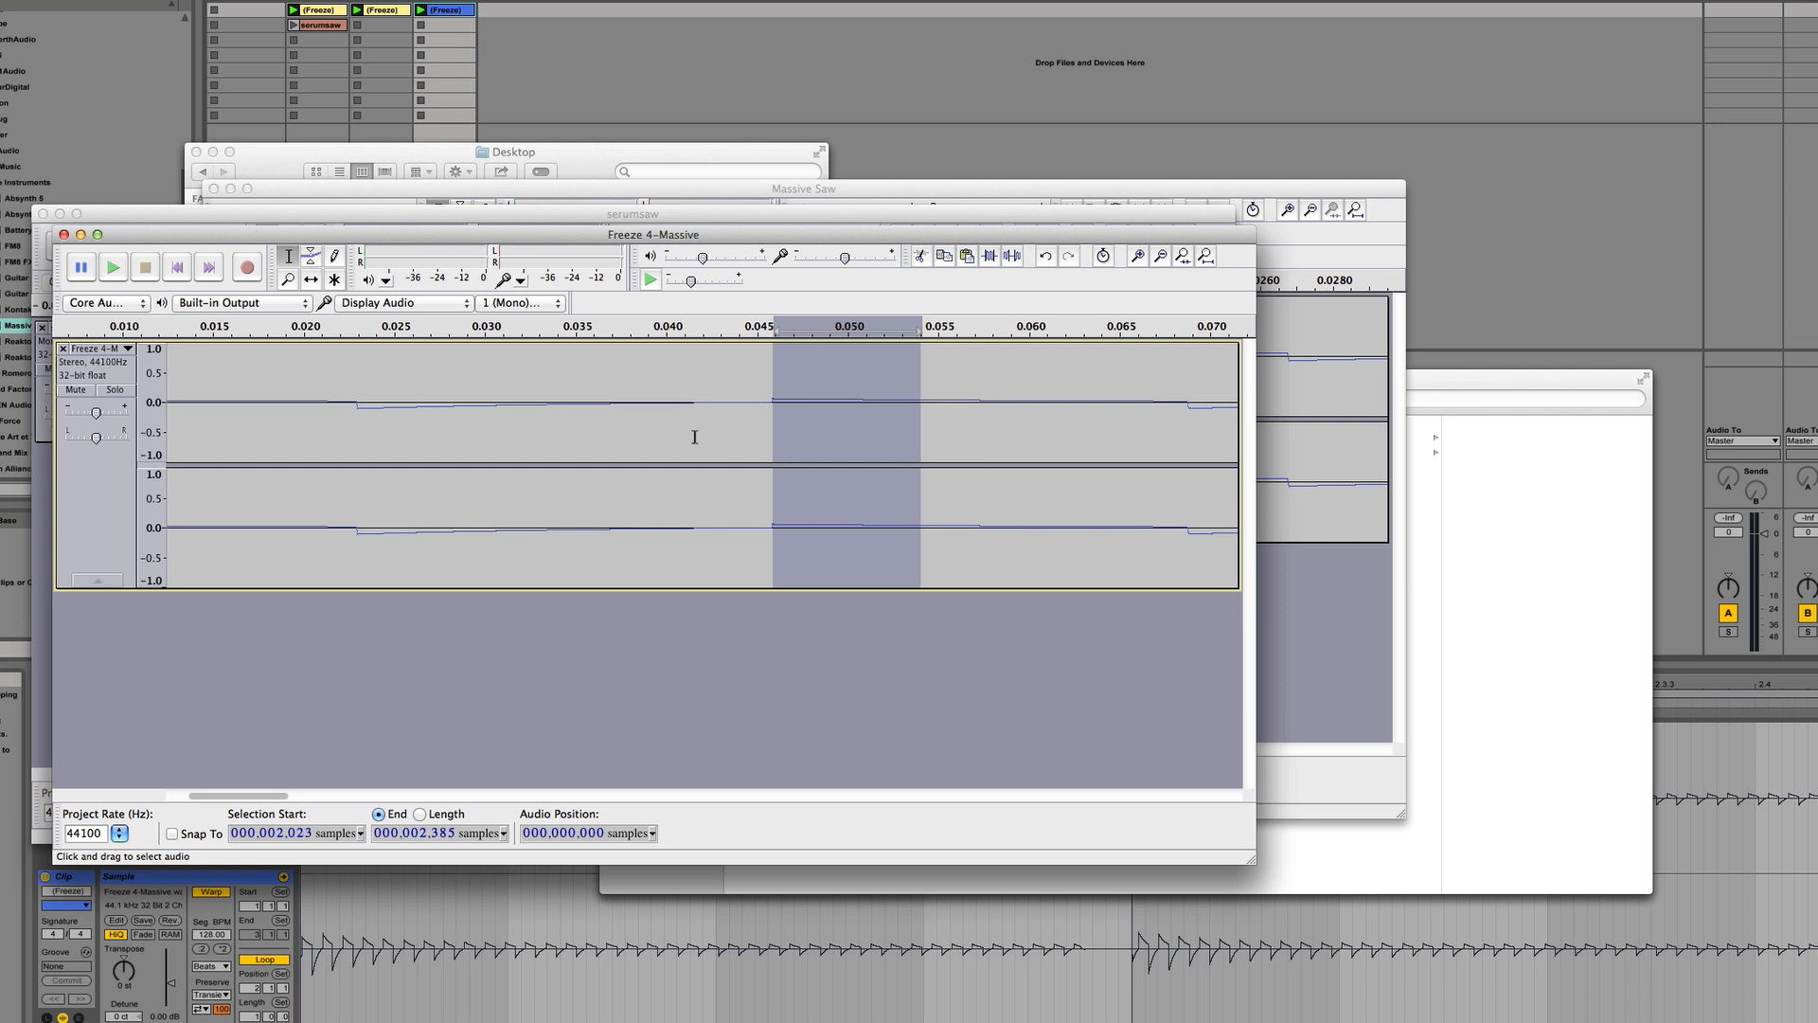
Delete everything from sample 1,836, where the first cycle returns to the zero line, to the end of the clip
drag(694, 435, 1014, 462)
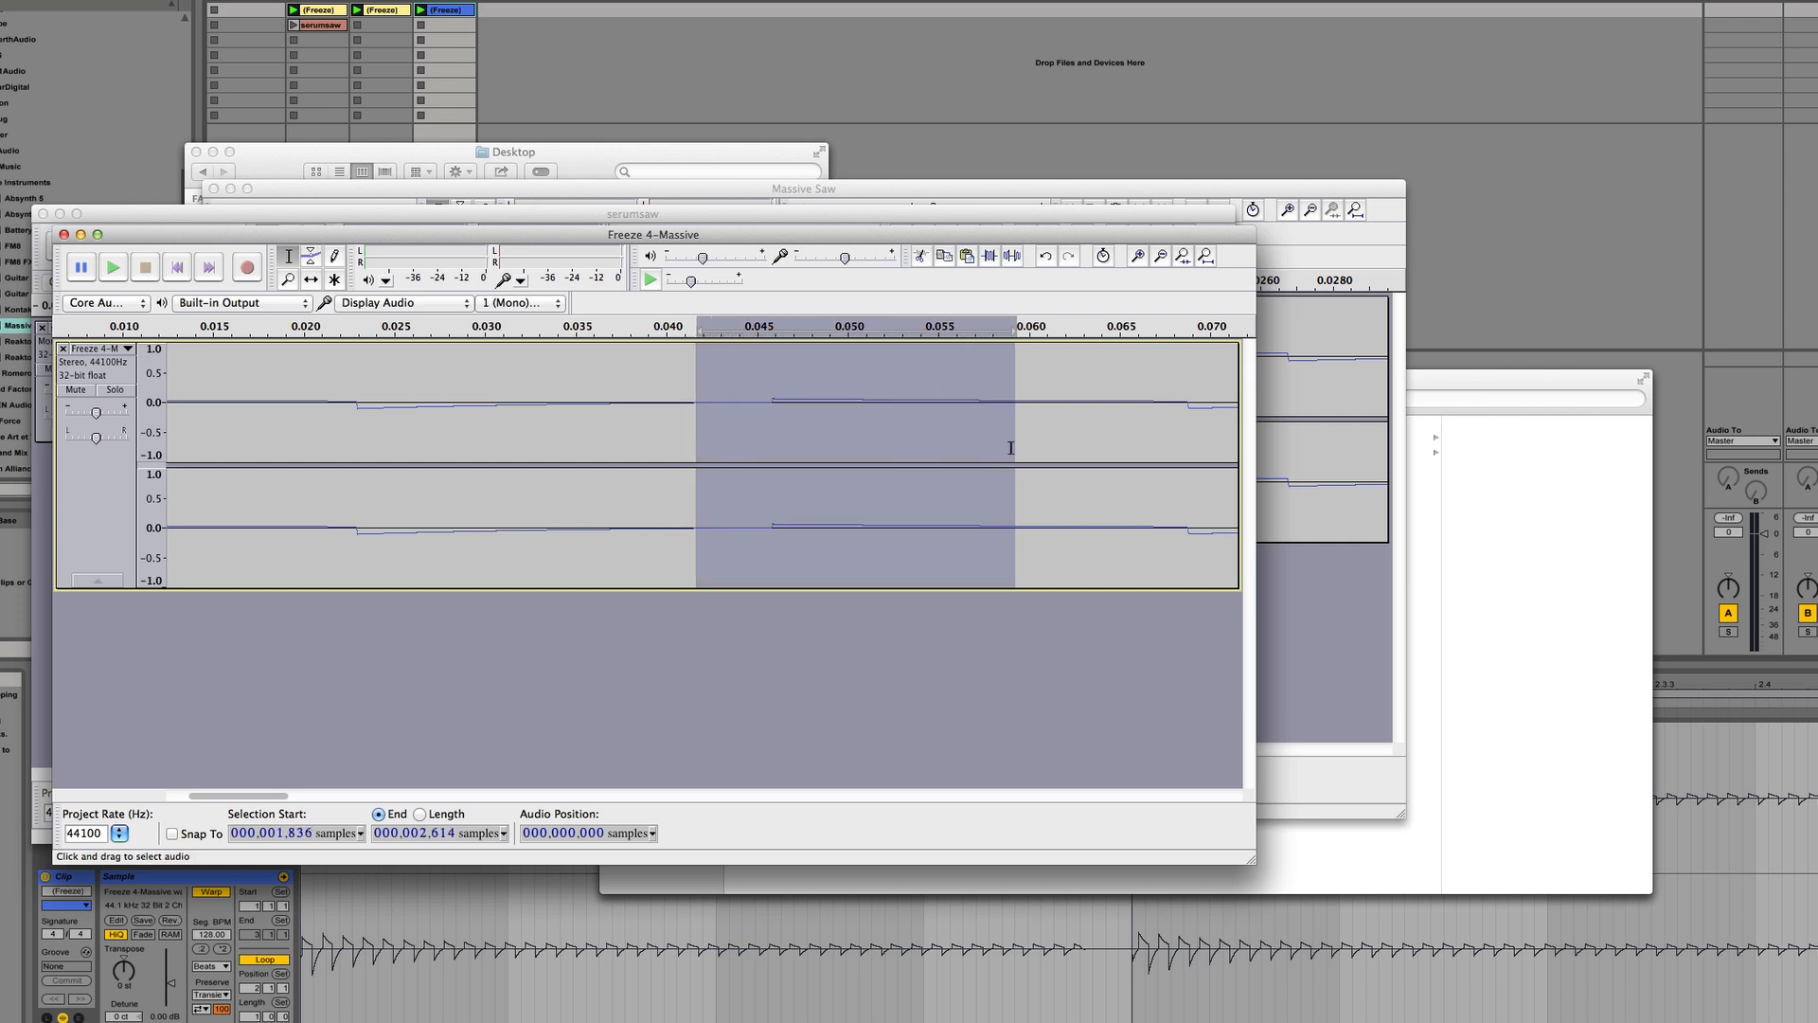
click(1161, 258)
click(1161, 258)
click(1161, 257)
click(1161, 258)
click(1161, 258)
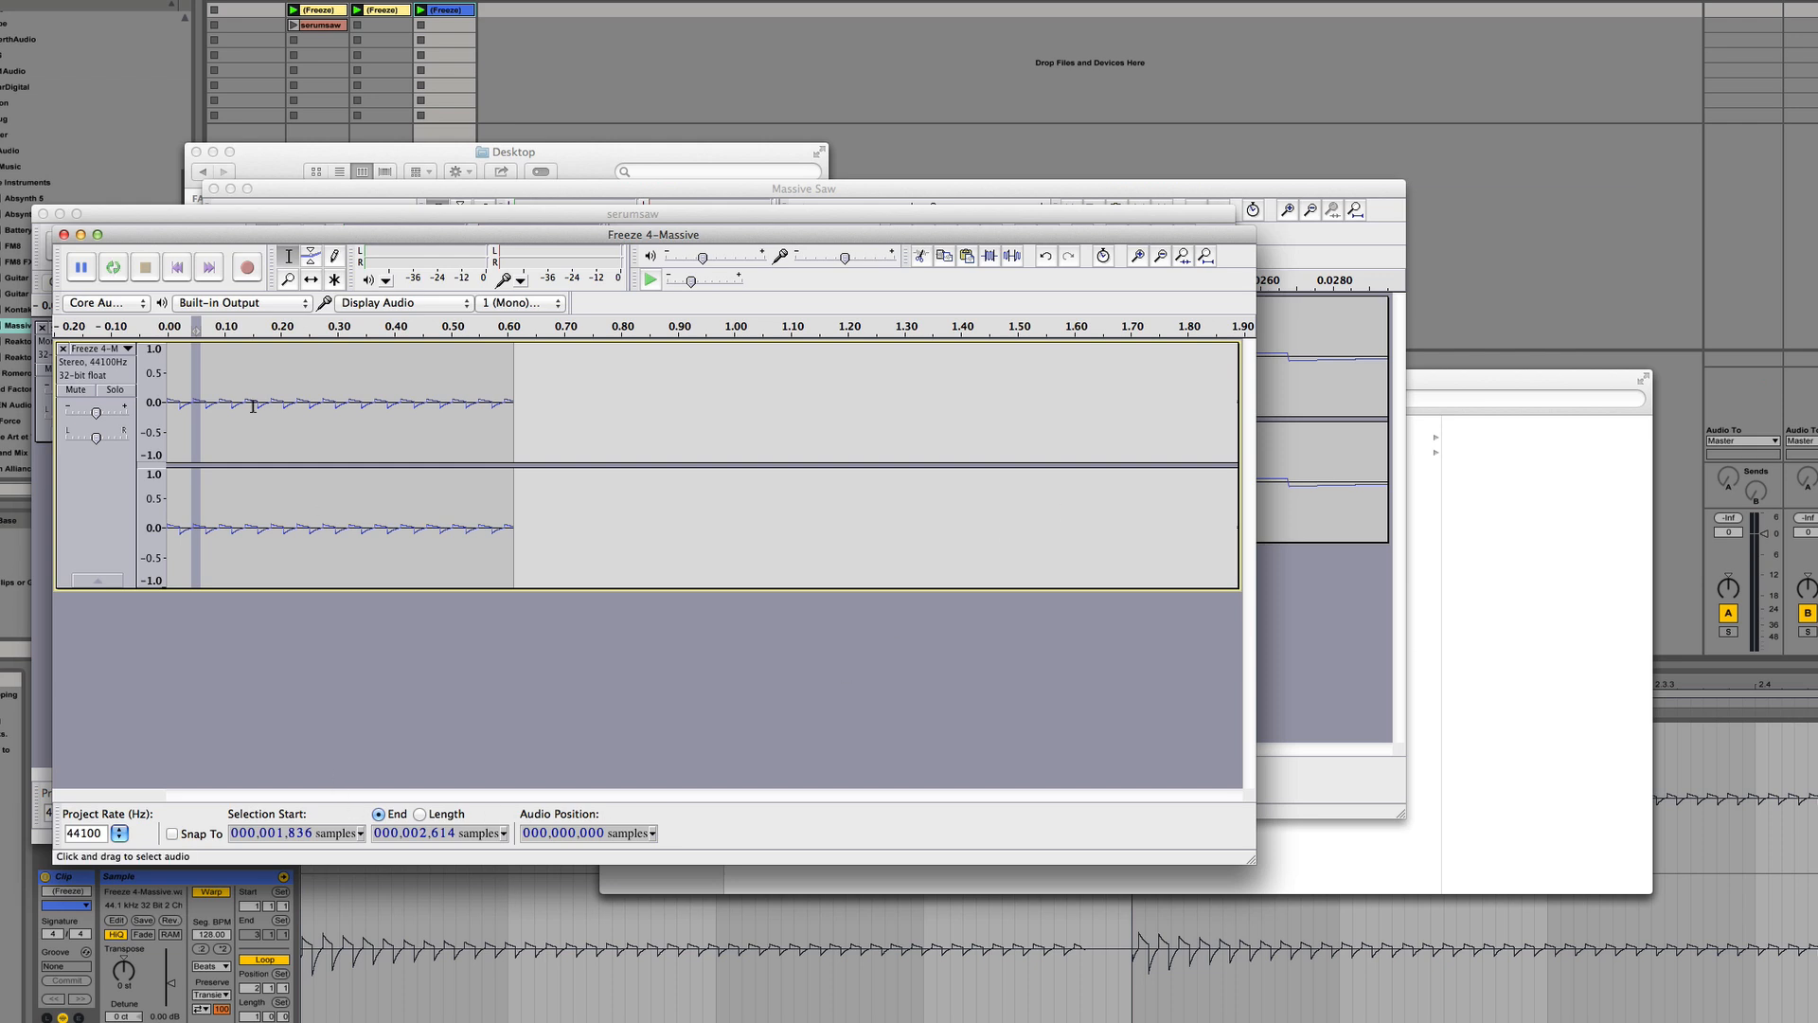
drag(209, 424, 603, 467)
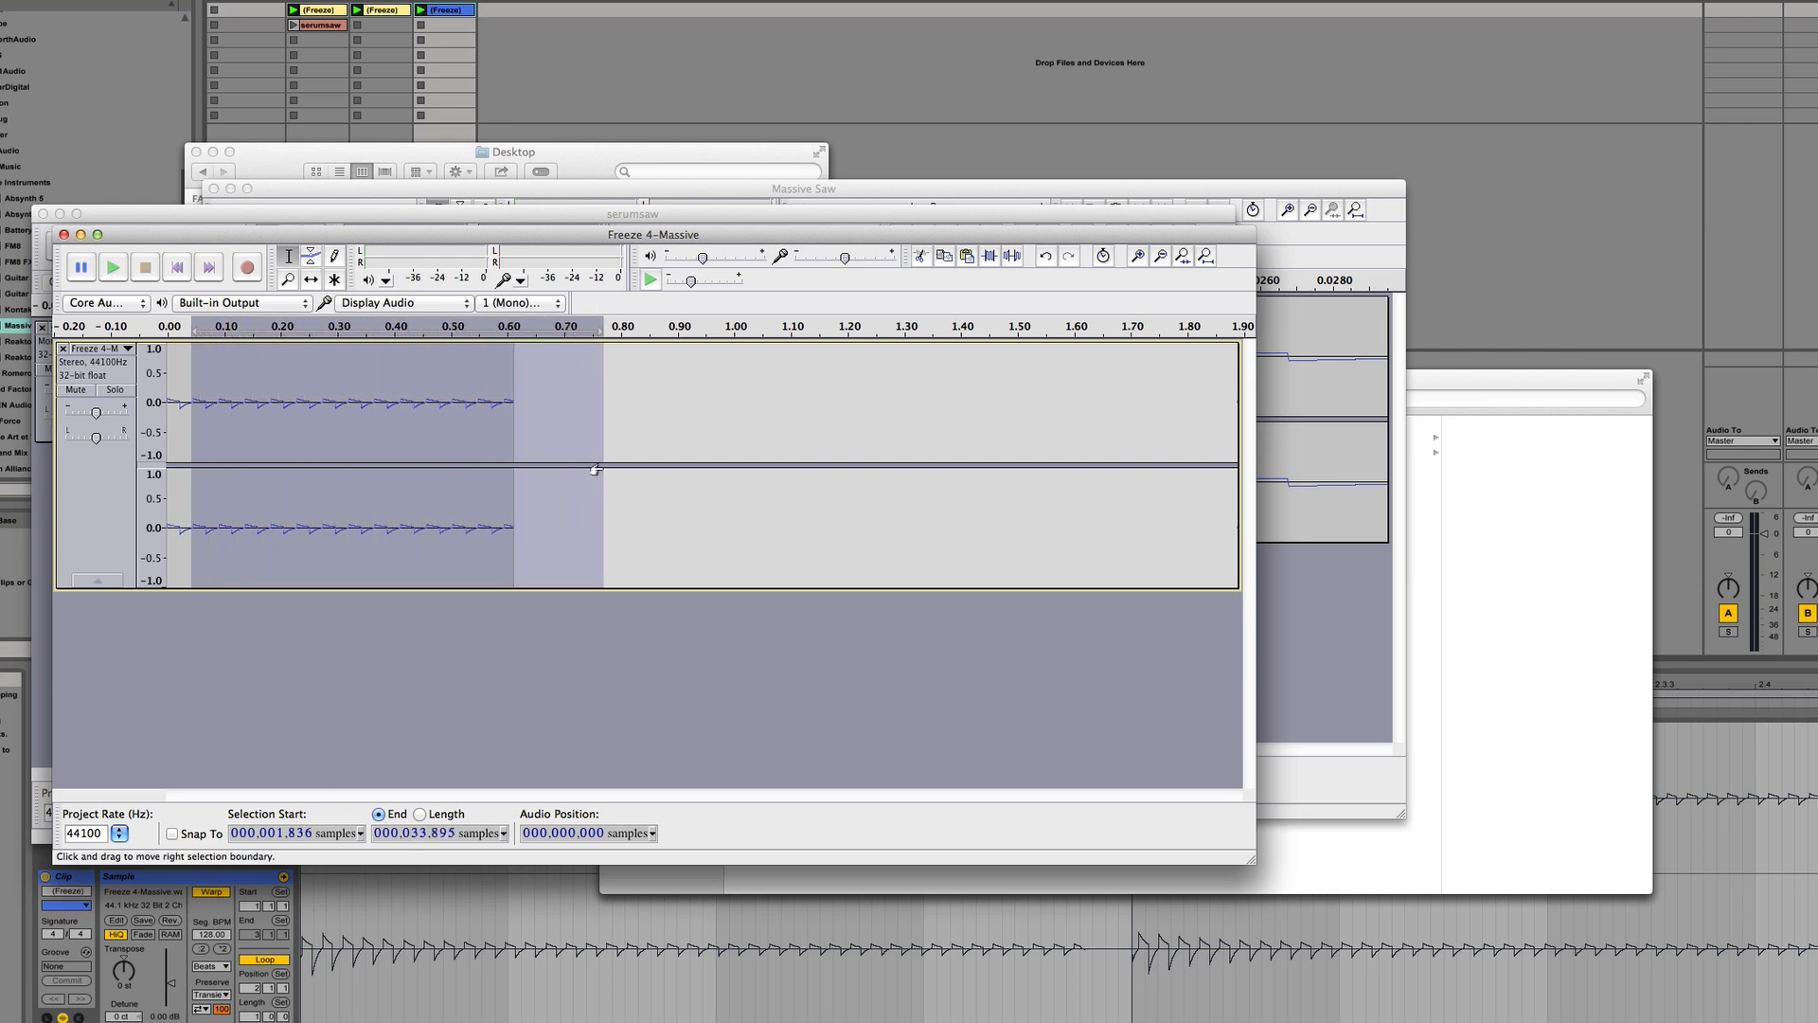
key(Delete)
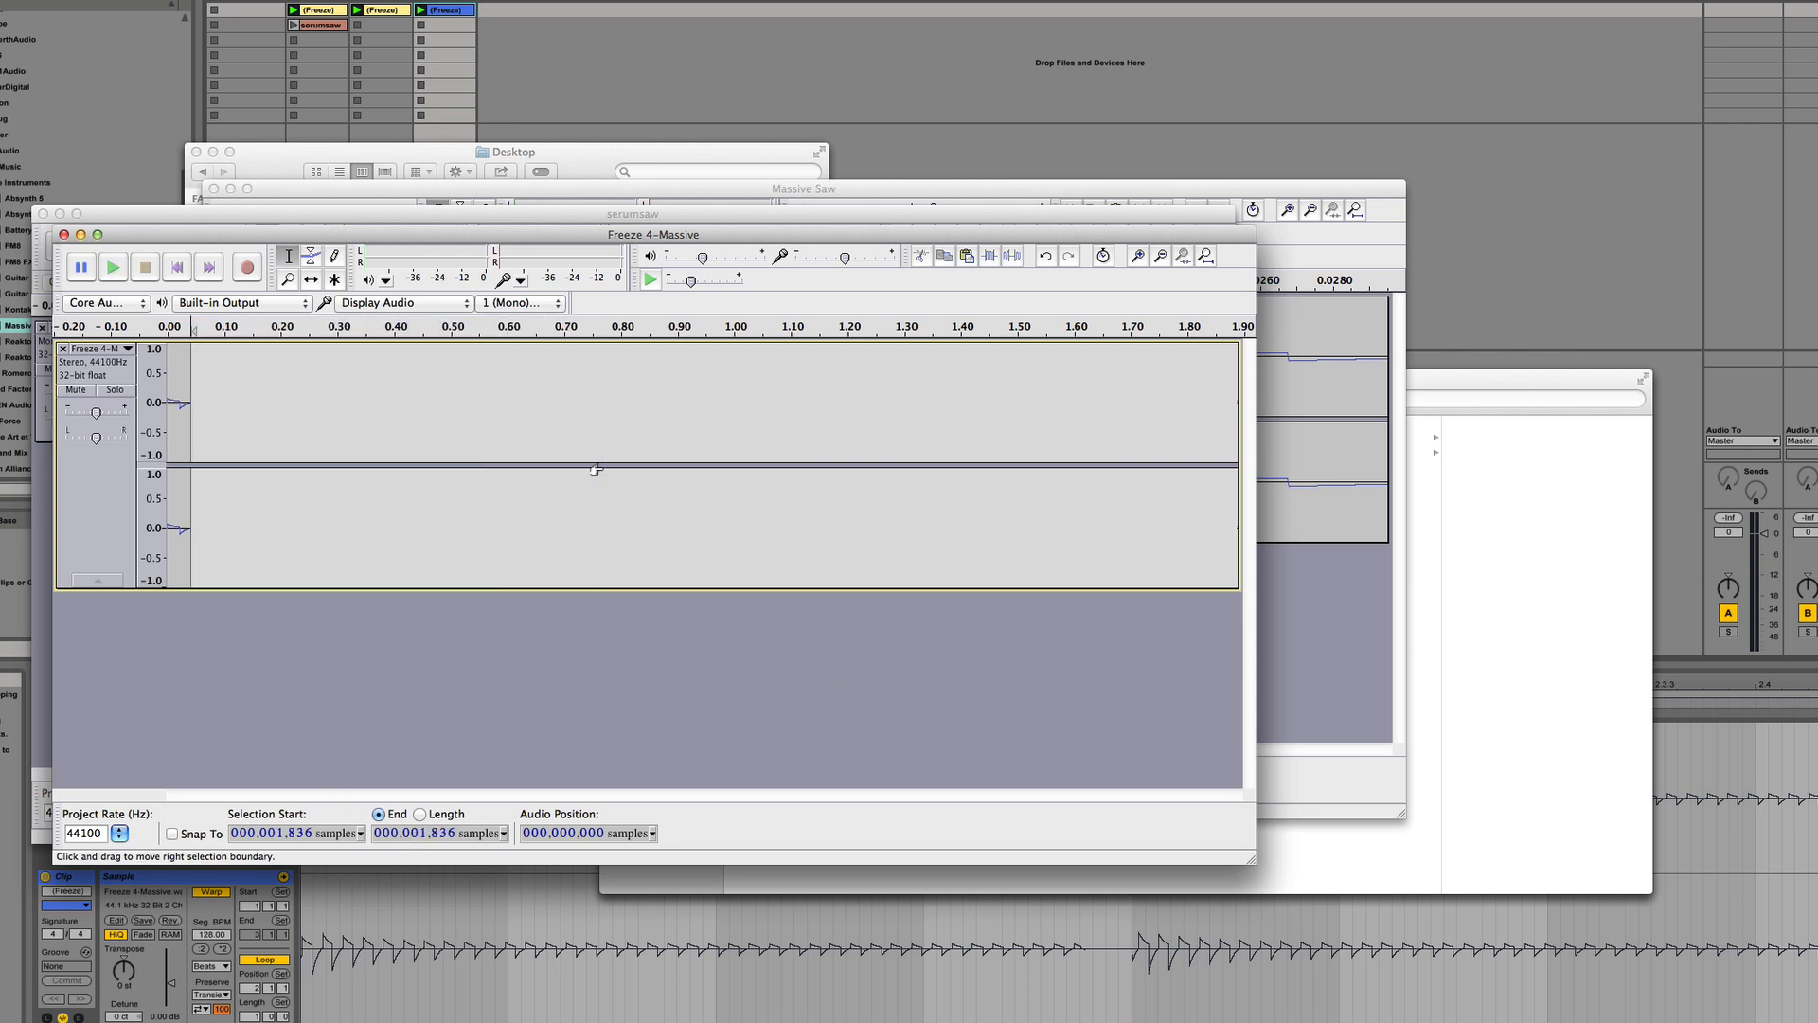
Examine the remaining cycle close up, checking where it starts and where it ends
click(1139, 258)
click(1140, 258)
click(1139, 258)
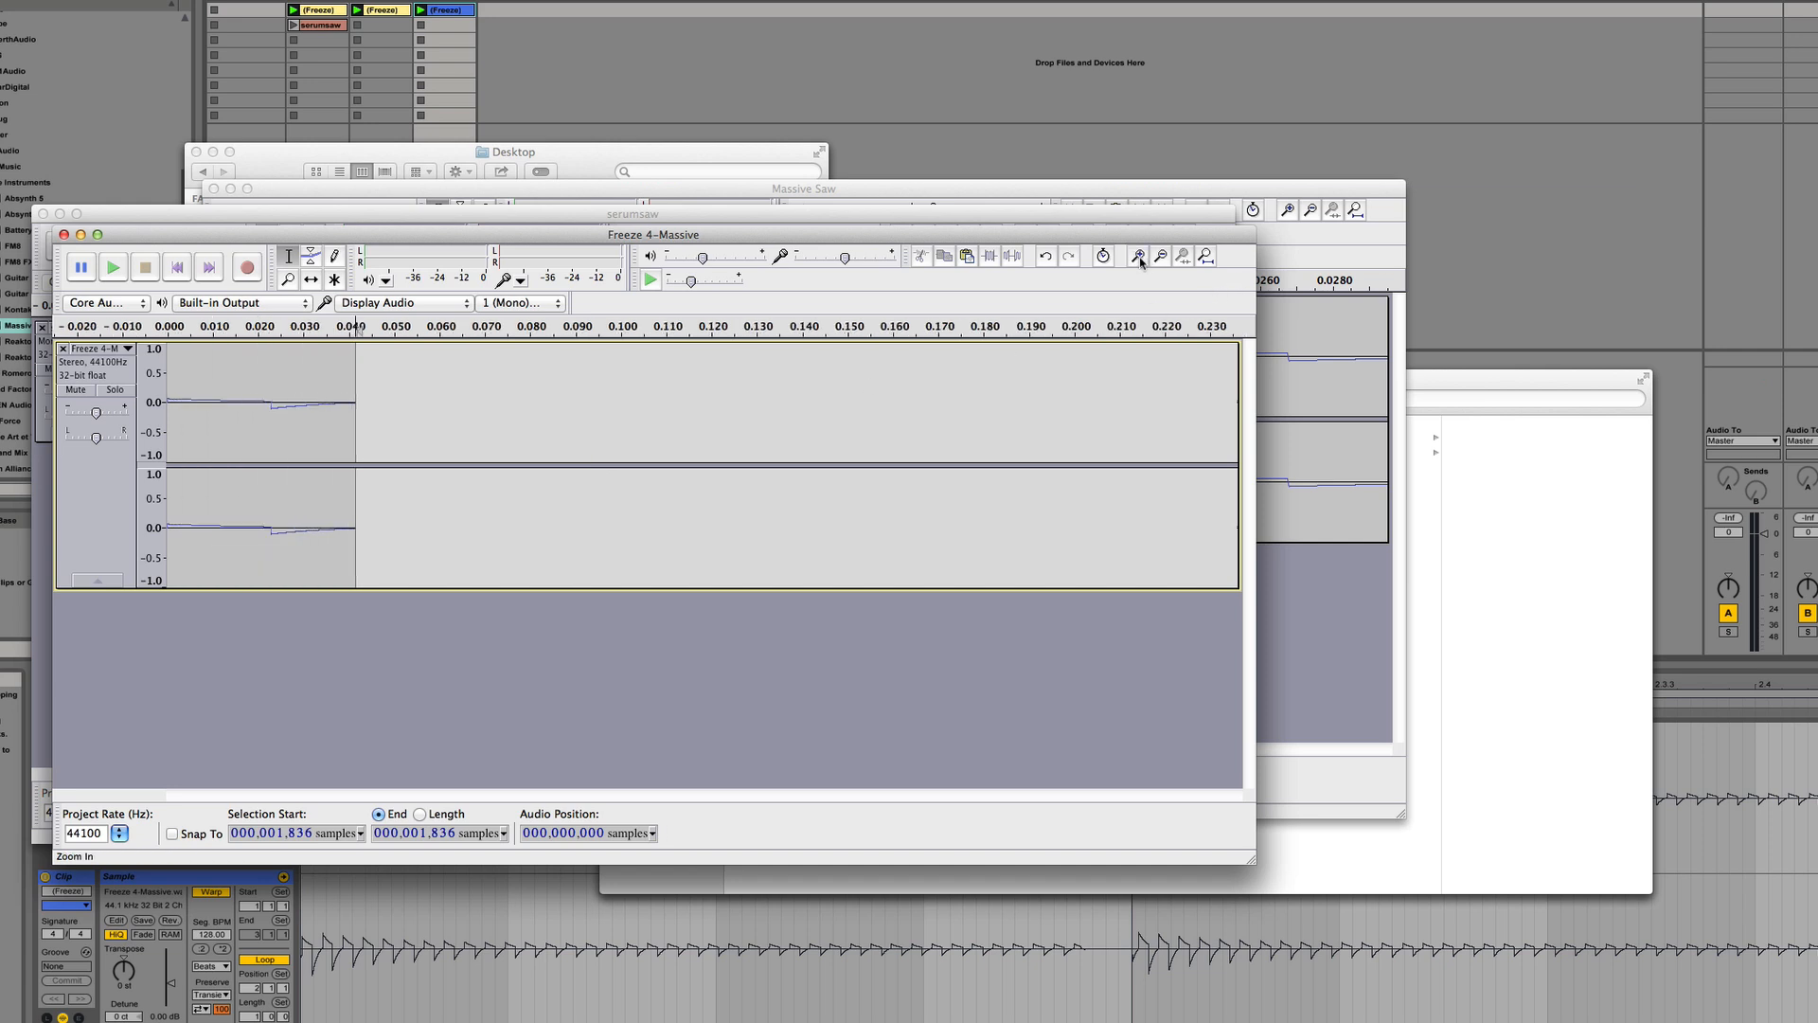
click(1140, 257)
click(1140, 257)
click(1139, 257)
click(440, 407)
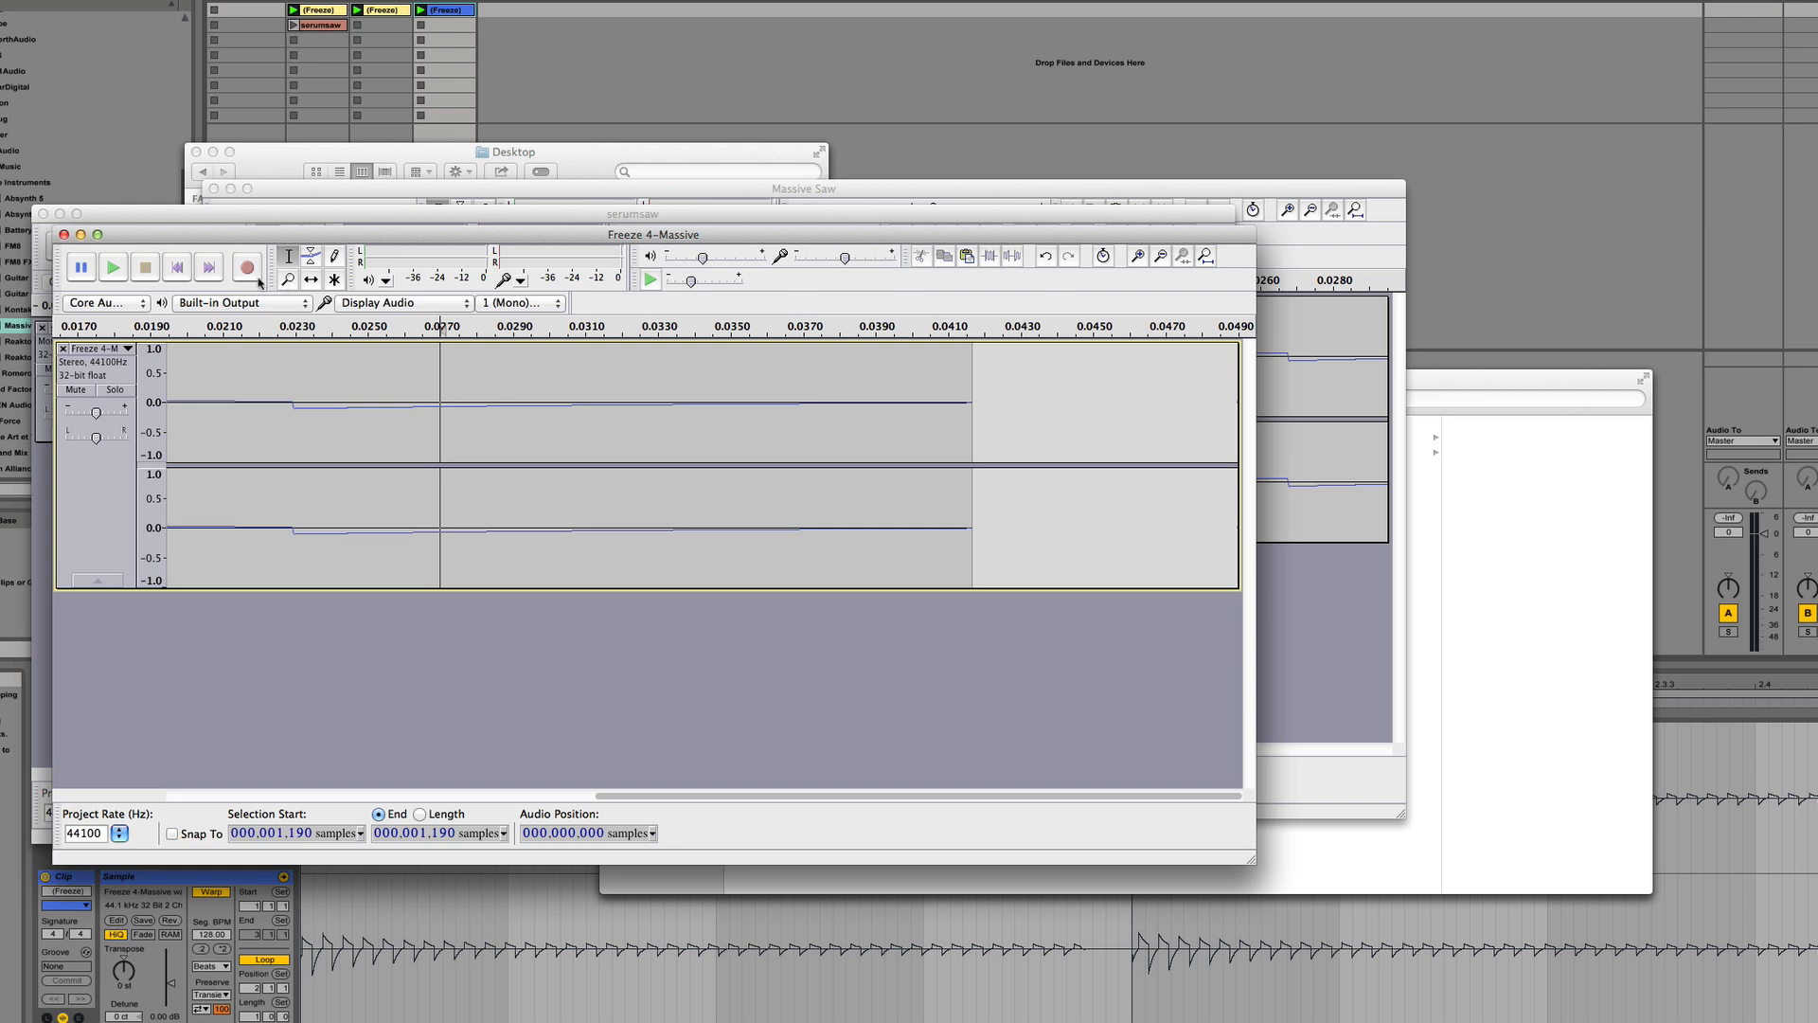
click(180, 268)
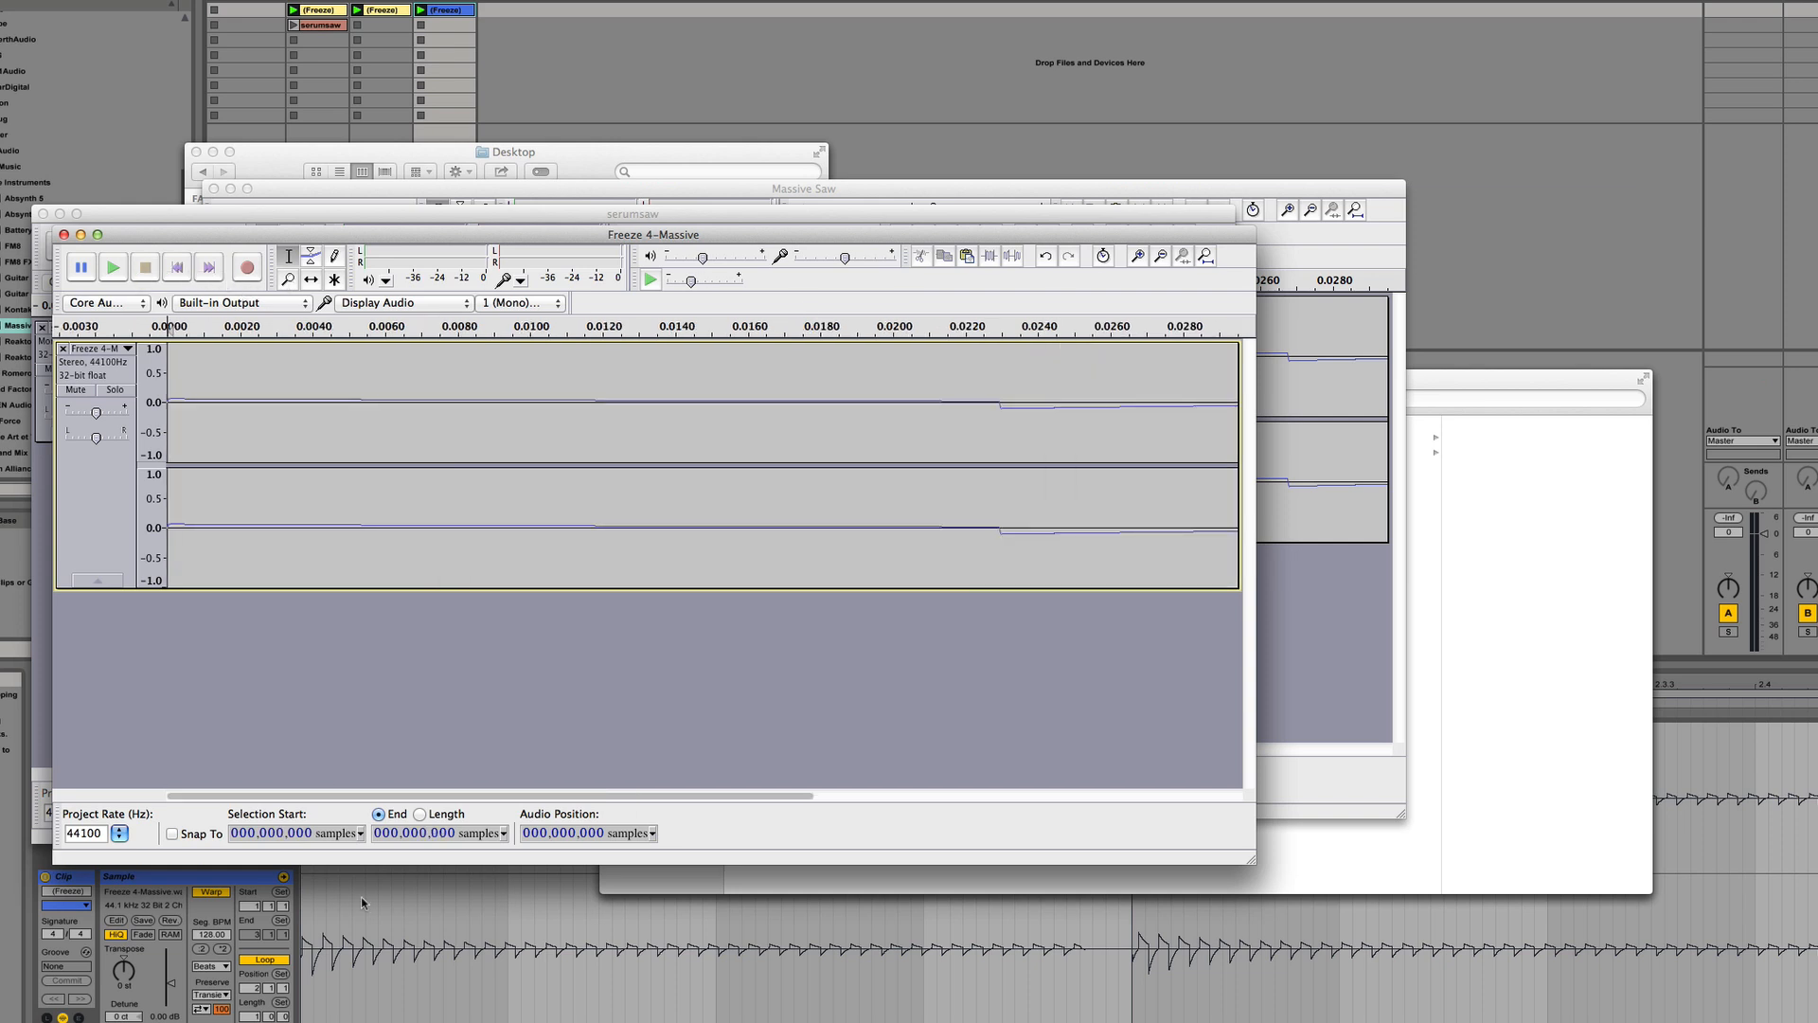
click(207, 271)
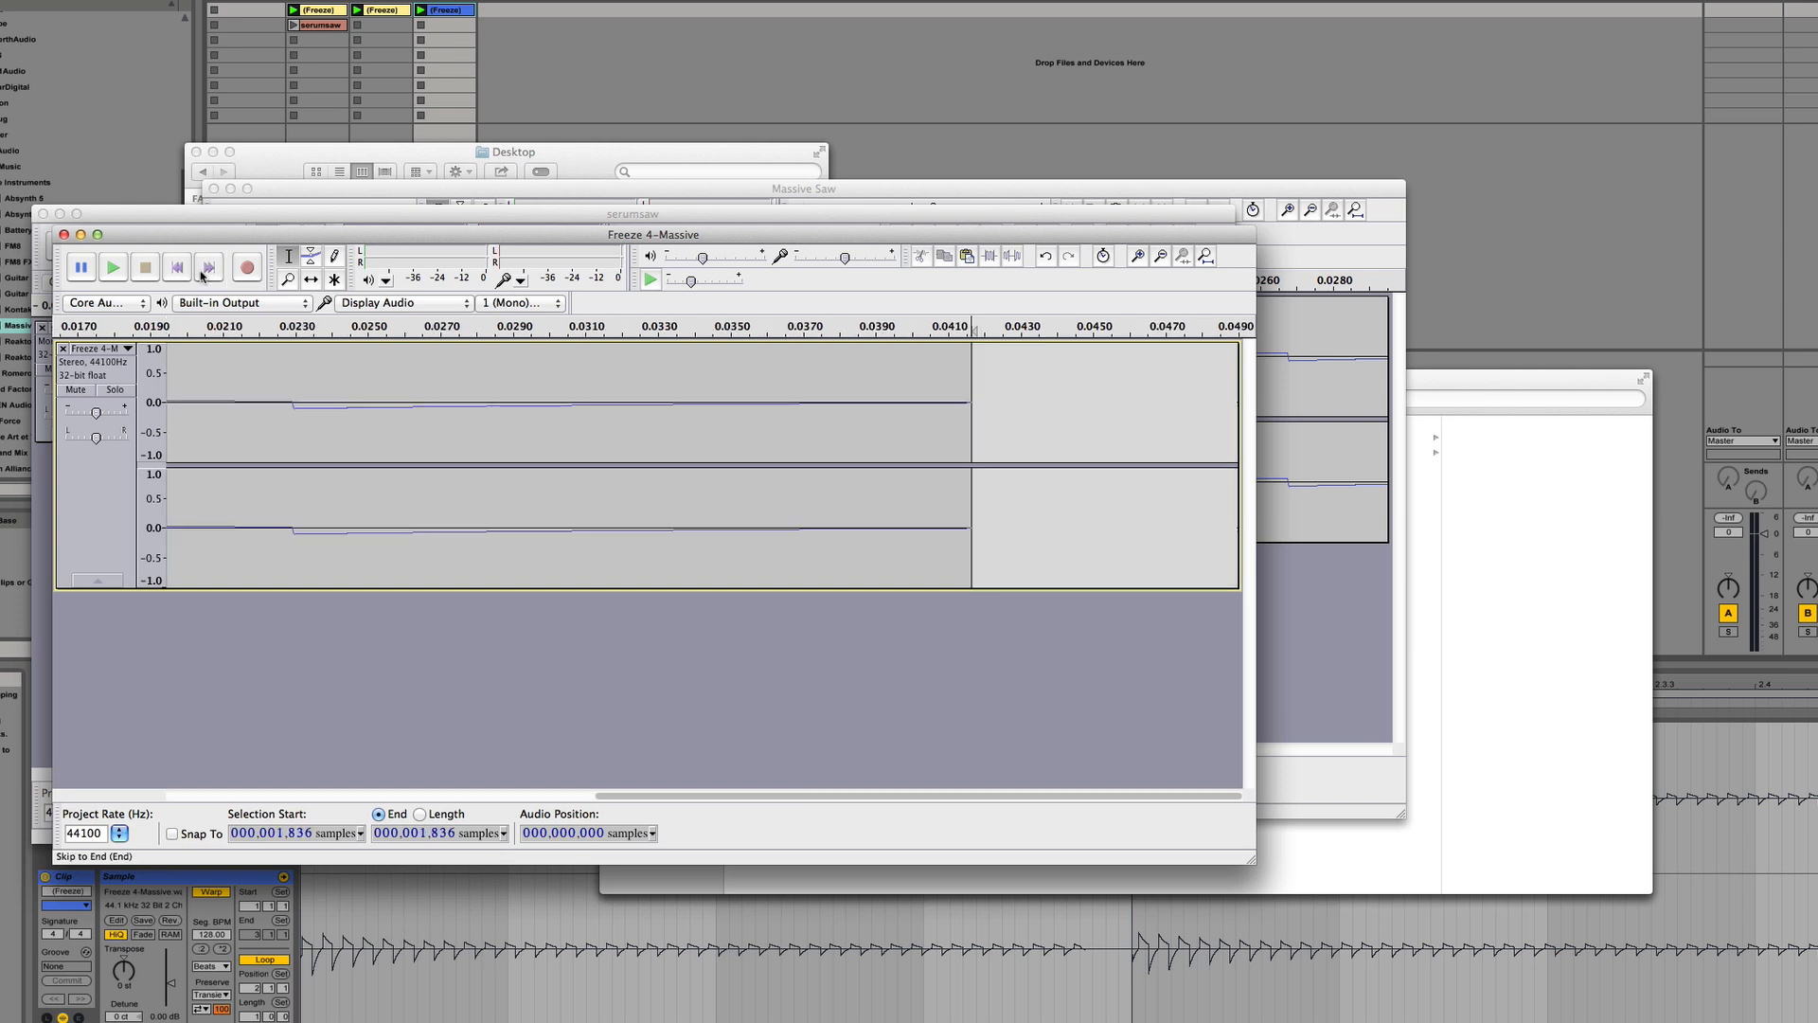
Delete the short tail of the remaining cycle from about sample 1,831 to the end
click(1013, 377)
click(968, 423)
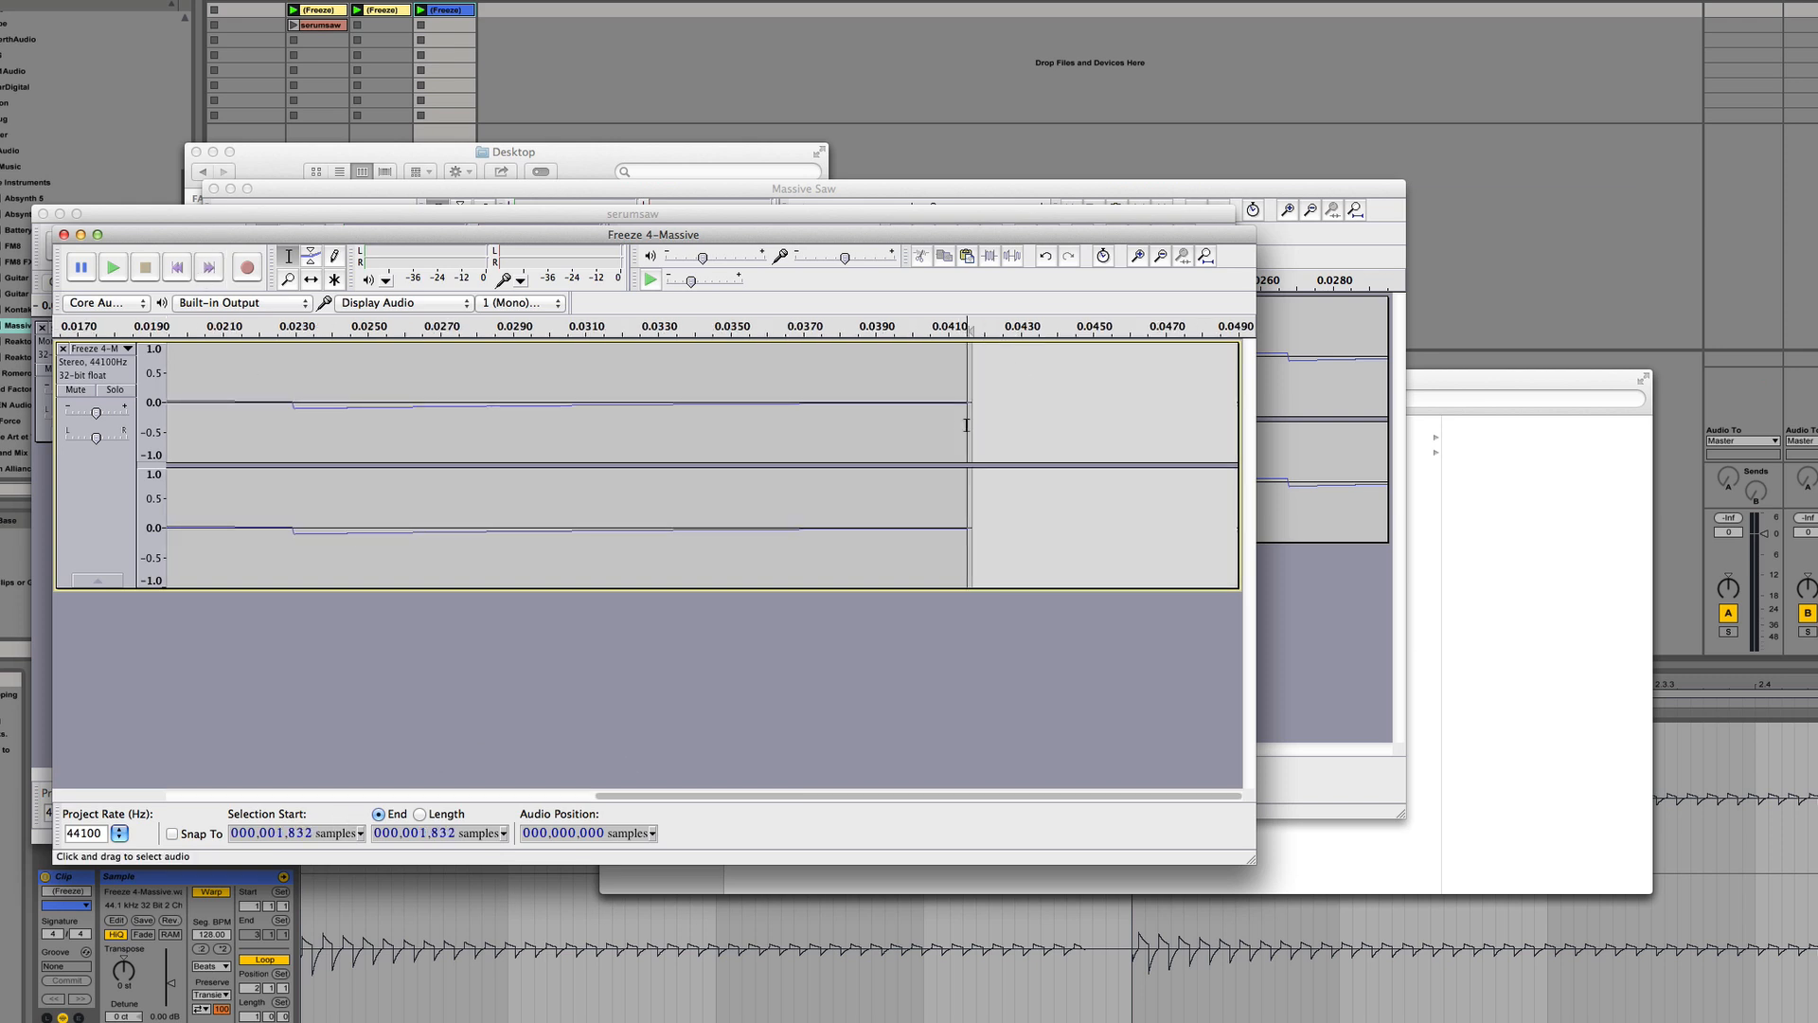
drag(972, 427, 985, 422)
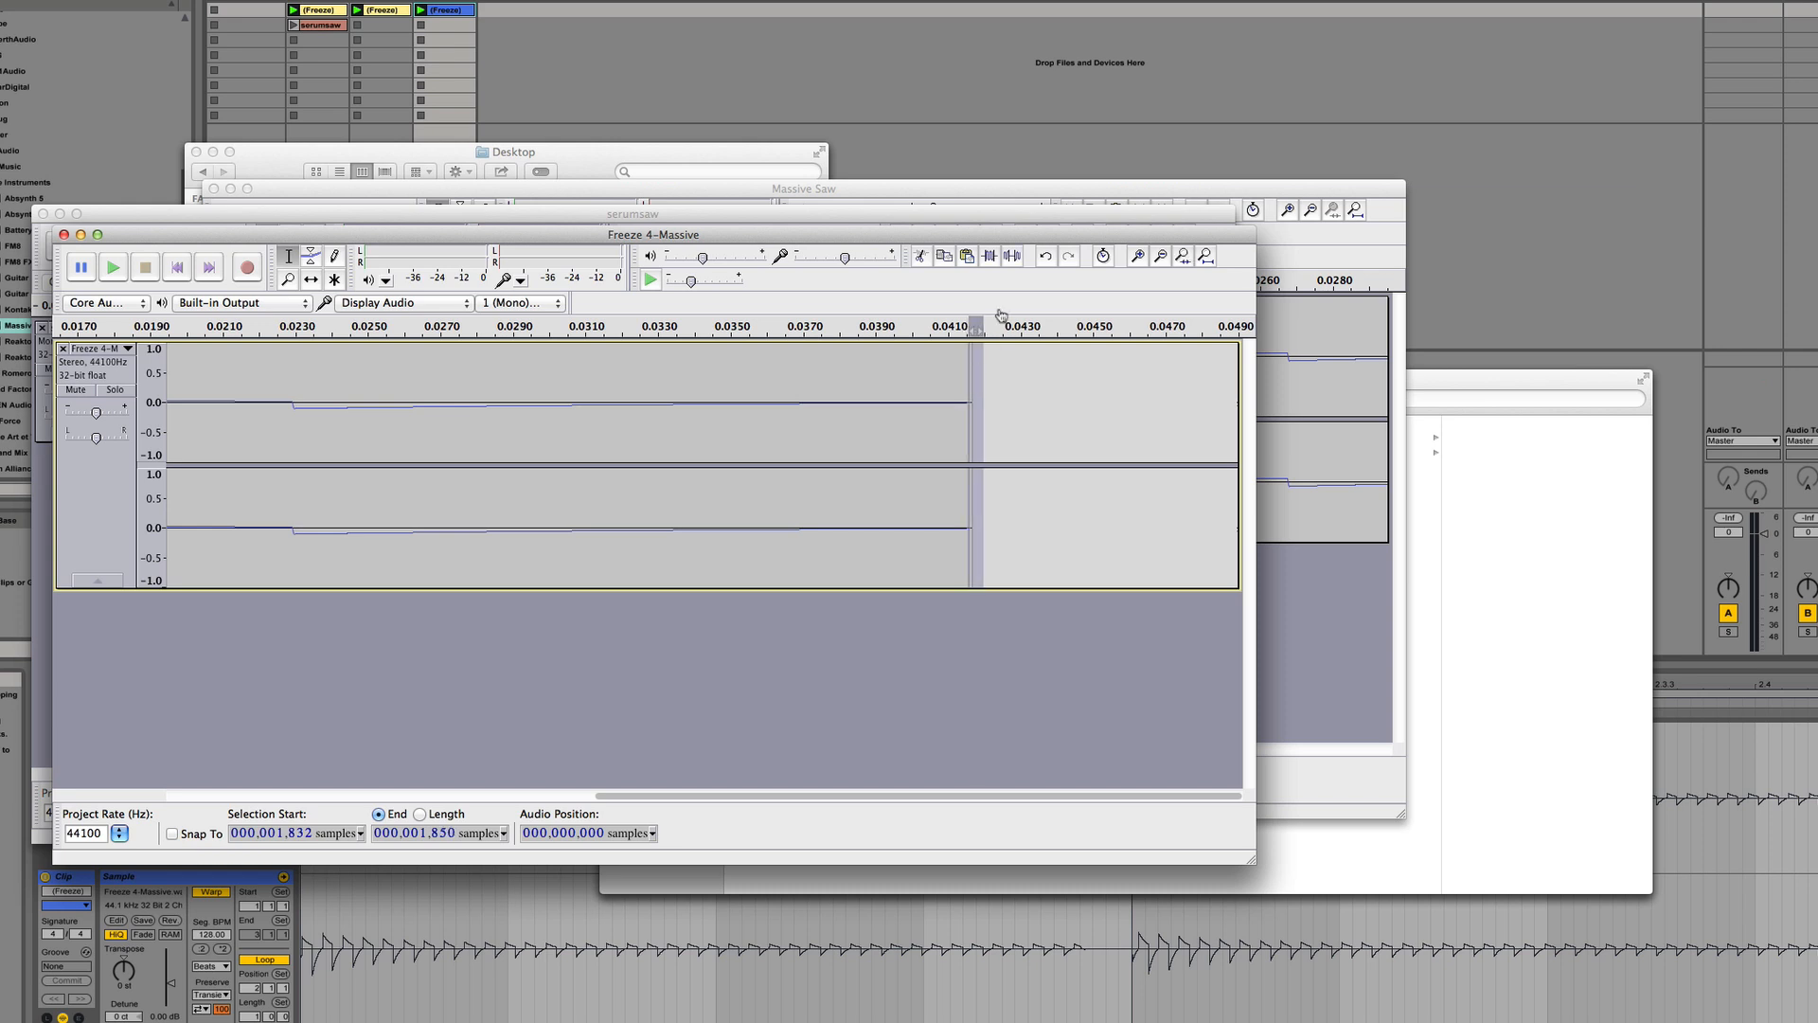
click(1142, 255)
click(1142, 255)
click(1142, 255)
click(1142, 255)
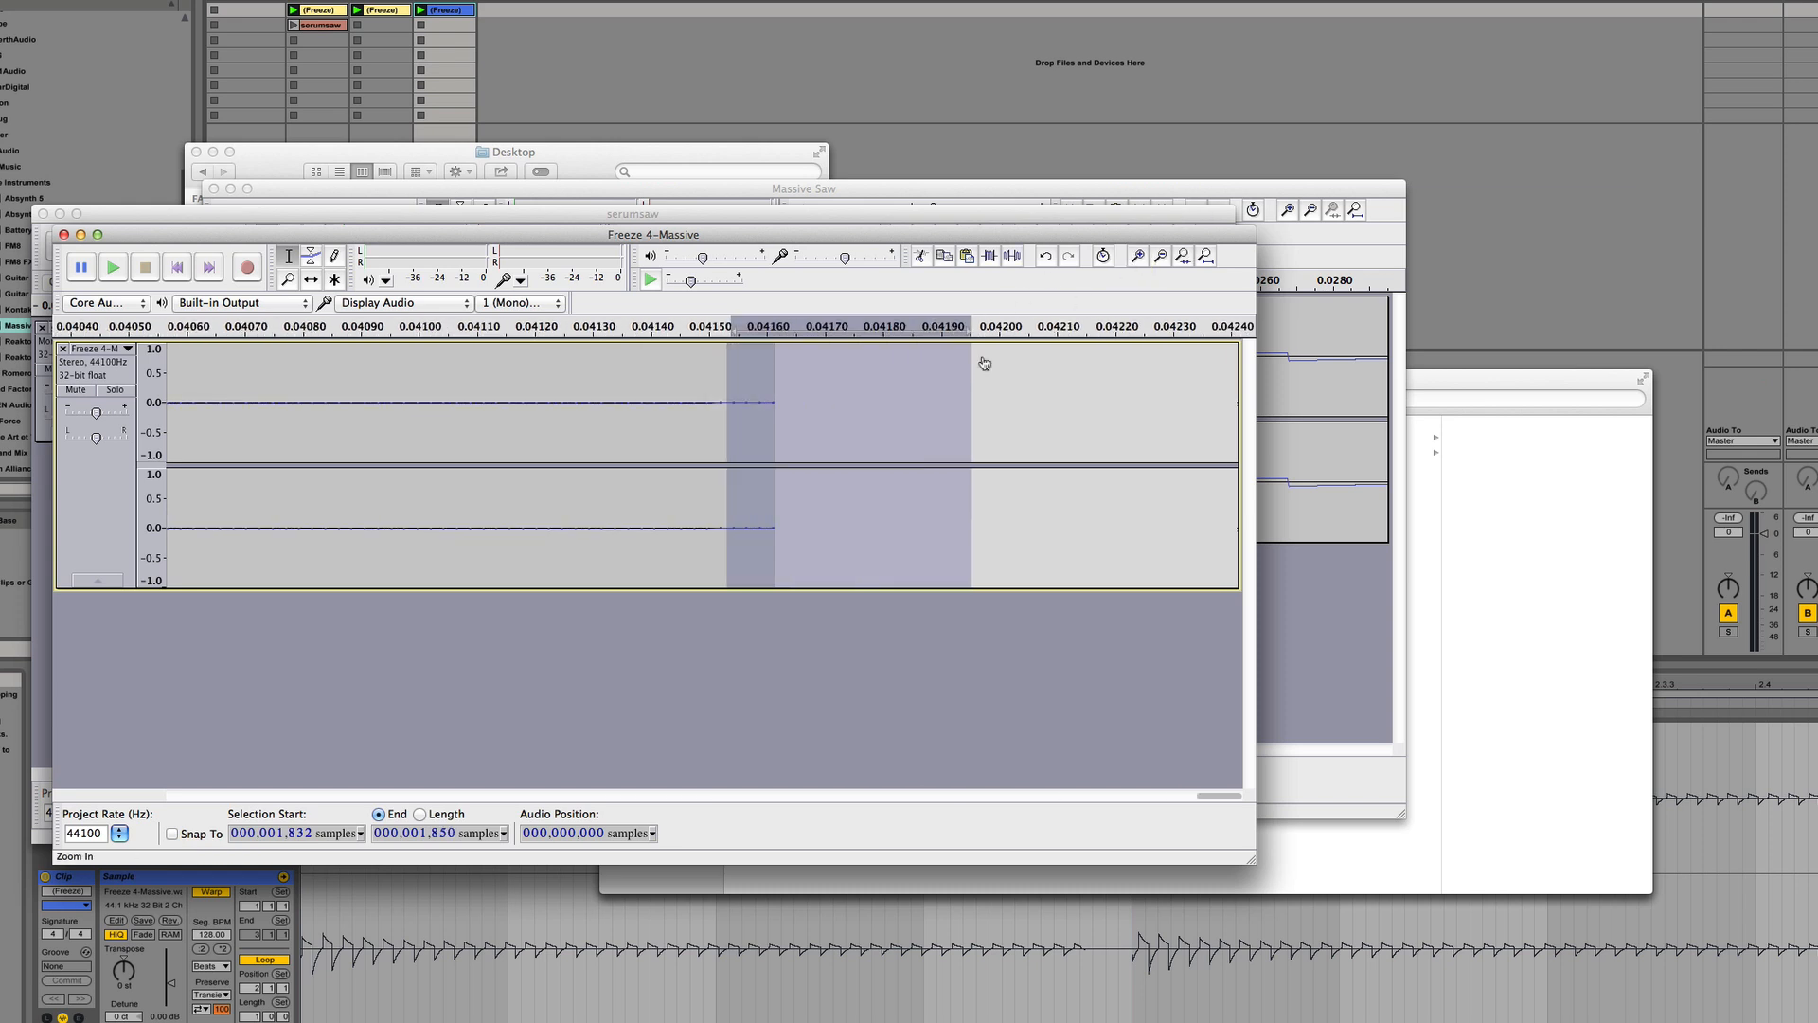
click(721, 441)
drag(722, 441, 834, 461)
click(1137, 259)
key(Delete)
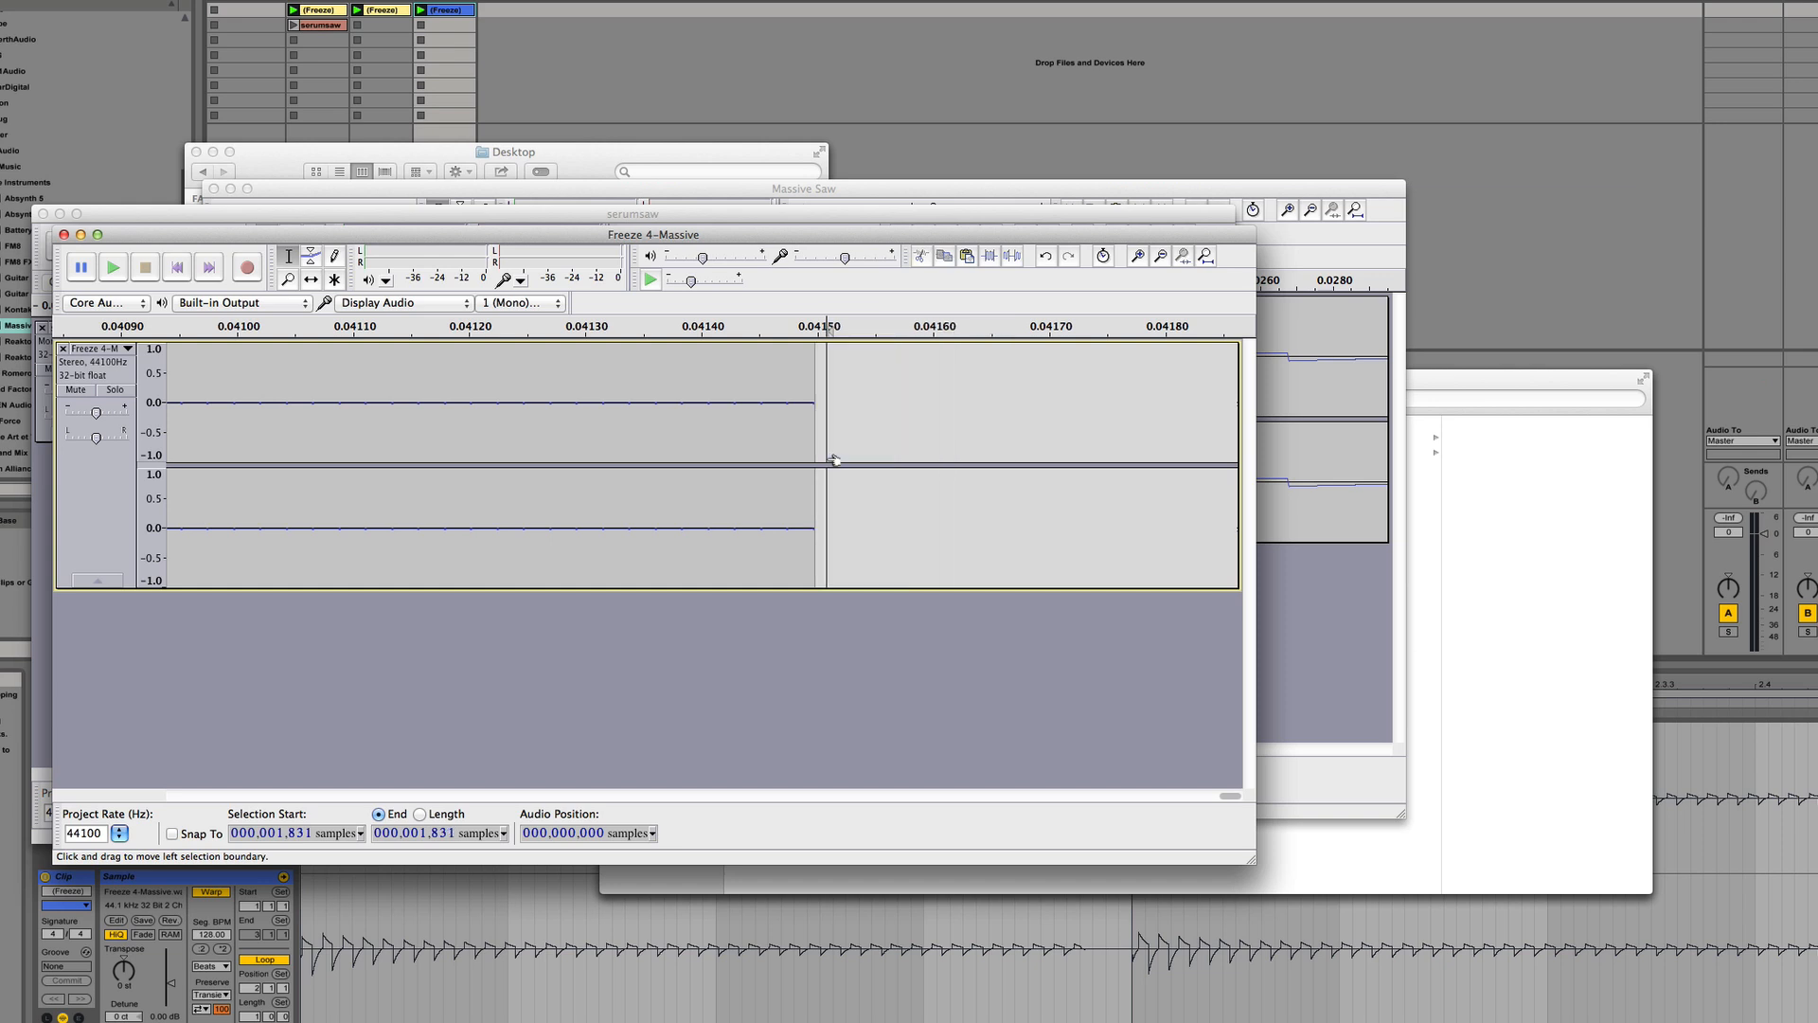
click(736, 405)
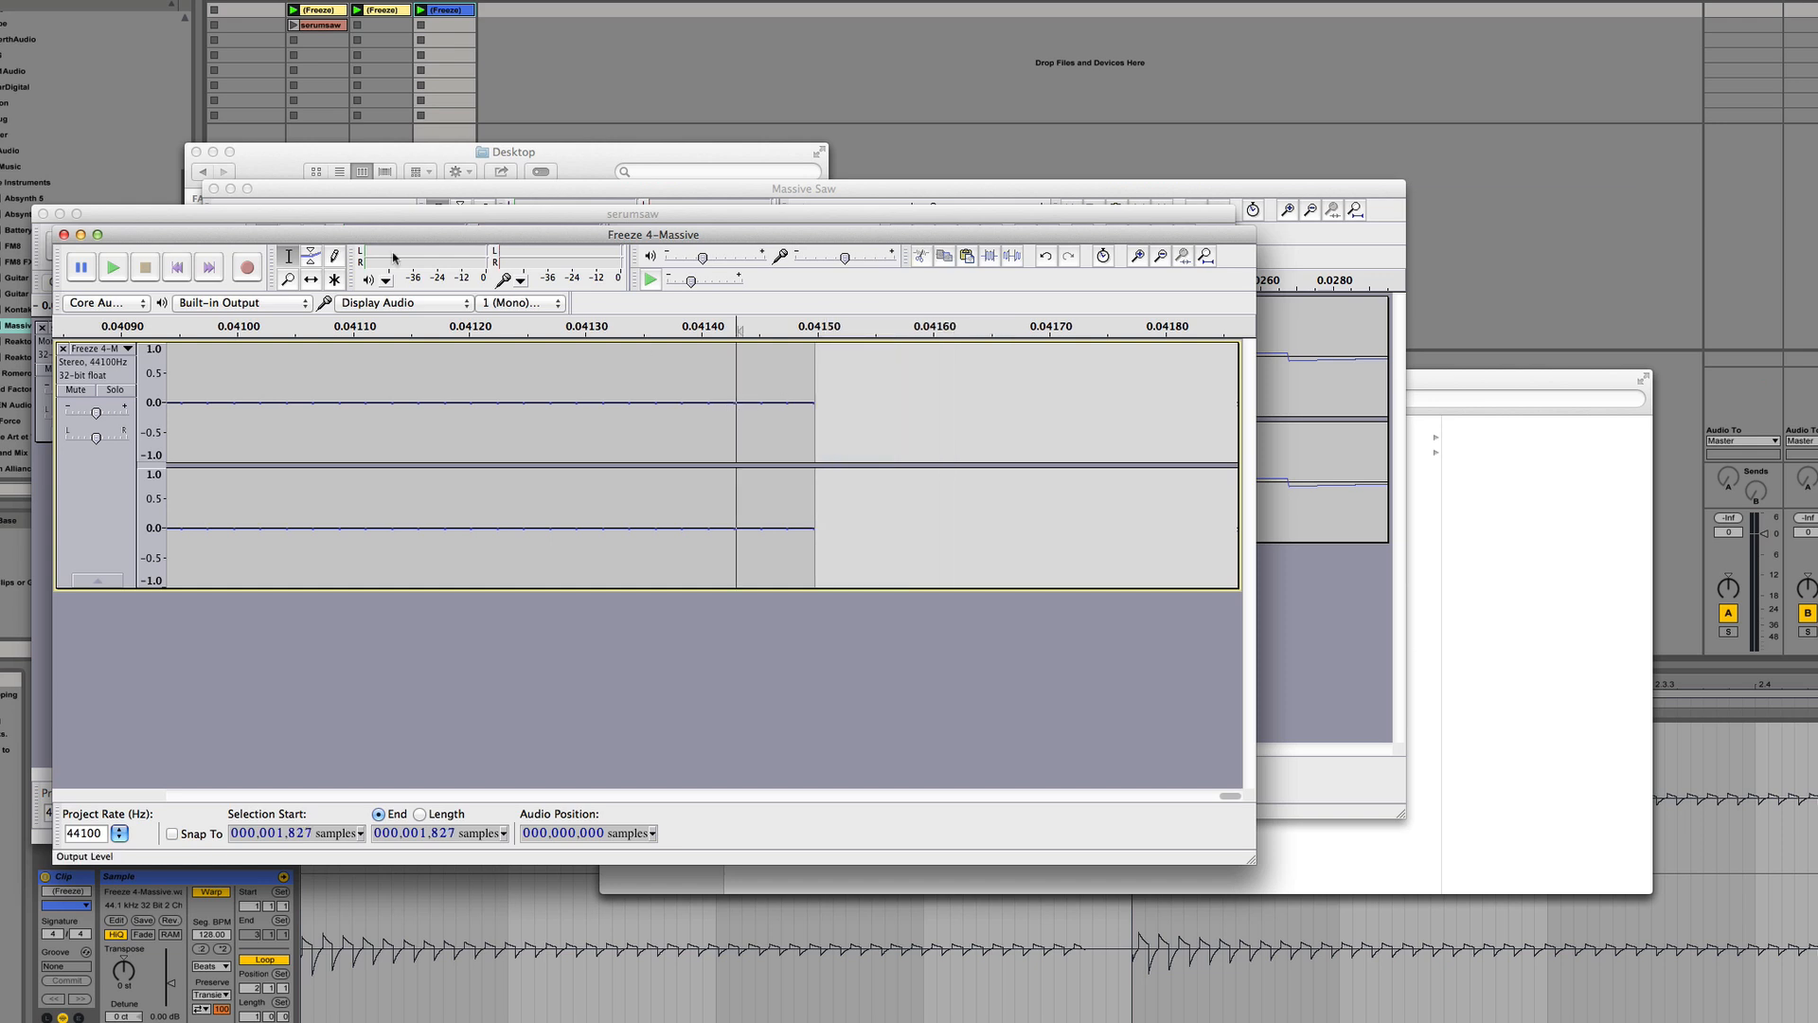
Place the cursor at the exact end of the trimmed cycle to read its length in samples
click(824, 527)
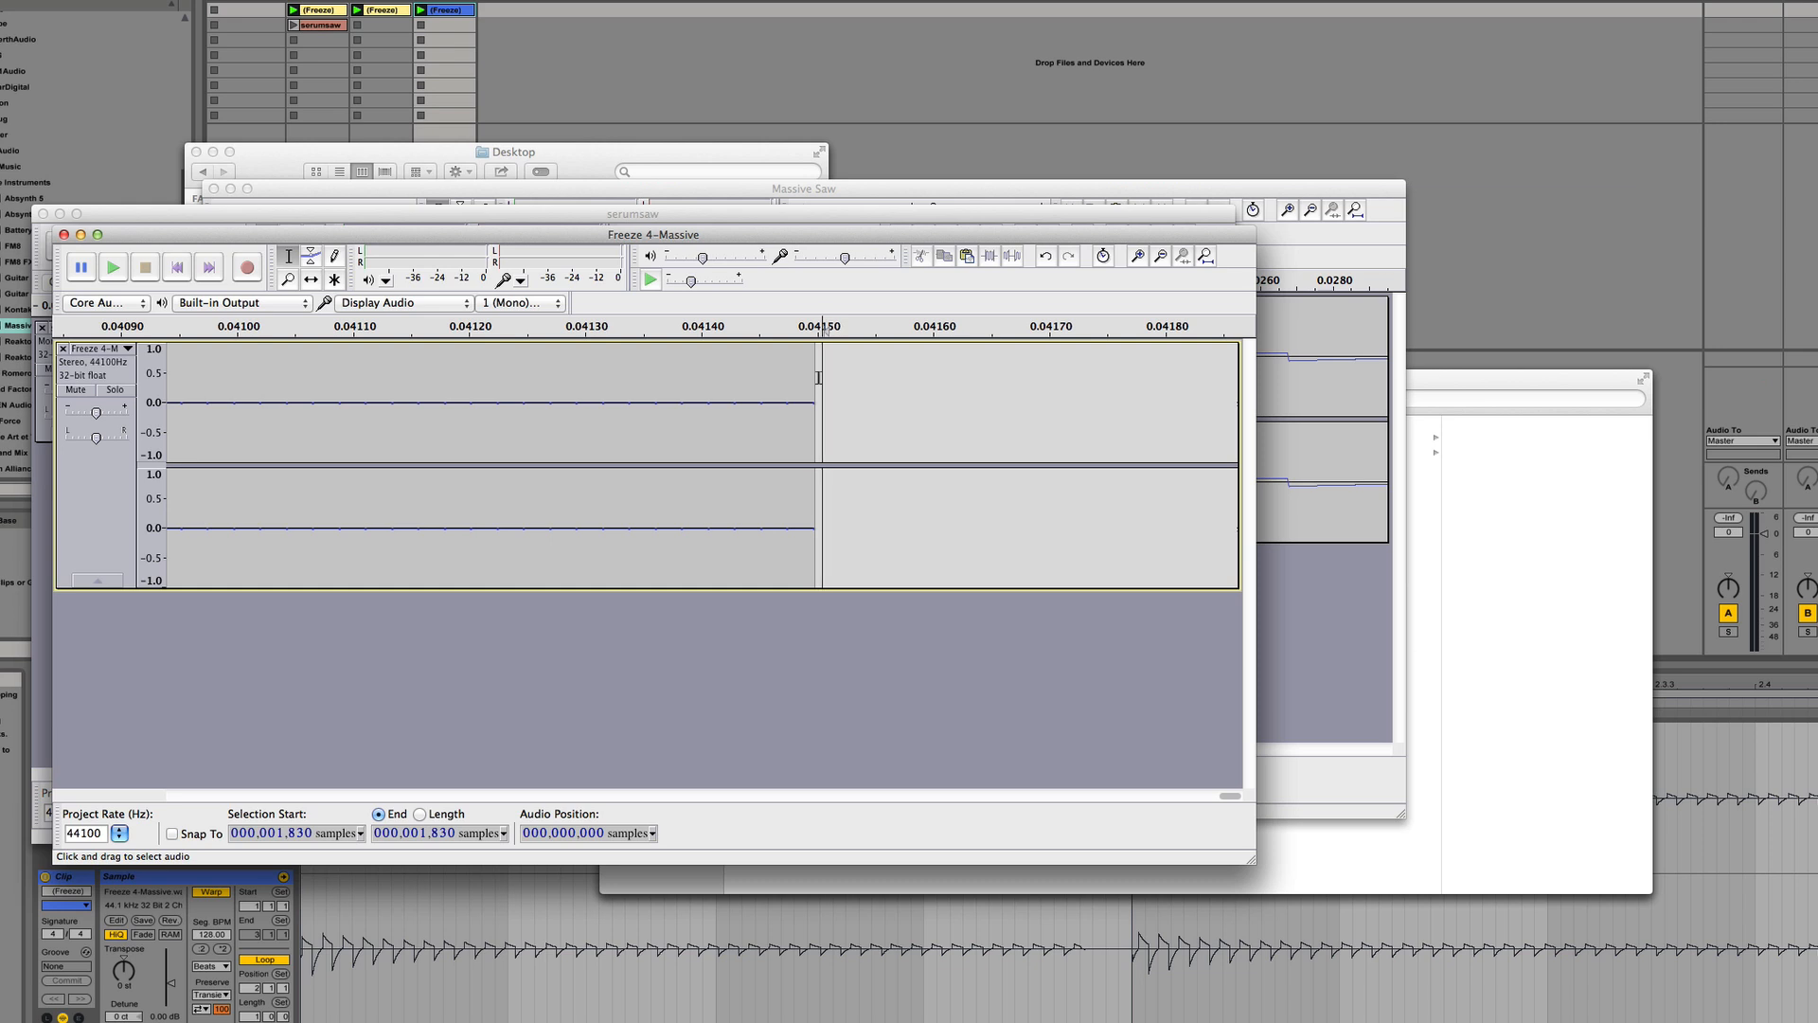
click(818, 377)
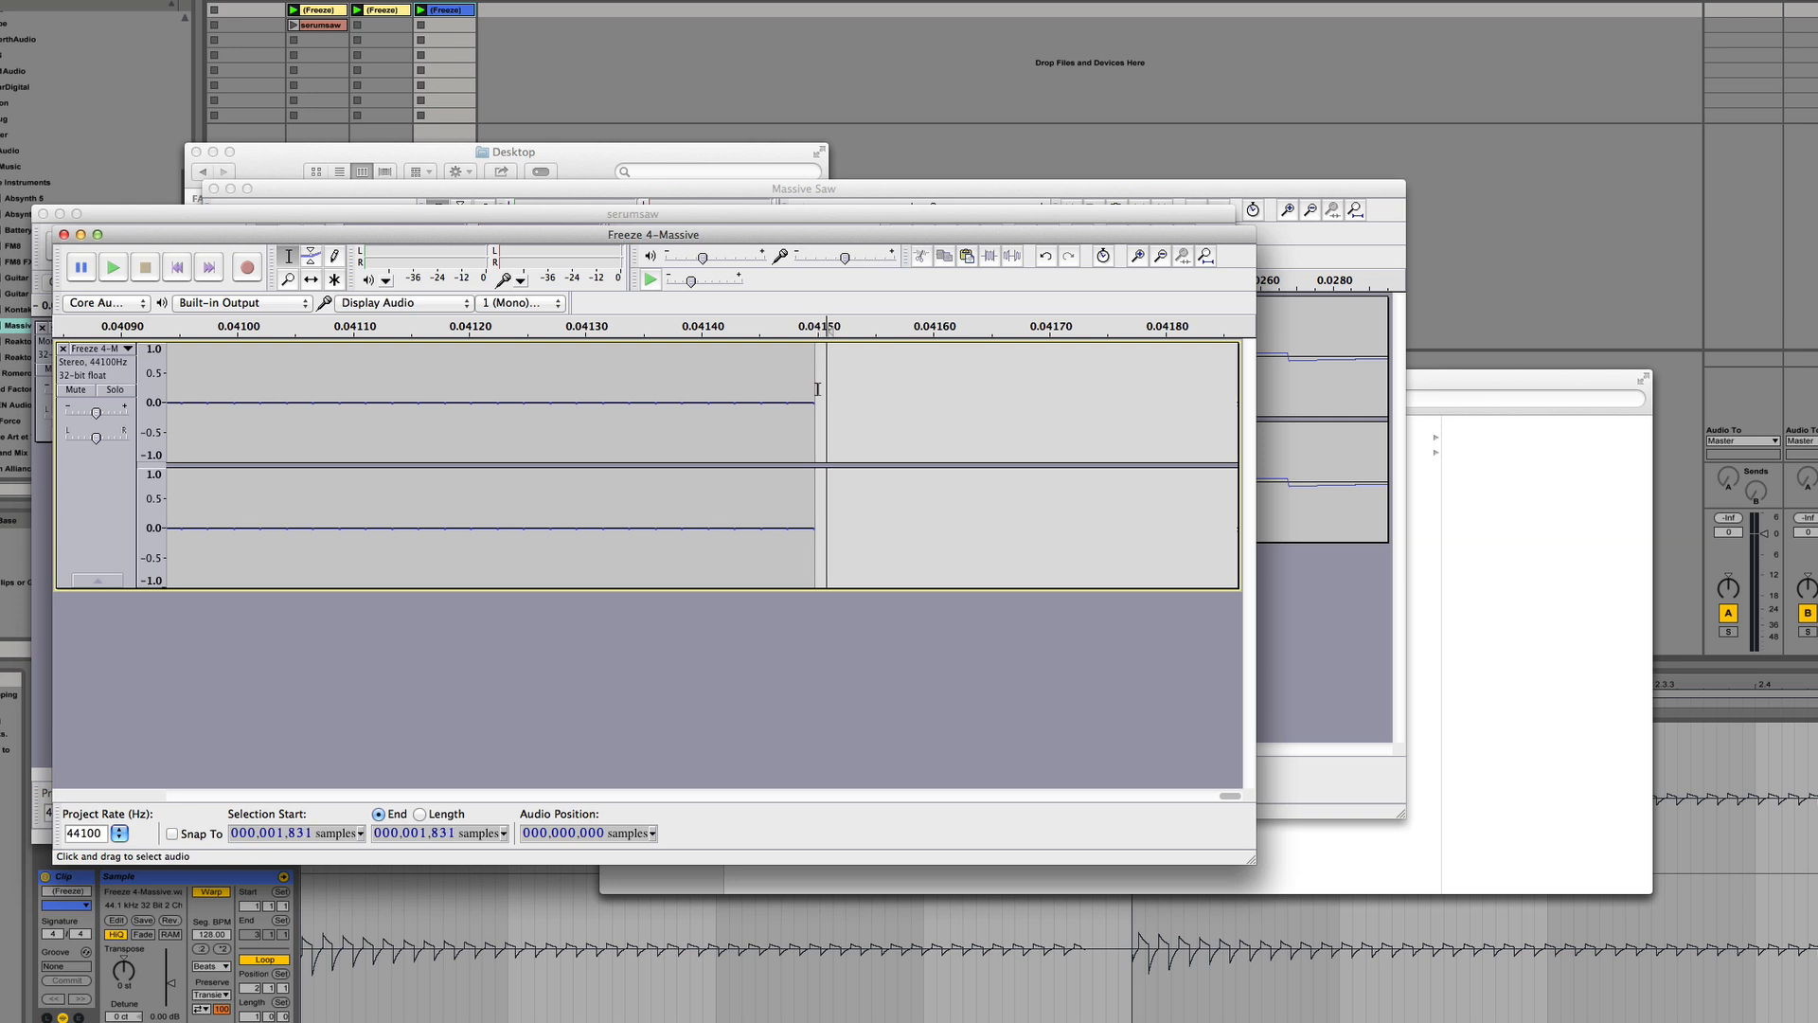
click(819, 388)
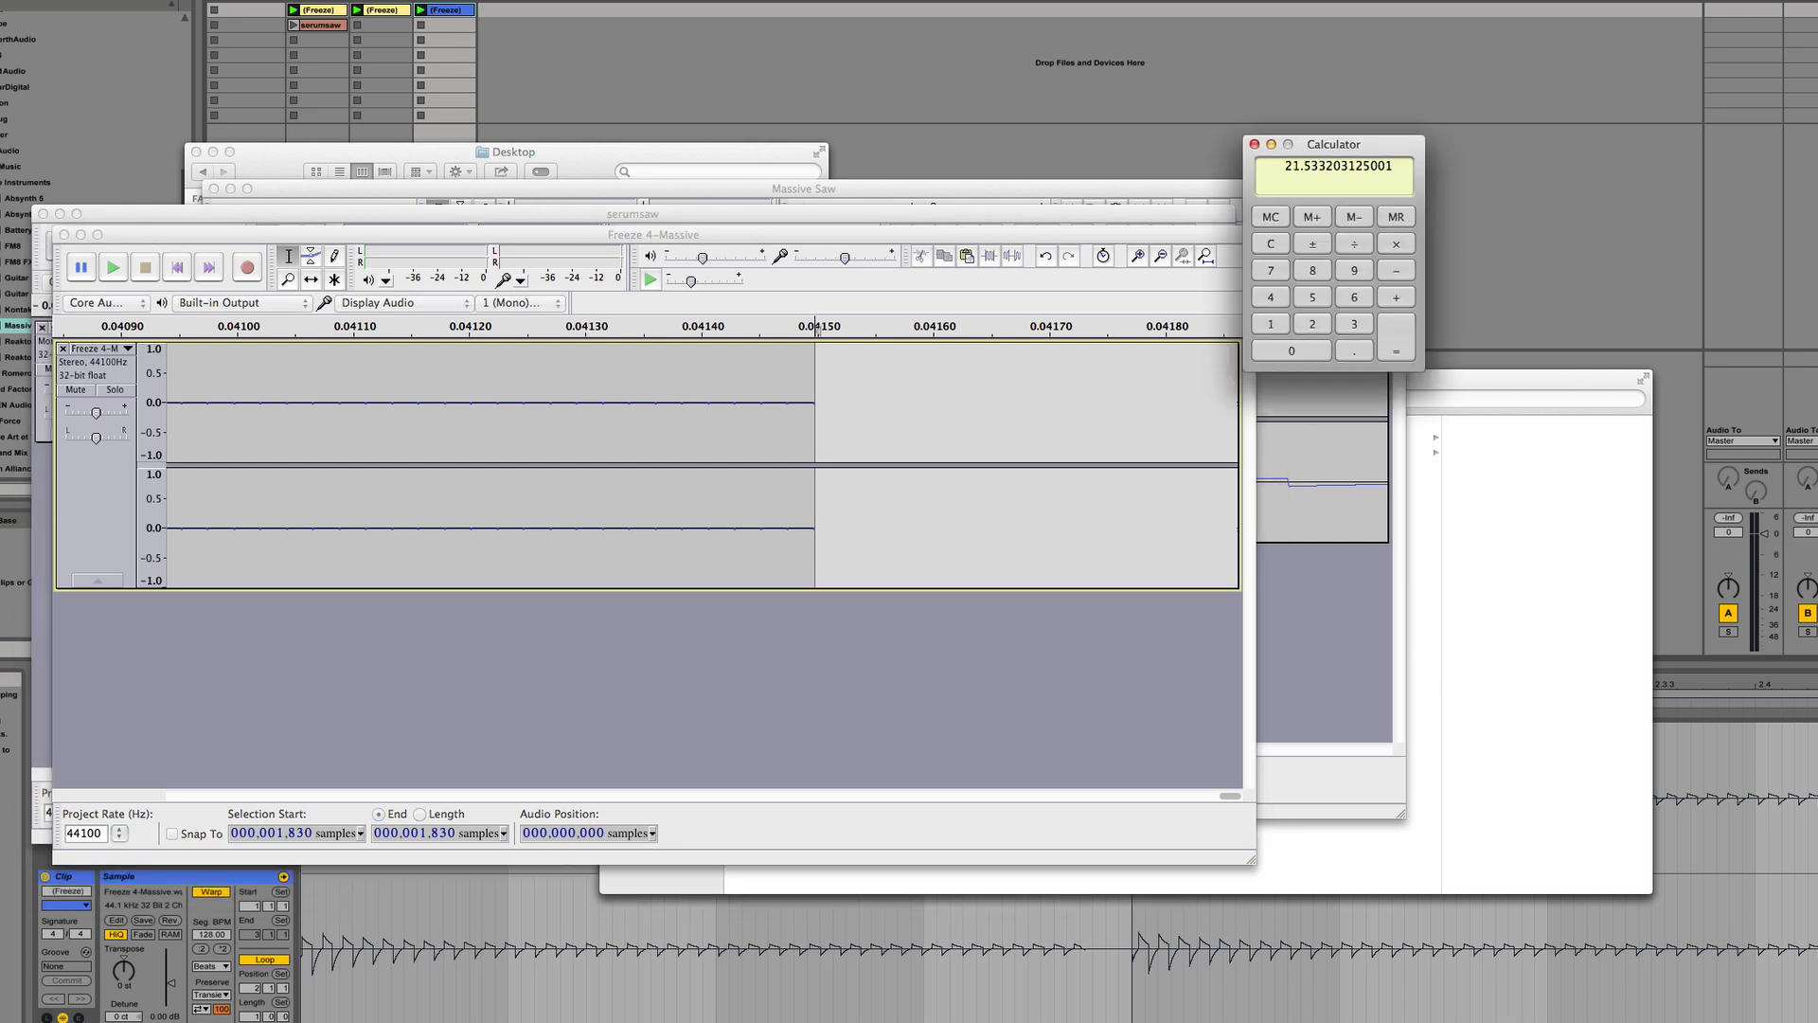
click(1270, 243)
text(1)
text(830)
text(2040)
key(Return)
text(/2)
key(Return)
text(/)
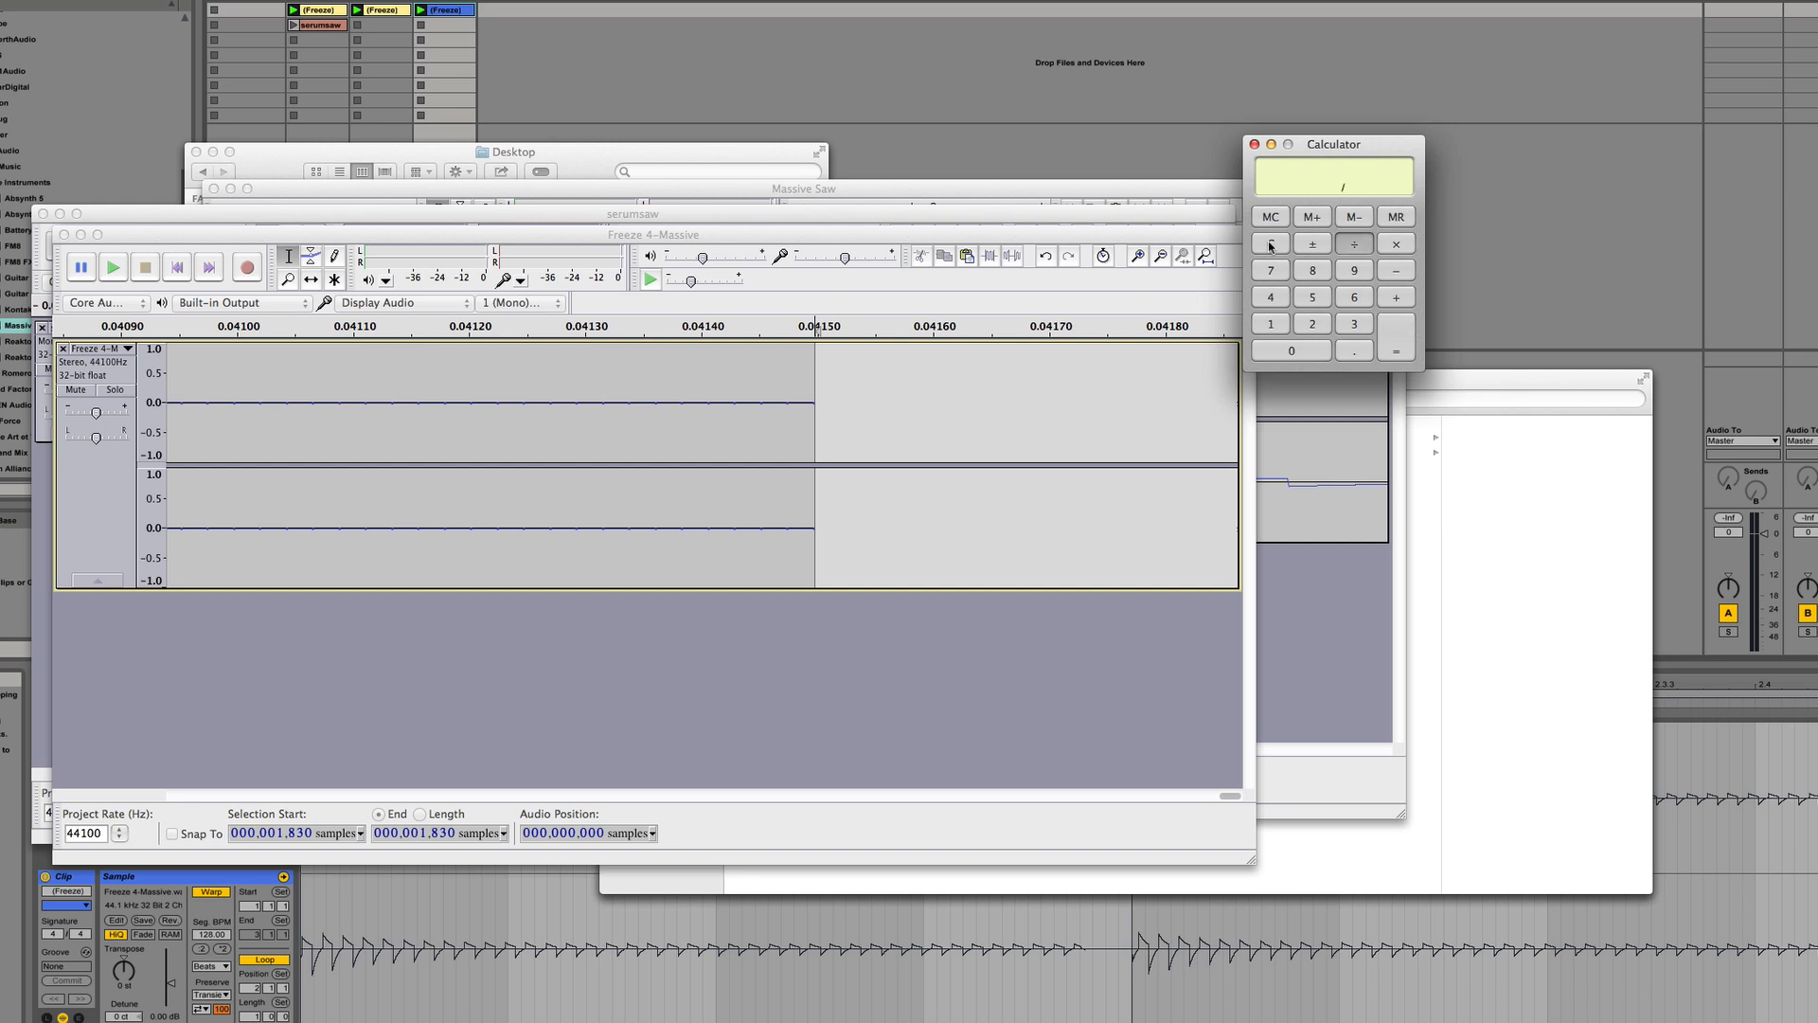
text(2)
click(1274, 244)
text(183)
text(-204)
text(8)
key(Return)
text(1)
key(Return)
text(2048)
key(Return)
Calculate 2048 minus 1830, add 1, divide by 2048 and multiply by 100 to get the required speed change in percent
click(1274, 245)
text(2048)
key(minus)
text(1830)
key(Return)
text(1)
key(Return)
text(/204)
text(4)
key(BackSpace)
text(7)
key(BackSpace)
text(8)
key(Return)
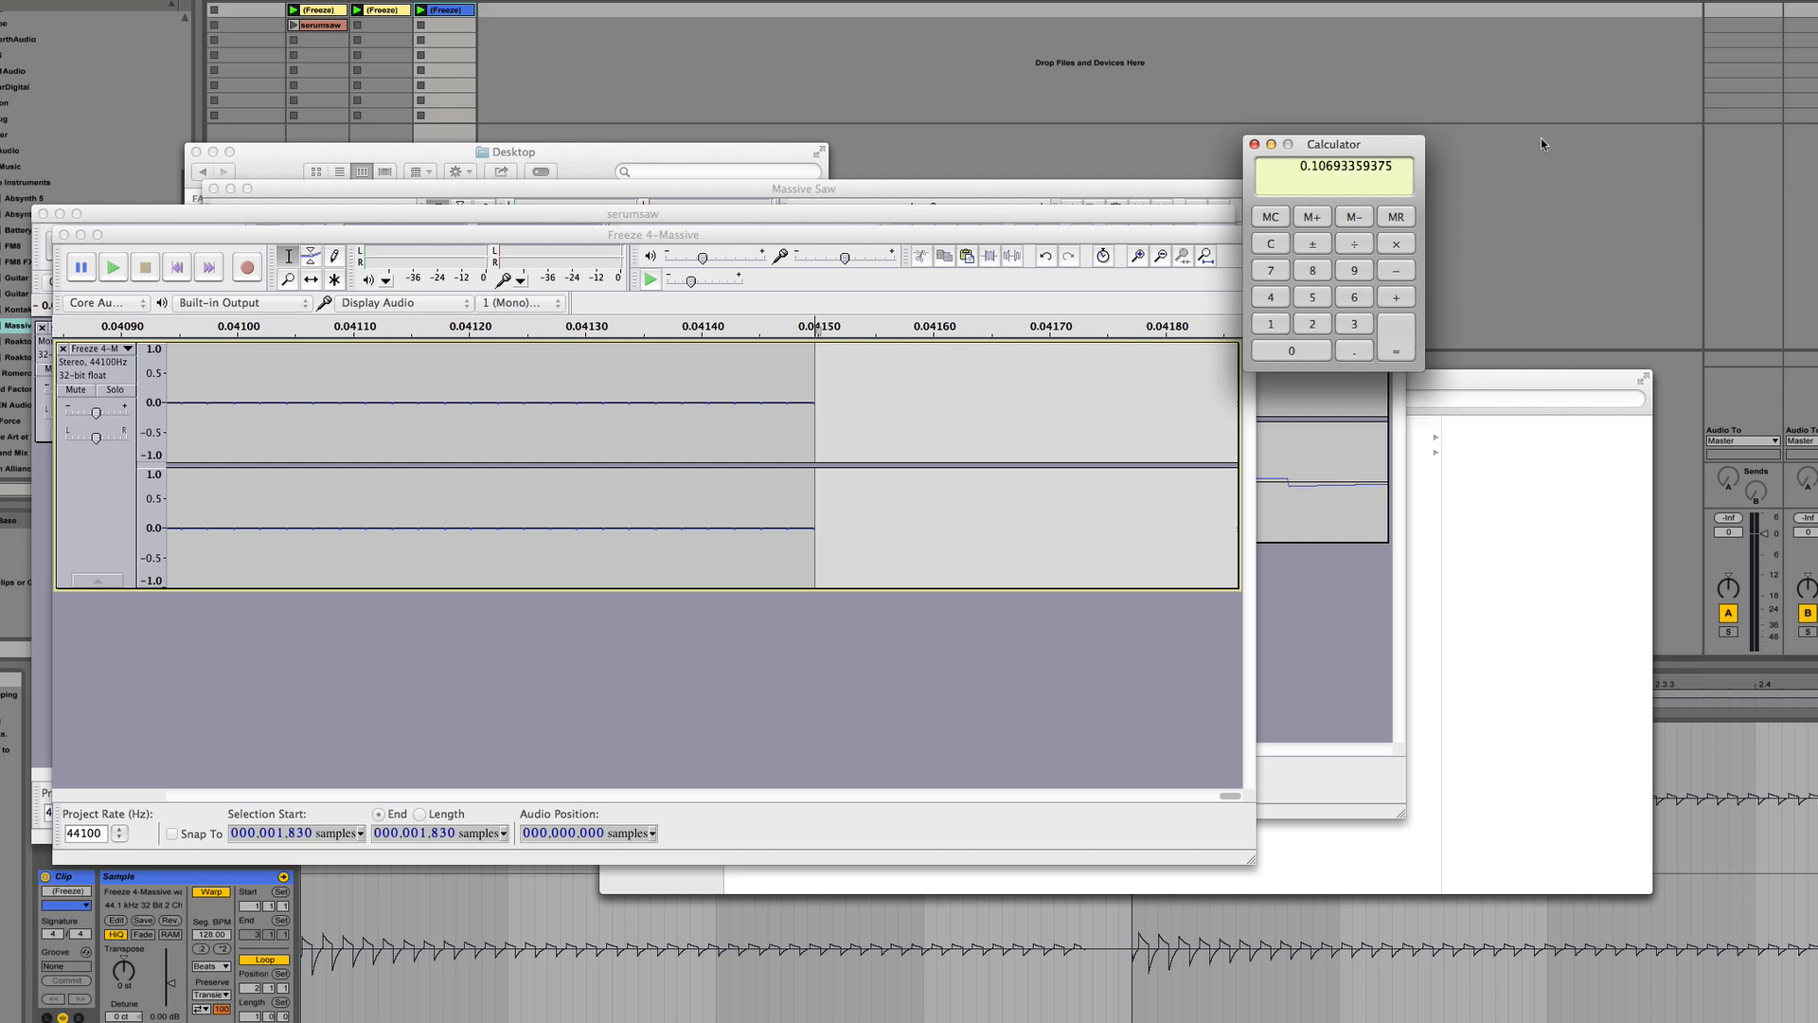
text(*100)
key(Return)
Slow the whole Freeze 4-Massive cycle down by 10.693359 percent with the Change Speed effect
click(819, 407)
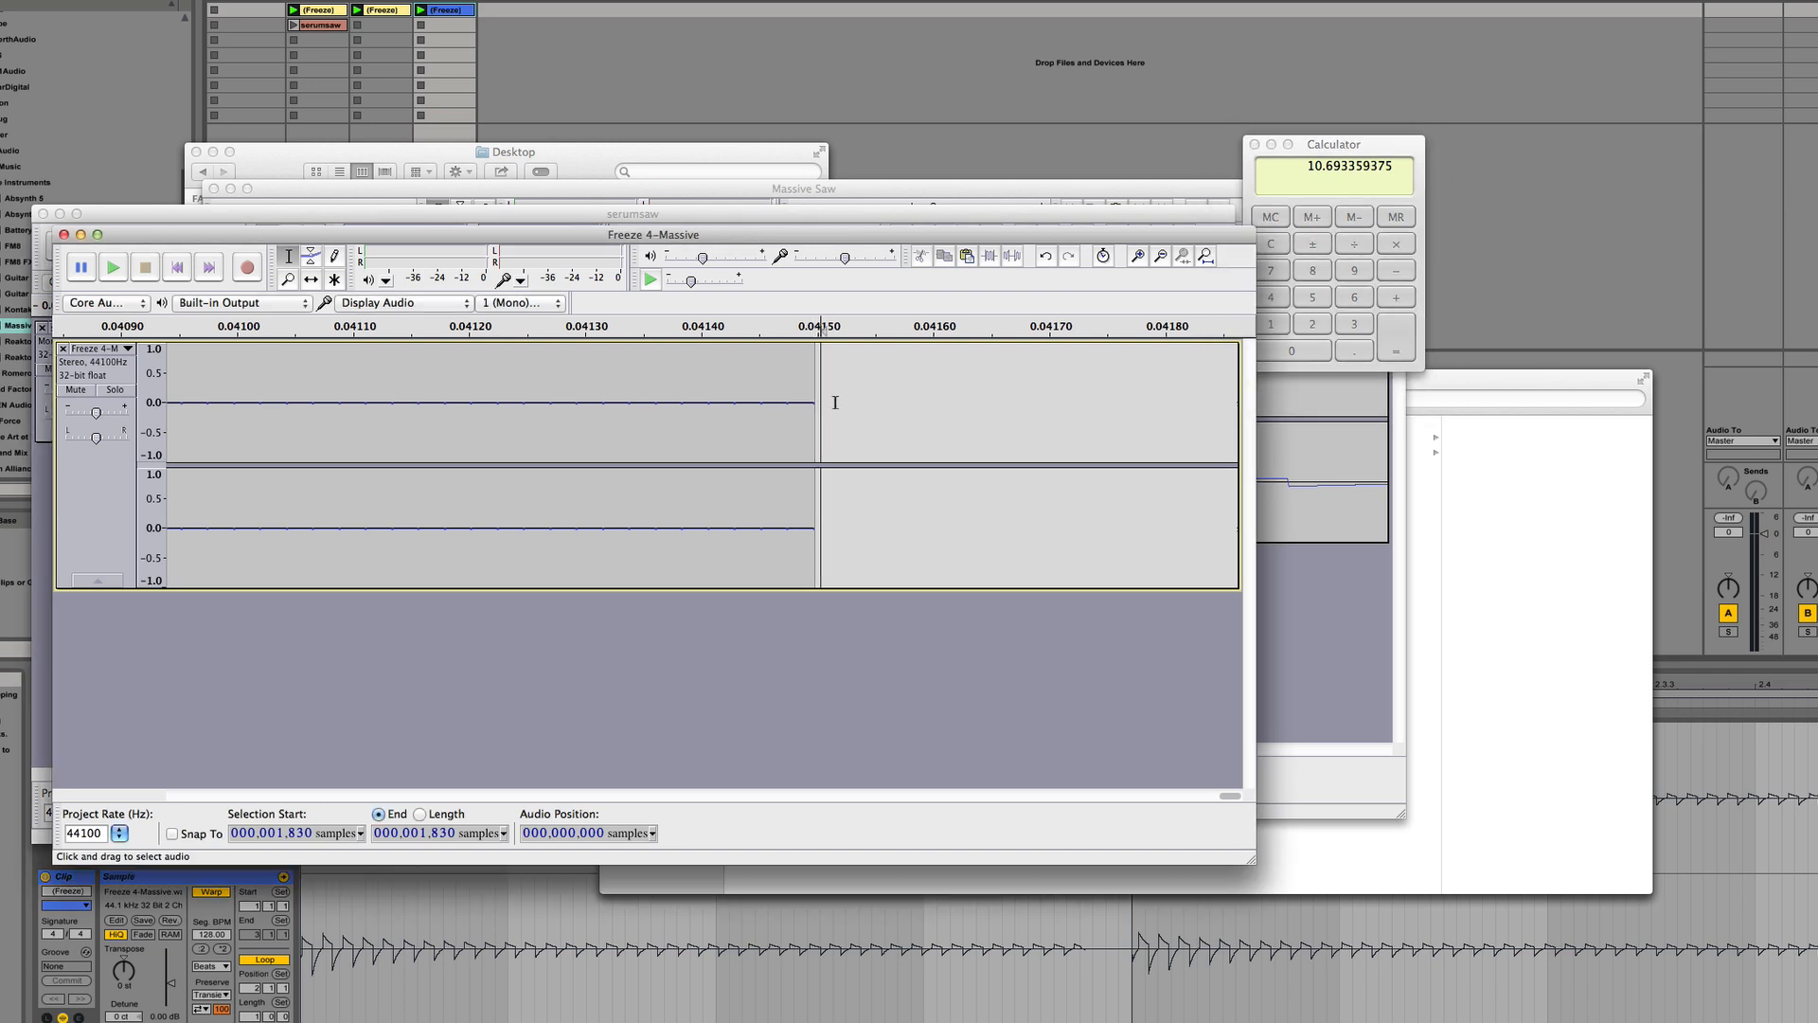
click(277, 0)
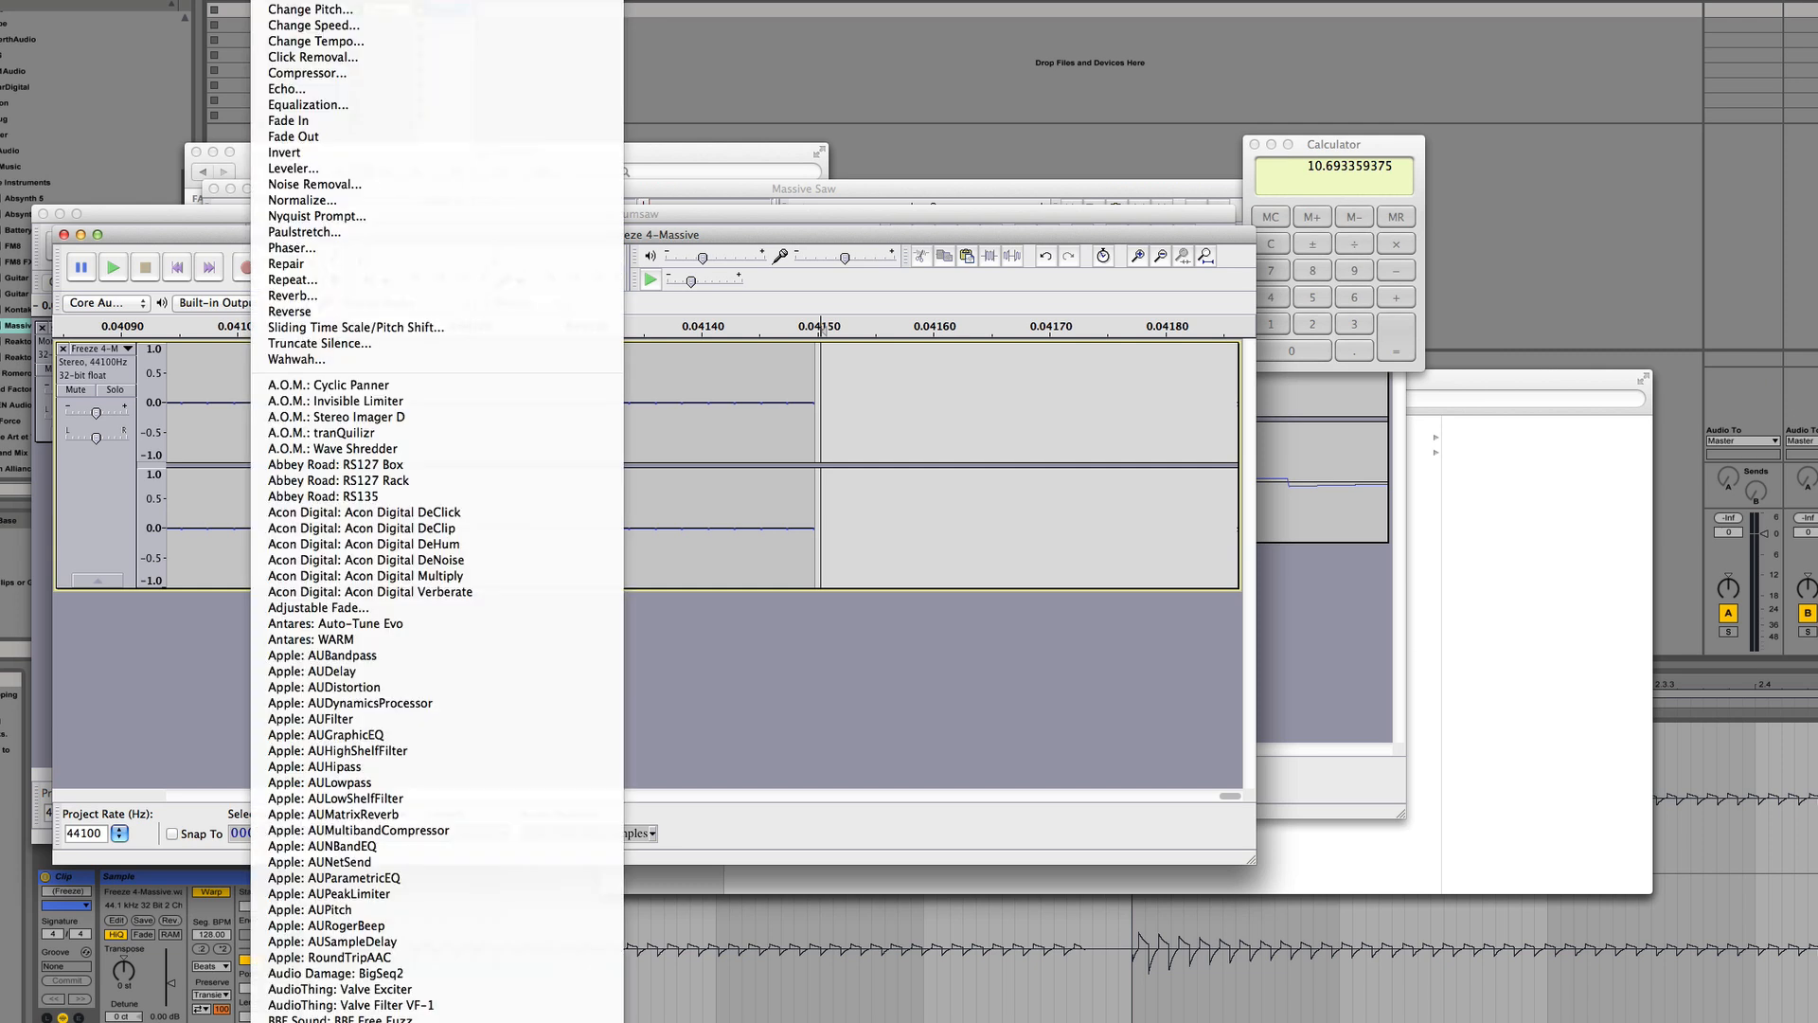
click(314, 25)
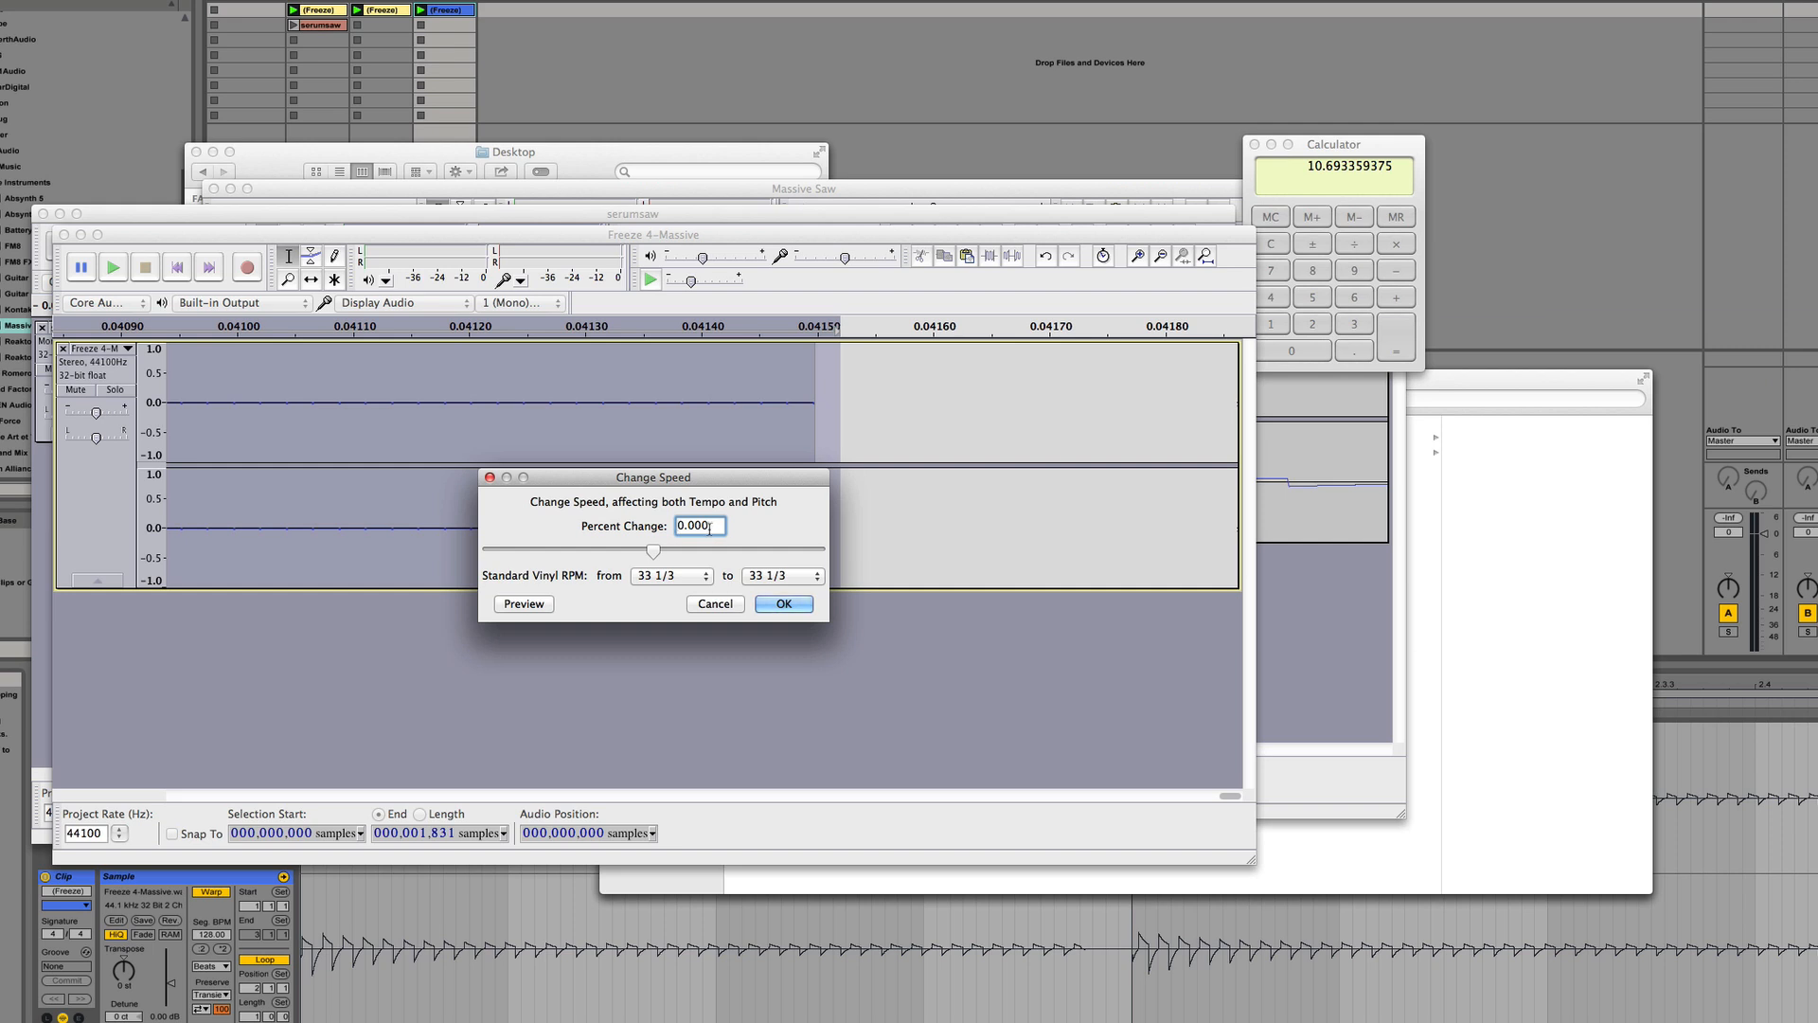
text(693359)
click(779, 605)
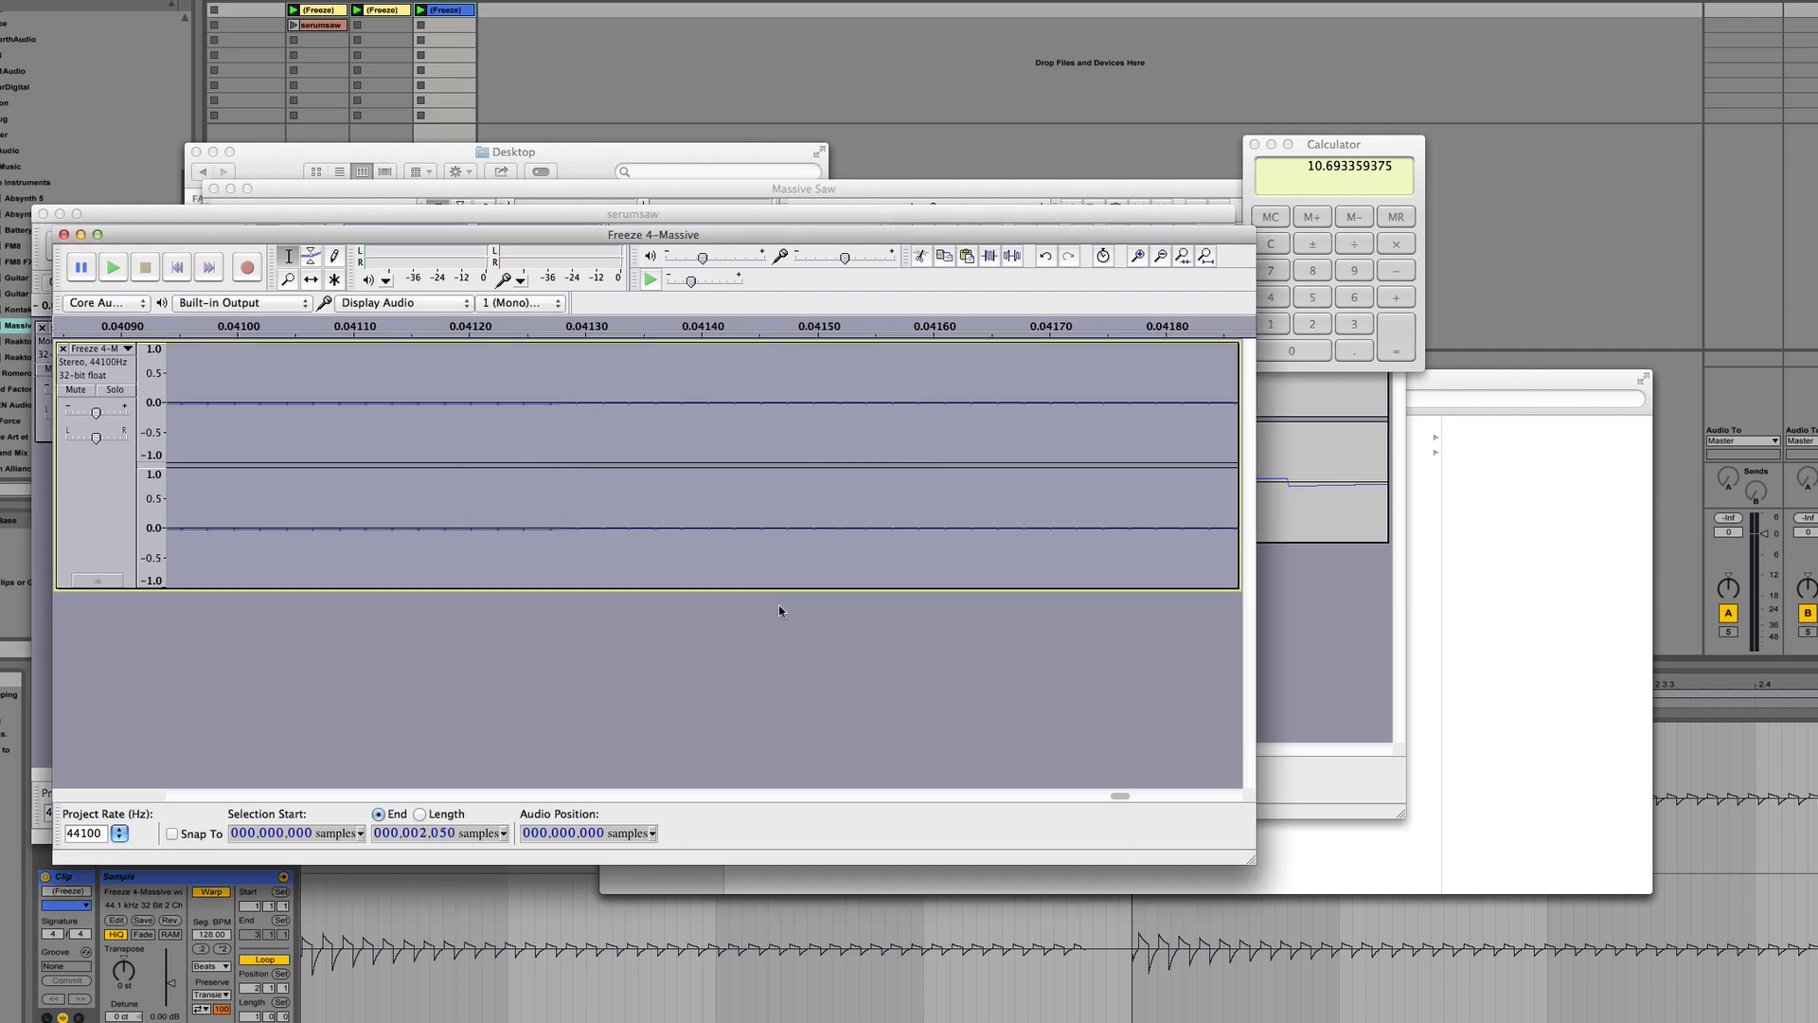
Find the end of the stretched cycle and delete the excess from sample 2,048 to 2,050
click(577, 420)
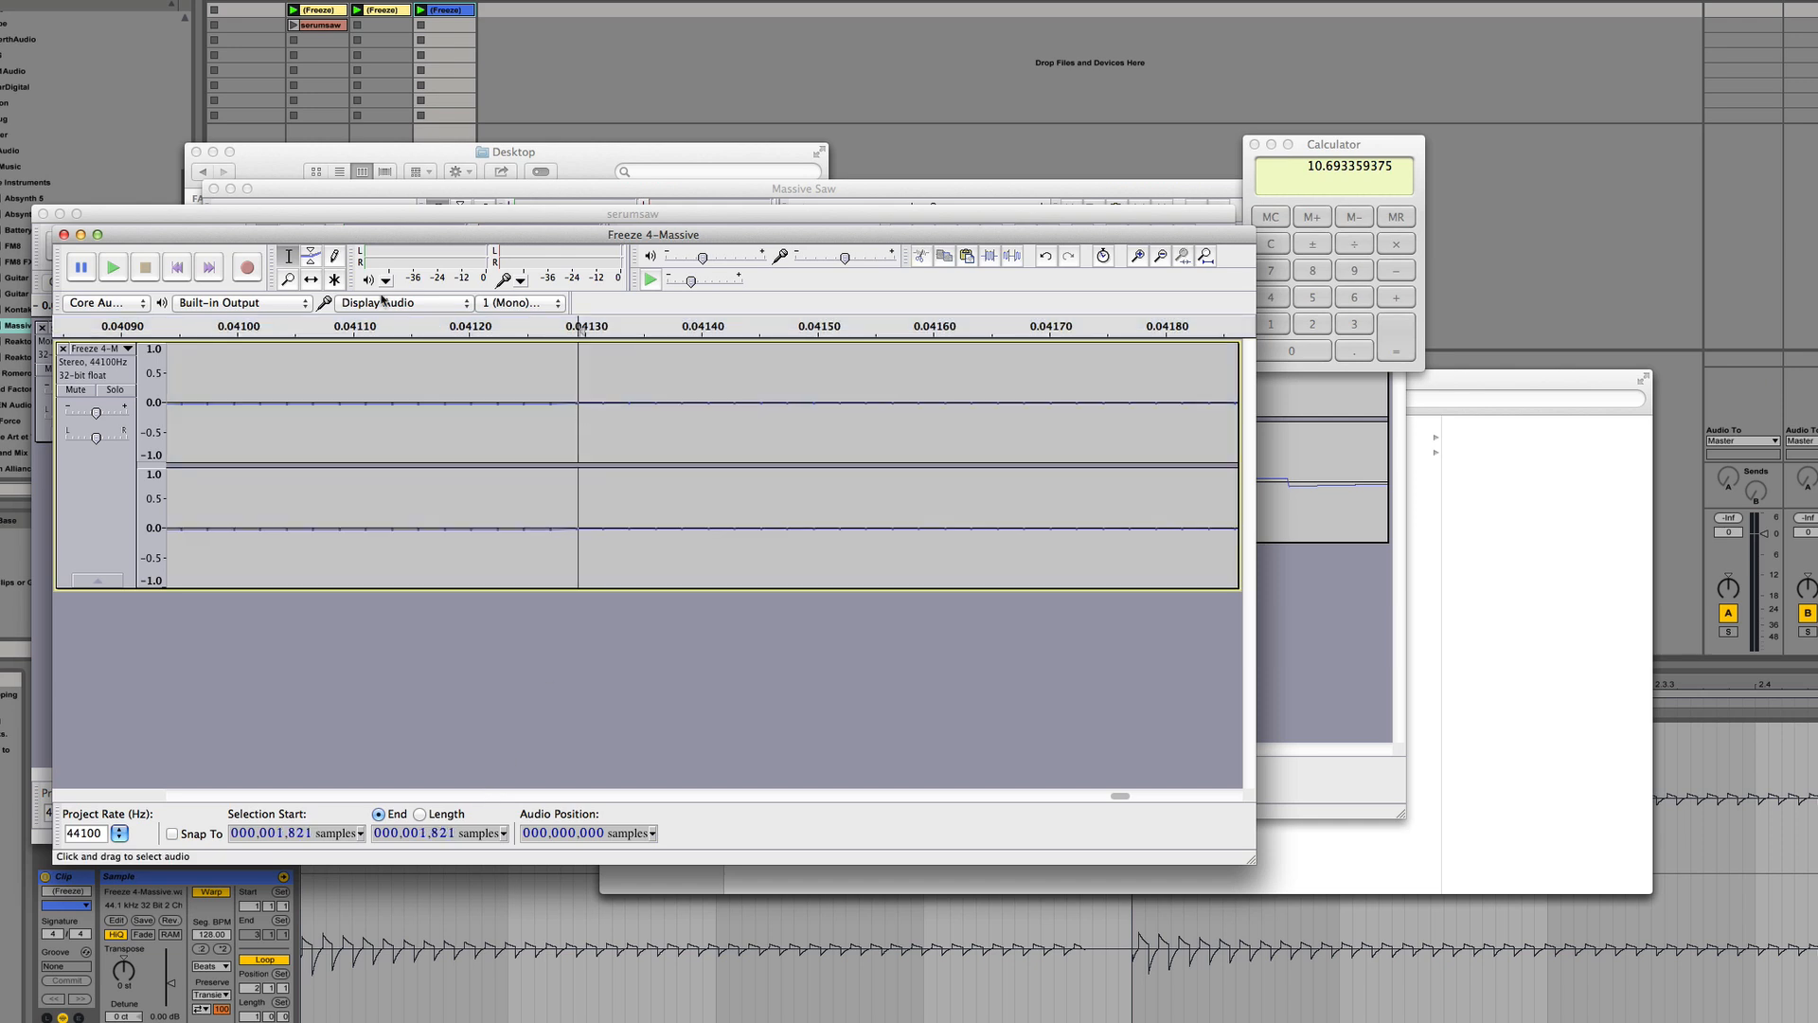
click(209, 269)
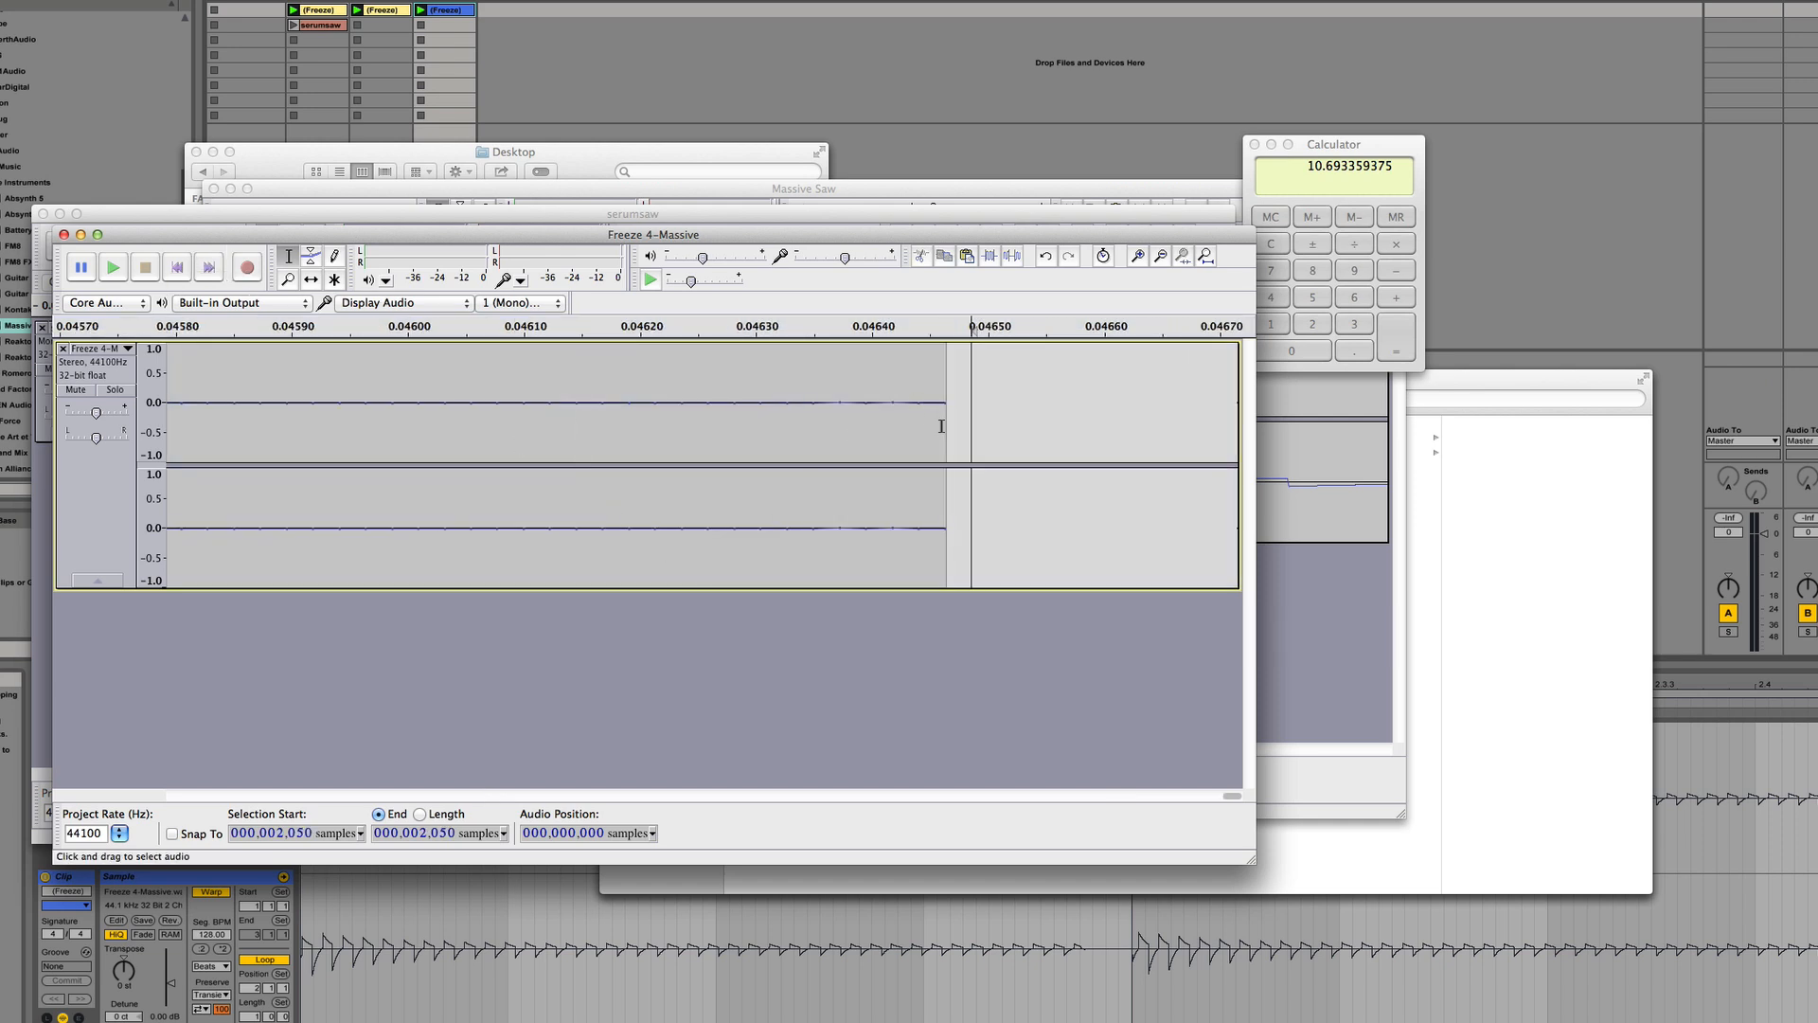
click(941, 427)
click(933, 426)
click(924, 426)
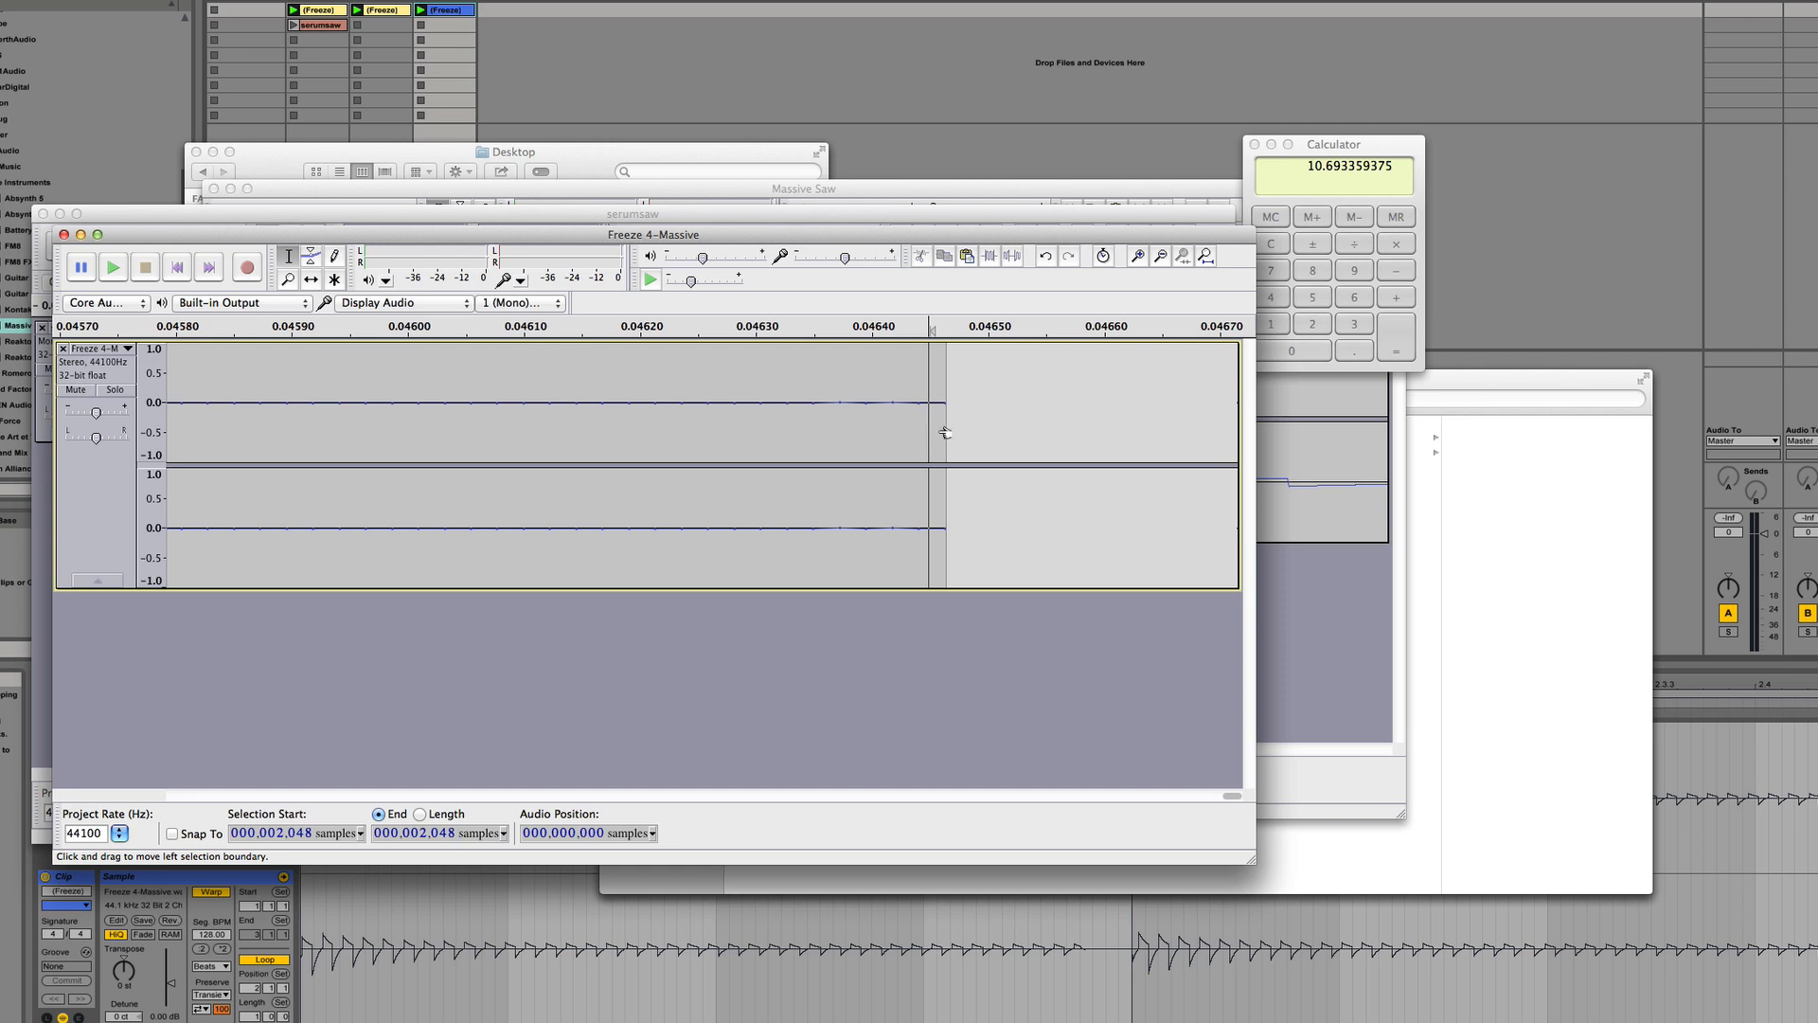
drag(945, 431, 971, 433)
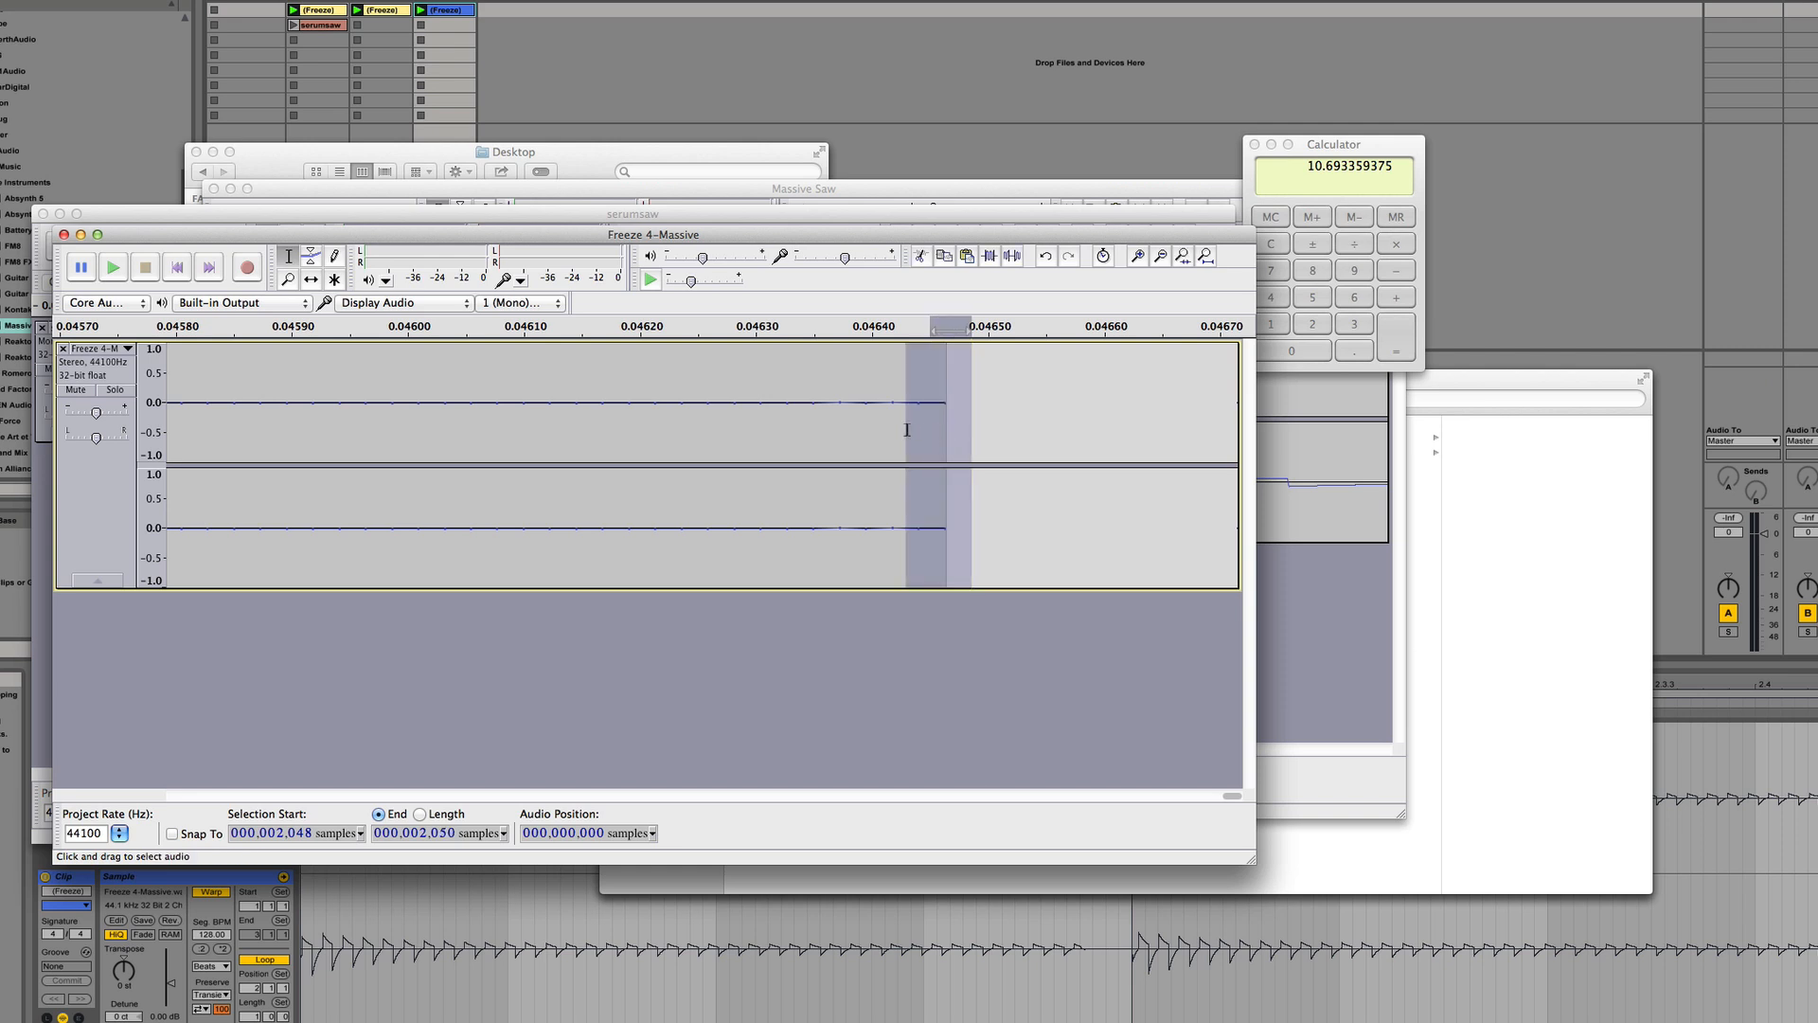
click(906, 430)
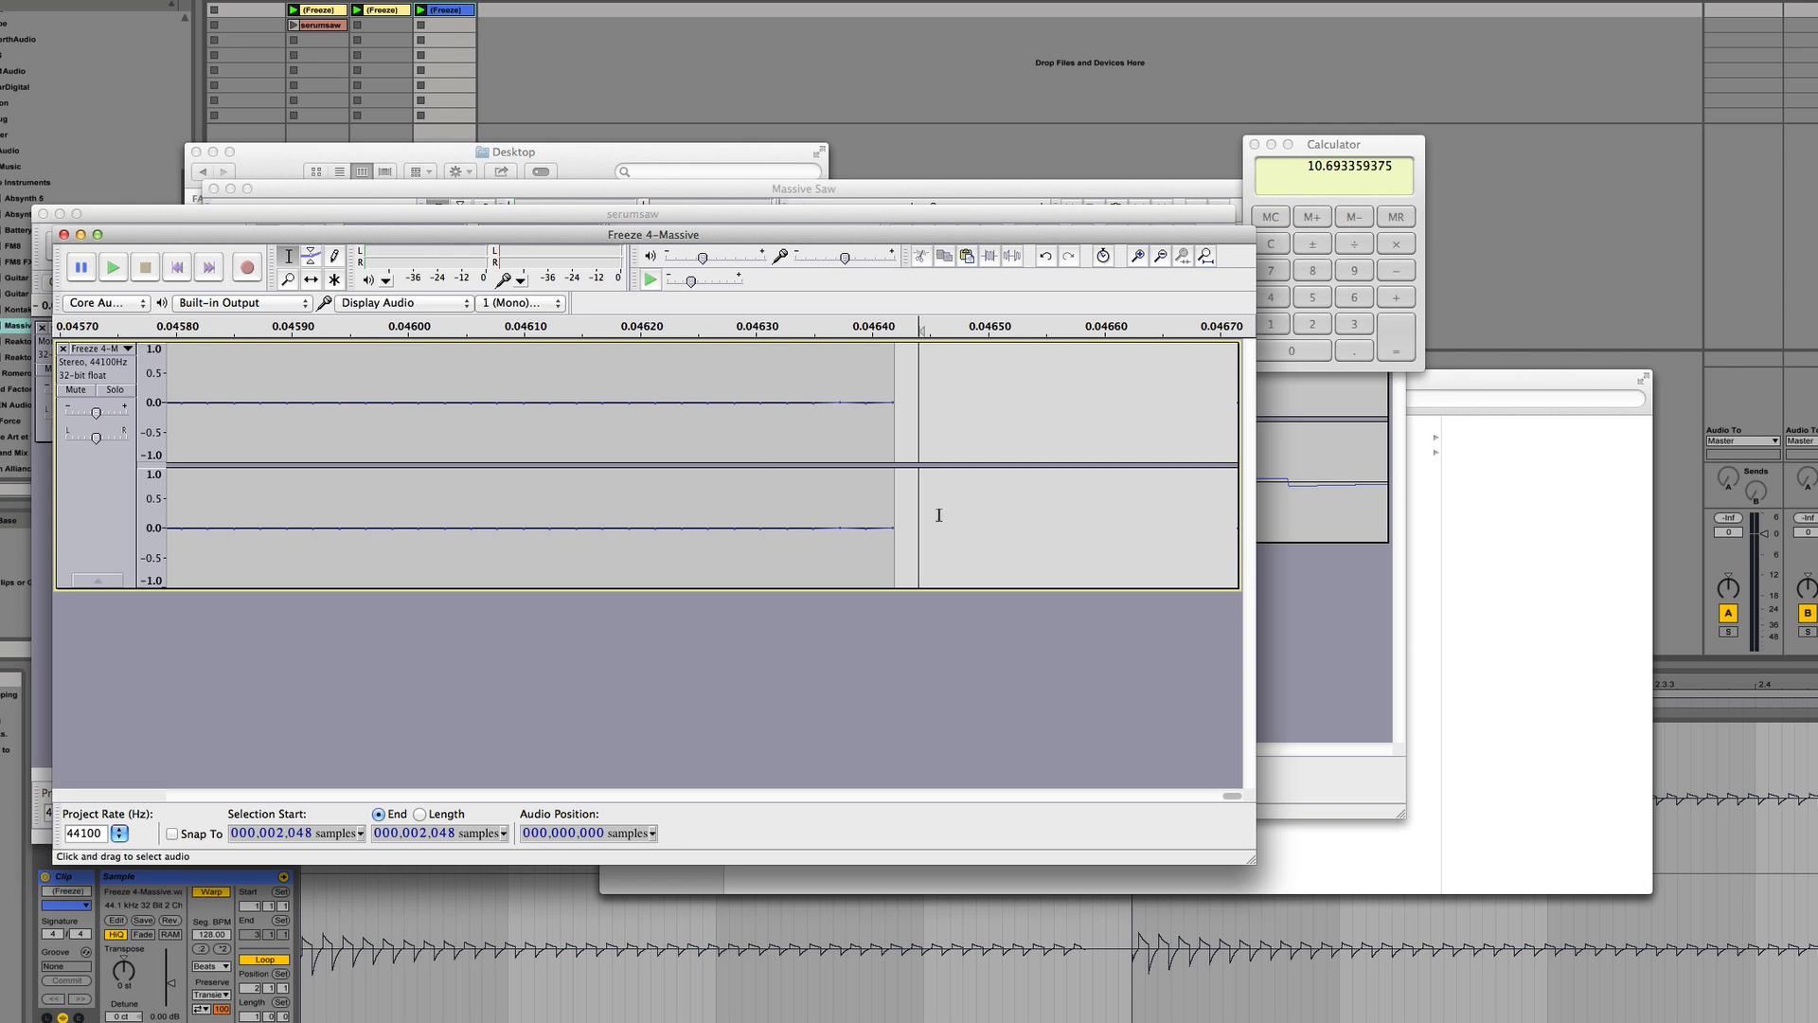
click(892, 393)
Export the cycle to the Desktop as SingleCycleSaw in WAV signed 16 bit PCM format, leaving the metadata empty
click(0, 0)
mouse_move(2, 0)
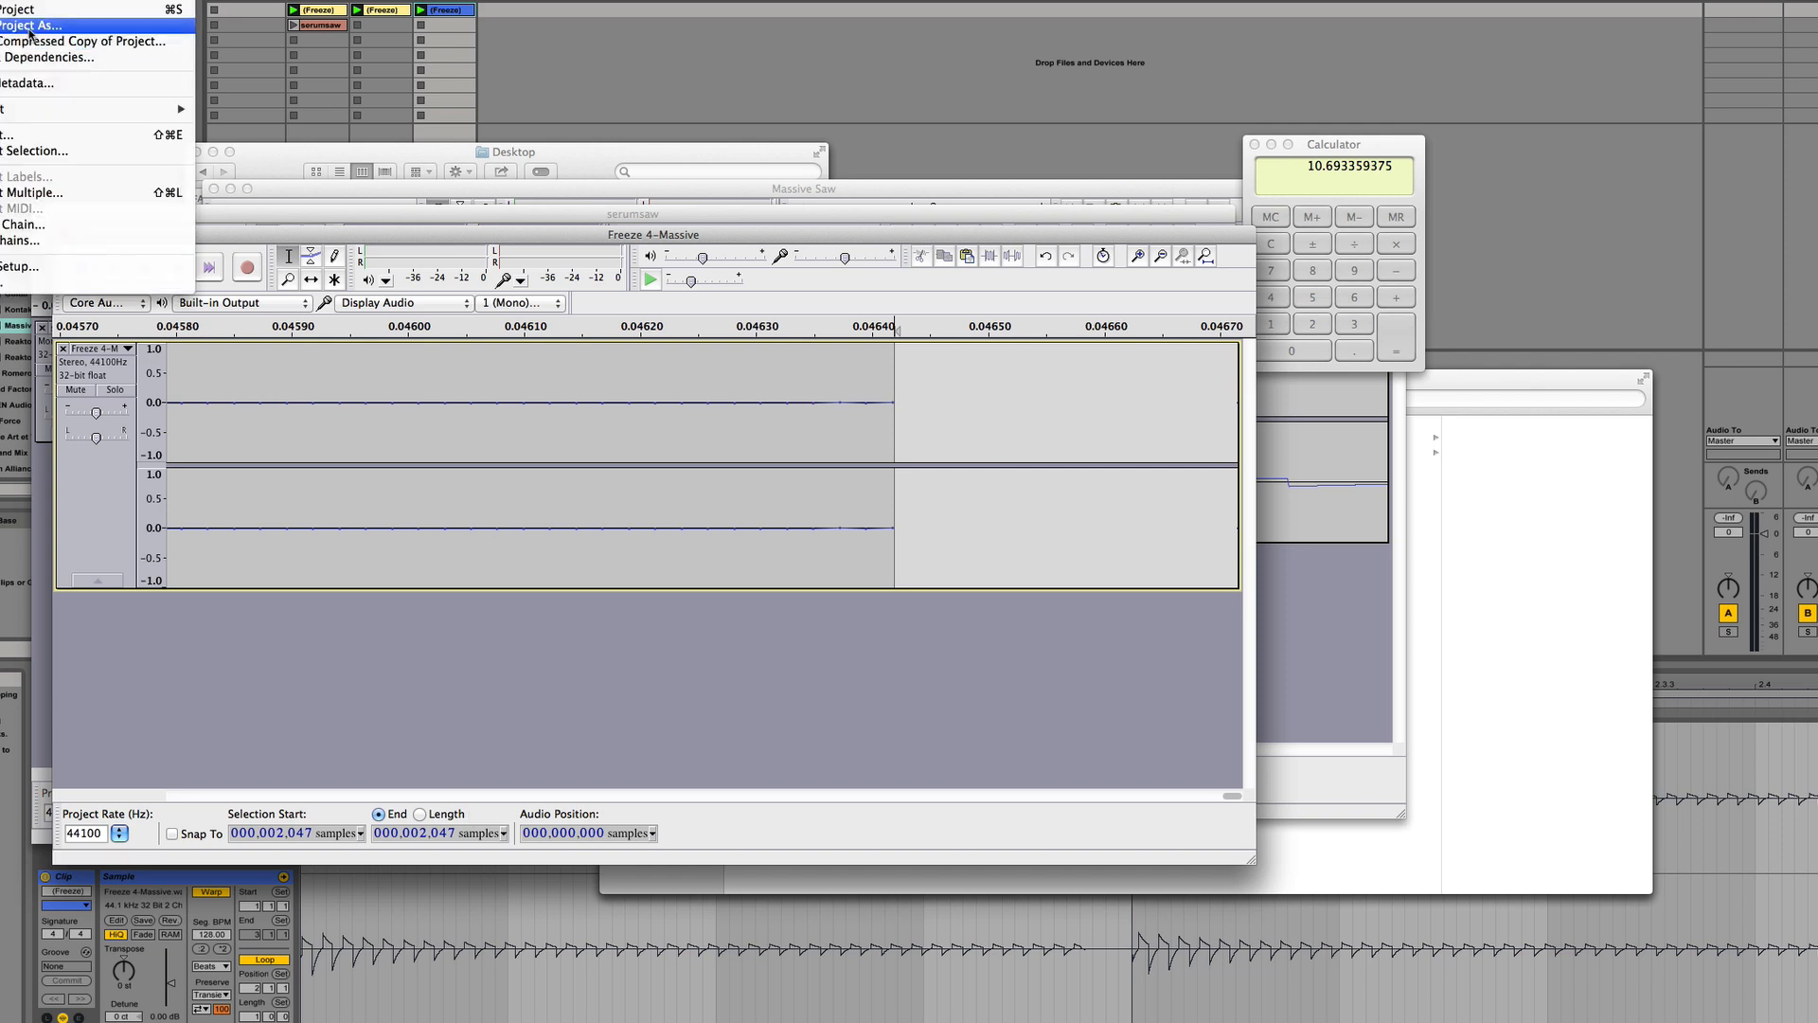
click(48, 144)
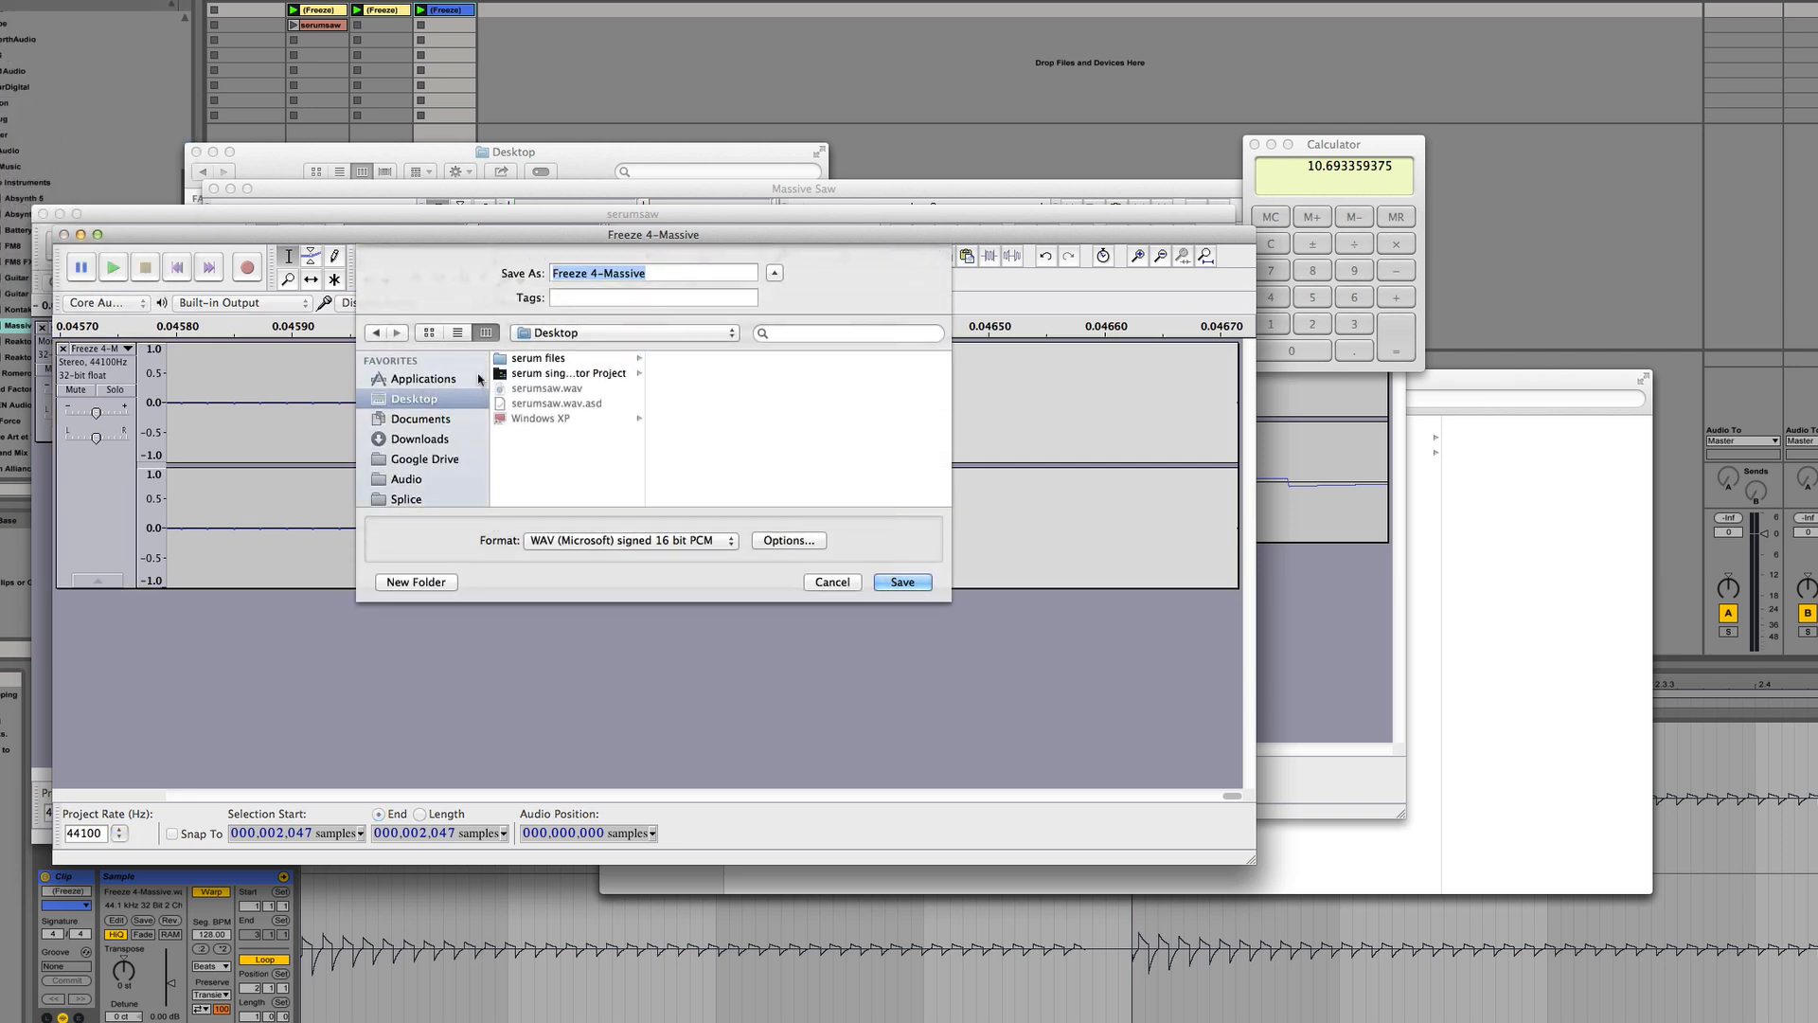
text(SingleCycleSaw)
click(895, 582)
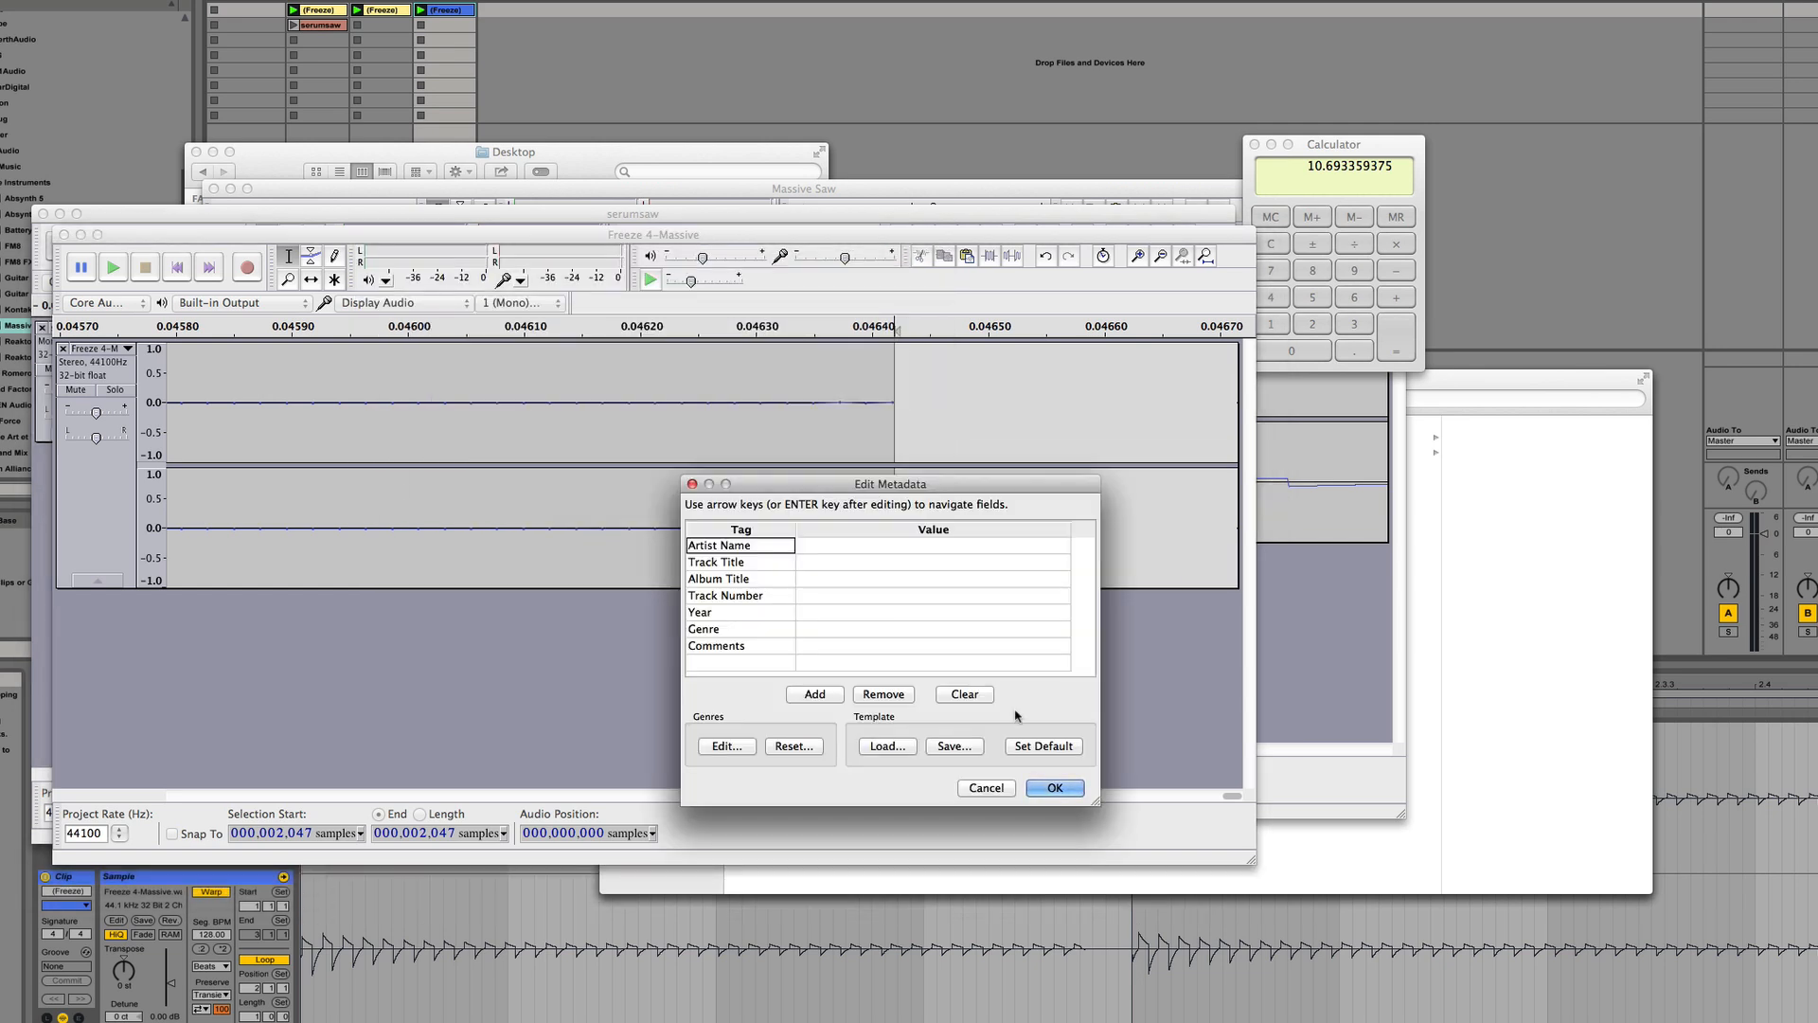
click(1054, 787)
Open the exported SingleCycleSaw.wav in Audacity, reading directly from the original, and check its length in samples
click(1499, 592)
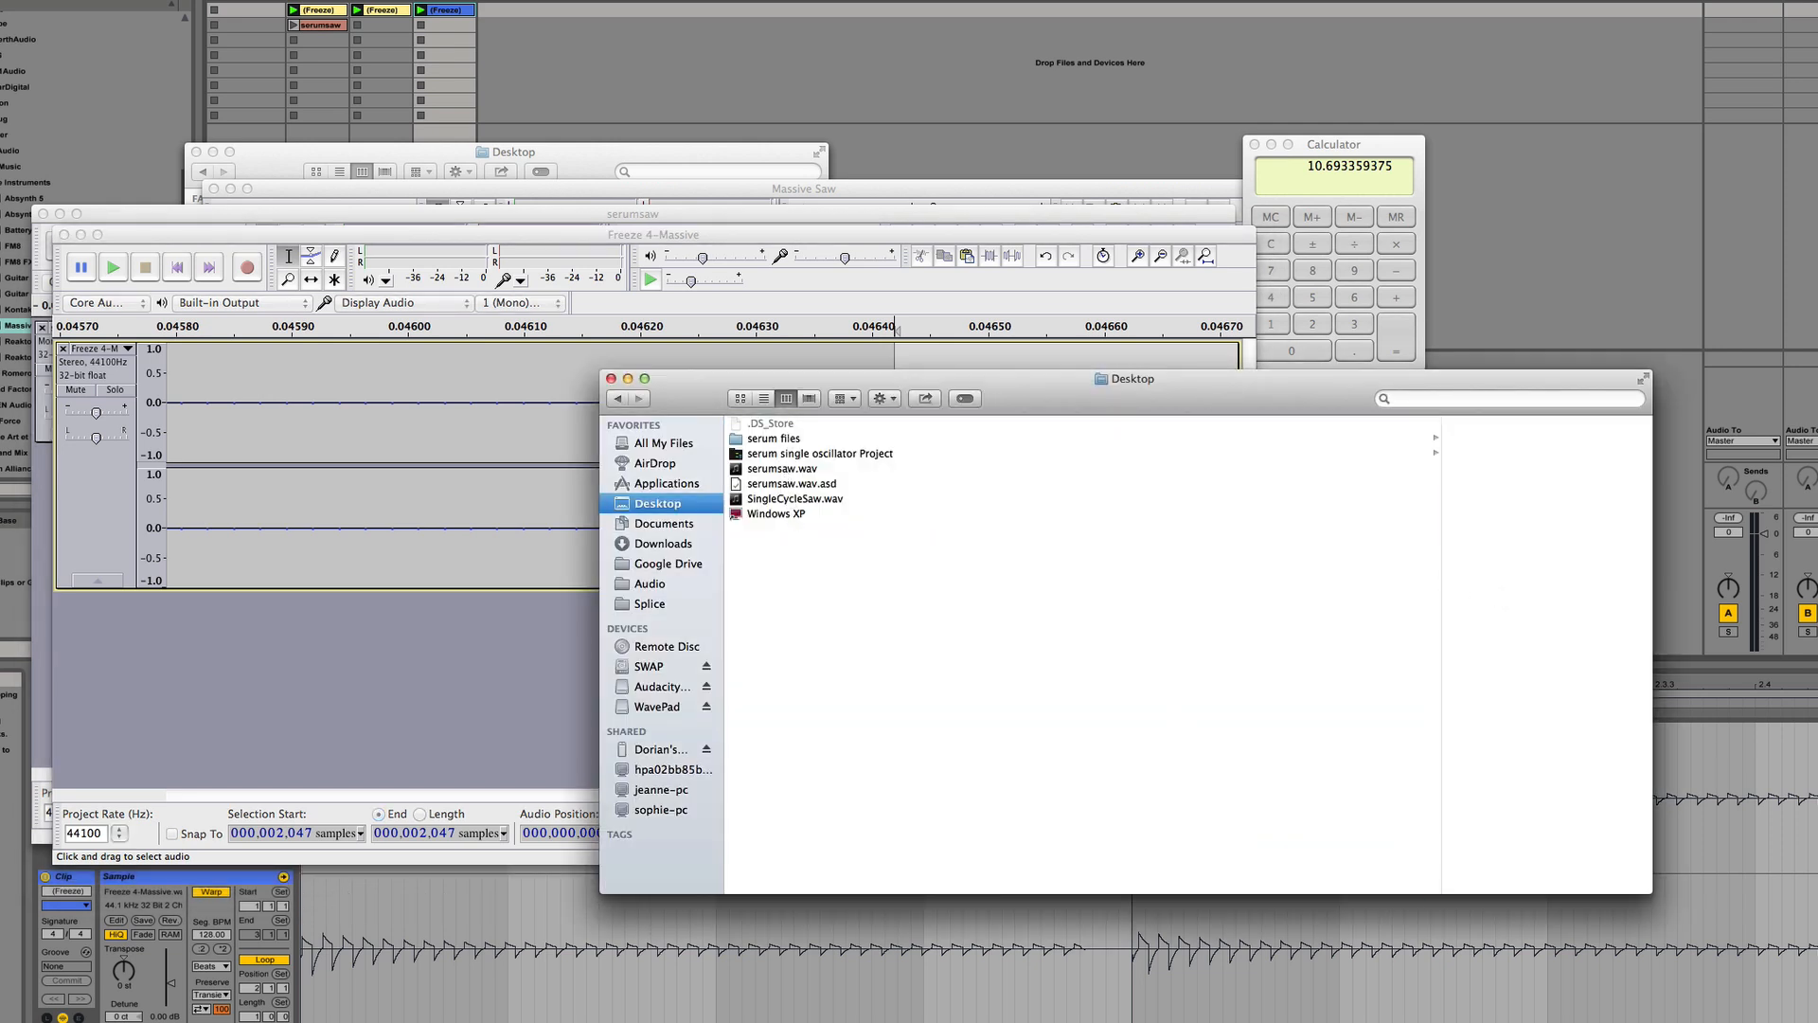
drag(793, 499, 1321, 1021)
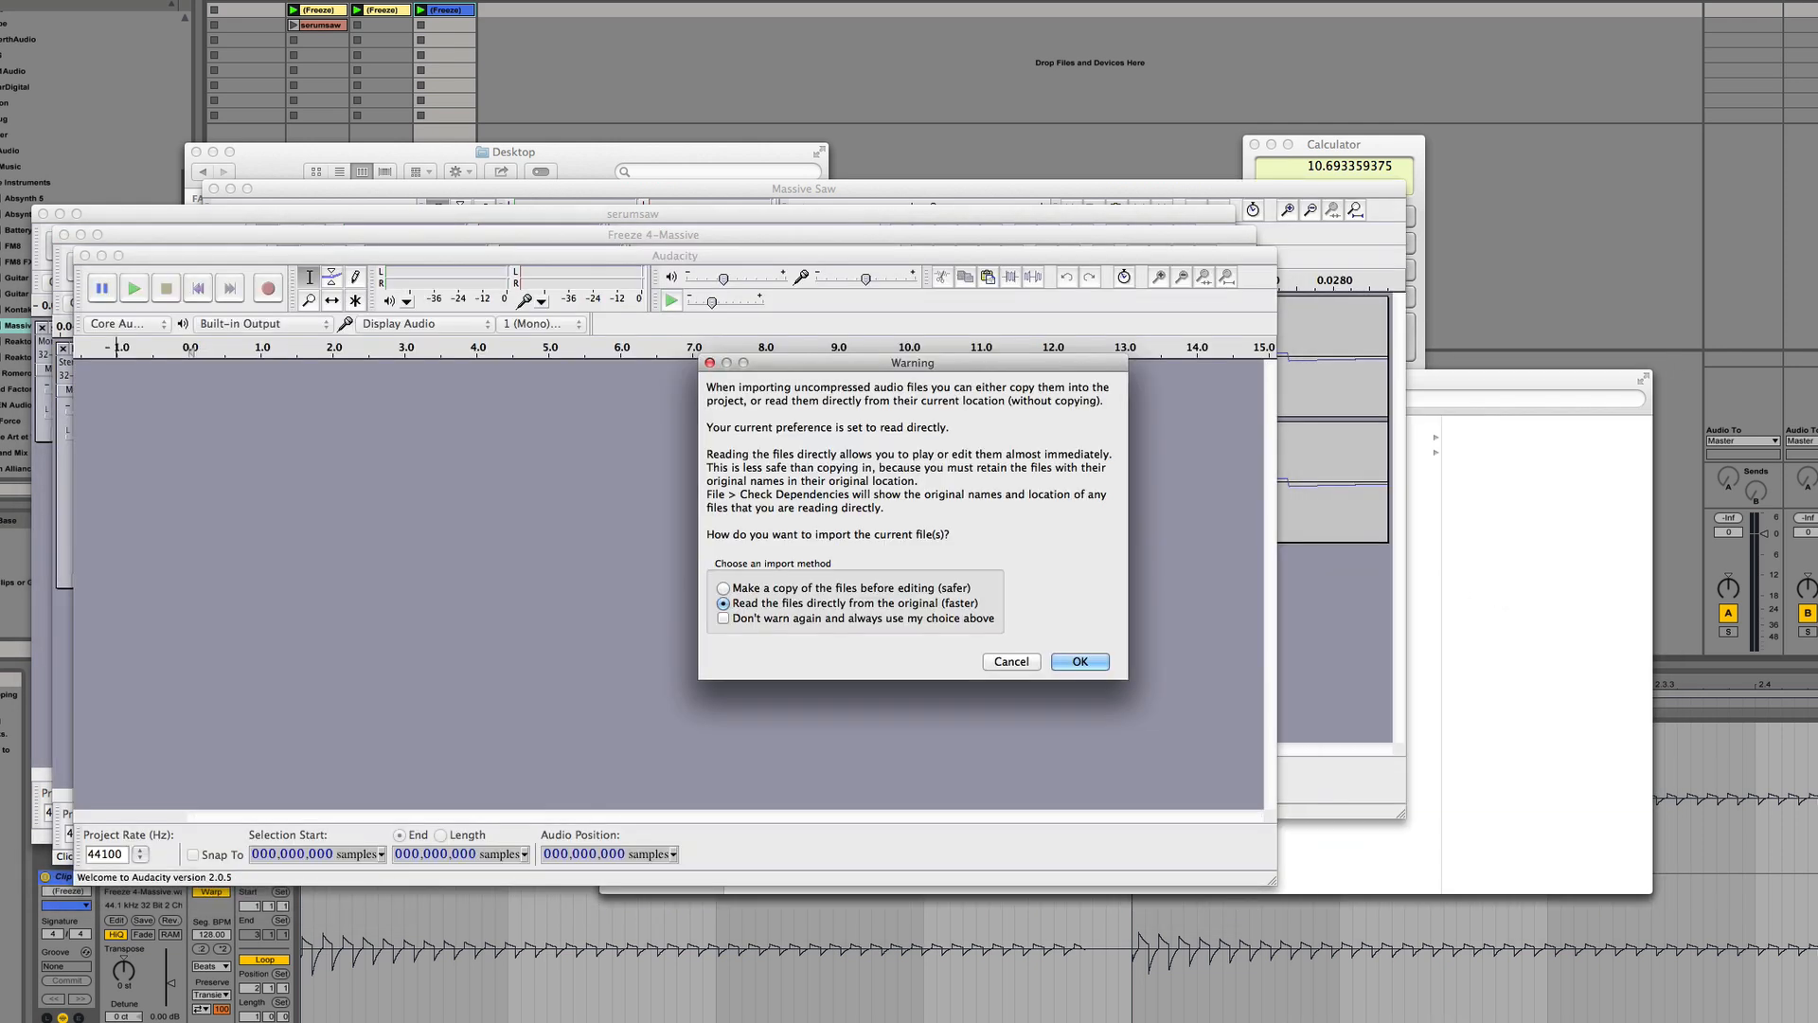
click(1080, 661)
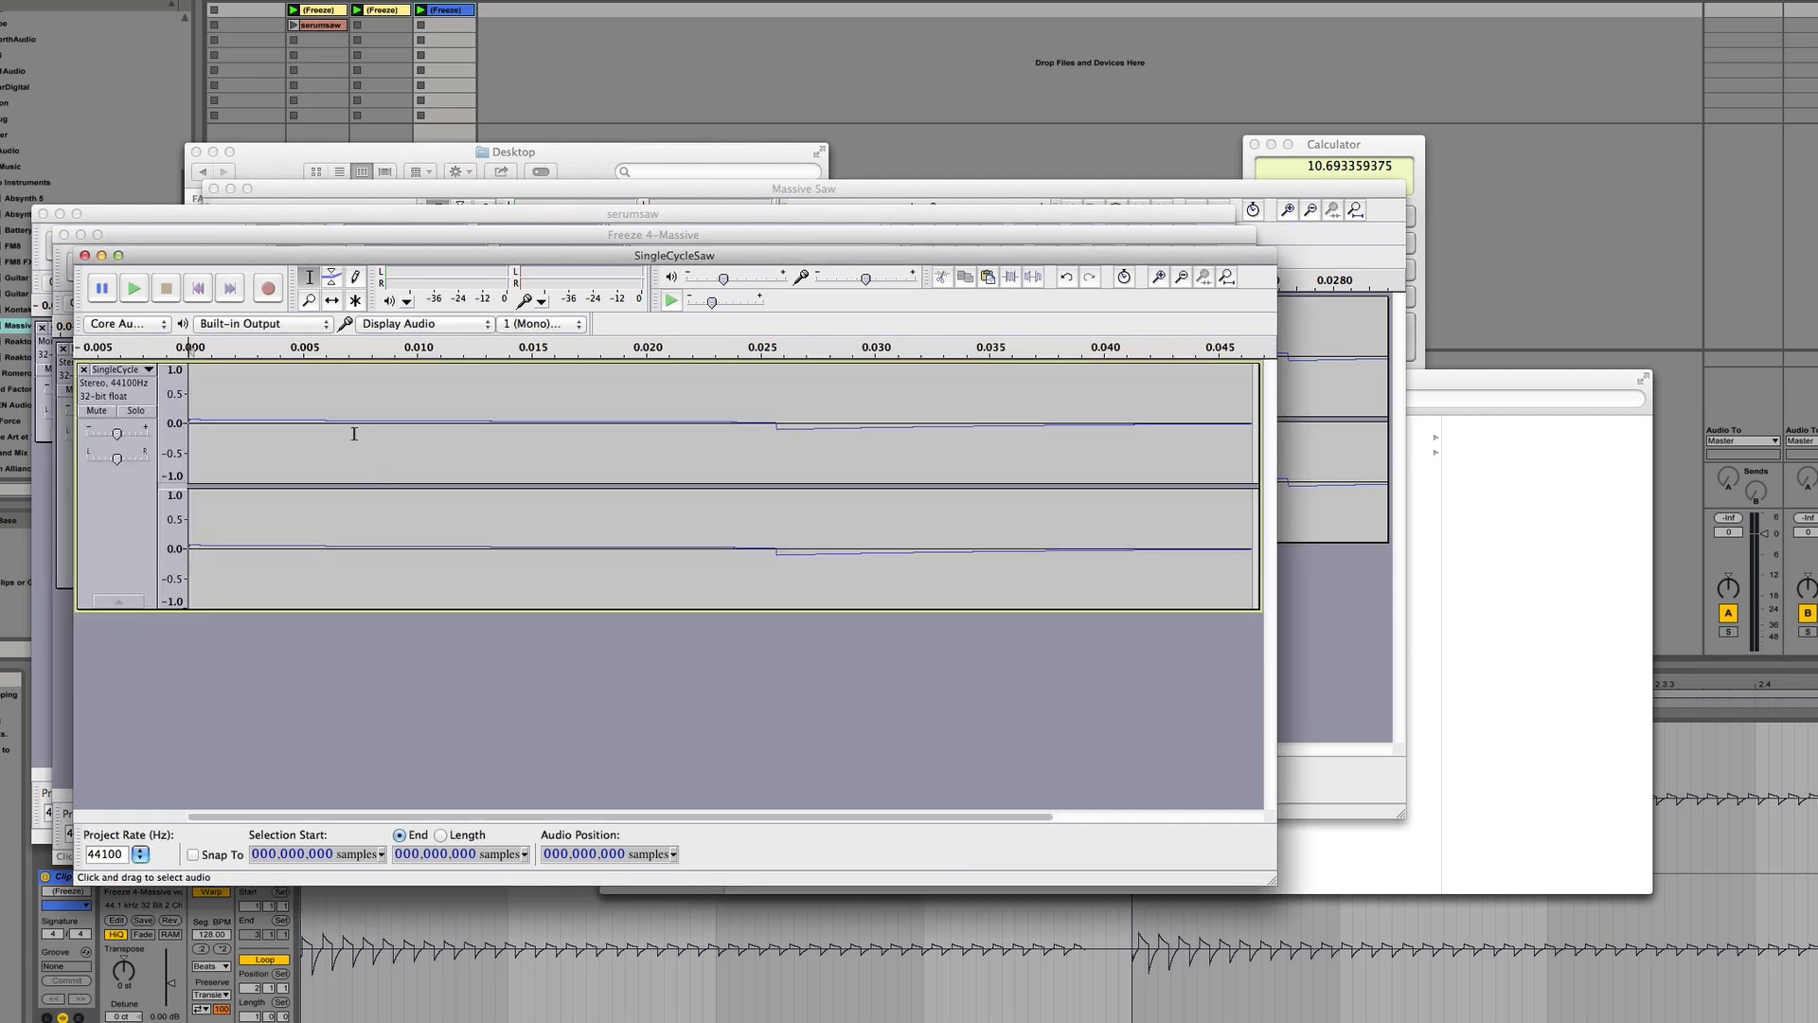
click(354, 434)
click(230, 289)
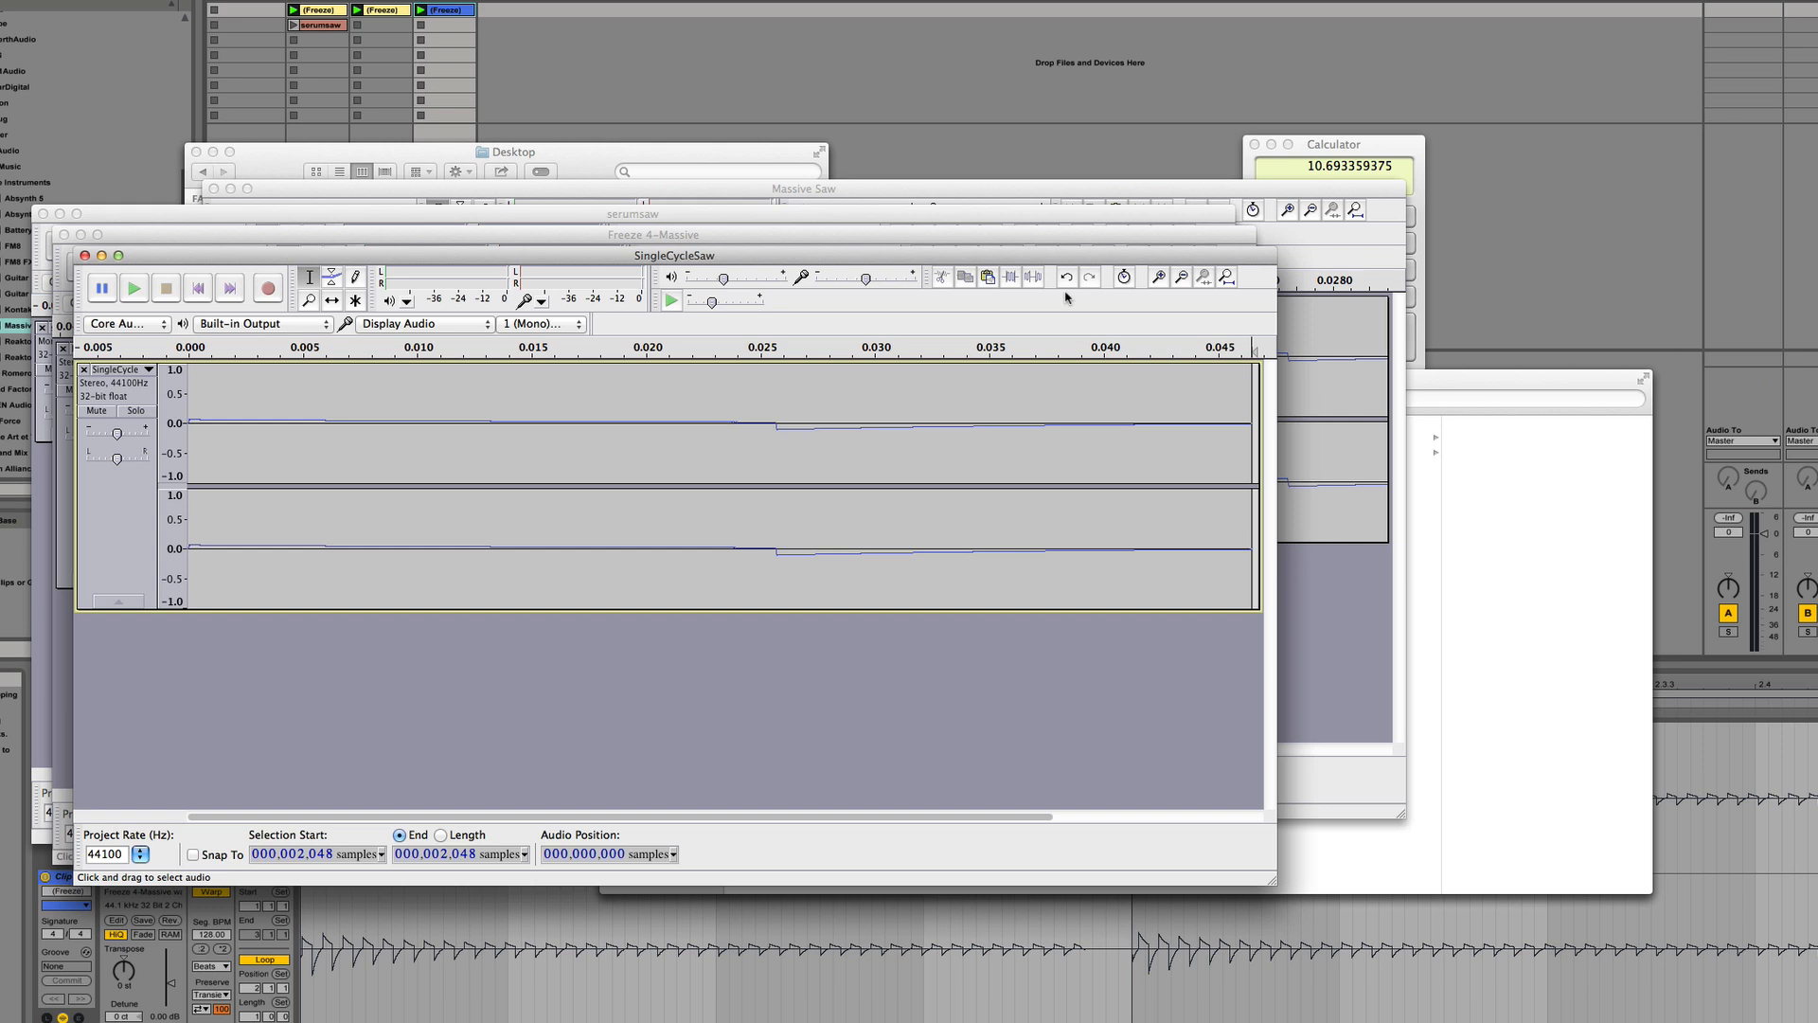
scroll(1048, 821, right, 5)
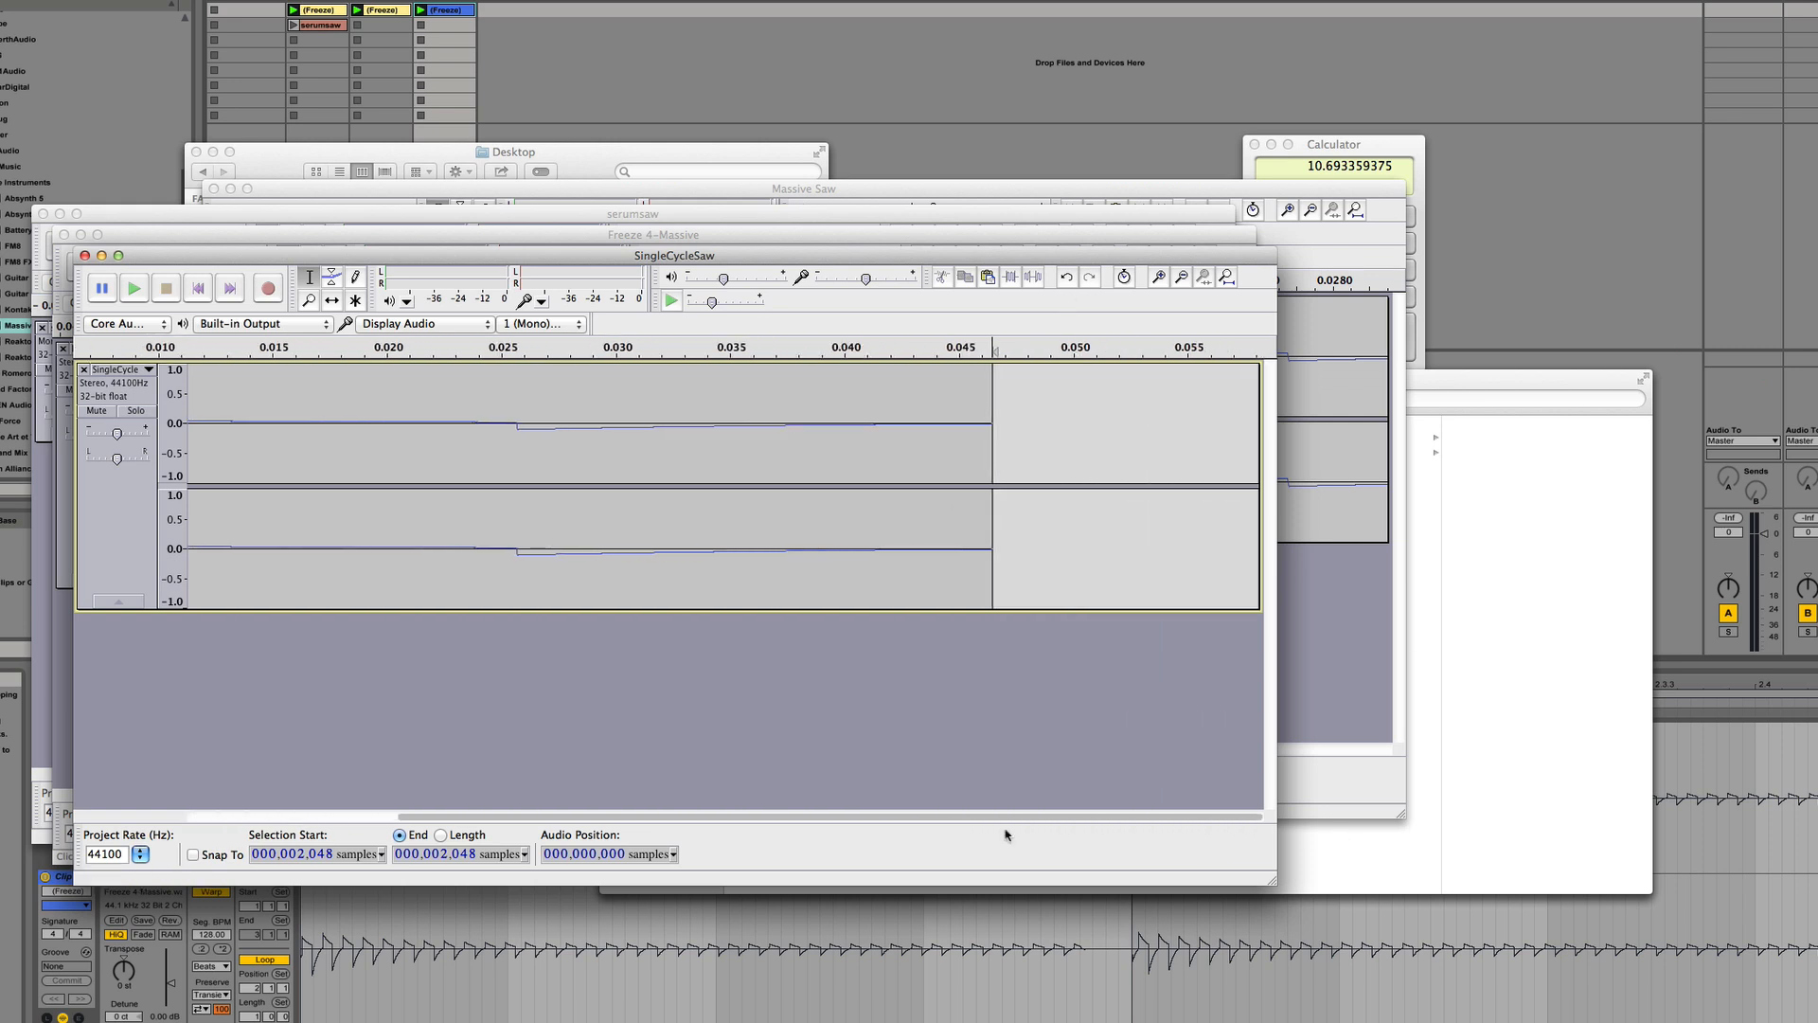
scroll(1005, 835, left, 5)
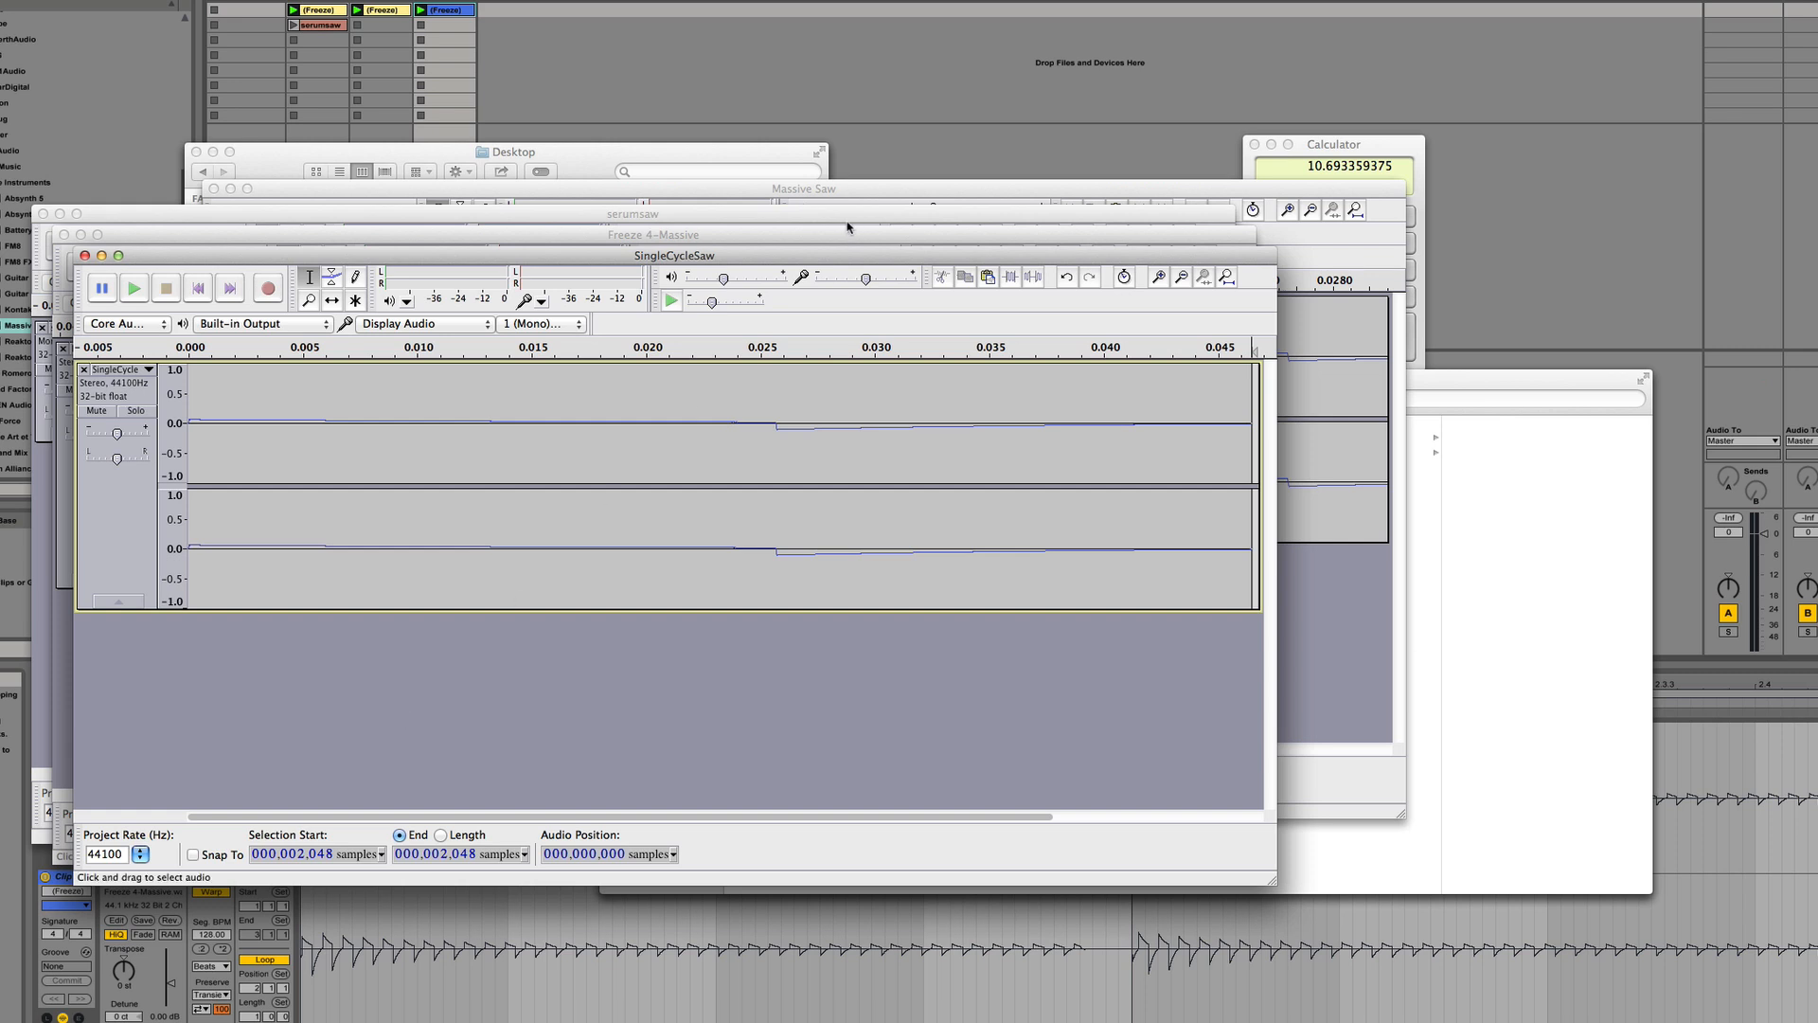
Switch to Ableton Live and place SingleCycleSaw.wav from the Desktop in track 2's third clip slot
click(814, 8)
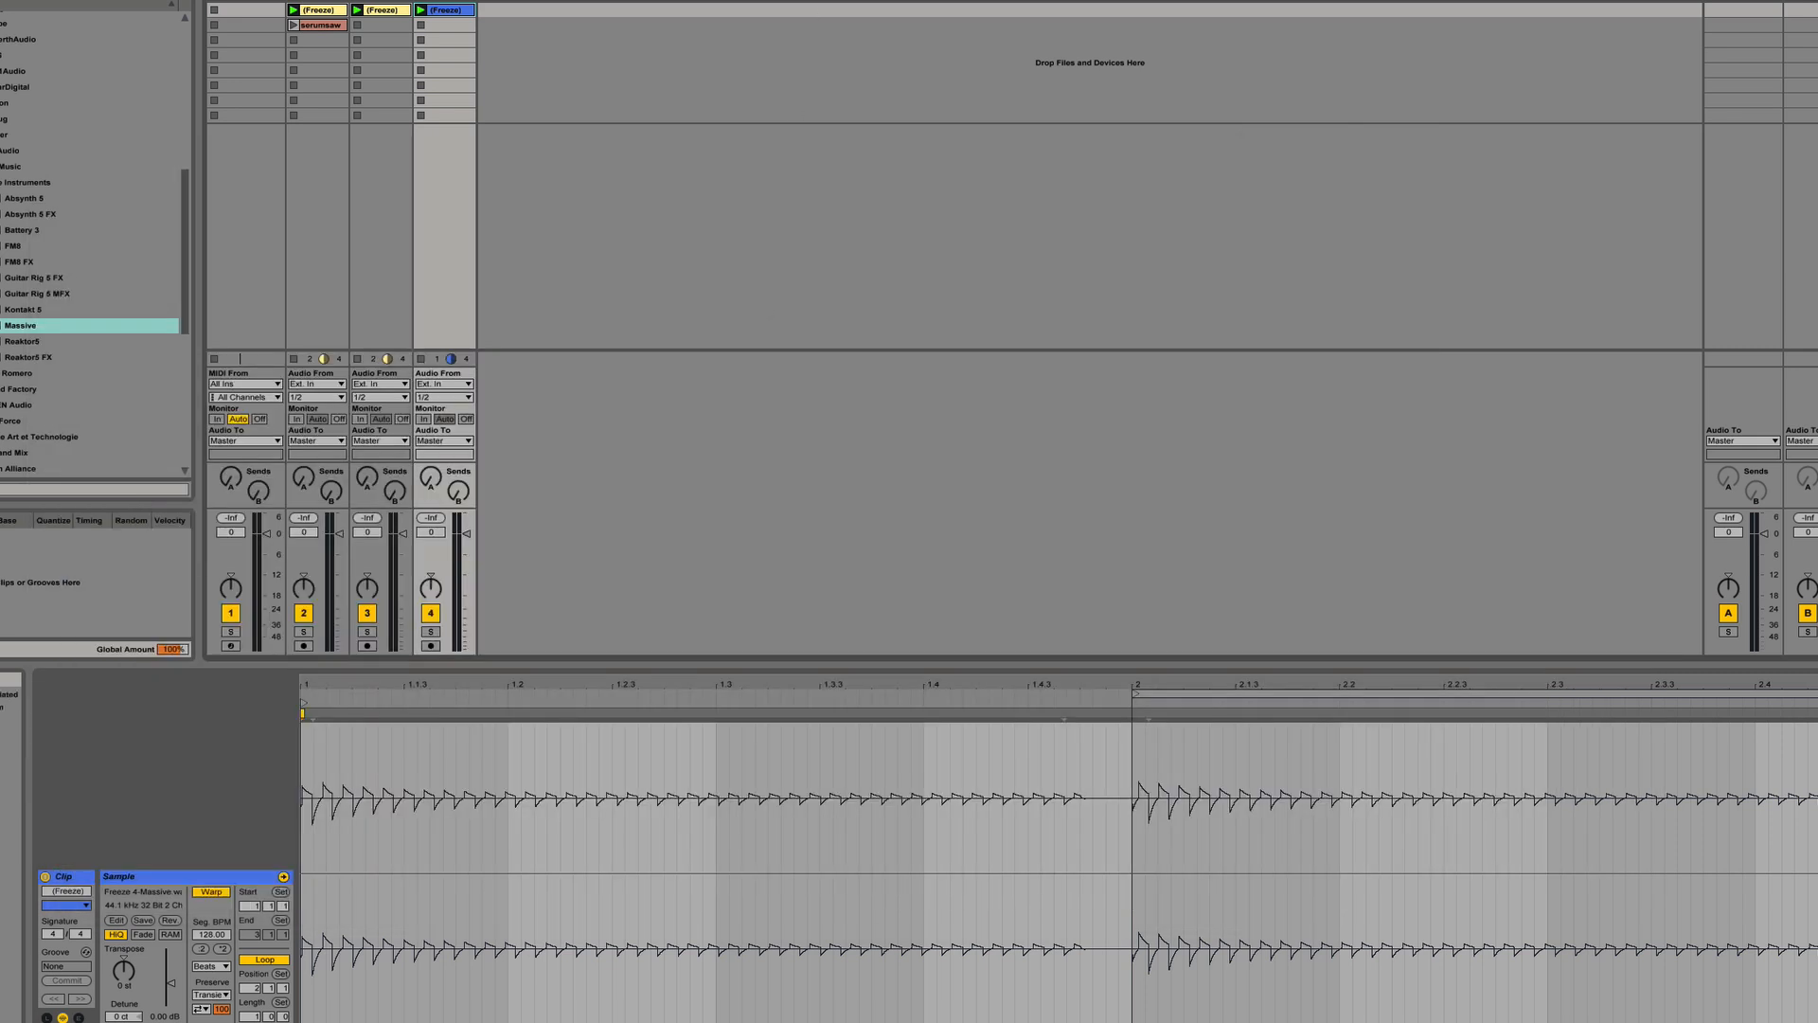
click(128, 1022)
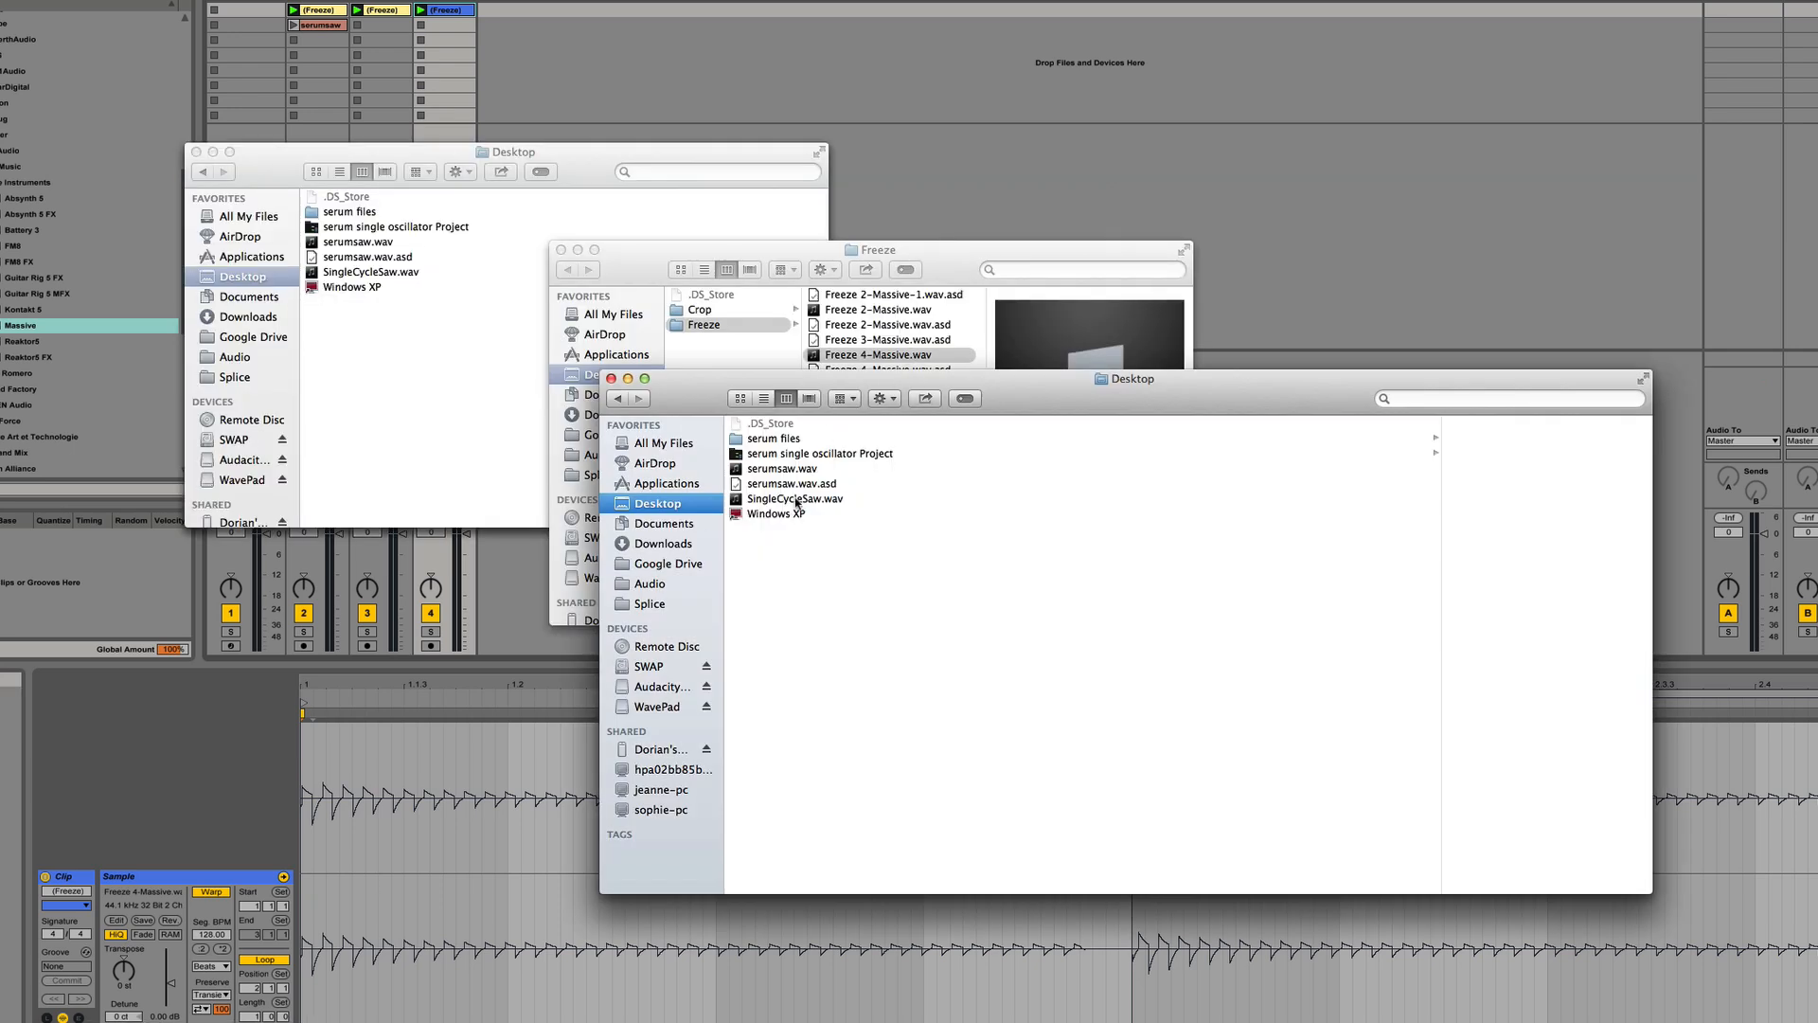
mouse_move(795, 498)
mouse_down()
mouse_move(456, 47)
mouse_move(255, 43)
mouse_move(320, 41)
mouse_up()
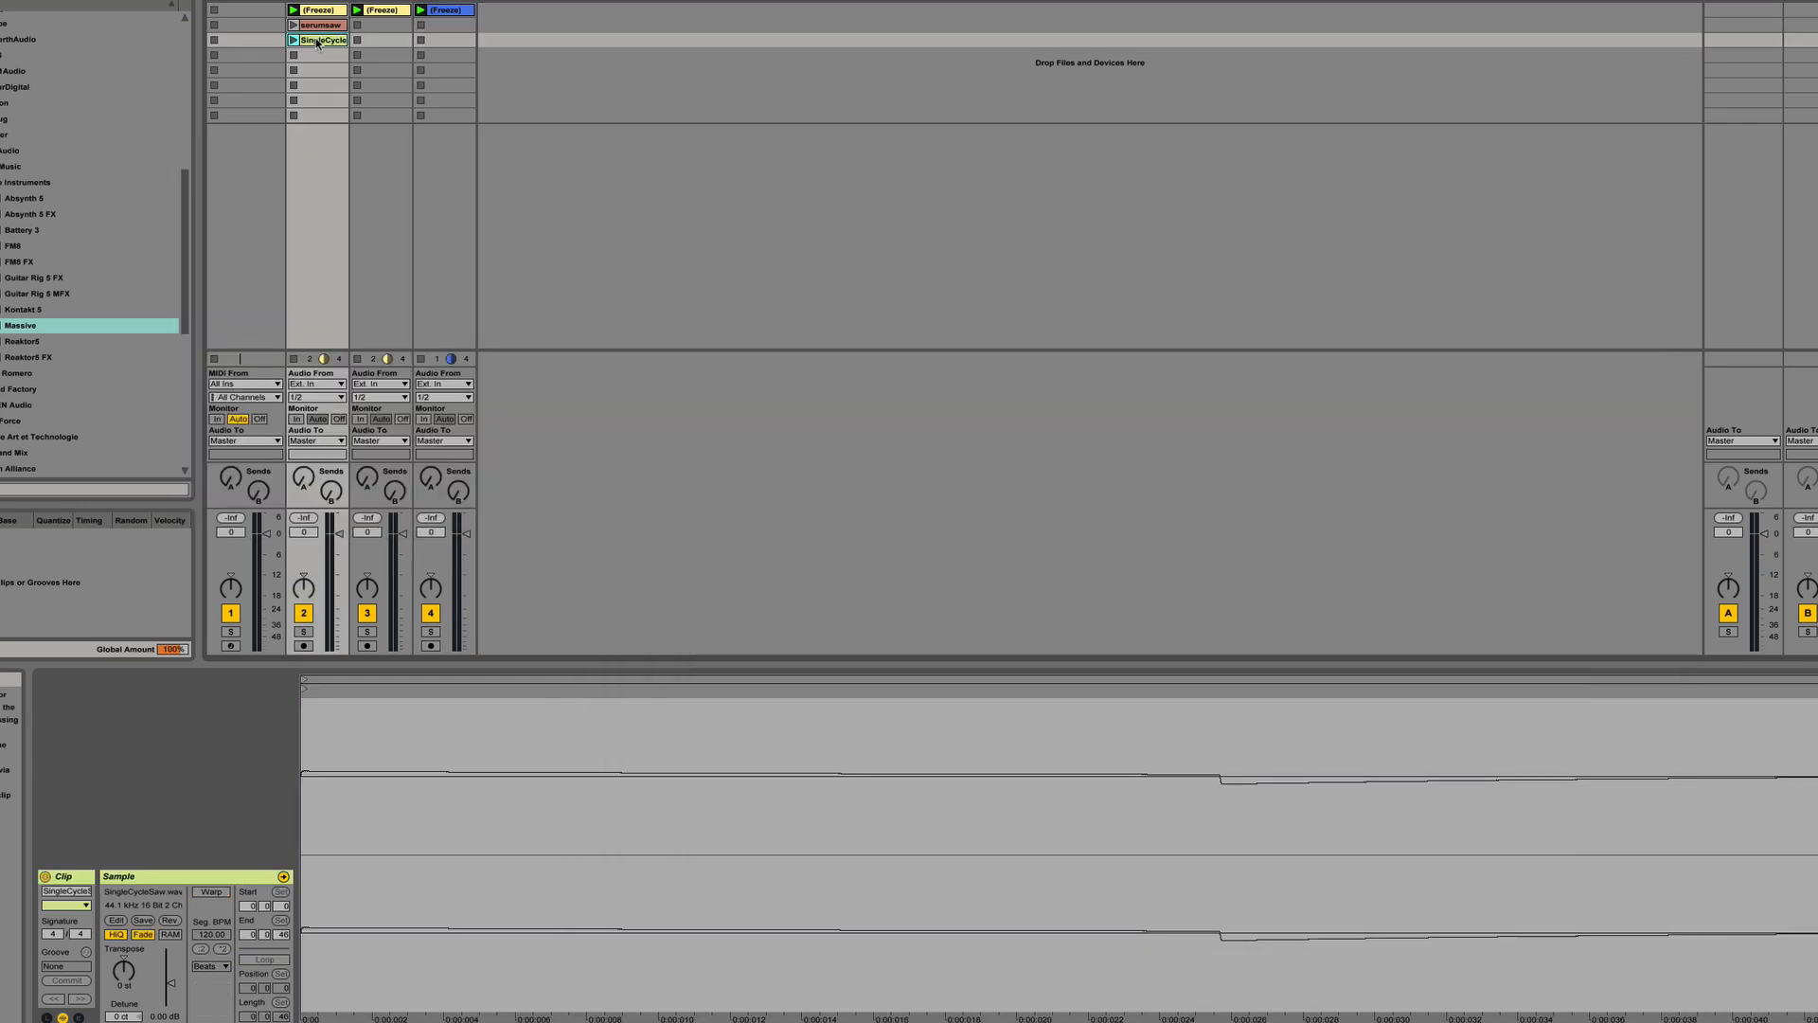
click(889, 701)
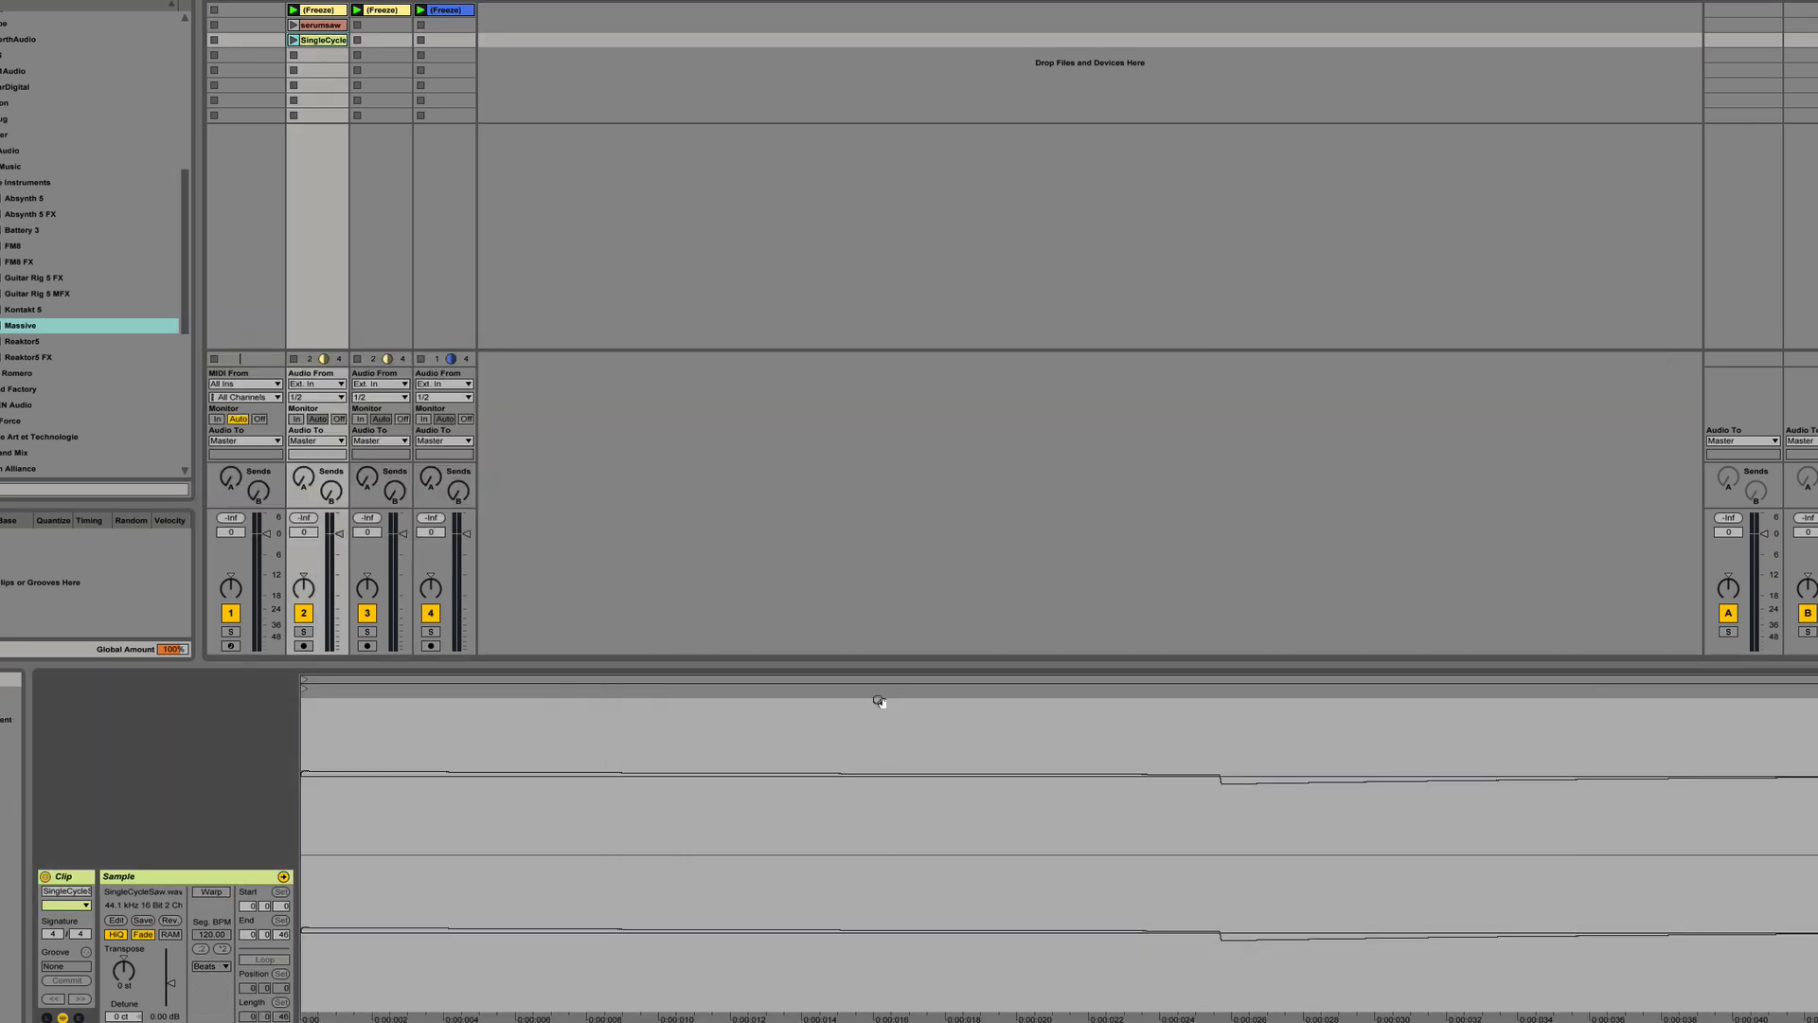
Open Serum's oscillator A table editor and add SingleCycleSaw.wav from the Desktop folder as the wavetable's second frame
click(260, 1)
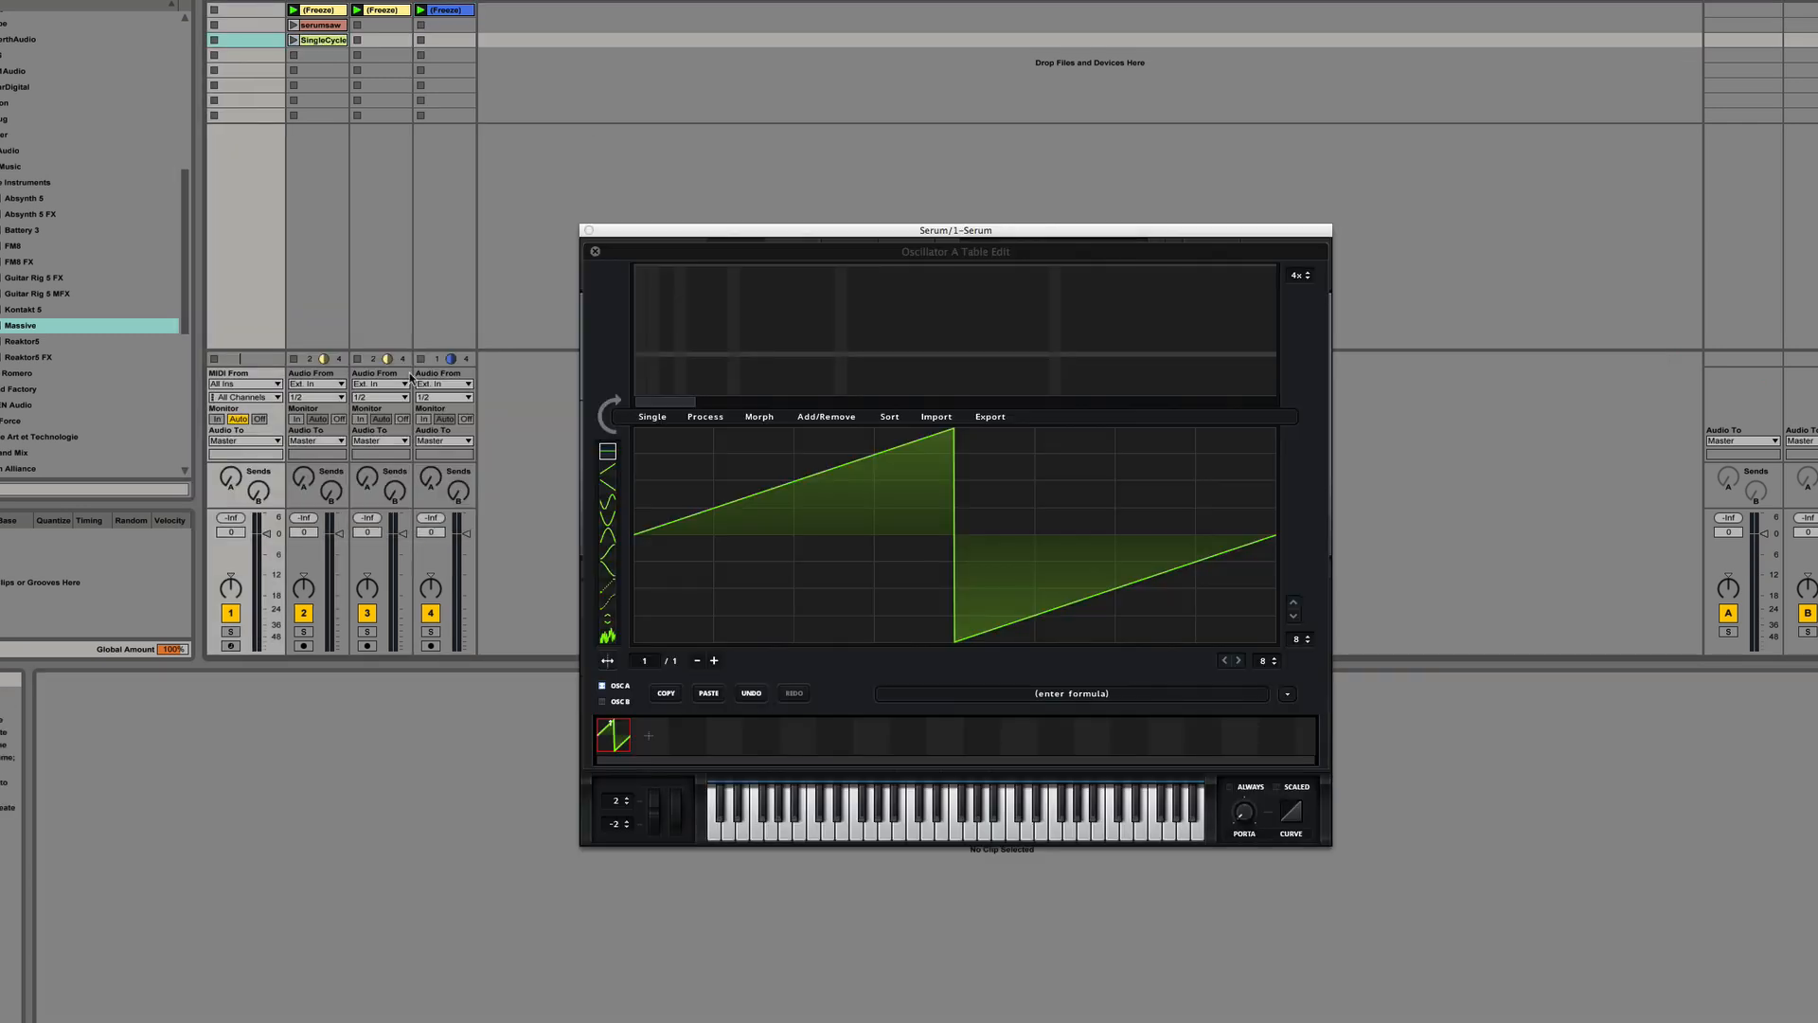
click(72, 1022)
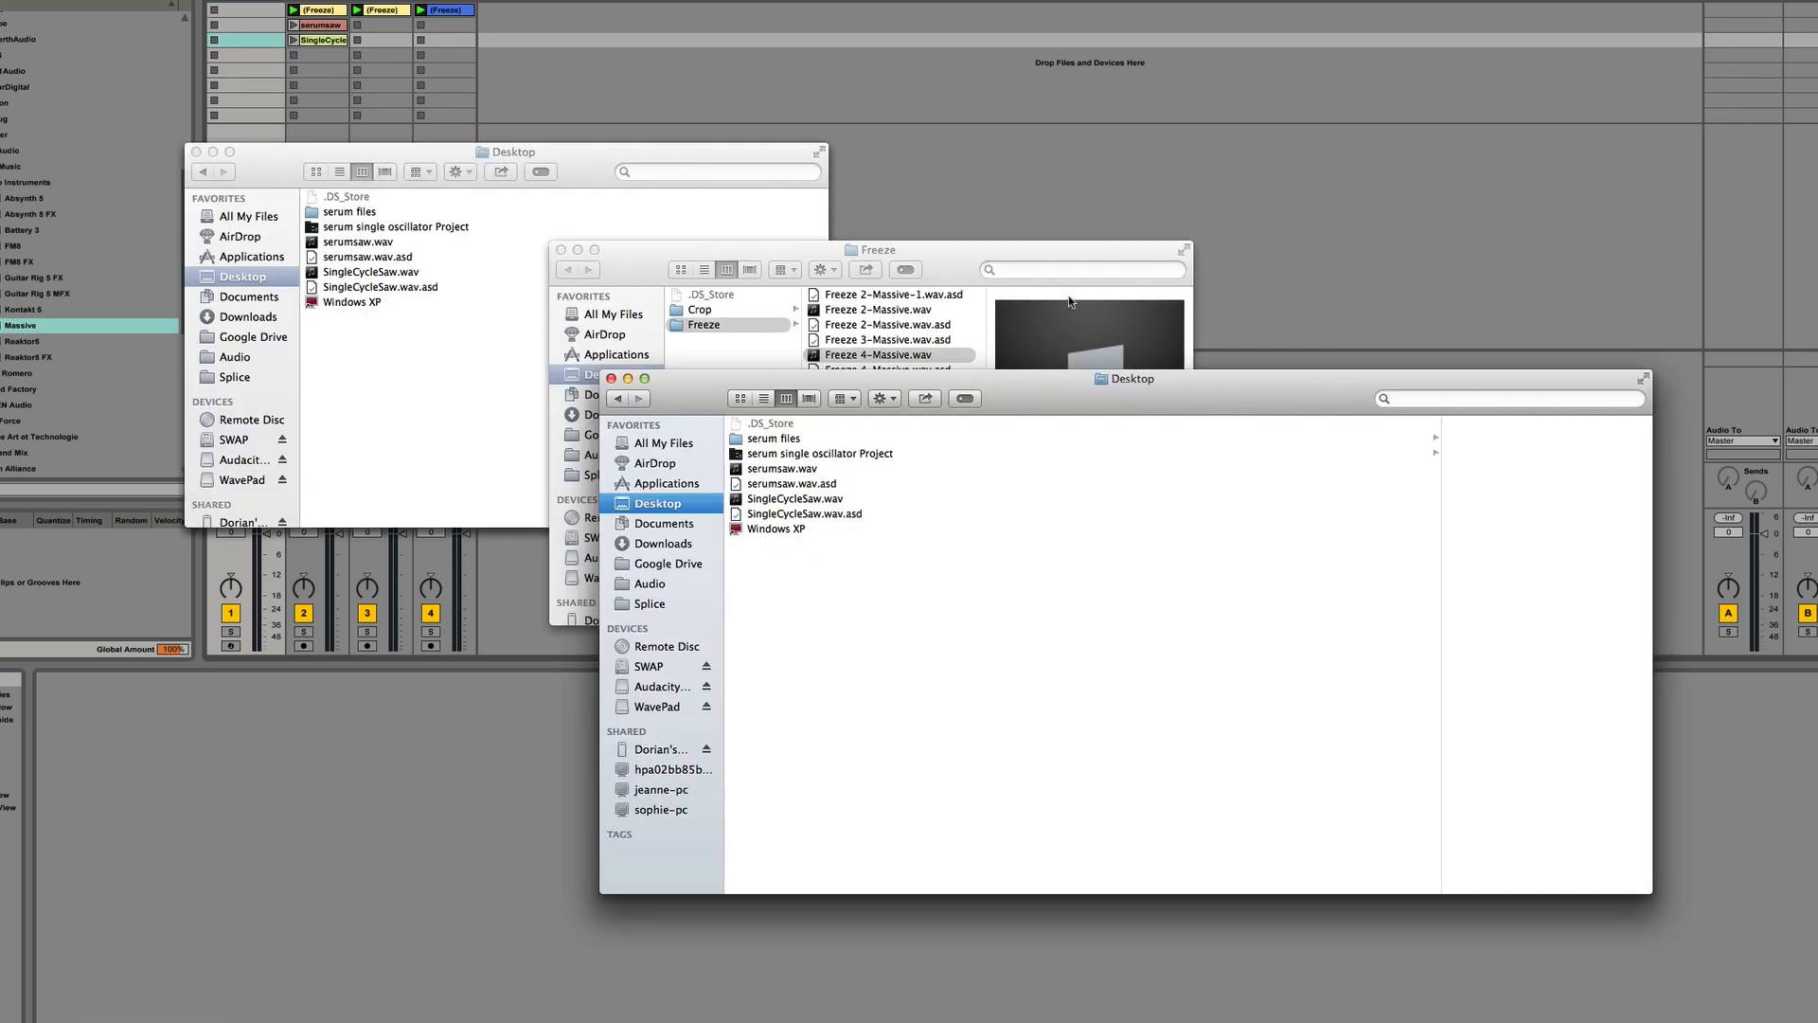
click(949, 252)
key(super+w)
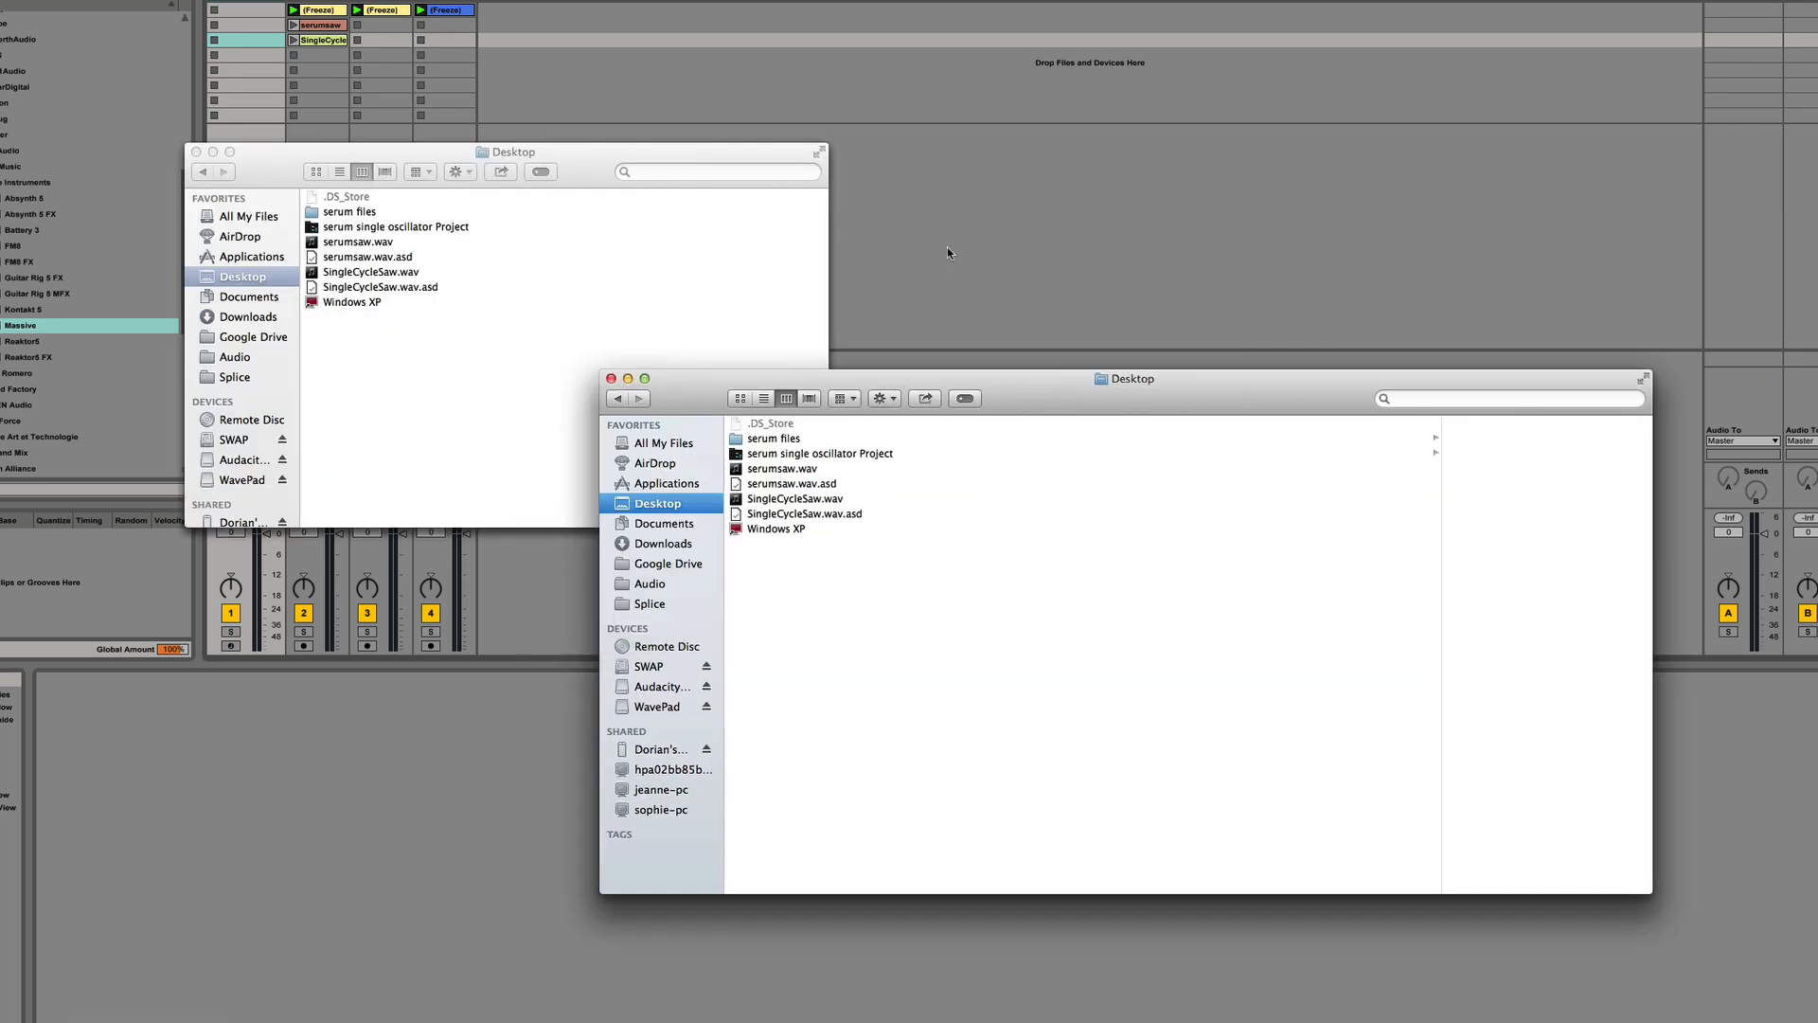
drag(1066, 400, 1521, 352)
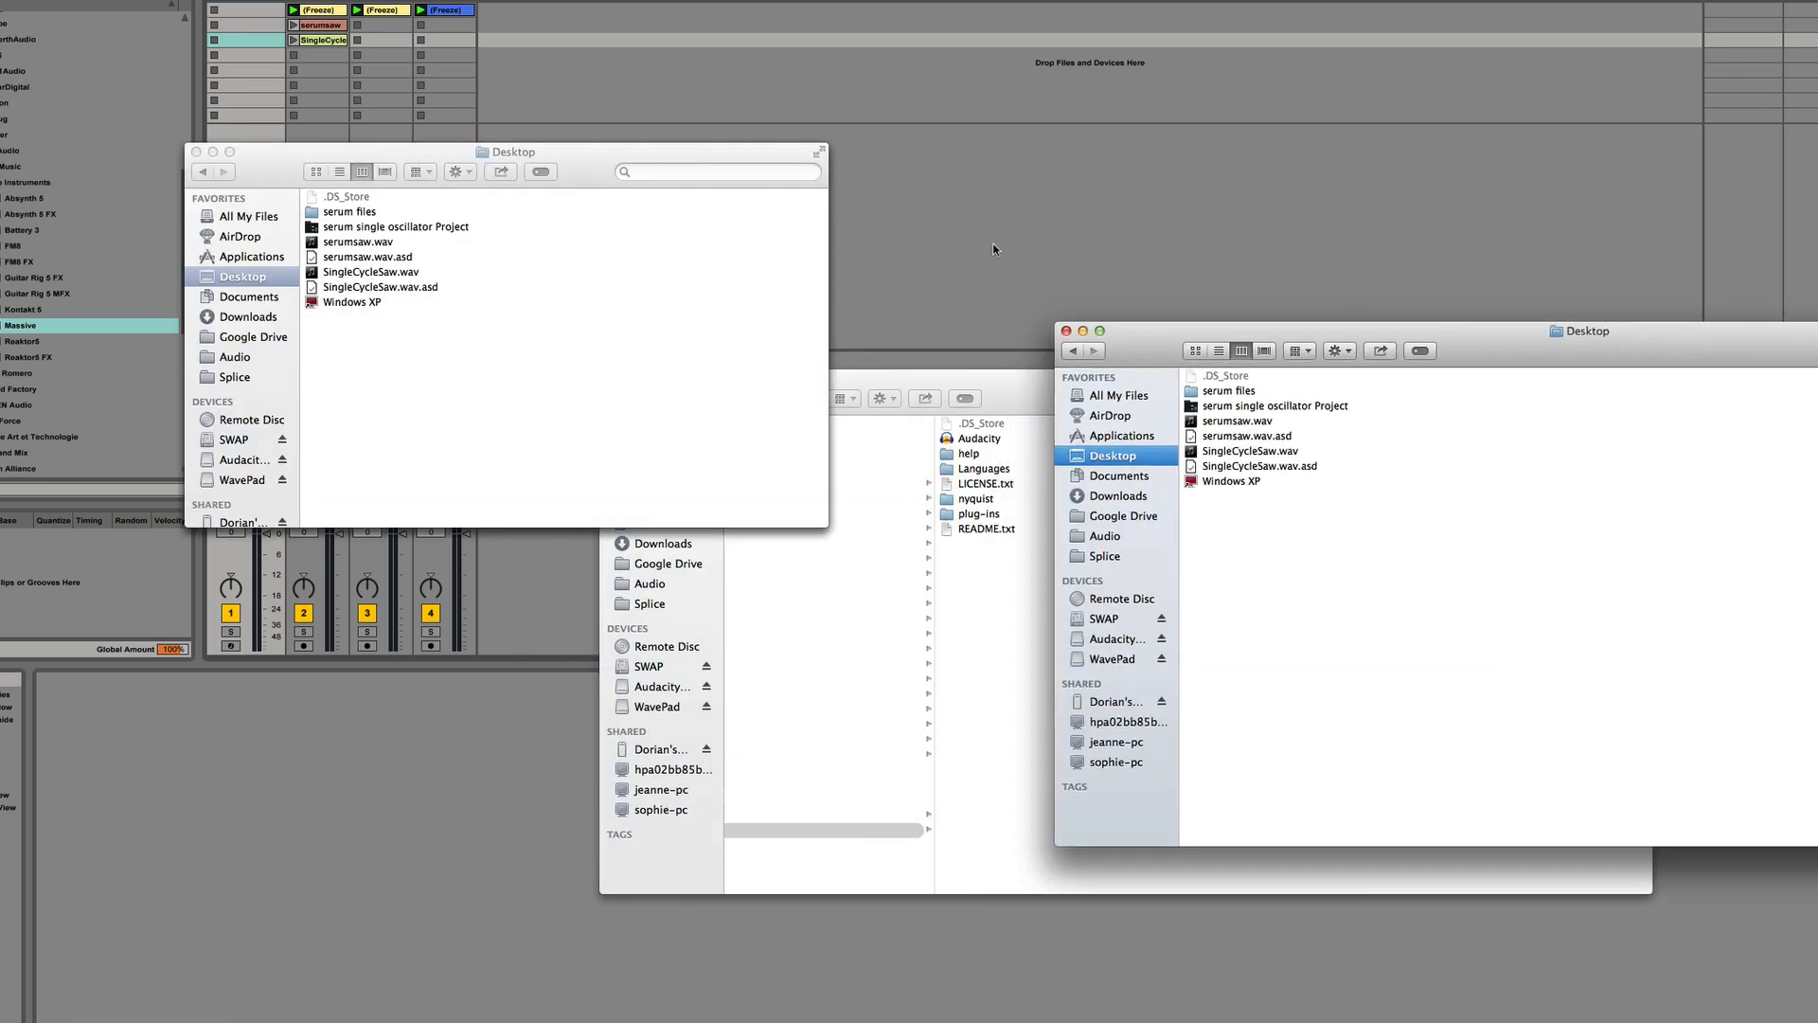
click(993, 249)
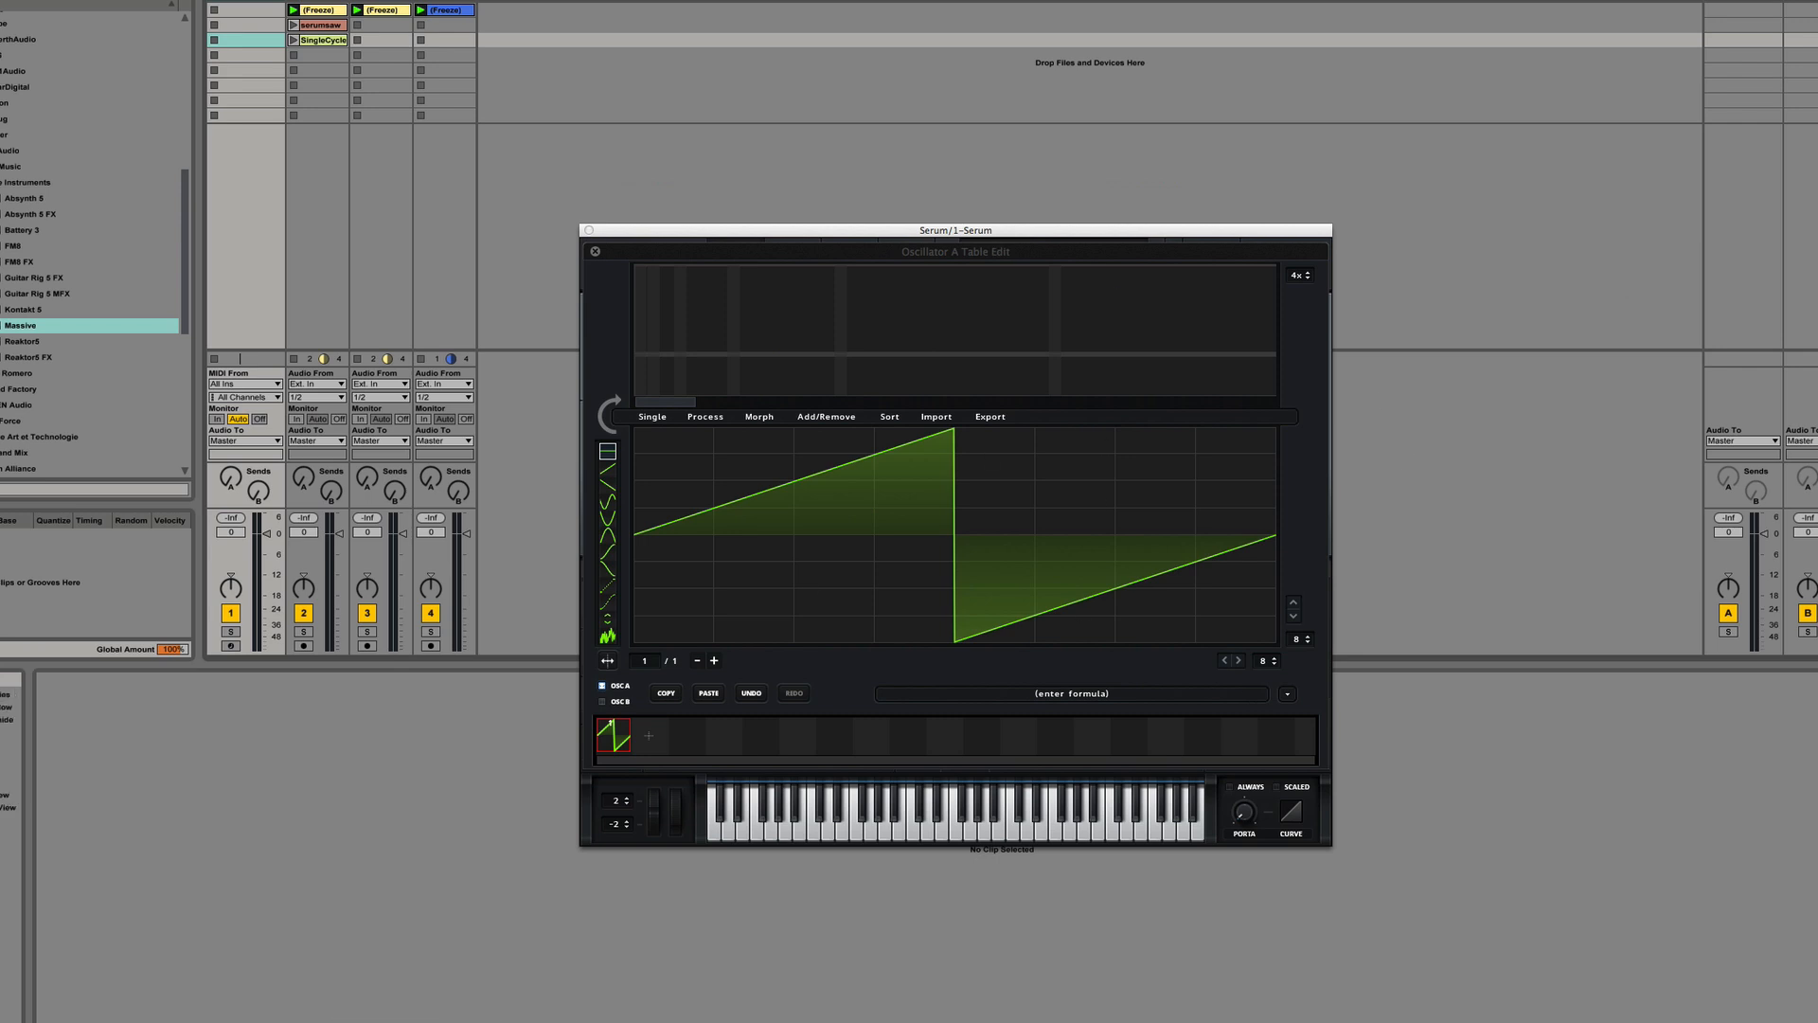
click(71, 1022)
drag(1477, 343, 1817, 364)
click(1391, 248)
drag(1817, 662, 642, 736)
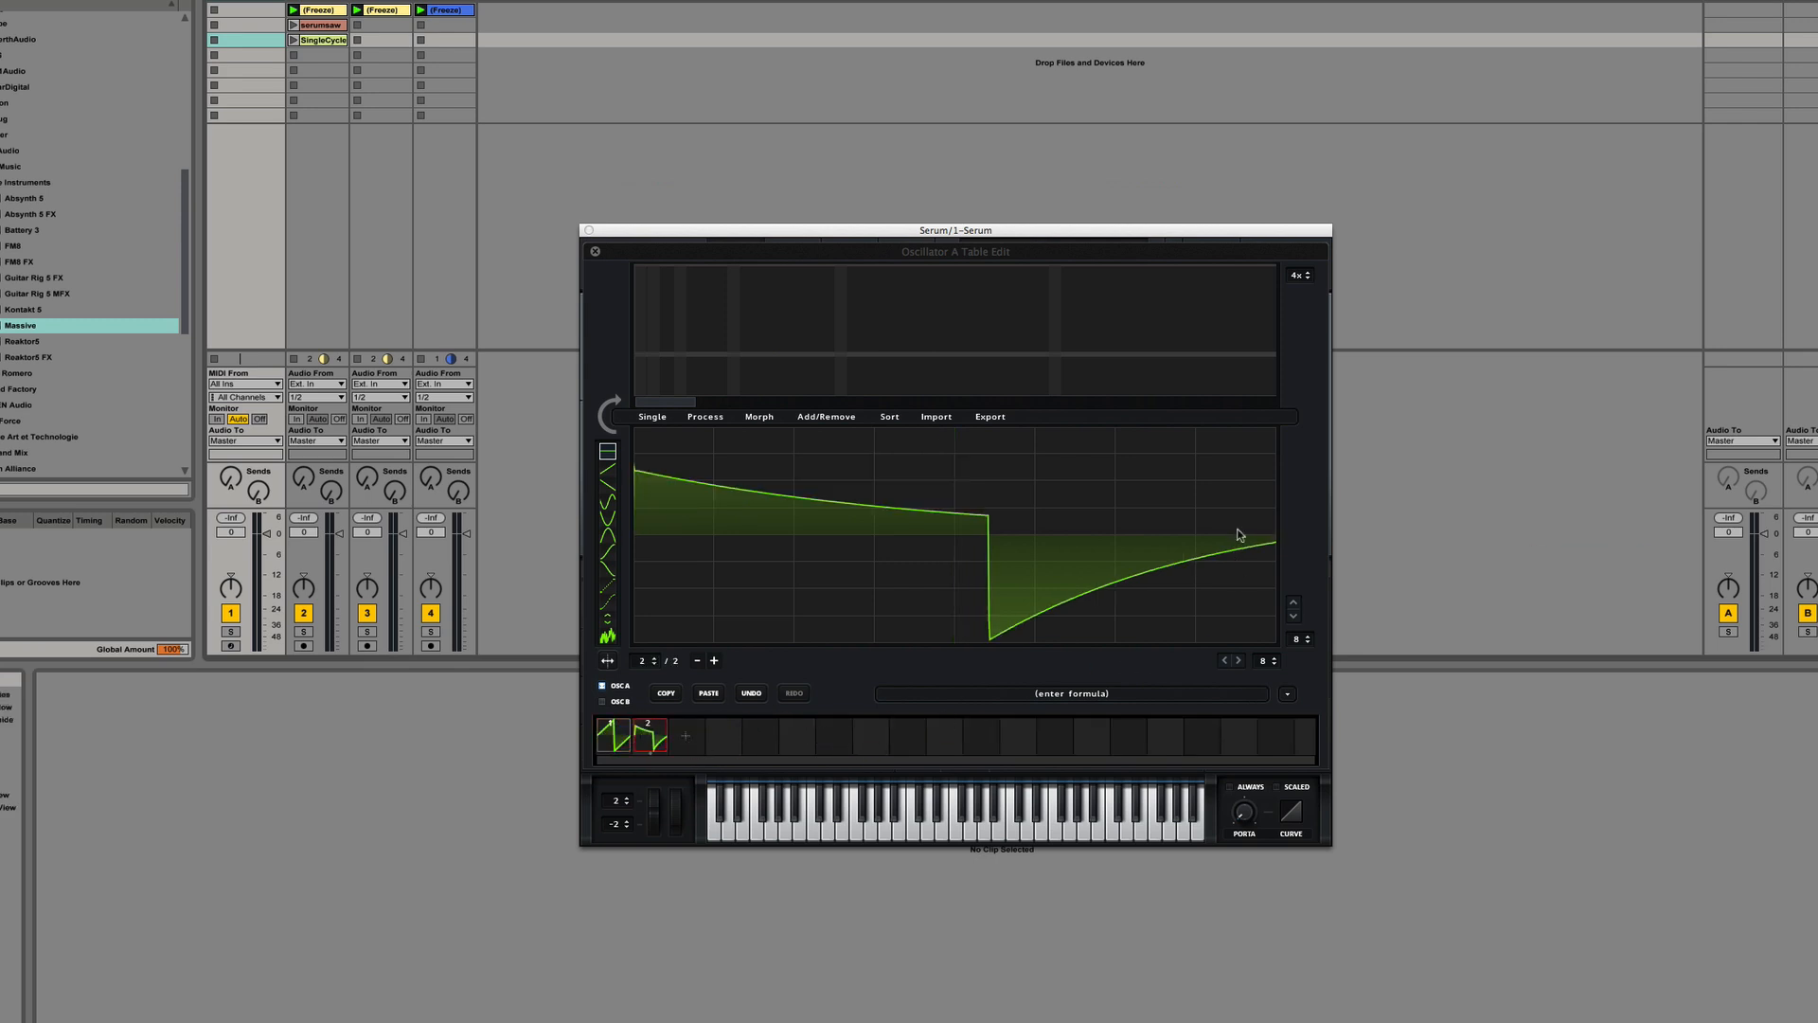
Replace frame 2's hand-altered waveform with a fresh import of SingleCycleSaw.wav and close the table editor
mouse_move(1239, 535)
mouse_down()
mouse_move(1254, 554)
mouse_move(1233, 562)
mouse_up()
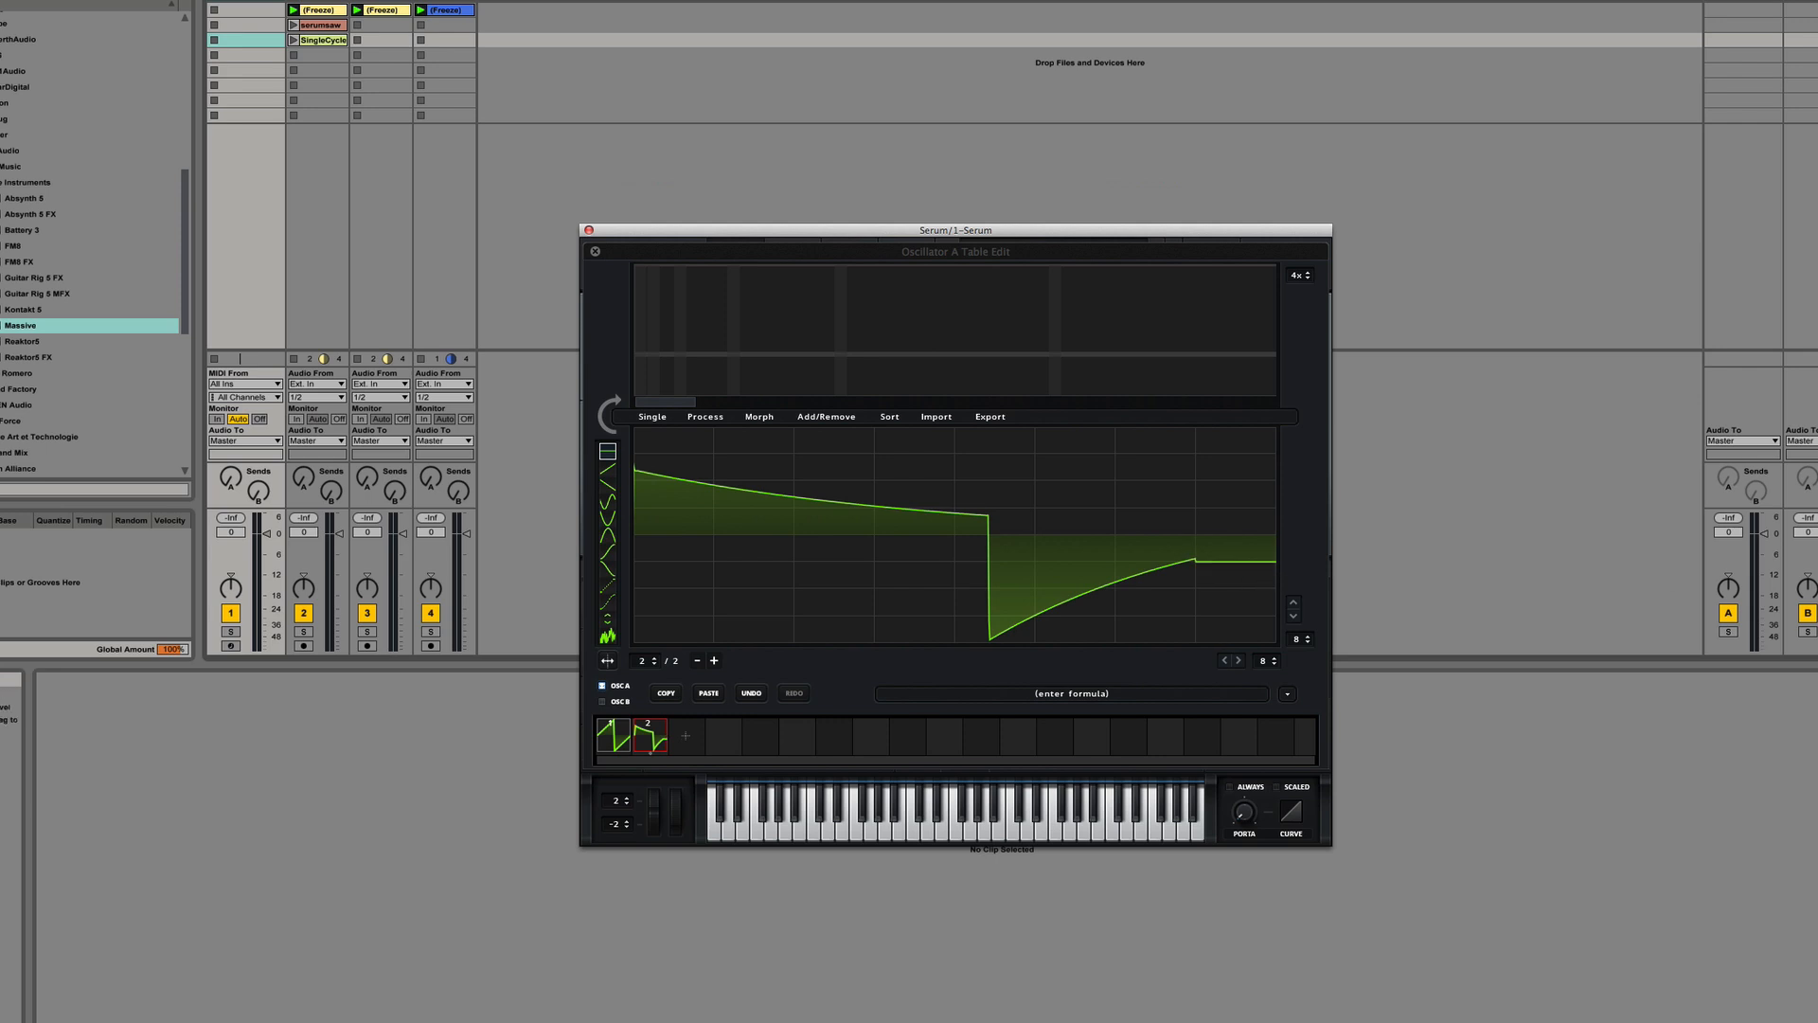
drag(1817, 662, 645, 723)
click(594, 251)
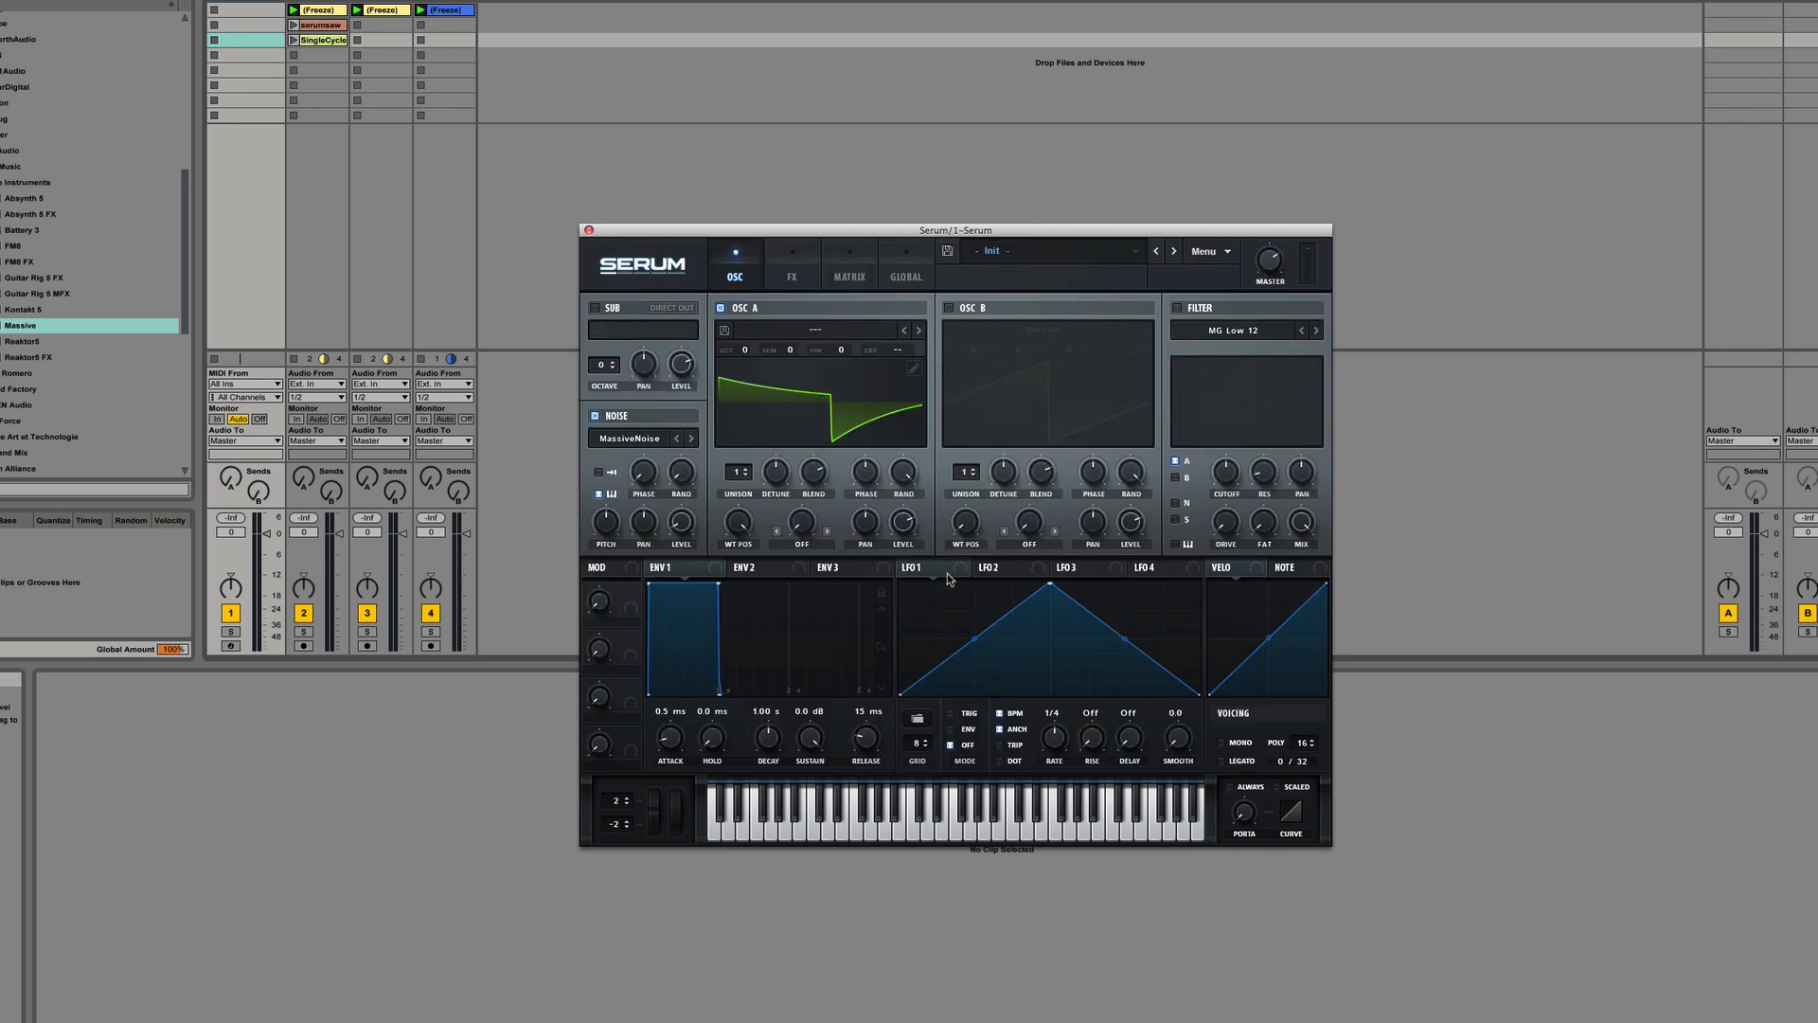
Reveal Serum's presets folder, place SingleCycleSaw.wav in Noises/User_Noise and return to Ableton Live
click(1202, 254)
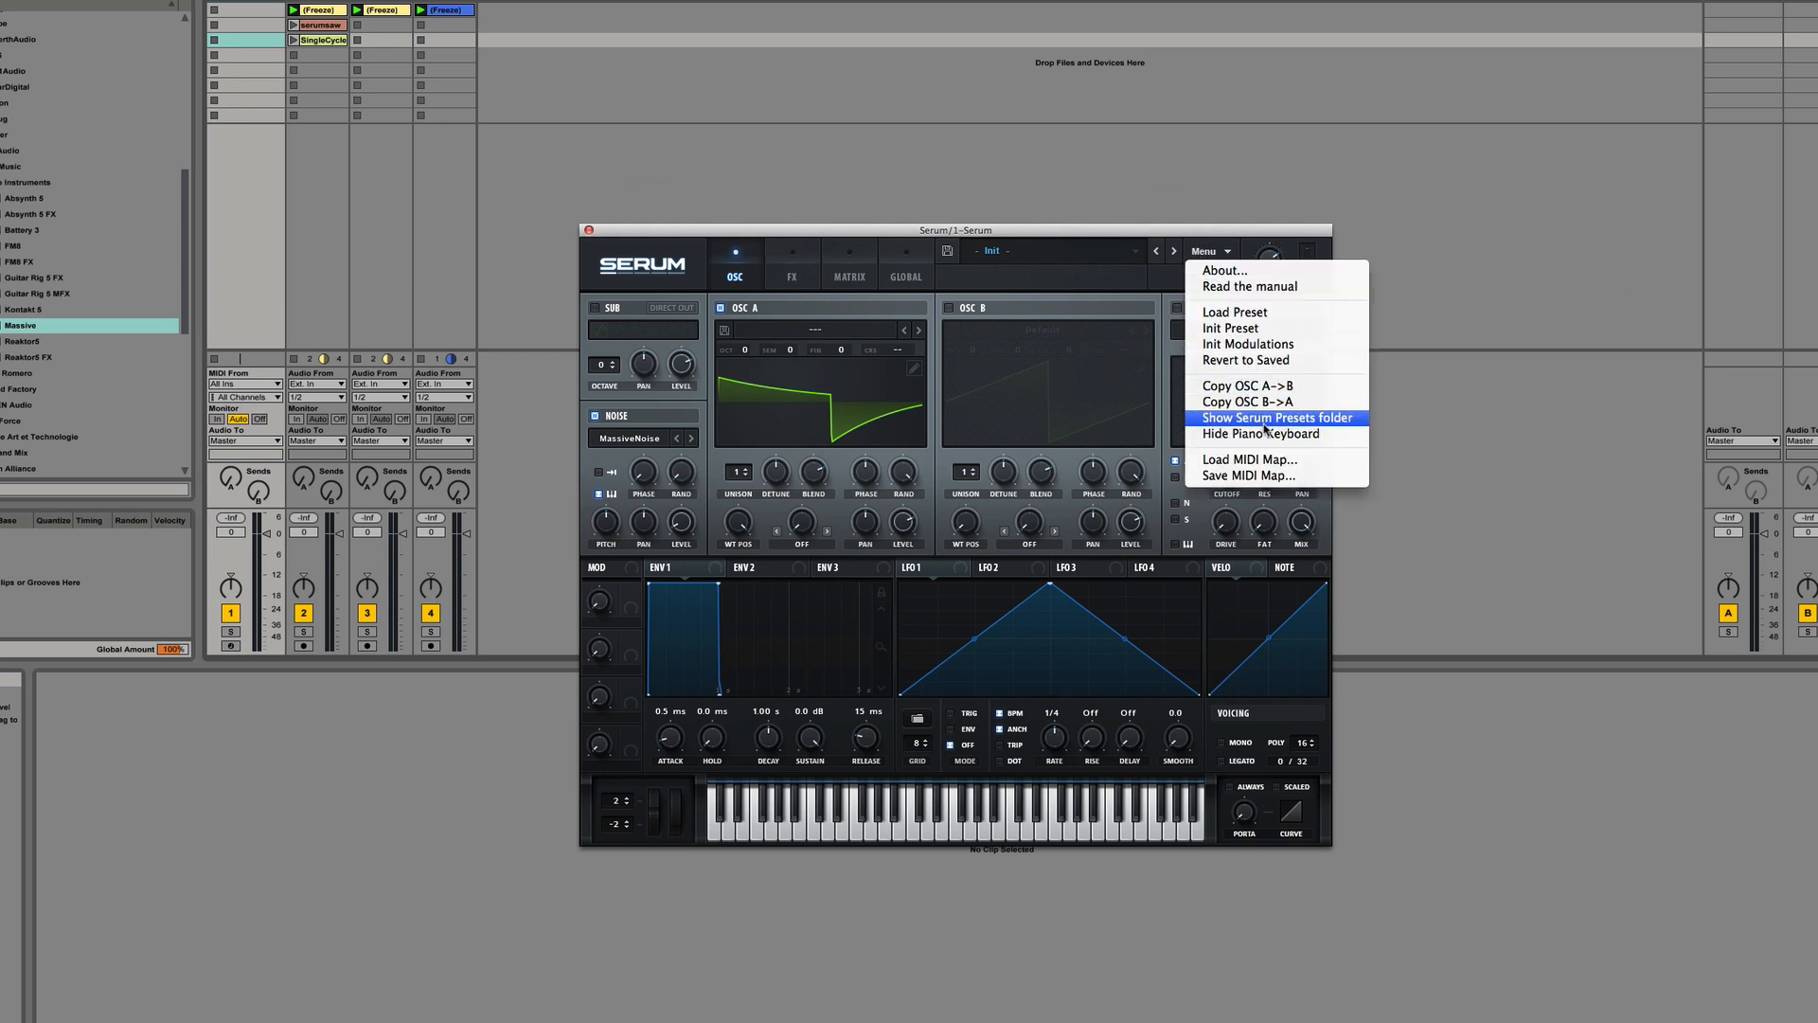
click(1299, 419)
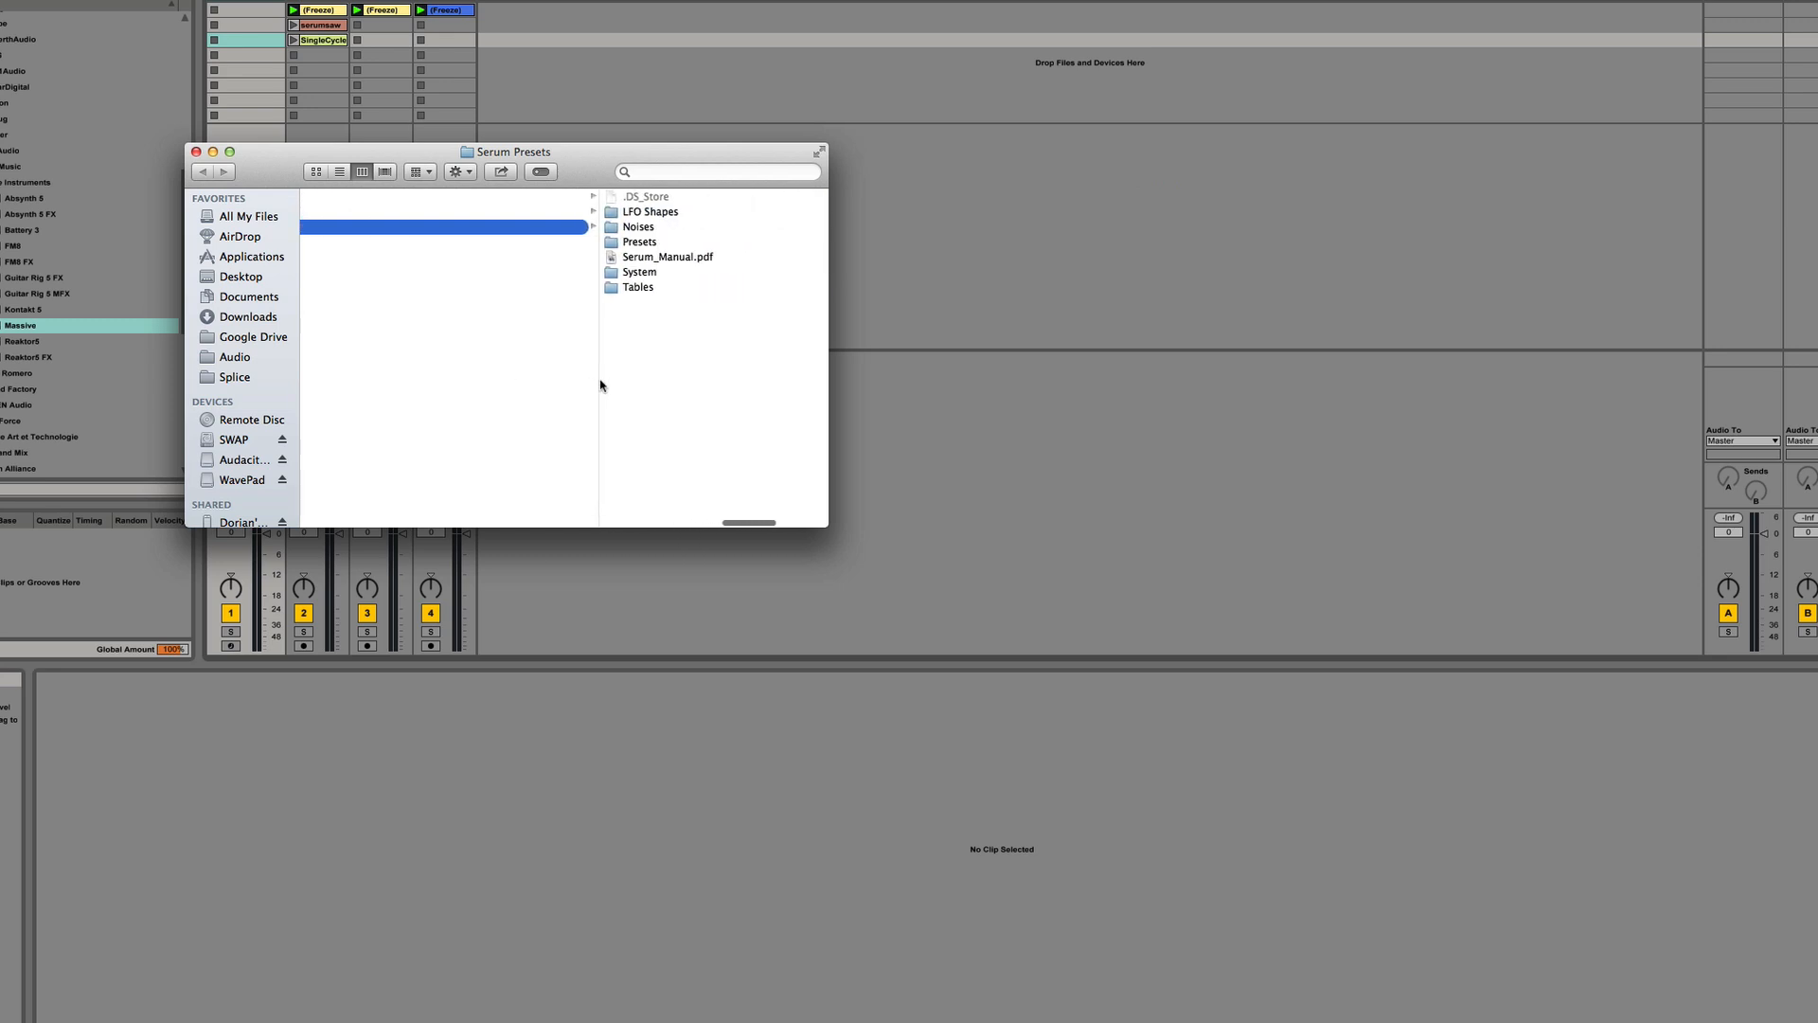
right_click(600, 385)
click(622, 402)
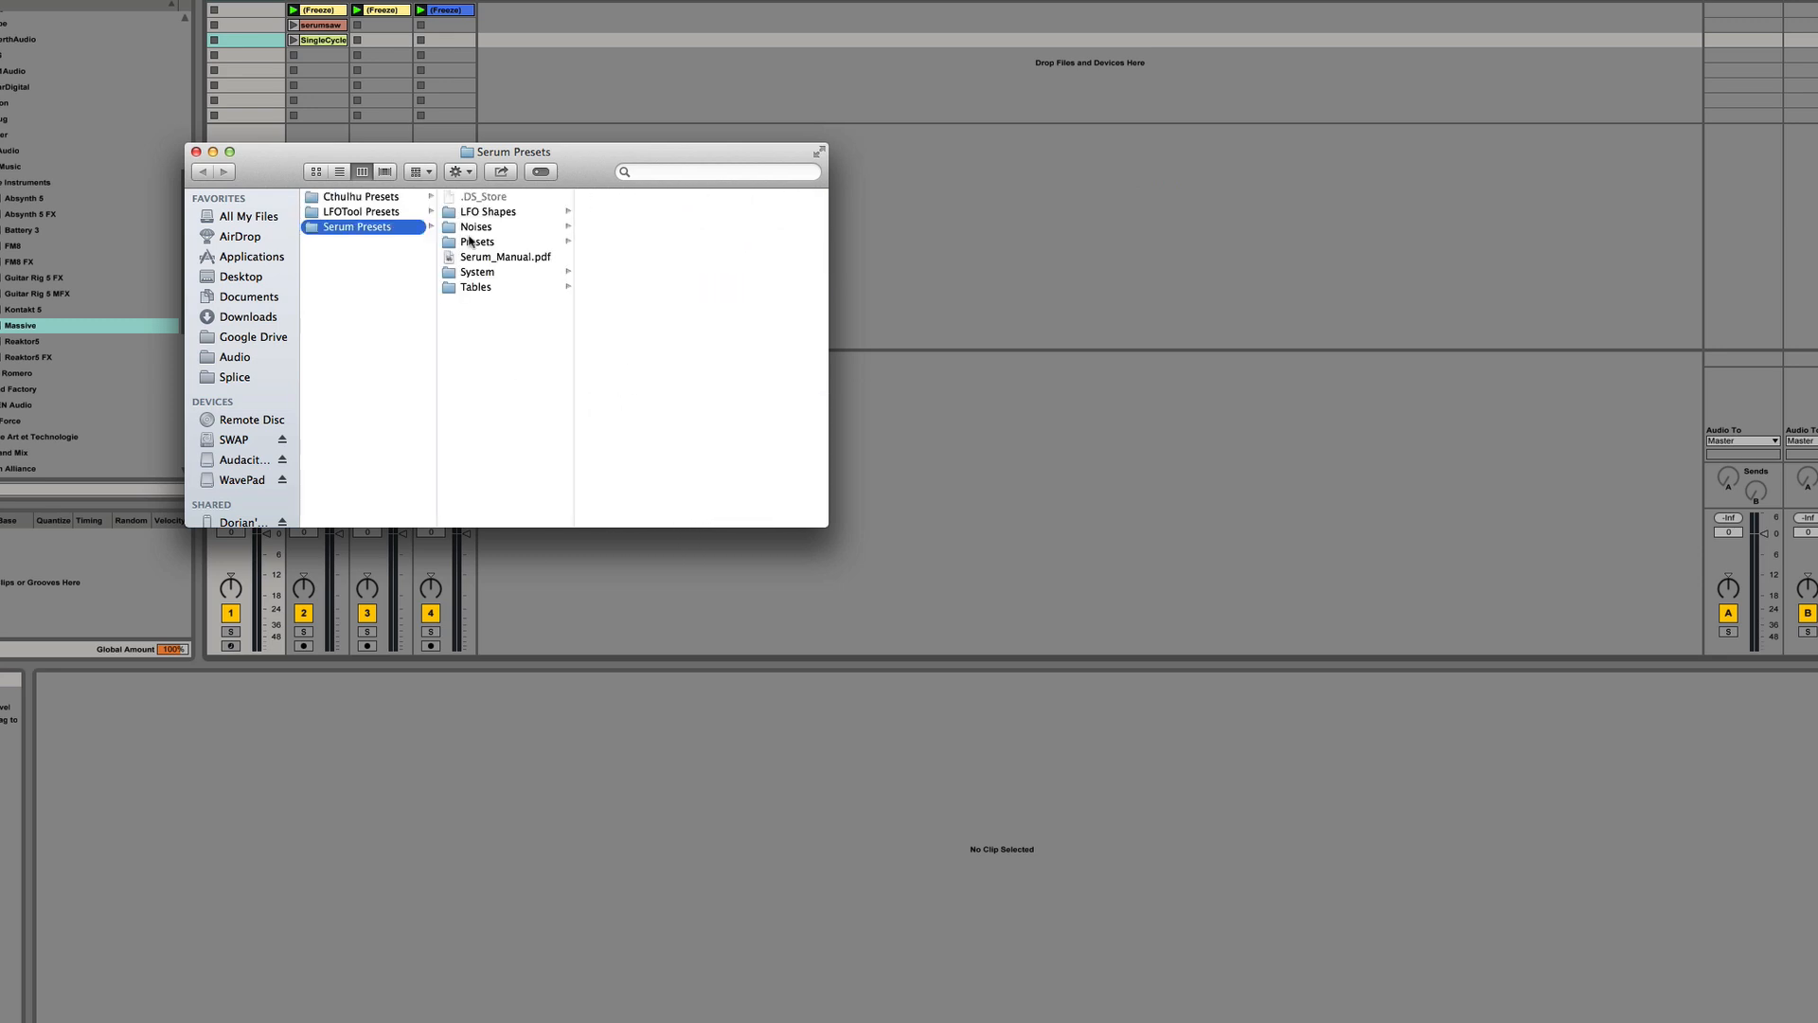
click(482, 230)
click(638, 320)
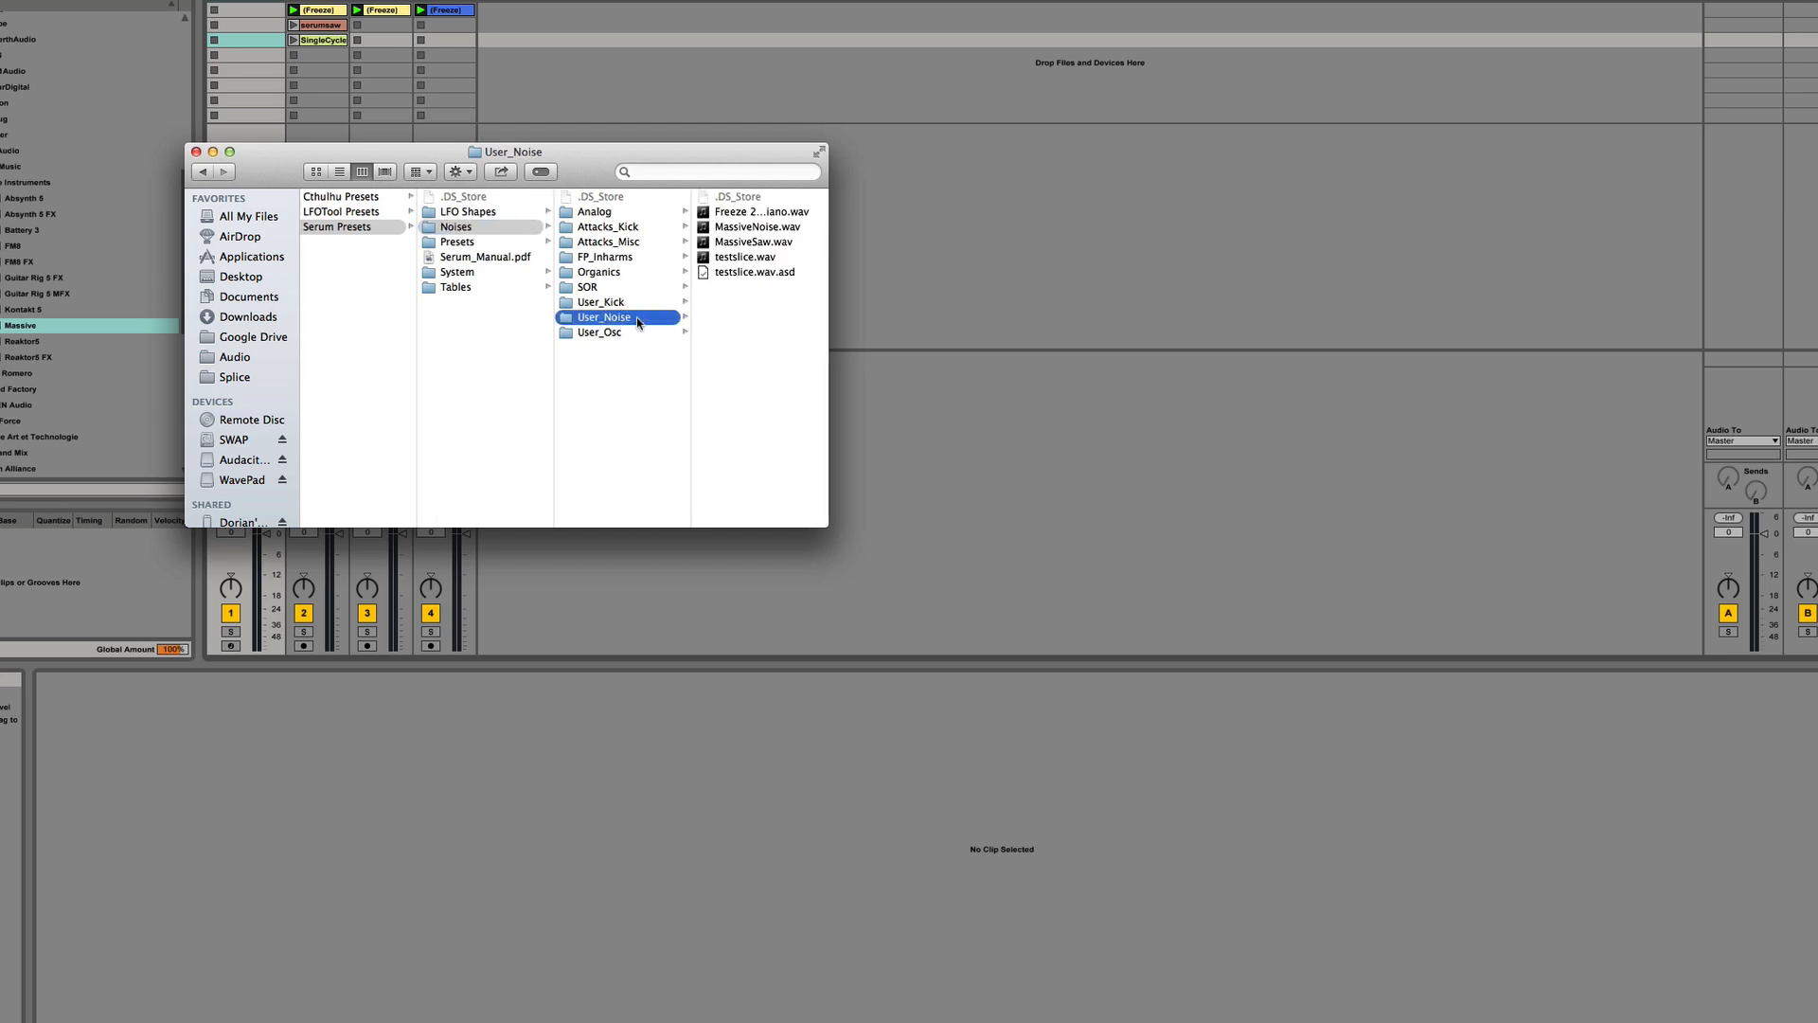
drag(1814, 436, 748, 343)
click(437, 789)
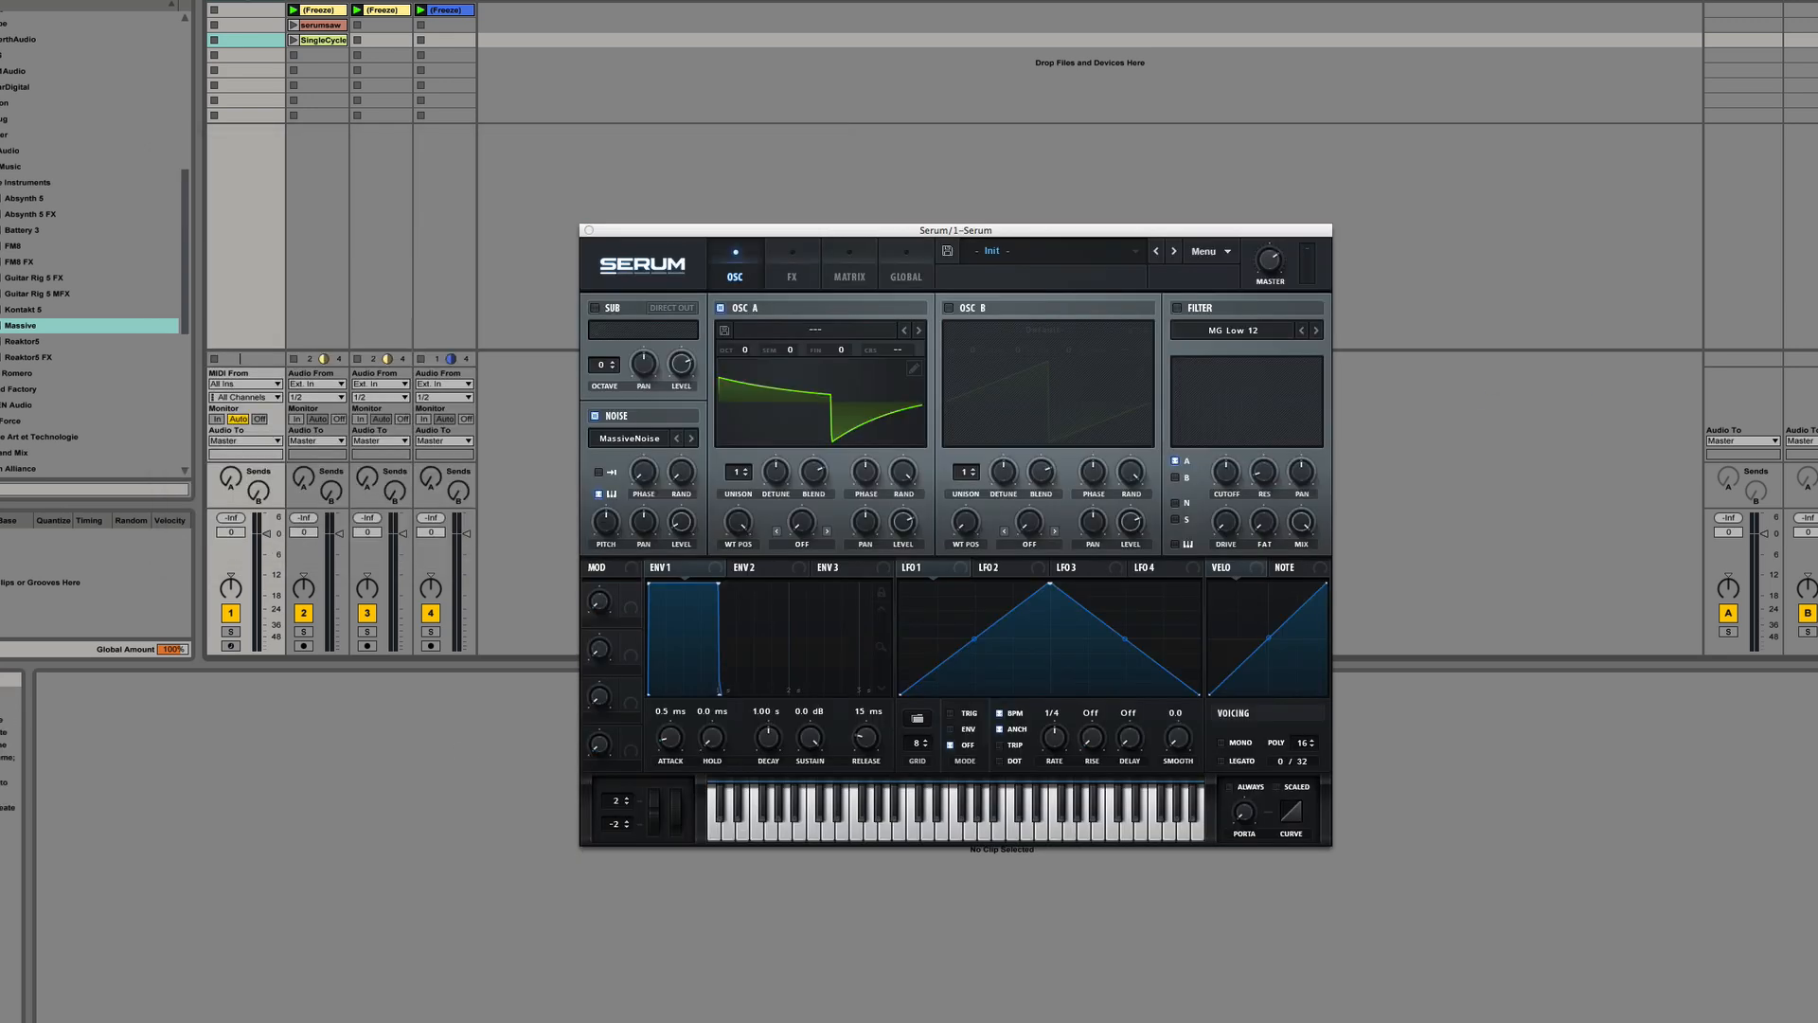
Delete Serum from track 1 and load a fresh Serum from Xfer Records ahead of Spectrum
key(shift+Tab)
key(Delete)
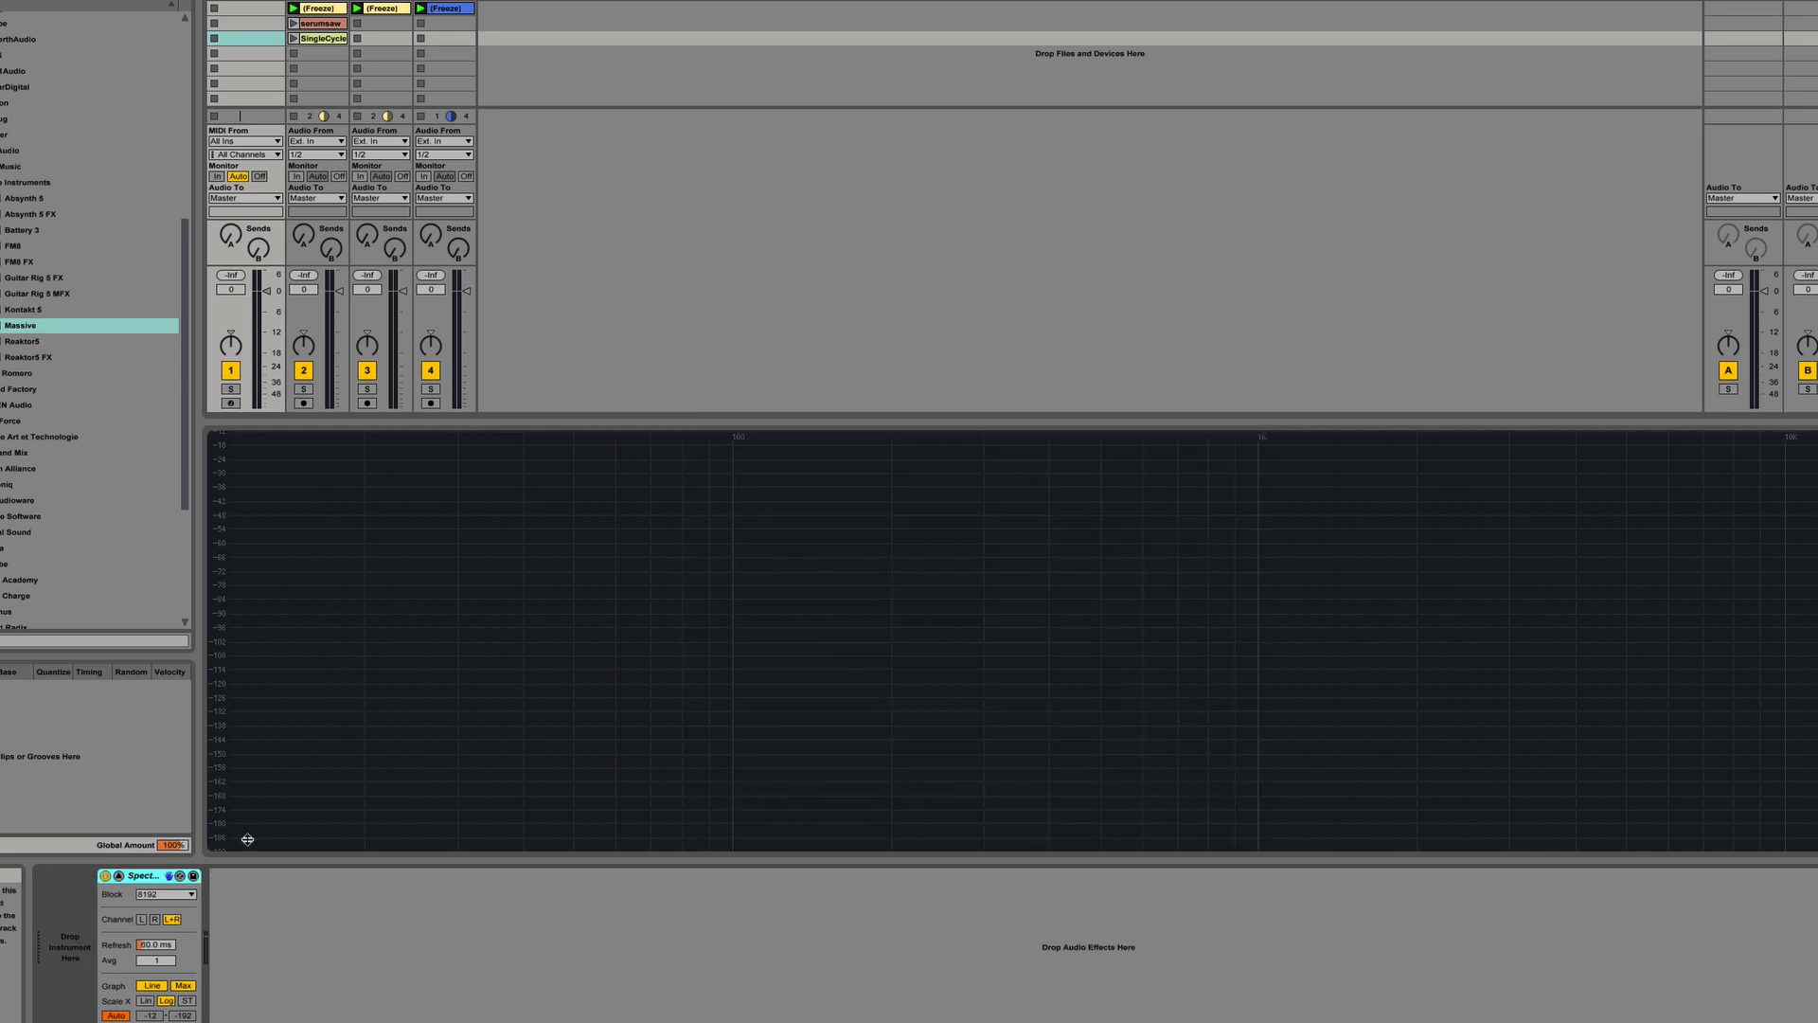
scroll(22, 587, down, 5)
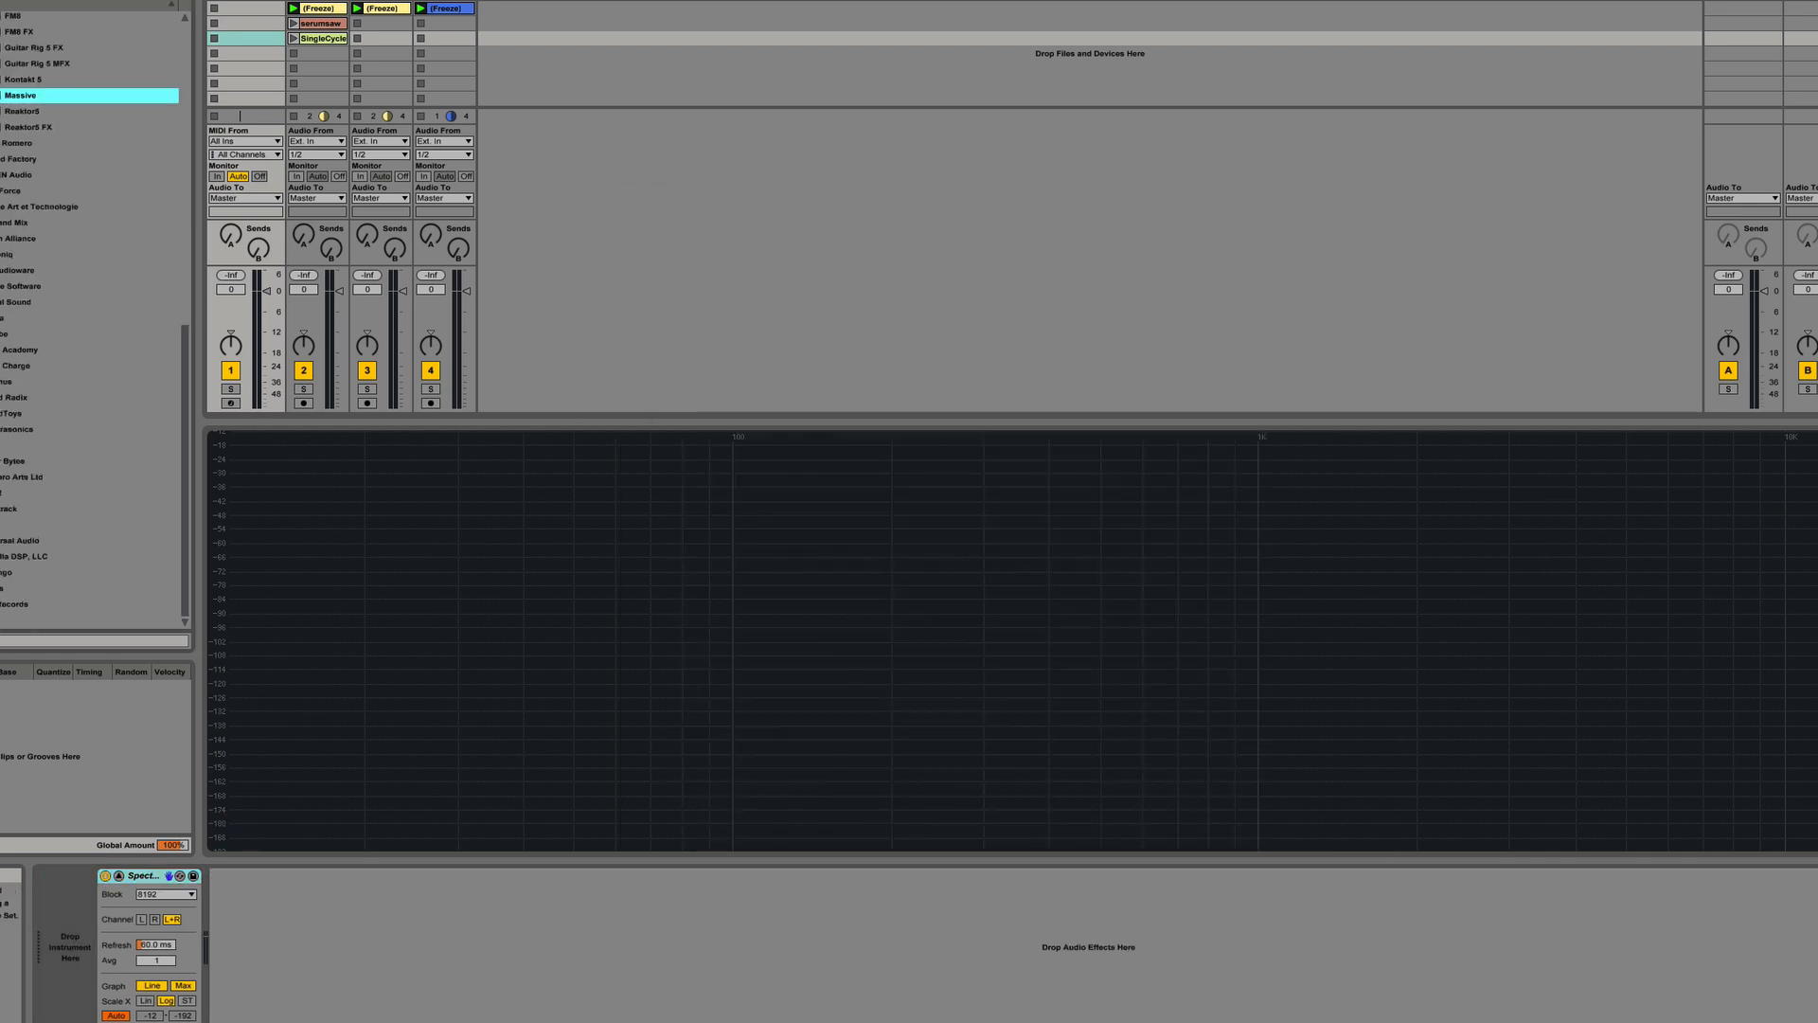
click(2, 604)
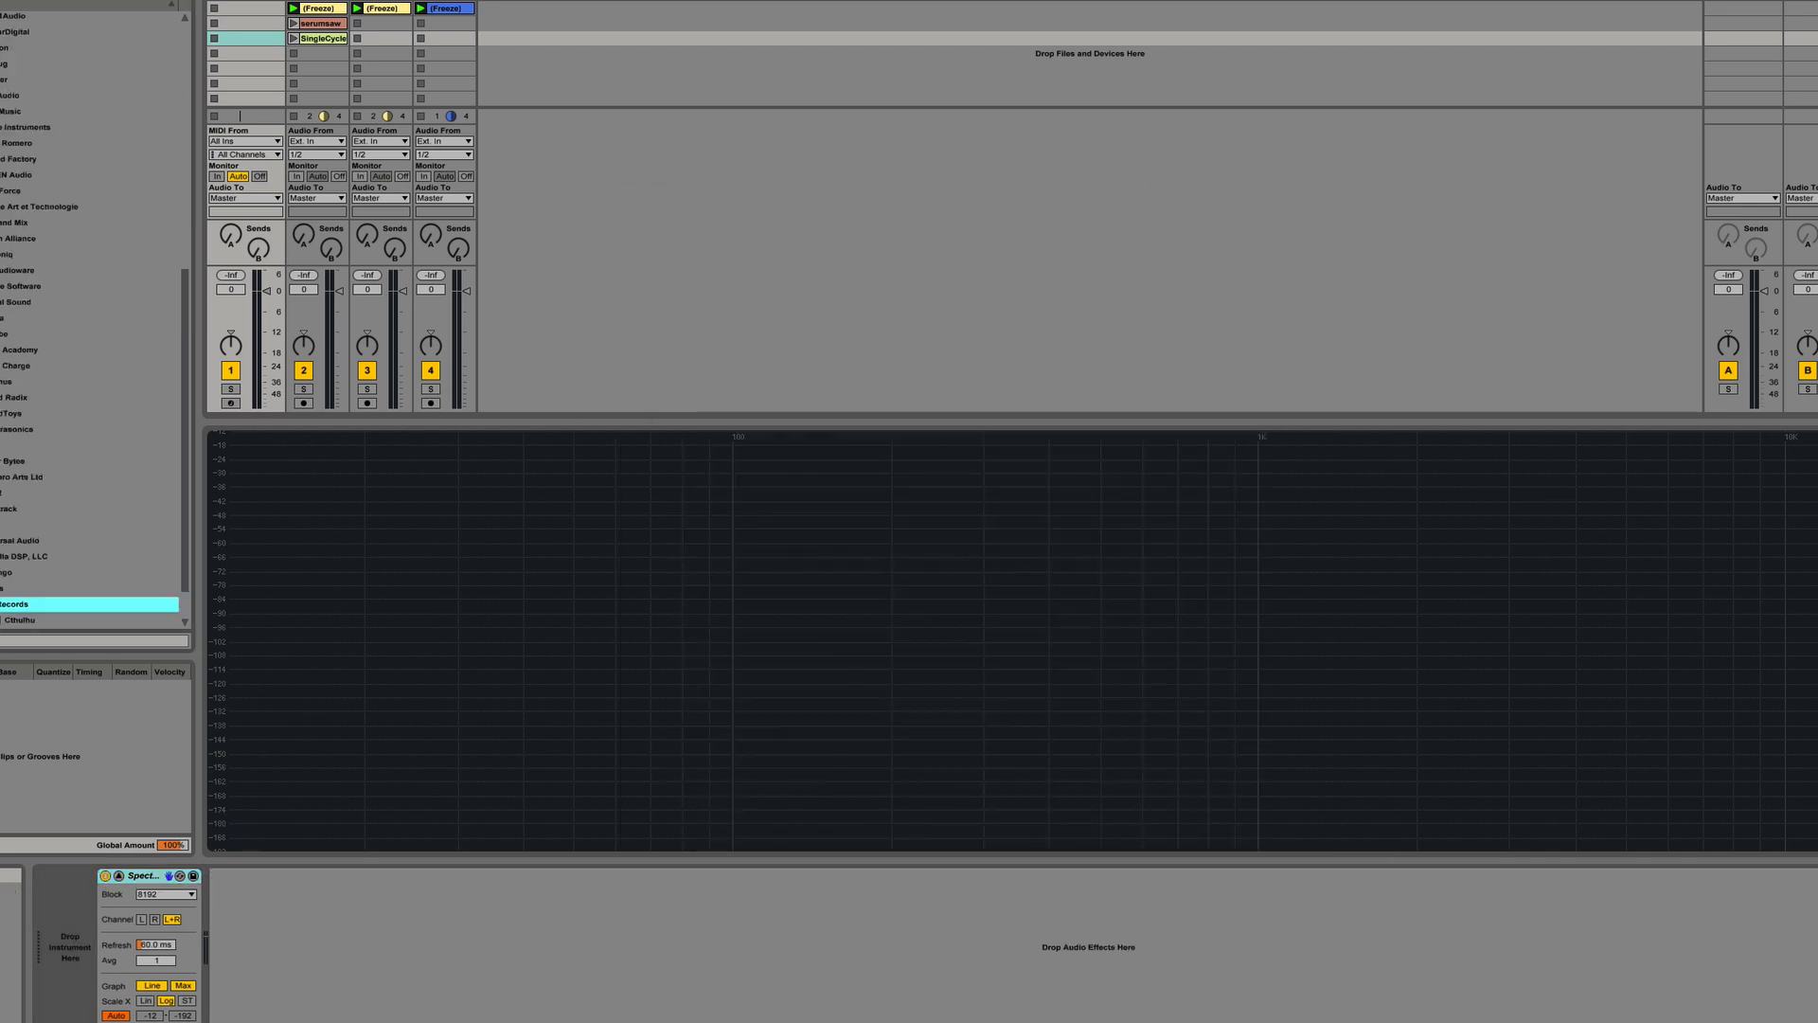
scroll(25, 625, down, 2)
drag(14, 607, 61, 918)
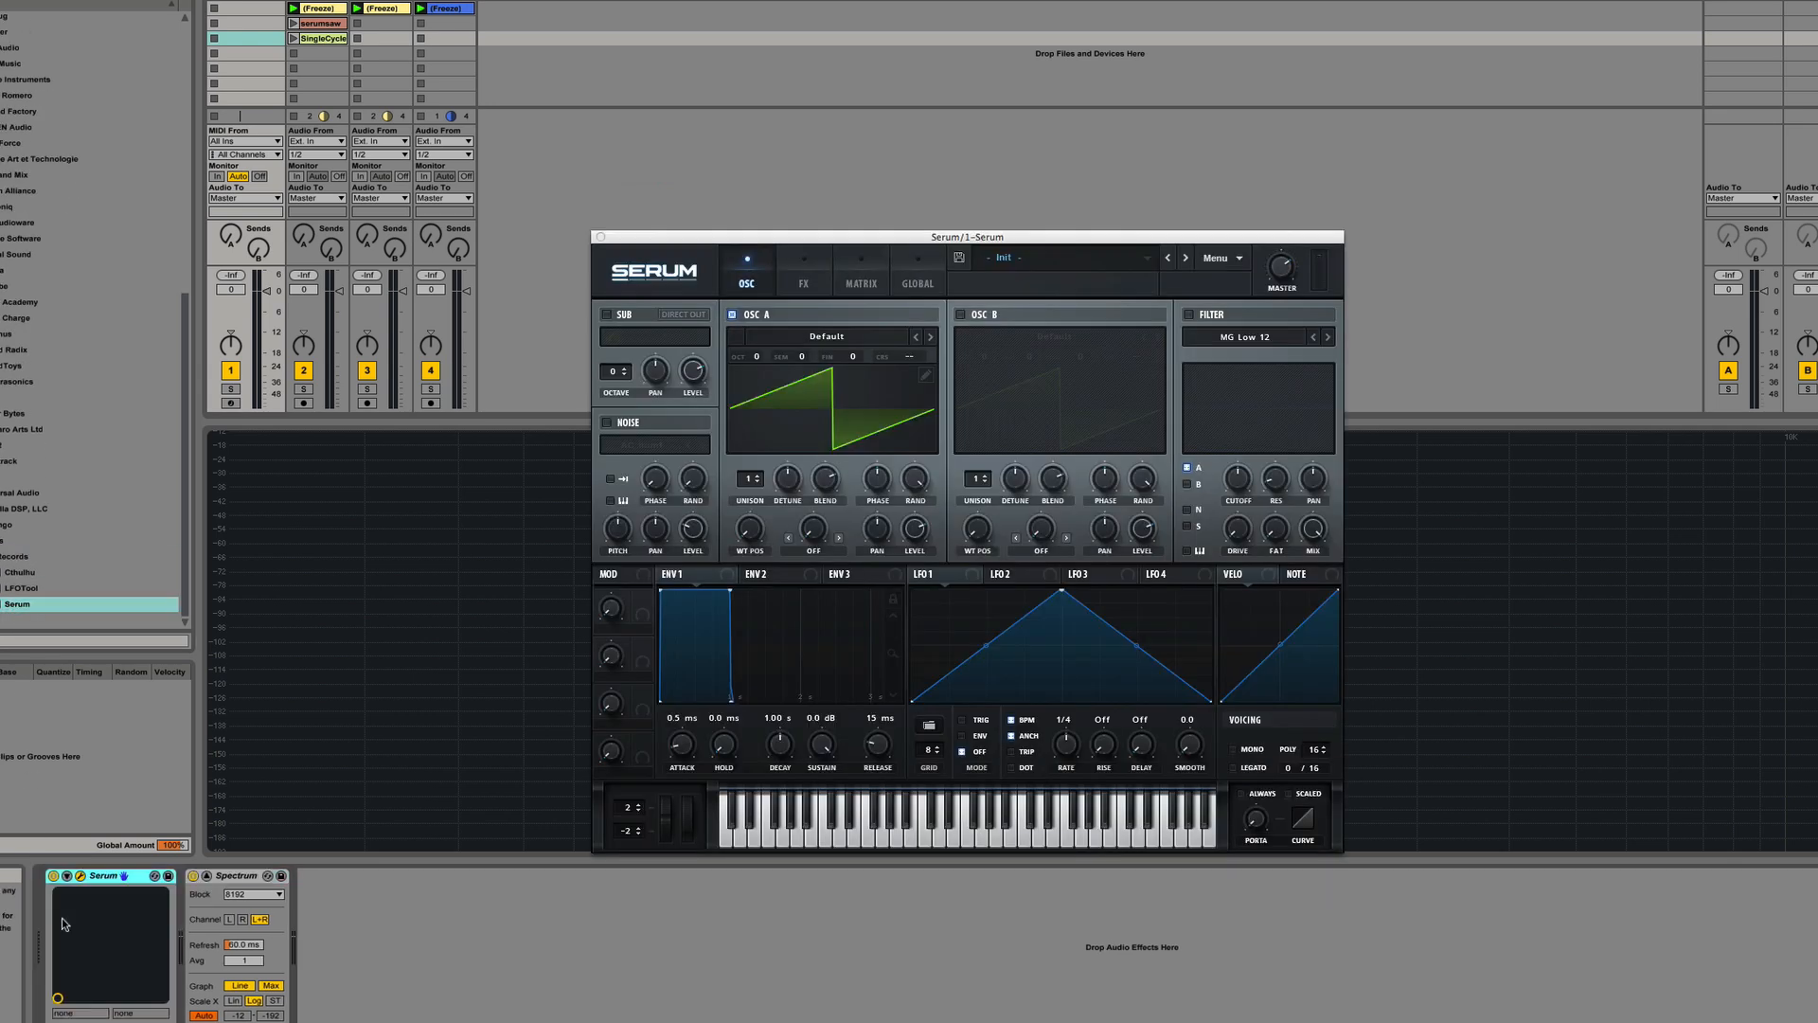
Turn off Serum's oscillator A, enable the noise oscillator and load SingleCycleSaw from User_Noise
click(748, 315)
click(607, 423)
click(646, 444)
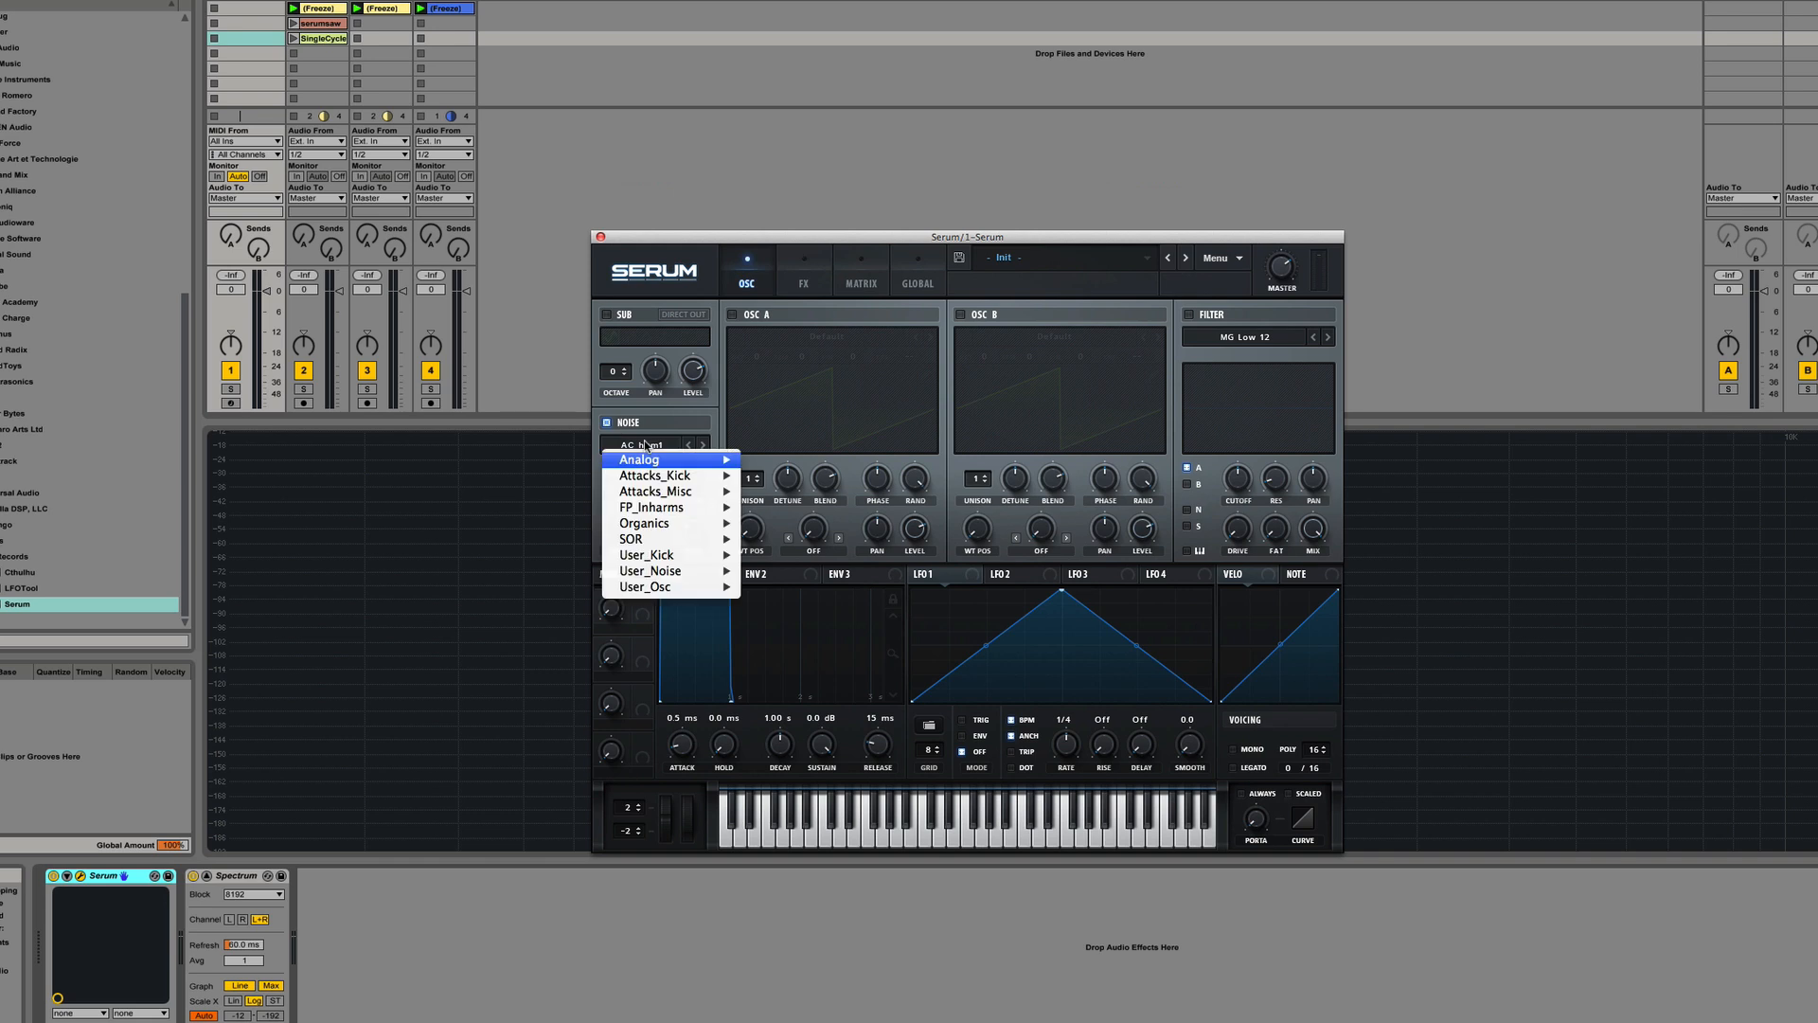
mouse_move(700, 572)
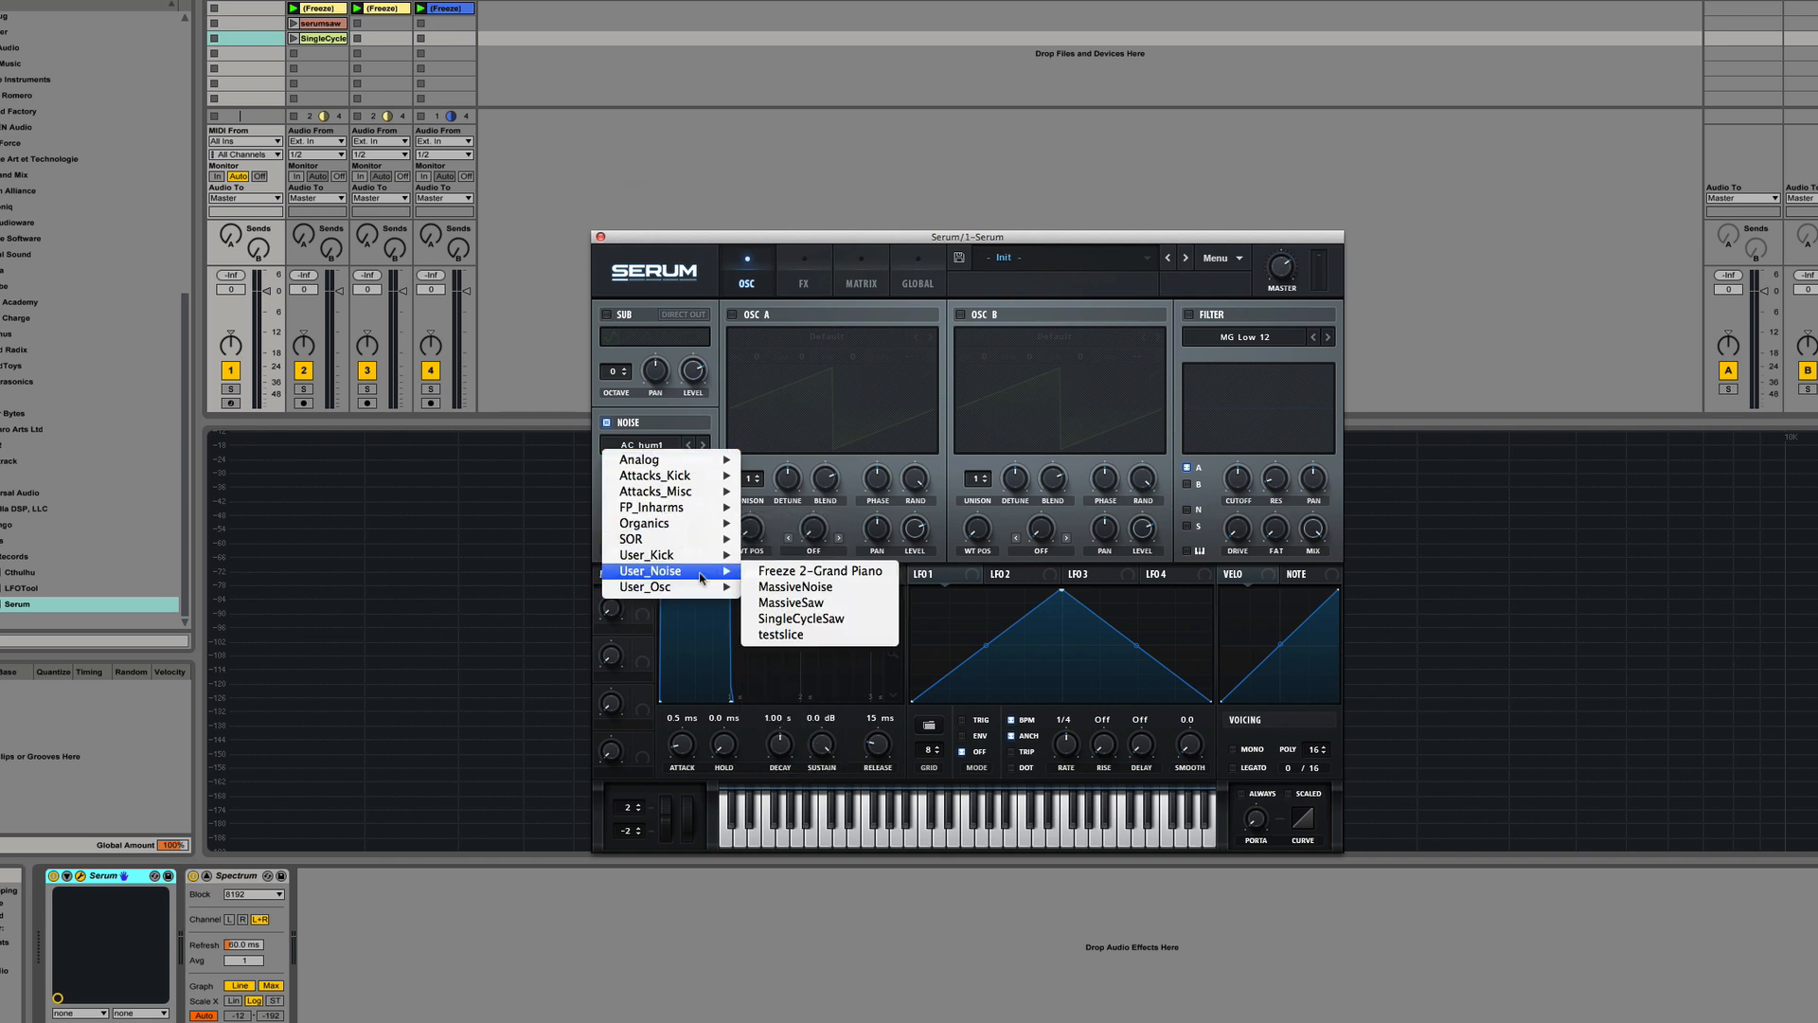
click(806, 620)
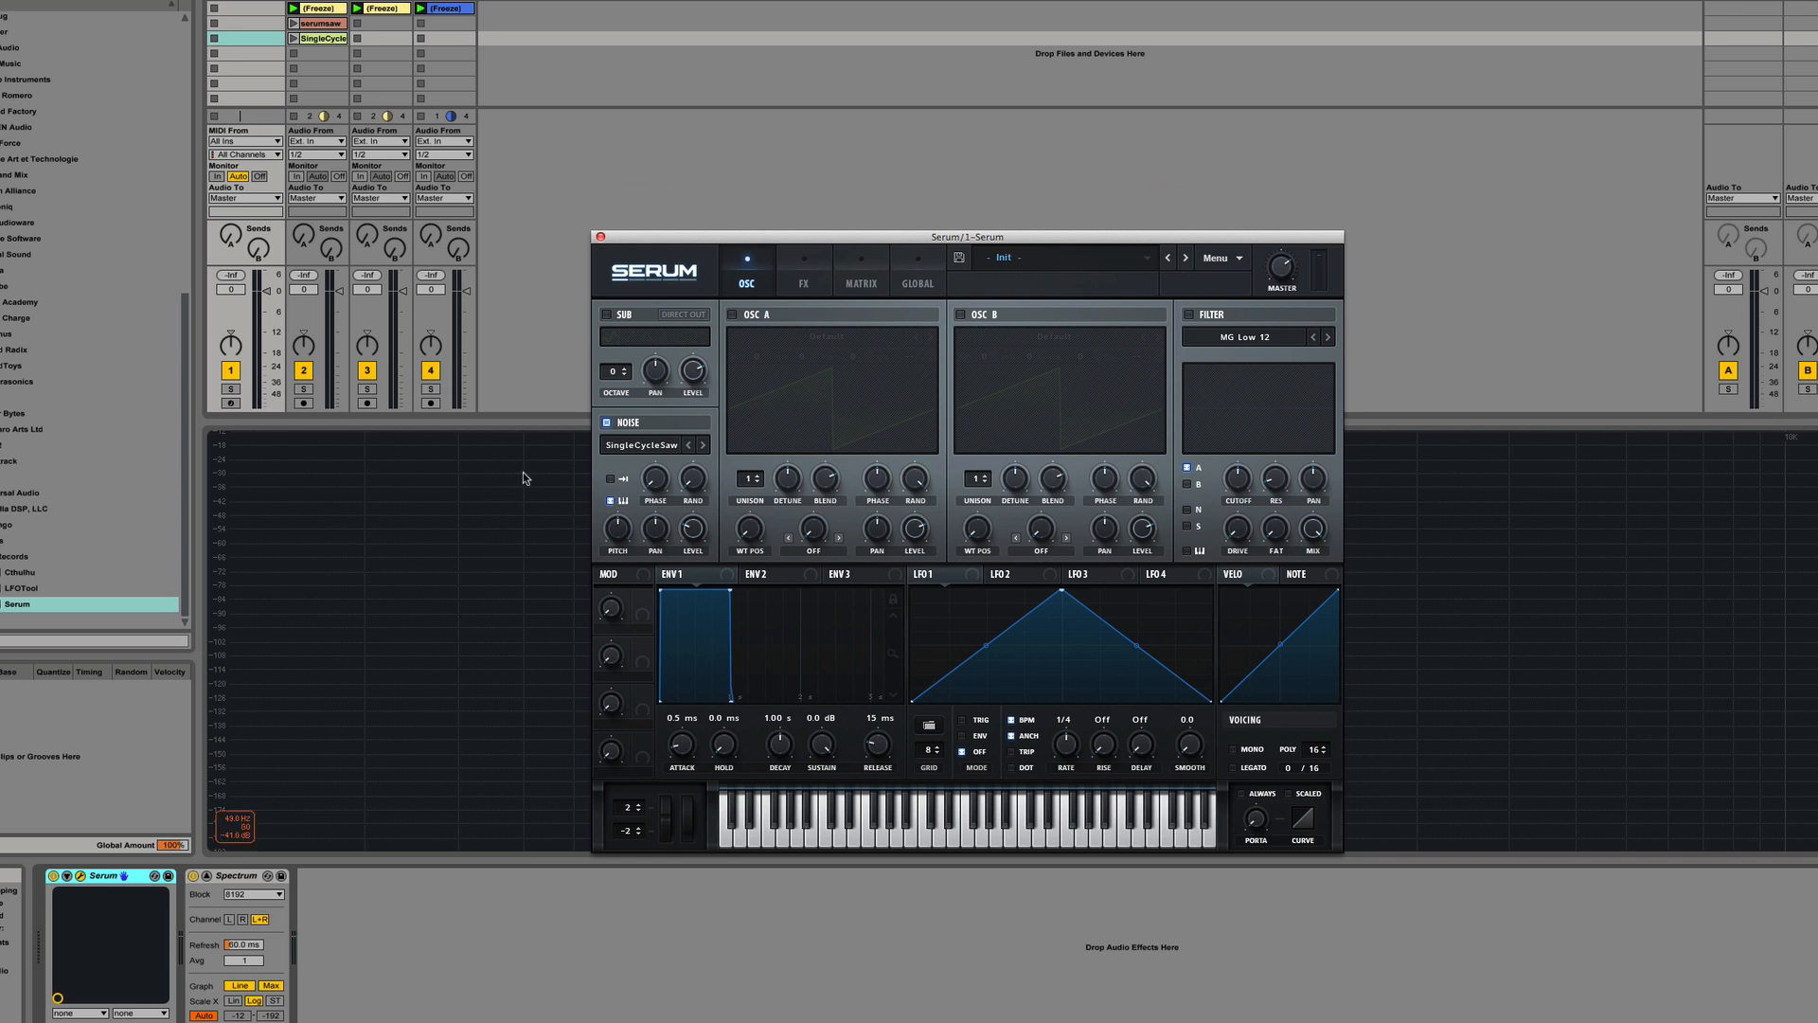
Arm track 1 for recording and raise Serum's noise oscillator level to audition the sample
click(230, 403)
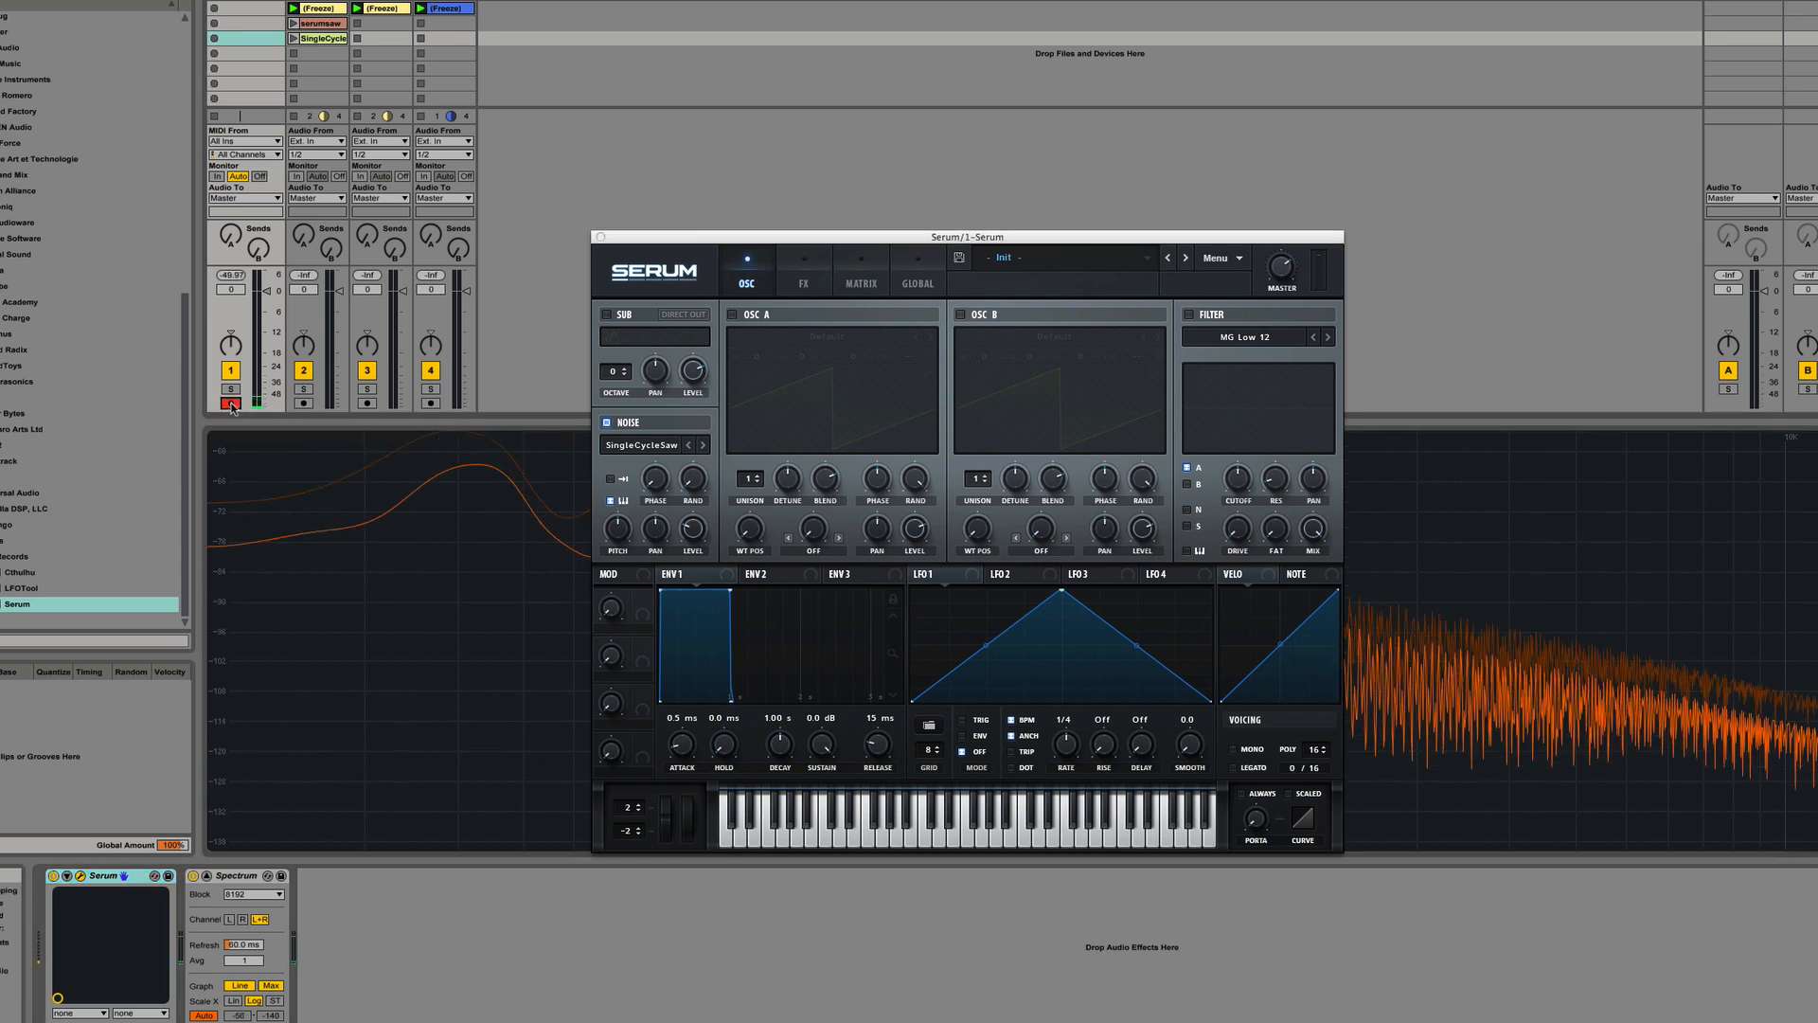
click(699, 533)
drag(700, 537, 700, 461)
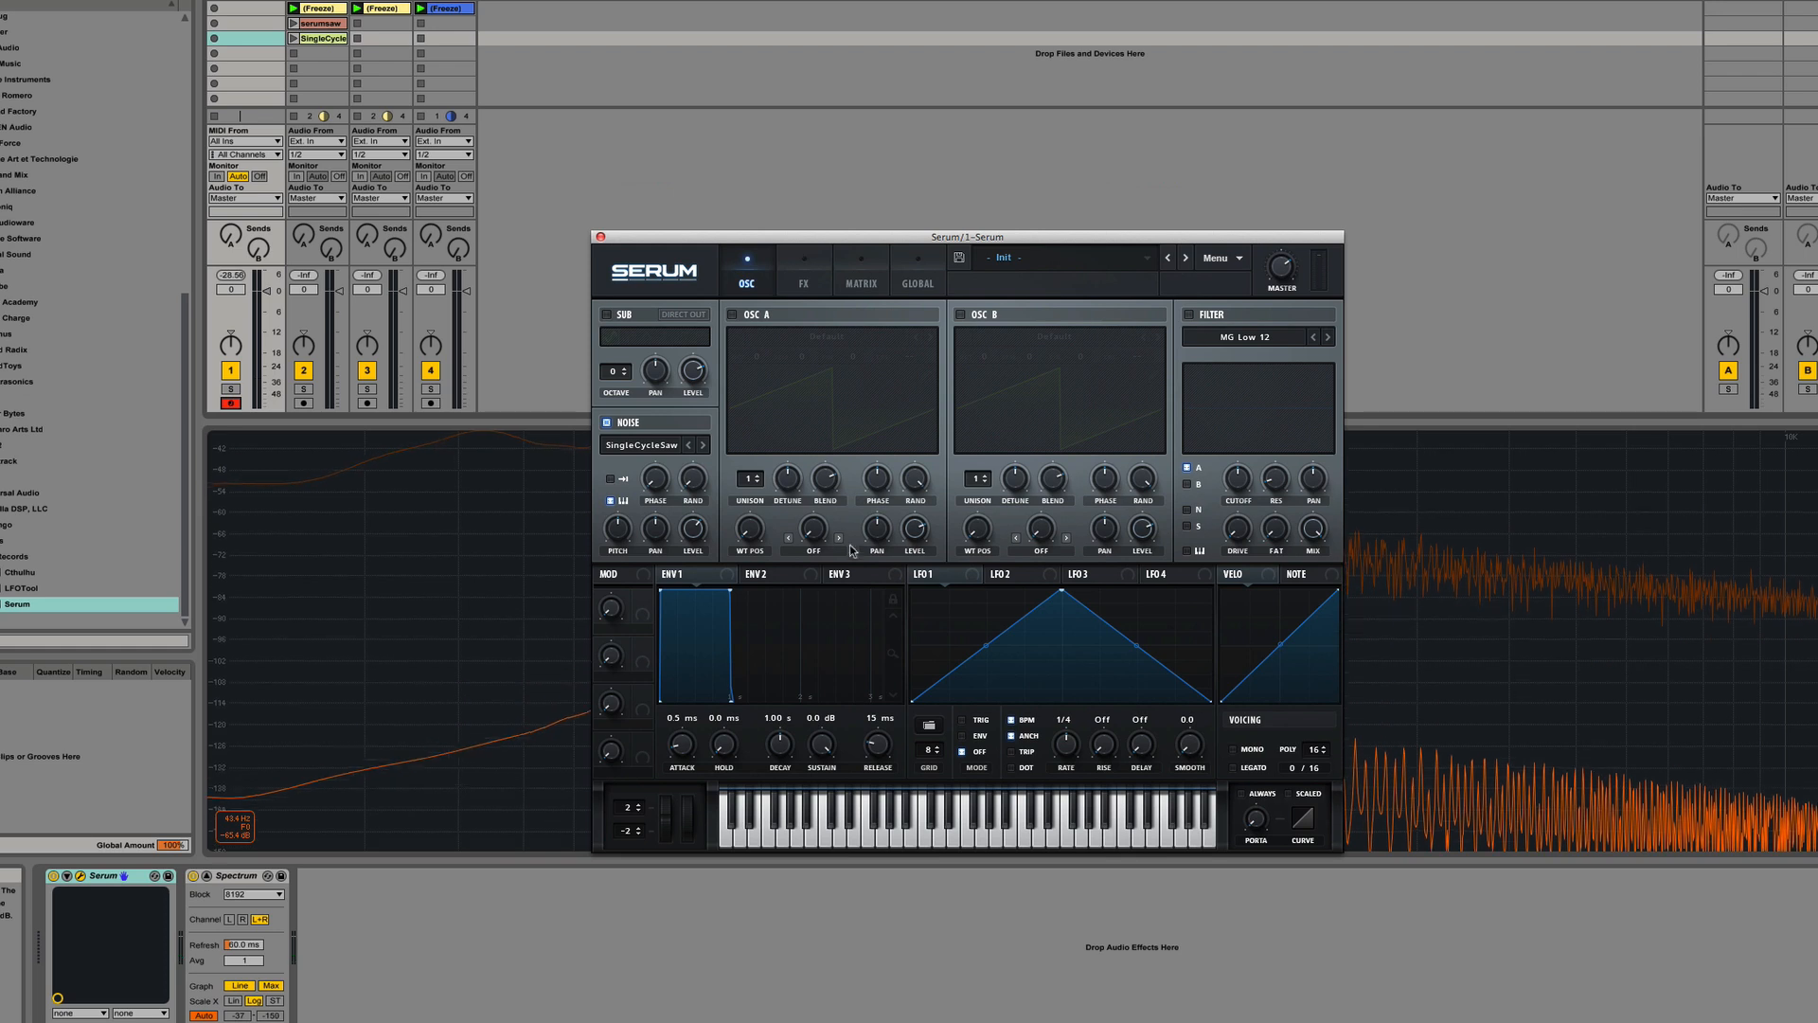
drag(698, 533, 702, 507)
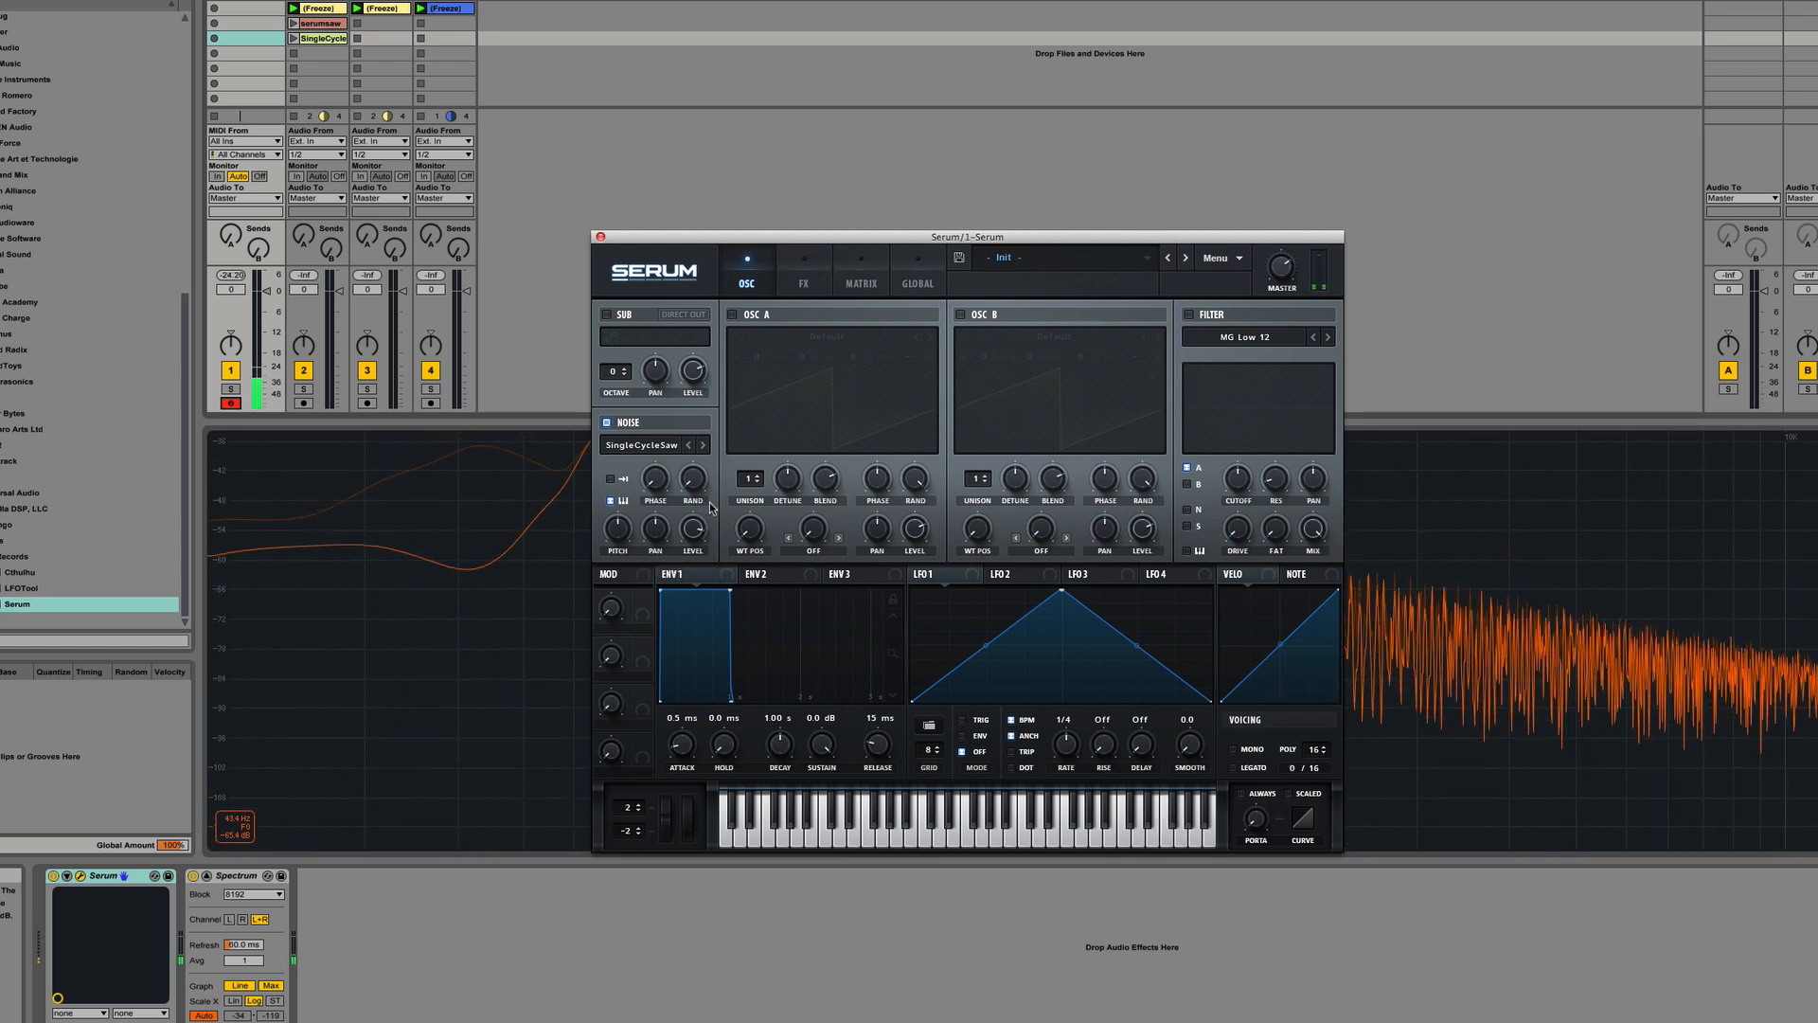
Reveal Serum's presets folder again and open Noises/User_Noise
click(1237, 260)
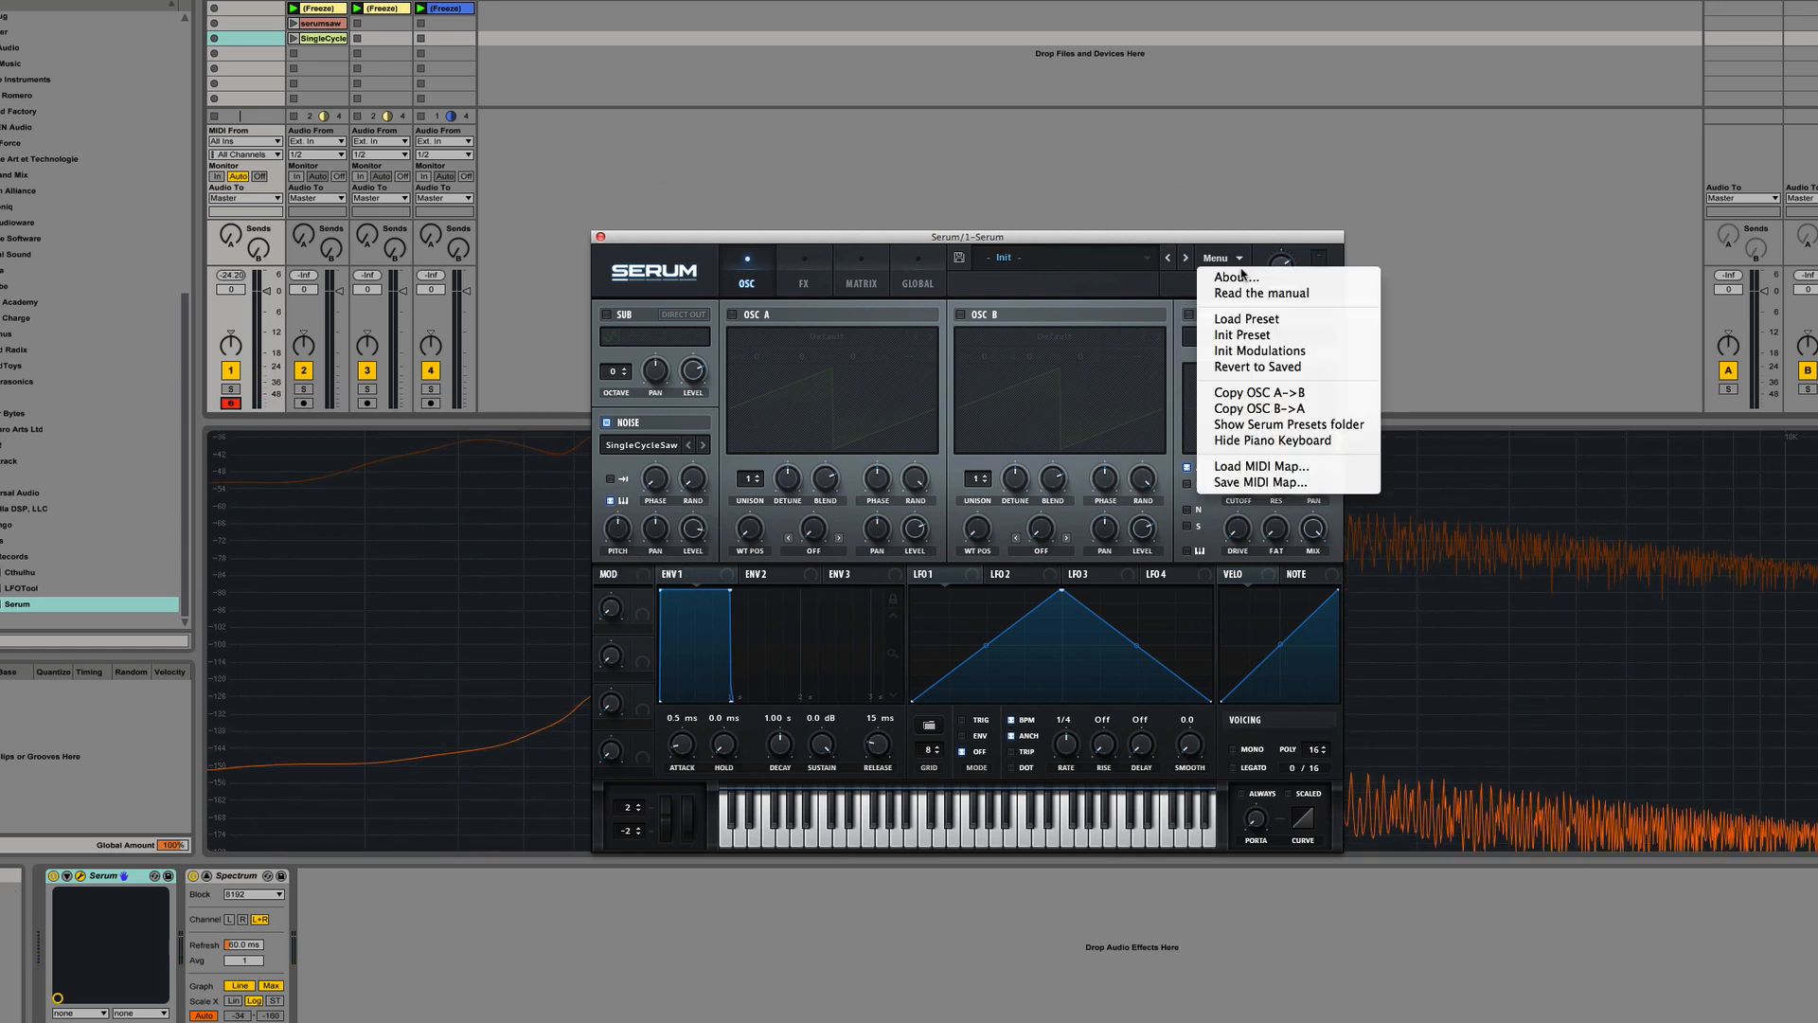
click(1289, 425)
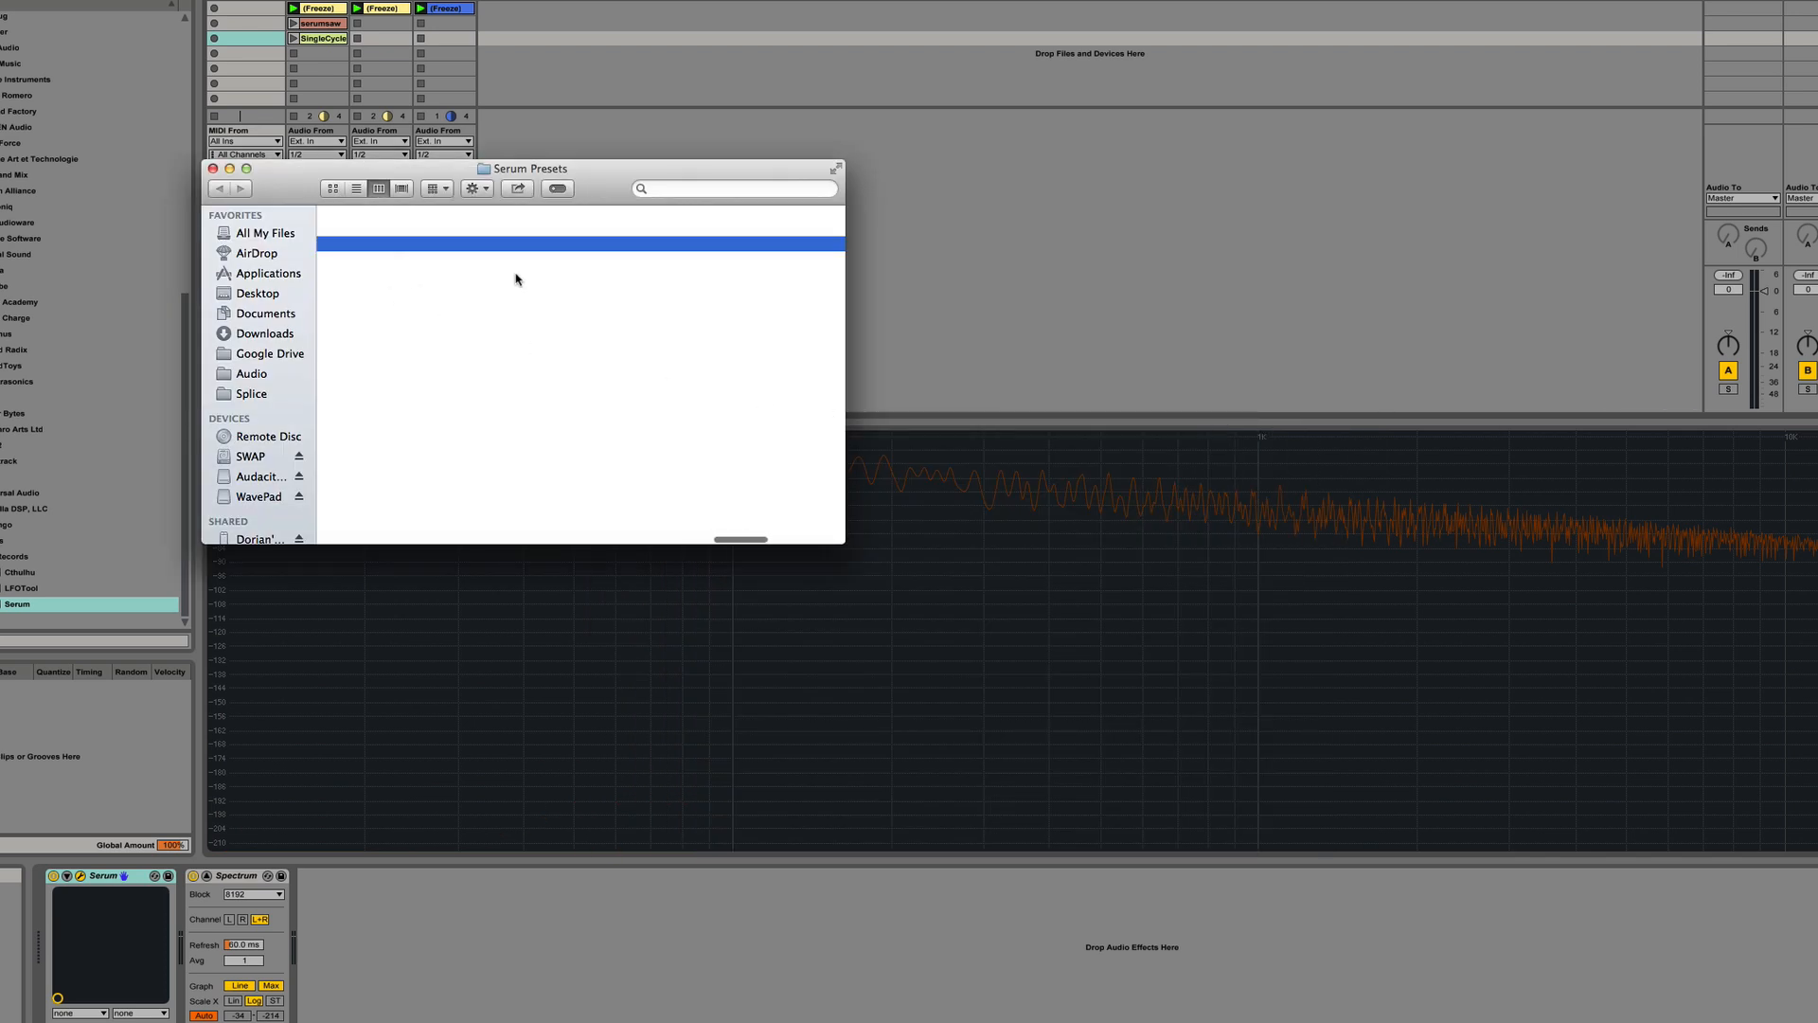
click(413, 245)
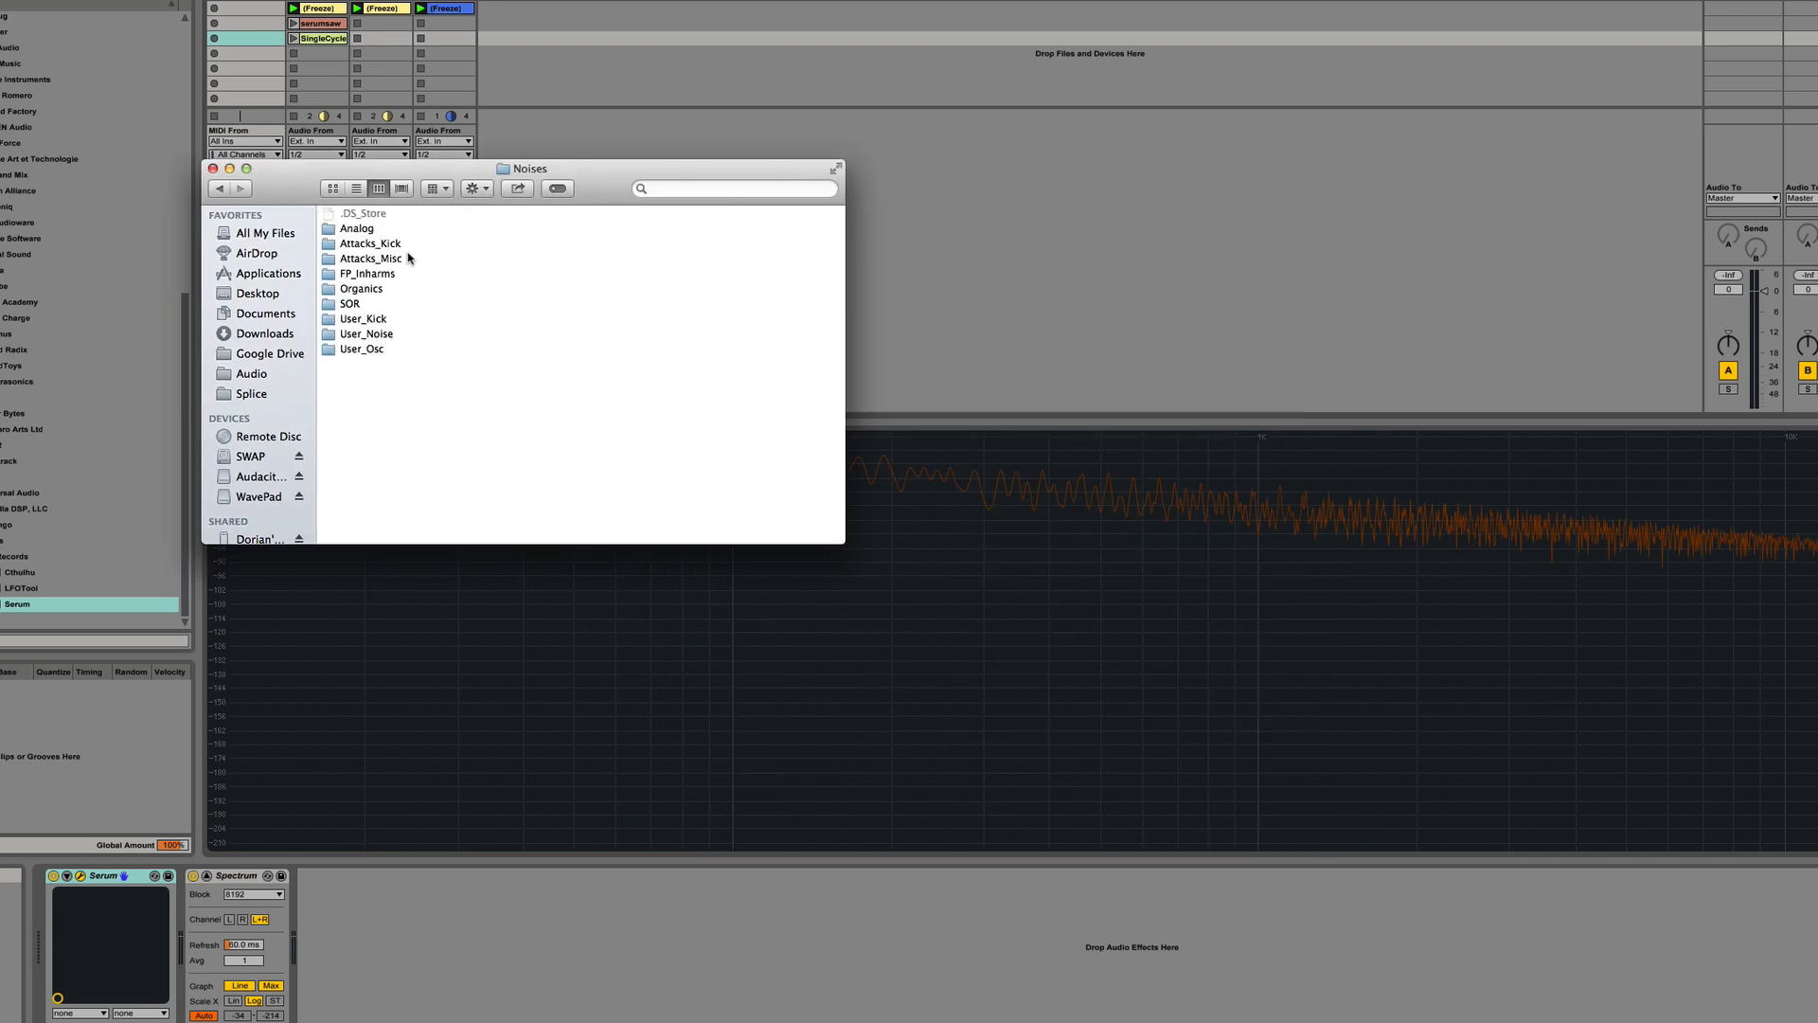
click(380, 334)
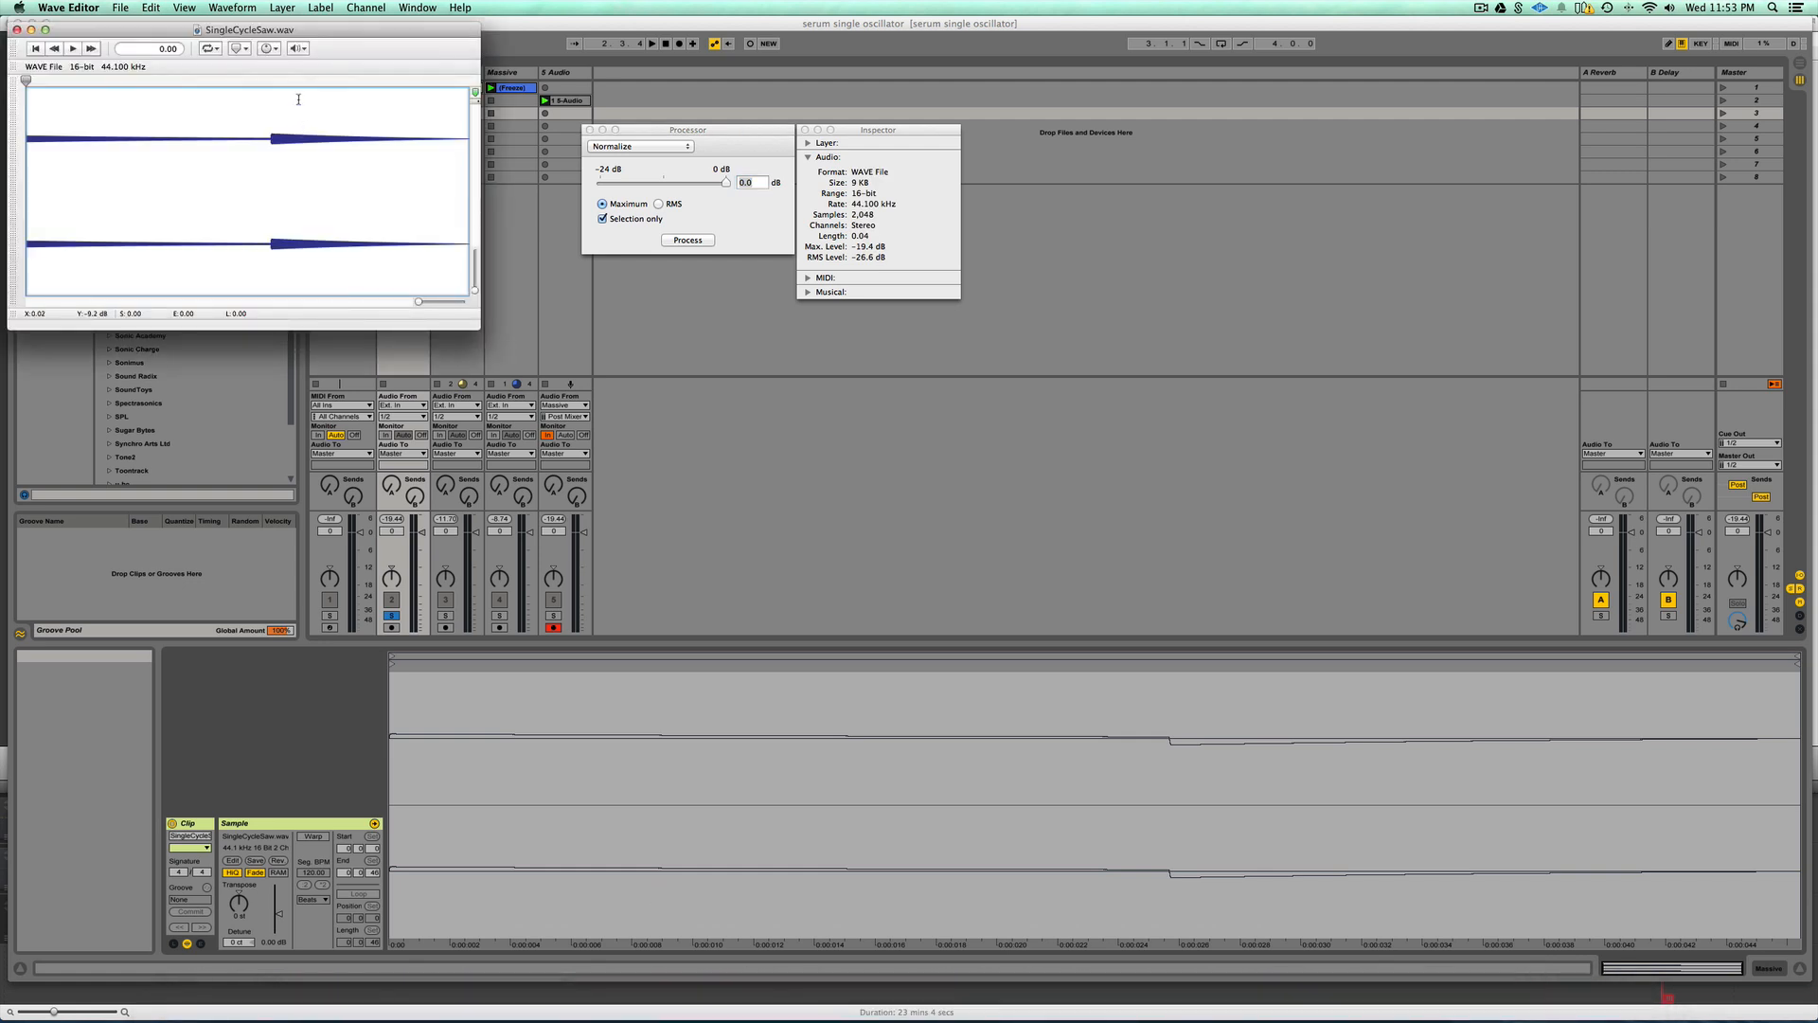
In Wave Editor, select the whole SingleCycleSaw.wav waveform and normalize it to a maximum of 0.0 dB
drag(304, 34, 423, 107)
click(426, 265)
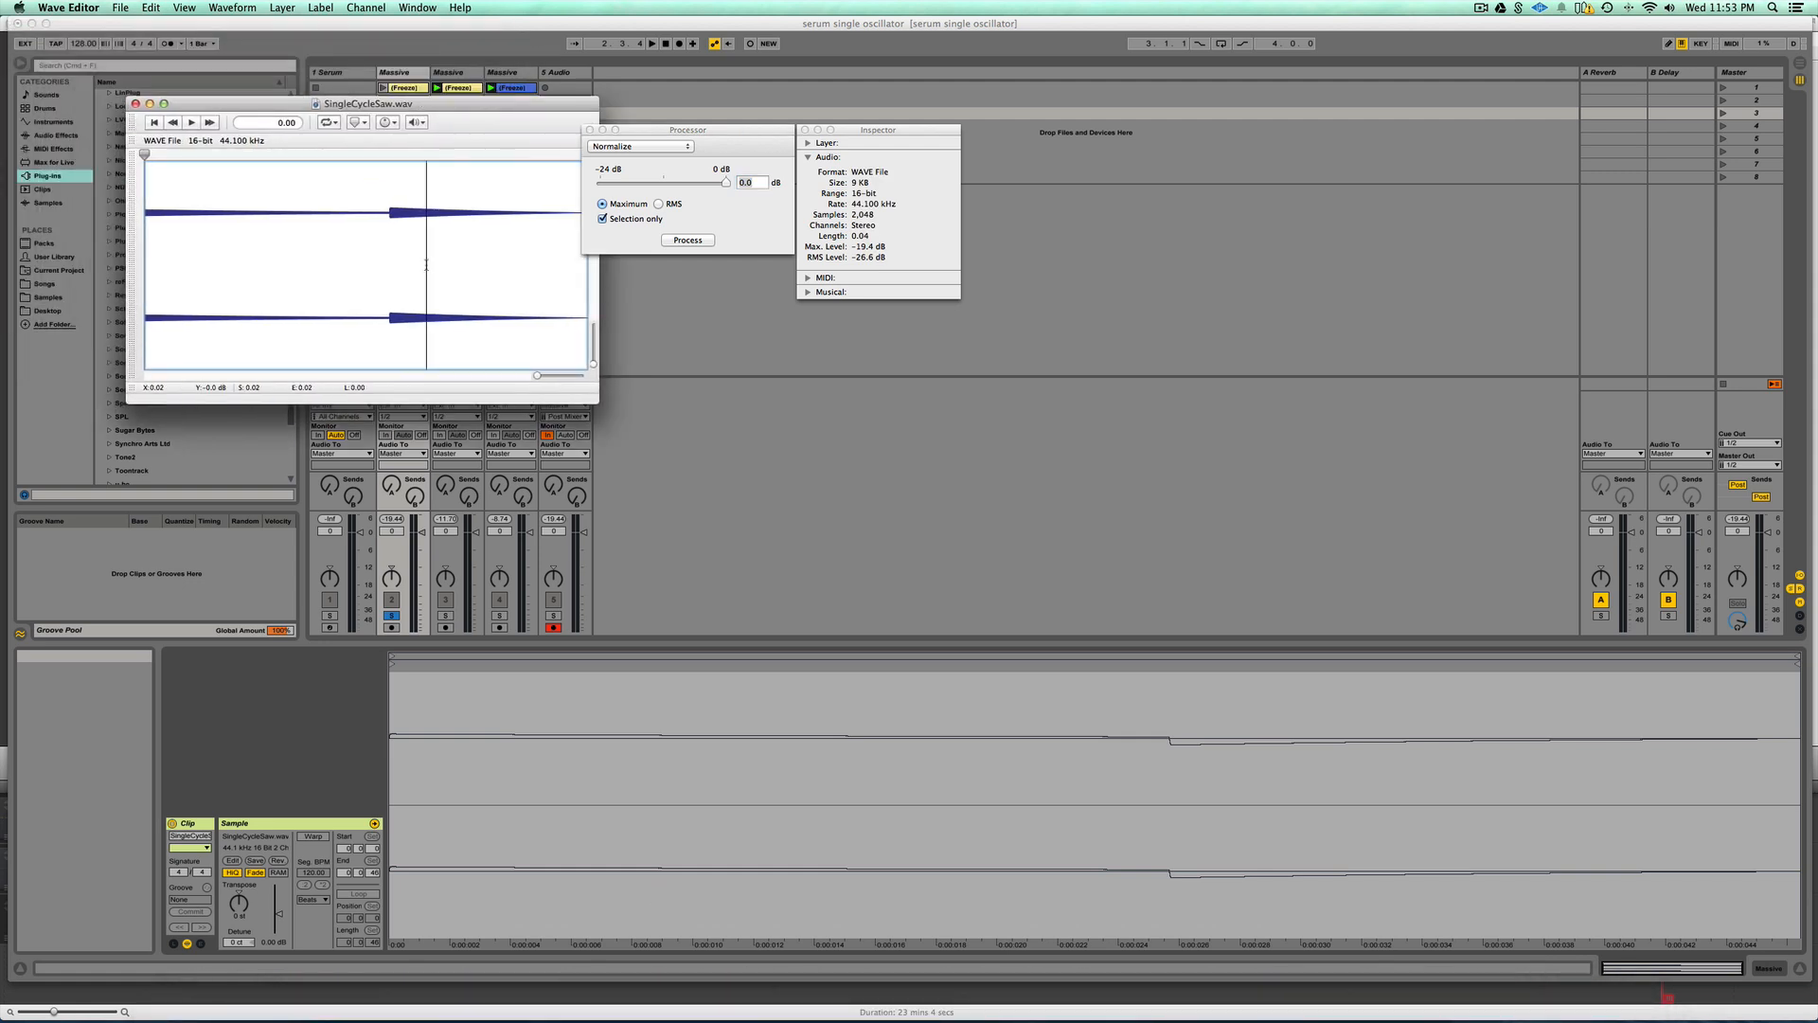
key(super+a)
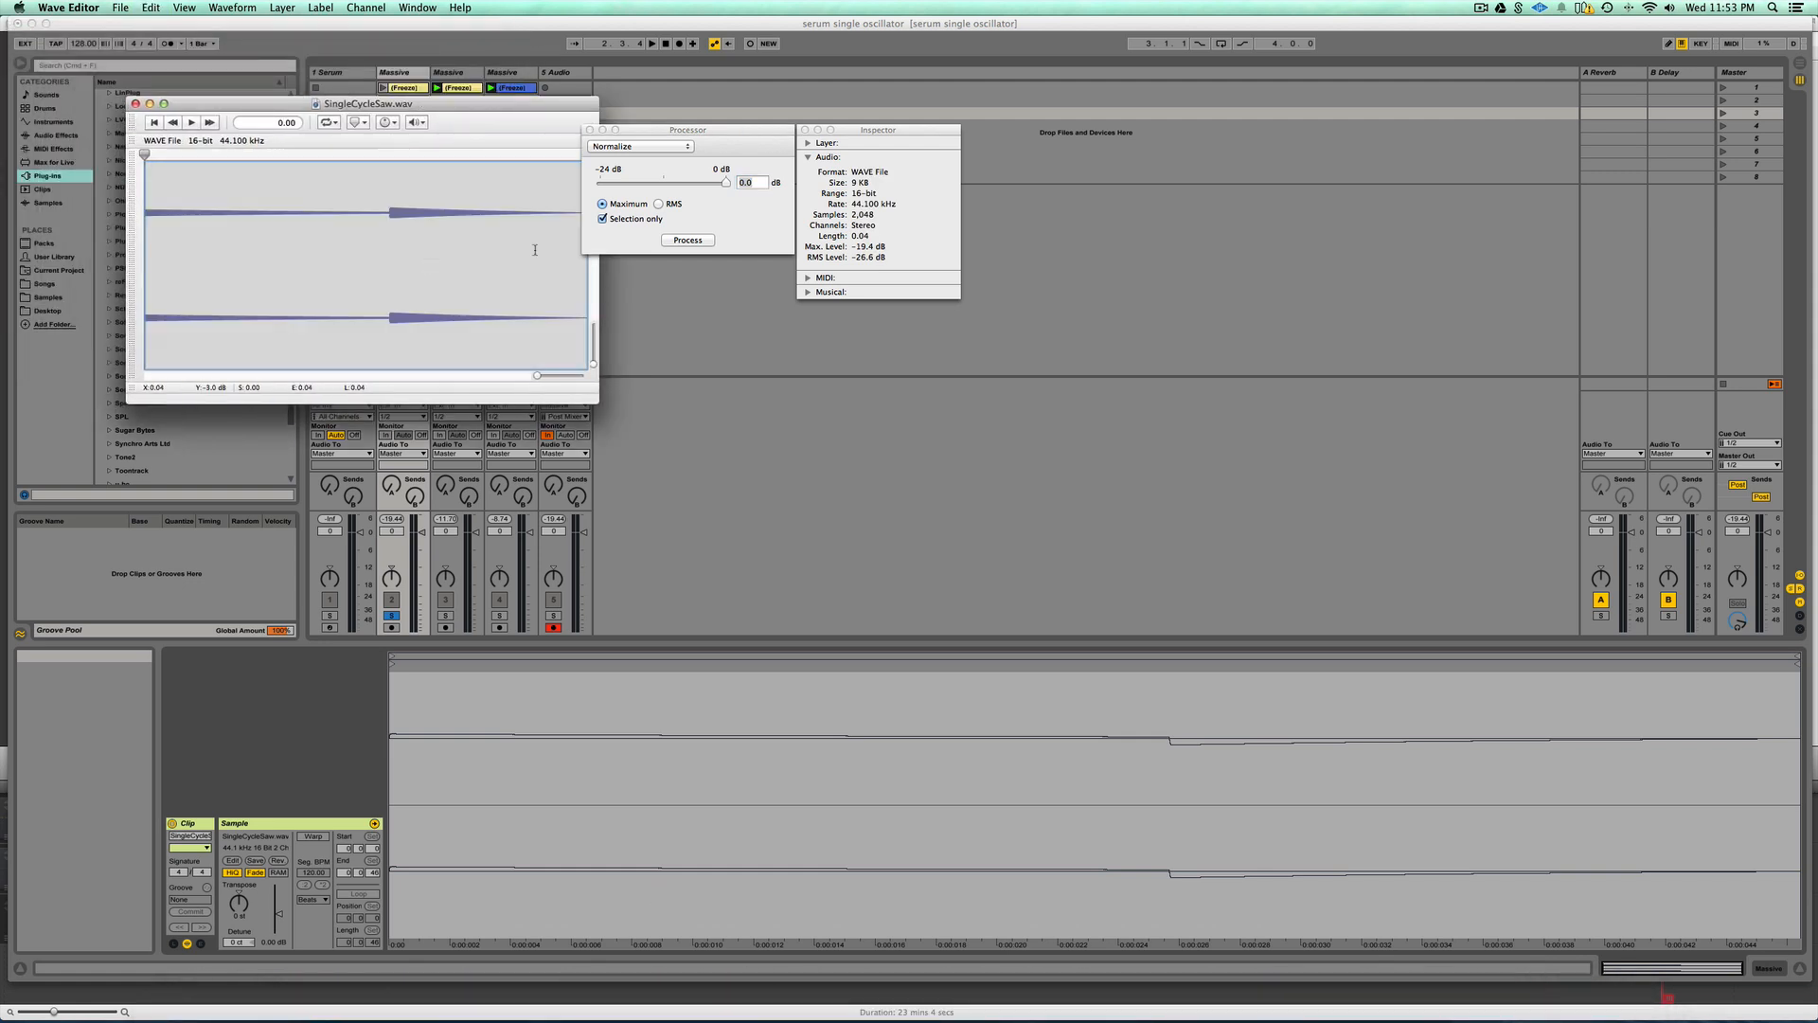
click(686, 240)
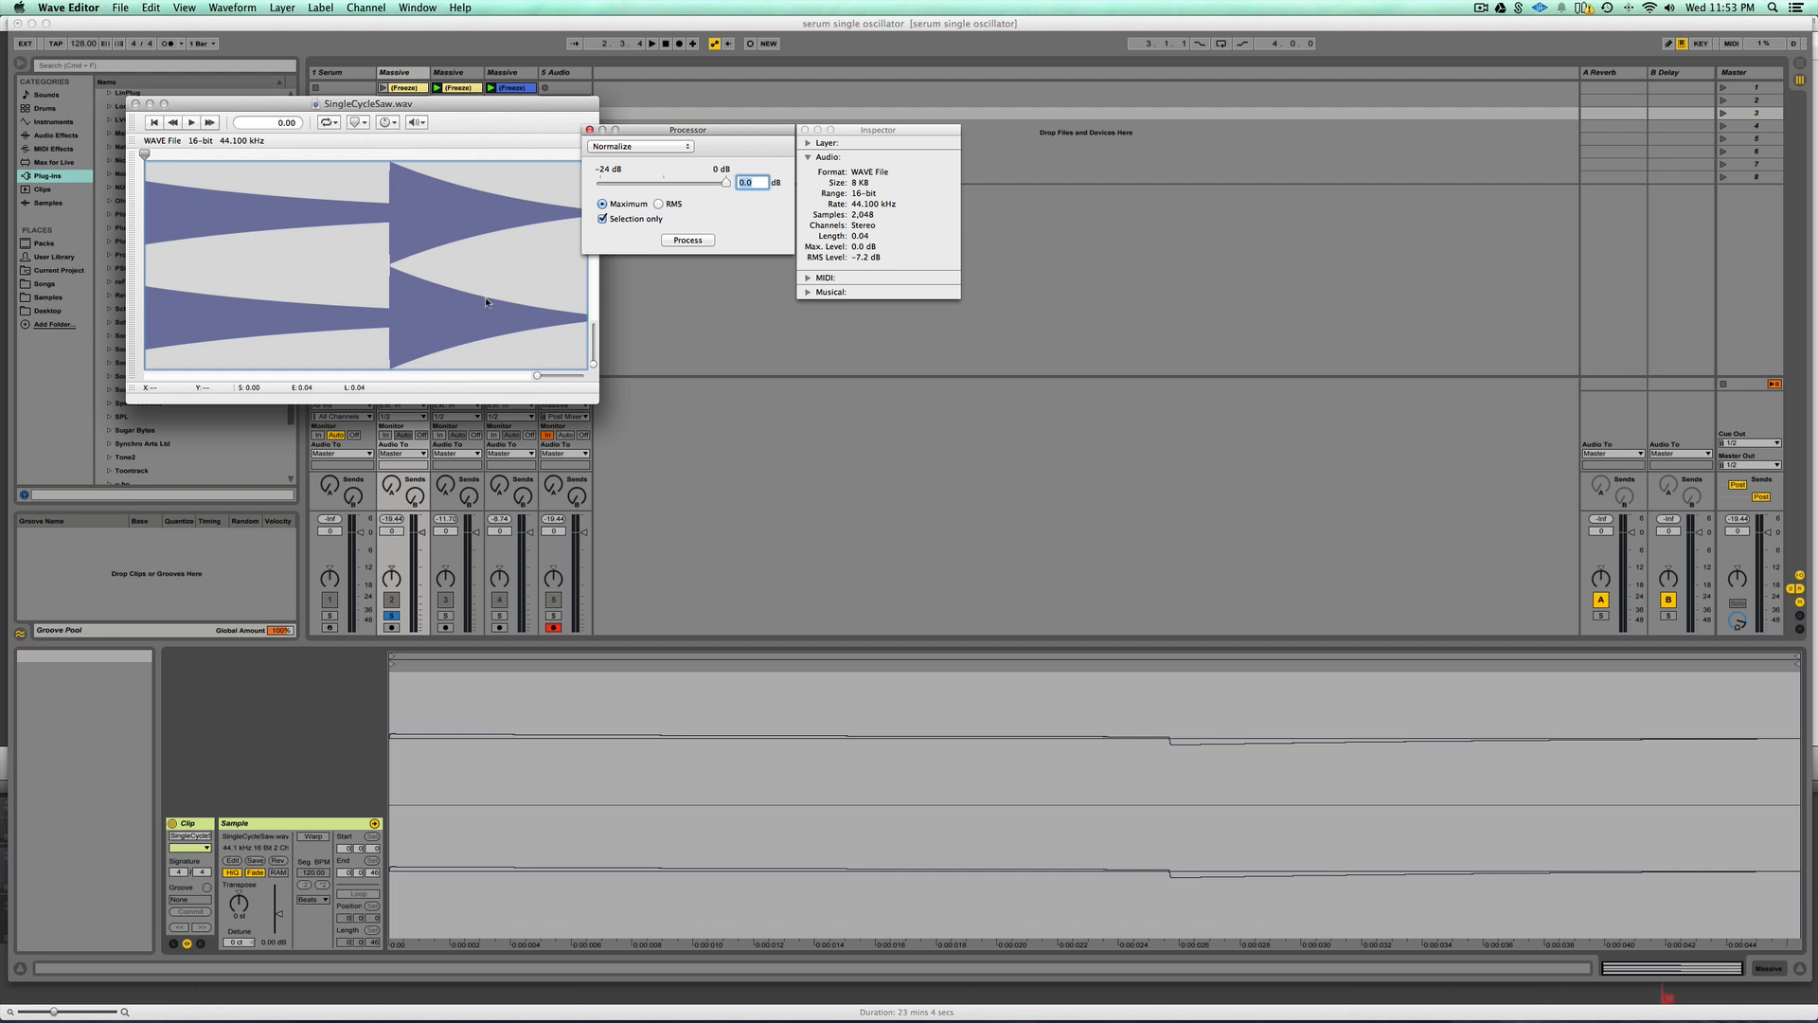
Switch to Ableton Live and reveal the presets folder from Serum on track 1
key(super+Tab)
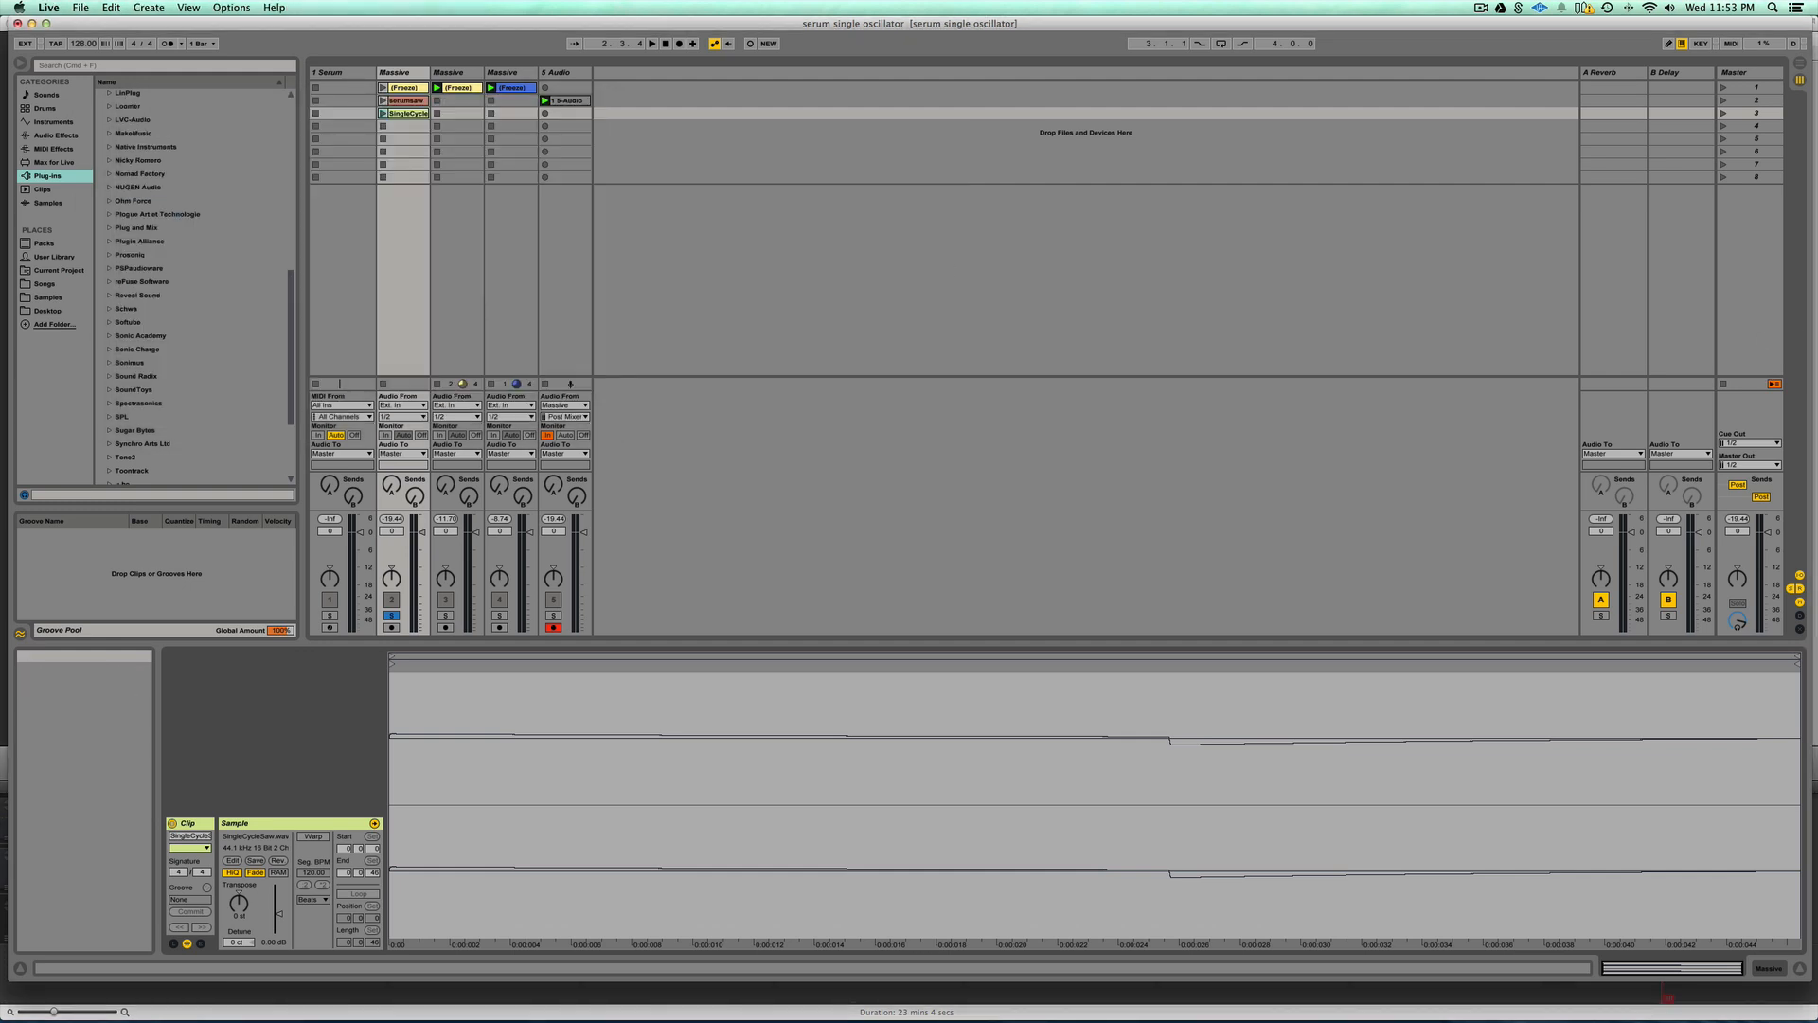
drag(1074, 386, 888, 206)
click(785, 199)
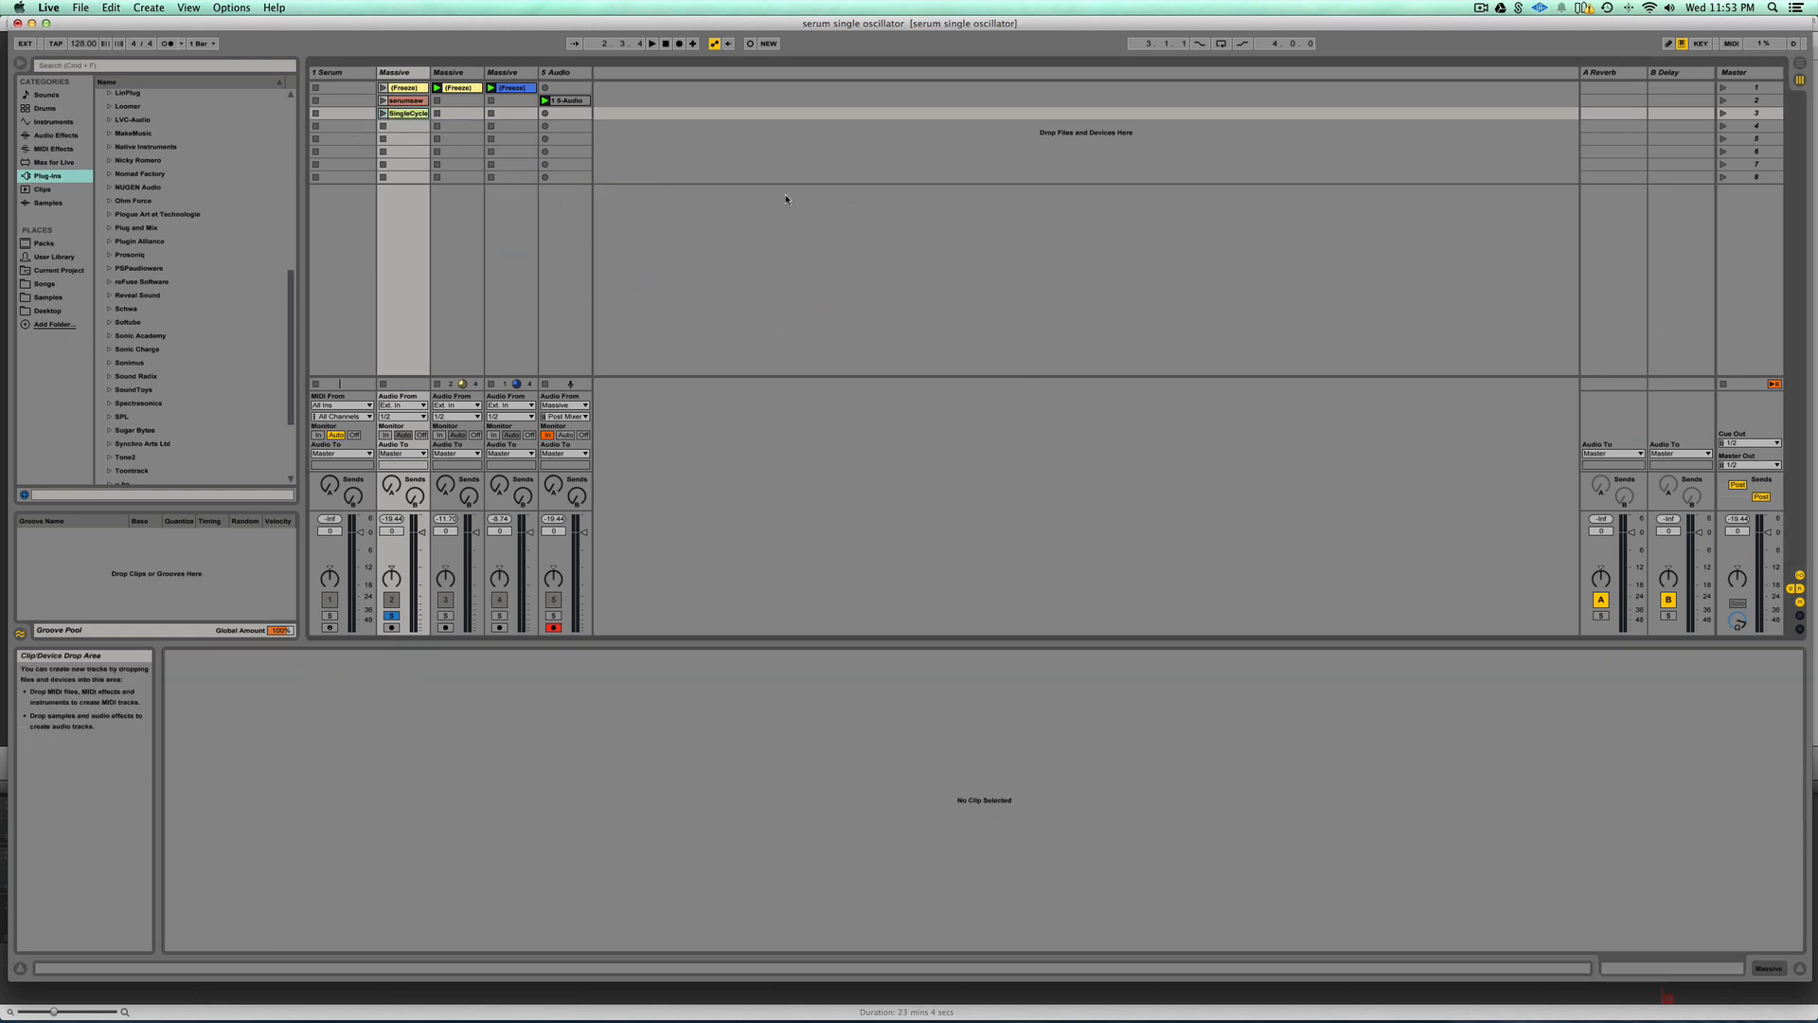
click(343, 113)
click(1169, 297)
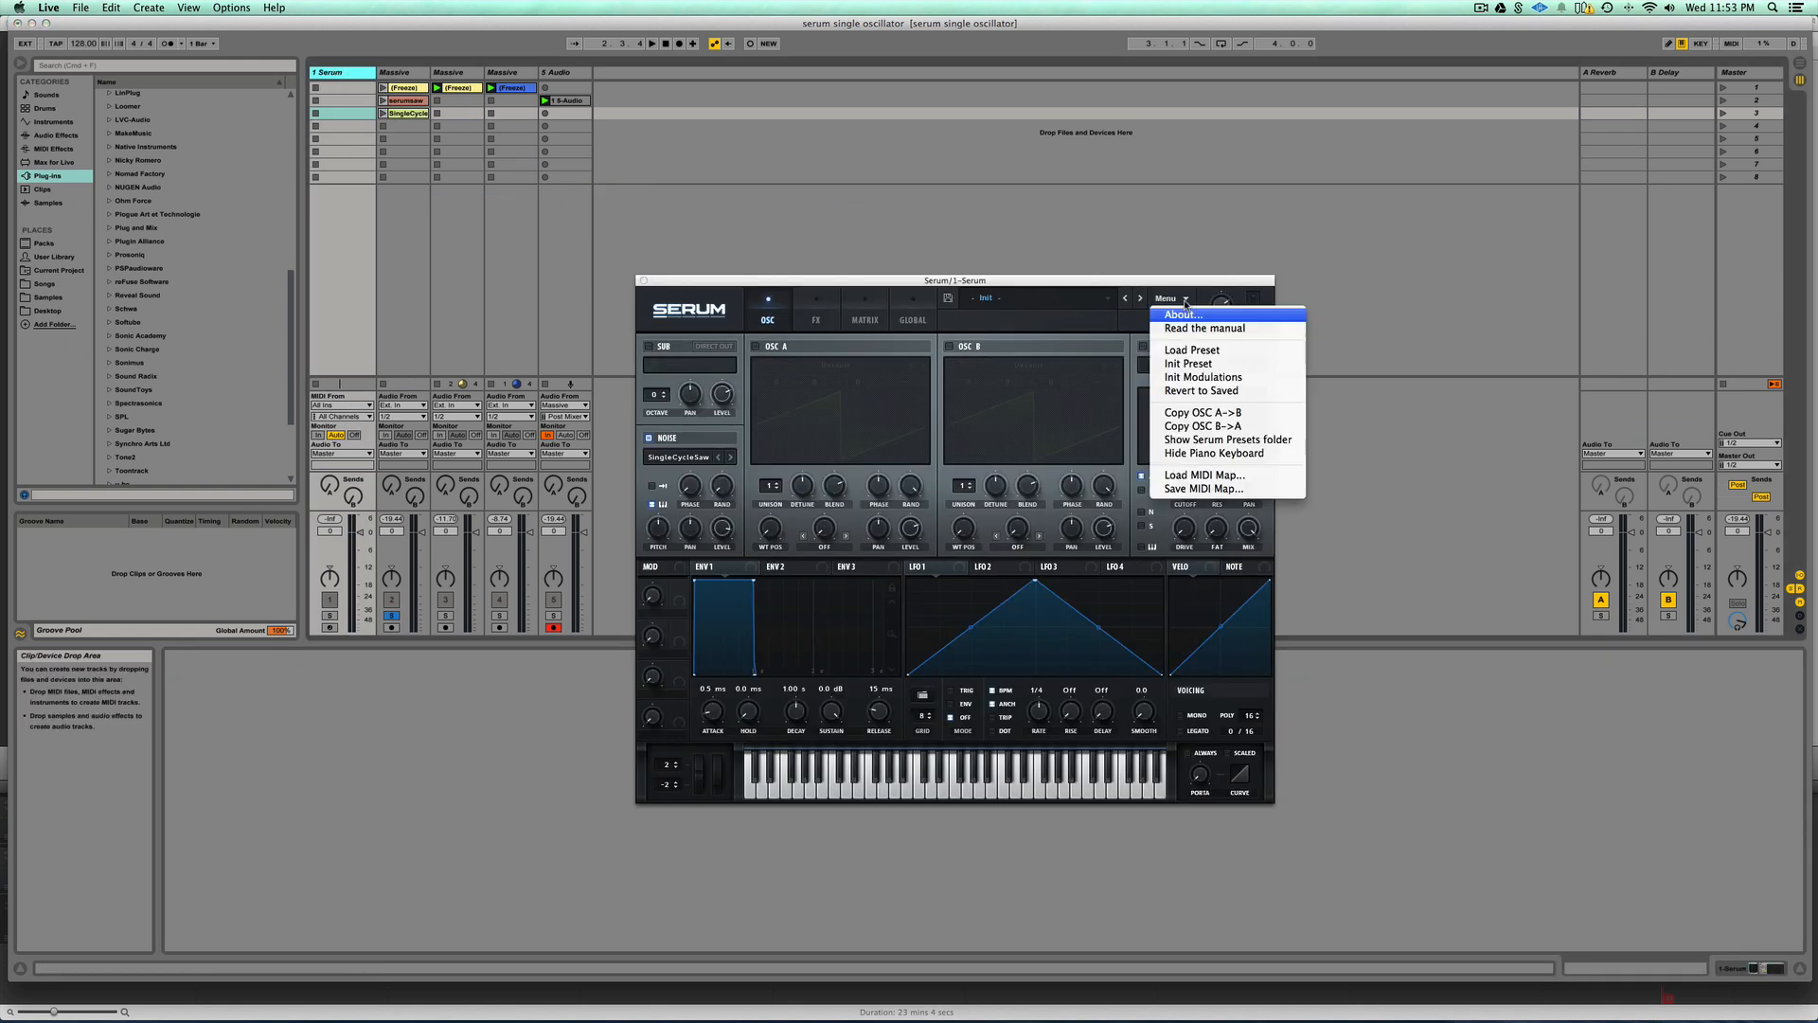
click(1231, 440)
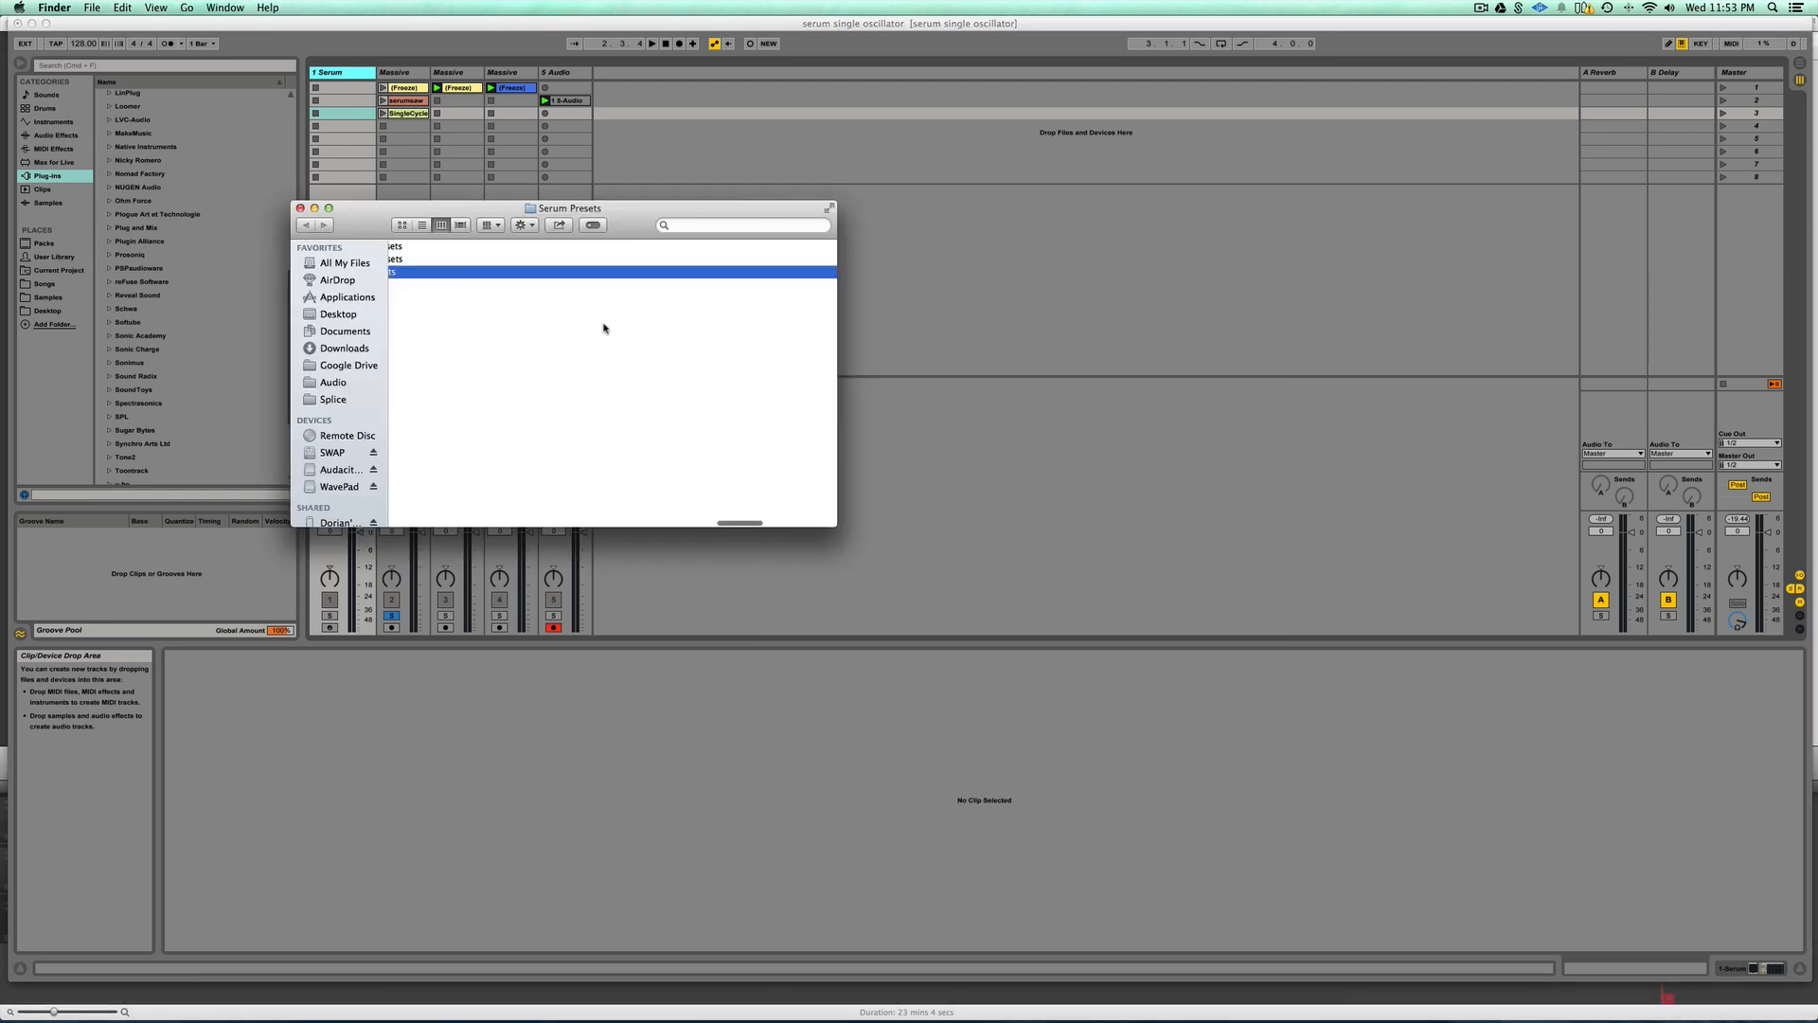
Place the normalized SingleCycleSaw.wav in Noises/User_Noise and return to Ableton Live
double_click(667, 272)
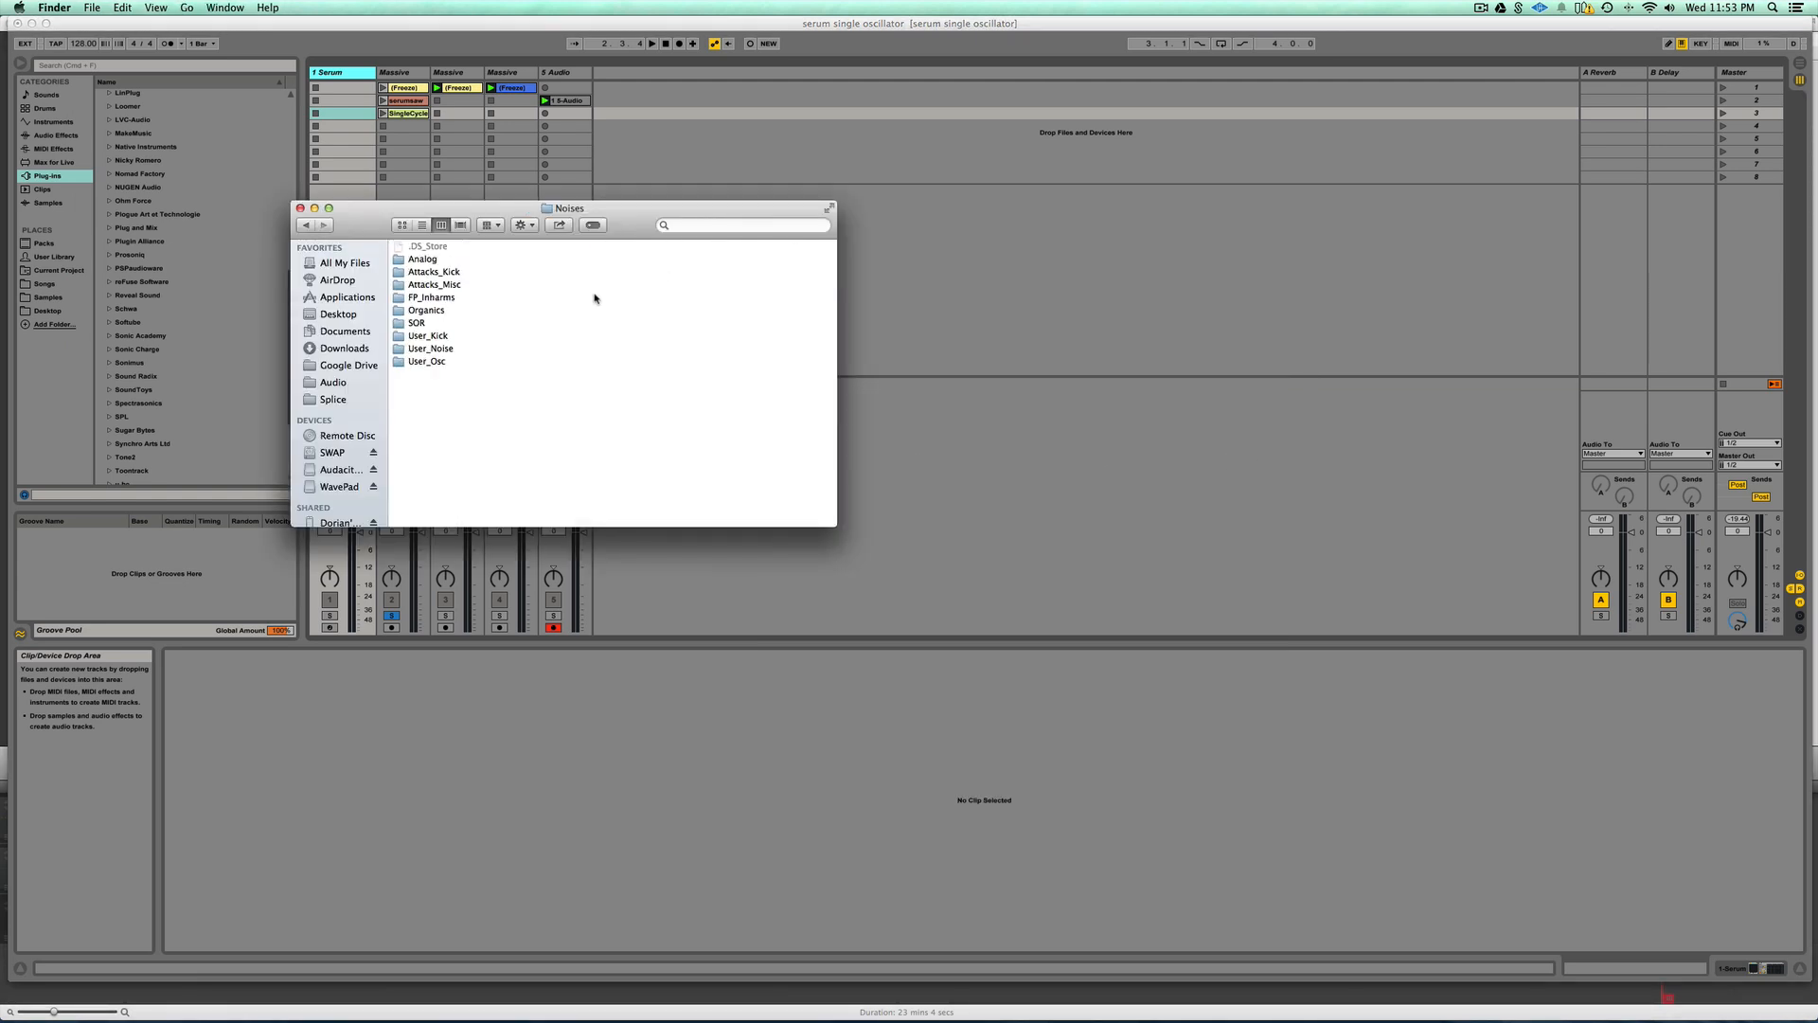
double_click(445, 349)
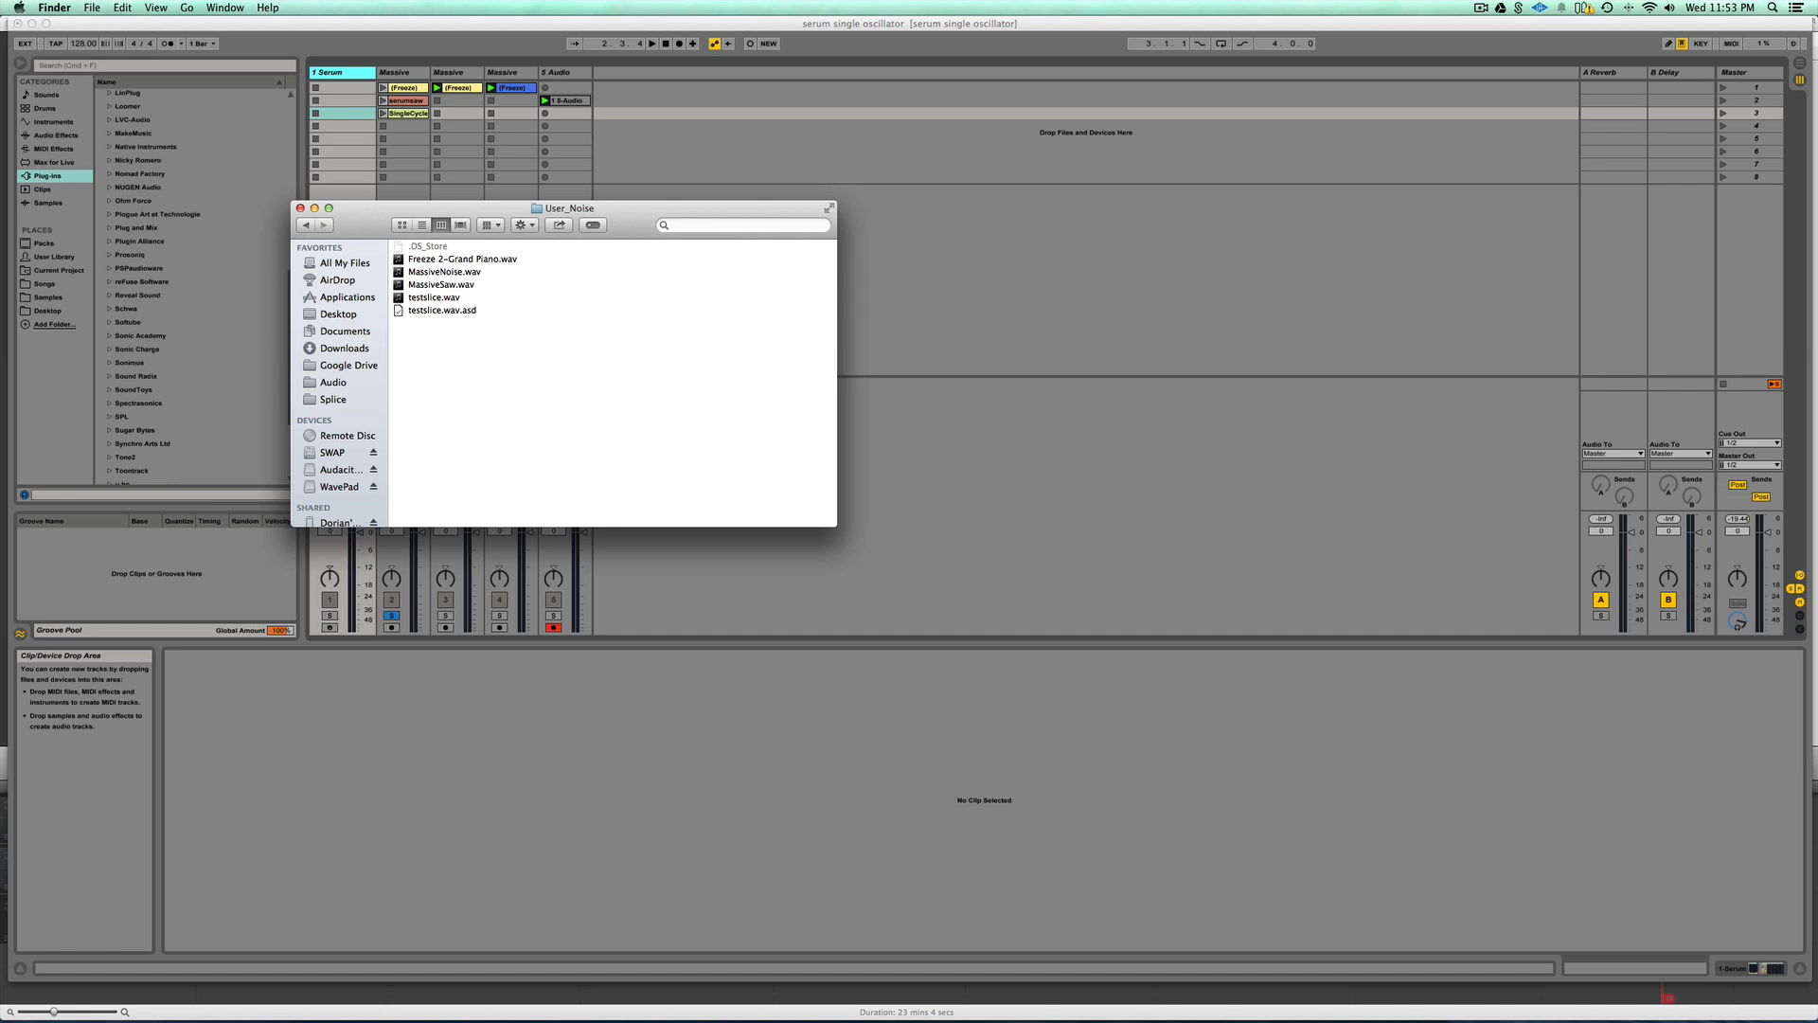
drag(1817, 587, 643, 407)
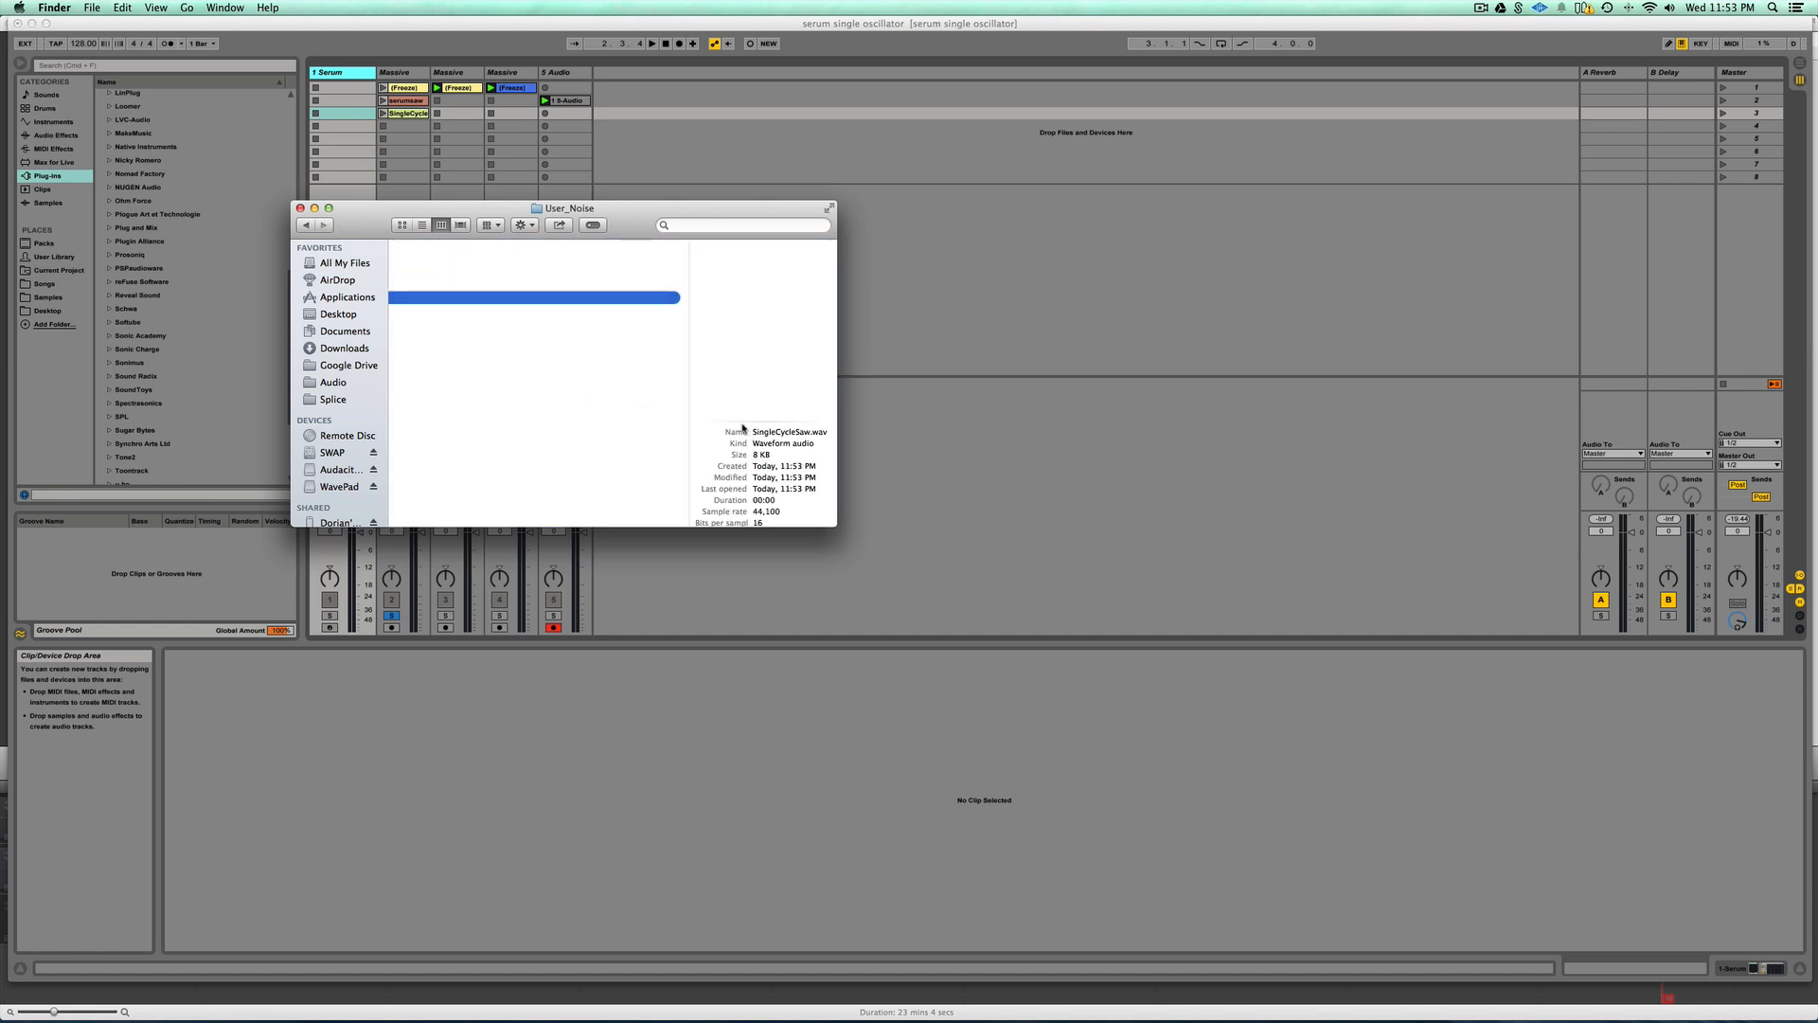
click(295, 157)
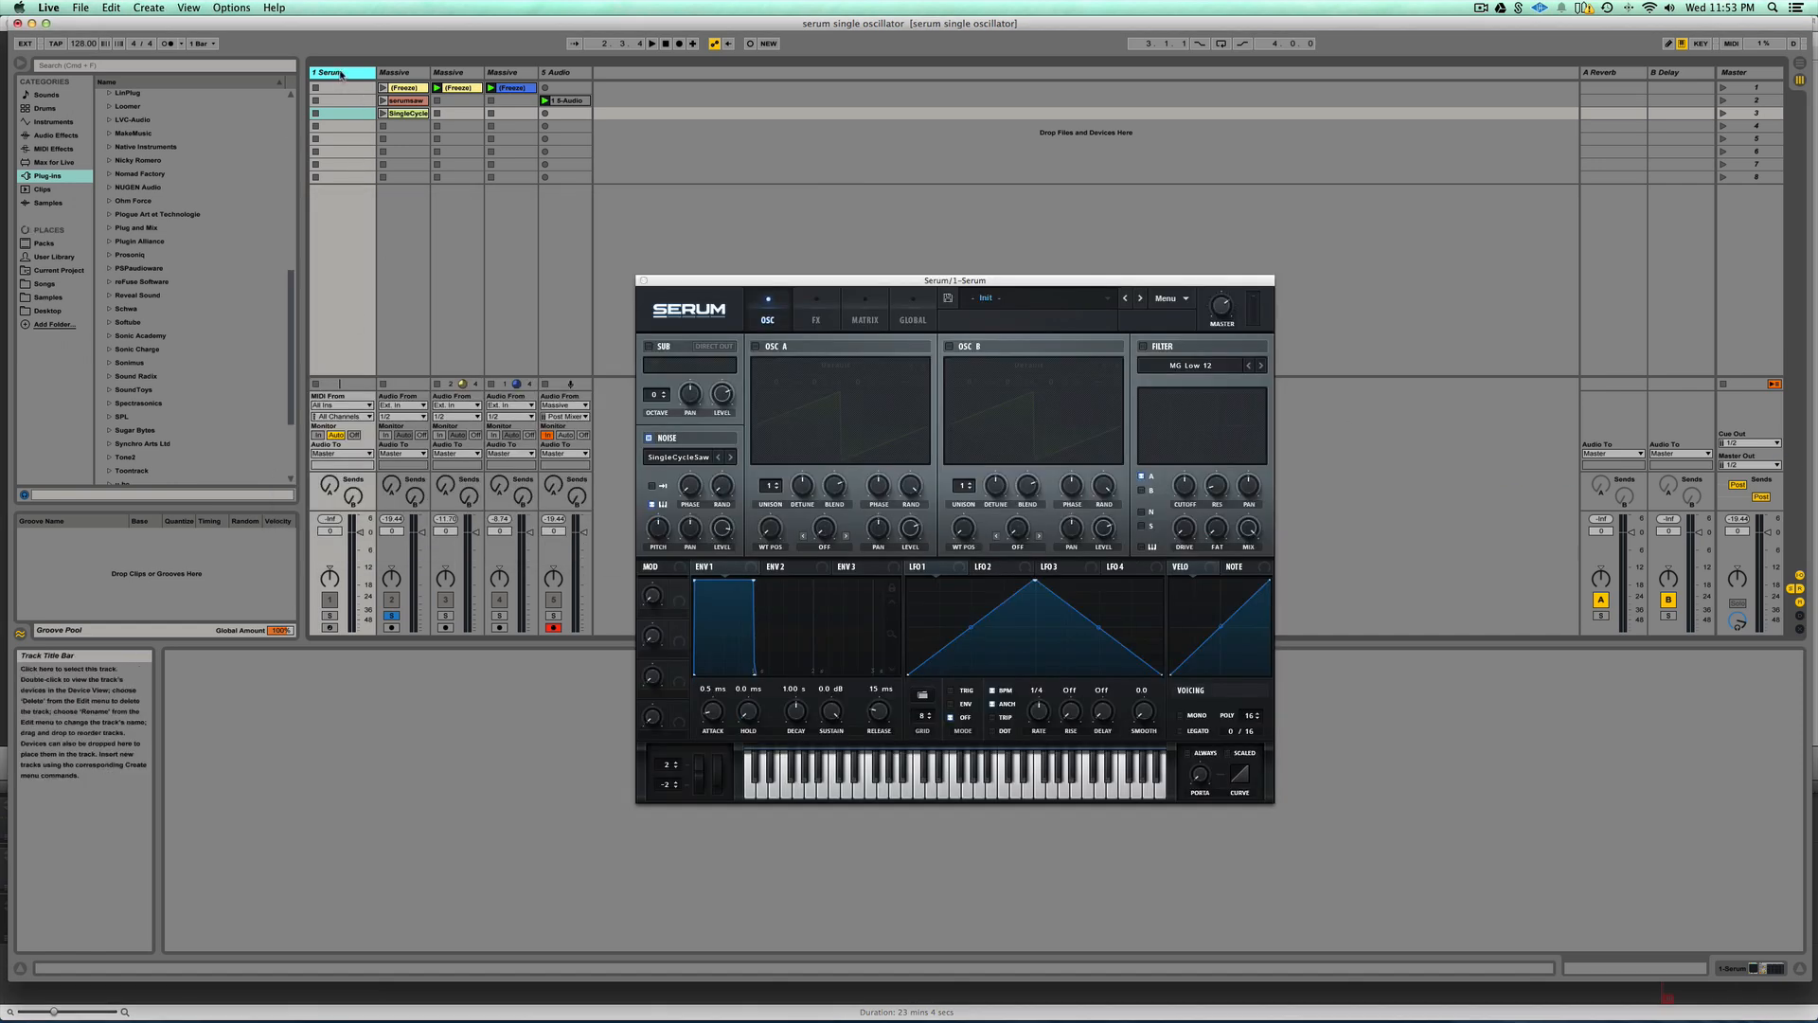
Remove the current Serum from track 1 and load a new Serum instance from Xfer Records before Spectrum
double_click(334, 73)
key(Delete)
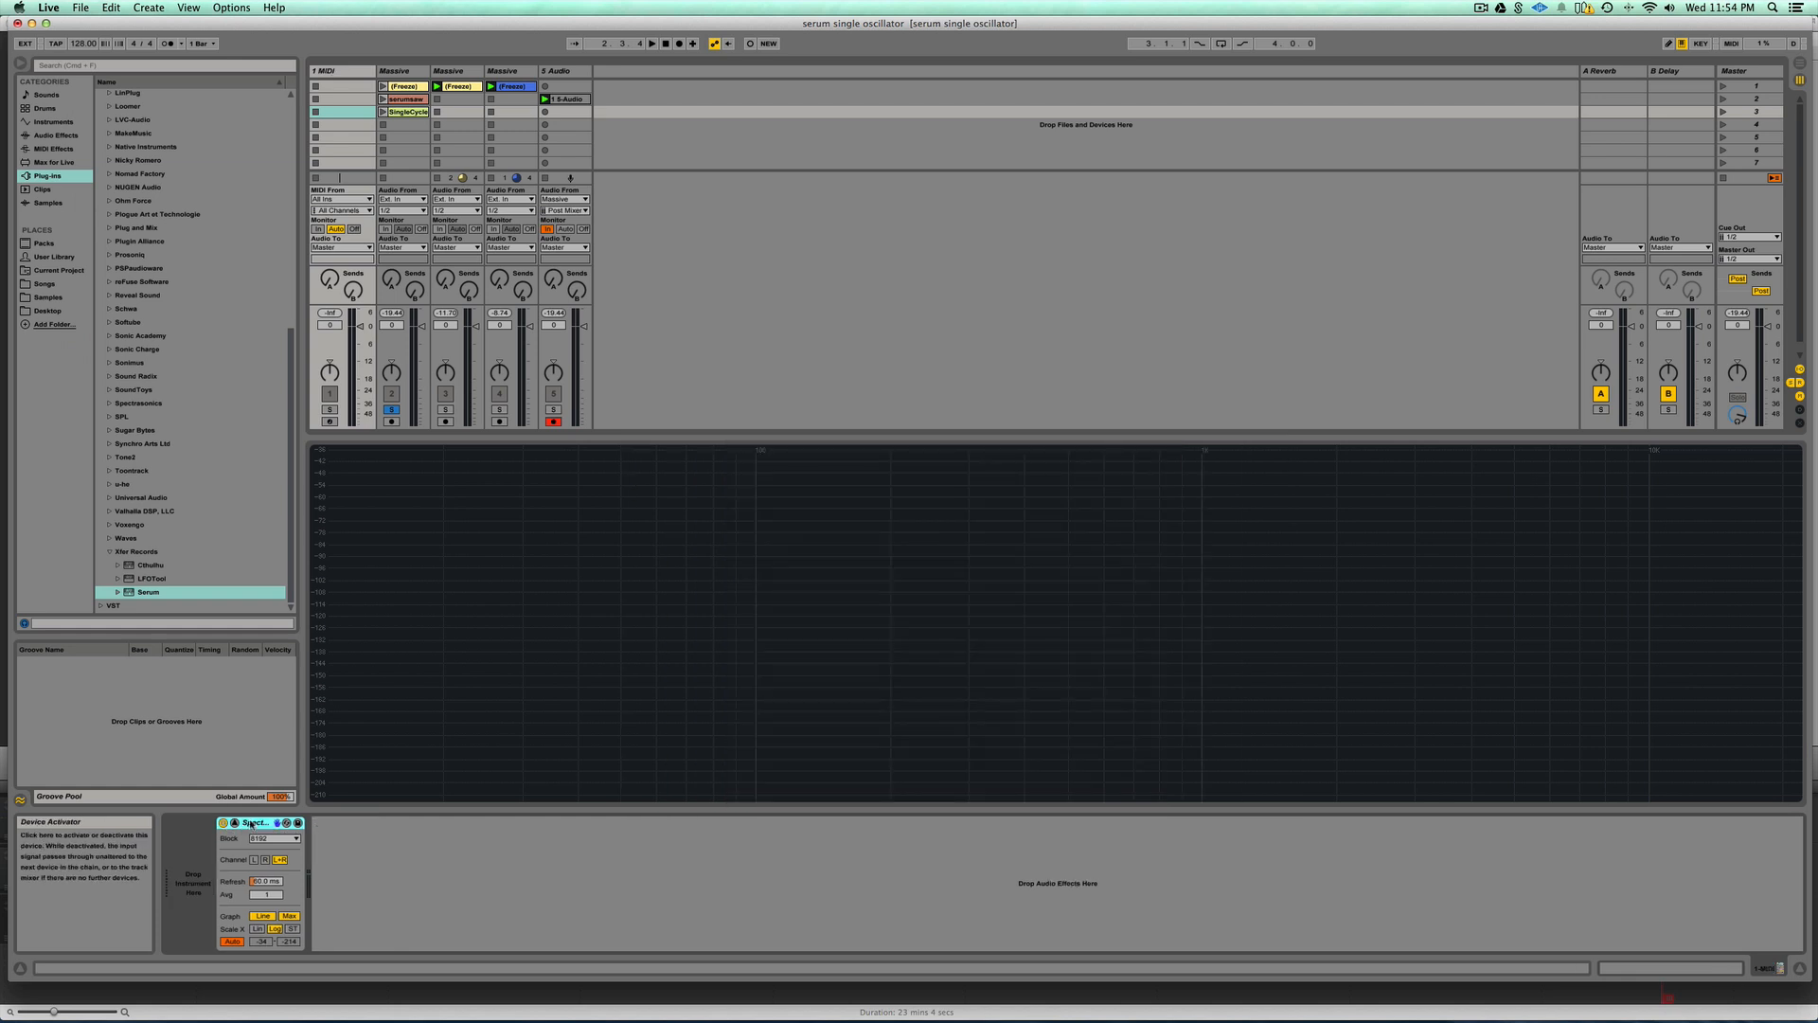
drag(130, 598, 166, 685)
drag(216, 860, 218, 861)
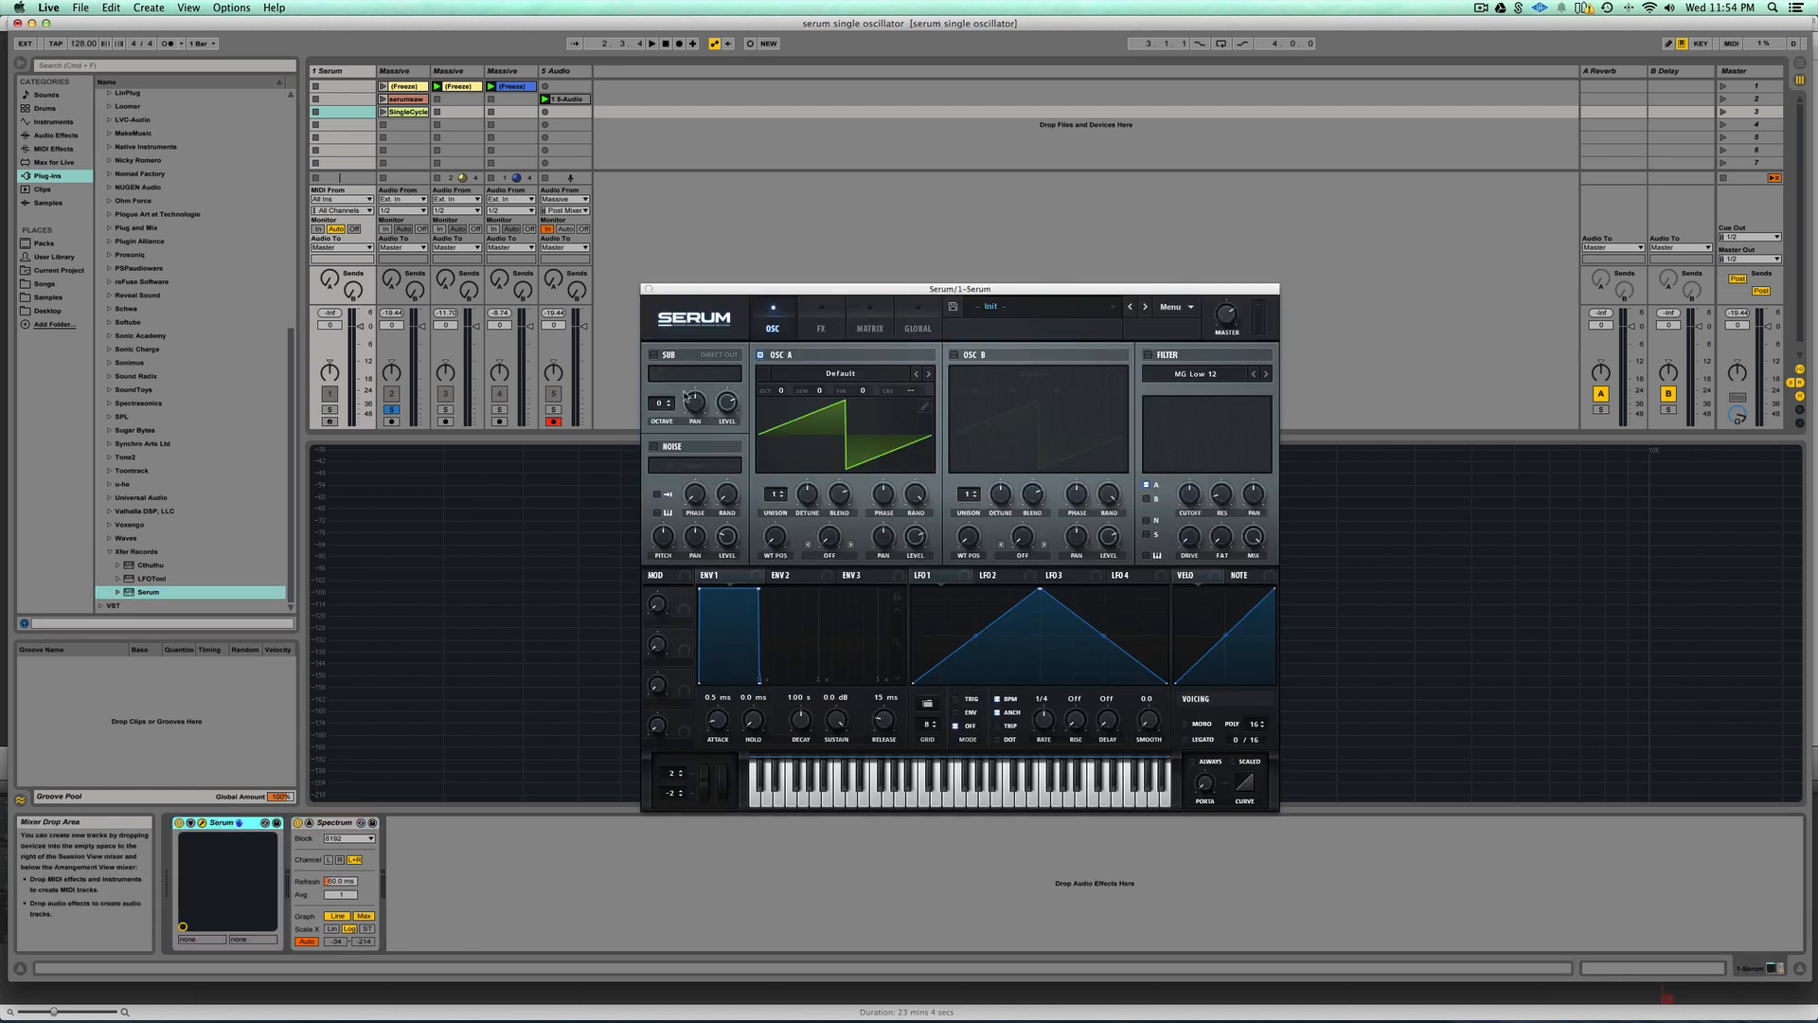
Switch off oscillator A in the new Serum, enable the noise oscillator and load User_Noise's SingleCycleSaw into it
click(759, 354)
click(653, 446)
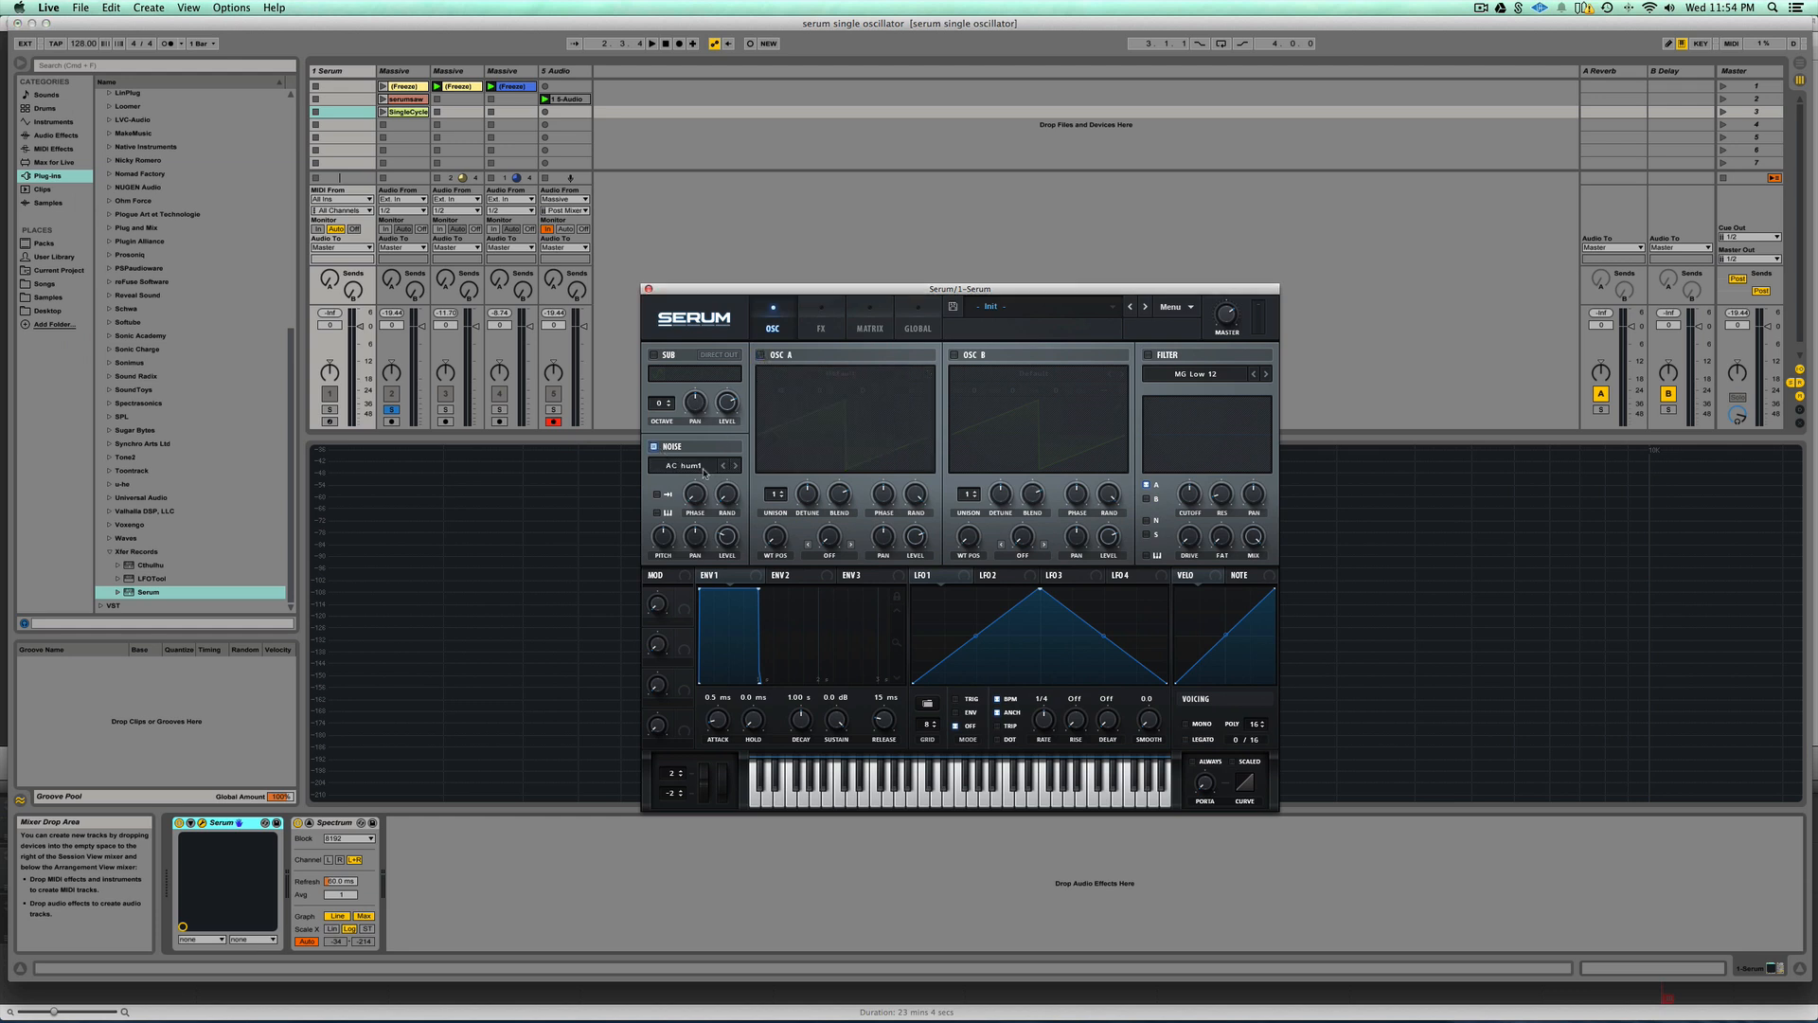
click(702, 466)
mouse_move(696, 587)
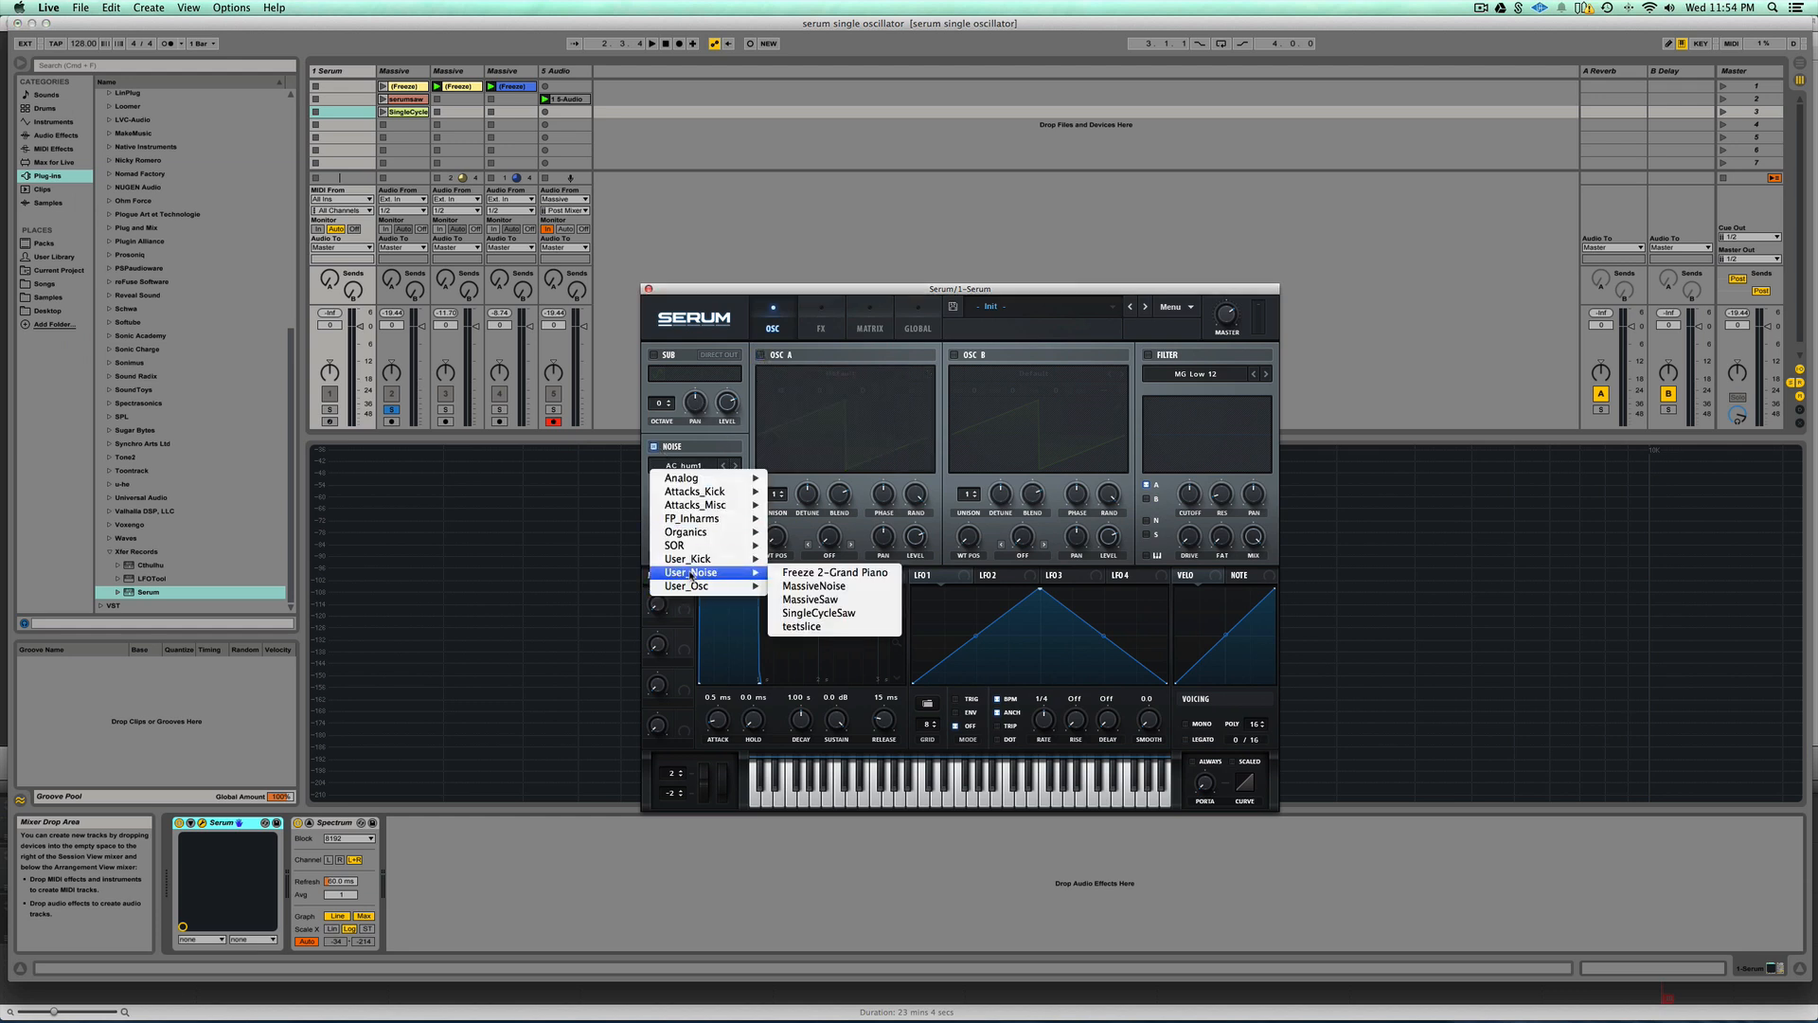
click(820, 613)
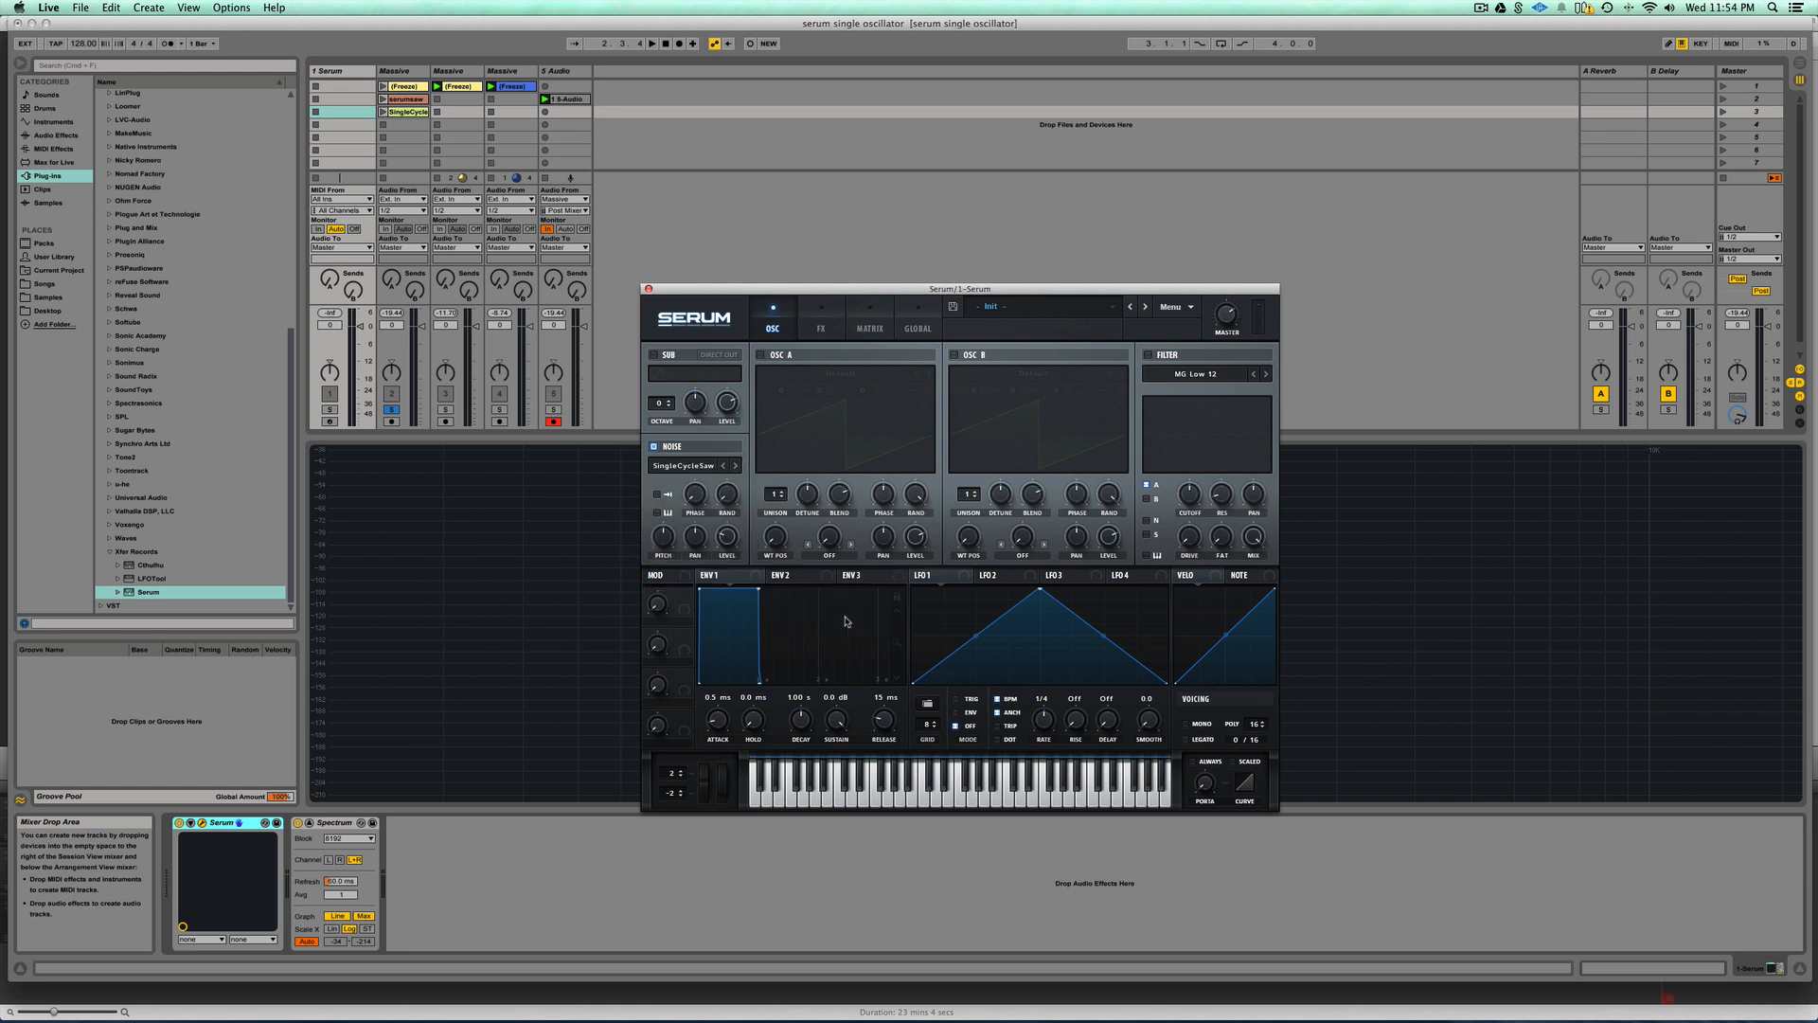
Solo and arm Serum track 1, and turn on keyboard tracking for Serum's noise oscillator
click(329, 410)
click(329, 422)
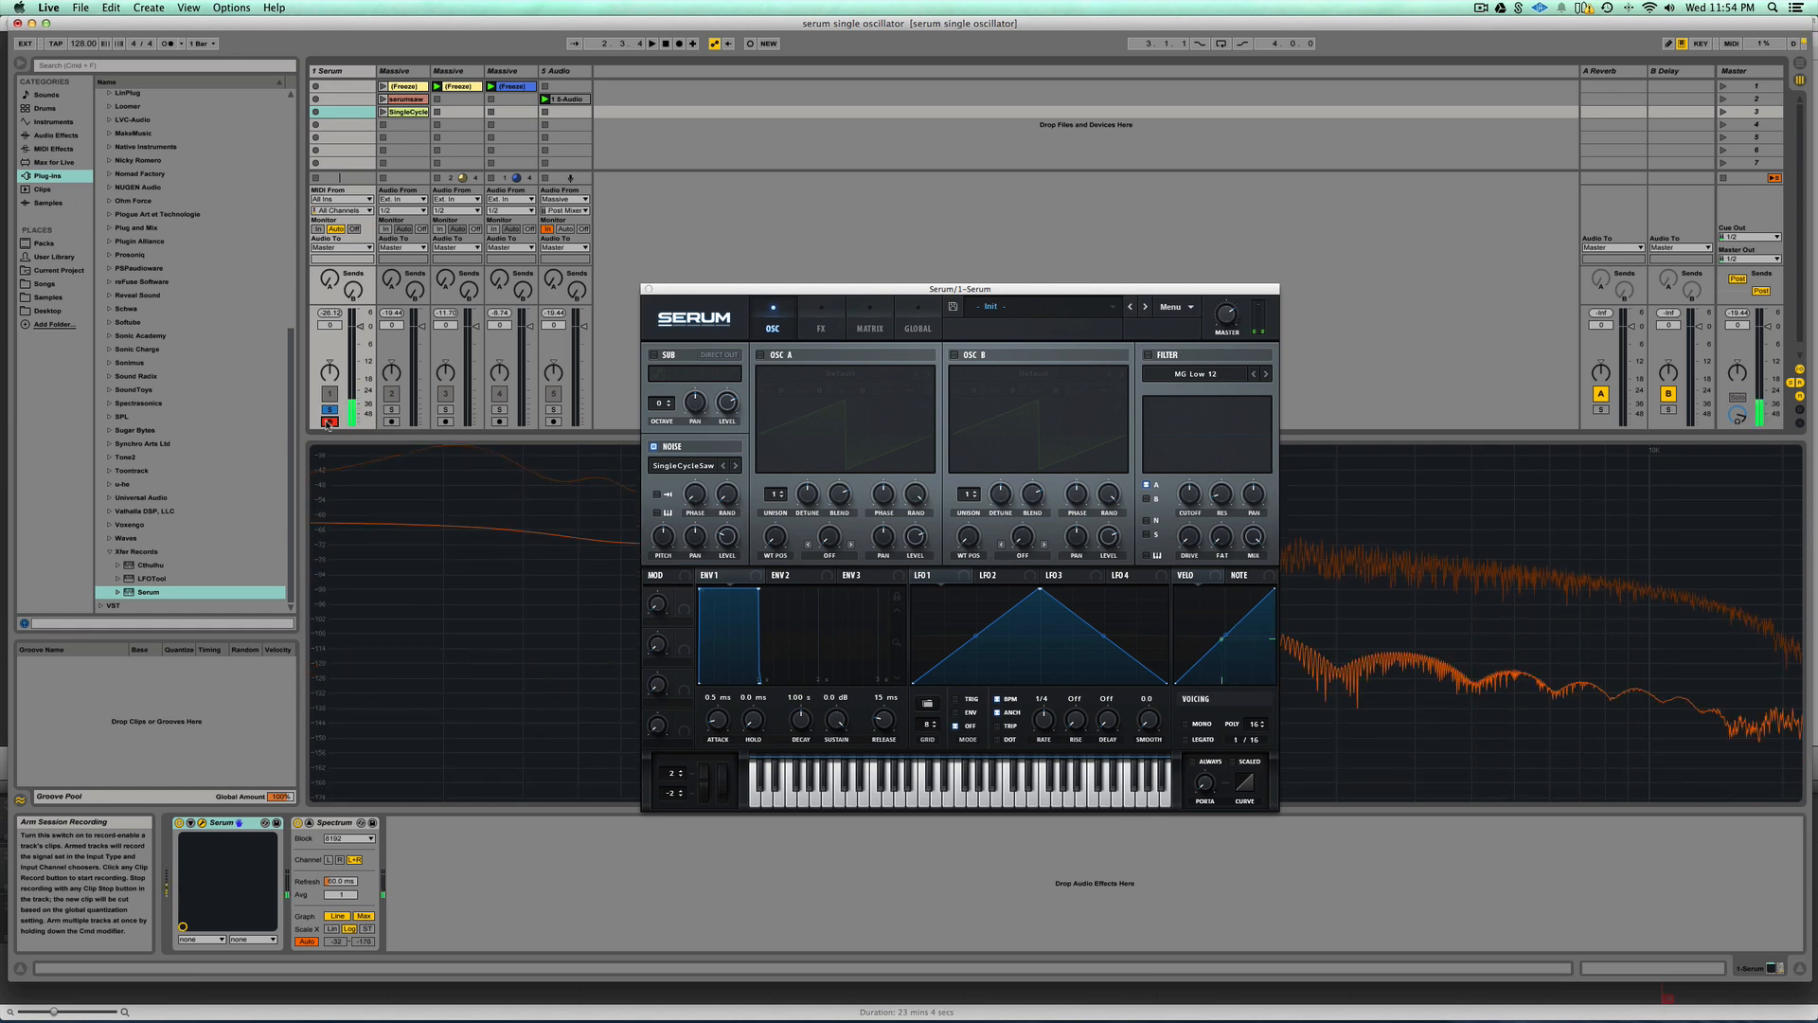
click(656, 513)
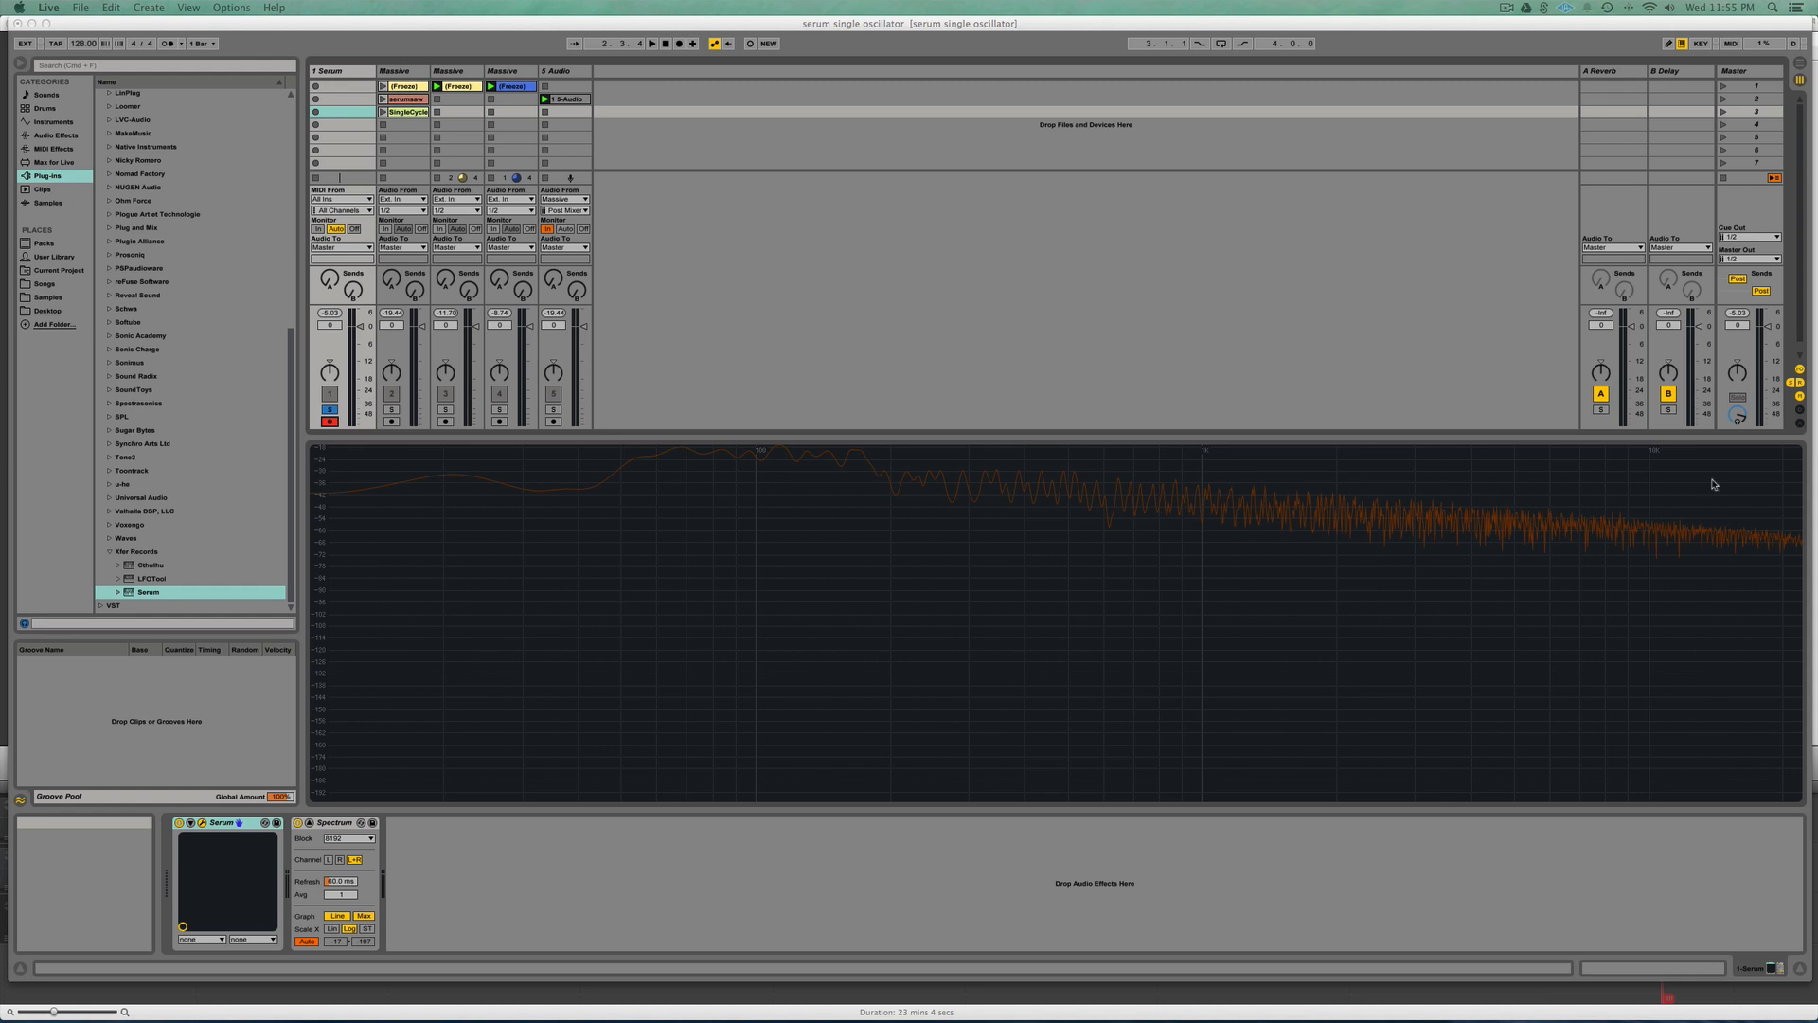
click(1307, 254)
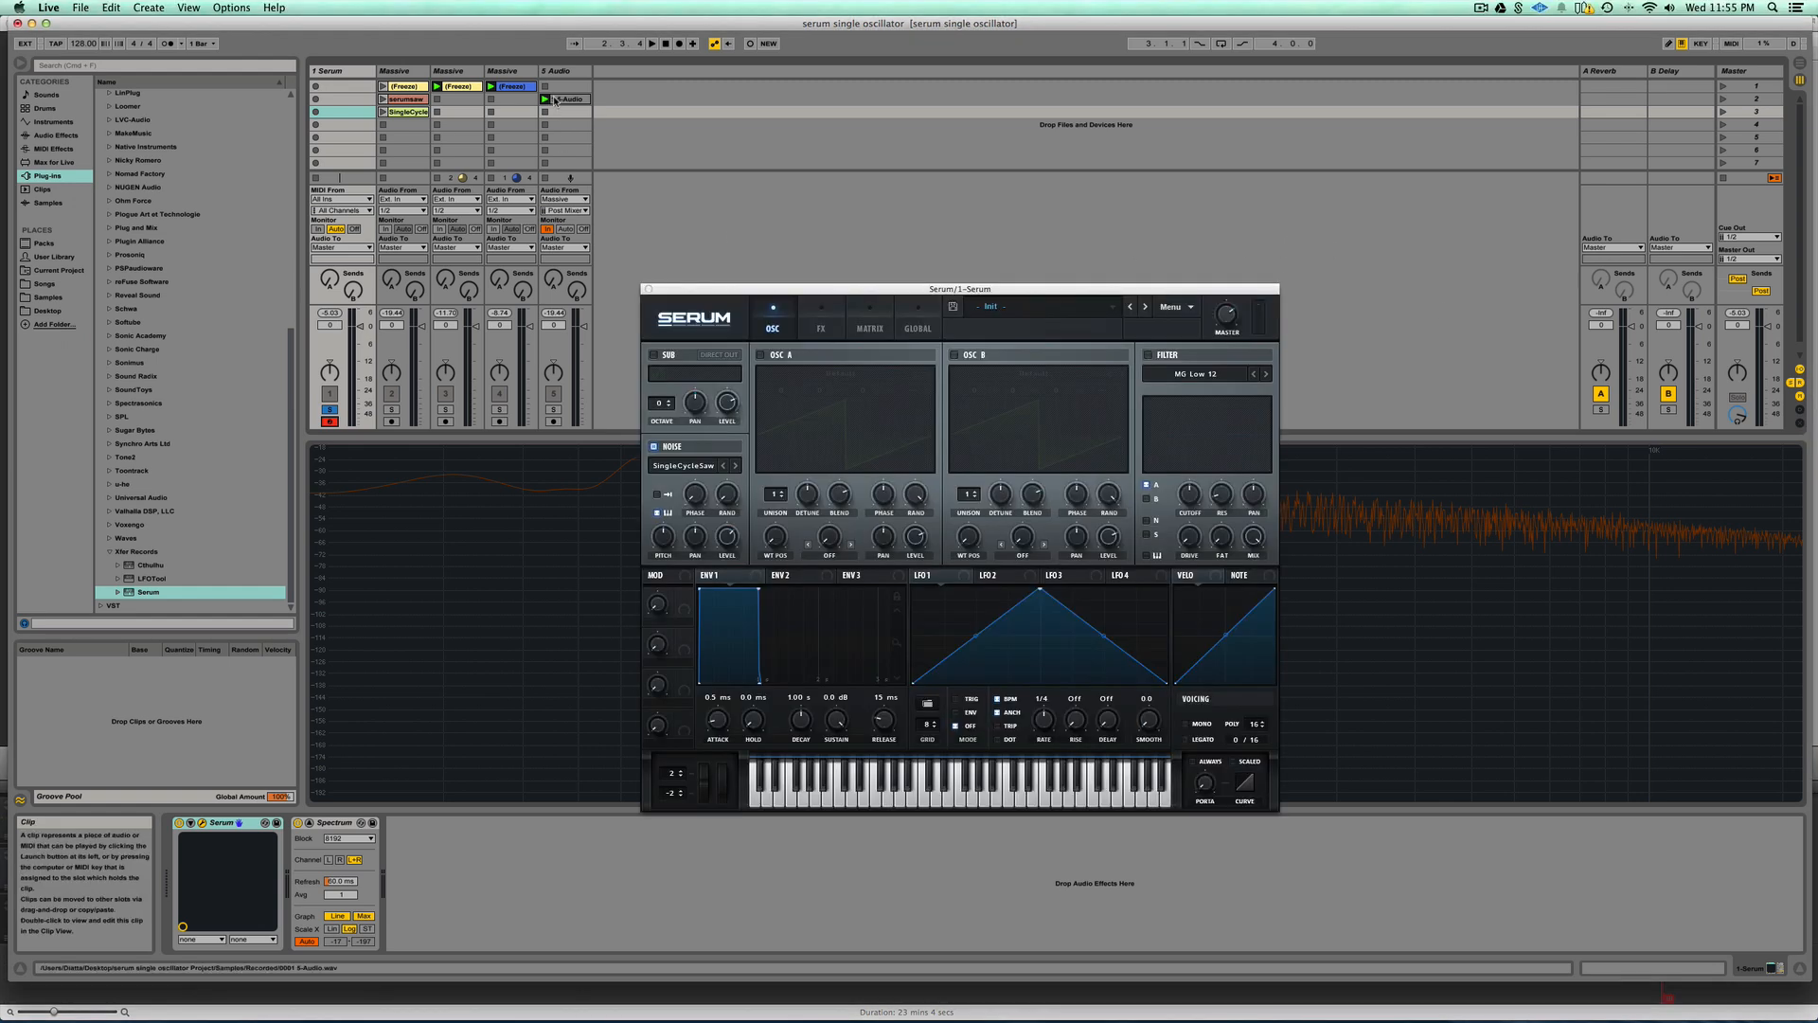
Reveal track 4's frozen Massive clip in Finder, move the Finder window aside and return to Ableton Live
right_click(514, 88)
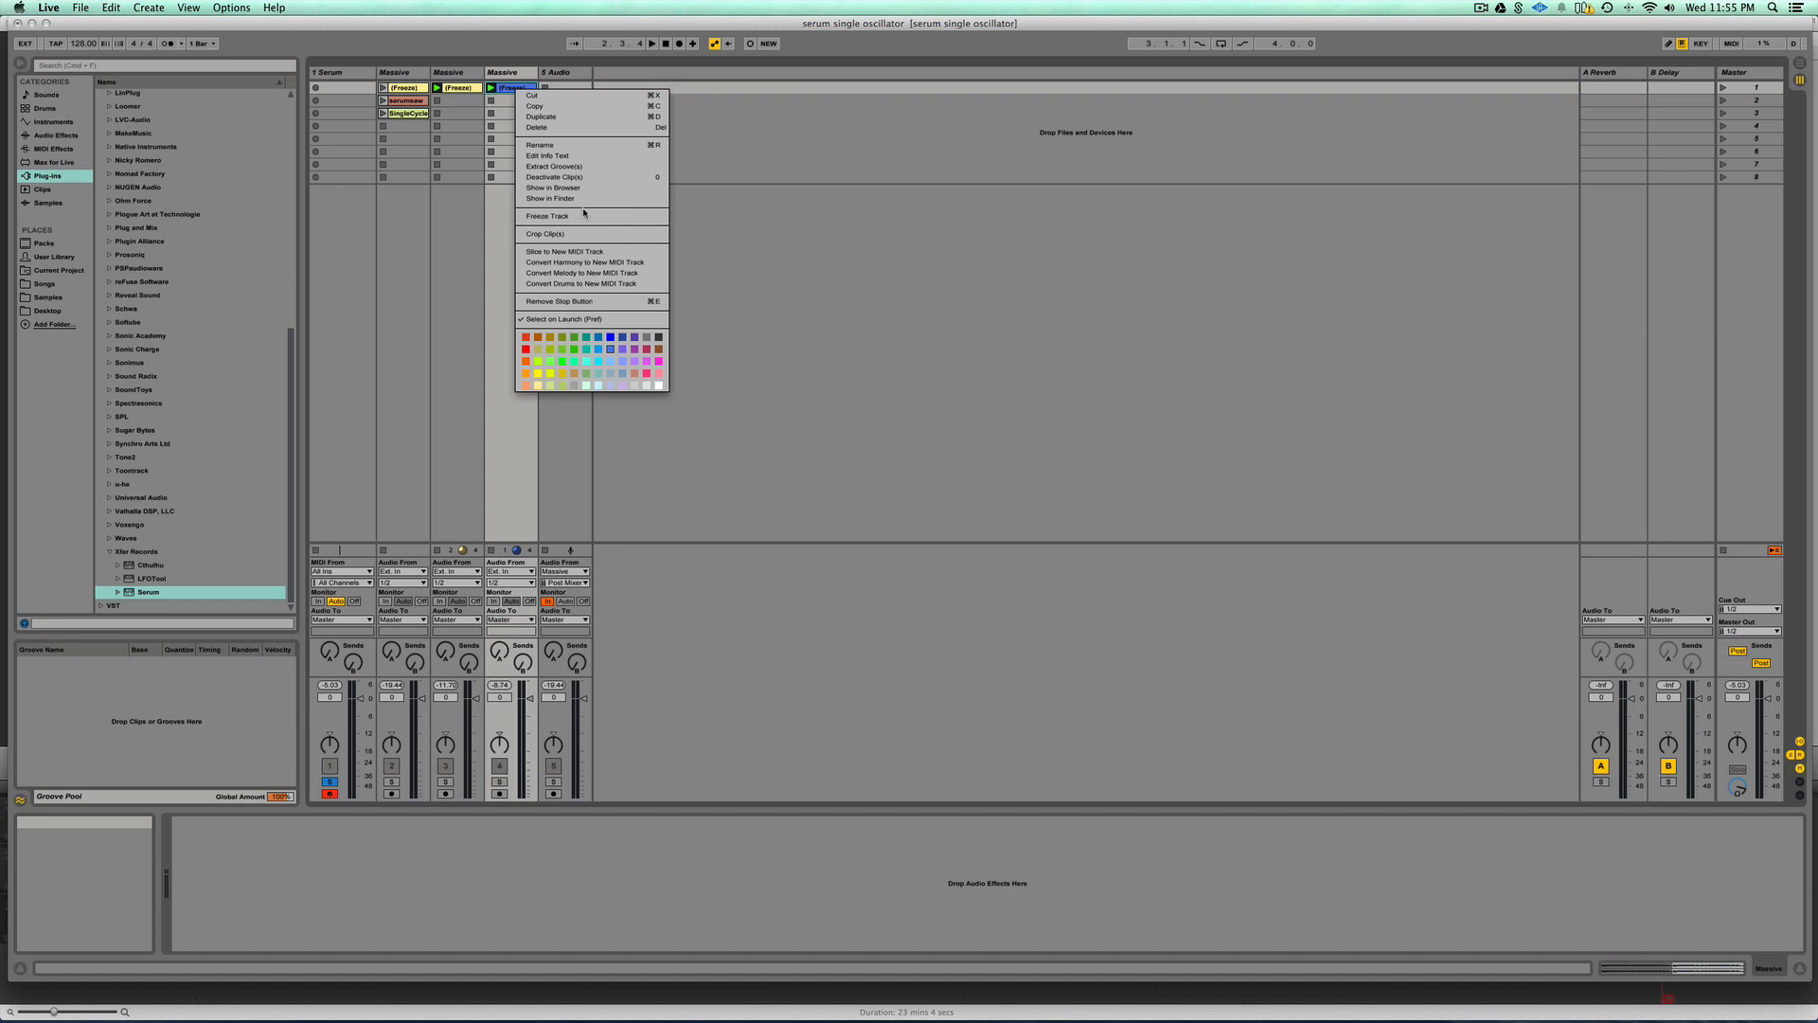
click(494, 75)
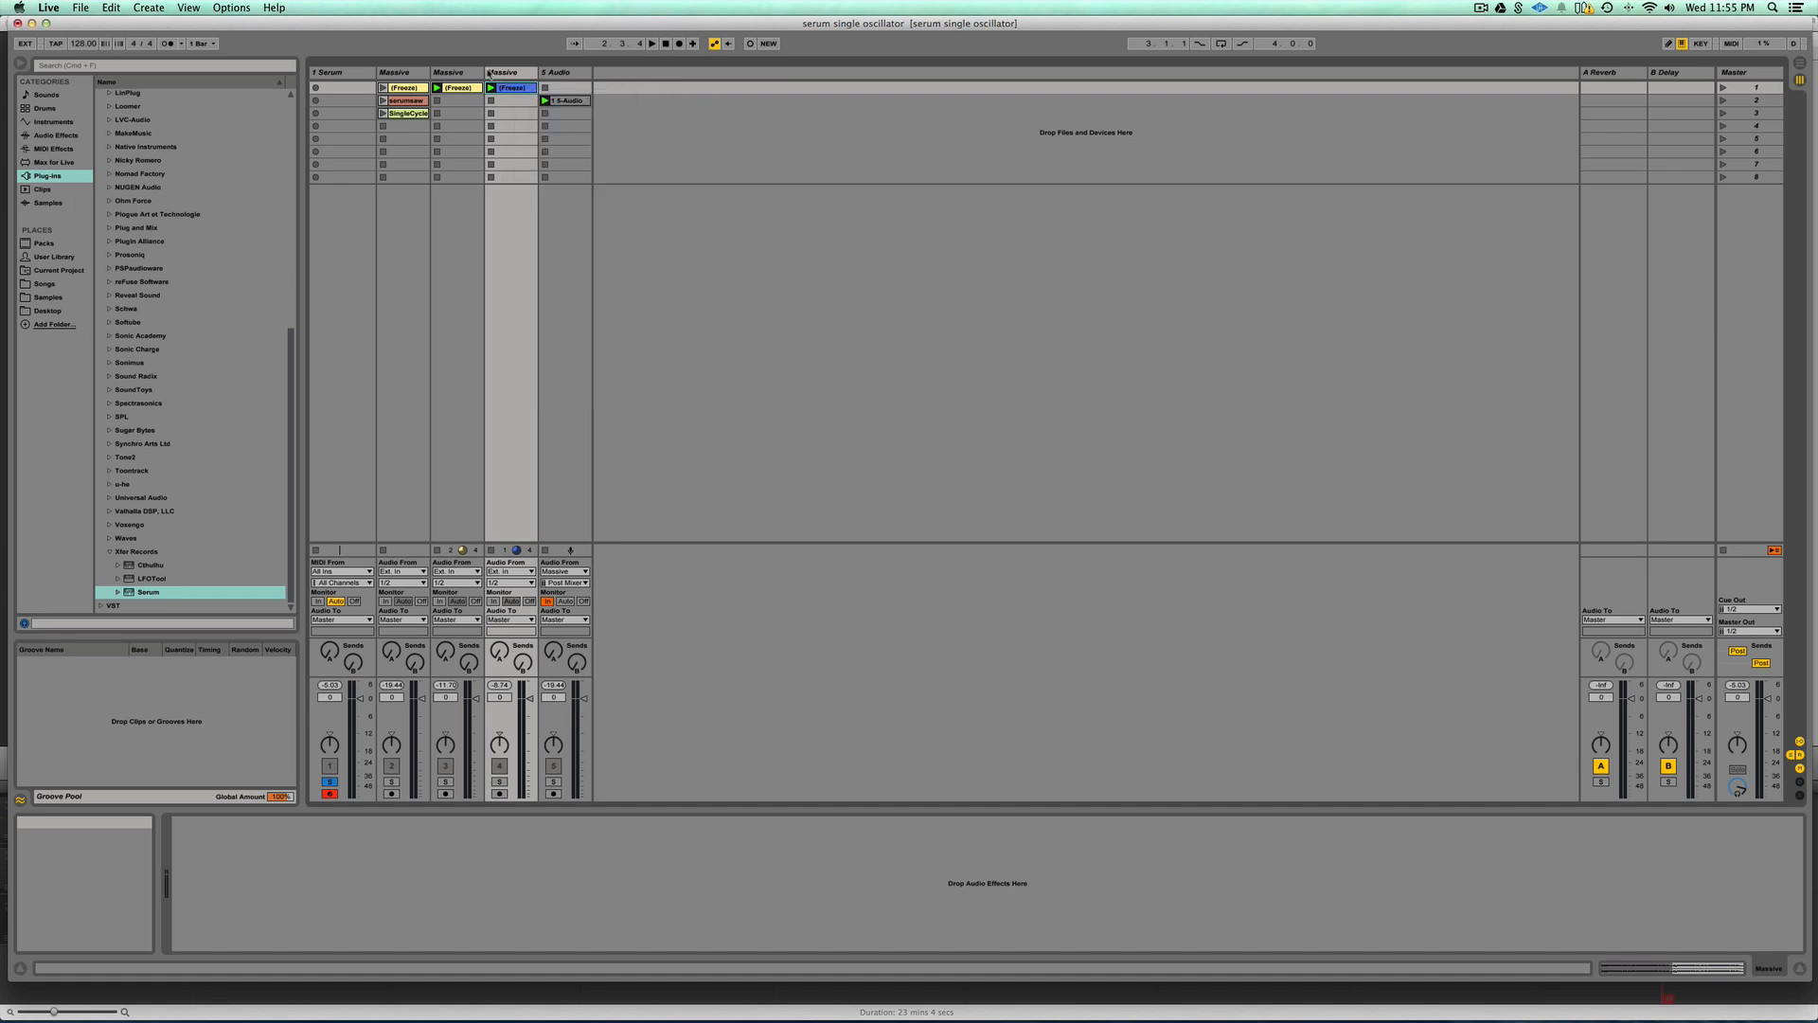
click(511, 87)
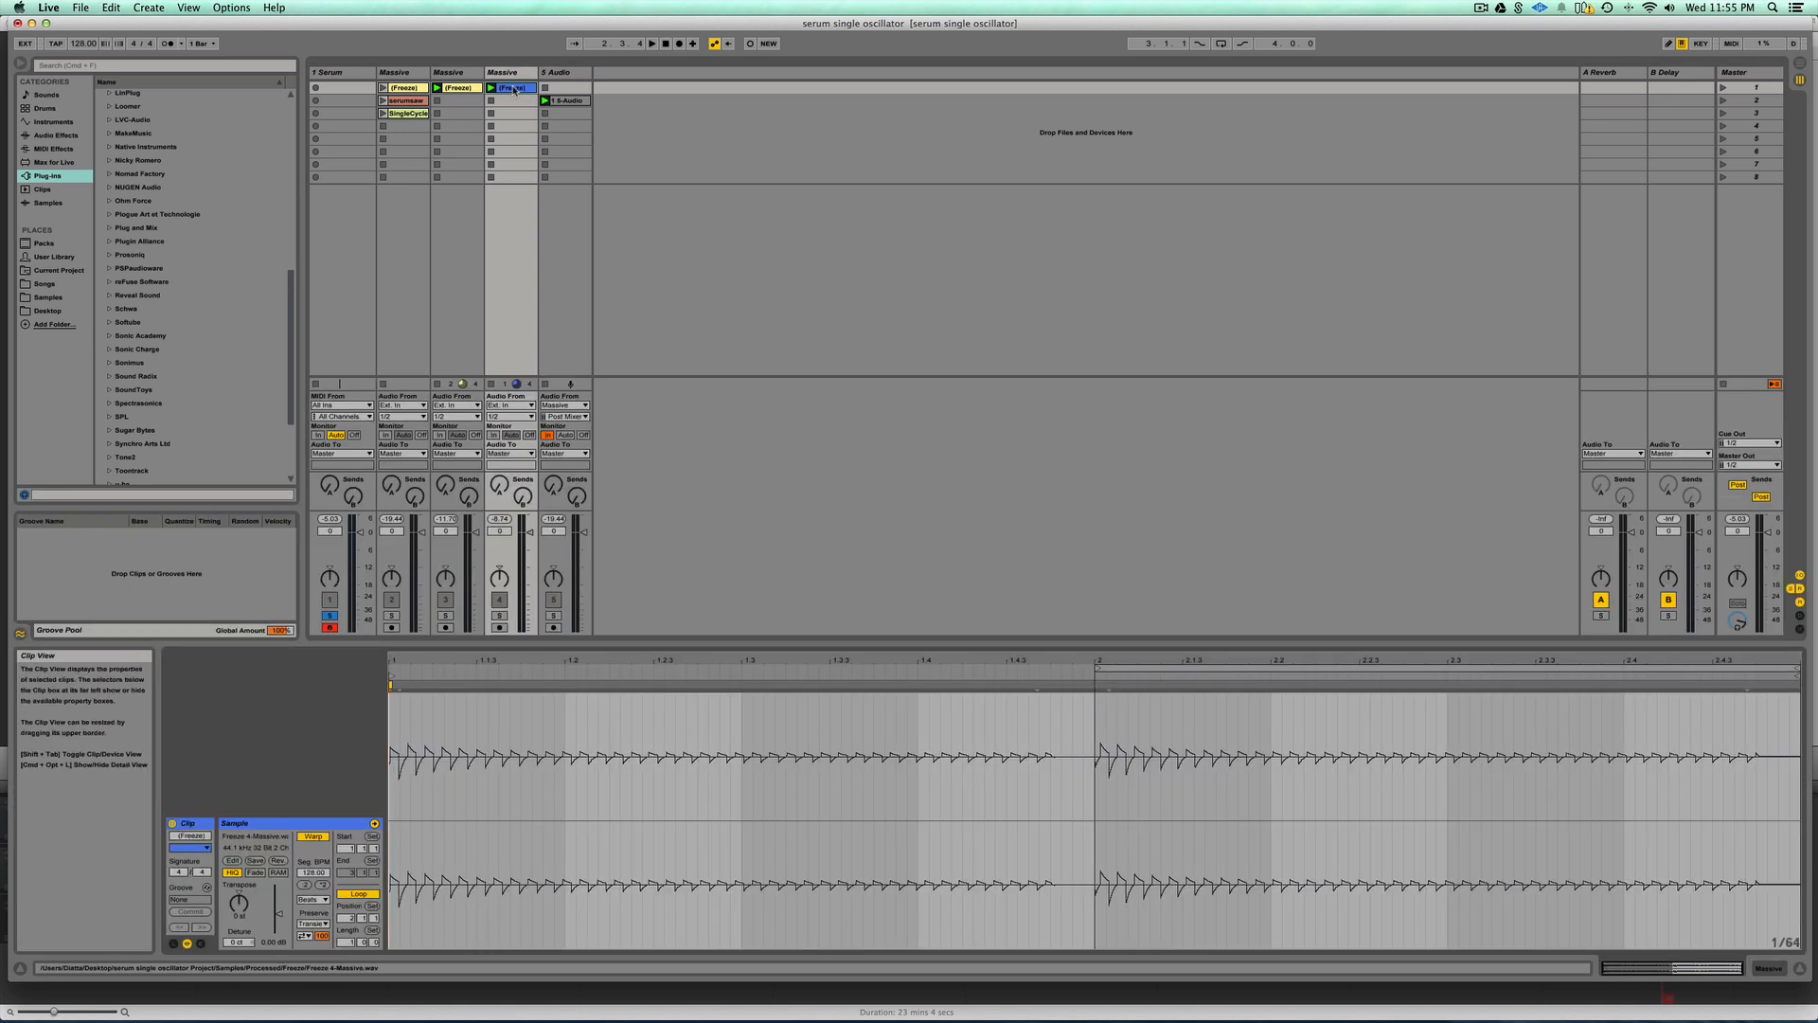
right_click(512, 88)
click(551, 197)
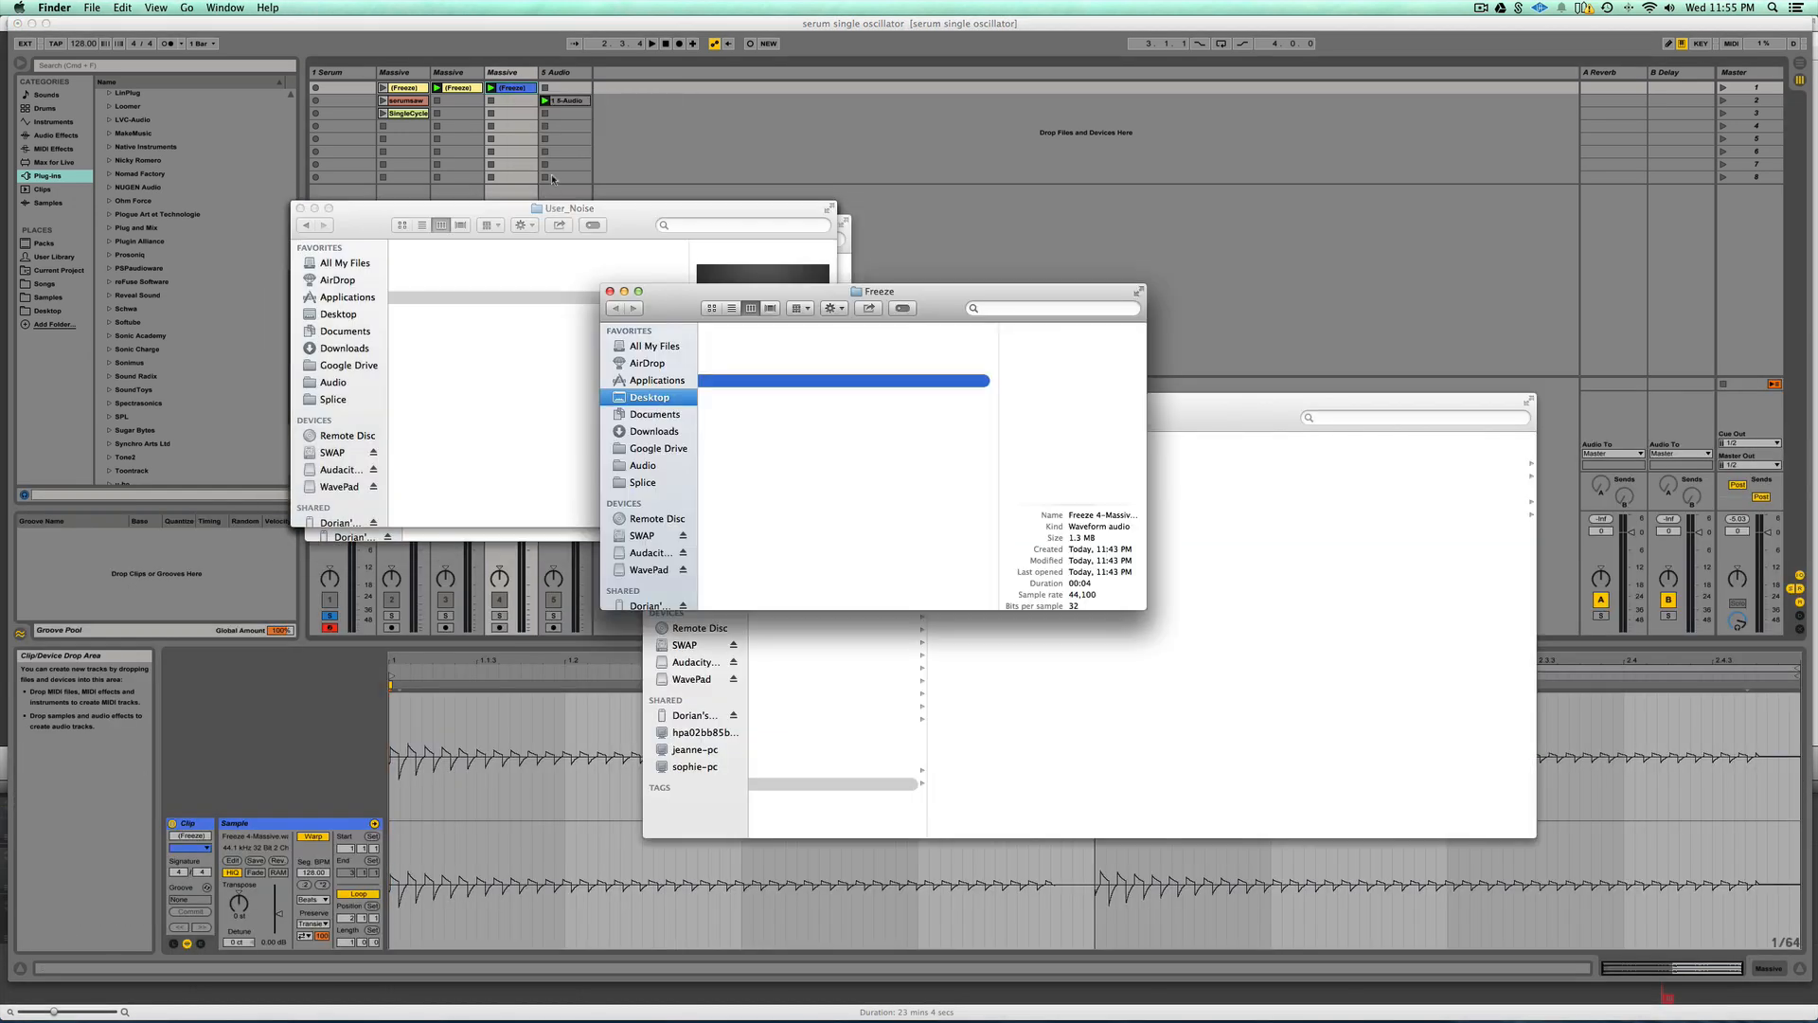
drag(809, 291, 1817, 460)
click(1098, 213)
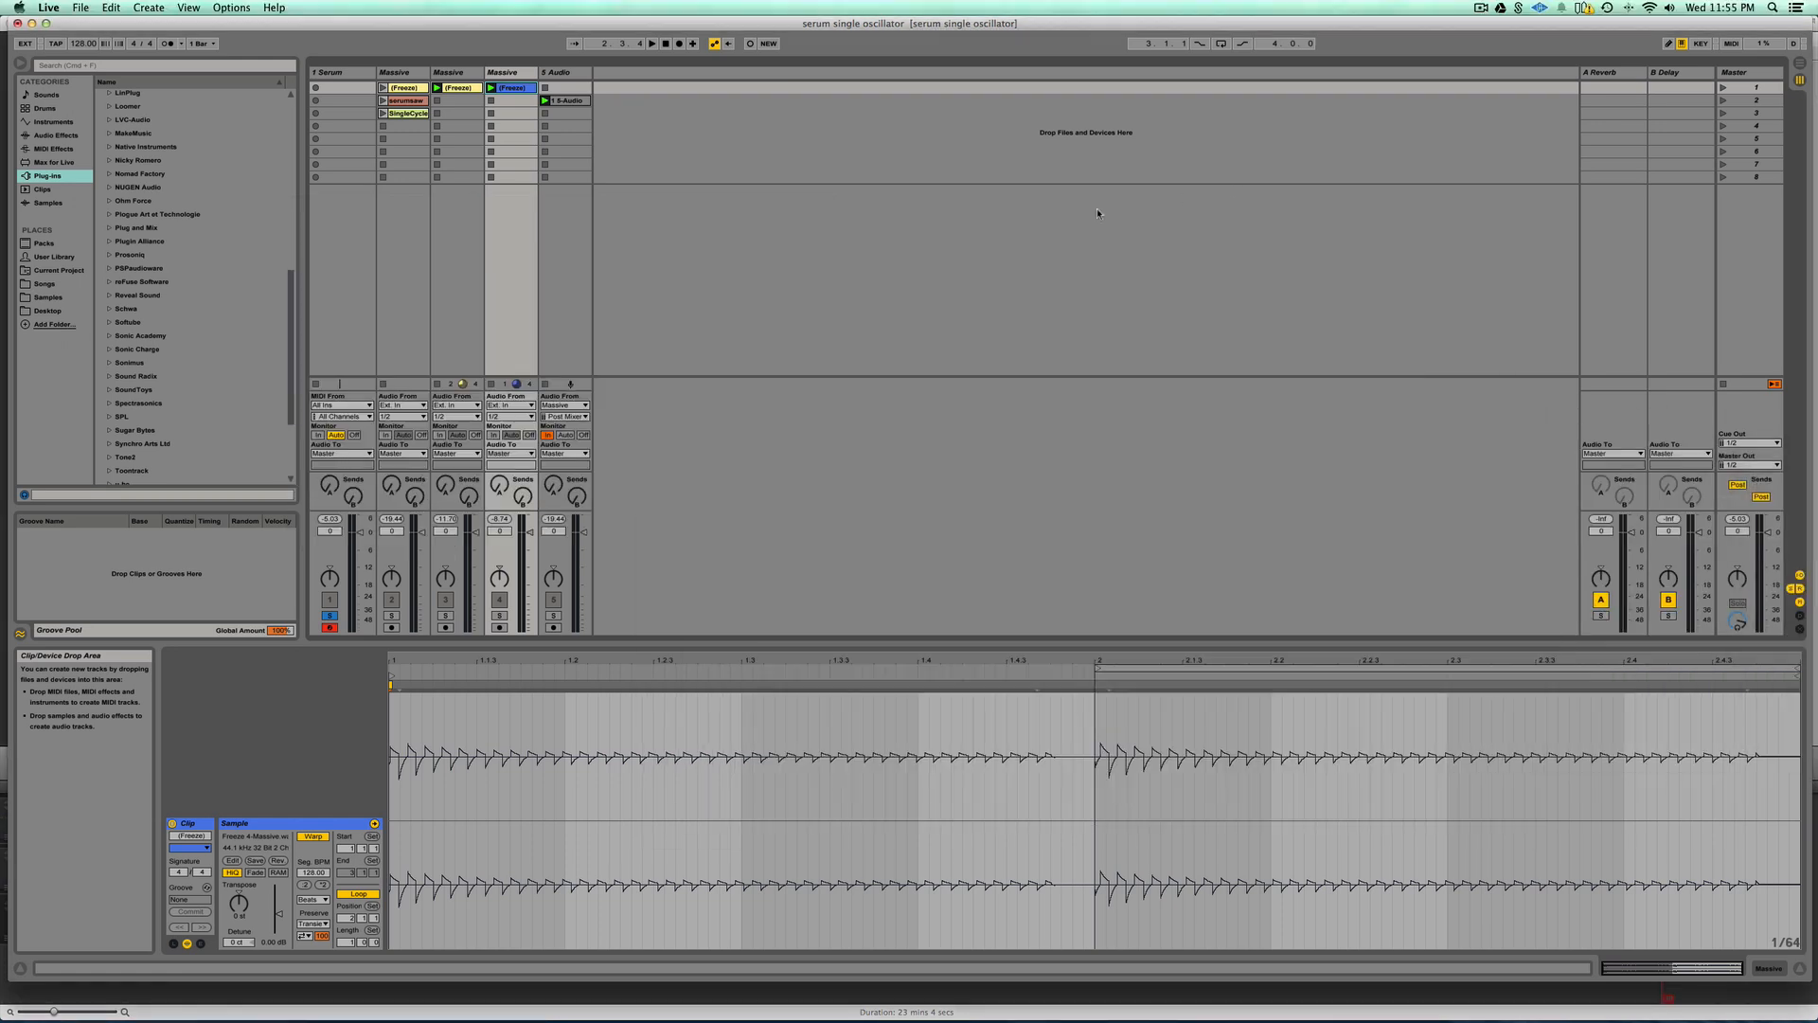
Inspect the waveform of the frozen Massive clip on track 3
click(461, 74)
double_click(461, 73)
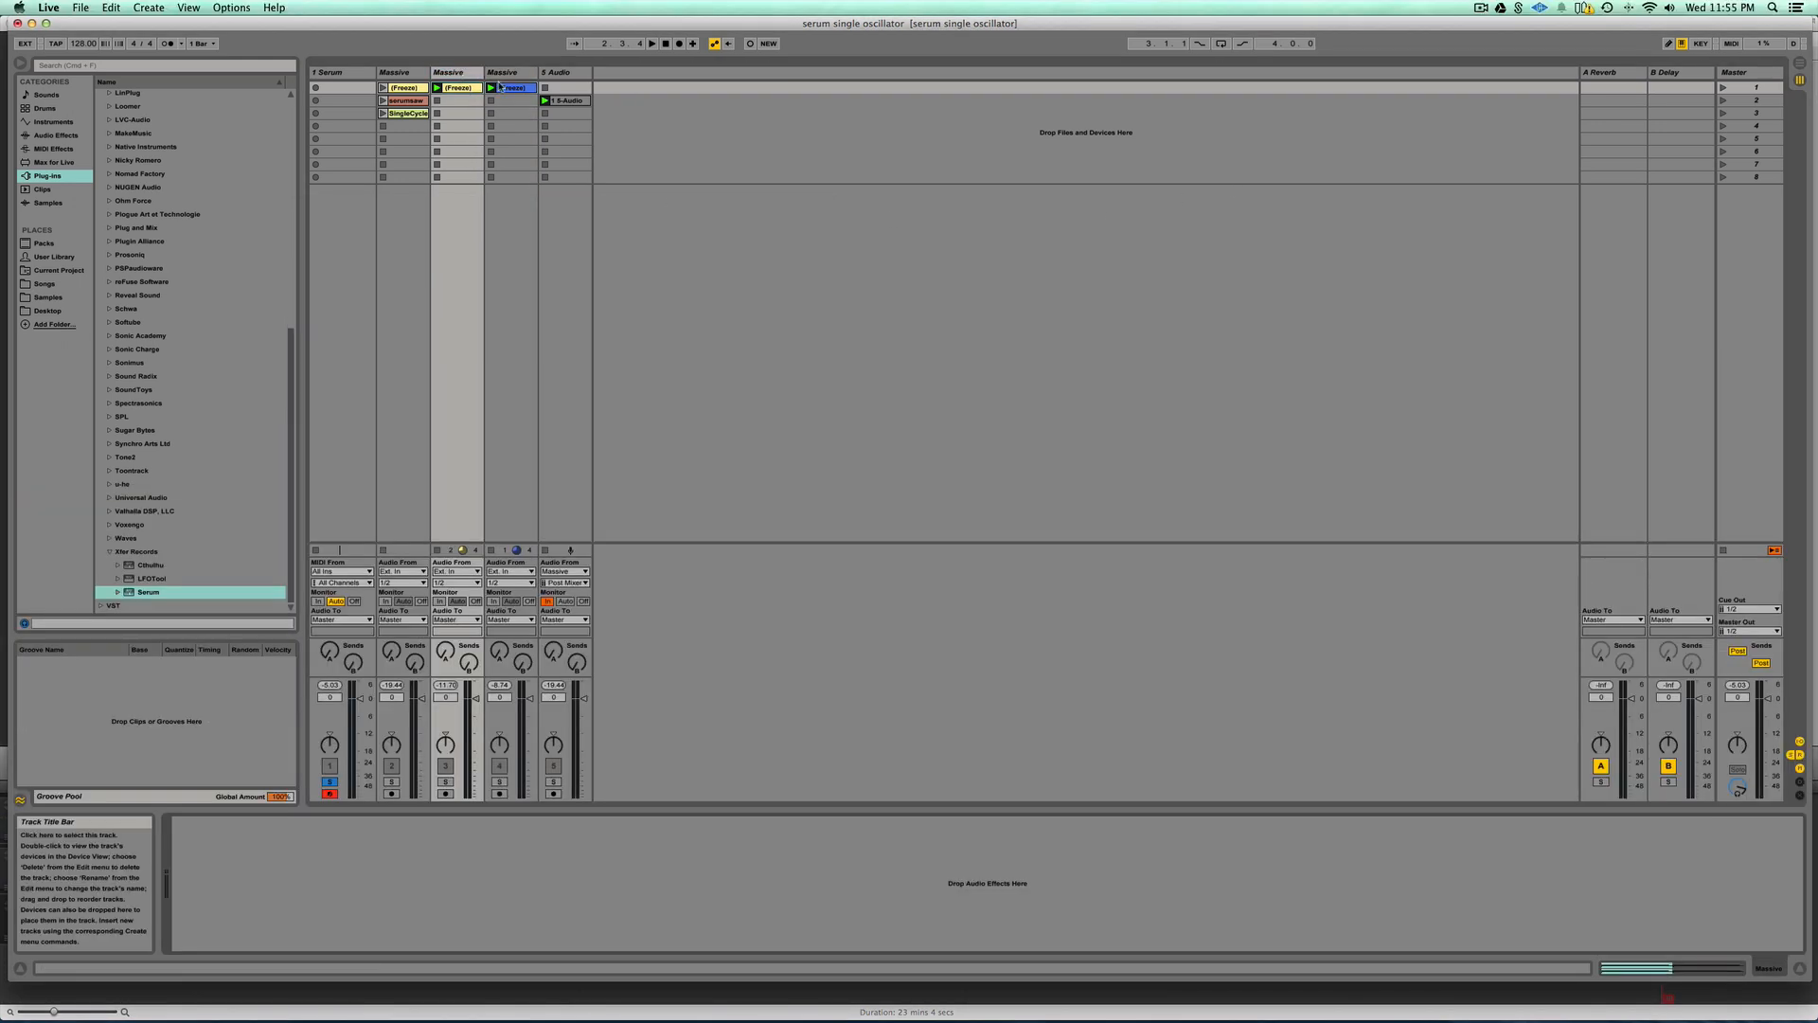
double_click(458, 88)
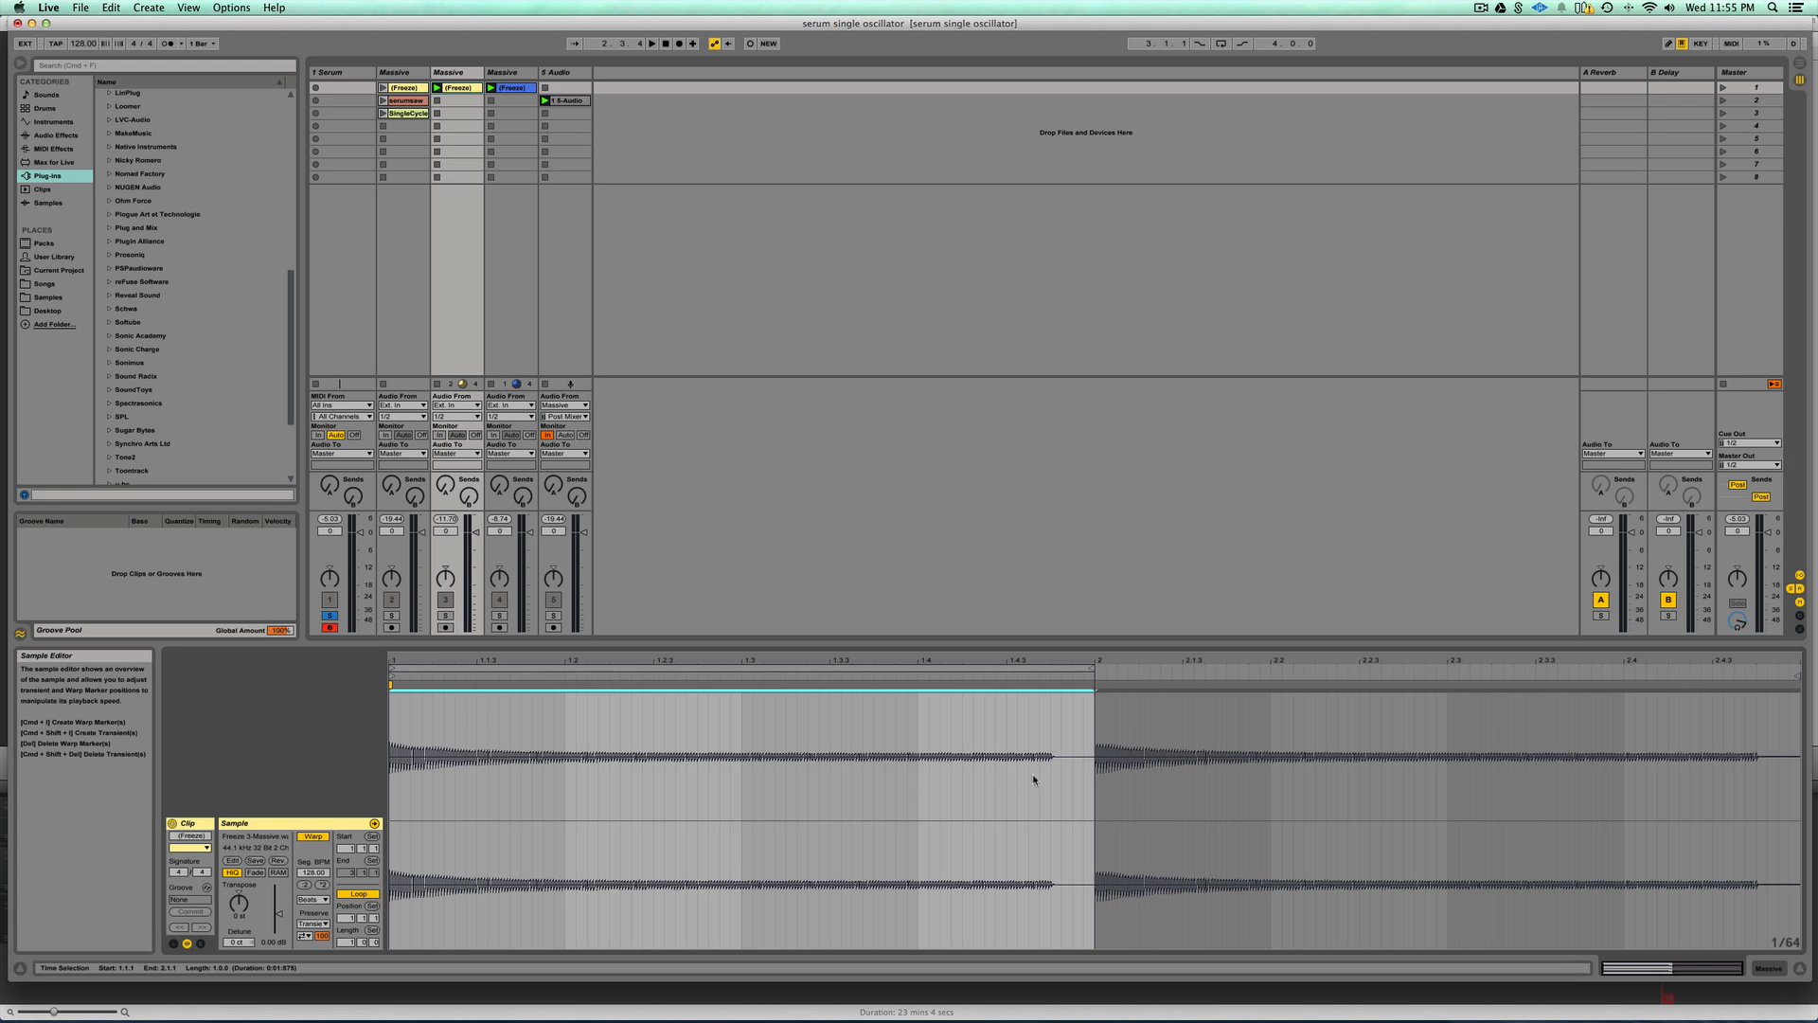
Show Serum on track 1, switch on oscillator A and import the frozen Massive audio file as its wavetable
click(358, 72)
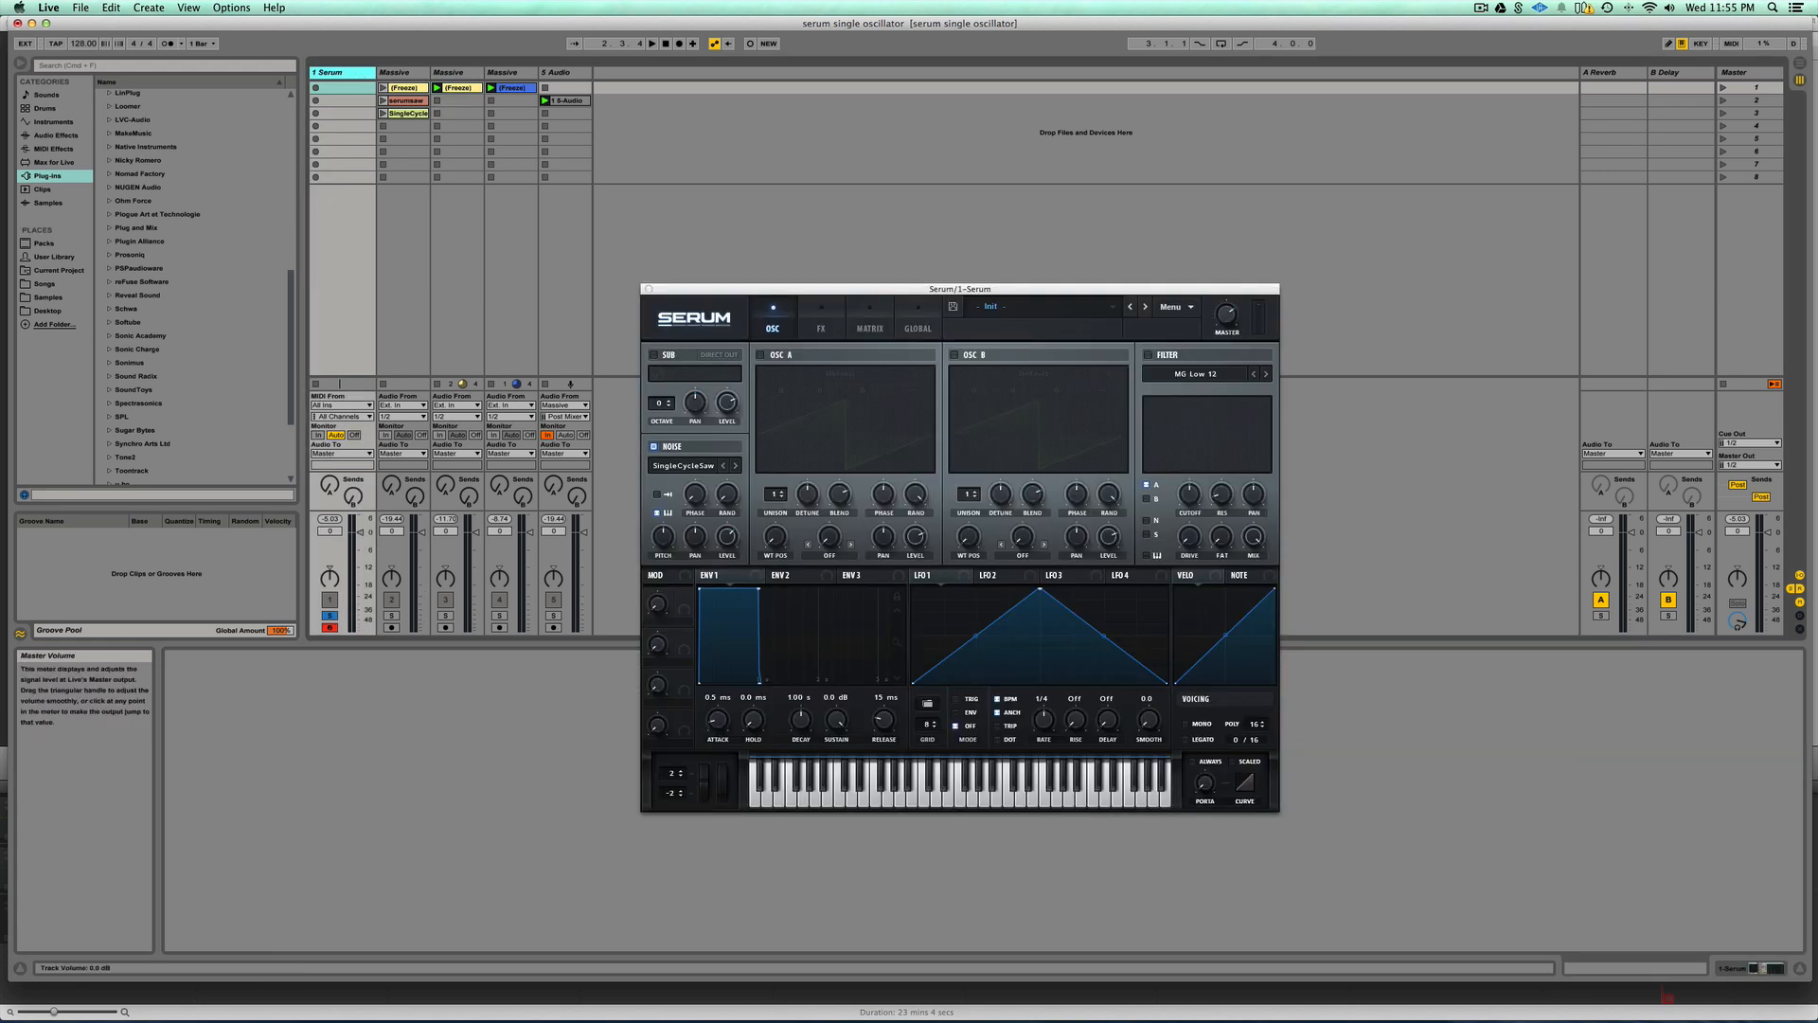
drag(1817, 468, 824, 407)
click(761, 355)
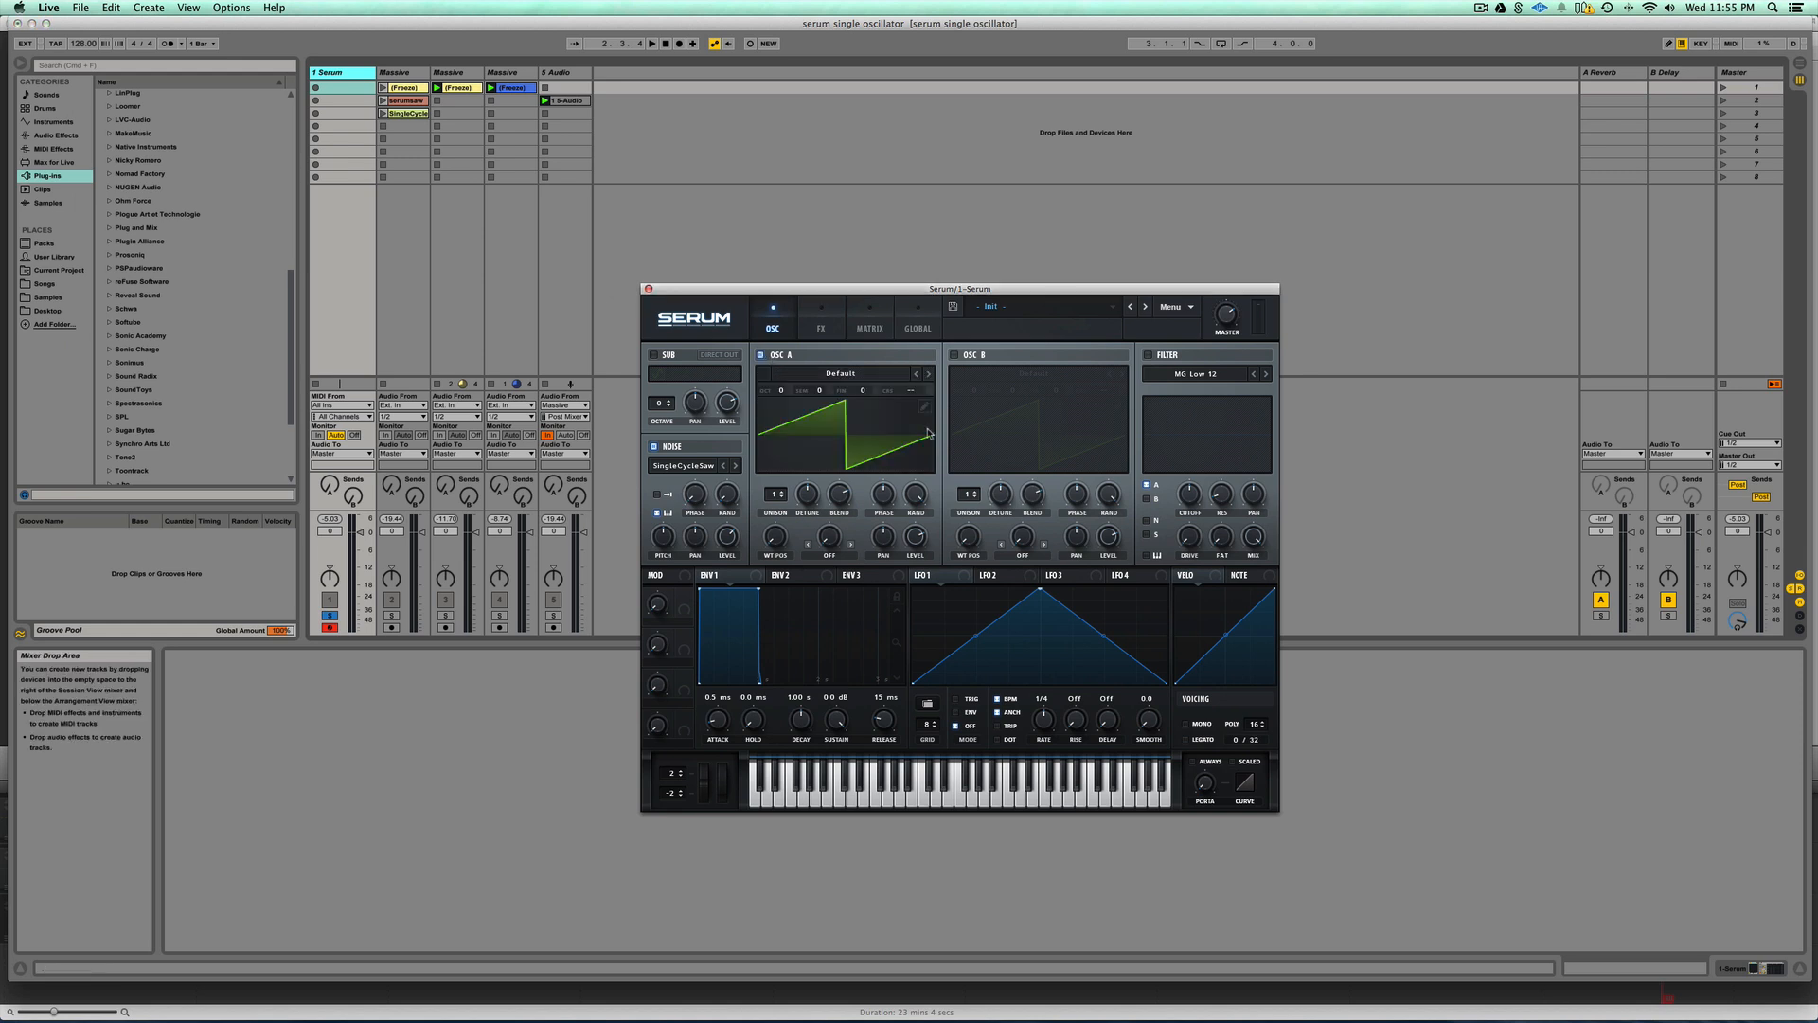
drag(1817, 512, 899, 444)
click(805, 440)
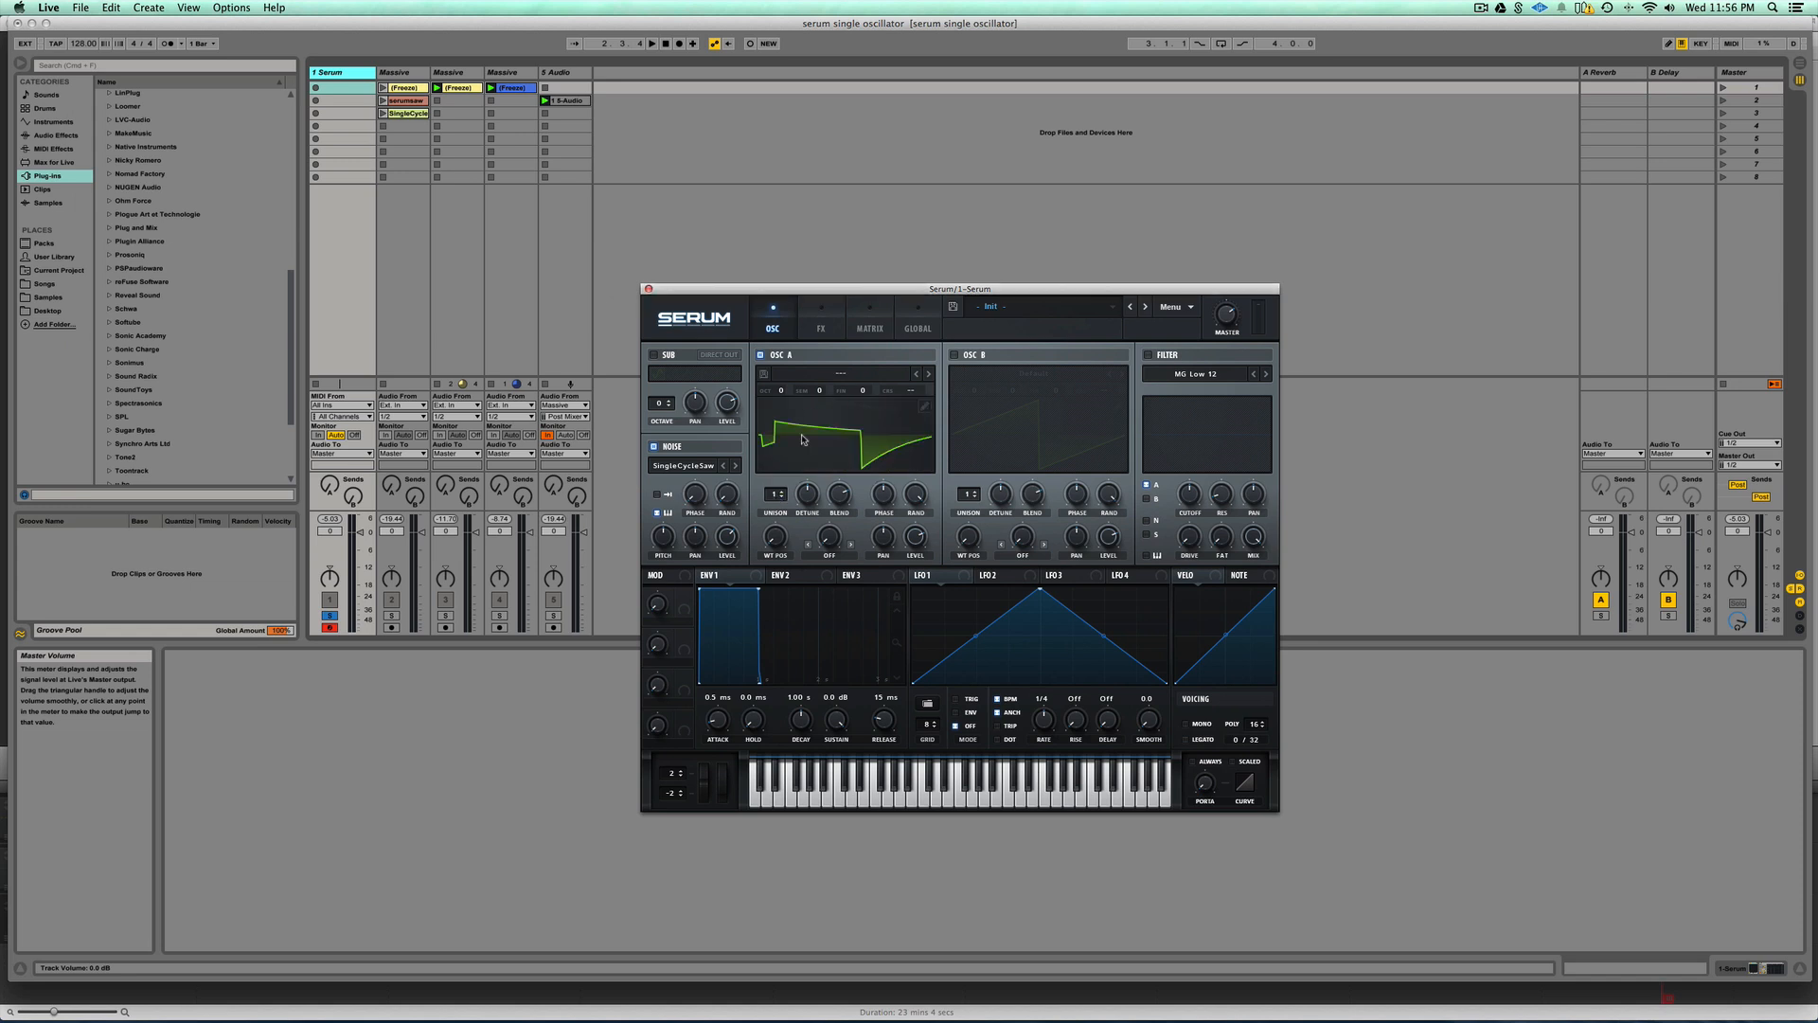
Scan oscillator A's wavetable position through the imported frames
drag(774, 536, 773, 435)
click(807, 449)
click(816, 445)
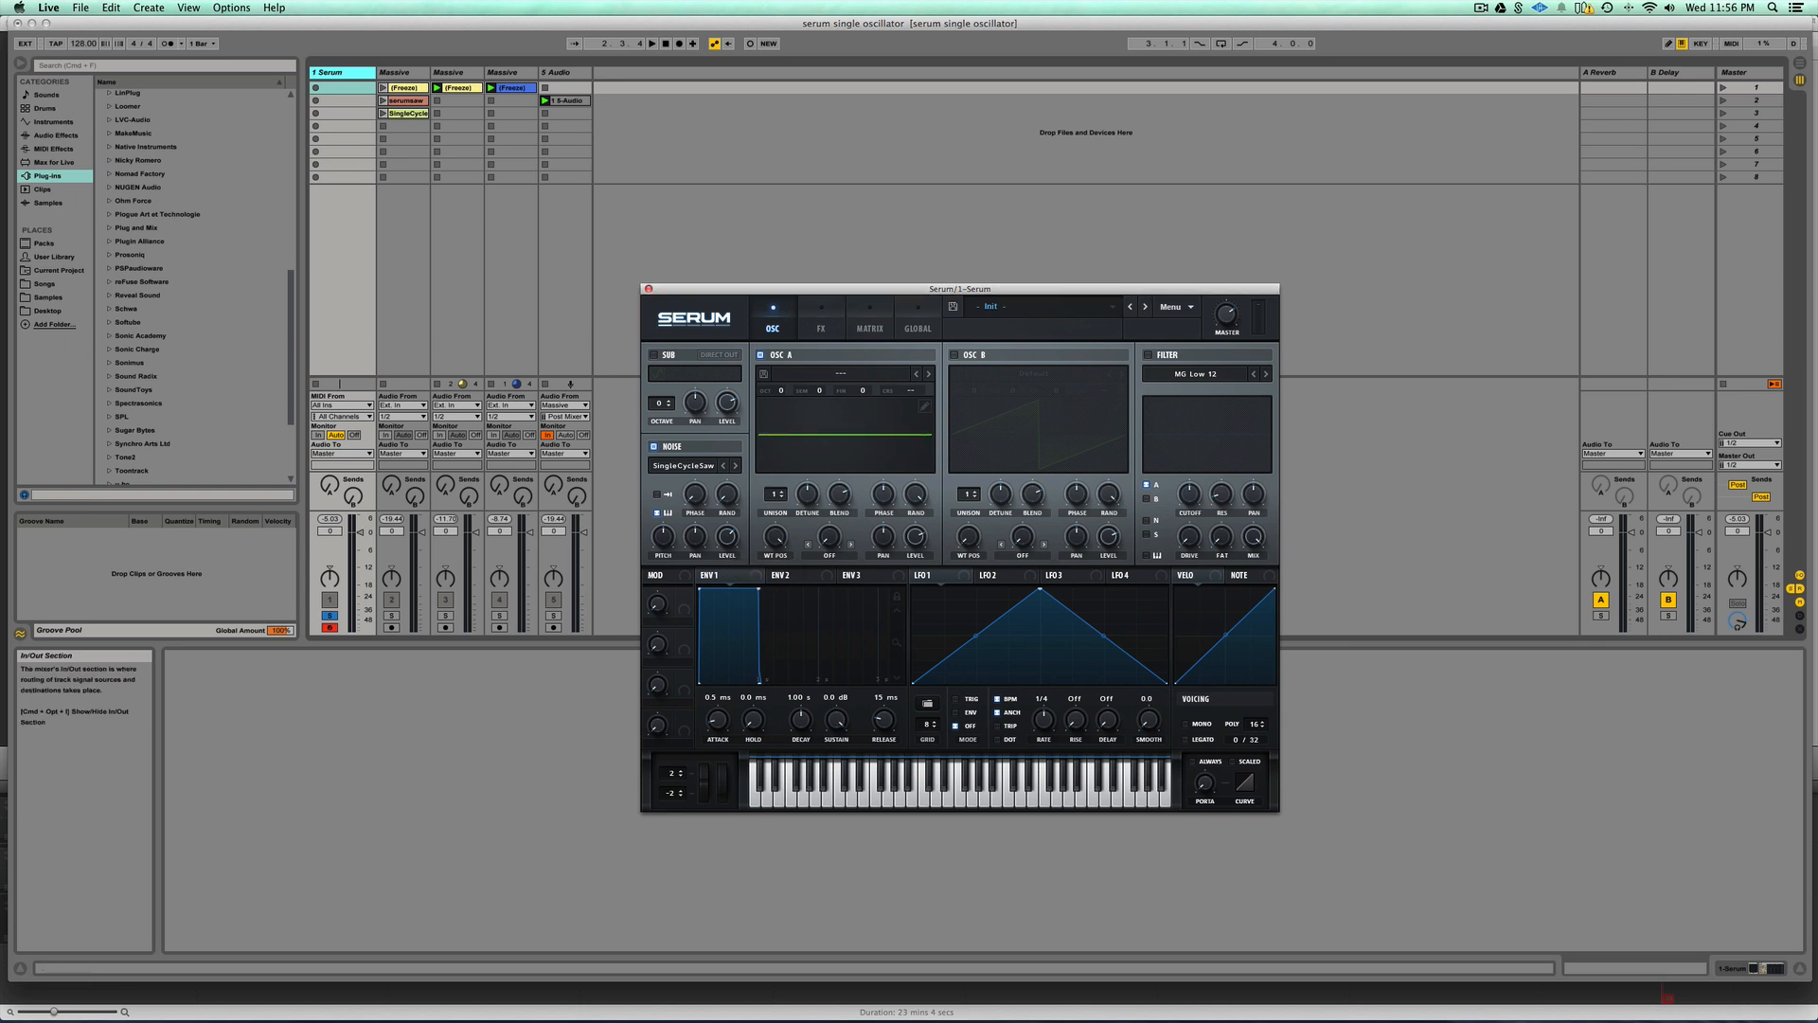
Import the frozen Massive audio from Finder into oscillator A again and set its wavetable position to 64
key(super+Tab)
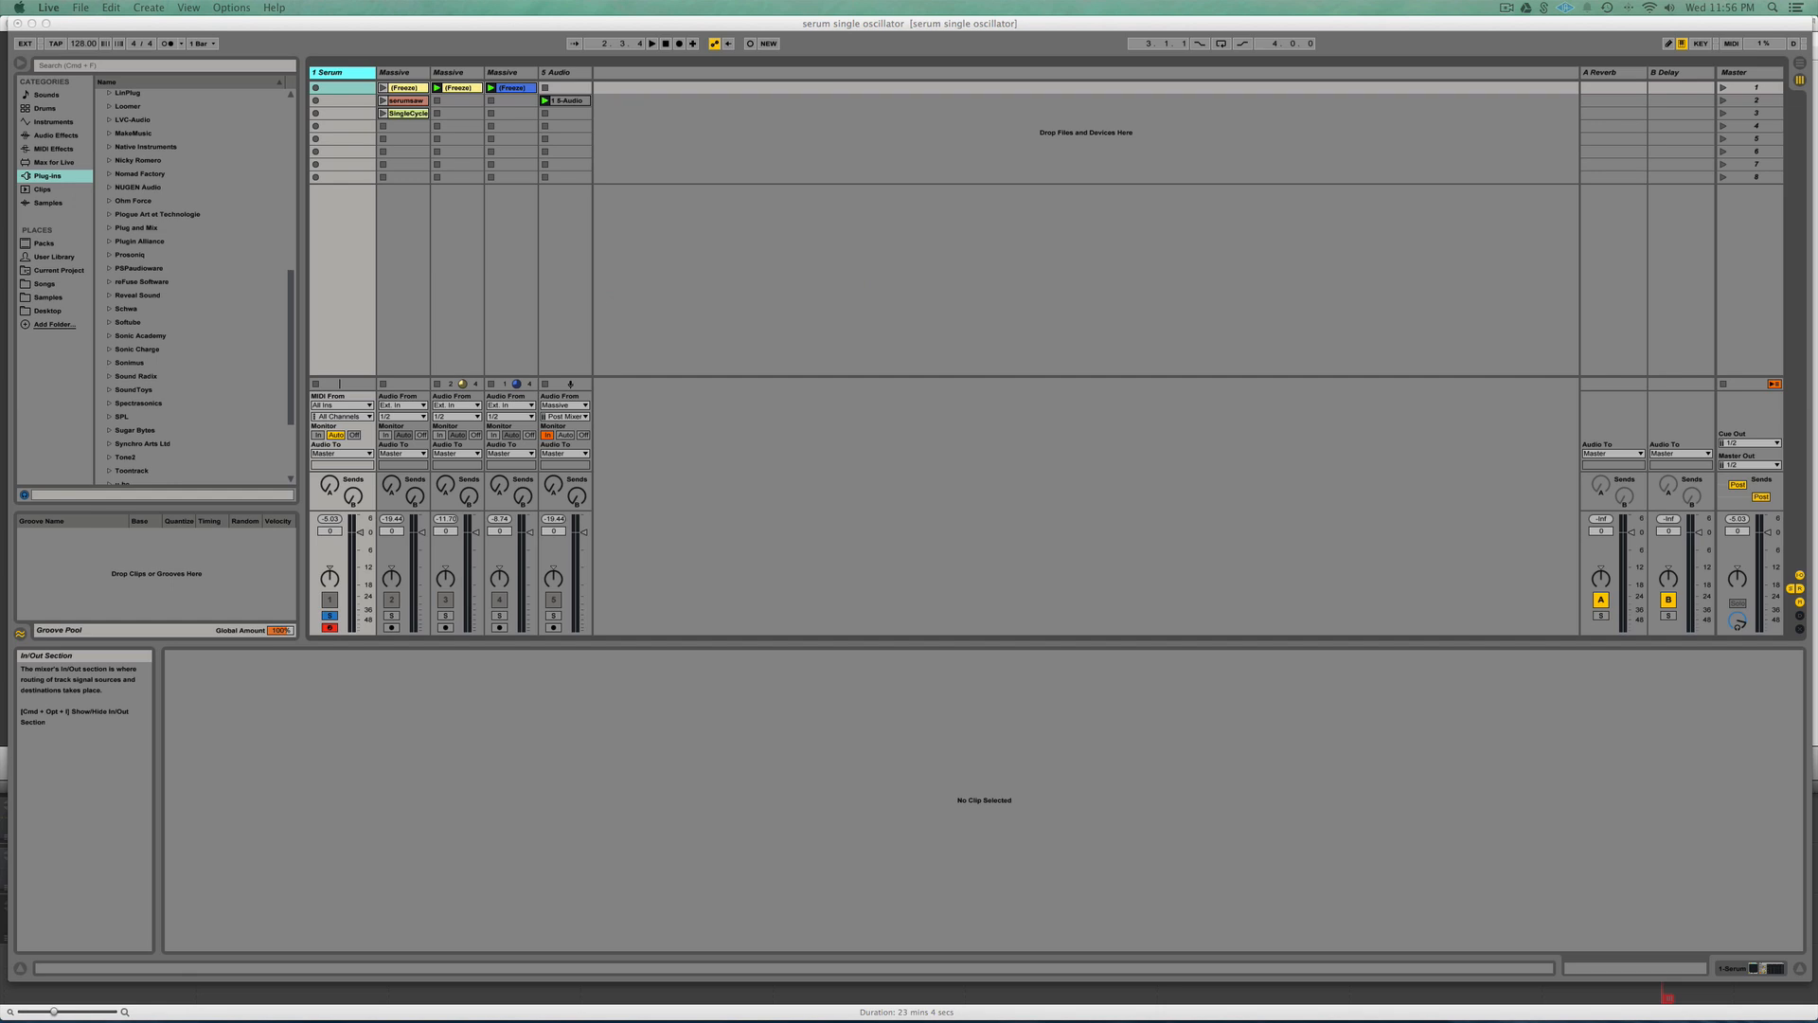
key(super+Tab)
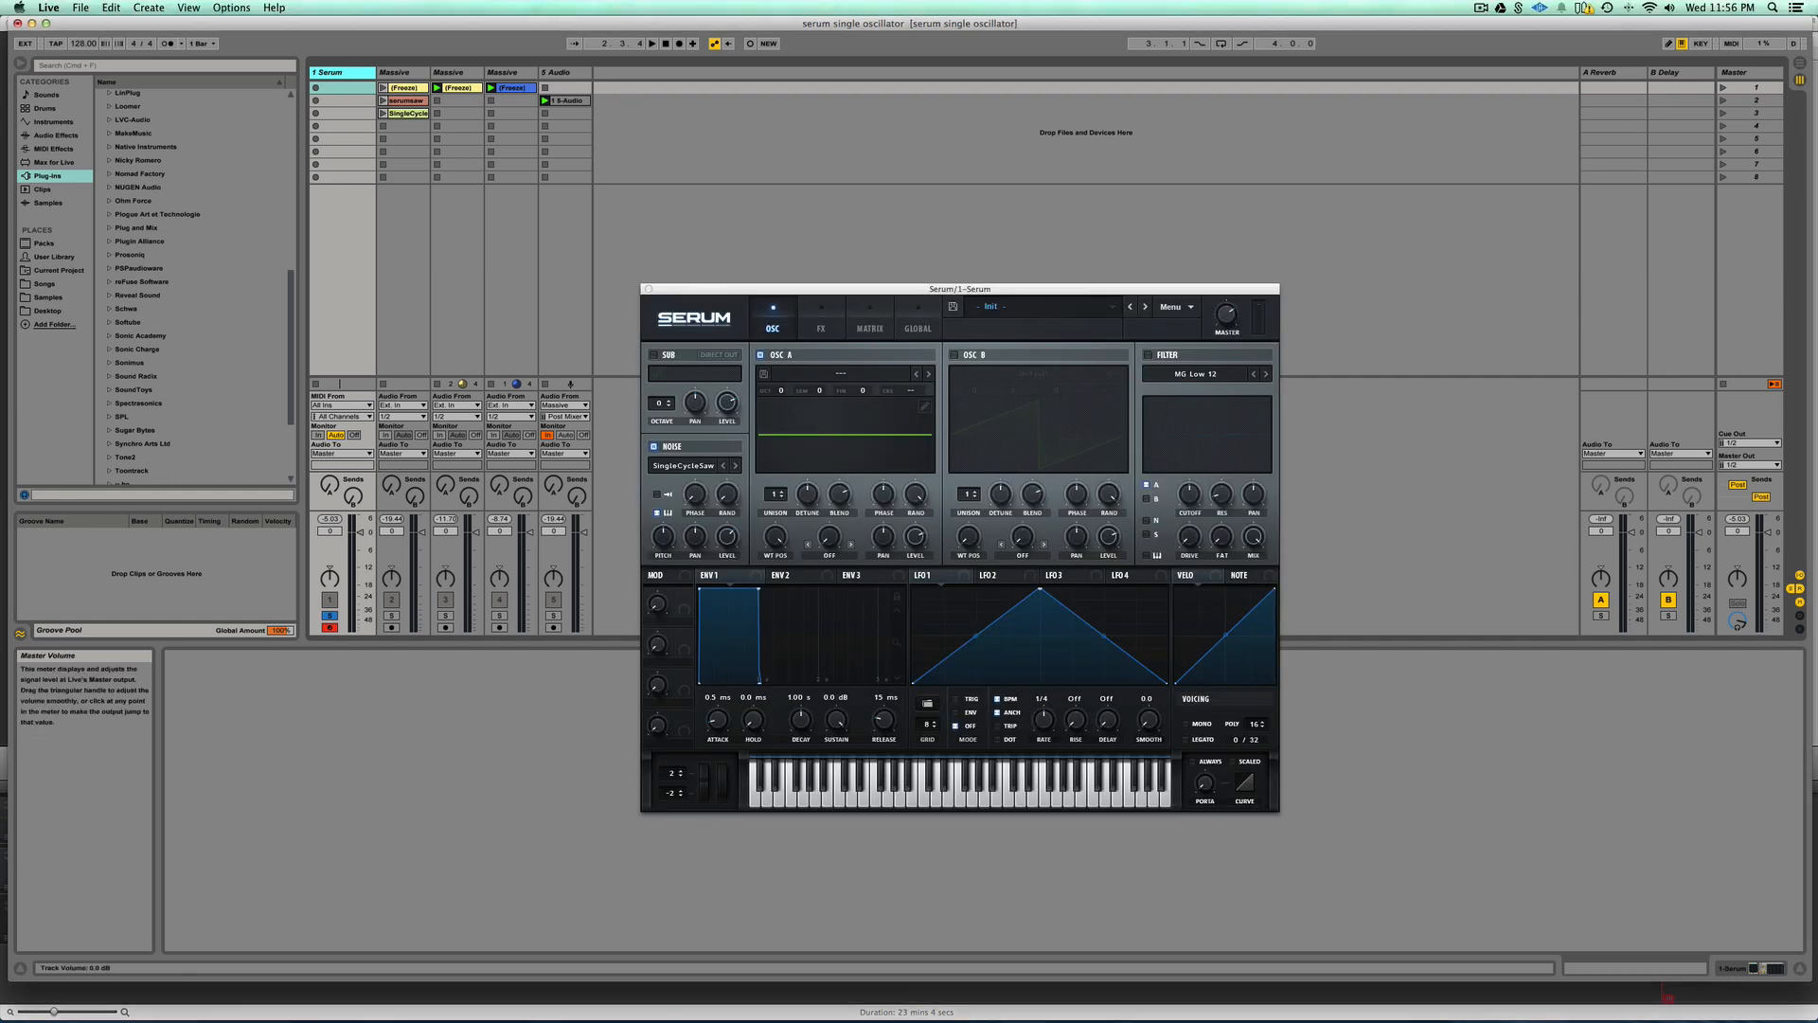
drag(587, 427, 834, 461)
mouse_move(772, 539)
mouse_down()
mouse_move(780, 679)
mouse_move(778, 565)
mouse_up()
key(super+Tab)
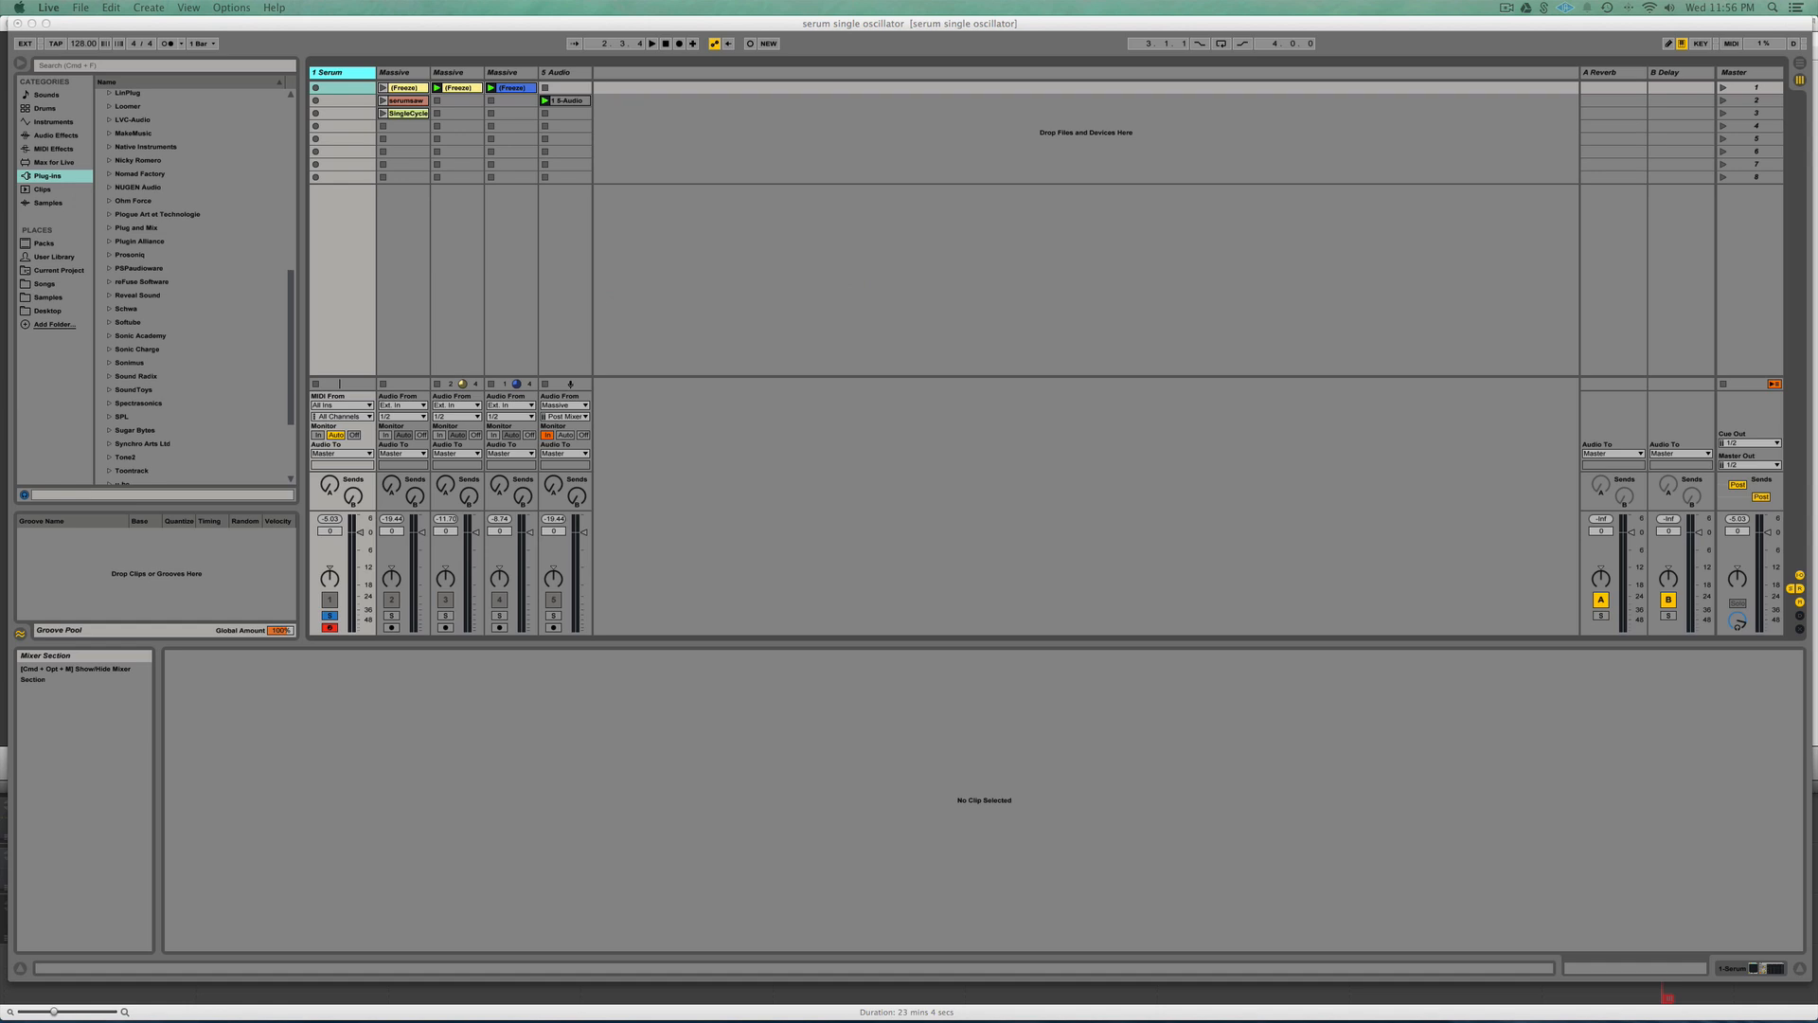
click(890, 413)
mouse_move(785, 536)
mouse_down()
mouse_move(783, 593)
mouse_move(791, 524)
mouse_up()
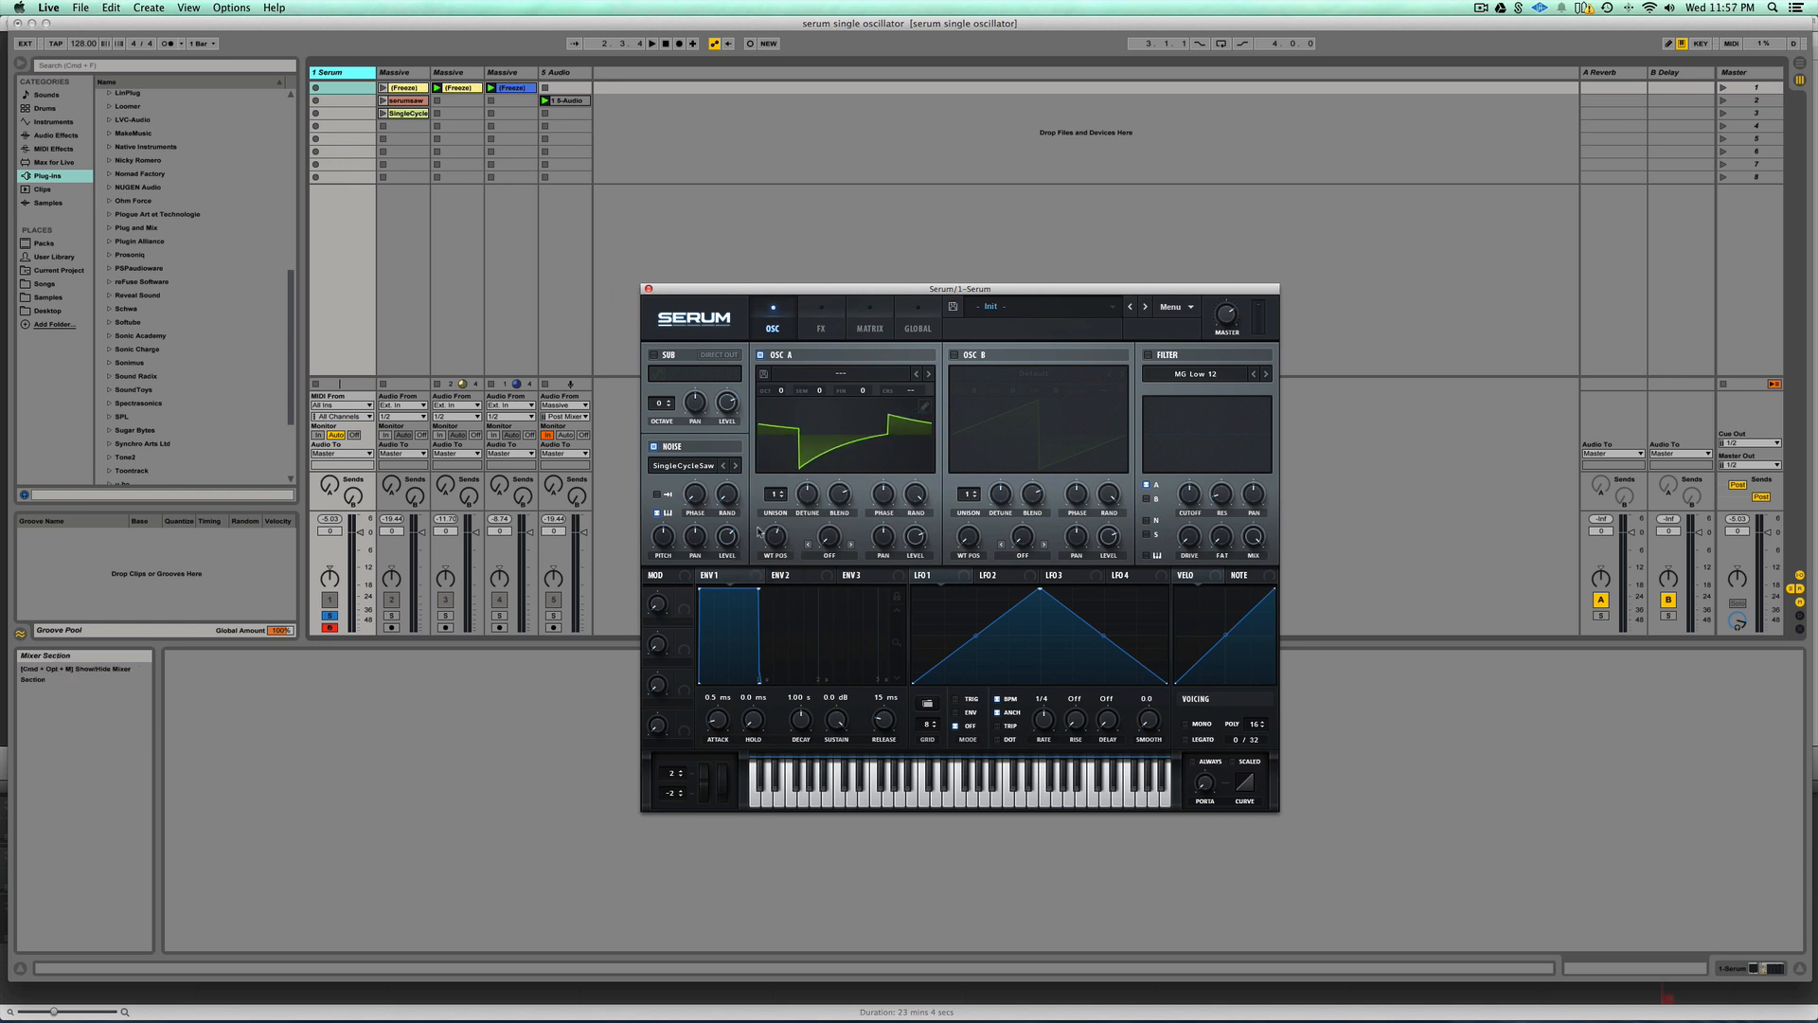
mouse_move(775, 536)
mouse_down()
mouse_move(773, 571)
mouse_move(786, 506)
mouse_move(782, 536)
mouse_up()
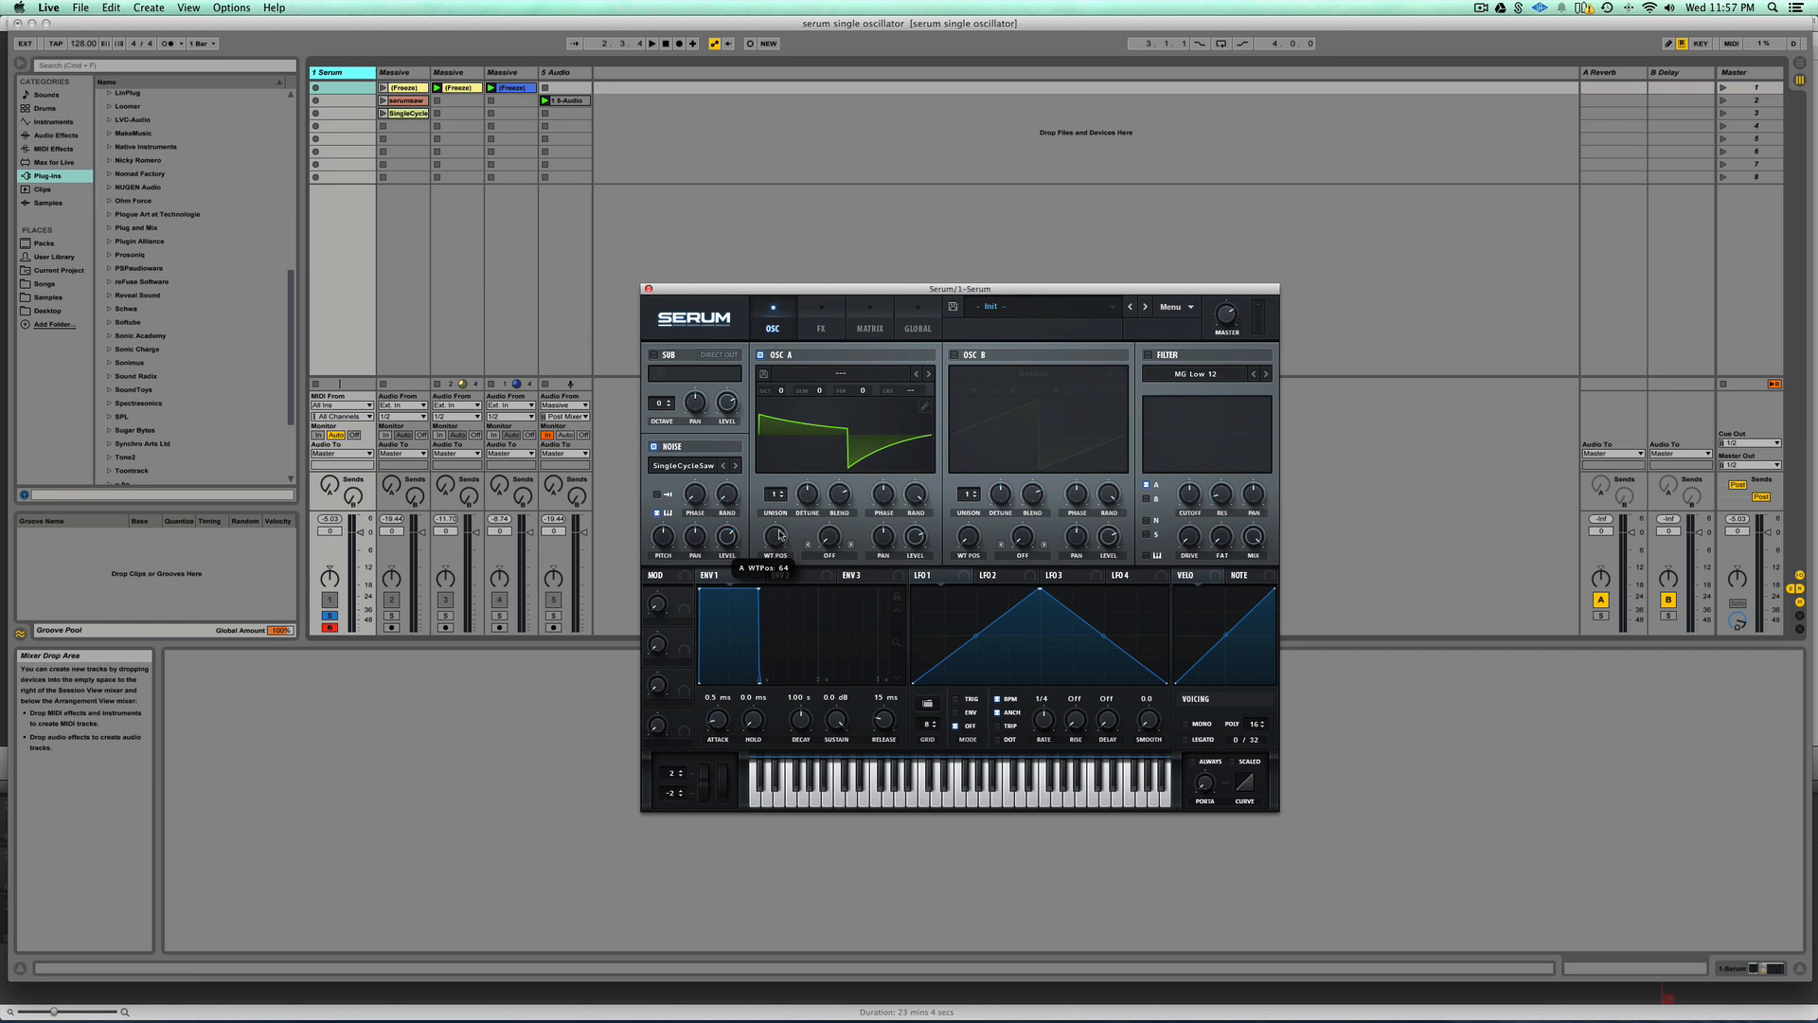
Open oscillator A's wavetable editor and export the selected frame to the Desktop as SingleSerum
click(925, 406)
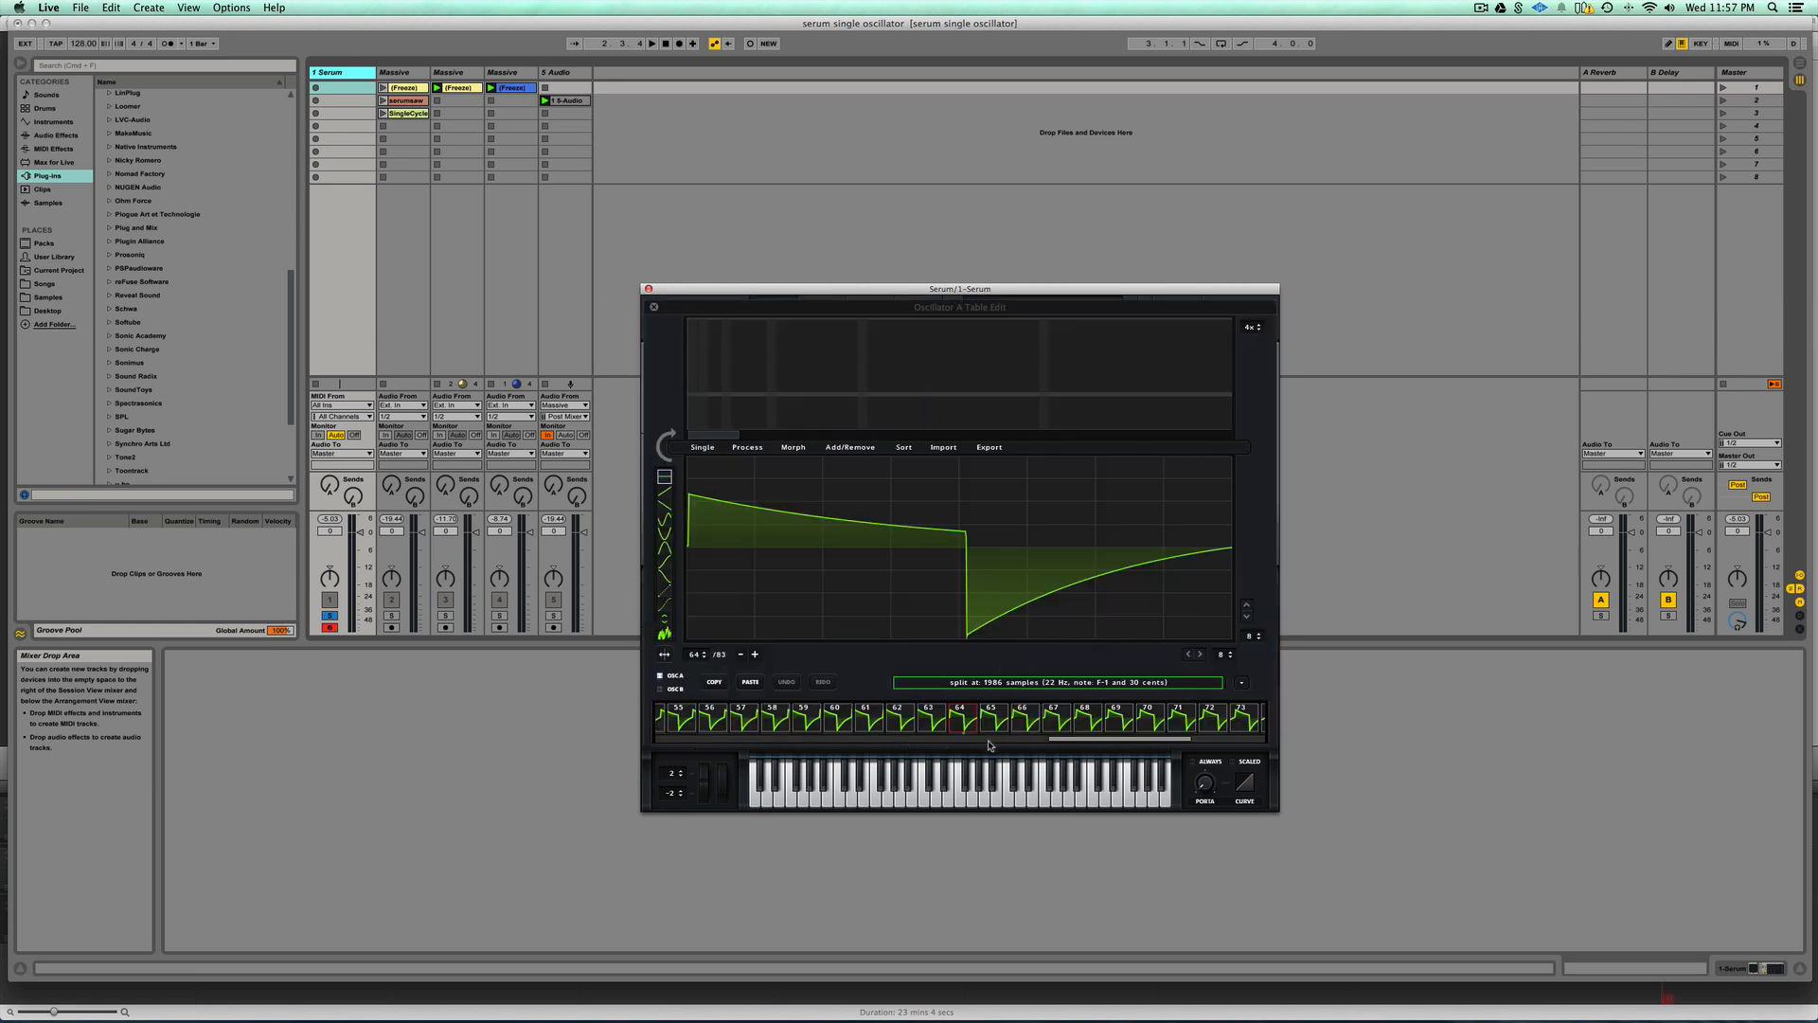
click(991, 449)
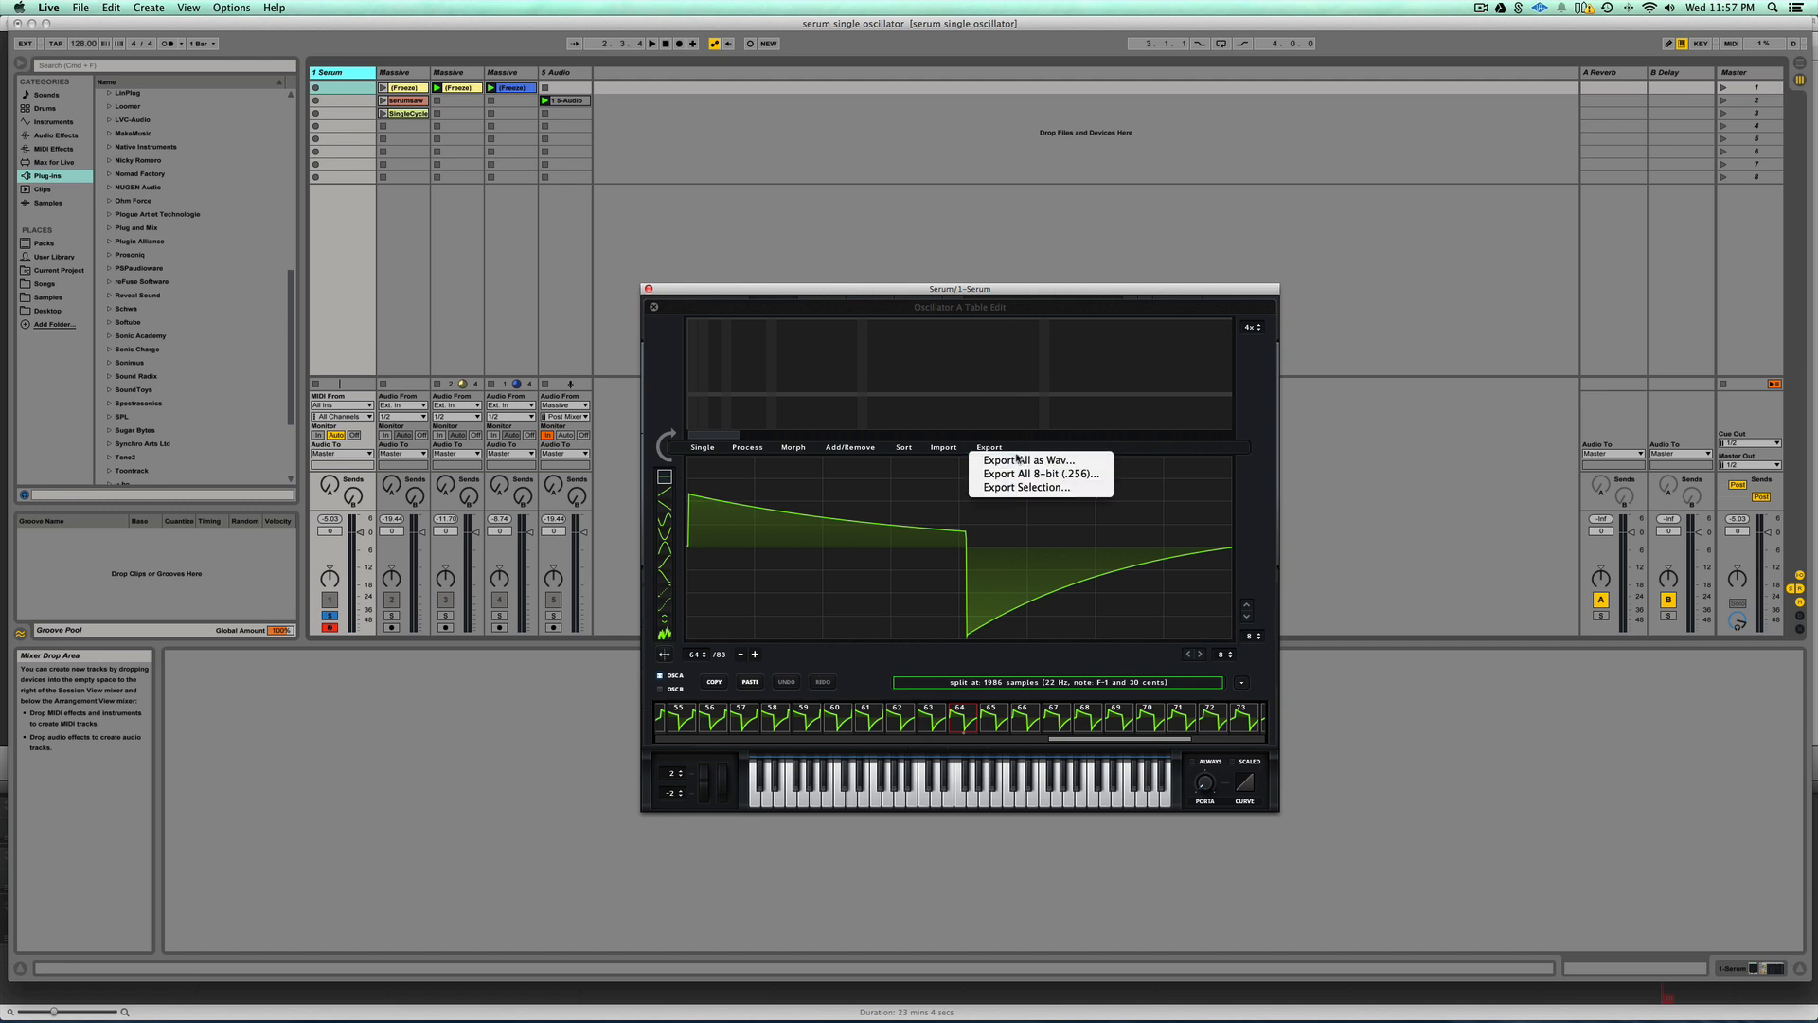
click(1054, 491)
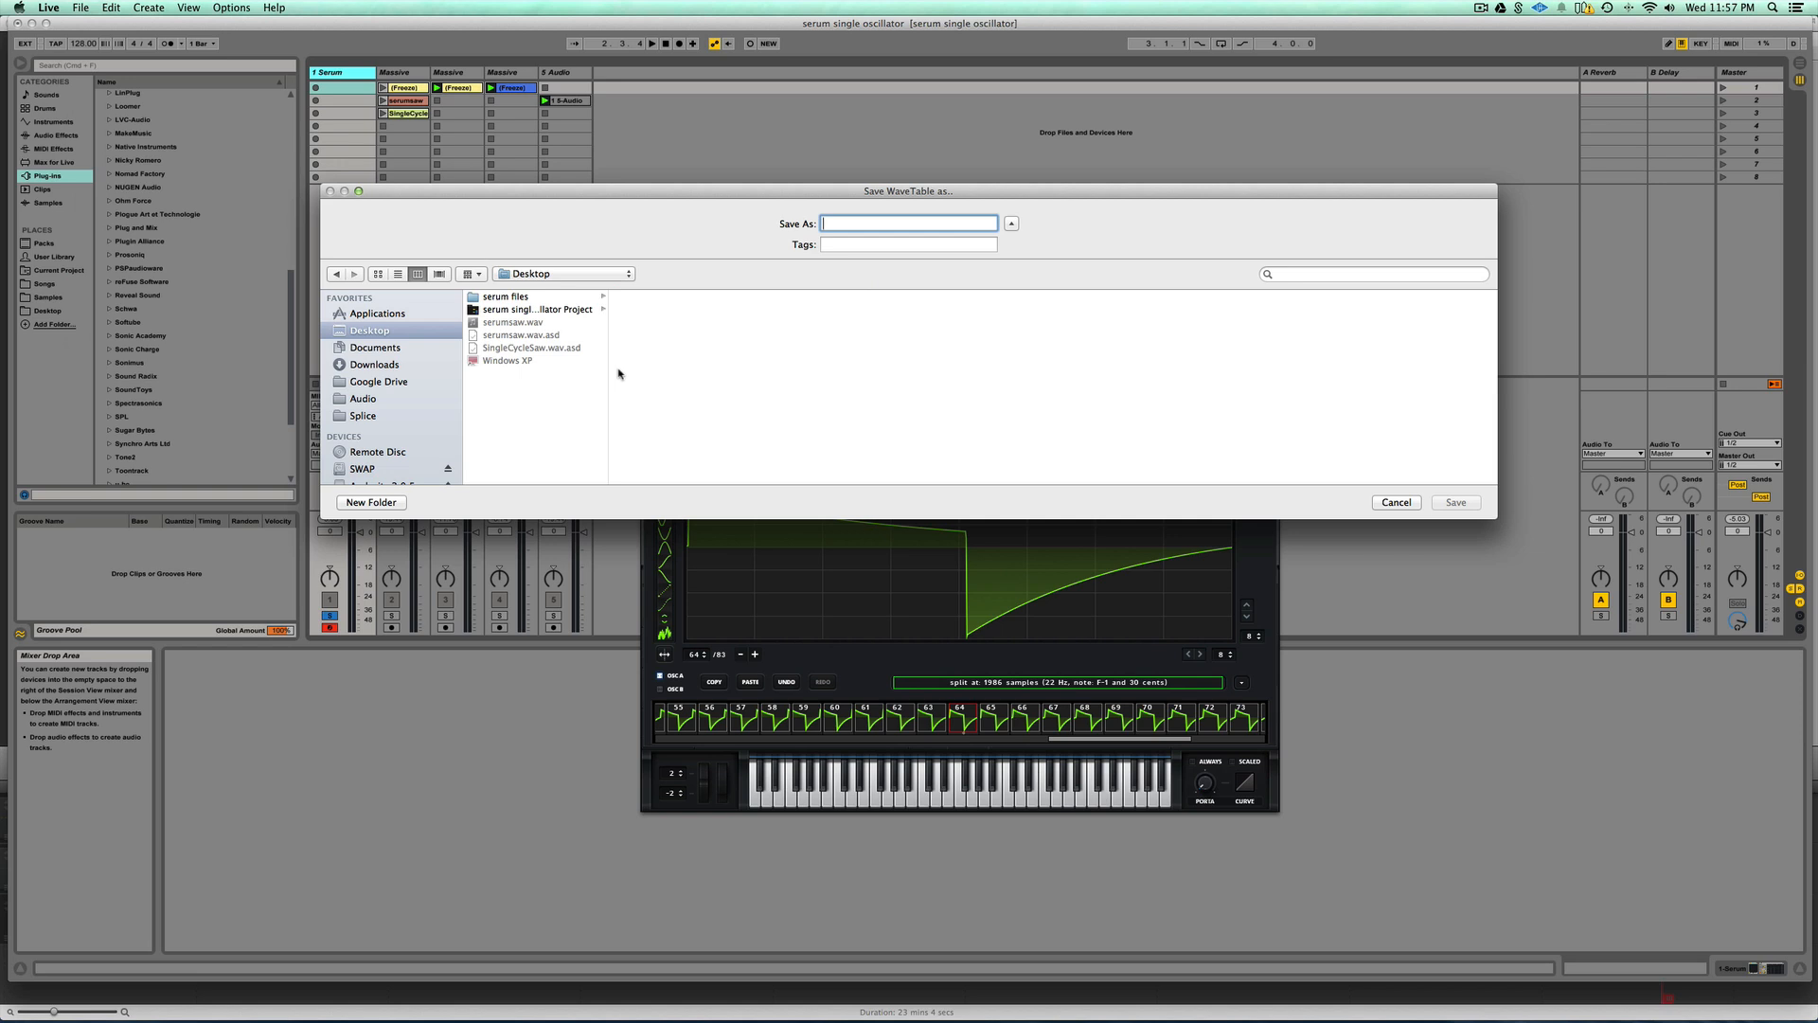
text(Single)
text(saw)
key(BackSpace)
key(BackSpace)
key(BackSpace)
key(BackSpace)
text(Serum)
key(Return)
Place SingleSerum.wav from the Desktop in the fourth clip slot of track 5 and select the clip
click(196, 990)
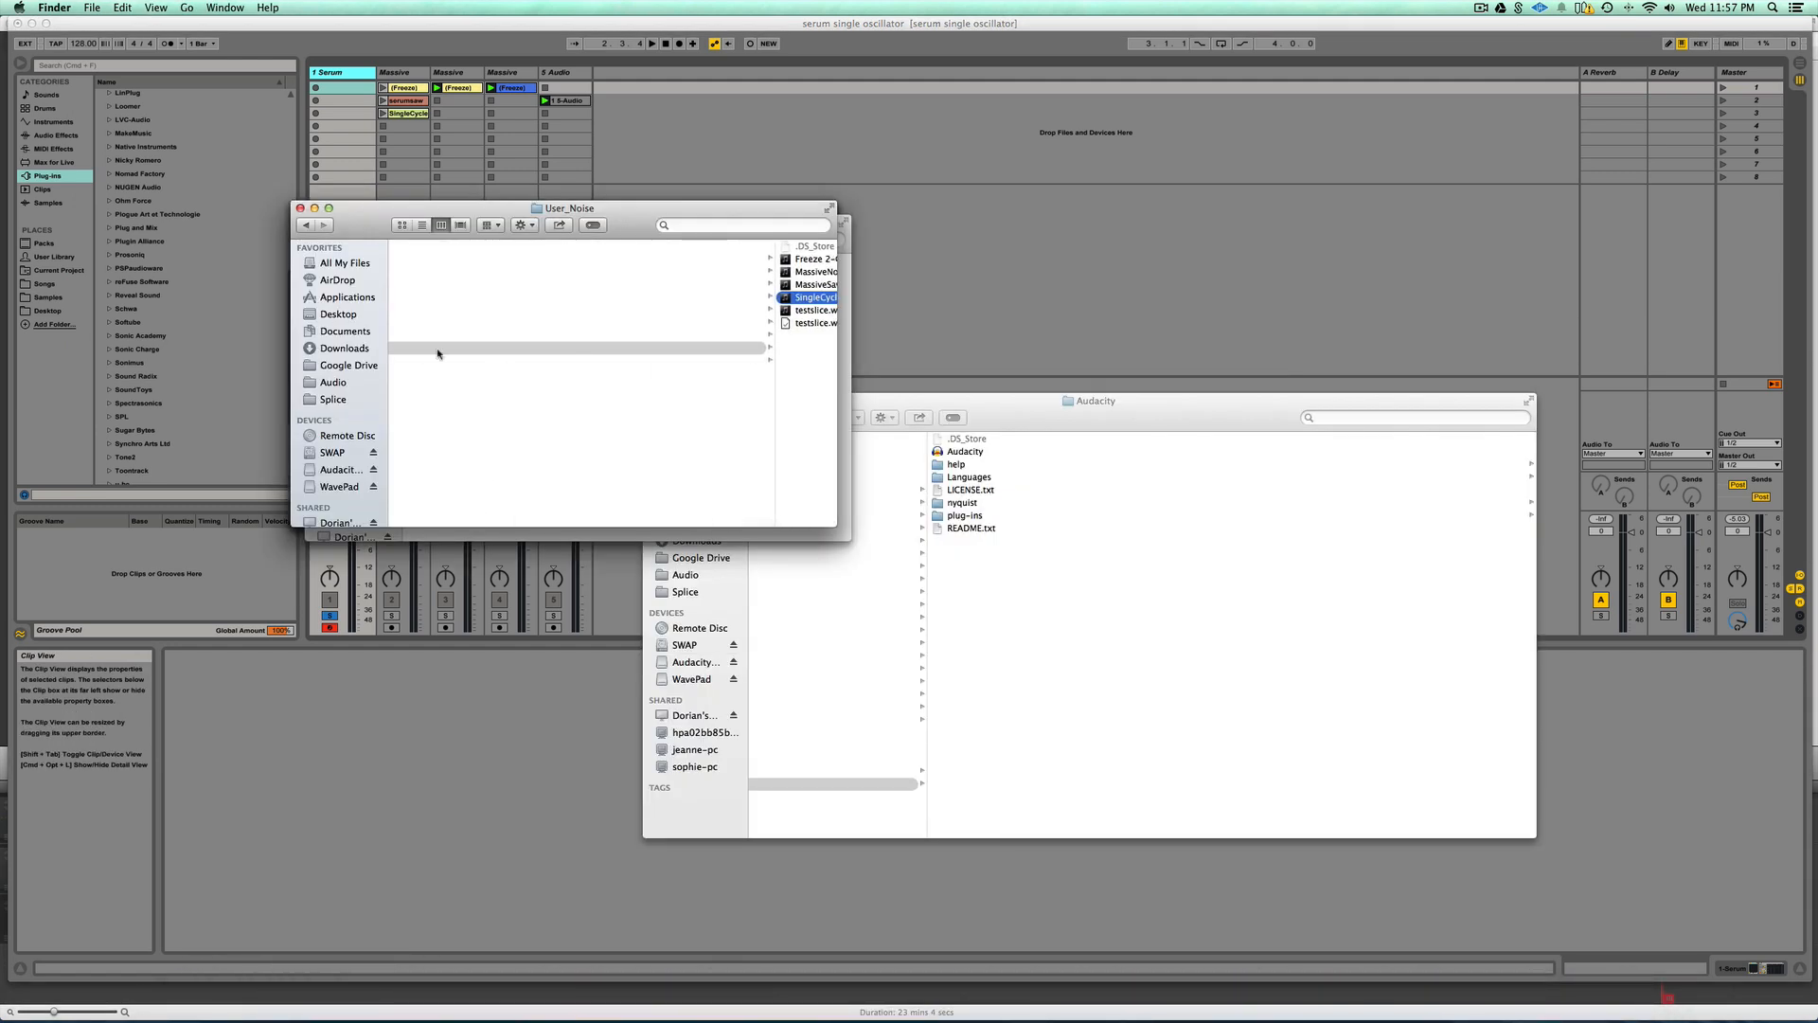
click(339, 313)
drag(441, 327, 572, 127)
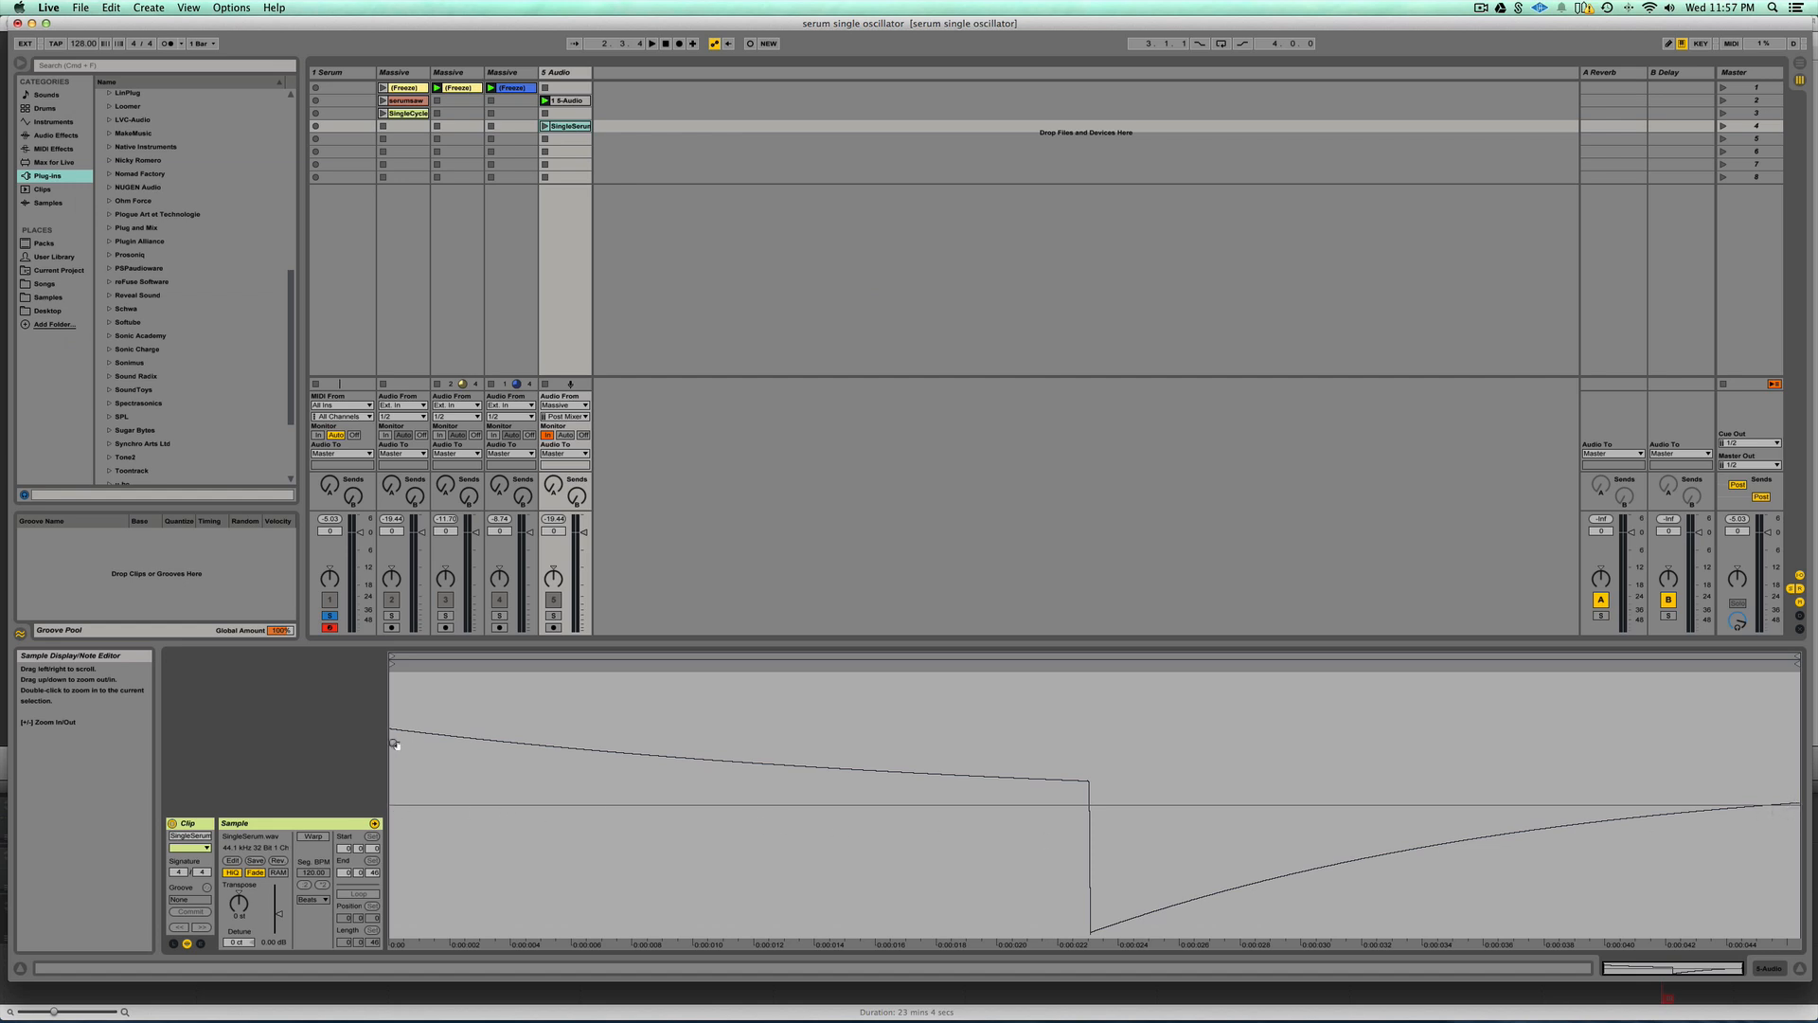
click(570, 126)
Open SingleSerum.wav in Audacity, dismiss the missing-files notice and bring its window forward, clear of the SingleCycleSaw window
mouse_move(883, 1021)
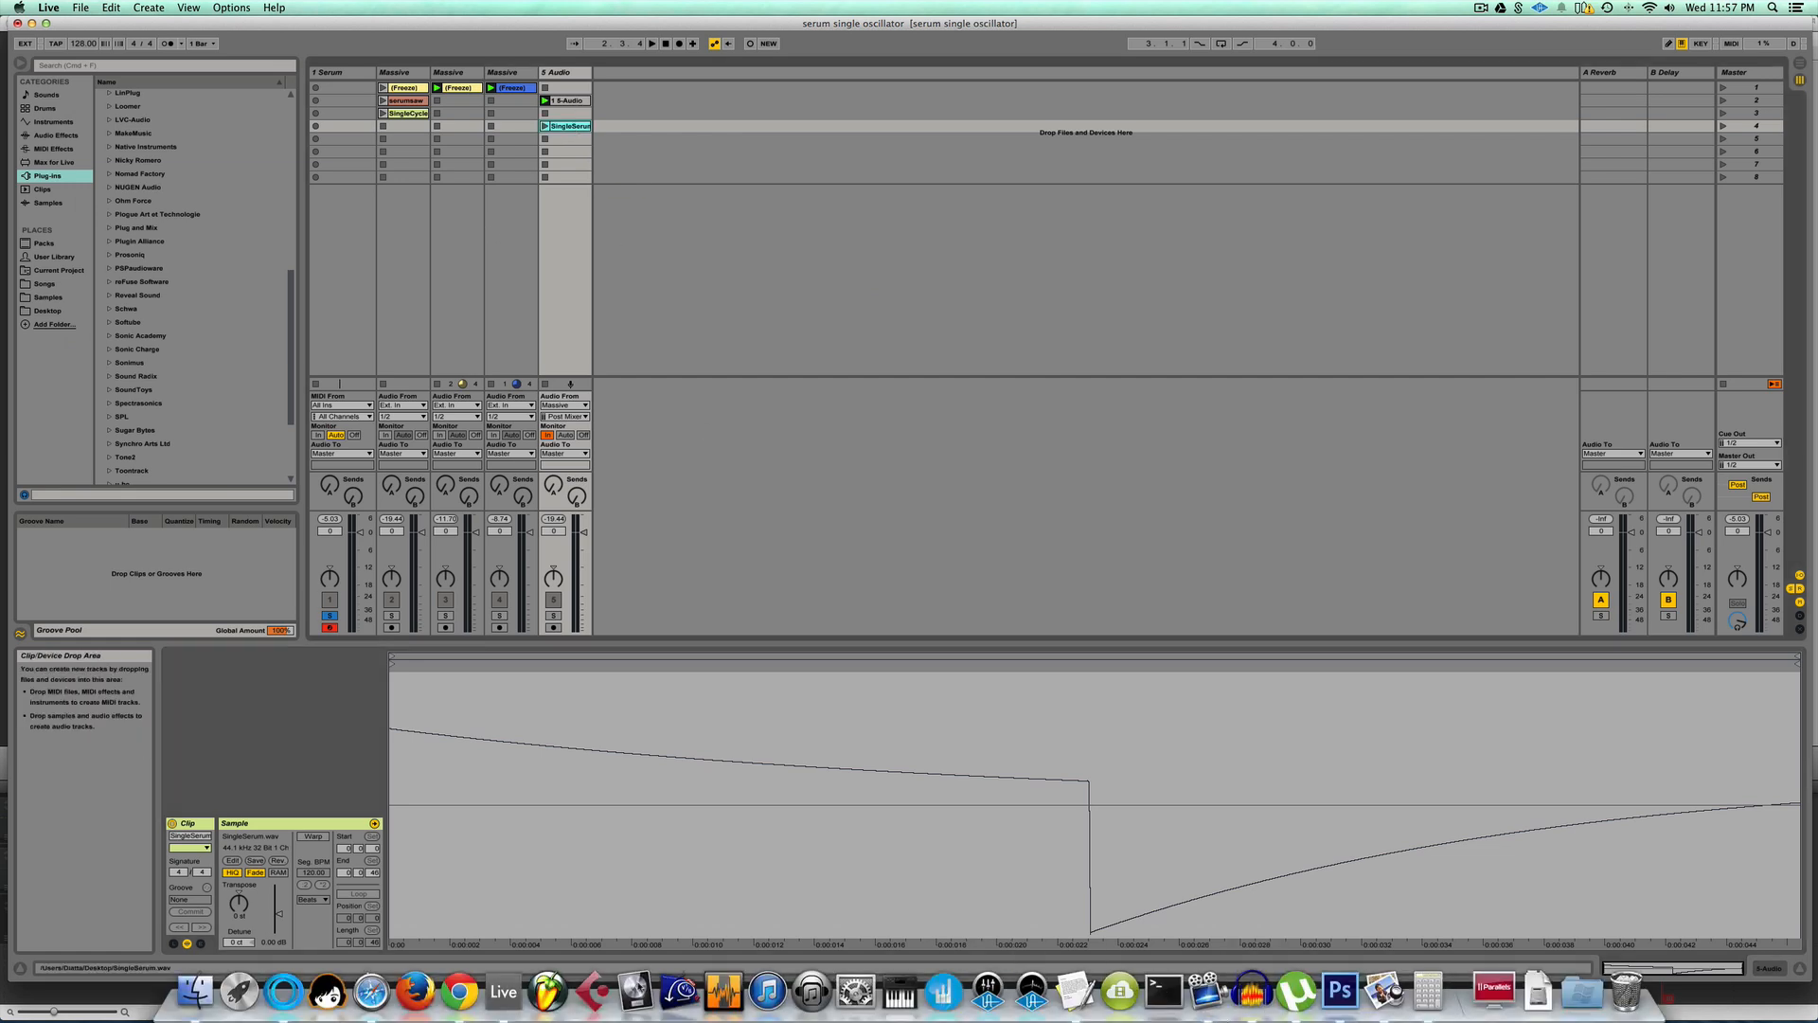
click(1245, 987)
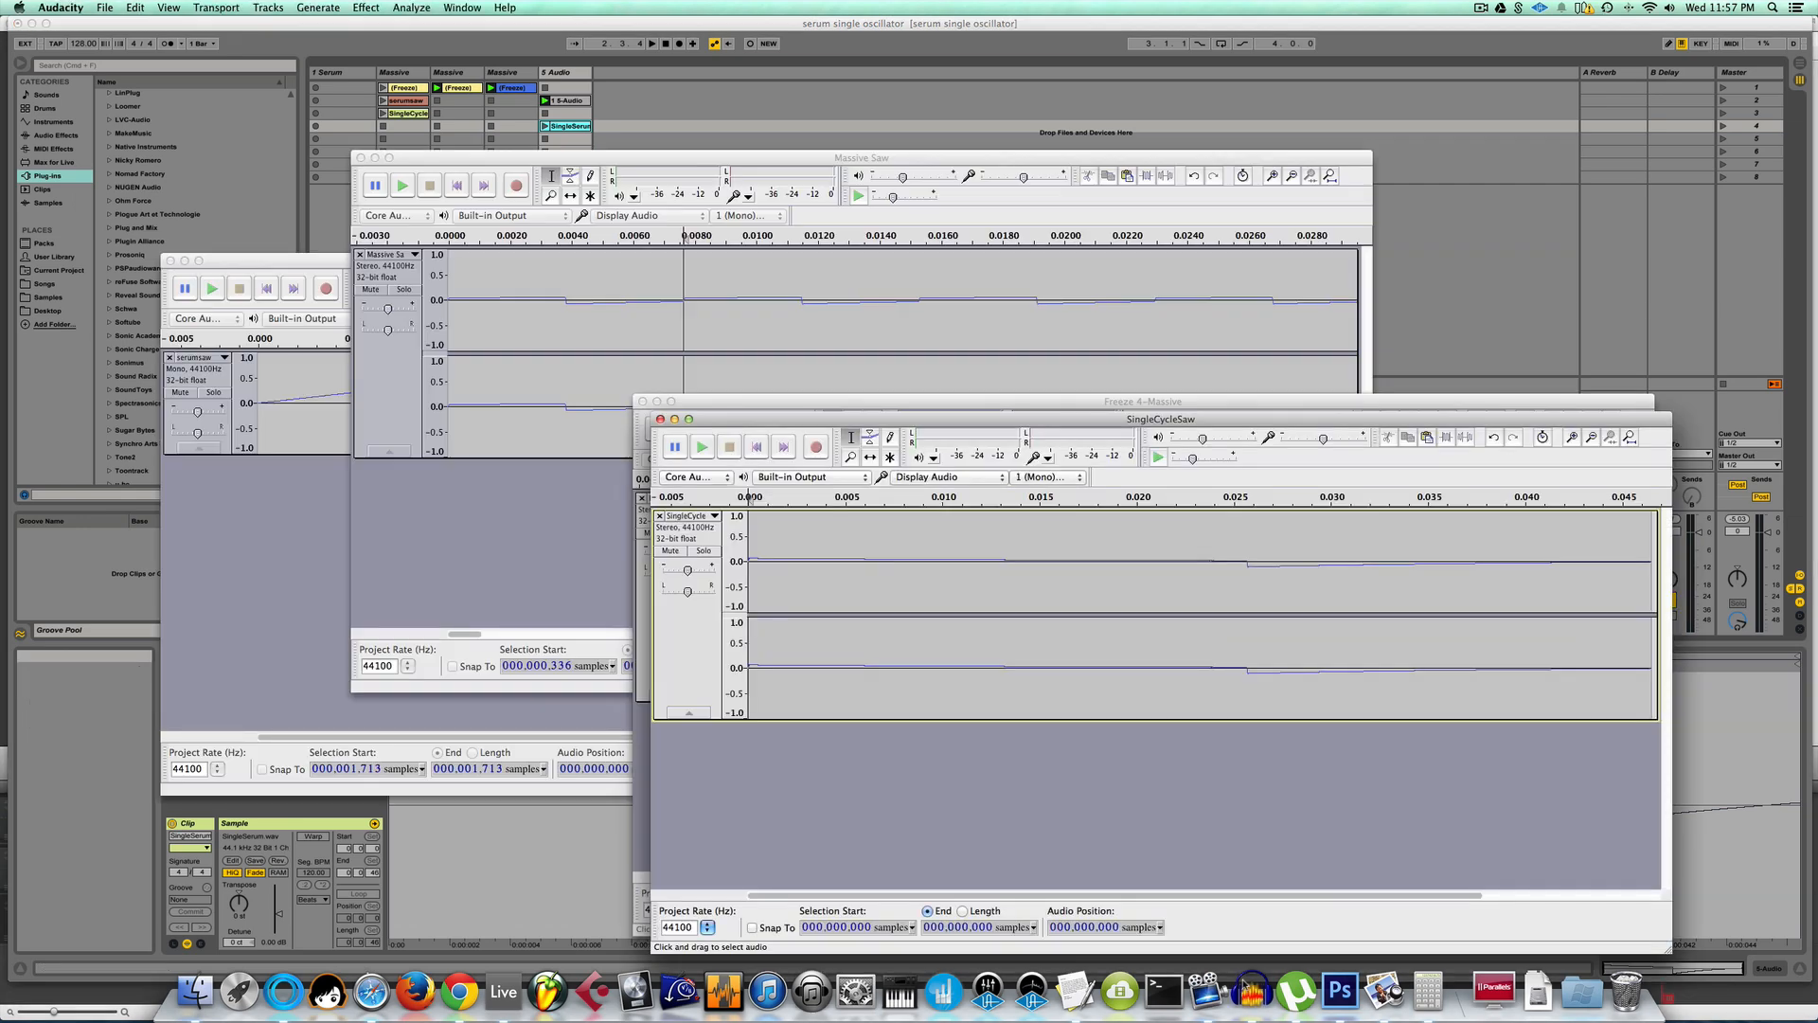
click(1049, 642)
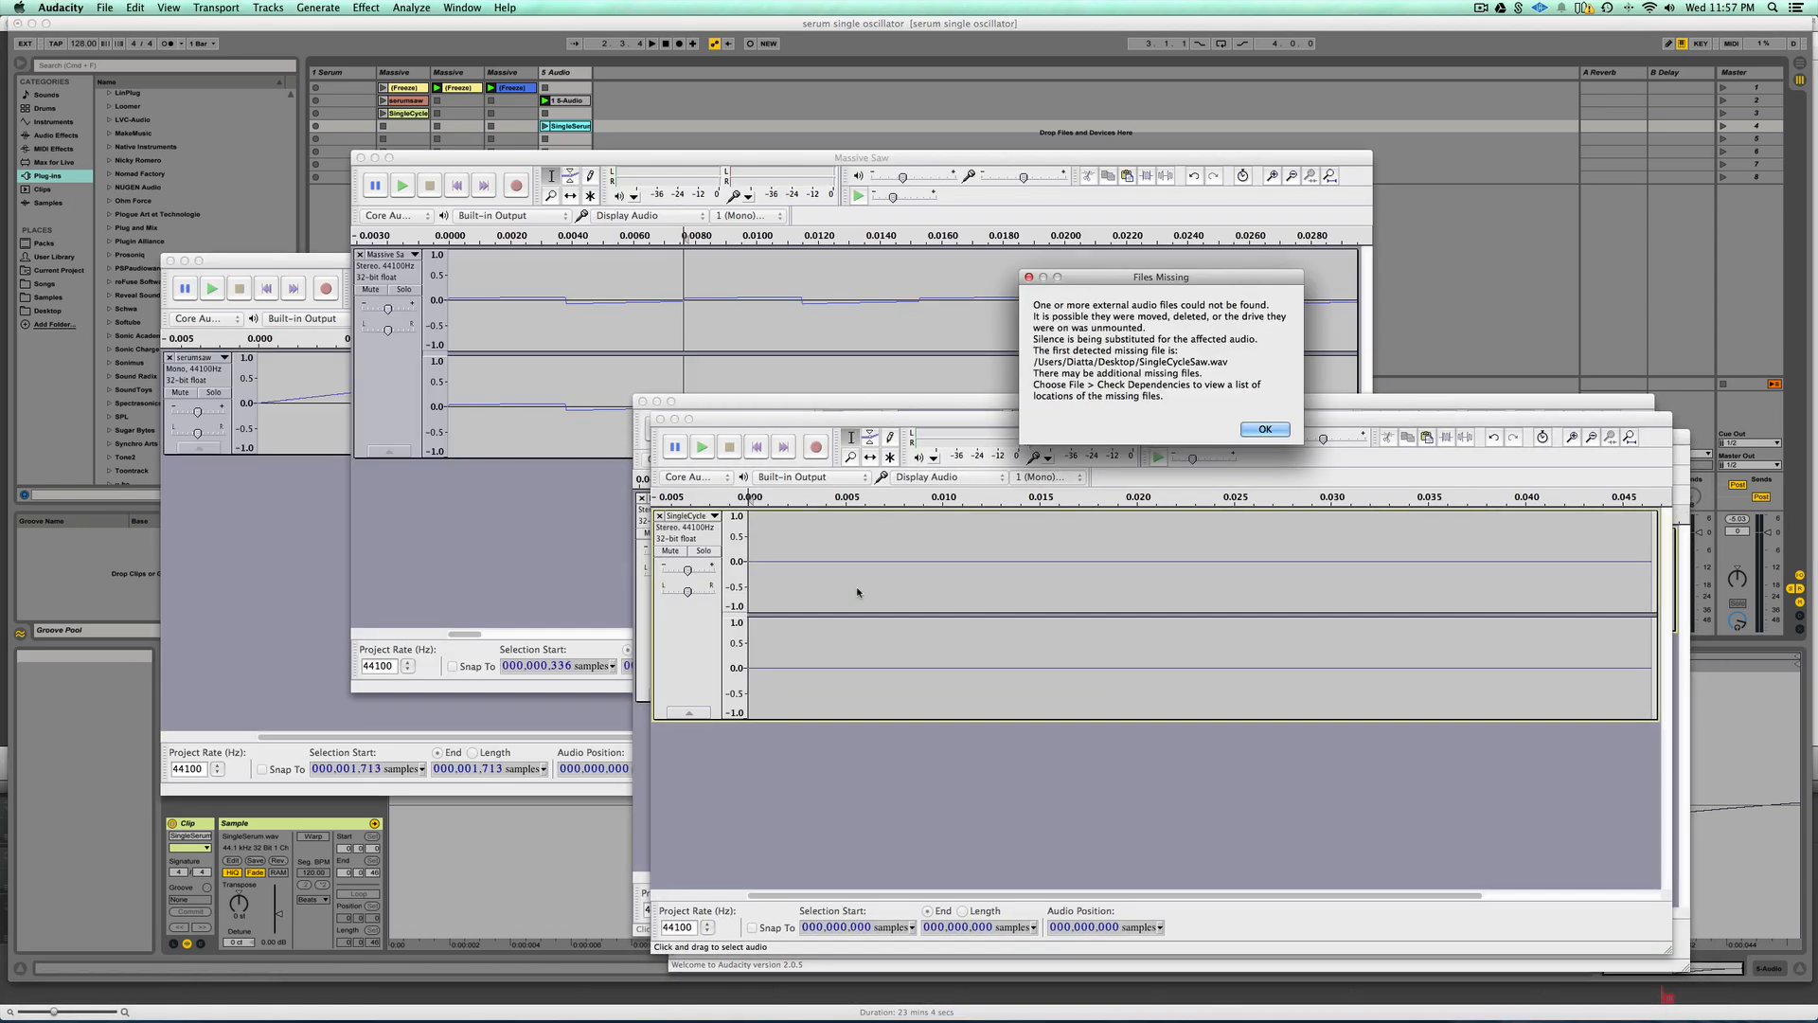
click(1260, 431)
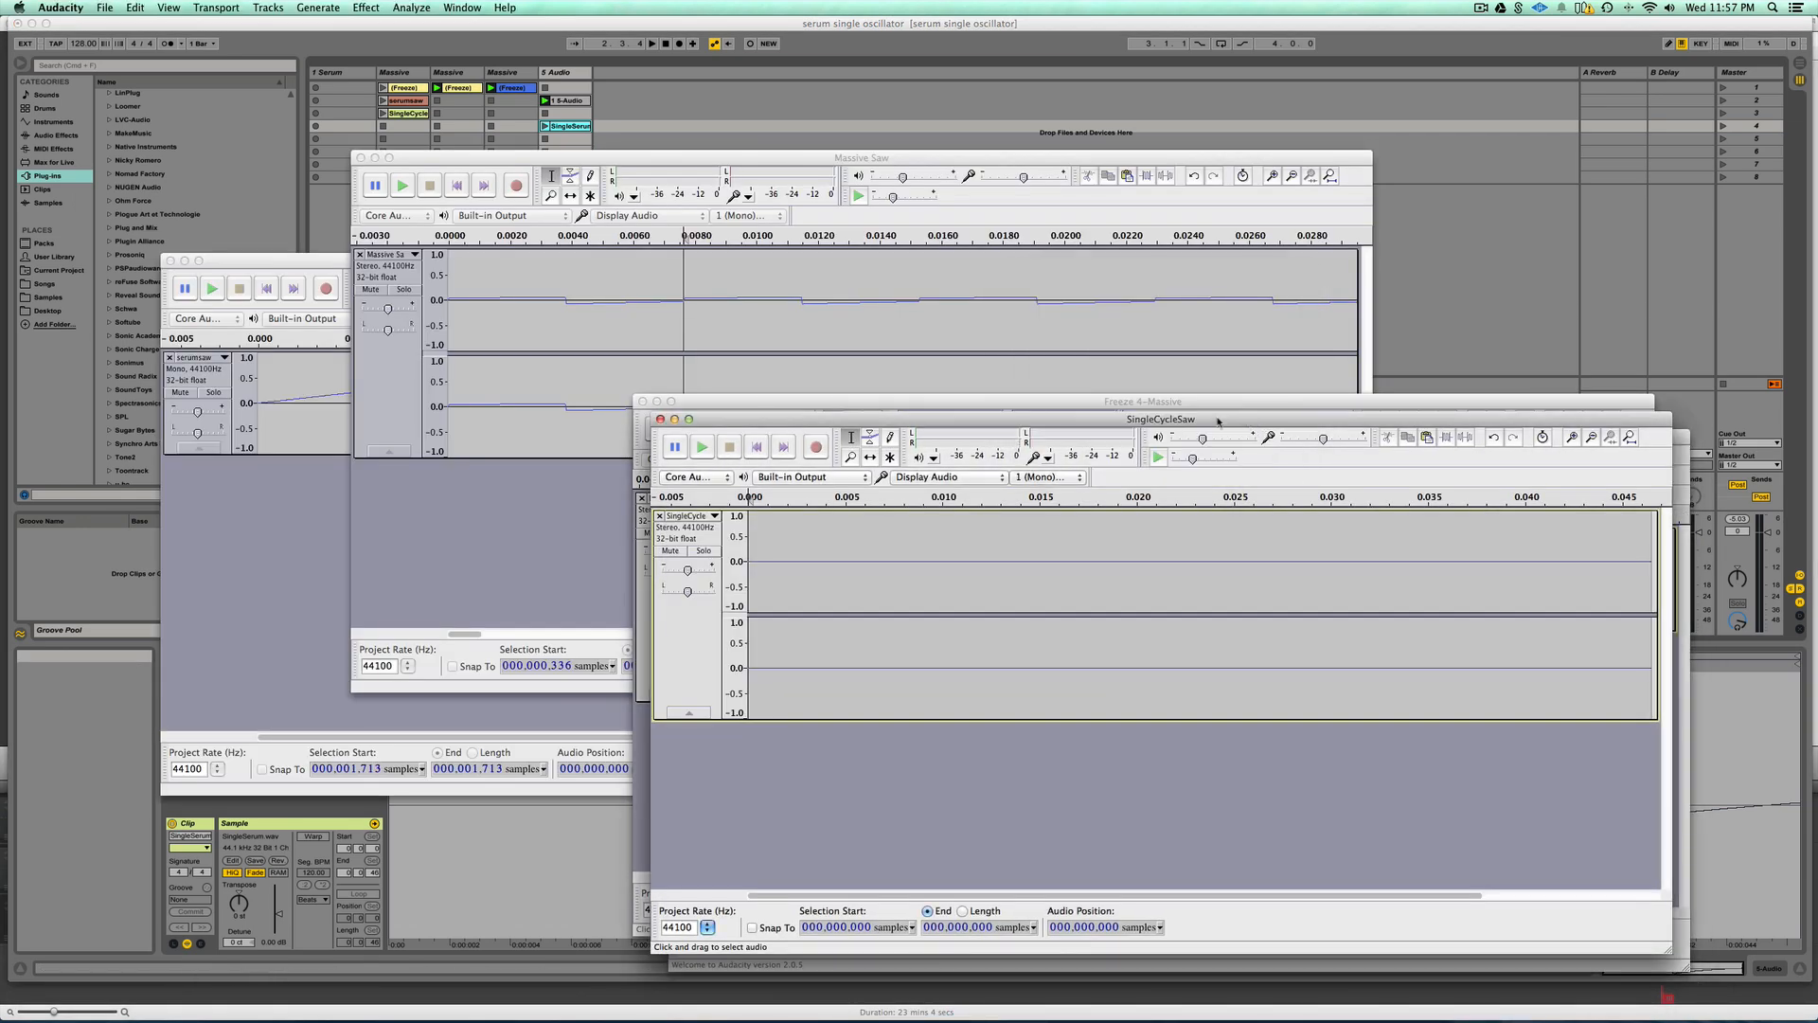
drag(1217, 422, 850, 98)
click(1534, 679)
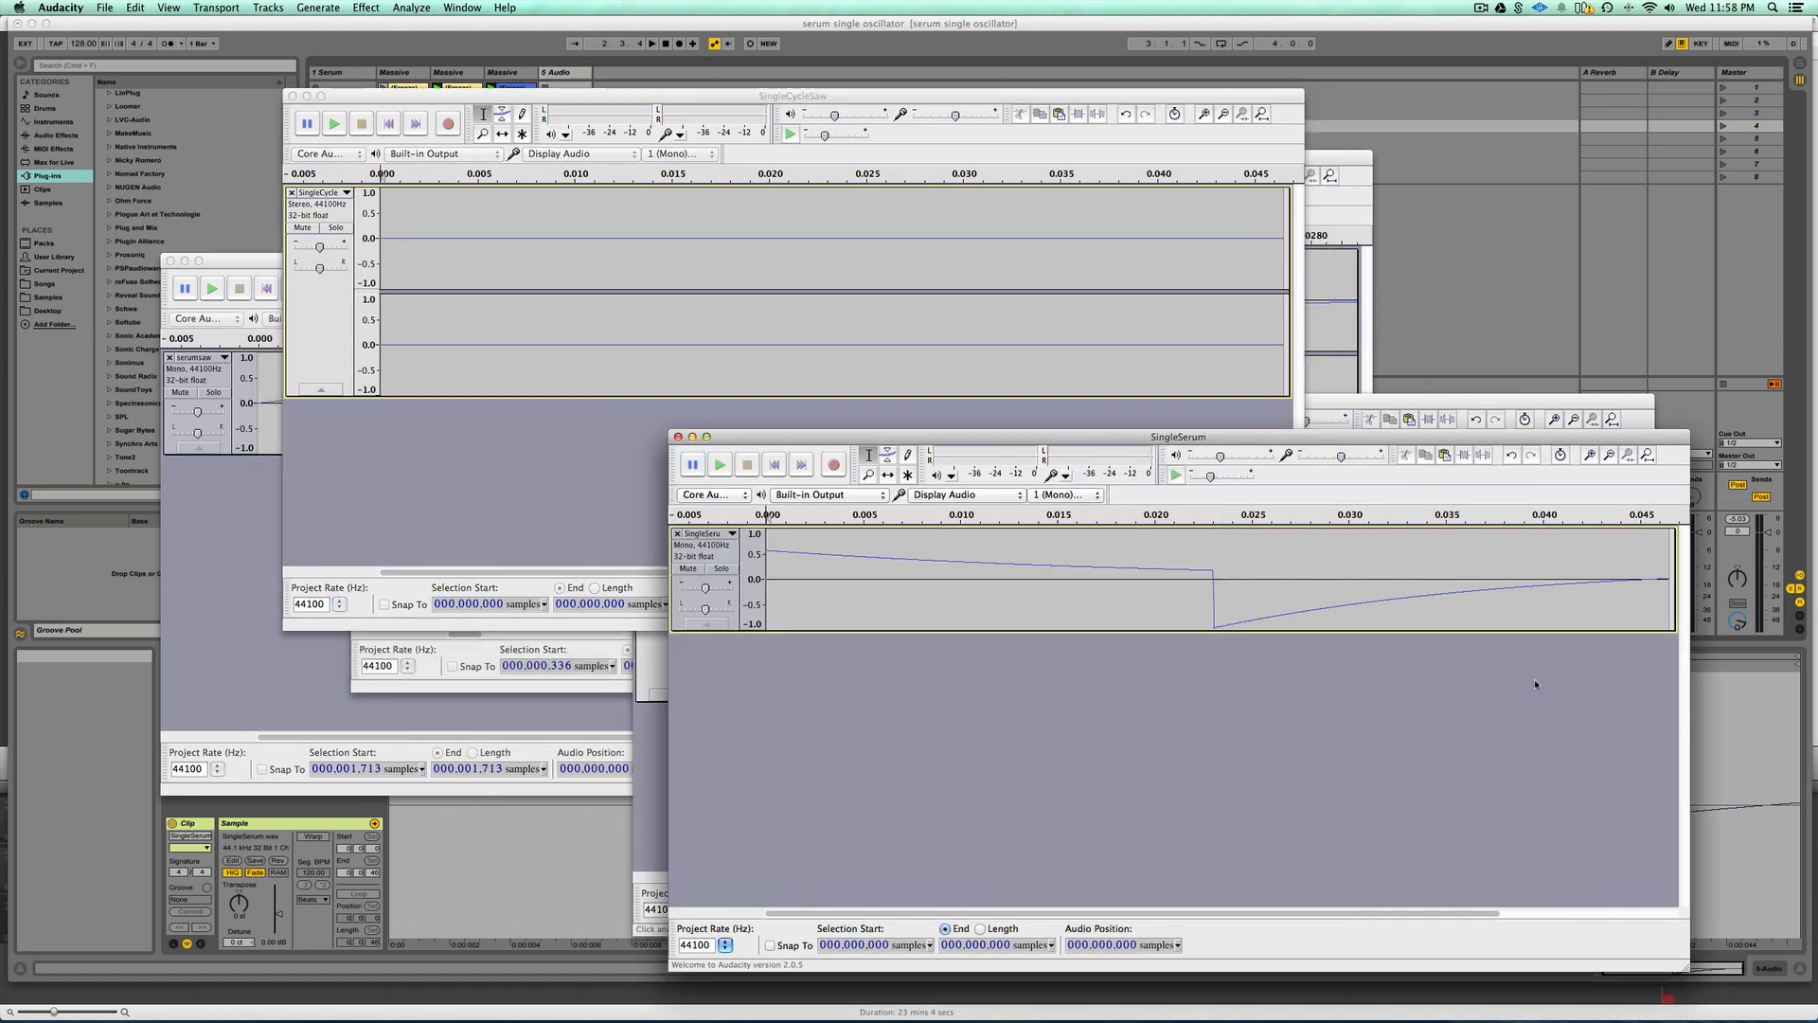
Check the length of the SingleSerum track in samples
click(1180, 606)
click(801, 463)
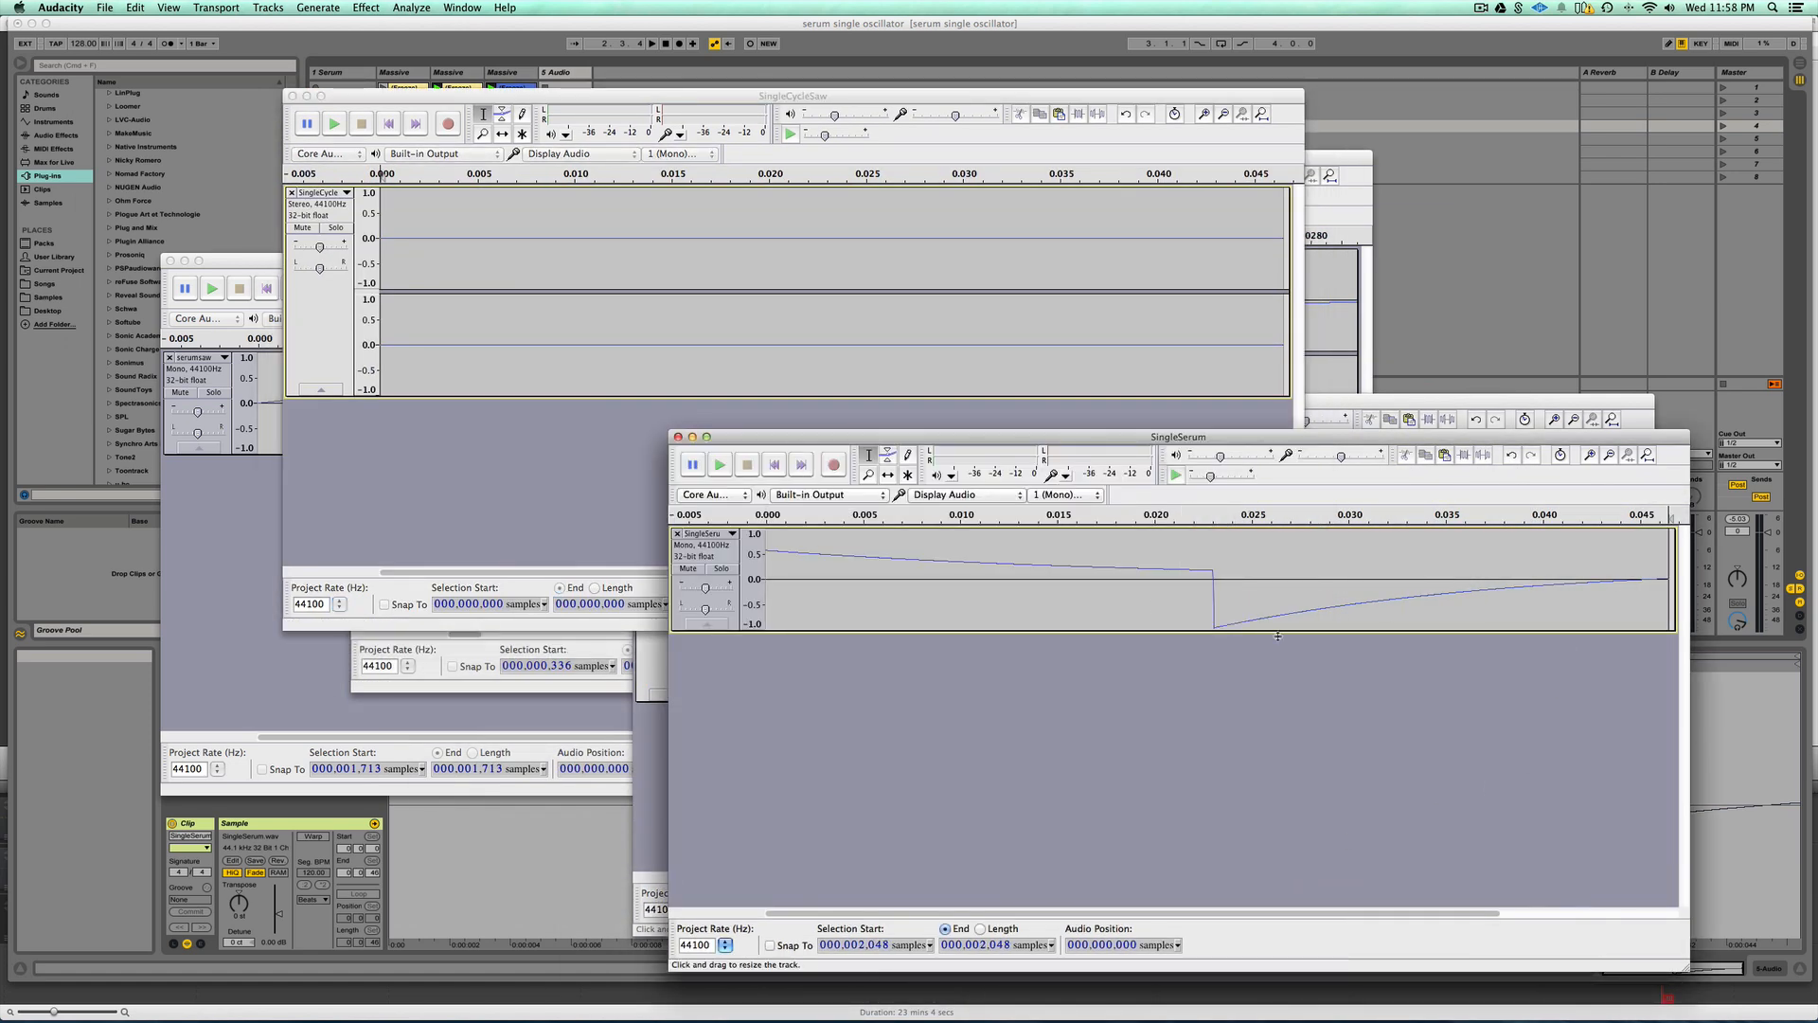
drag(784, 591, 806, 591)
click(808, 593)
click(1481, 8)
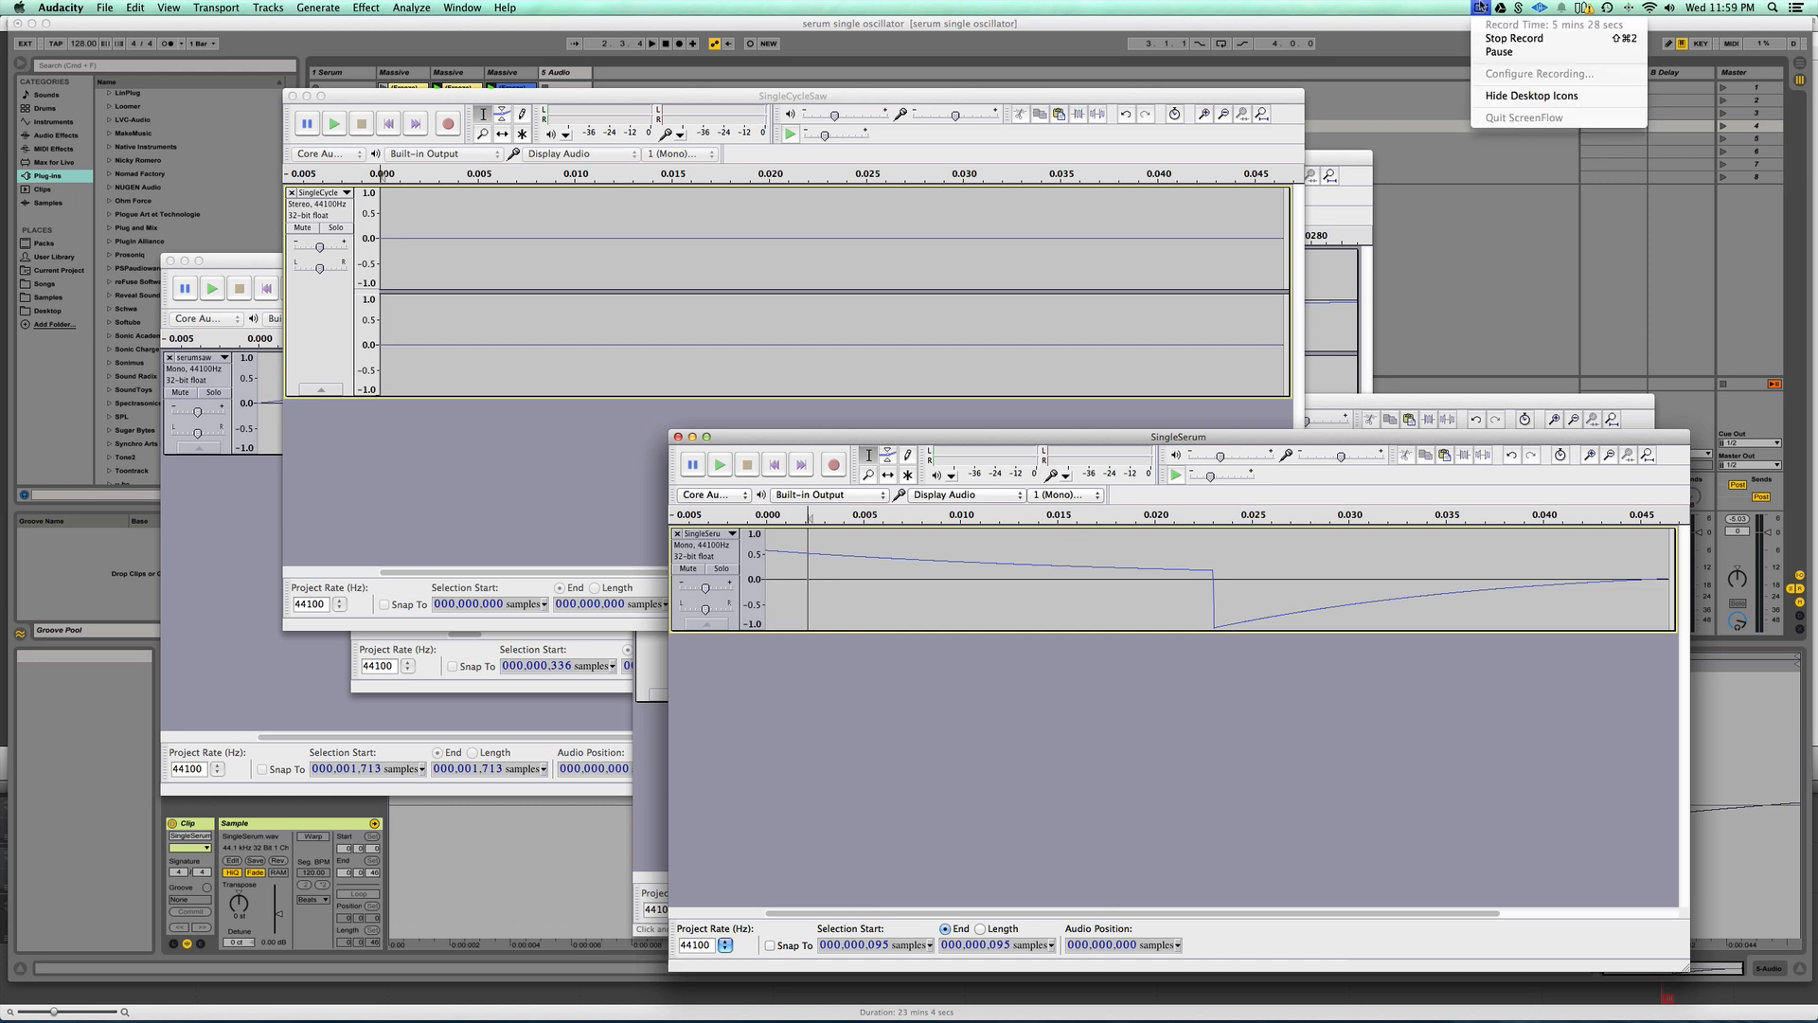